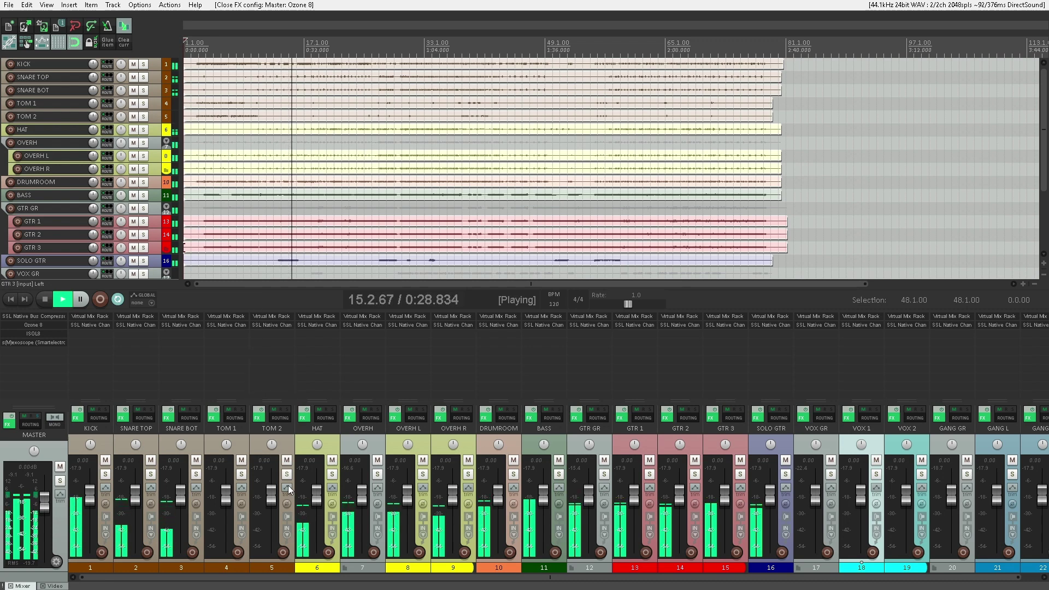
- Check the mixer channels and the kick track's Virtual Mix Rack in REAPER, and switch to the SSL Plug-in Mixer
scroll(295, 518, "down", 1)
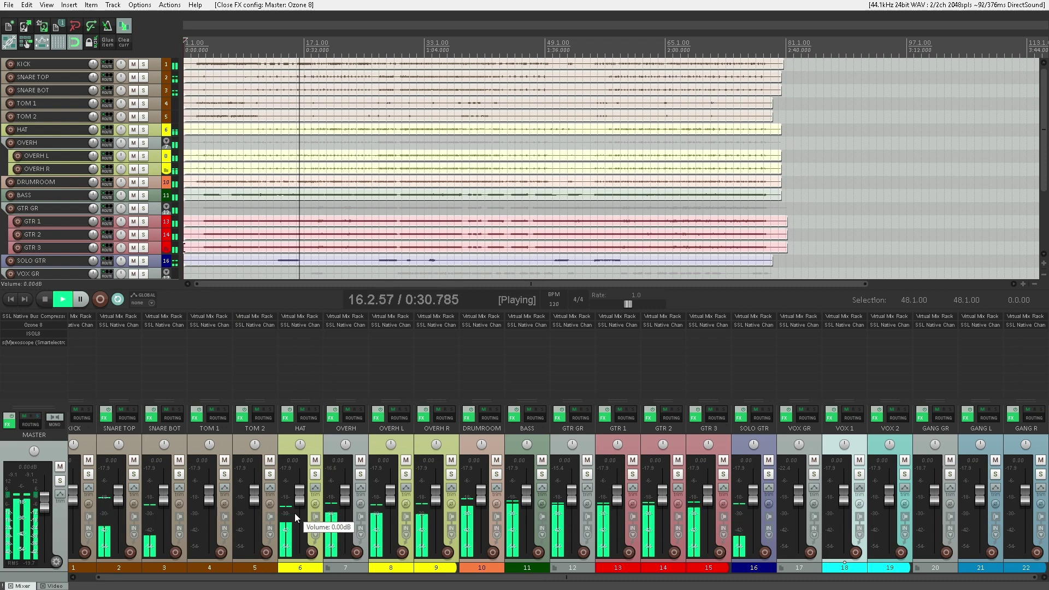
scroll(294, 513, "left", 1)
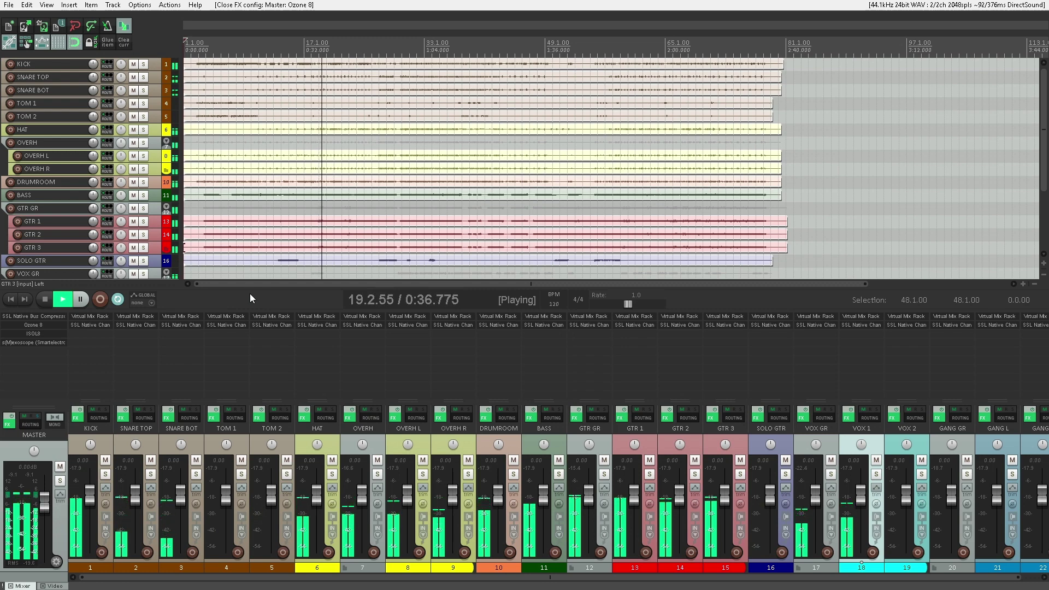
left_click(98, 314)
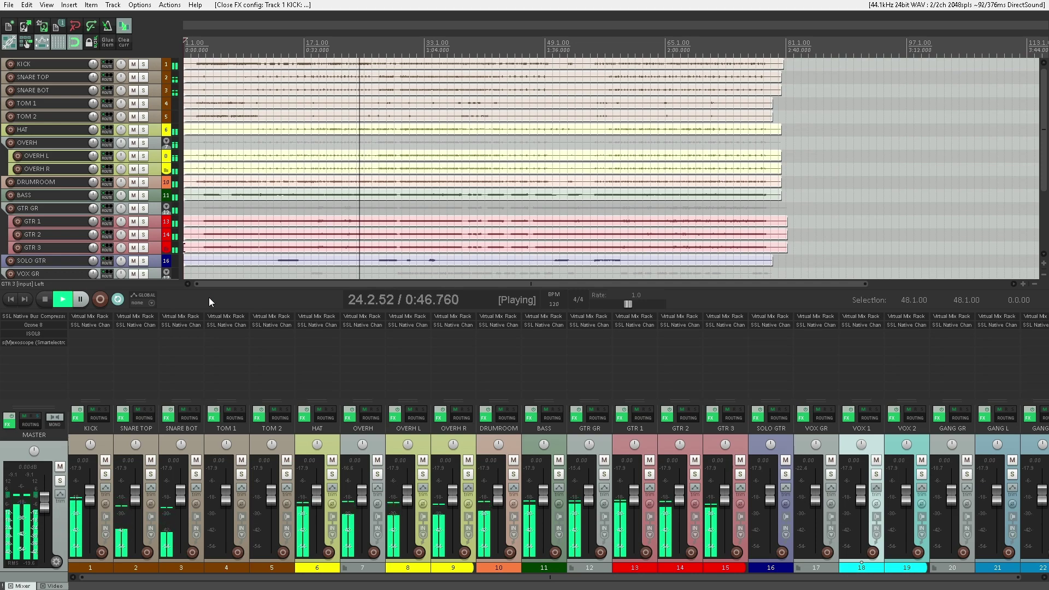
key("alt+Tab")
key("alt+Tab")
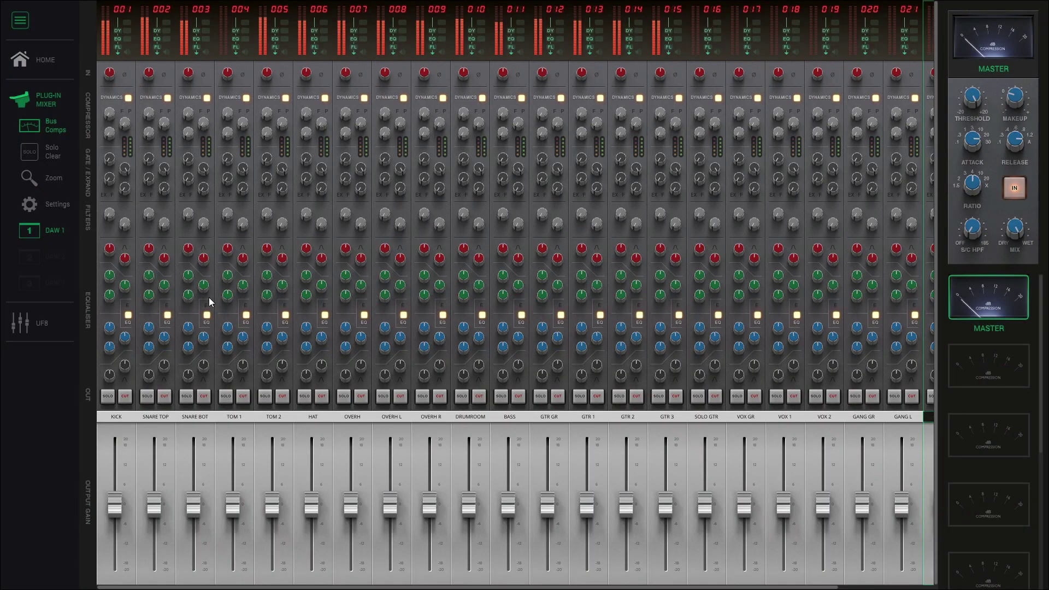
key("alt+Tab")
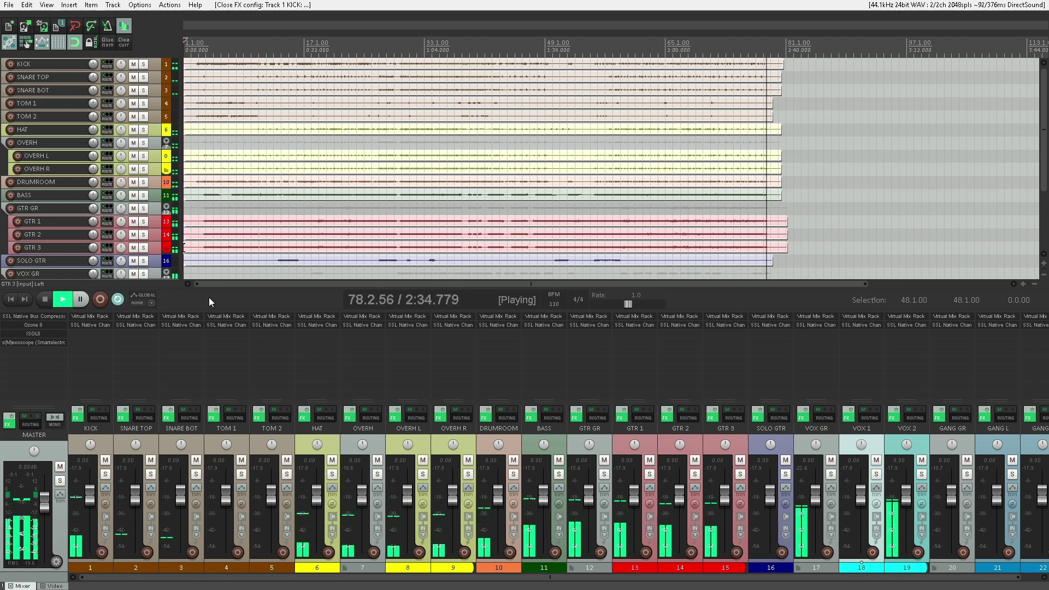
key("alt+Tab")
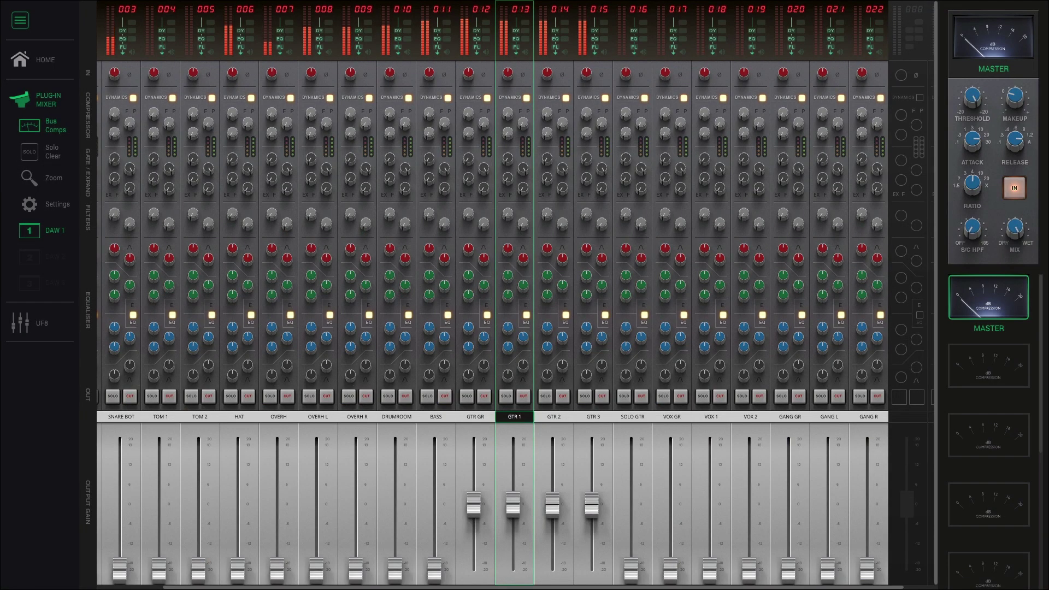
- Solo the GTR GR channel and enable Solo Safe on GTR 1, GTR 2 and GTR 3
left_click(467, 397)
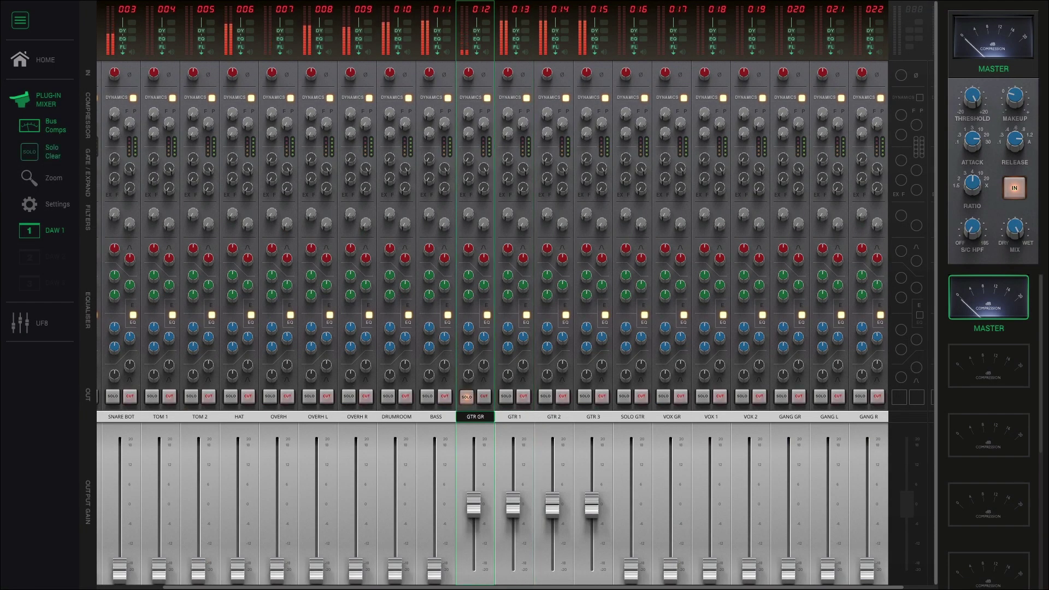
key("z")
scroll(686, 221, "left", 1)
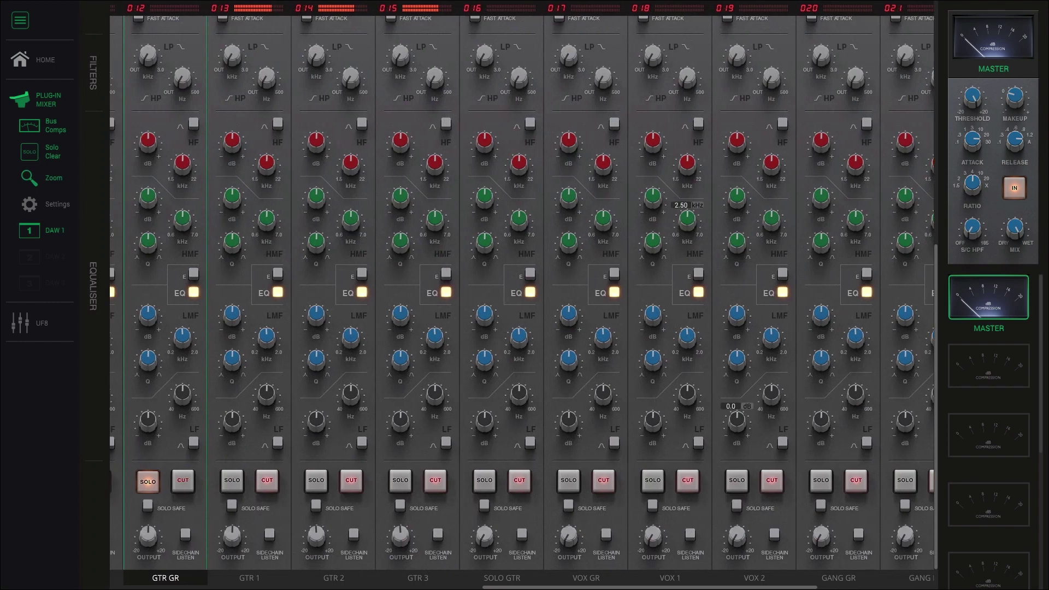
scroll(743, 422, "left", 3)
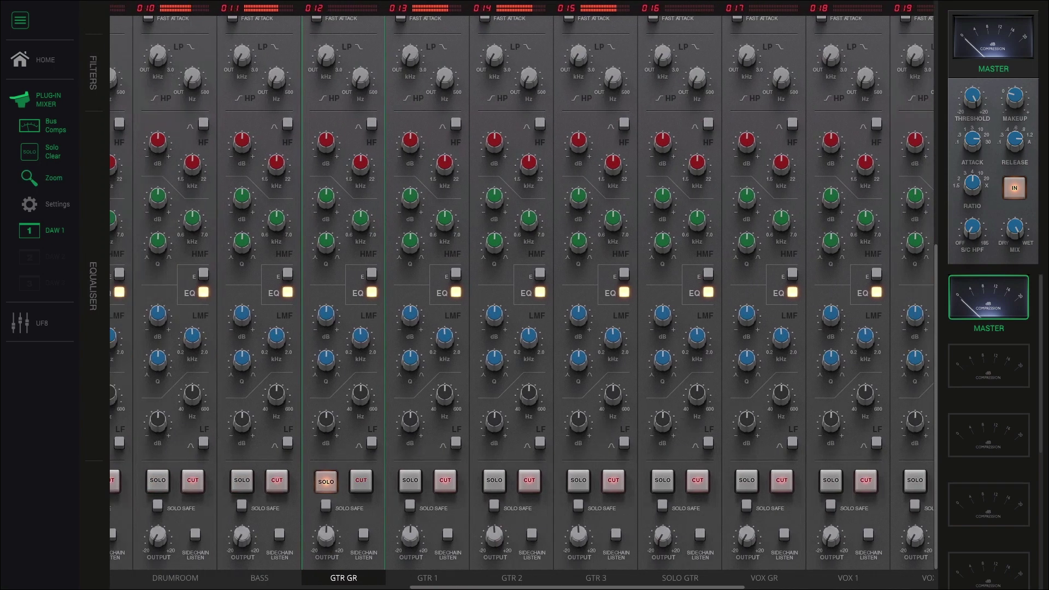
left_click(410, 507)
left_click(495, 507)
left_click(579, 506)
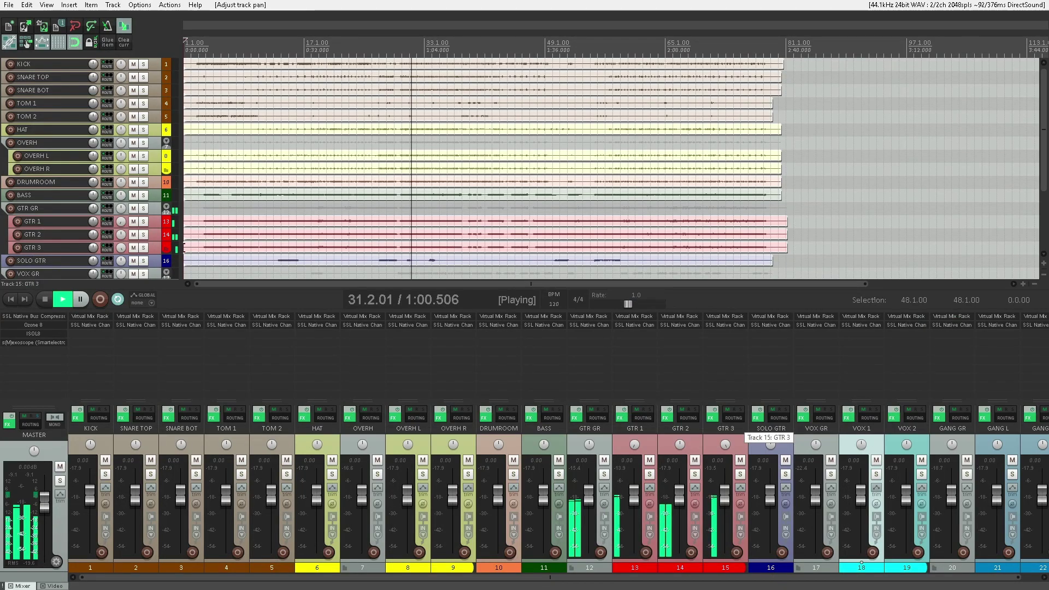
- Switch to REAPER, move playback to about bar 72 and select the time range from bar 71 to bar 77
left_click(719, 46)
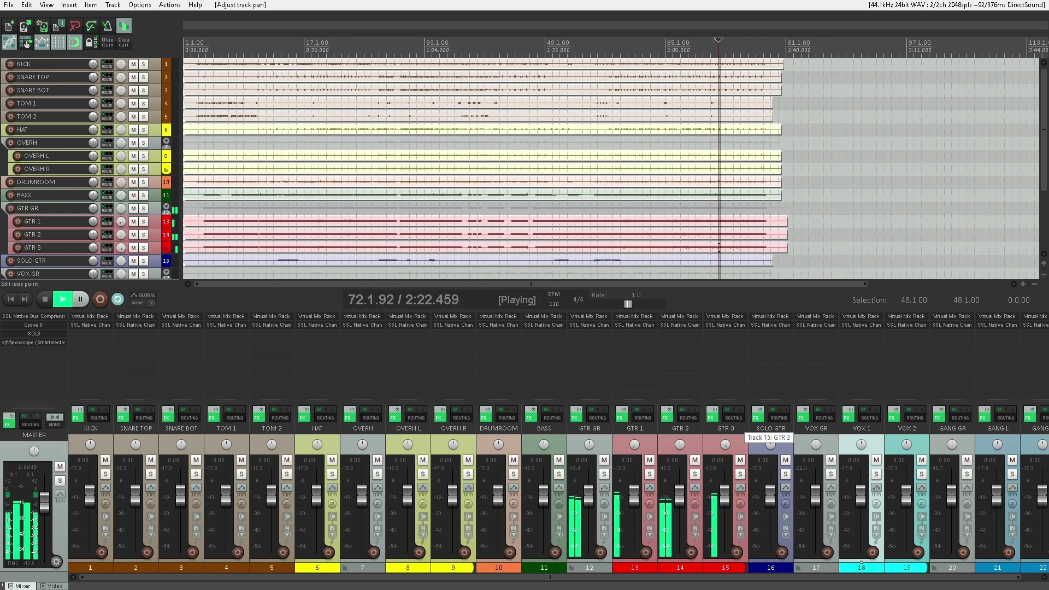
left_click_drag(712, 52, 759, 54)
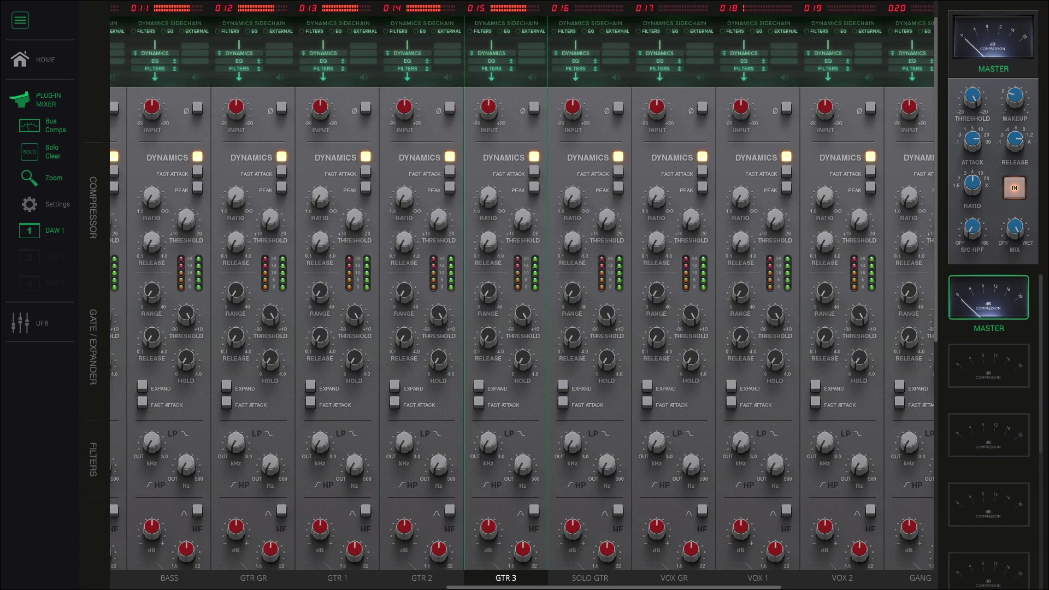
- In the SSL Plug-in Mixer, enable Peak and adjust compressor ratio and threshold on GTR 1, GTR 2 and GTR 3
scroll(523, 296, "left", 4)
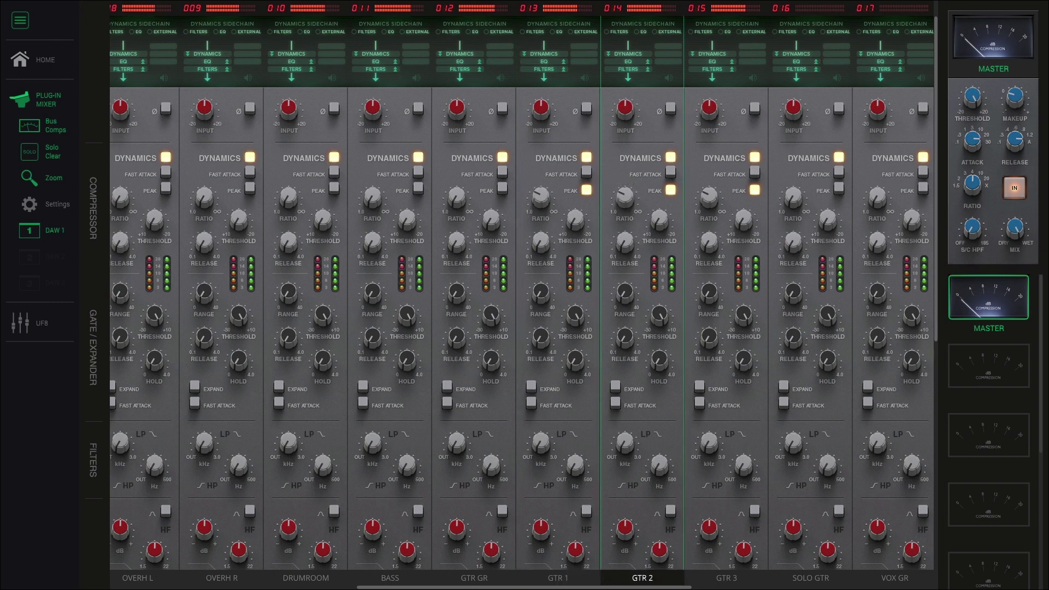
left_click(539, 201)
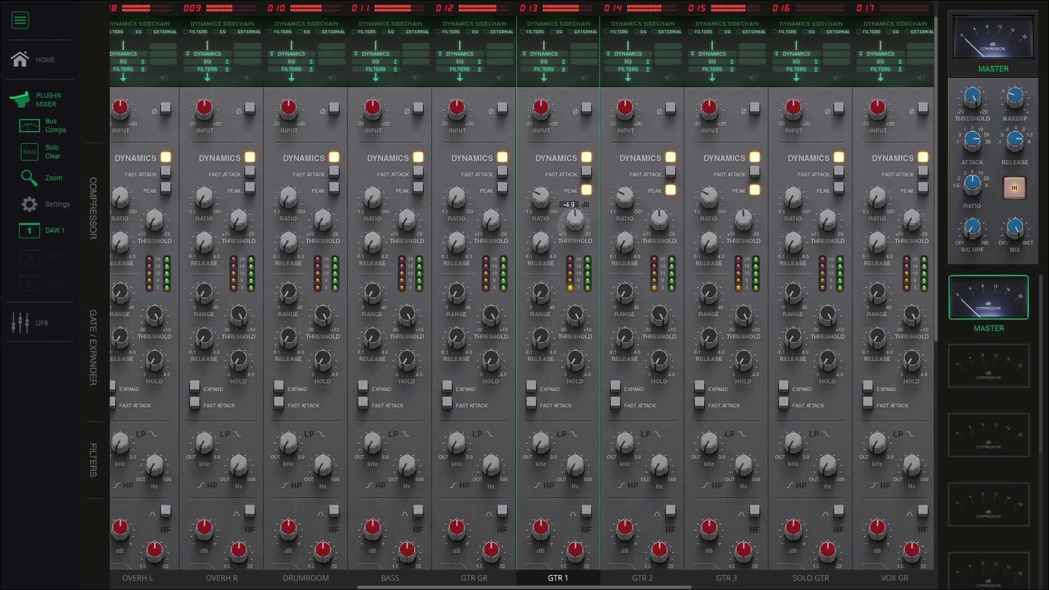
left_click_drag(574, 225, 575, 252)
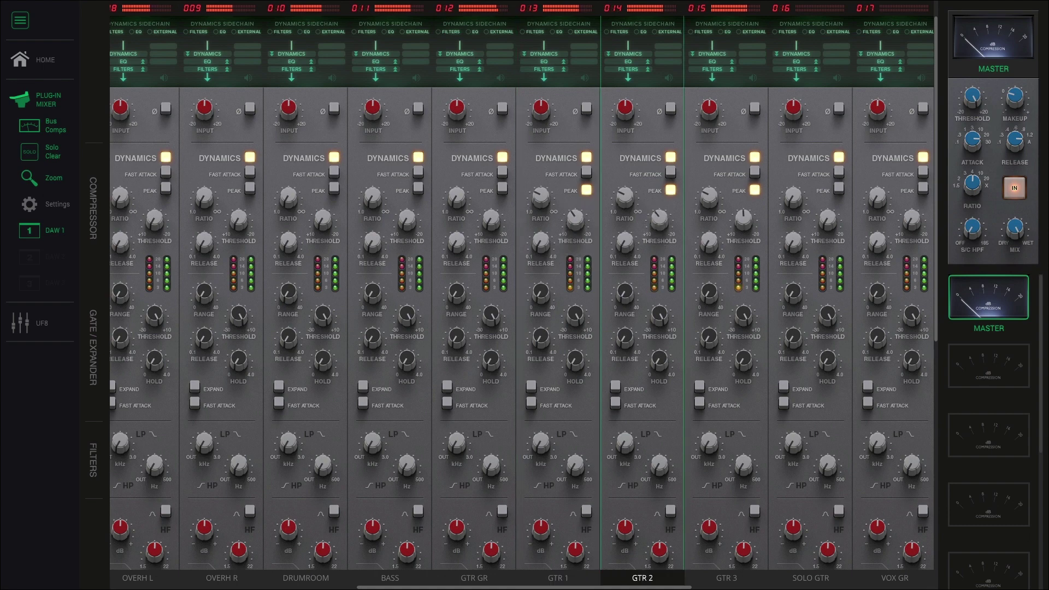
left_click(743, 220)
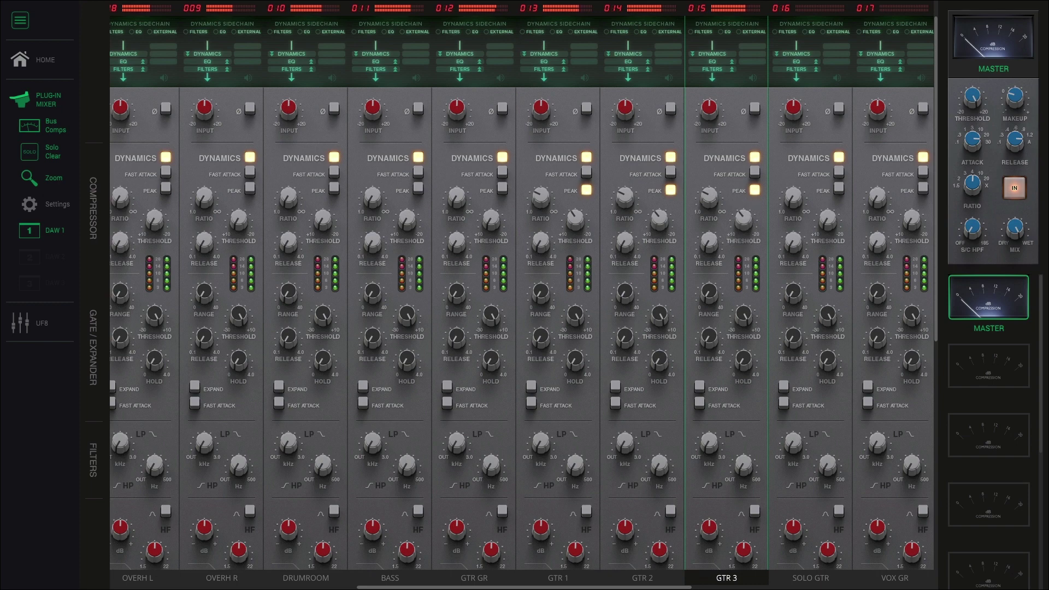
- Lower the output gain faders of GTR 1, GTR 2 and GTR 3 to about -5 dB each
key("z")
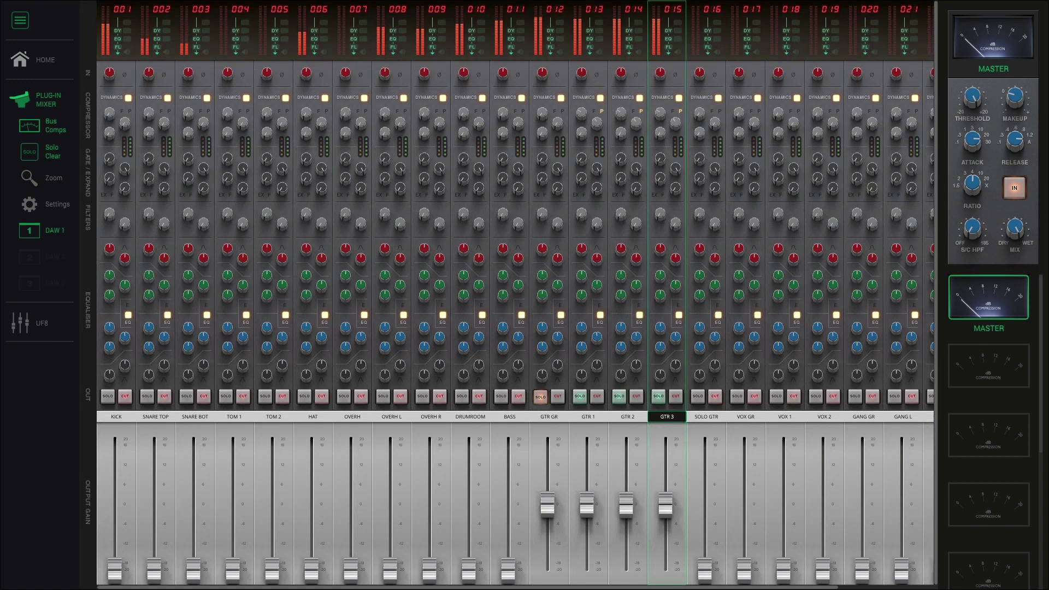
left_click(587, 505)
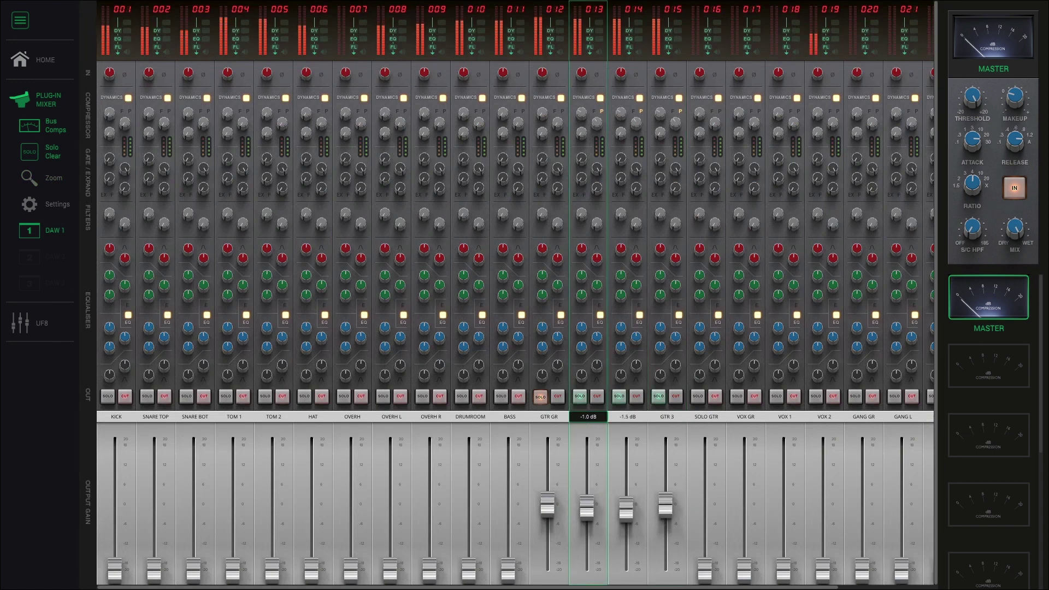
left_click(667, 416)
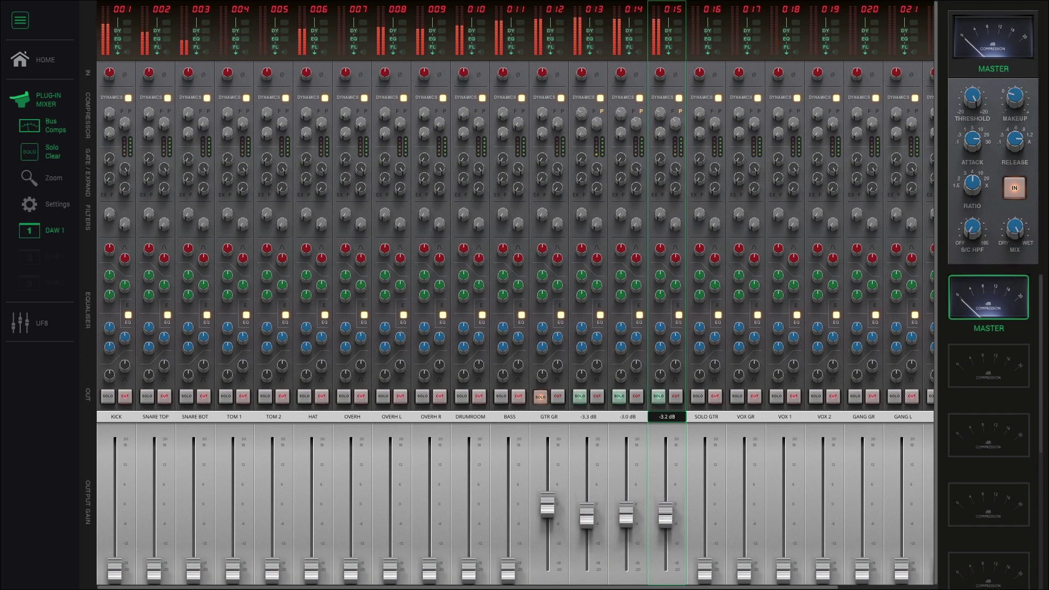
left_click(588, 417)
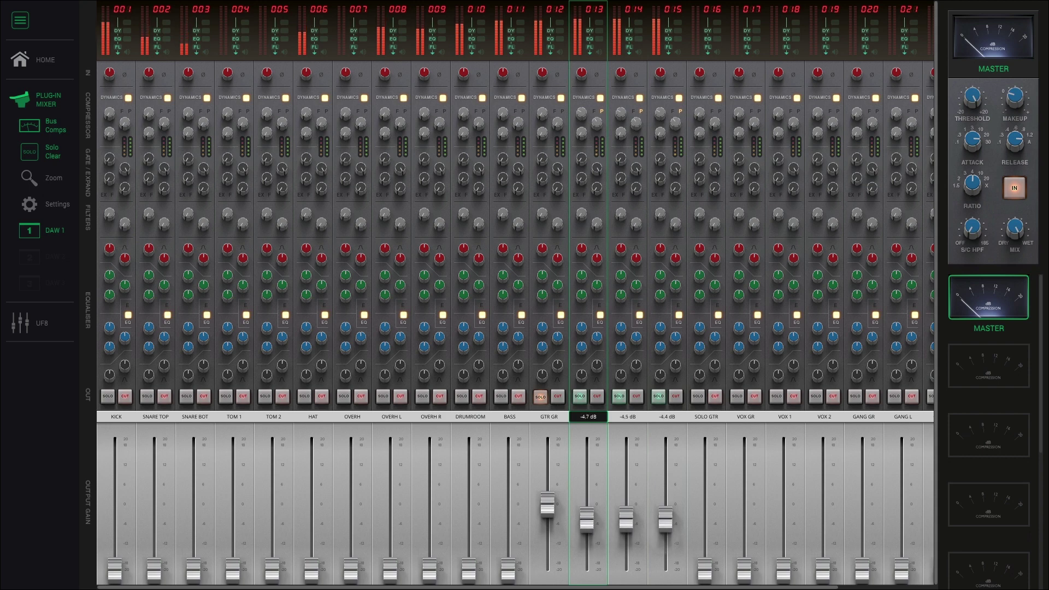
left_click(667, 416)
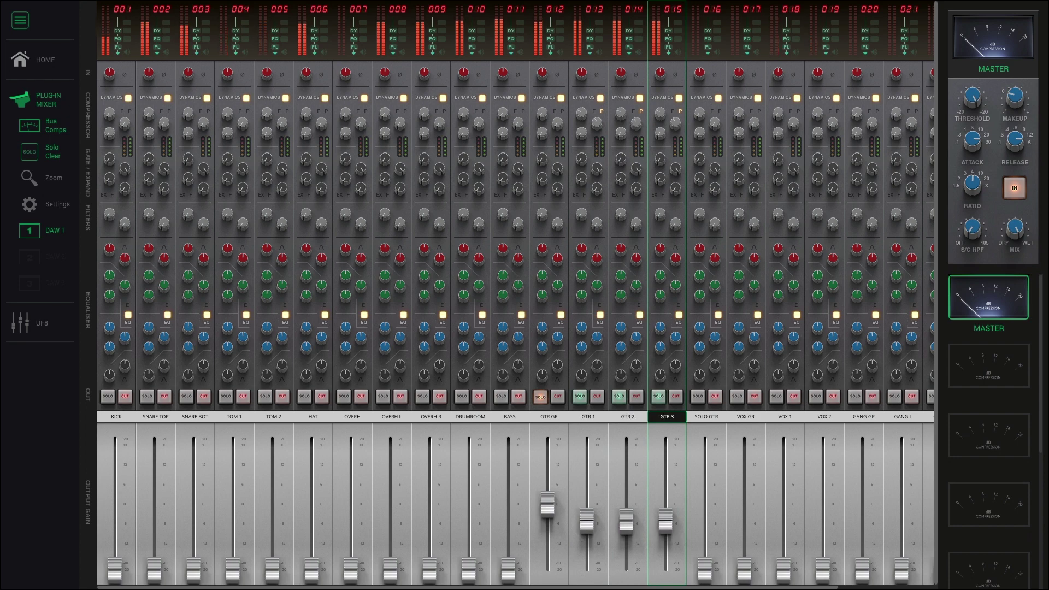
- Solo the BASS channel with its output fader at about -0.3 dB, and open its Virtual Mix Rack in REAPER
key("z")
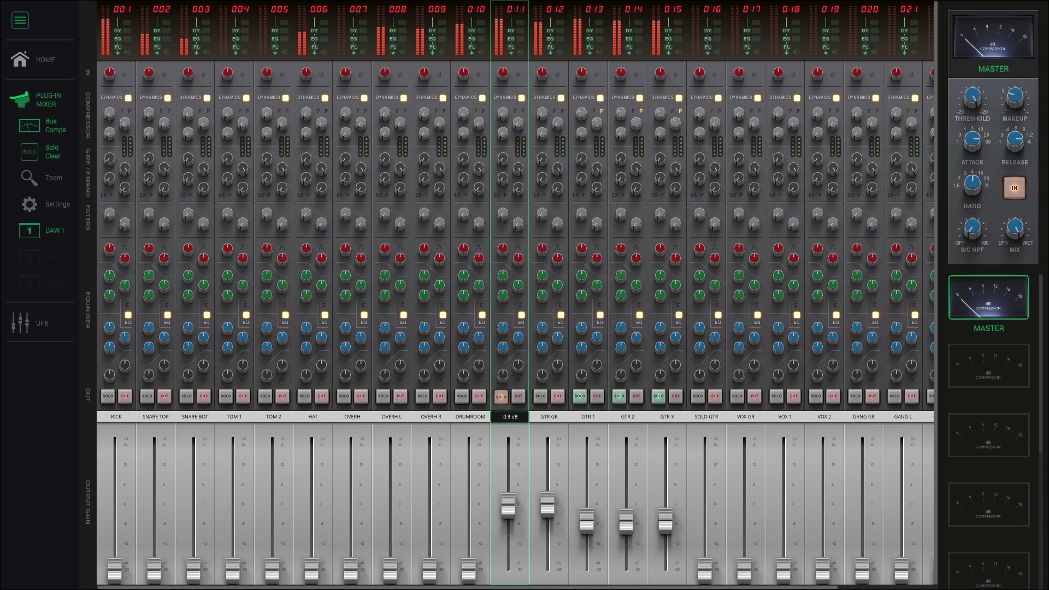
key("alt+Tab")
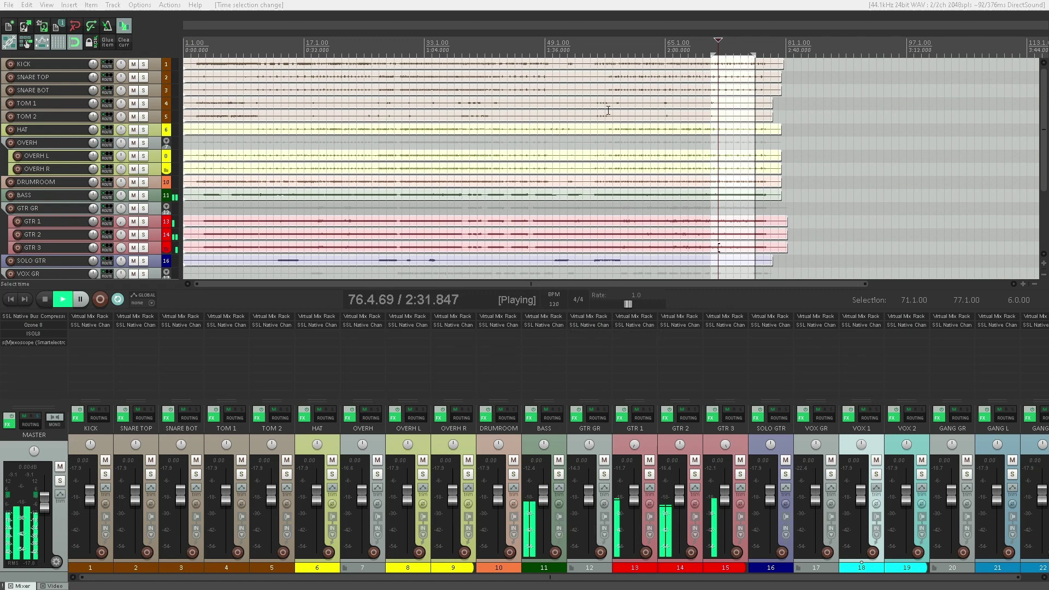
left_click_drag(516, 231, 559, 75)
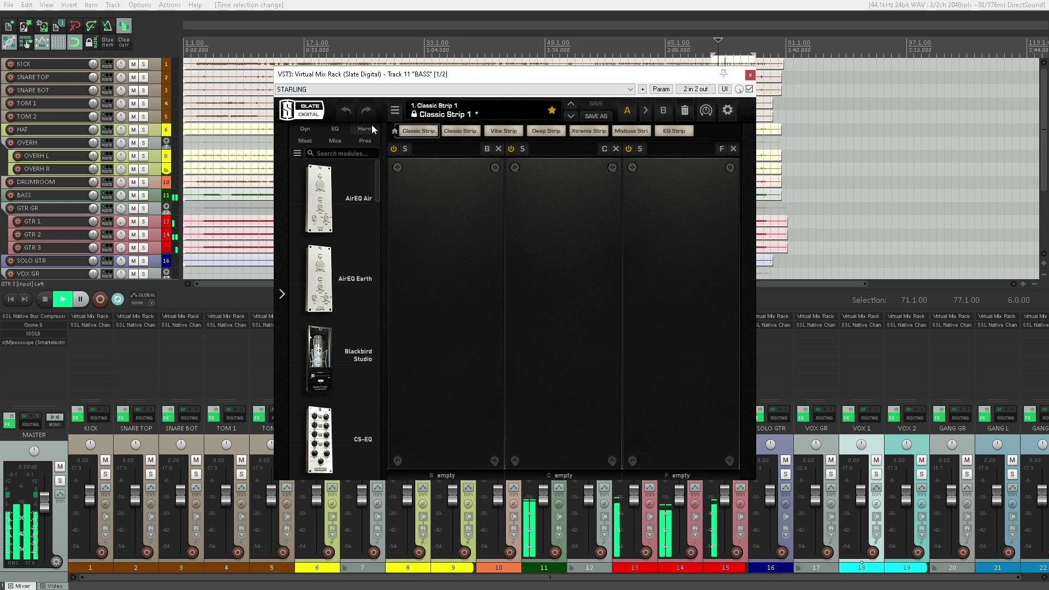
- Load the FG-73 harmonics module into the first slot of the bass rack
left_click(359, 130)
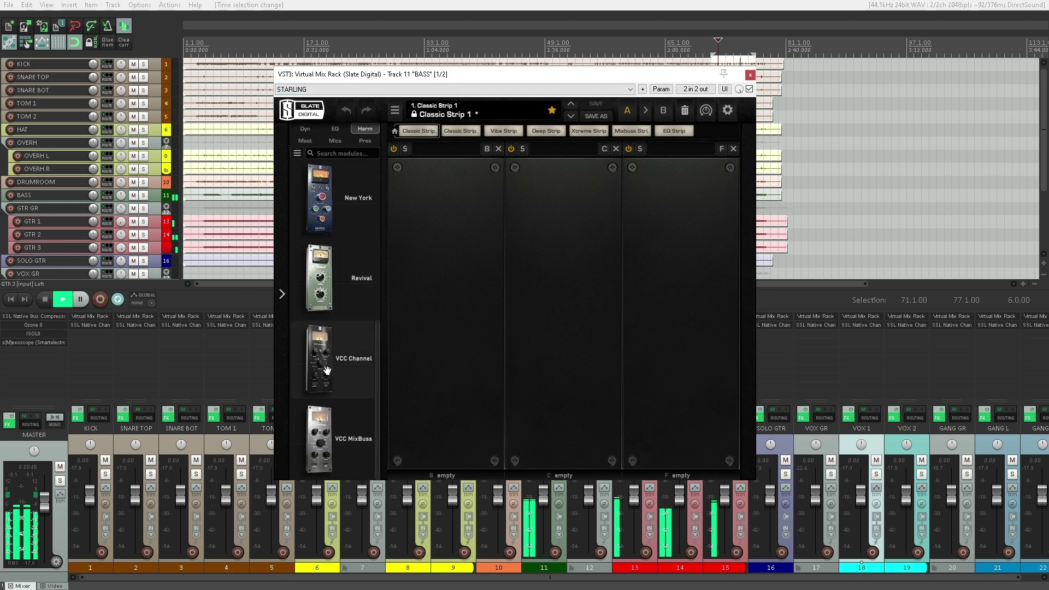
scroll(327, 370, "up", 5)
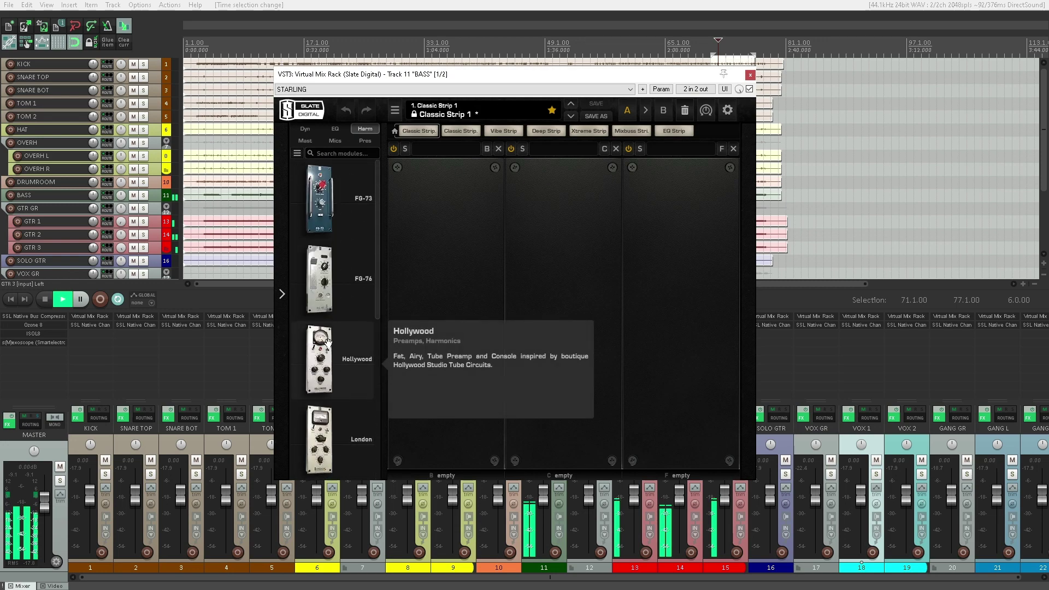
left_click_drag(318, 207, 444, 230)
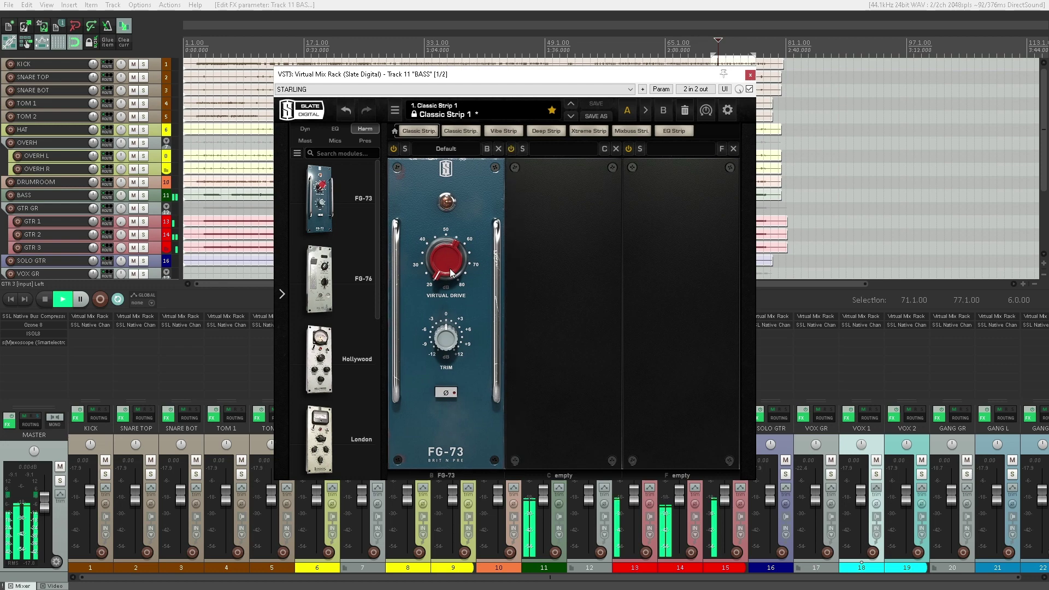
- Audition the FG-73's Virtual Drive at 80 dB and 20 dB, and settle it at about 65 dB
left_click_drag(450, 267, 459, 130)
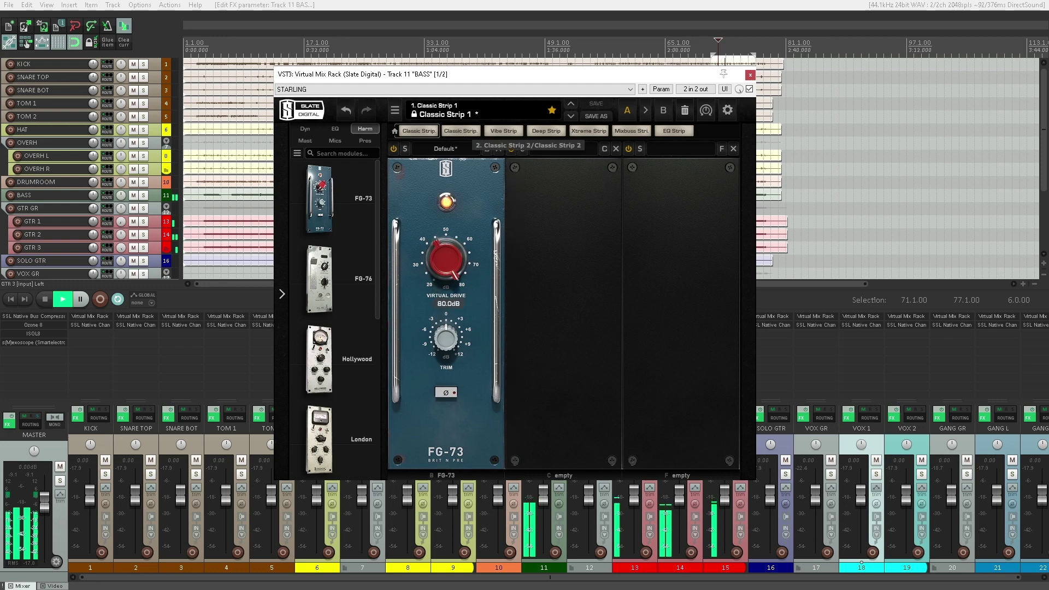
left_click_drag(449, 261, 448, 392)
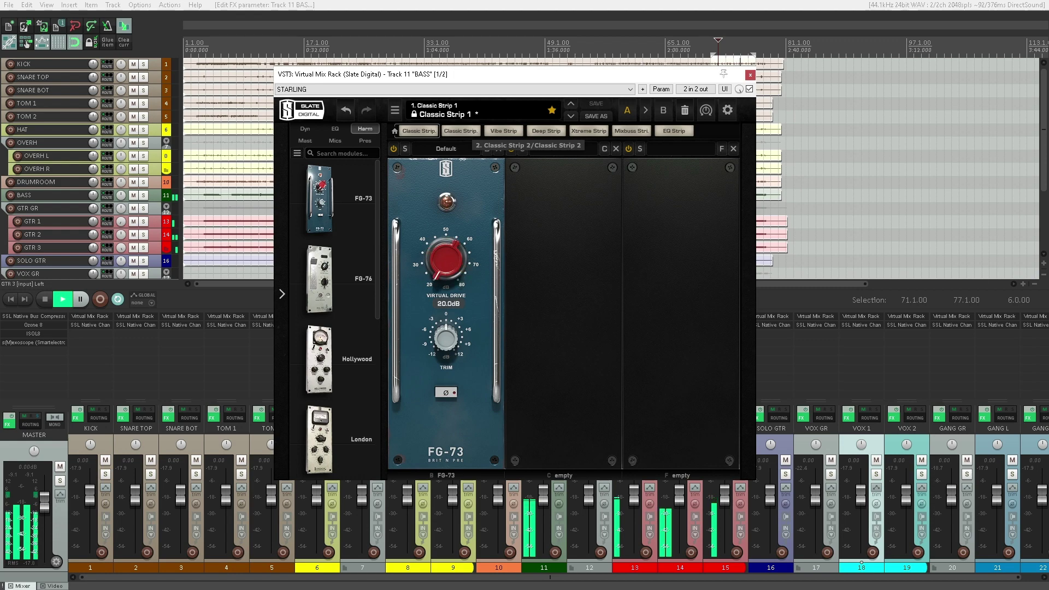
left_click_drag(447, 260, 446, 178)
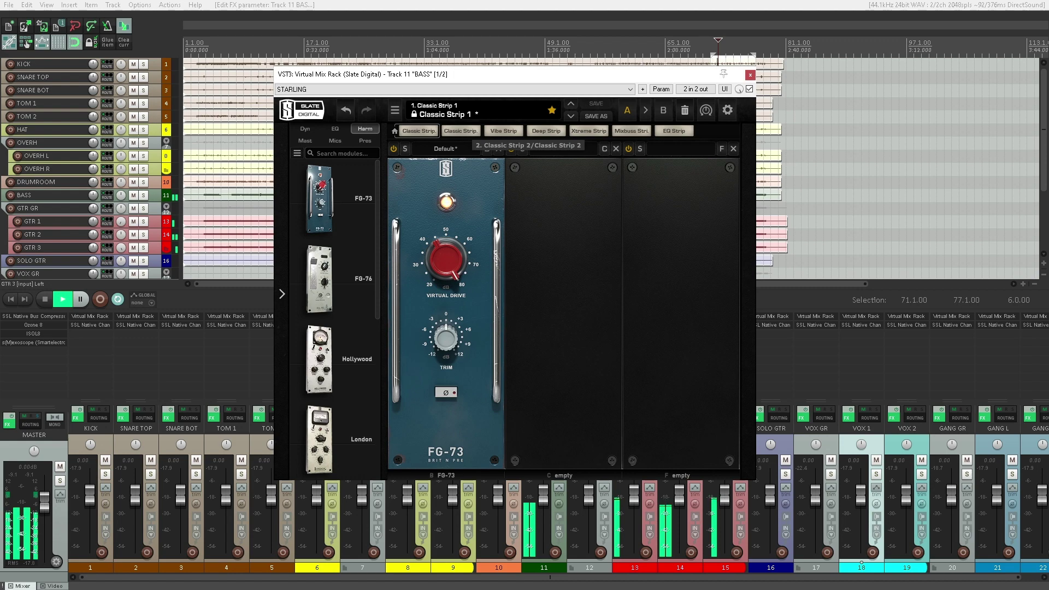
left_click_drag(446, 260, 434, 287)
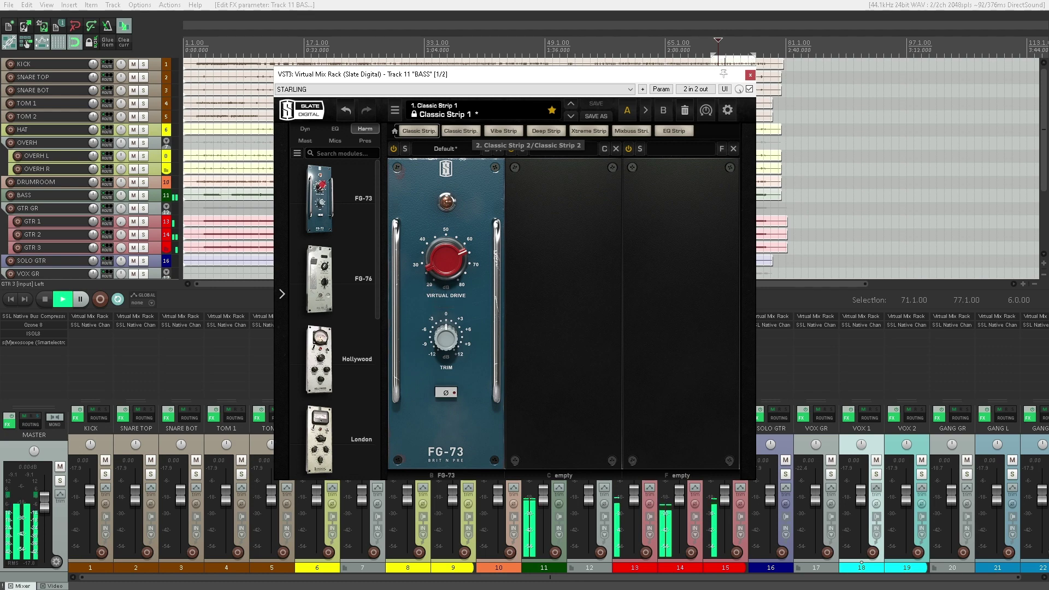
- Load the FG-116 FET compressor from the dynamics modules into the second slot of the bass rack
scroll(359, 244, "down", 4)
scroll(354, 227, "up", 5)
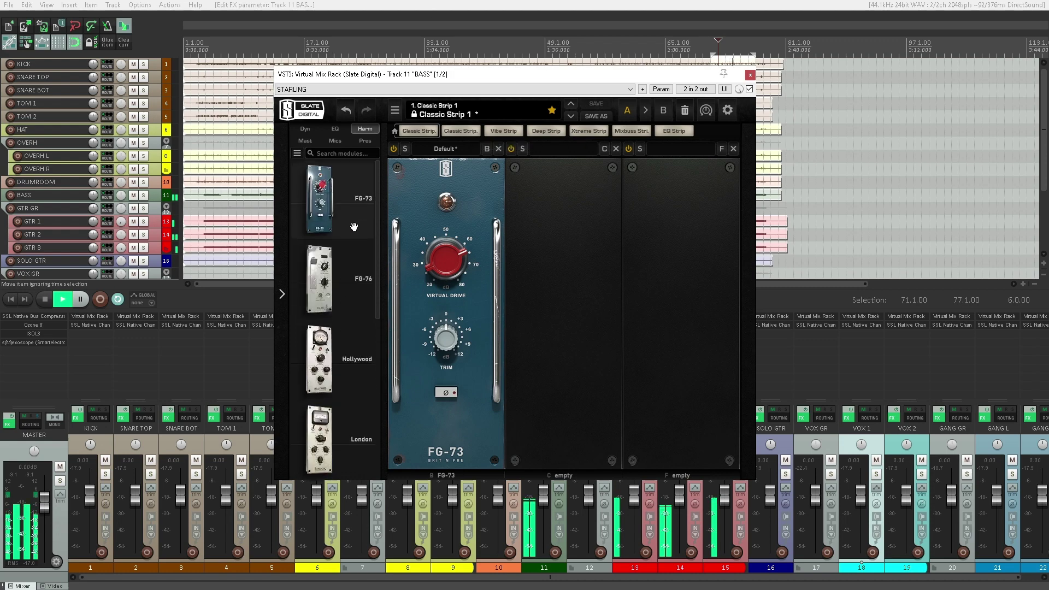
left_click(305, 129)
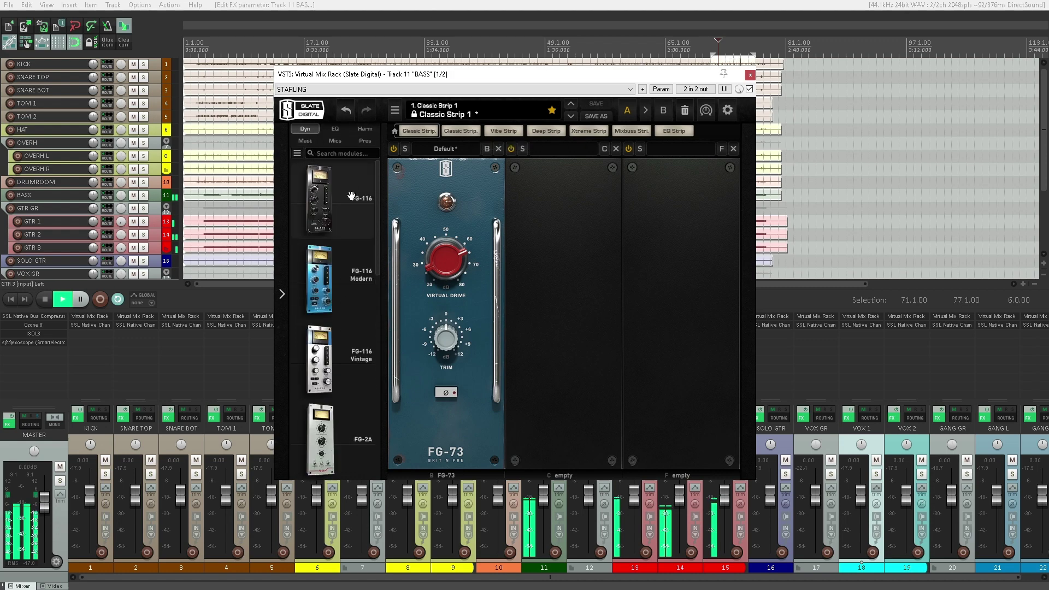
mouse_move(339, 213)
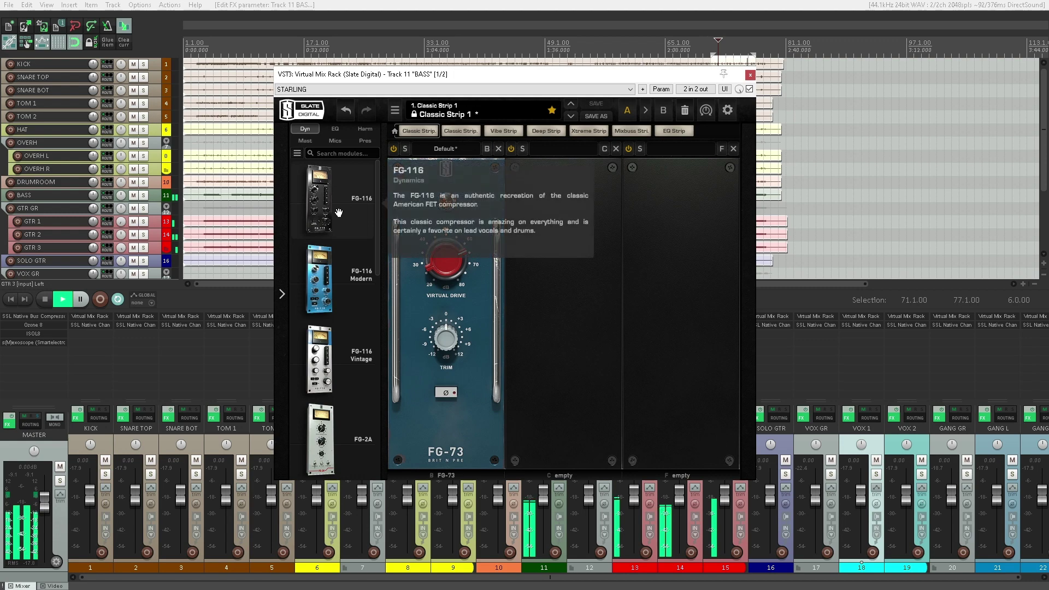
left_click_drag(339, 213, 620, 246)
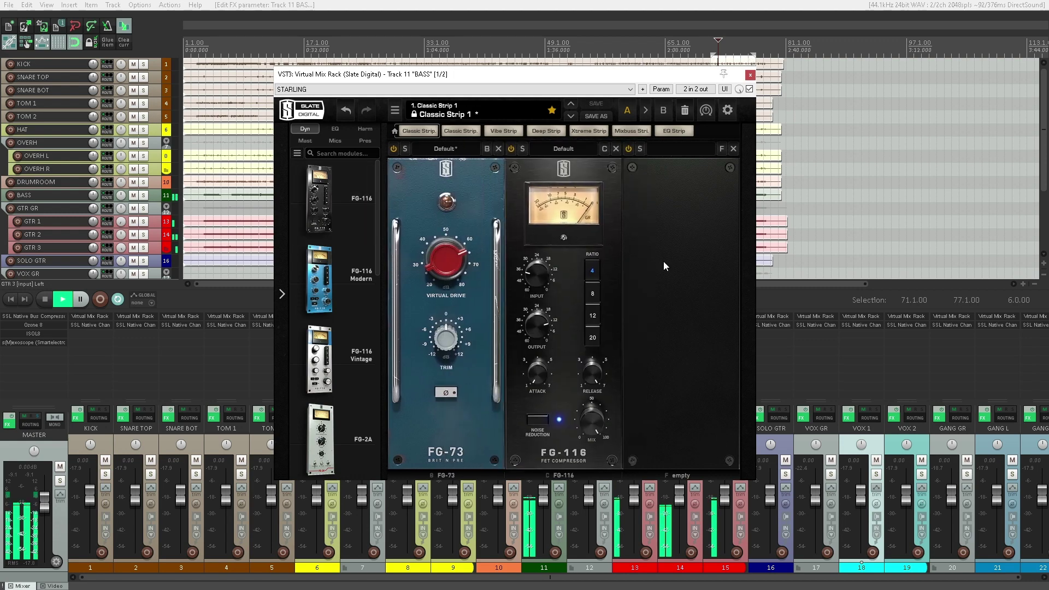
- Set the FG-116's input to about -14.6 dB, adjust its attack and output gain by ear, and close the bass rack
left_click_drag(538, 373, 537, 350)
left_click_drag(537, 274, 536, 227)
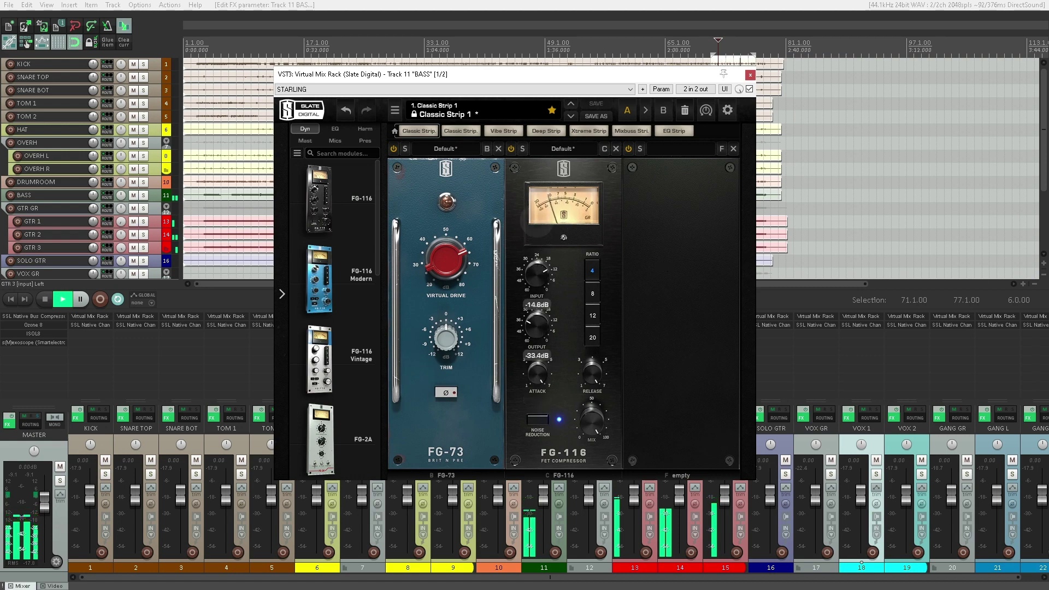
left_click_drag(538, 324, 538, 291)
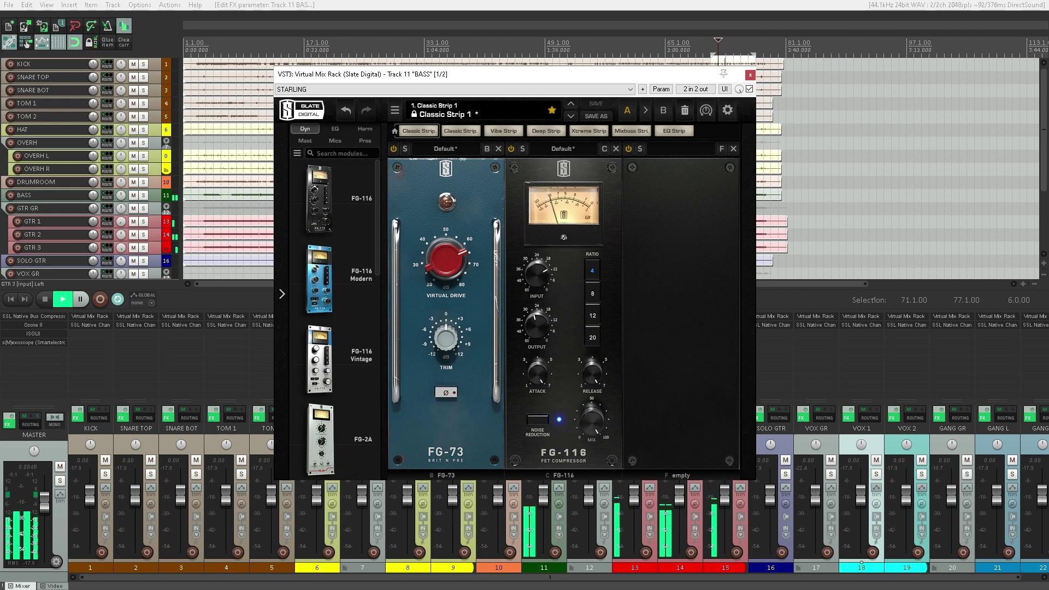
left_click_drag(537, 325, 537, 334)
left_click(750, 75)
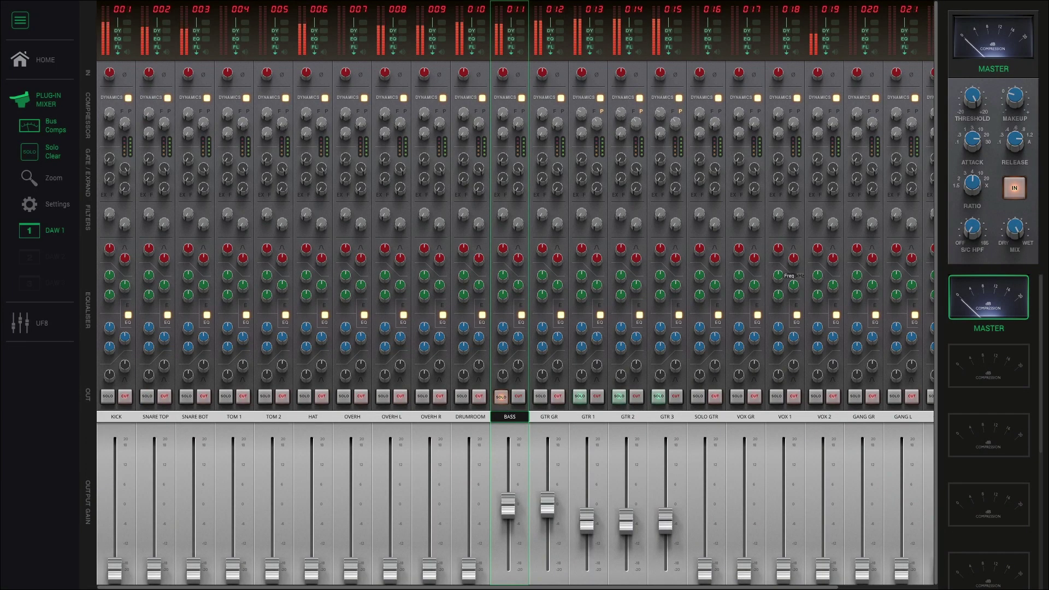
- Audition the bass together with the soloed GTR GR channel, toggling the bass solo to compare, and unsolo GTR GR
left_click(549, 417)
left_click(541, 397)
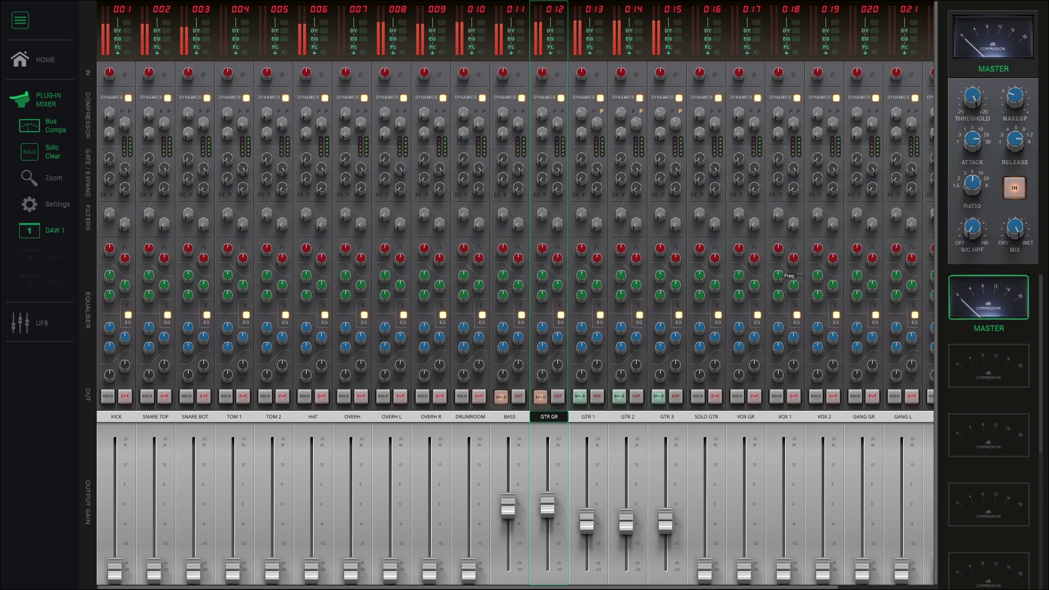
left_click(501, 397)
left_click(501, 397)
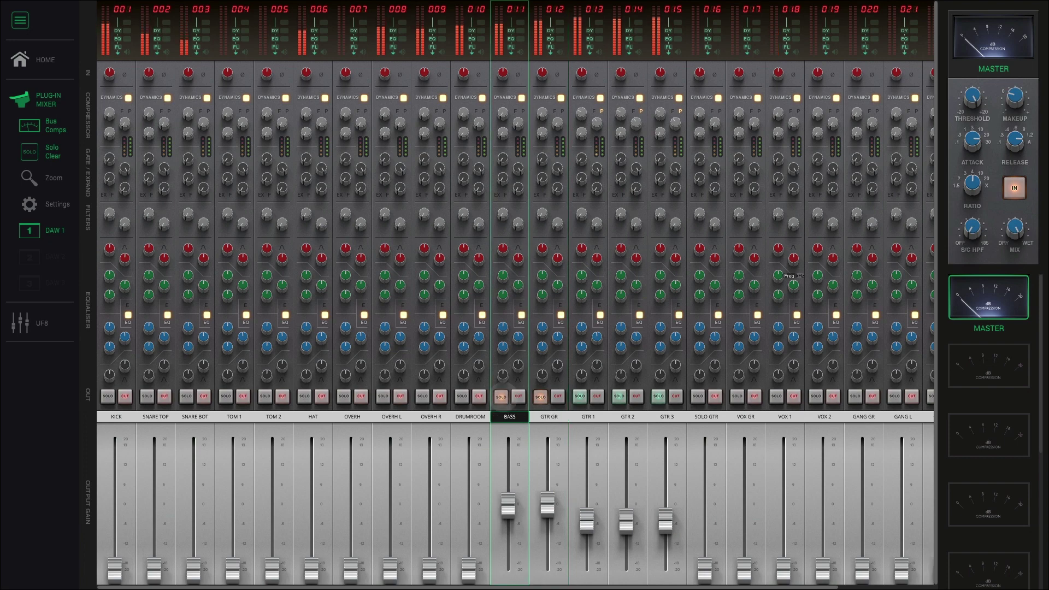
left_click(540, 397)
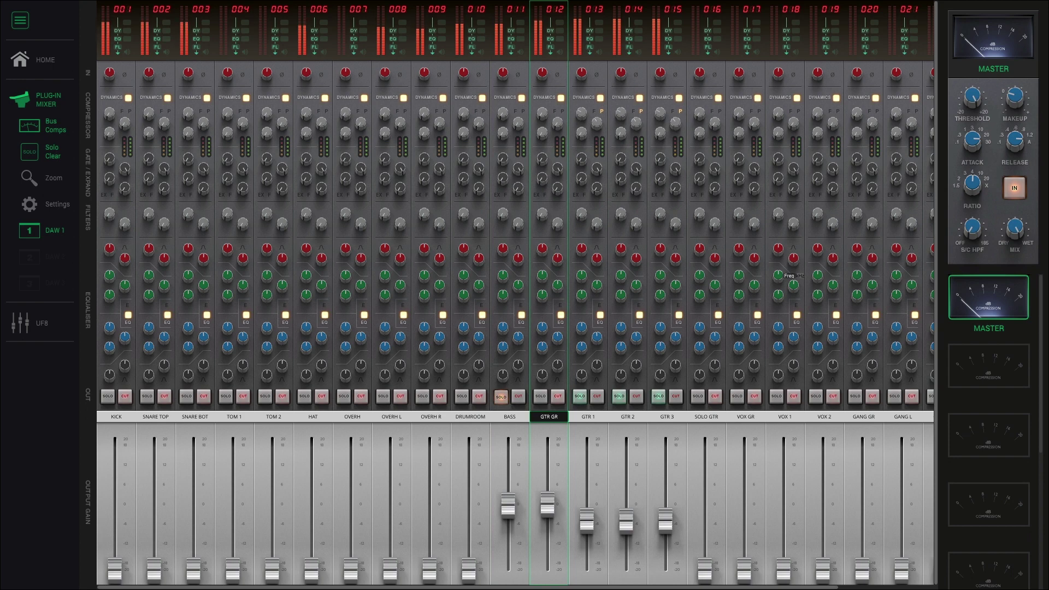
- Shape the BASS channel with a low-pass at about 5.88 kHz, a 7.5 dB low-mid cut near 0.20 kHz, and a low-end boost
left_click_drag(503, 214, 502, 199)
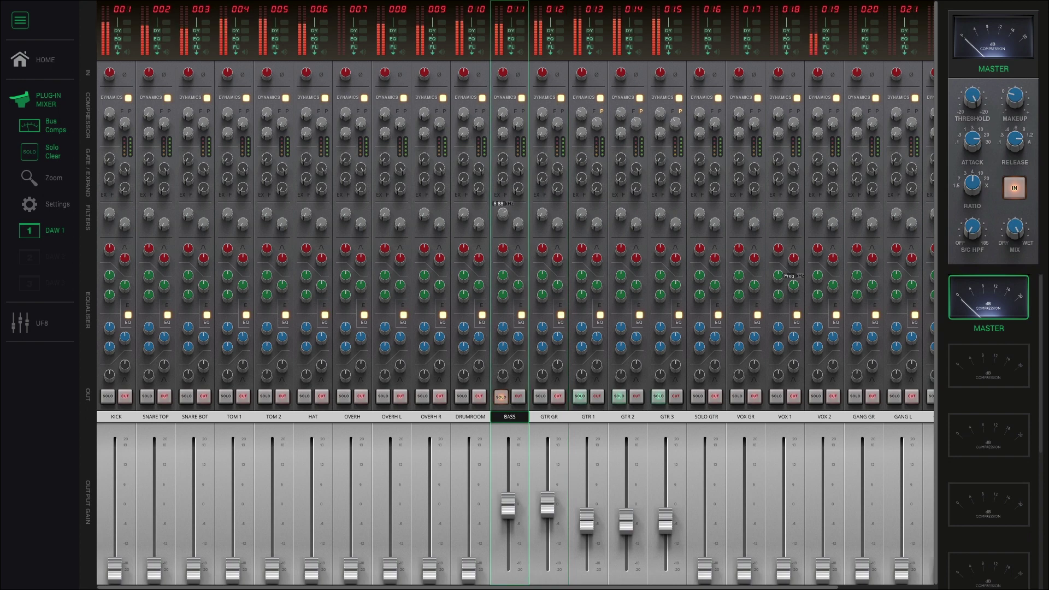
left_click_drag(501, 105, 503, 100)
left_click_drag(503, 226, 503, 226)
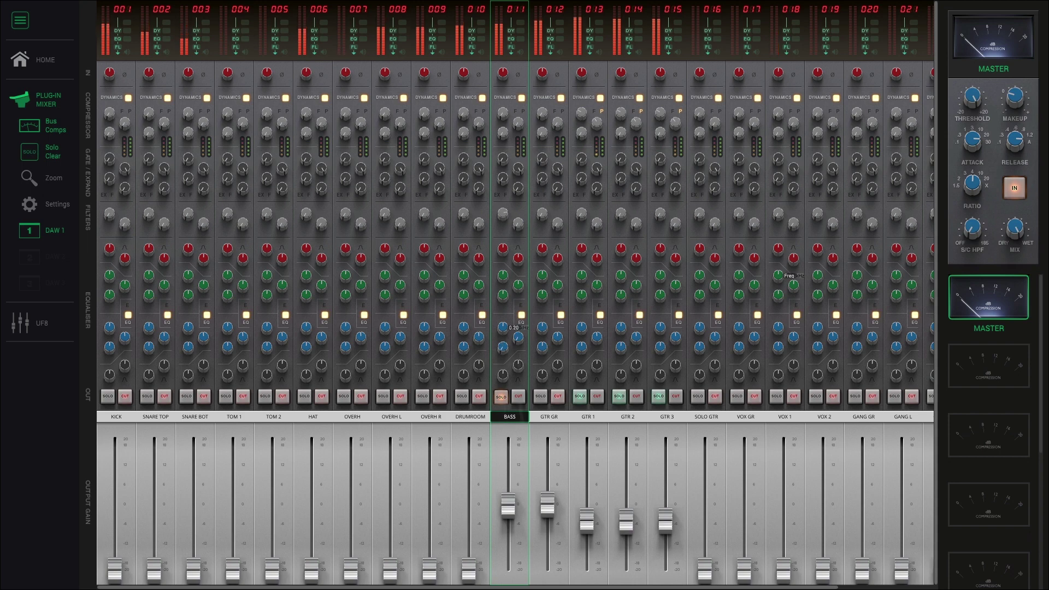
left_click_drag(504, 351, 504, 352)
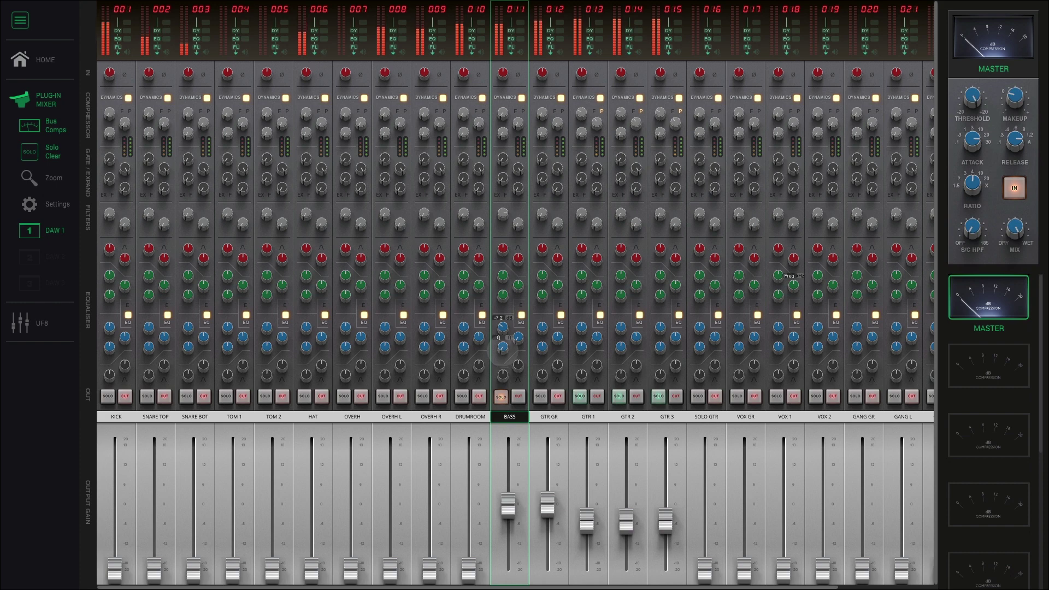
left_click_drag(518, 366, 501, 341)
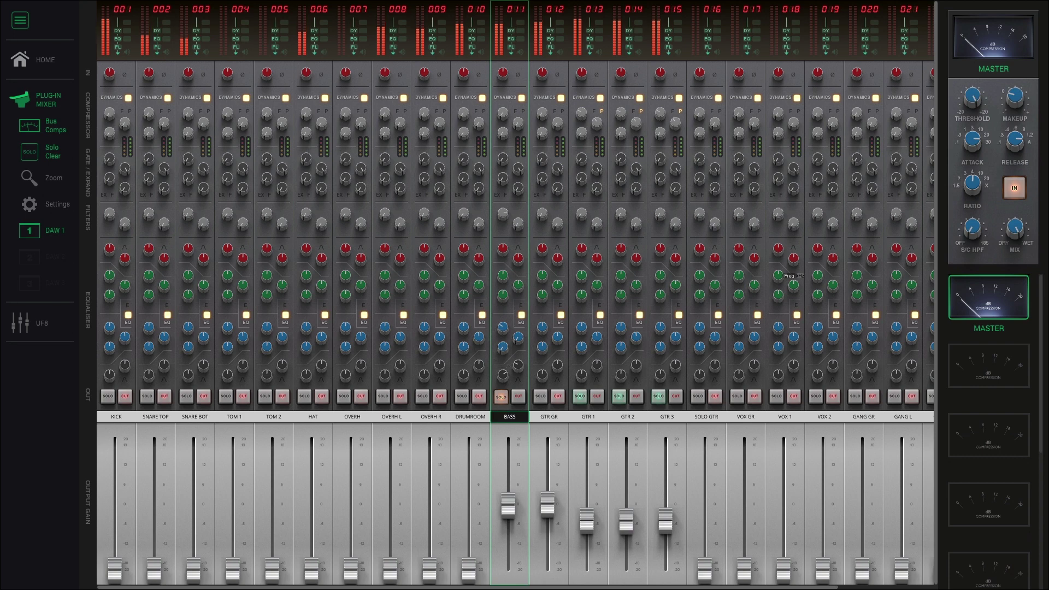
- Compare the bass with its channel EQ bypassed and engaged, both in solo and in the mix, leaving the EQ on and BASS unsoloed
left_click(521, 316)
left_click(521, 315)
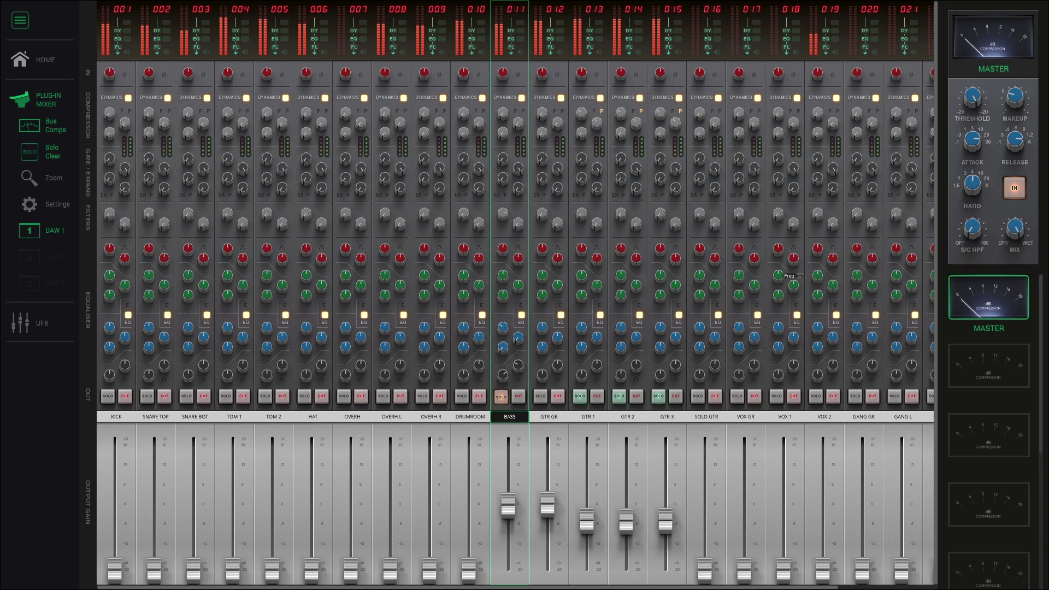
left_click(502, 396)
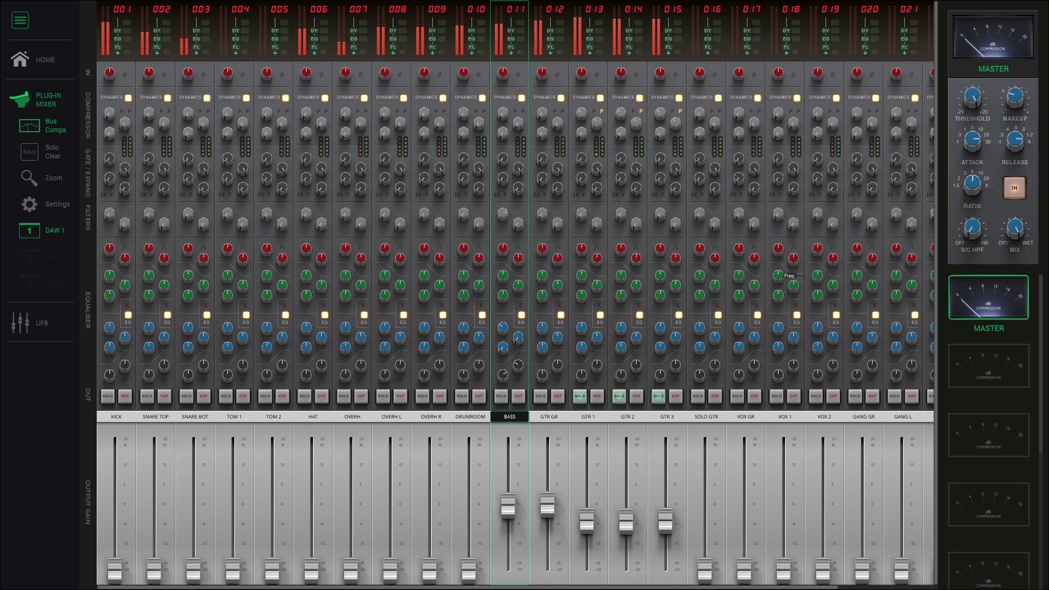
left_click(521, 315)
left_click(522, 315)
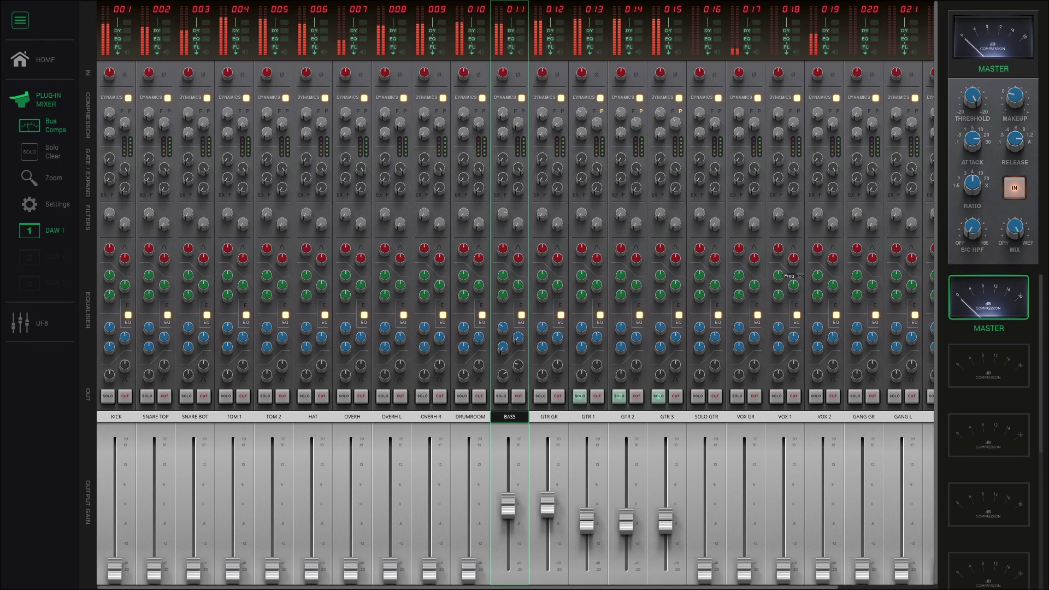
- Solo the overheads and set the OVERH fader to 0.0 dB and the OVERH L and OVERH R faders to about 3.2 dB
left_click(430, 416)
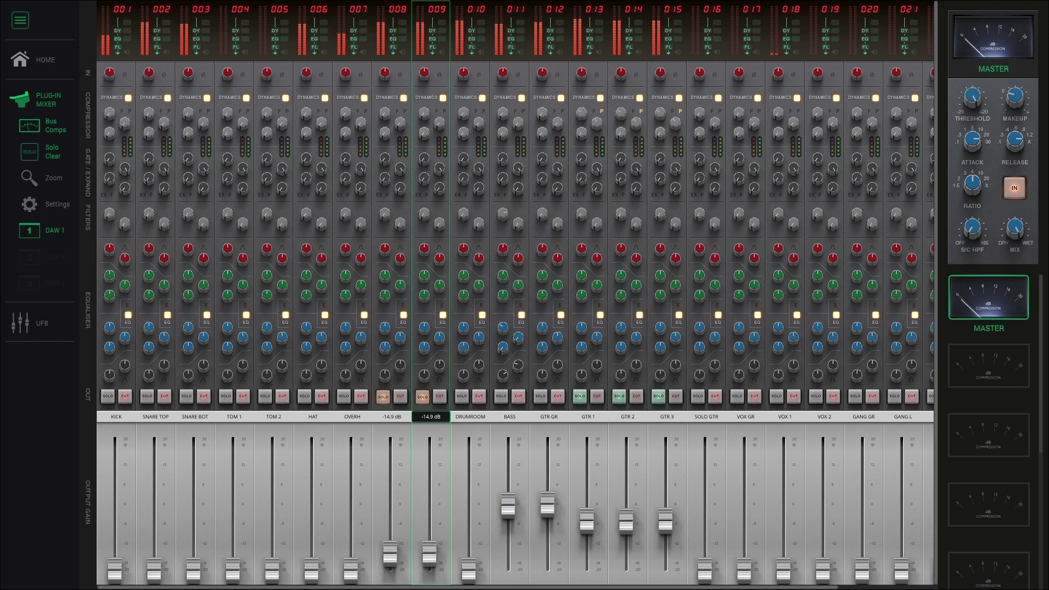
left_click(391, 417)
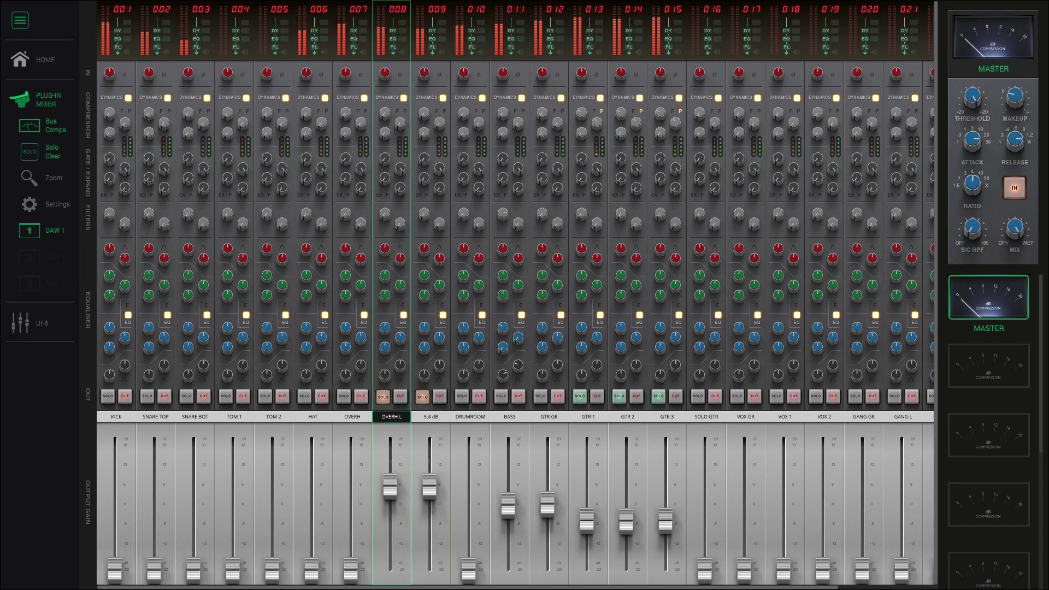
left_click(343, 397)
left_click_drag(350, 570, 351, 498)
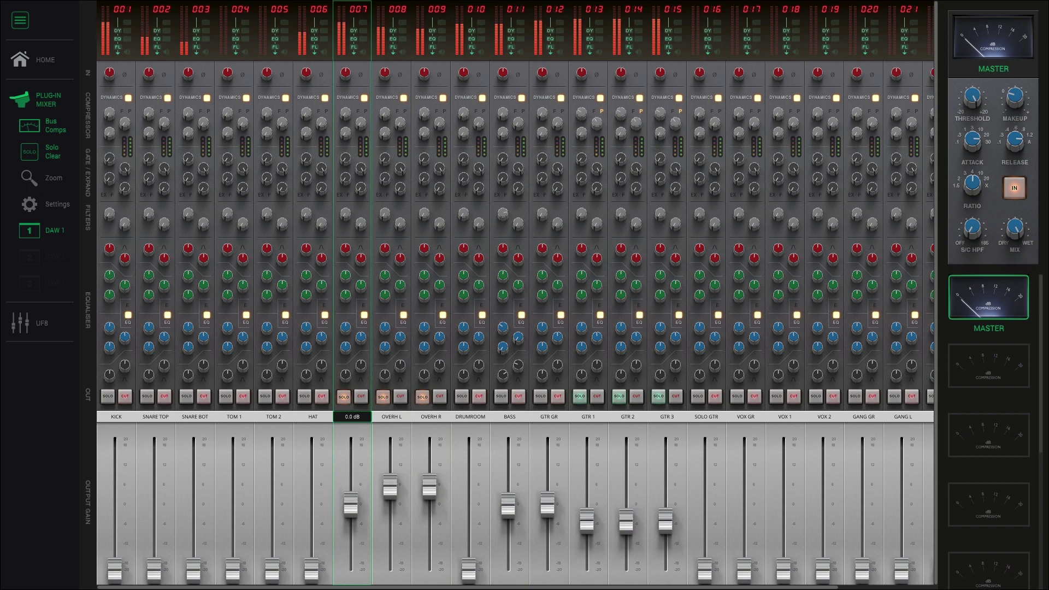
left_click(430, 486)
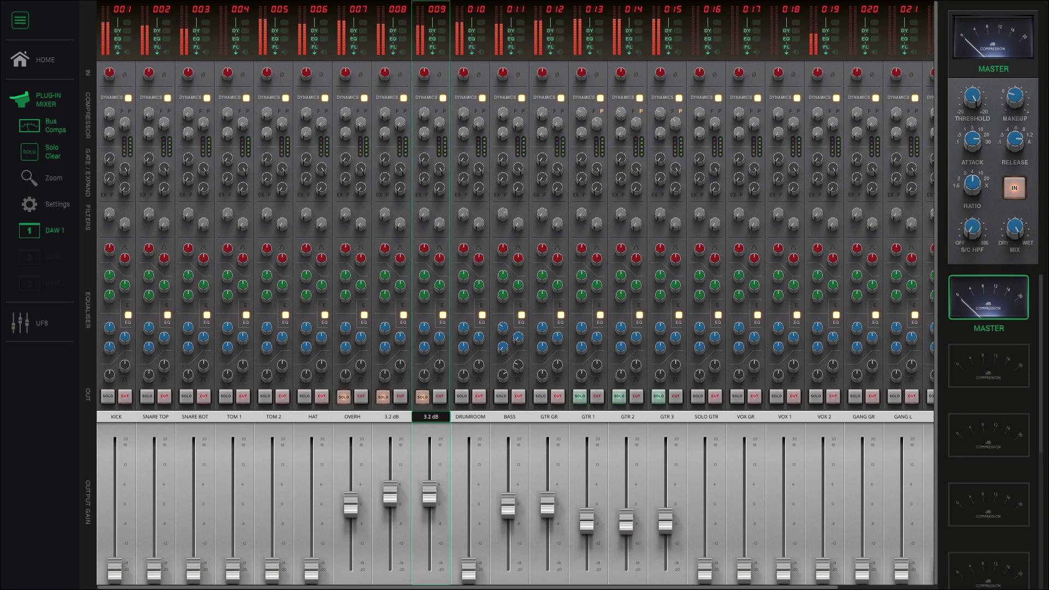
- Enable solo safe on OVERH L and OVERH R and take both channels out of solo
left_click(42, 178)
scroll(522, 295, "left", 2)
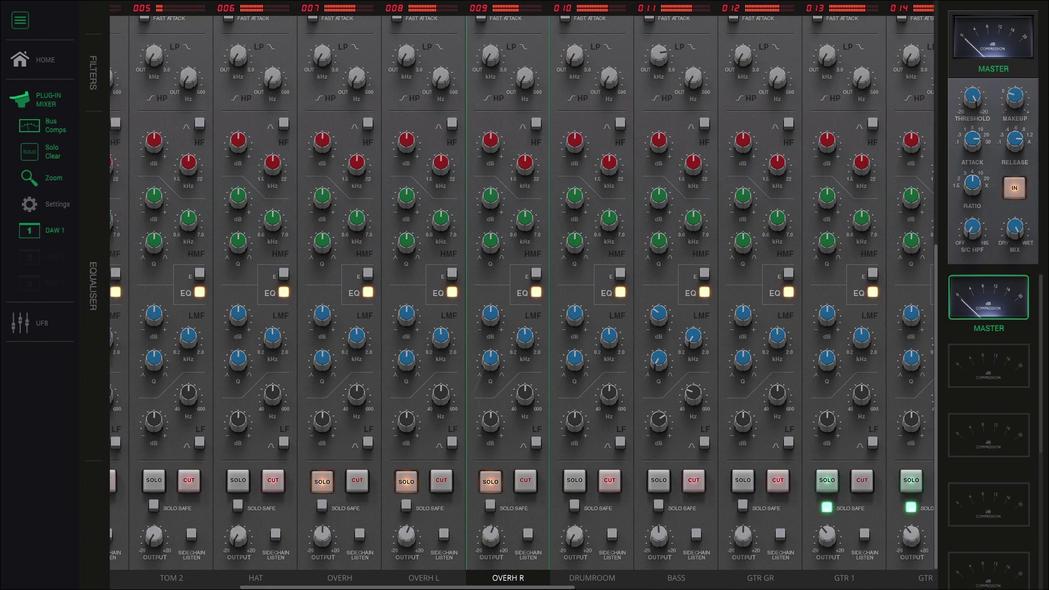
left_click(453, 506)
left_click(537, 506)
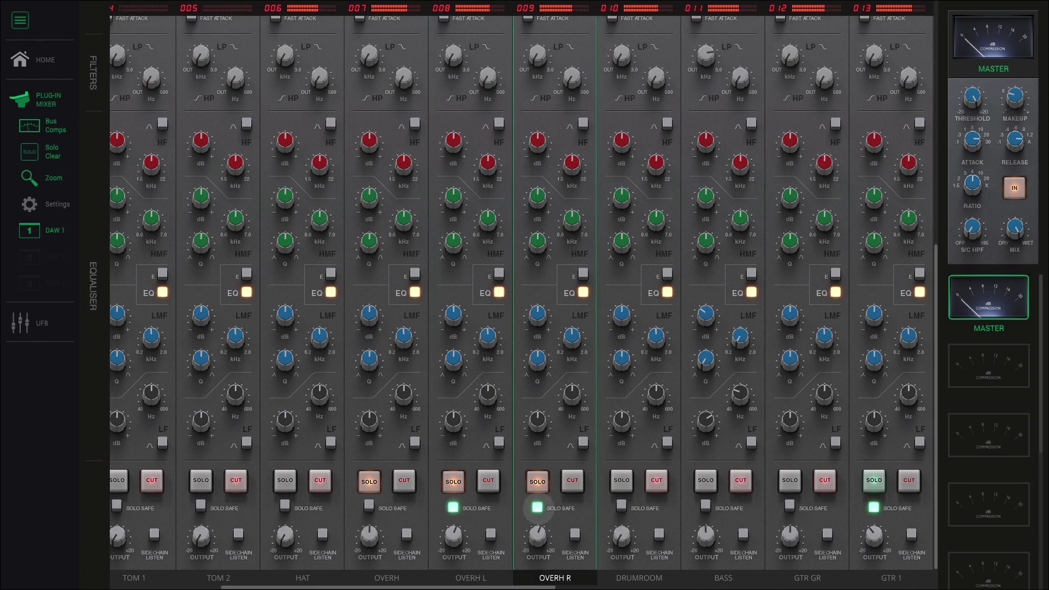
left_click(453, 482)
left_click(537, 482)
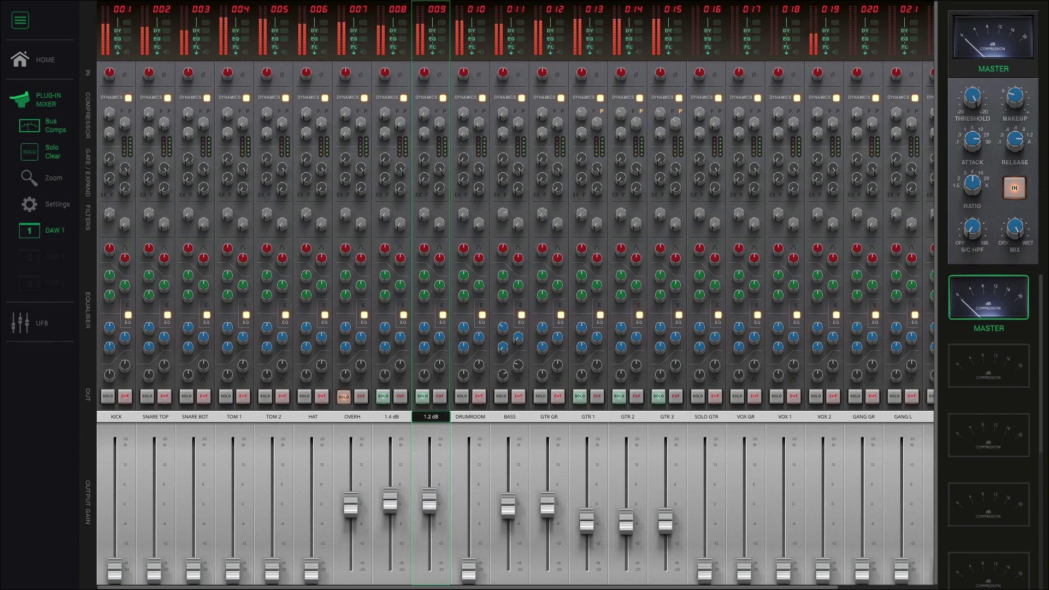
- Lower the OVERH L and OVERH R faders slightly, cut their LF band gain, and raise the LF frequency on both
left_click(391, 416)
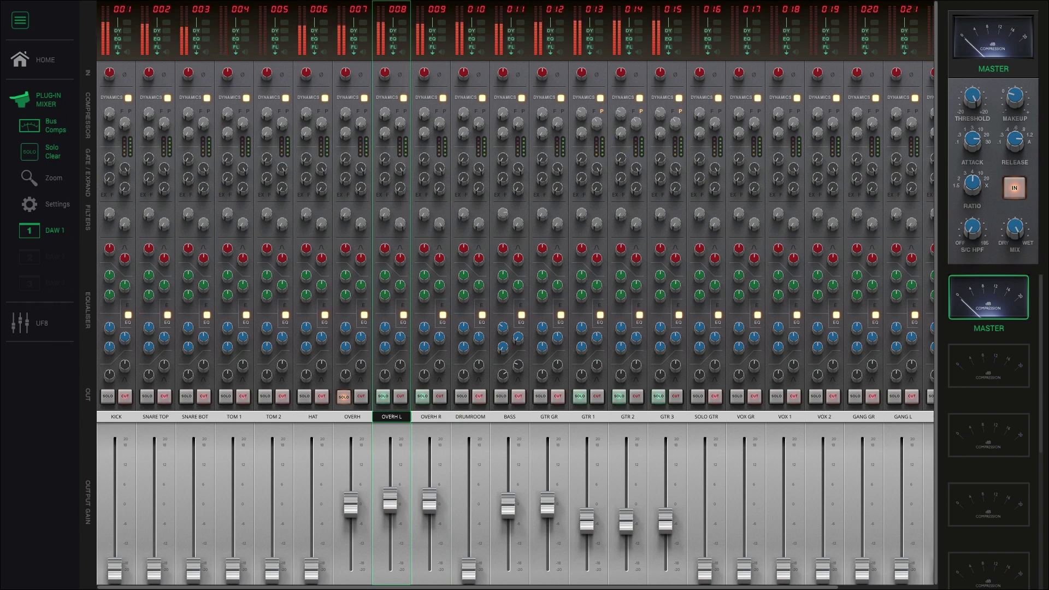
left_click(431, 417)
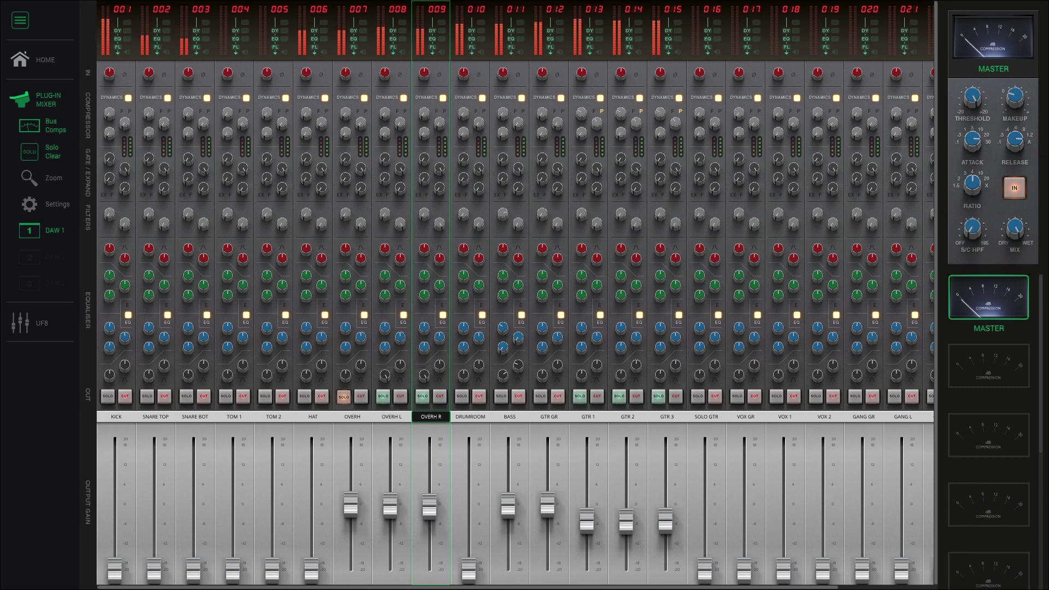
left_click(392, 417)
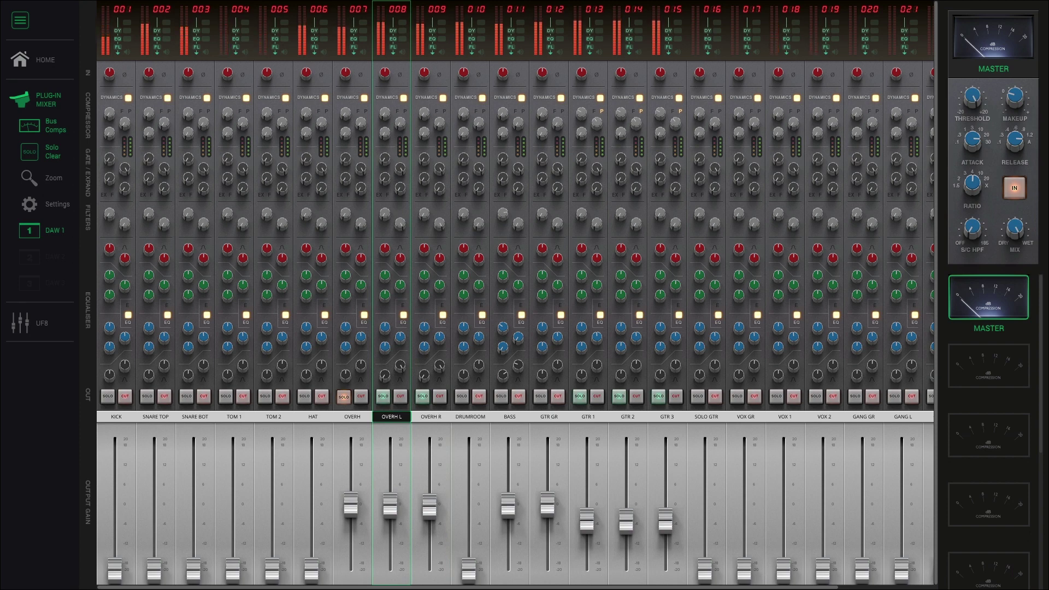
- Enable fast attack and peak mode on the OVERH L and OVERH R compressors, and raise both ratios to mid-range
key("z")
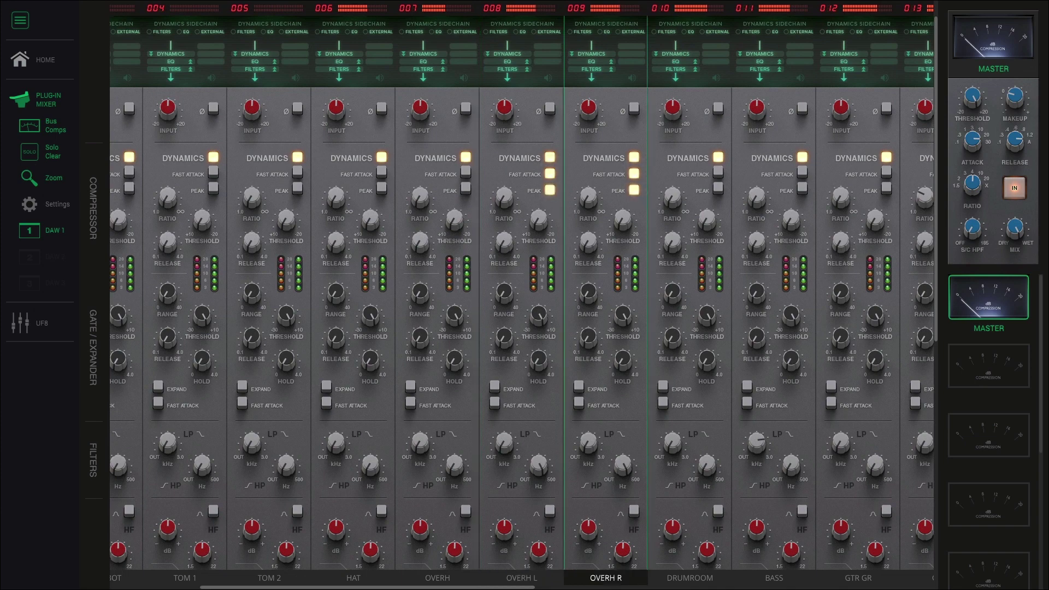
left_click_drag(587, 186, 586, 143)
left_click_drag(502, 186, 499, 141)
left_click_drag(586, 190, 586, 171)
left_click_drag(502, 190, 502, 168)
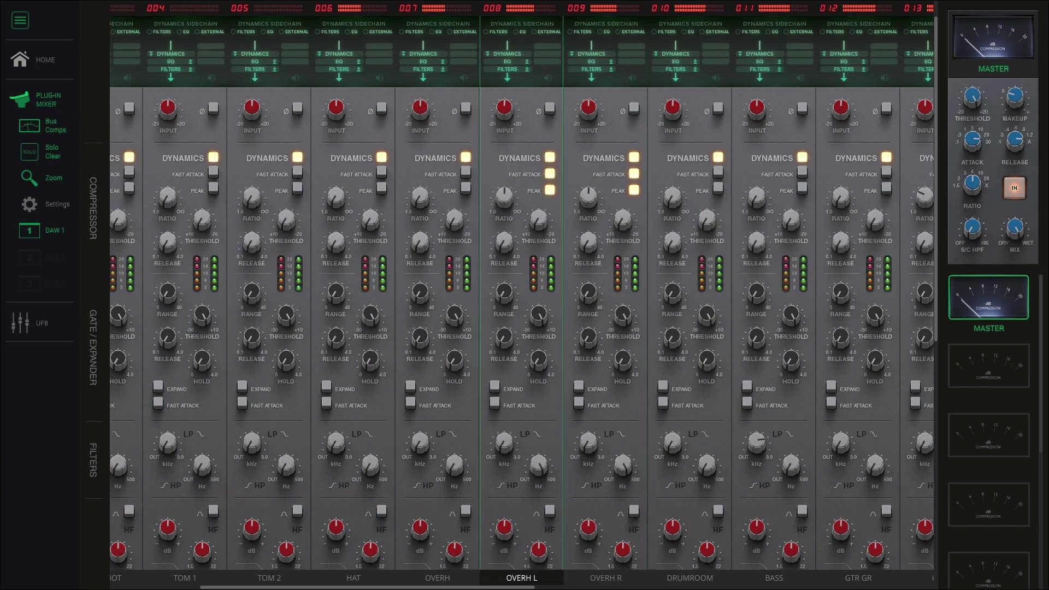
- Lower the compressor thresholds in tandem to about -6.8 dB on OVERH L and -7.4 dB on OVERH R, fine-tuning them by ear
left_click(606, 578)
left_click_drag(536, 182, 537, 169)
left_click_drag(624, 180, 624, 167)
left_click_drag(537, 168, 536, 155)
left_click_drag(623, 167, 624, 154)
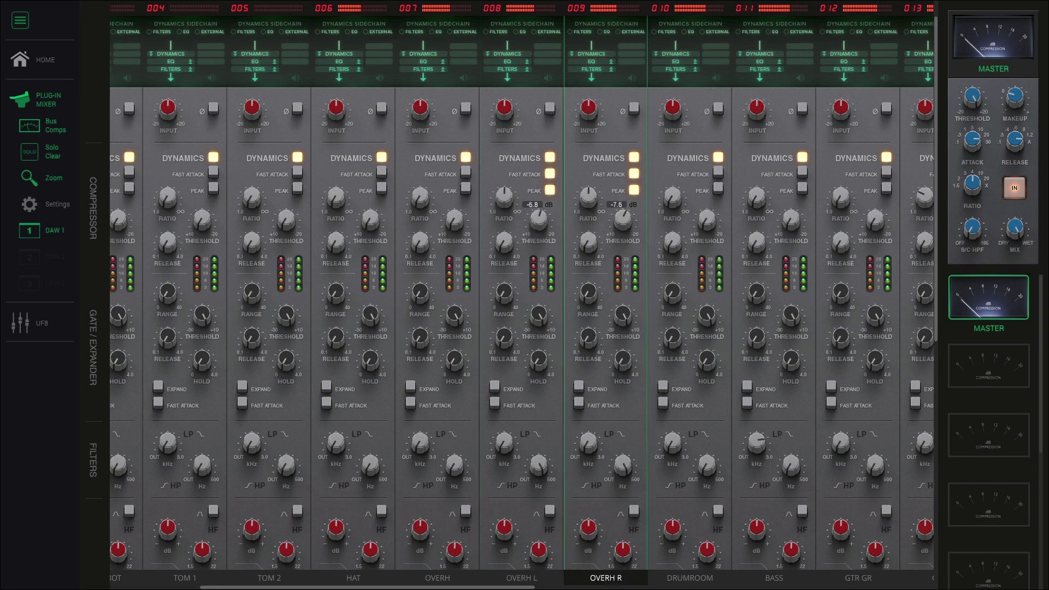
left_click_drag(536, 155, 536, 144)
left_click_drag(624, 154, 625, 143)
left_click_drag(536, 144, 536, 139)
left_click_drag(624, 143, 624, 139)
left_click_drag(536, 139, 535, 143)
left_click_drag(624, 140, 623, 143)
left_click_drag(535, 143, 534, 143)
left_click_drag(623, 143, 622, 144)
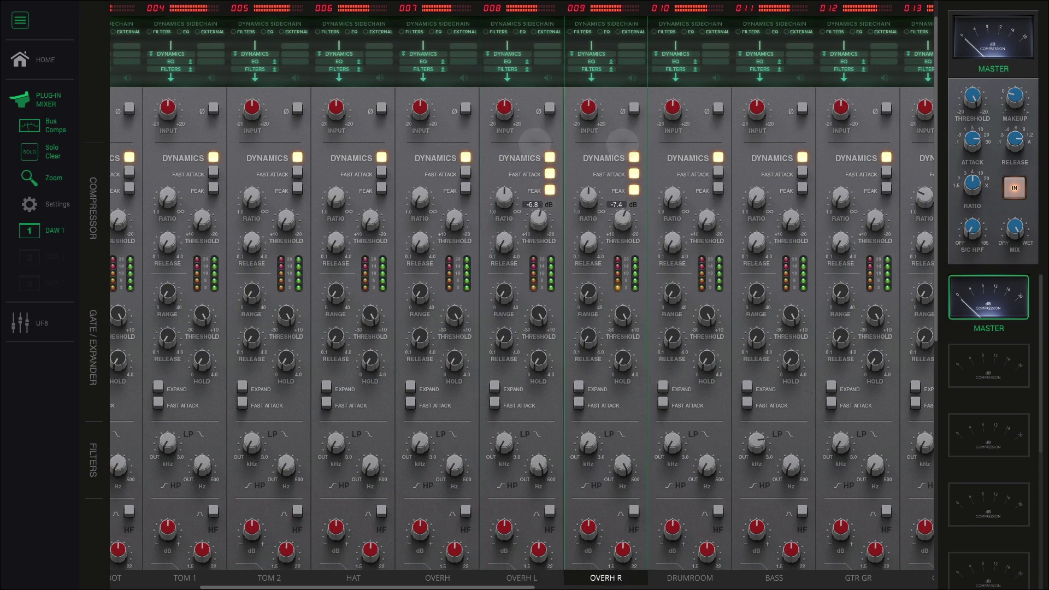
left_click_drag(534, 144, 535, 145)
left_click_drag(622, 145, 622, 145)
left_click_drag(535, 144, 534, 145)
left_click_drag(622, 145, 622, 145)
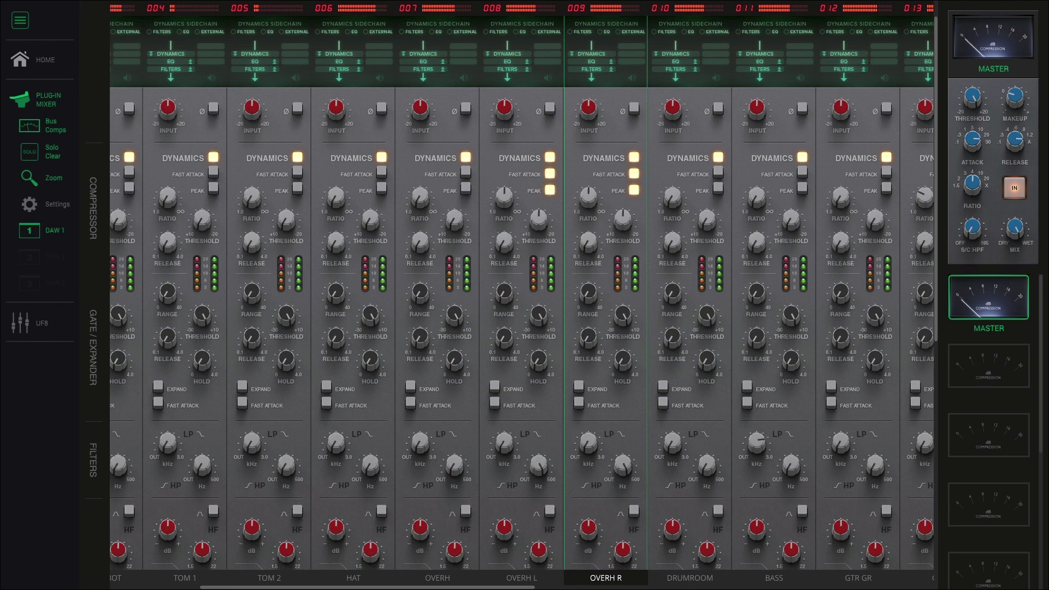
key("z")
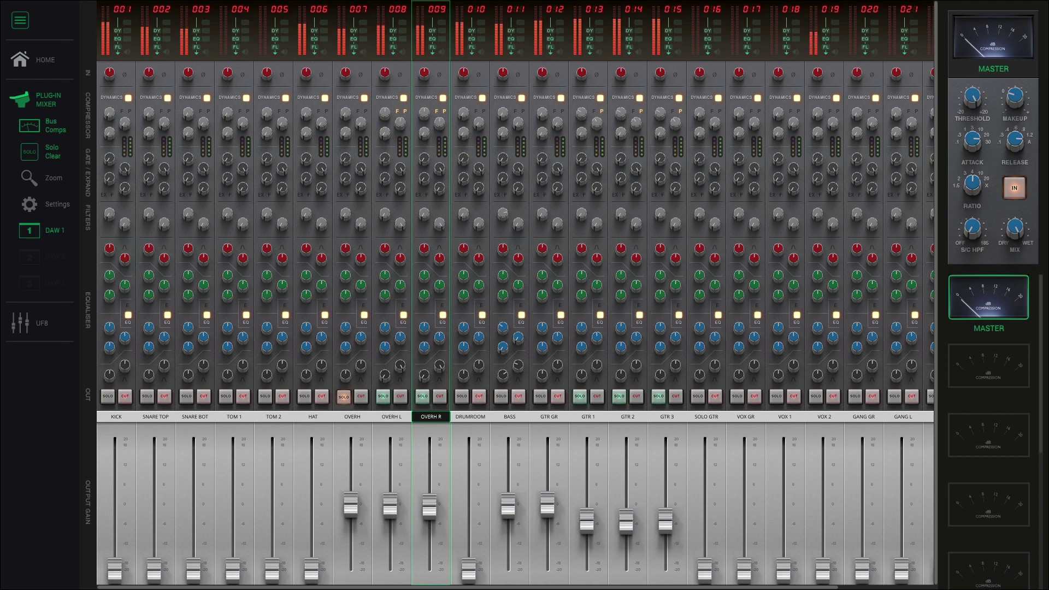
- Switch the OVERH channel's HF band to bell shape and boost its gain
left_click(363, 214)
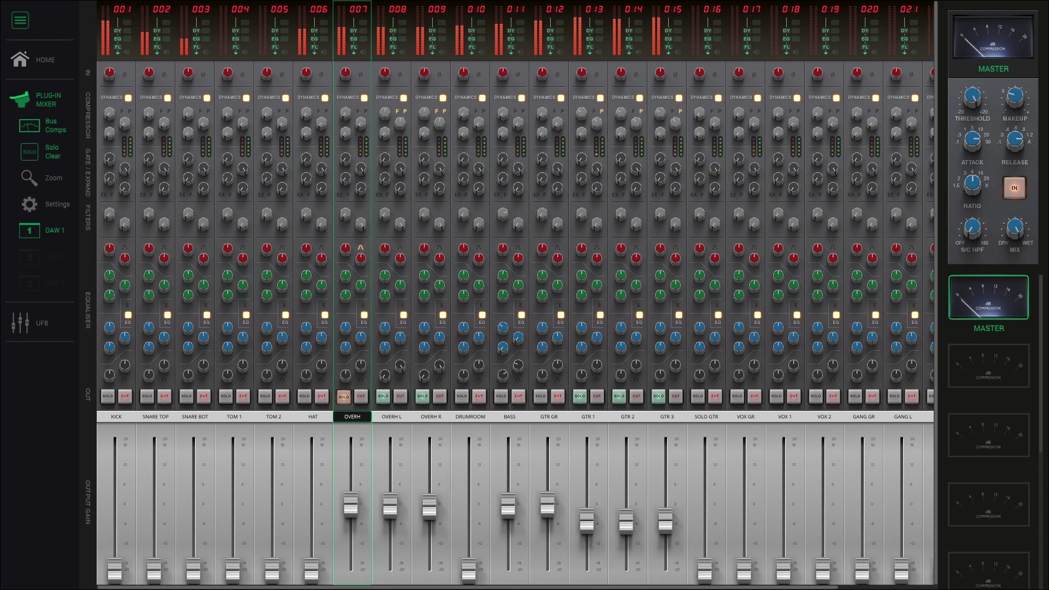
left_click(345, 249)
left_click_drag(343, 222, 345, 207)
- Pull the OVERH fader below -2.4 dB and the OVERH L and R faders below -4.4 dB, balancing them against the guitars and bass
left_click_drag(351, 505, 390, 507)
left_click_drag(430, 507, 391, 514)
left_click_drag(429, 507, 391, 516)
left_click_drag(429, 515, 390, 514)
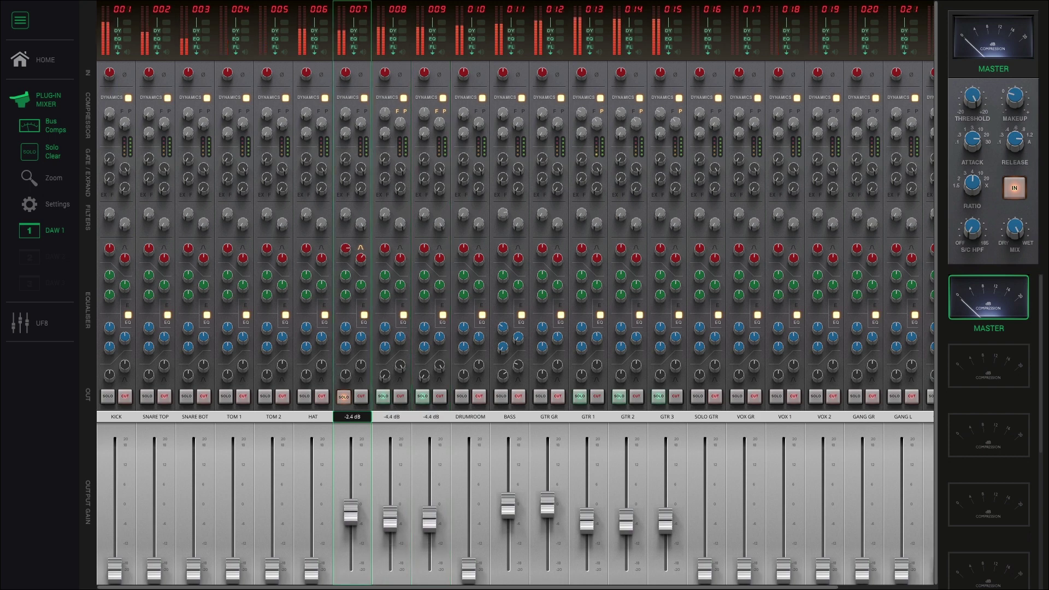
left_click_drag(351, 510, 351, 509)
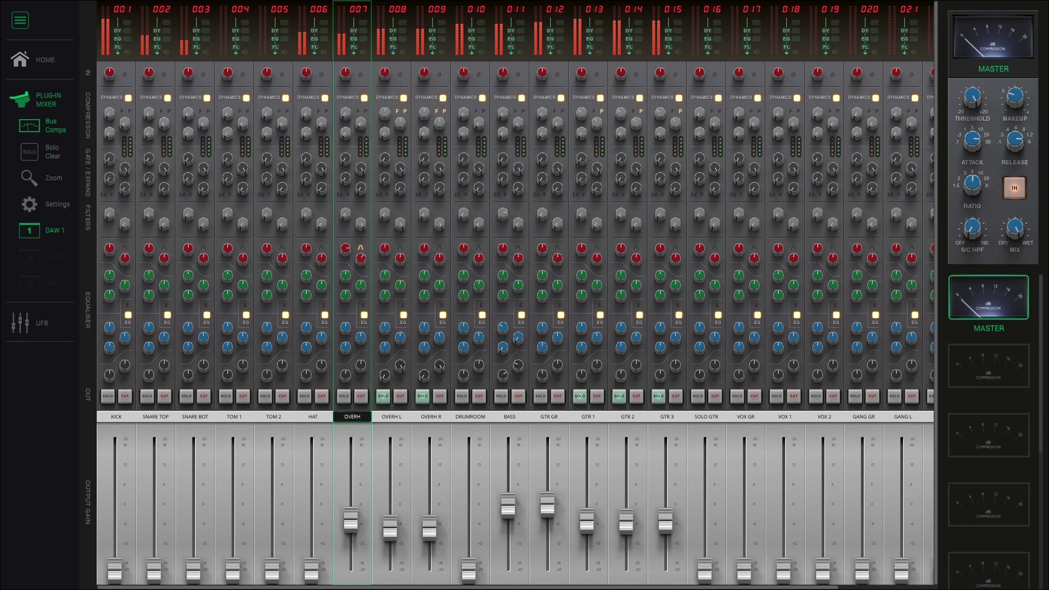
mouse_move(351, 521)
left_mouse_down()
mouse_move(351, 570)
mouse_move(351, 518)
left_mouse_up()
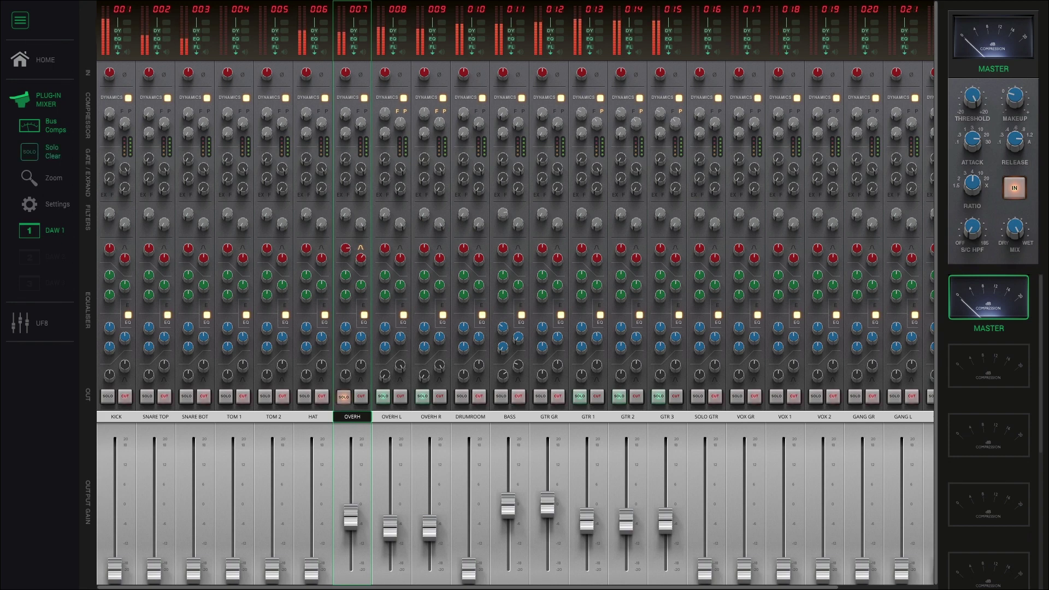
- Switch to REAPER and pan OVERH L to the left and OVERH R to the right
key("alt+Tab")
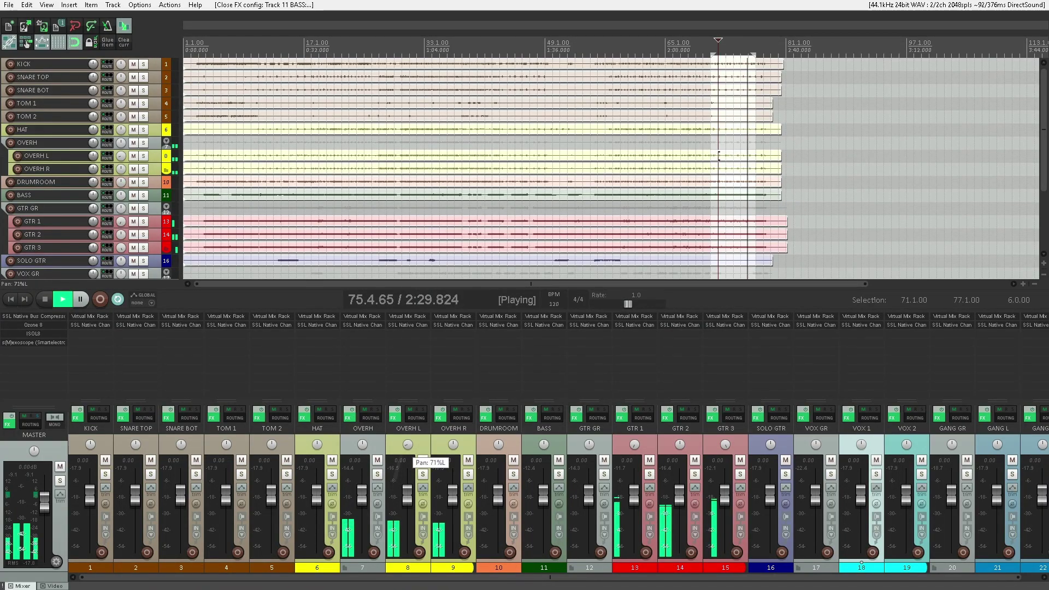
left_click_drag(408, 446, 465, 431)
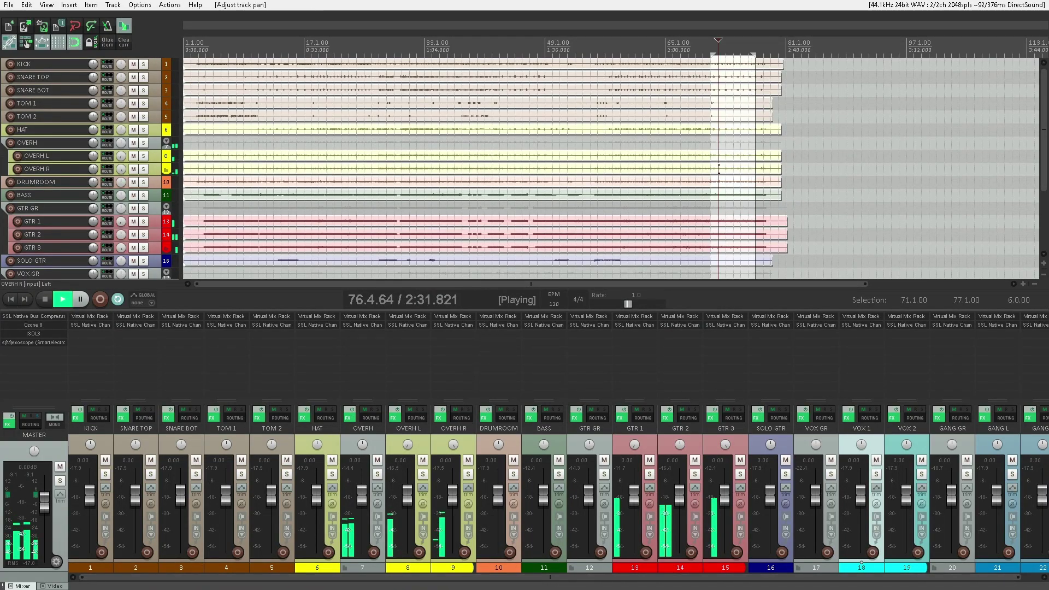
- Switch to the SSL Plug-in Mixer, raise the OVERH channel's bell-shaped HF boost further, and solo OVERH
key("alt+Tab")
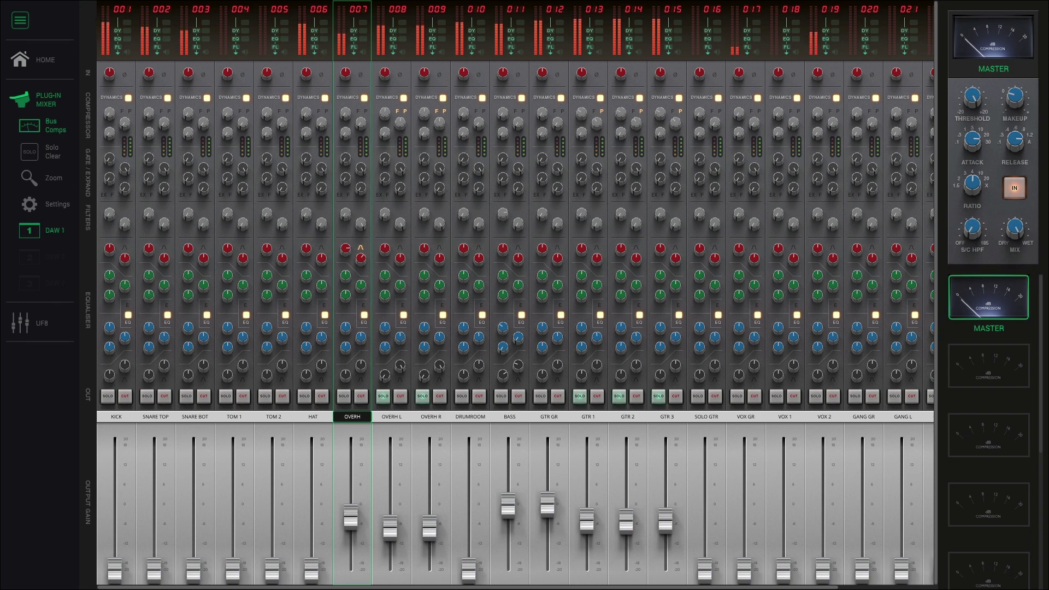
left_click(358, 253)
left_click(359, 257)
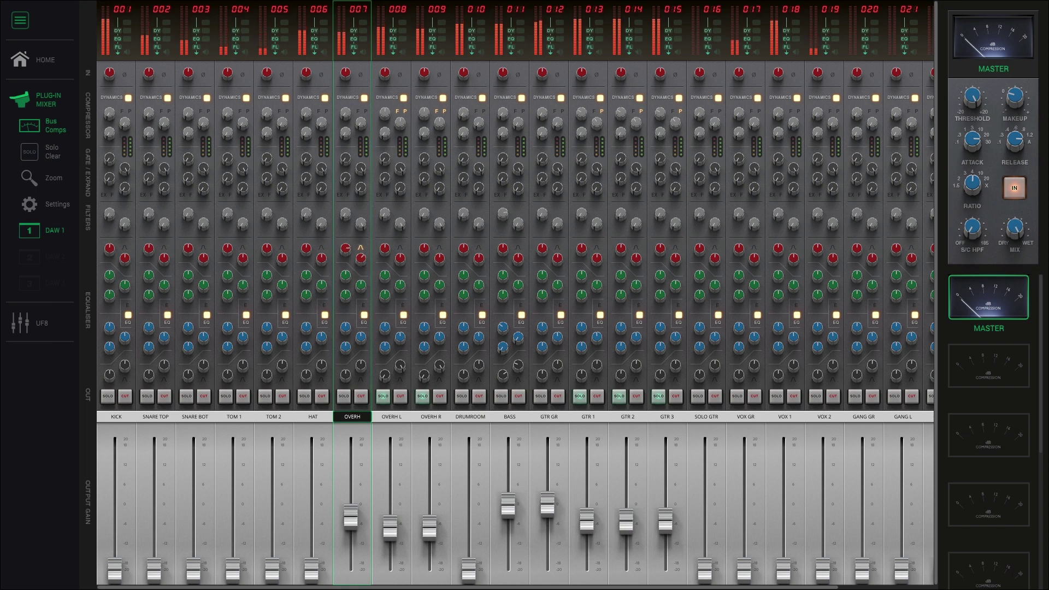
left_click_drag(346, 247, 344, 227)
left_click(343, 397)
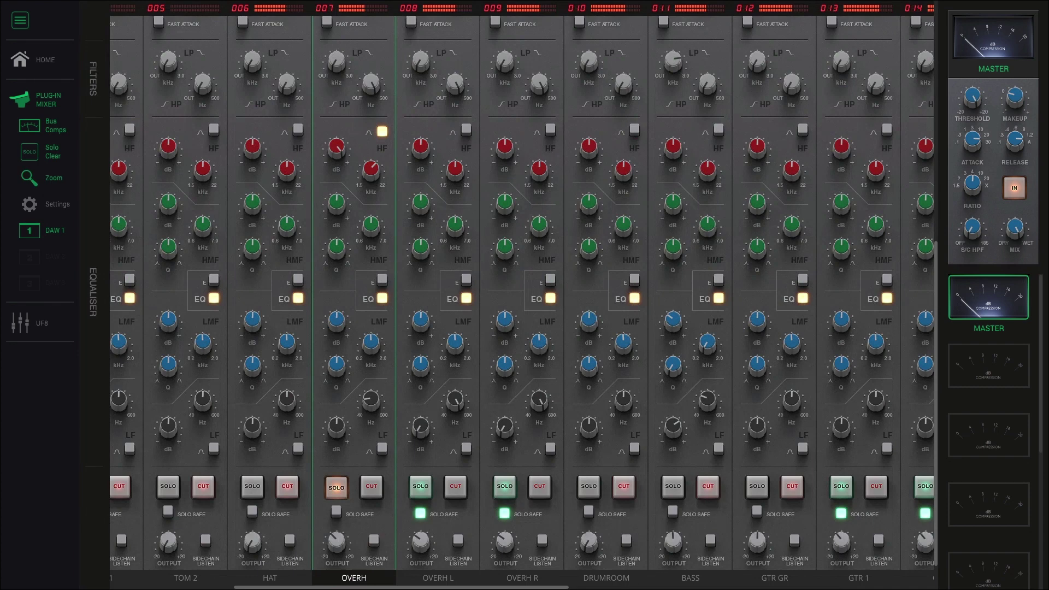
- Enable fast attack and peak on the OVERH compressor, set its threshold to about -11.0 dB, and lower the OVERH fader
scroll(522, 293, "up", 3)
scroll(522, 293, "left", 2)
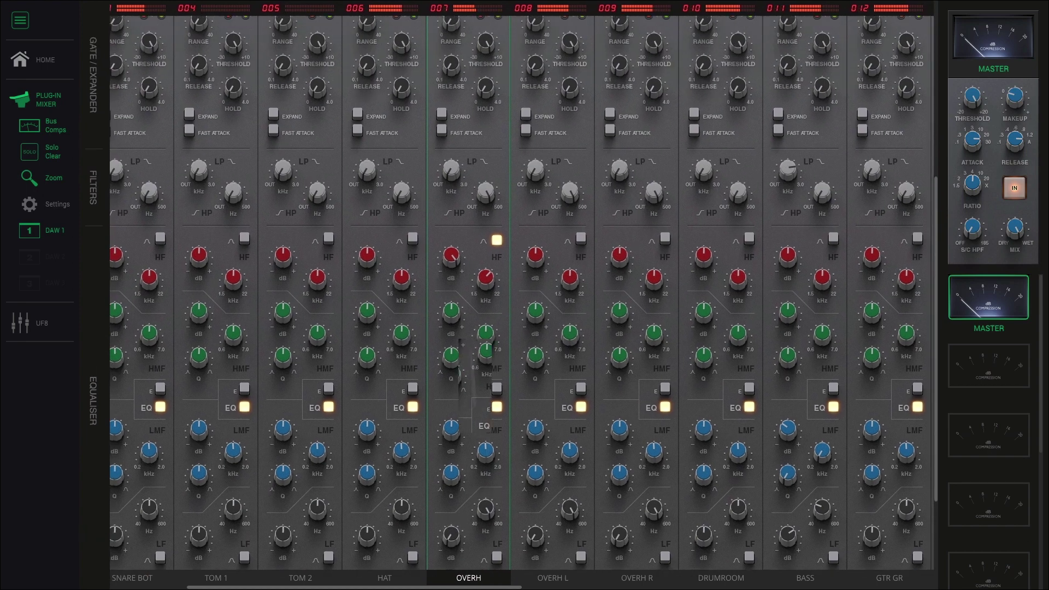
scroll(522, 292, "up", 2)
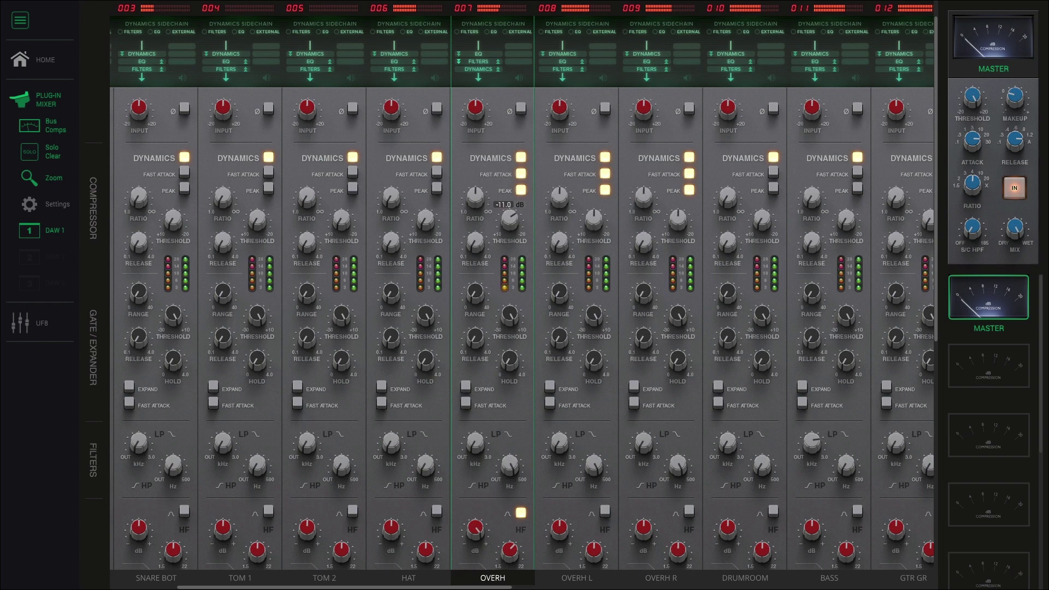
left_click_drag(501, 168, 501, 177)
key("z")
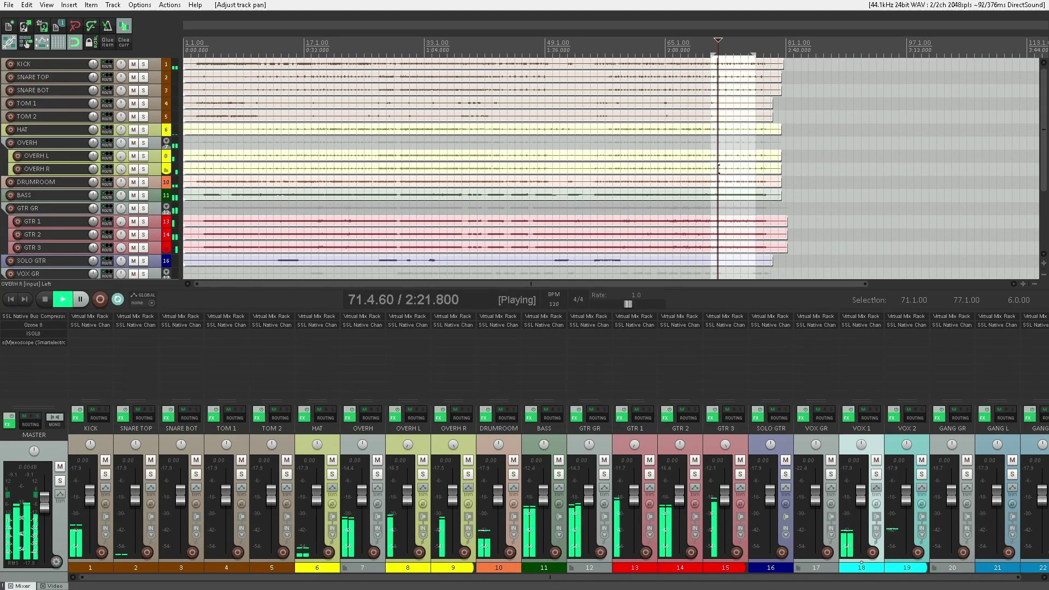
- Switch to REAPER, select the VOX GR track and set the loop selection over the vocals from bar 59 to bar 72
left_click(719, 272)
double_click(827, 439)
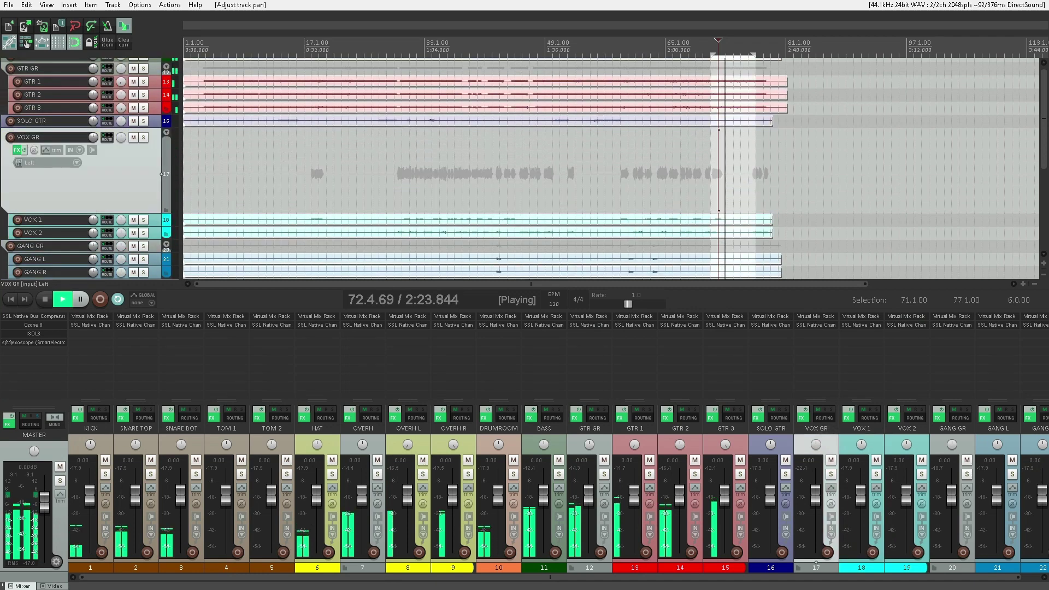
left_click_drag(622, 47, 718, 48)
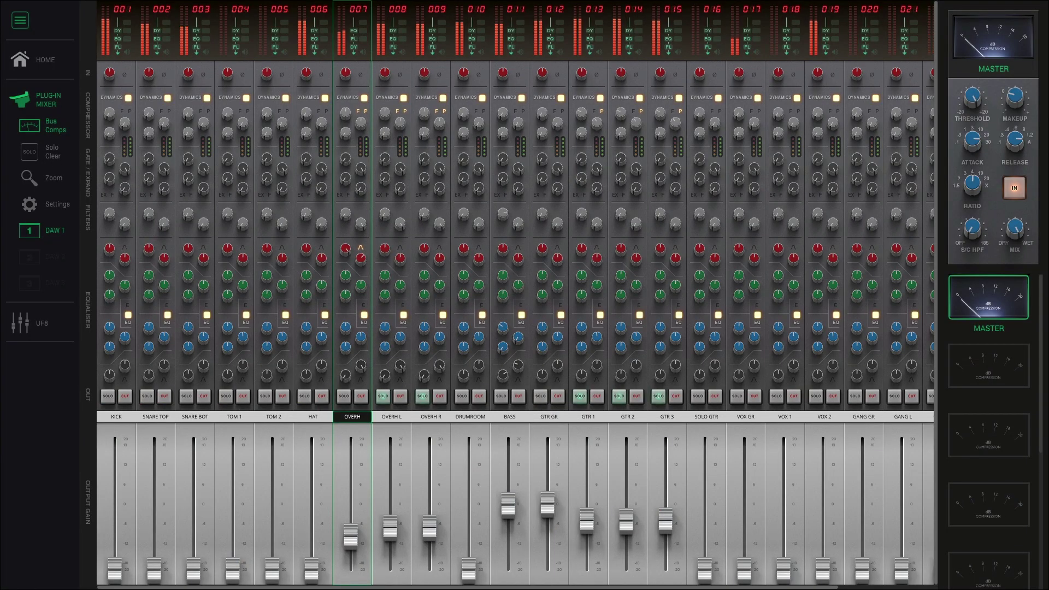
- In the SSL Plug-in Mixer, bring up and solo VOX GR, with the VOX 1 fader at about 1.9 dB and VOX 2 at about 1.4 dB
double_click(744, 570)
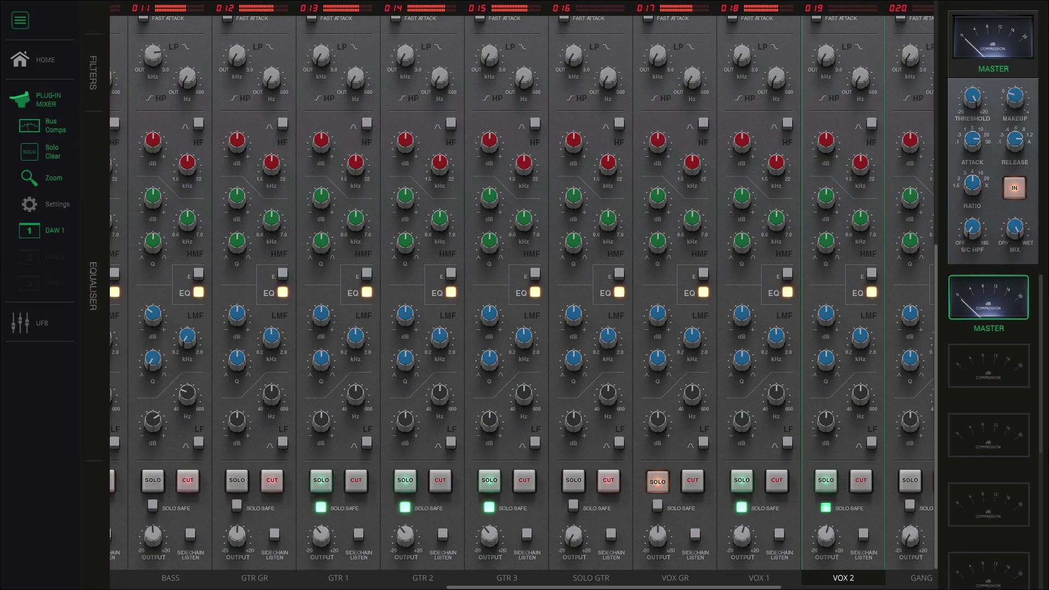
key("g")
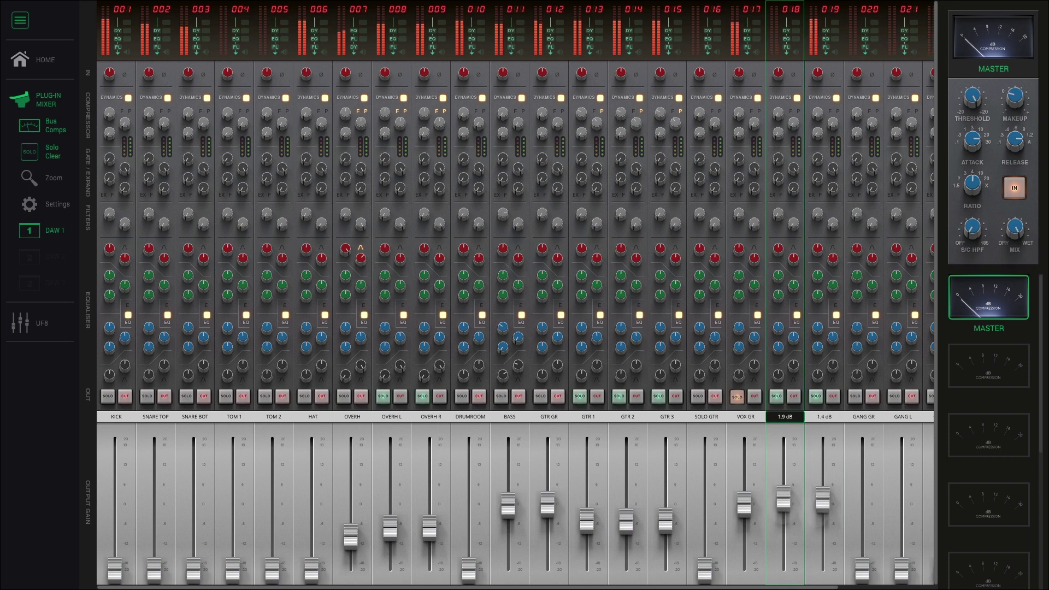
key("z")
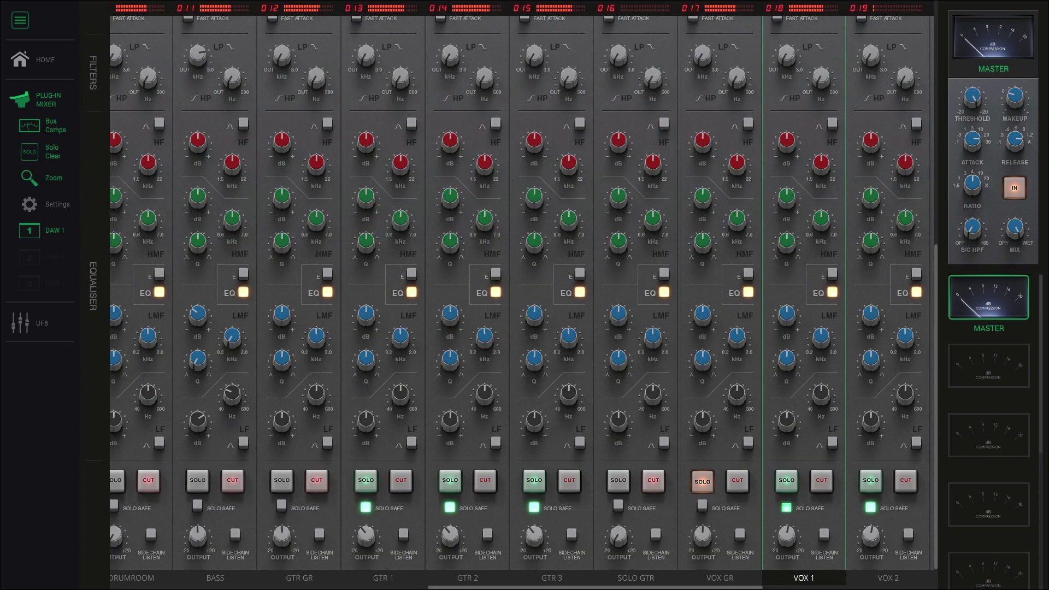
- Switch to REAPER and load the FG-2A compressor into the first slot of VOX GR's Virtual Mix Rack
key("alt+Tab")
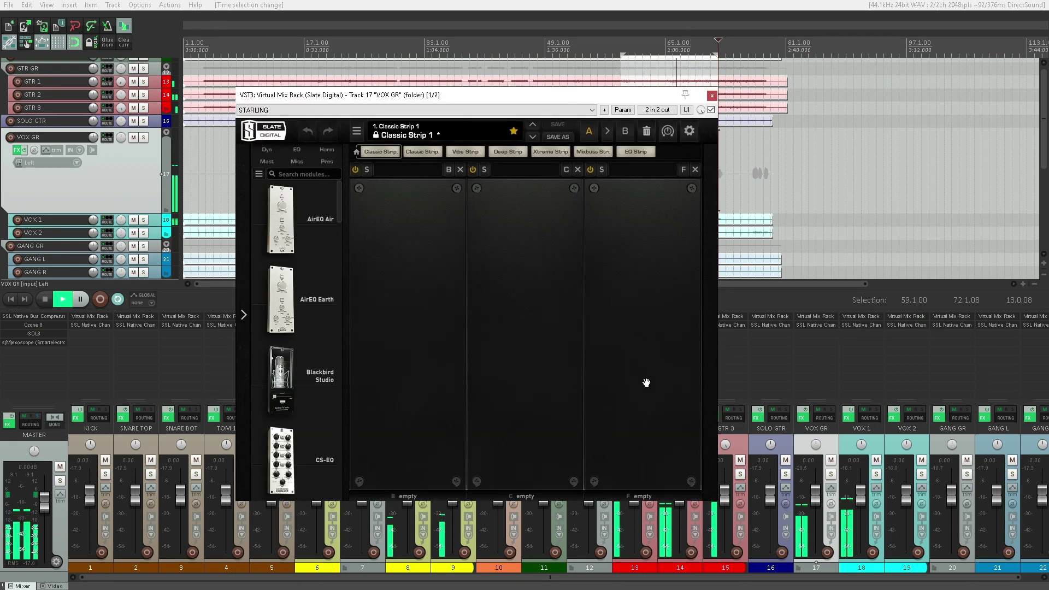
left_click(267, 149)
scroll(313, 284, "down", 5)
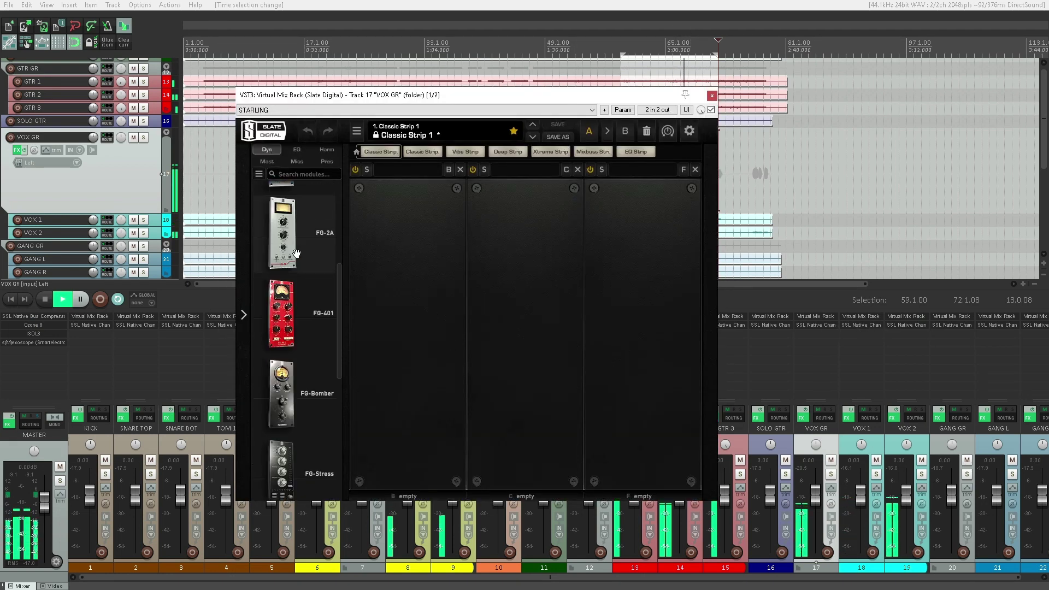
scroll(314, 284, "up", 2)
left_click_drag(284, 345, 407, 237)
- Set the FG-2A on VOX GR to a peak reduction near 80 and a gain of 42.3, then close the rack
left_click_drag(407, 302, 408, 296)
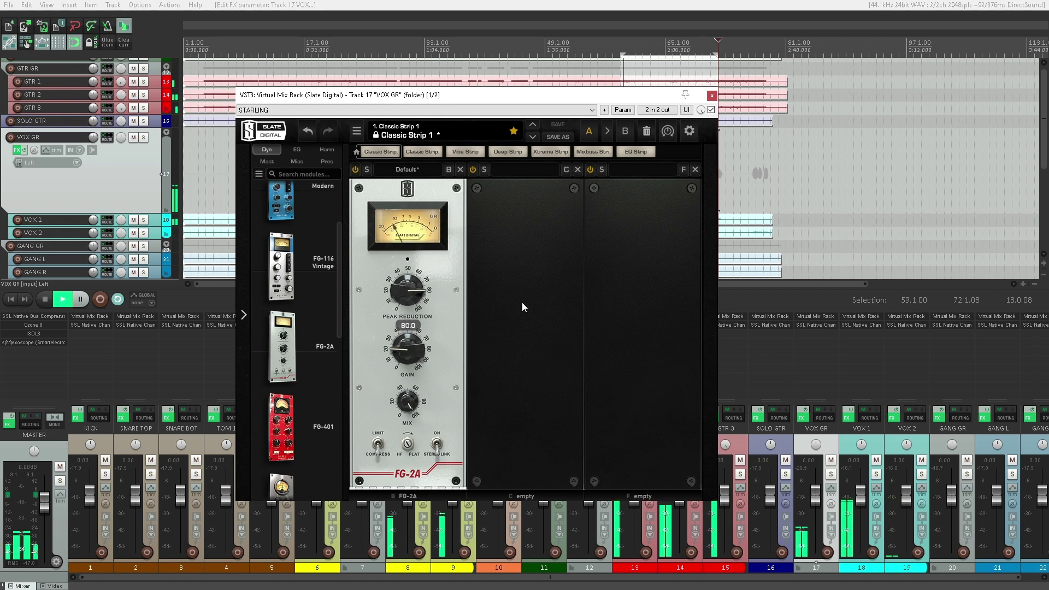
left_click_drag(407, 348, 408, 338)
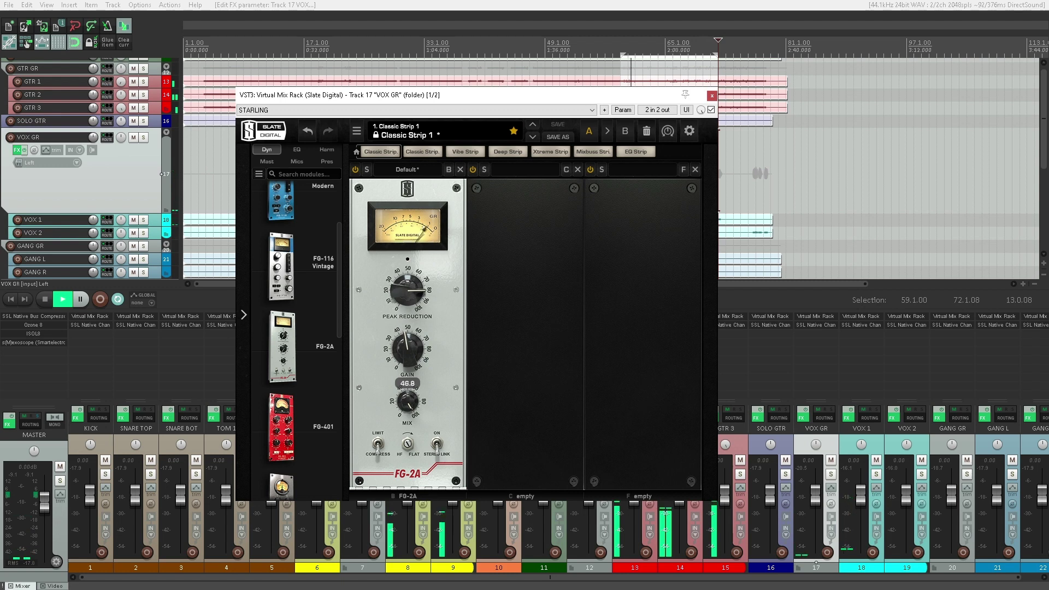
left_click_drag(408, 292, 408, 291)
left_click_drag(408, 339, 408, 343)
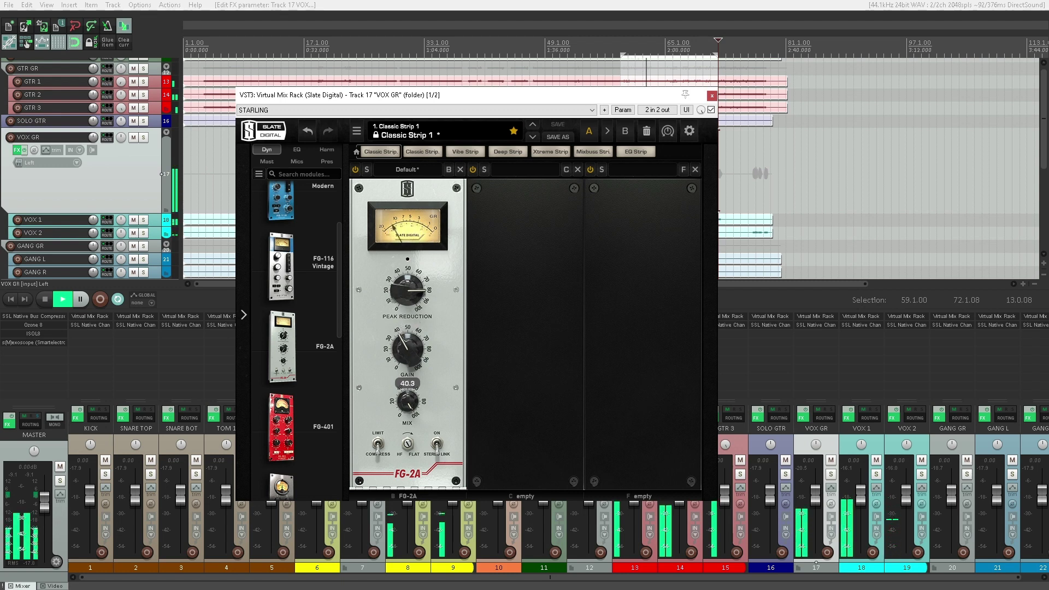
left_click_drag(408, 343, 408, 341)
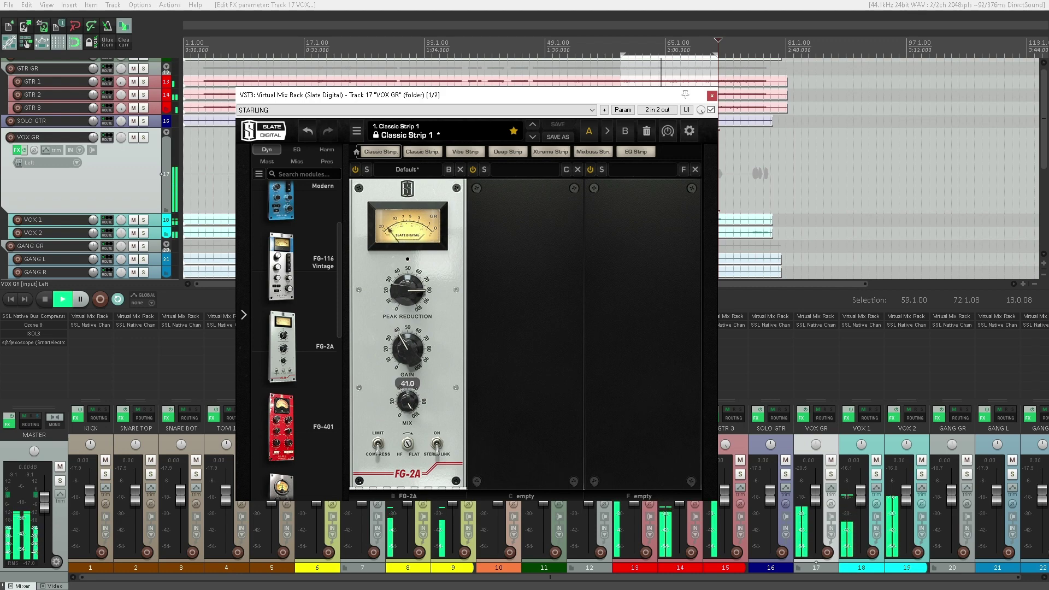
left_click_drag(408, 348, 408, 347)
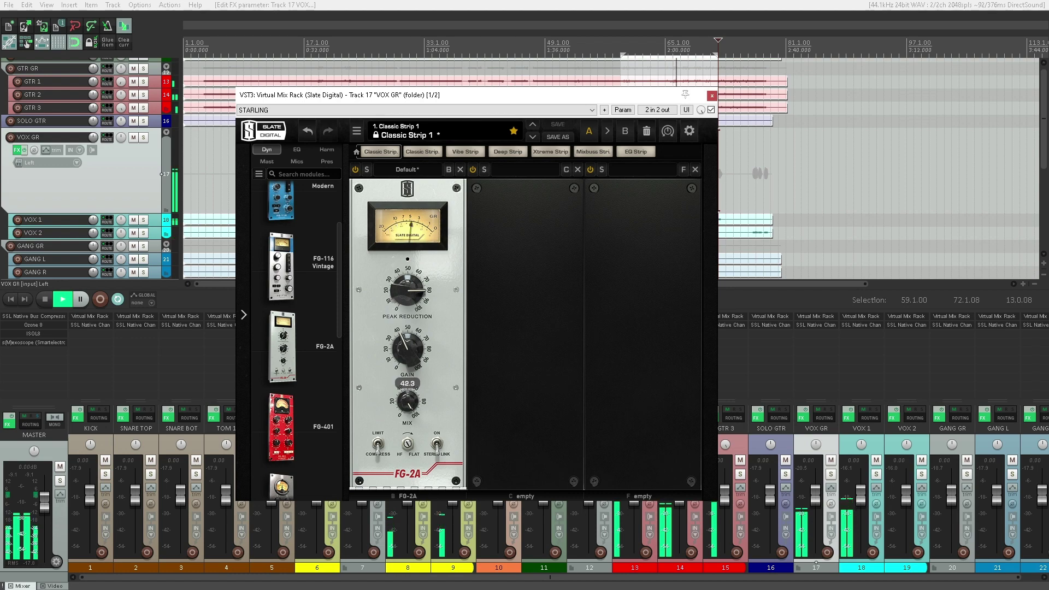
left_click_drag(408, 290, 408, 295)
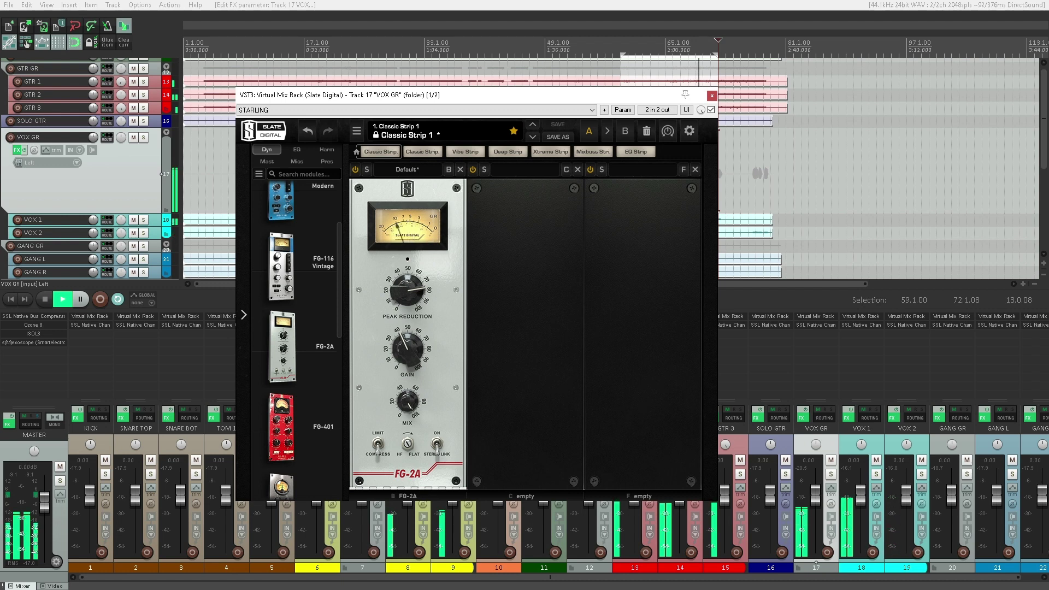
left_click(713, 96)
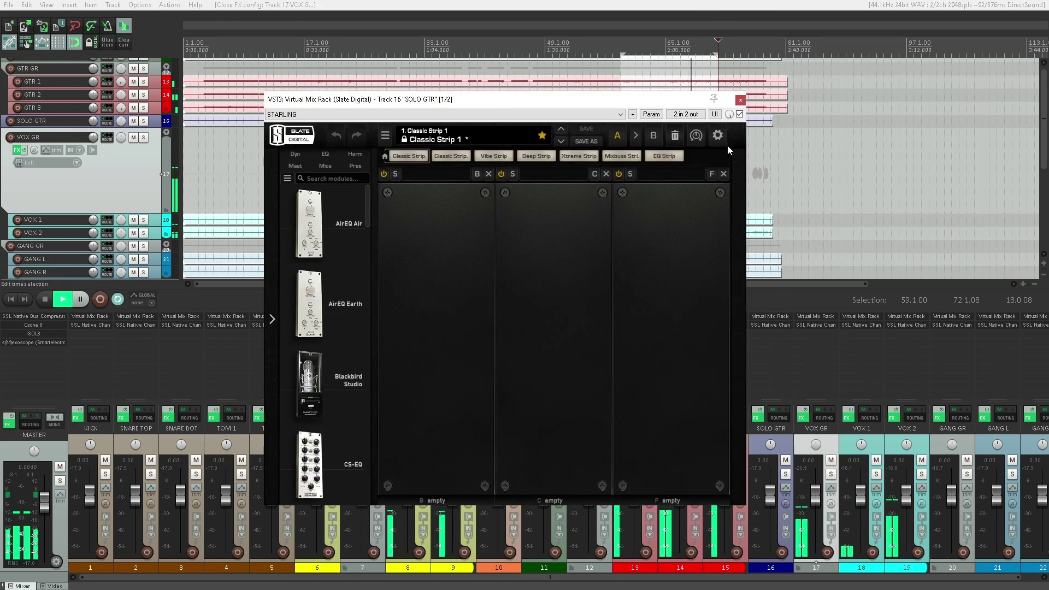
- Reopen VOX GR's Virtual Mix Rack and add the FG-N equalizer in the slot after the FG-2A
left_click(740, 100)
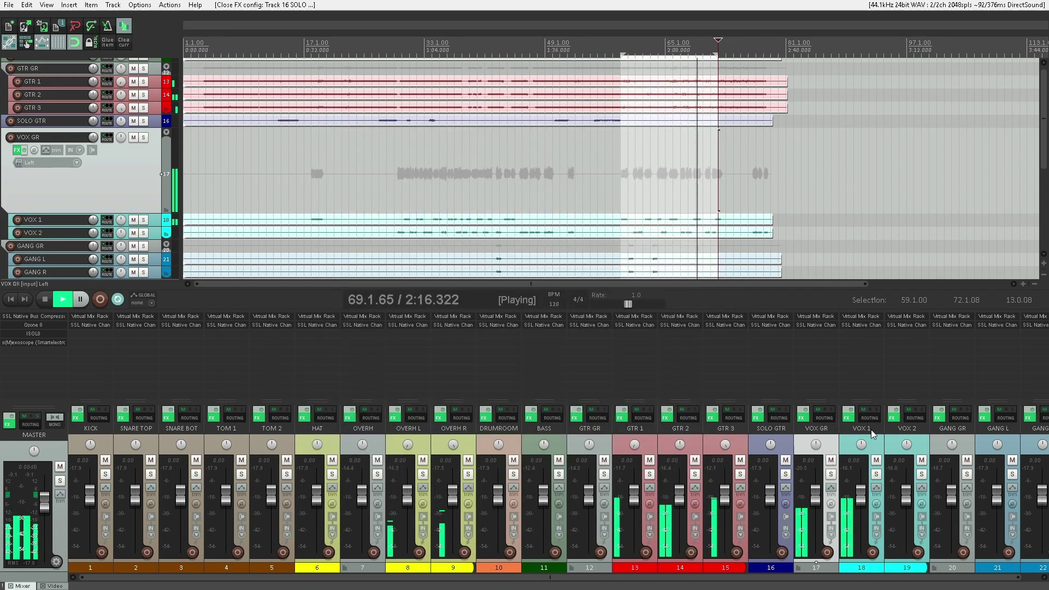
left_click(831, 317)
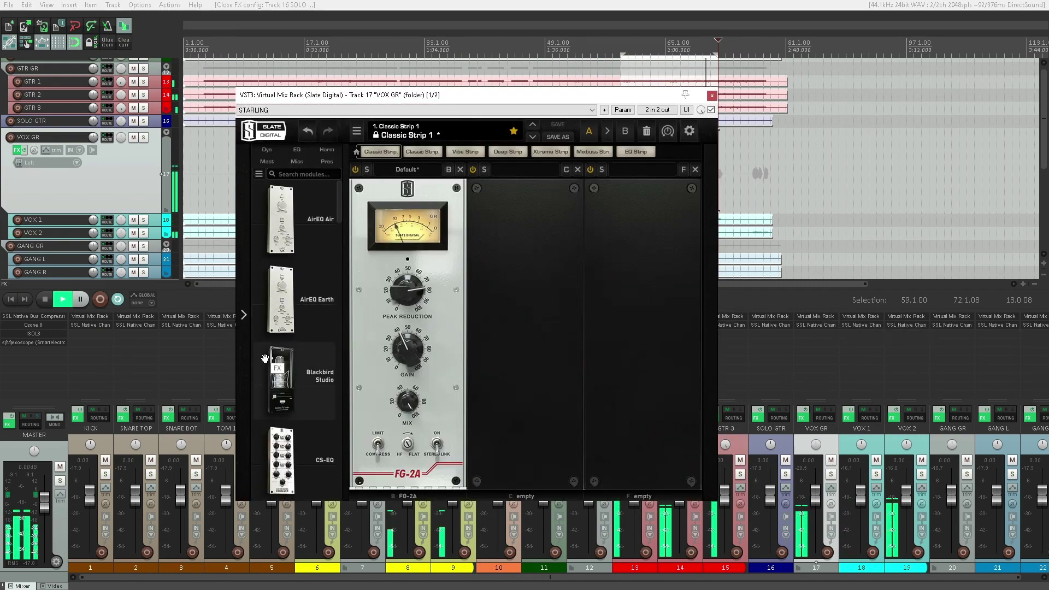
left_click(301, 151)
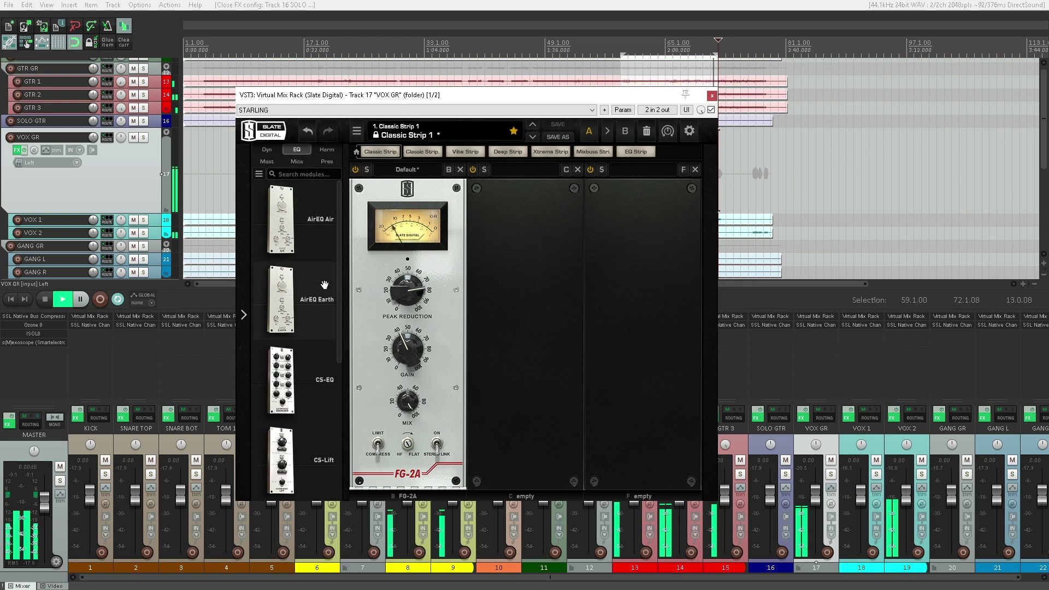
scroll(320, 289, "down", 3)
scroll(320, 289, "down", 1)
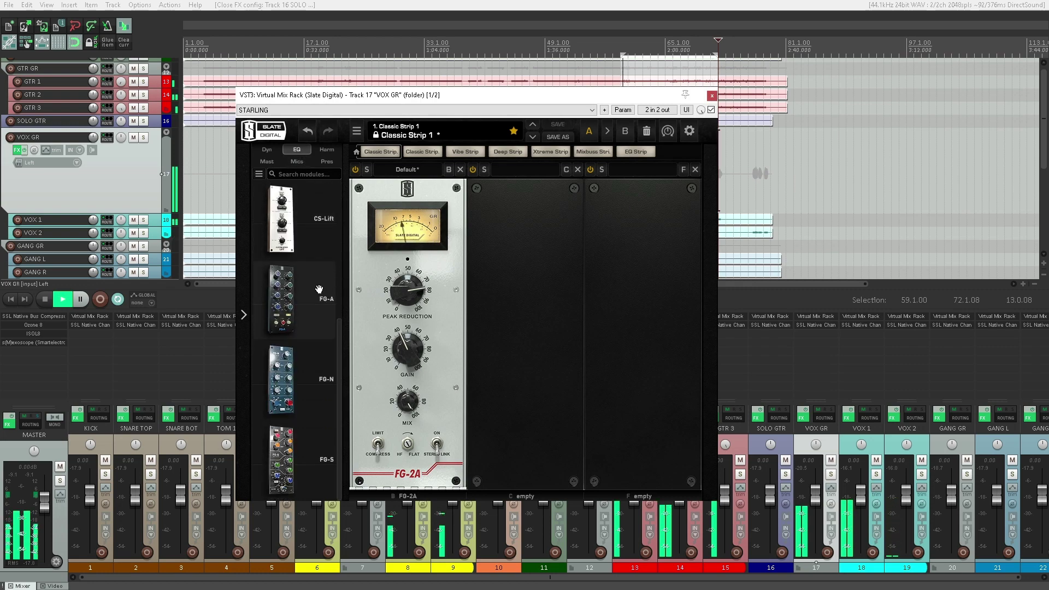
left_click_drag(285, 383, 541, 322)
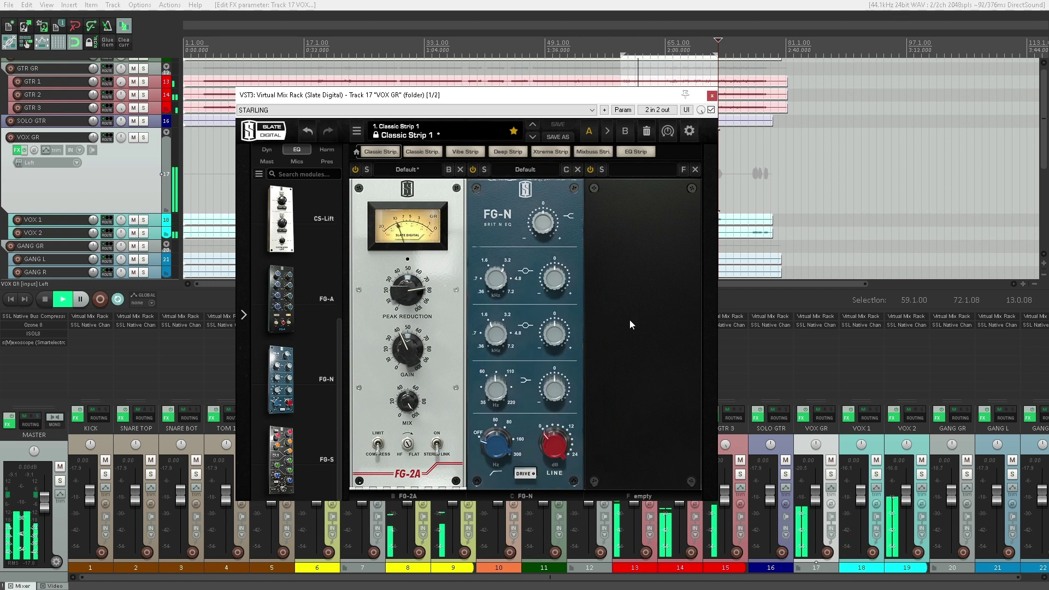
- Adjust the FG-N's lower midrange band frequency and boost its gain to about 8.7 dB, comparing against the flat setting by ear
mouse_move(496, 334)
left_mouse_down()
mouse_move(497, 355)
mouse_move(496, 344)
left_mouse_up()
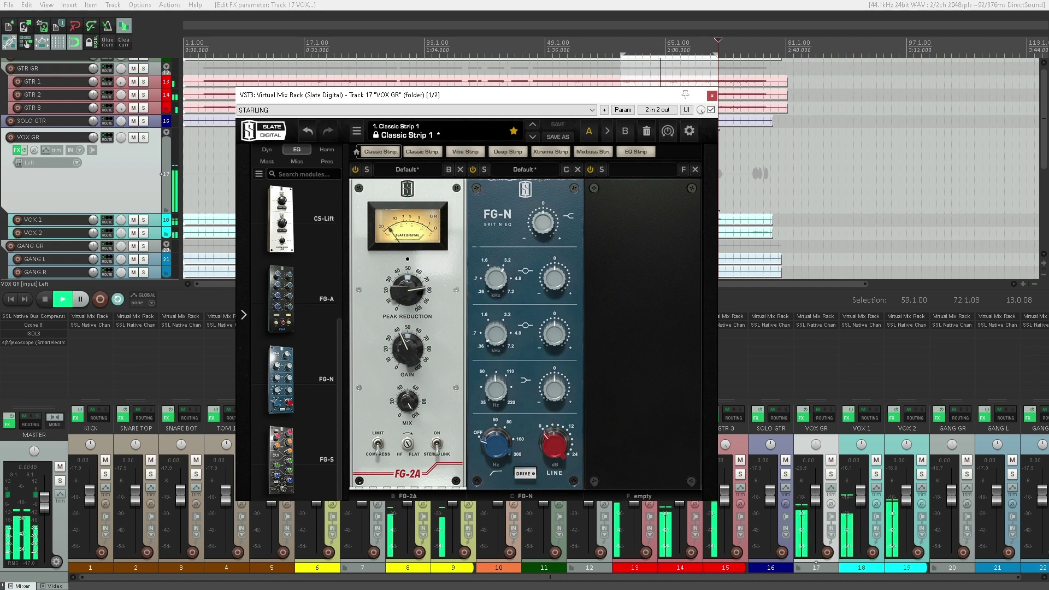
left_click_drag(495, 334, 552, 306)
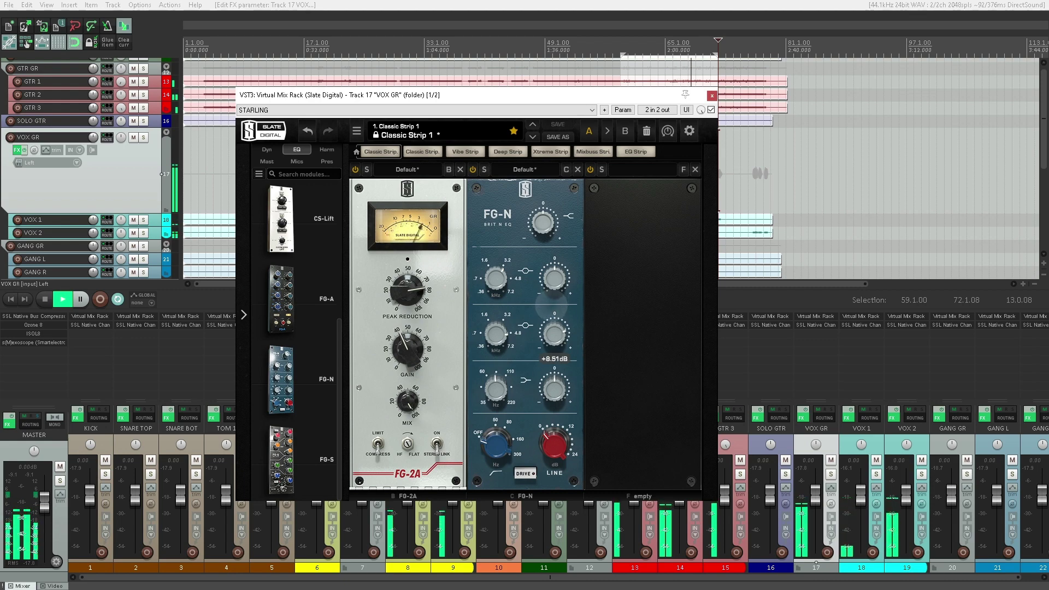
left_click_drag(552, 307, 554, 339)
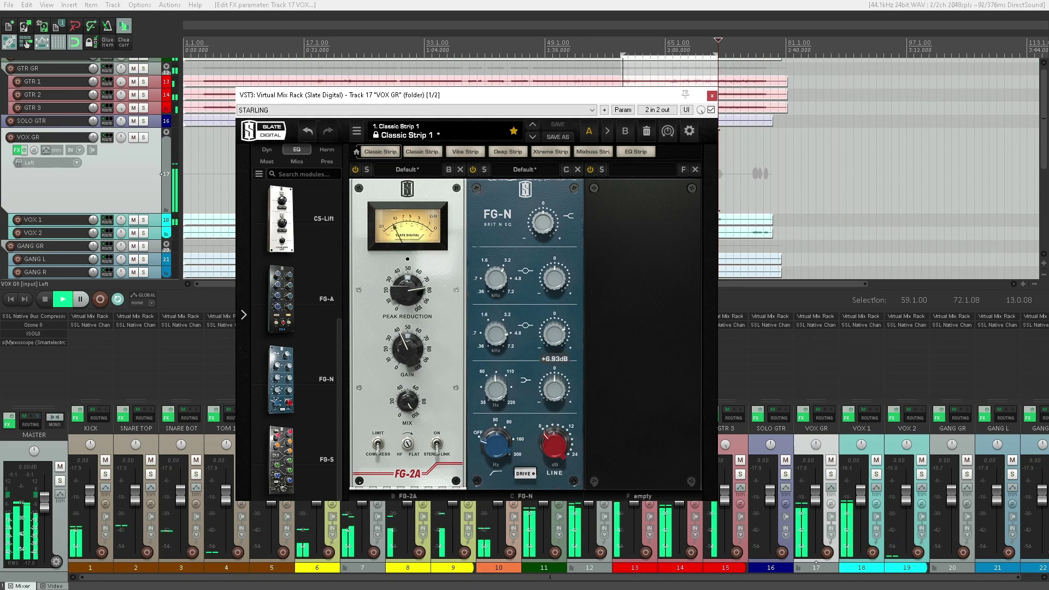
double_click(554, 334)
left_click_drag(549, 354, 554, 301)
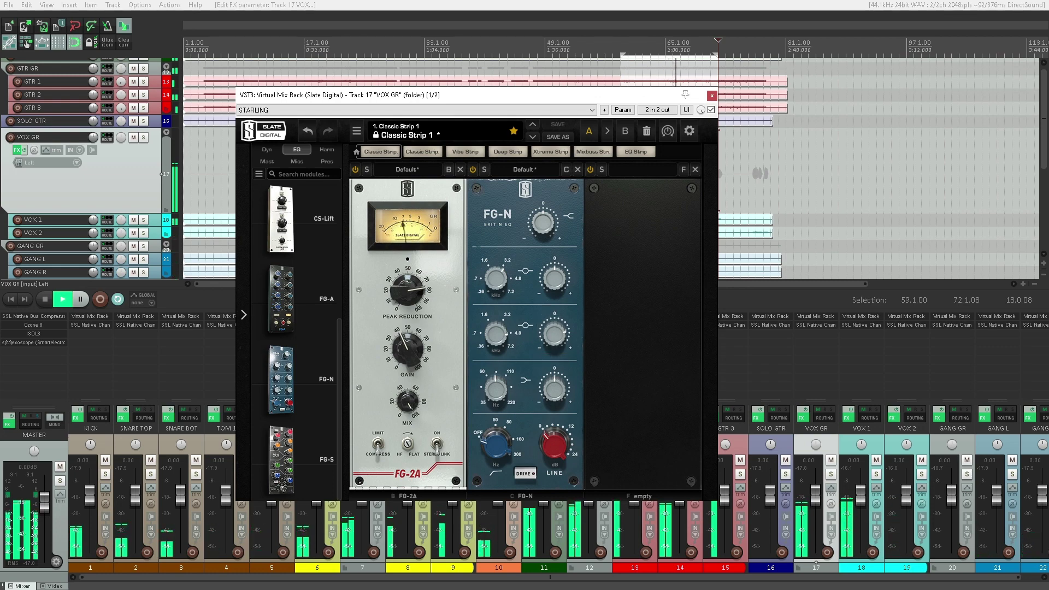
mouse_move(554, 334)
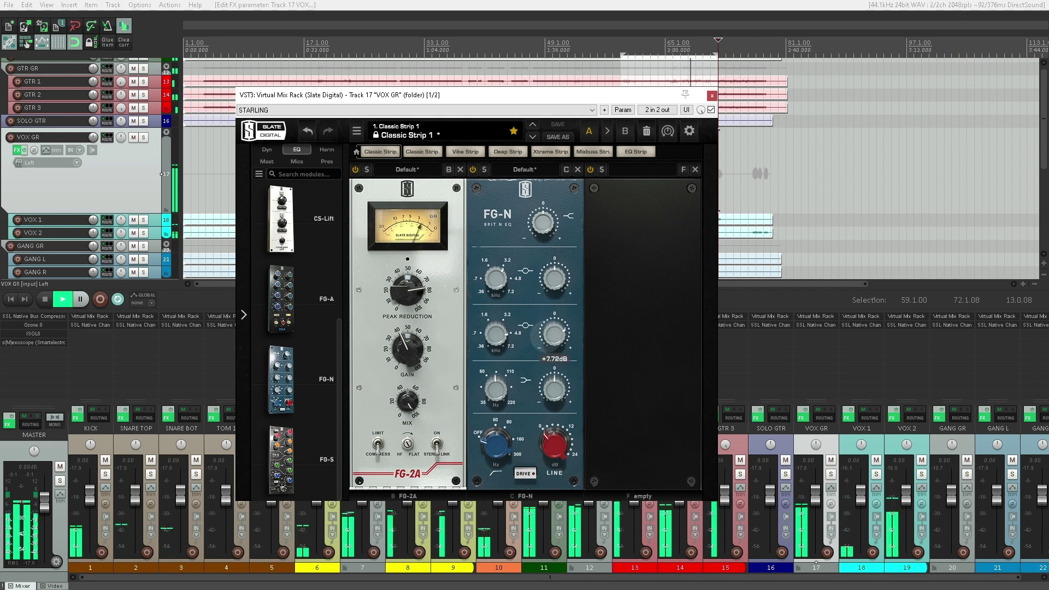
left_click_drag(554, 333, 554, 332)
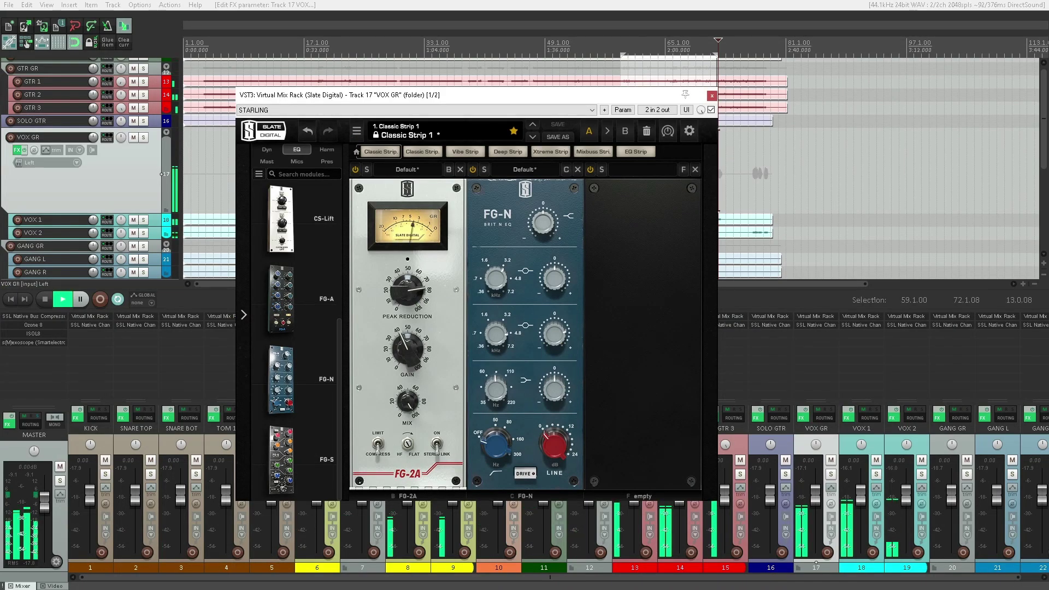
- Turn on the FG-N's drive, try the line gain at 24.0 dB, and bring the line gain back down
left_click(525, 474)
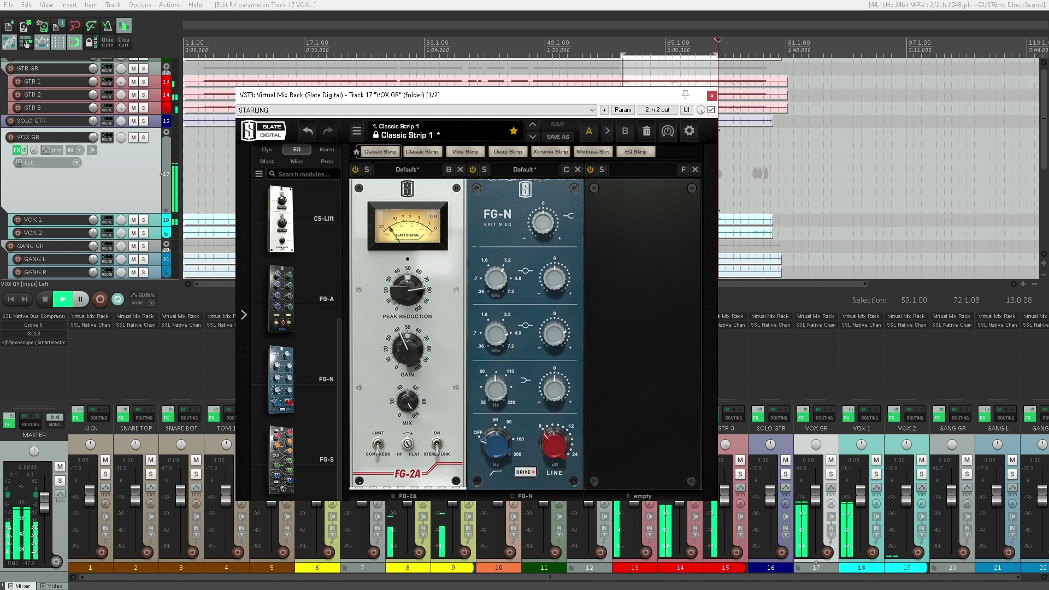
left_click_drag(555, 445, 555, 366)
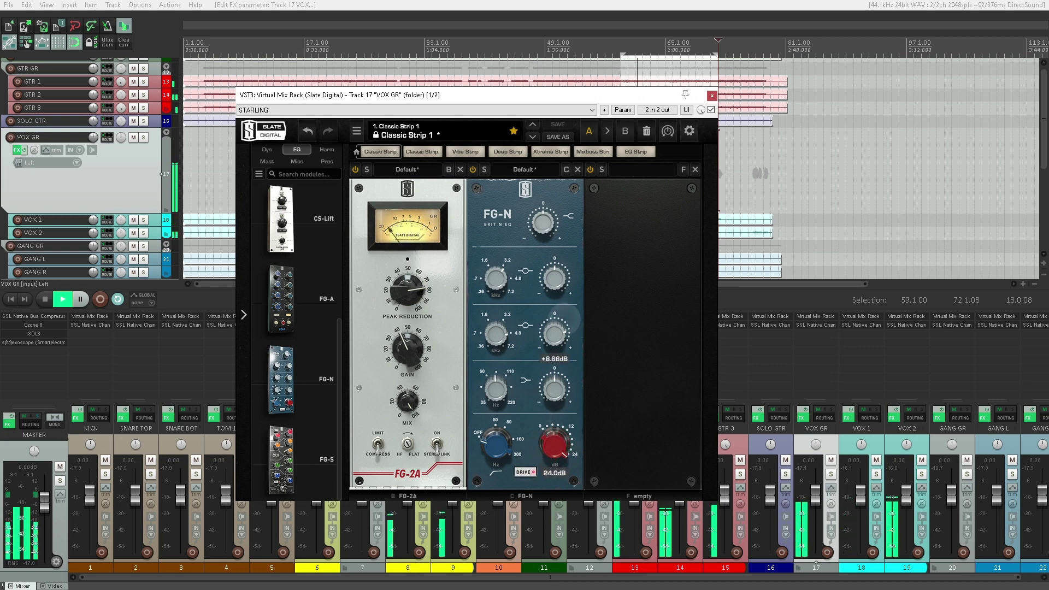
left_click_drag(555, 445, 554, 520)
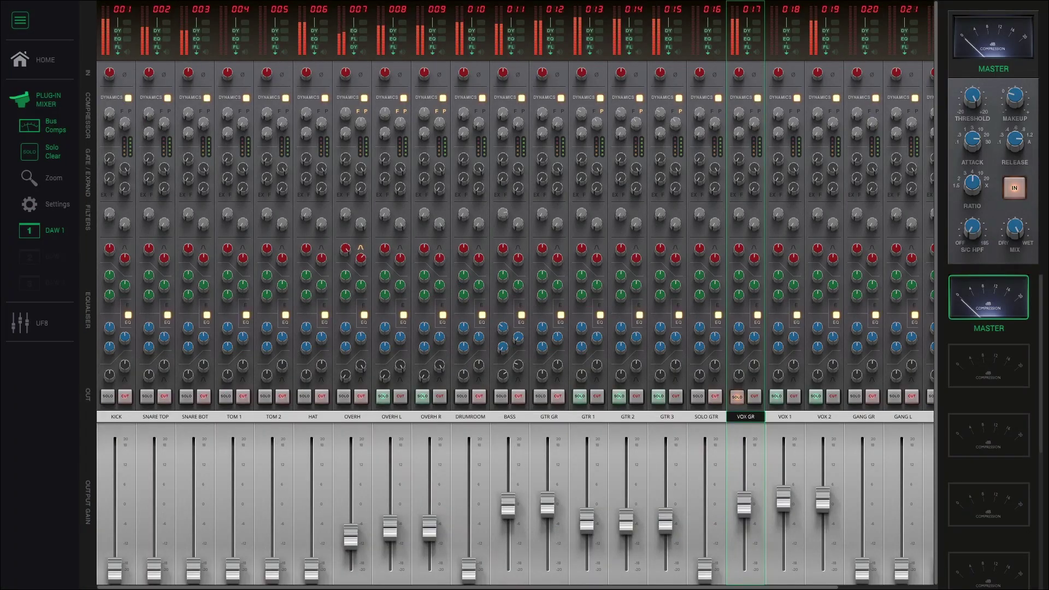
- Route the EQ to the dynamics sidechain on the VOX GR channel strip
scroll(516, 296, "right", 1)
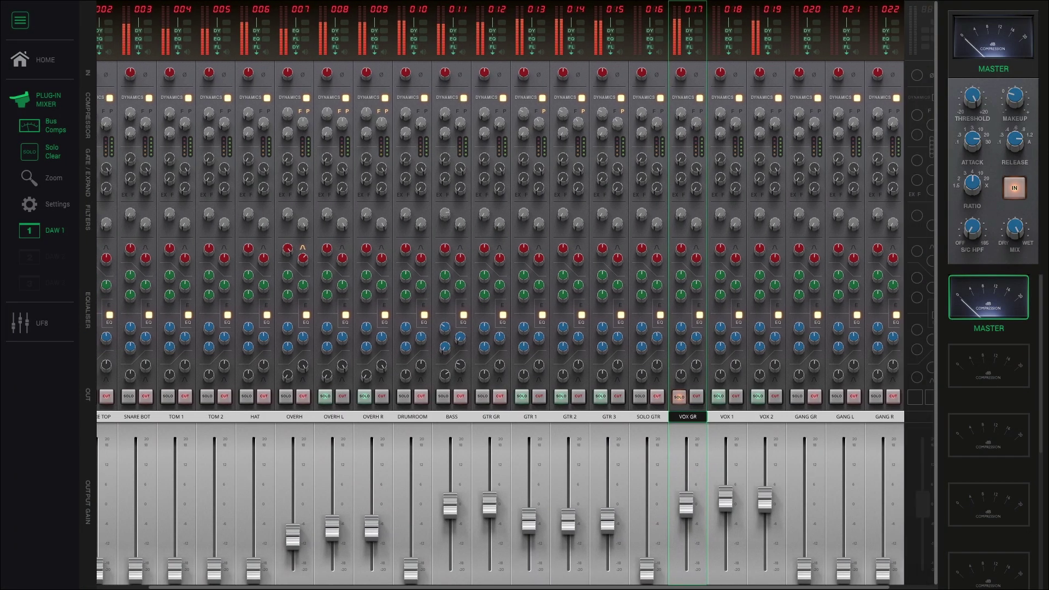
key("x")
scroll(522, 295, "up", 6)
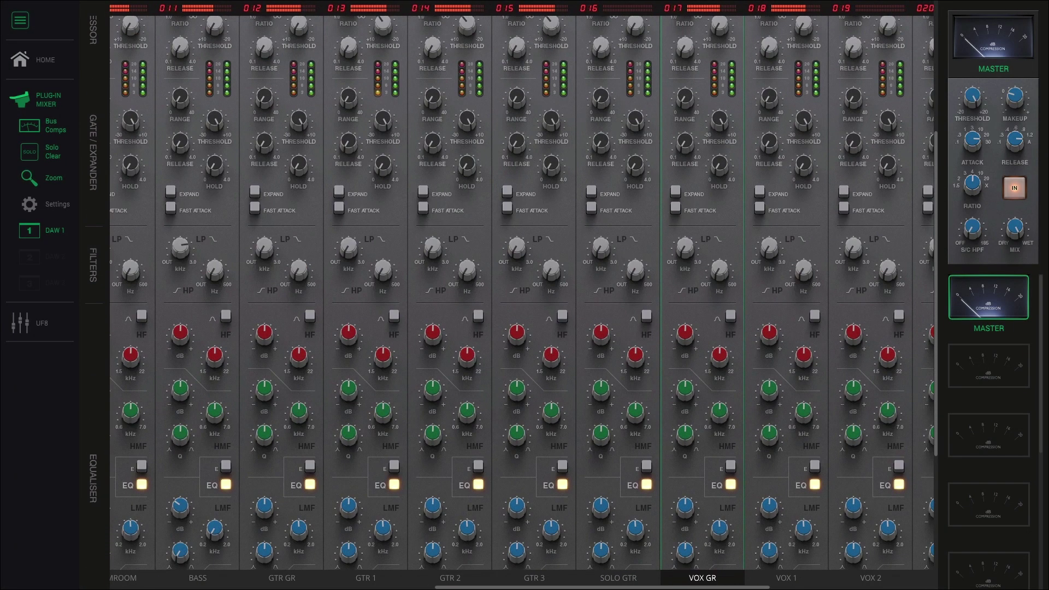
scroll(522, 296, "up", 1)
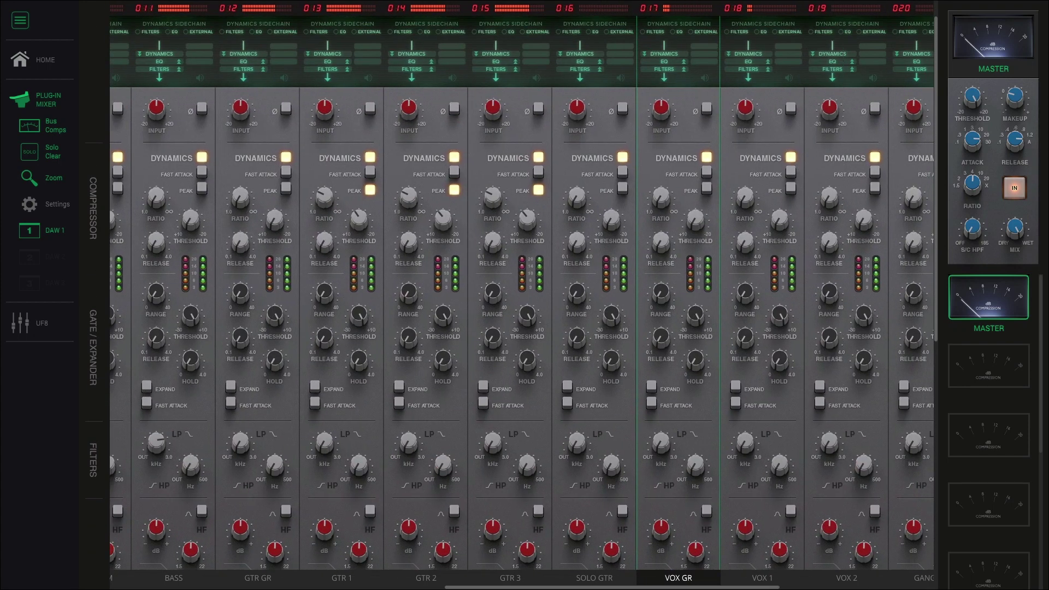
left_click(672, 31)
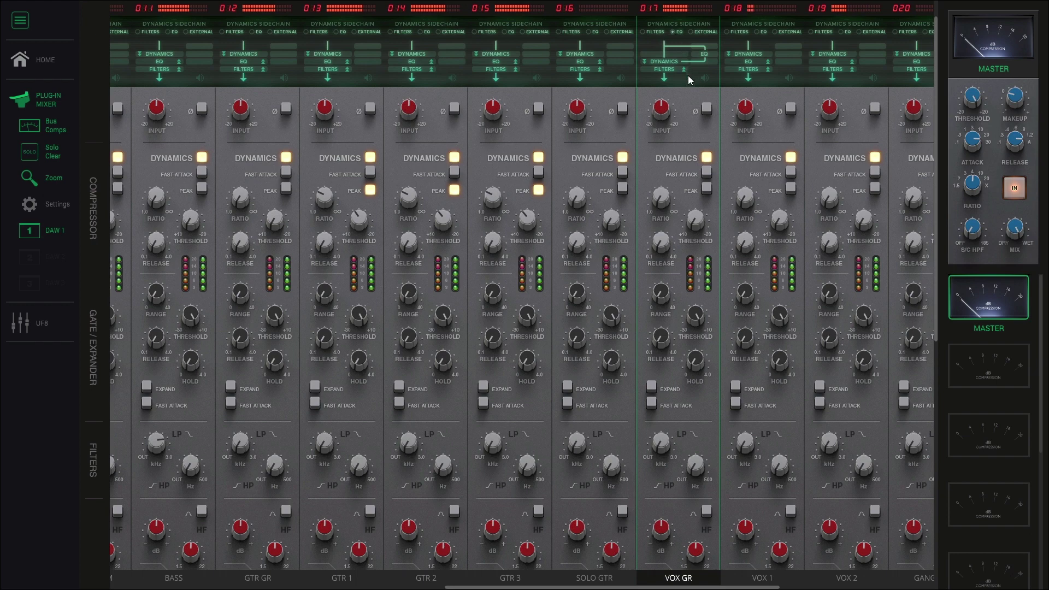
- Boost VOX GR's HF equalizer band strongly and set its frequency to about 6.28 kHz
scroll(689, 75, "down", 5)
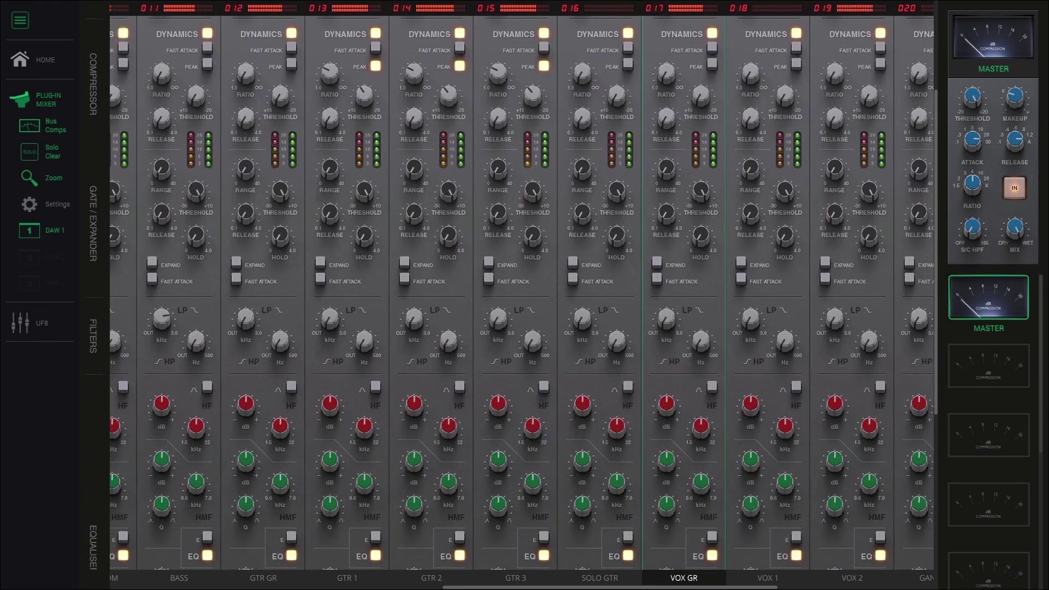
left_click_drag(666, 404, 693, 306)
left_click_drag(700, 427, 698, 438)
left_click_drag(701, 429, 701, 426)
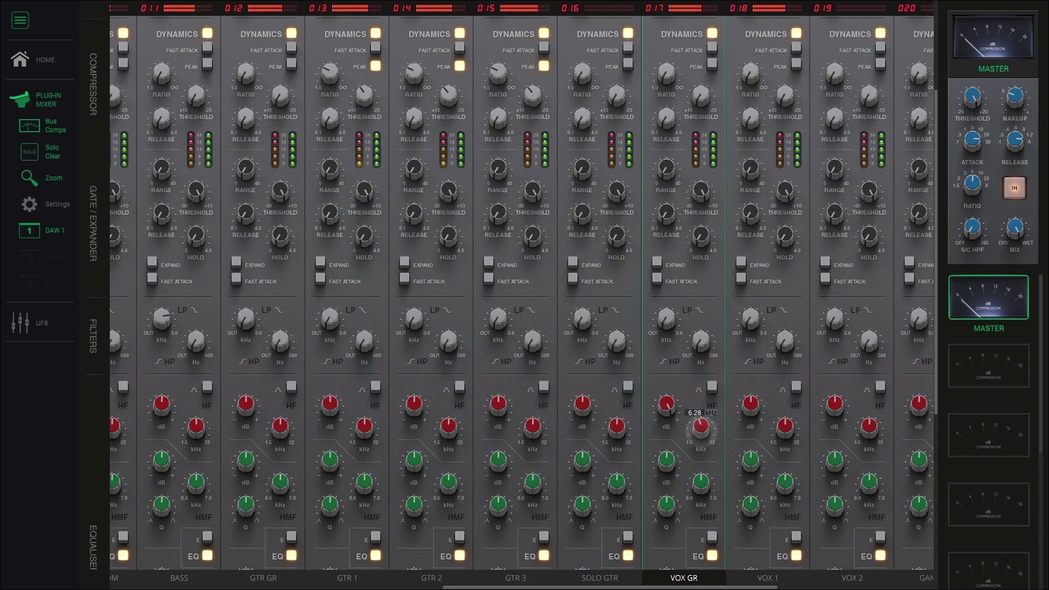
- Raise VOX GR's compressor ratio, adjust the threshold, and turn on both peak detection and fast attack
scroll(523, 296, "up", 3)
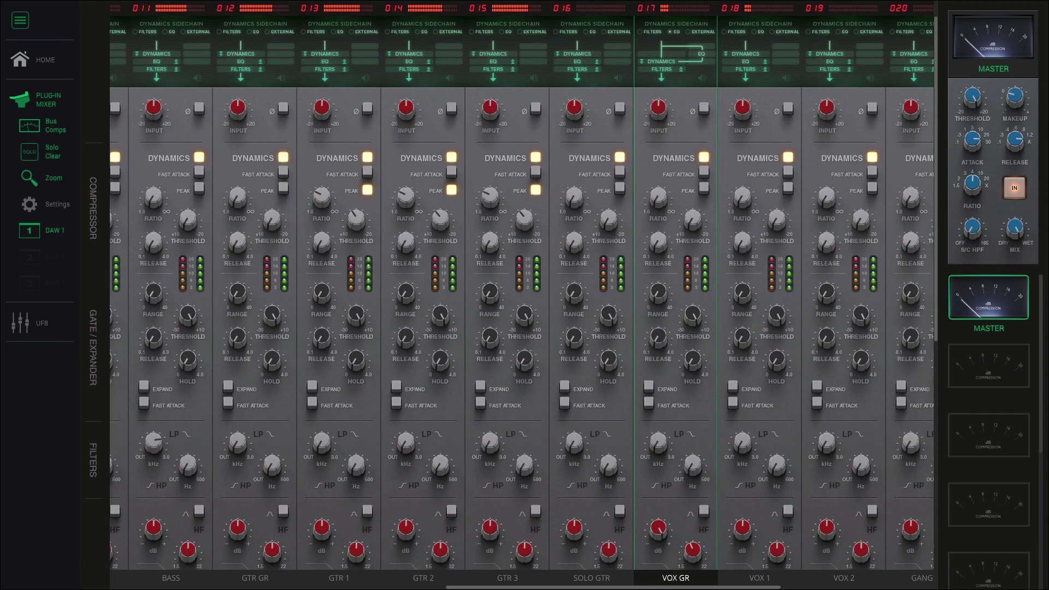
left_click_drag(659, 196, 659, 185)
left_click_drag(692, 218, 693, 215)
left_click(704, 189)
left_click(704, 173)
left_click_drag(692, 219, 692, 221)
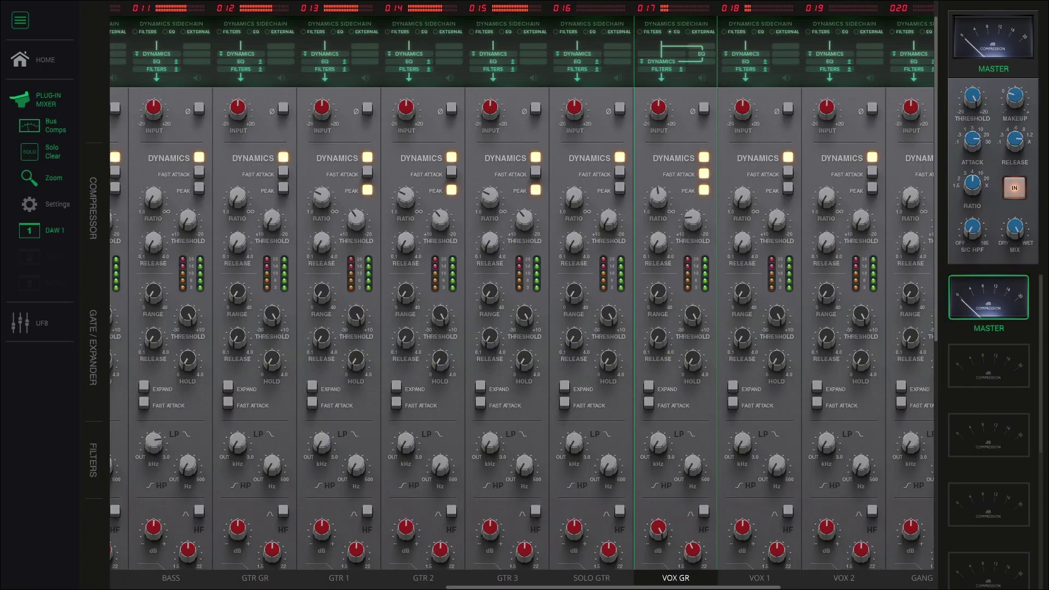
- Close VOX GR's effects window in REAPER, return to the SSL mixer and fine-tune VOX GR's compressor ratio
key("alt+Tab")
key("Escape")
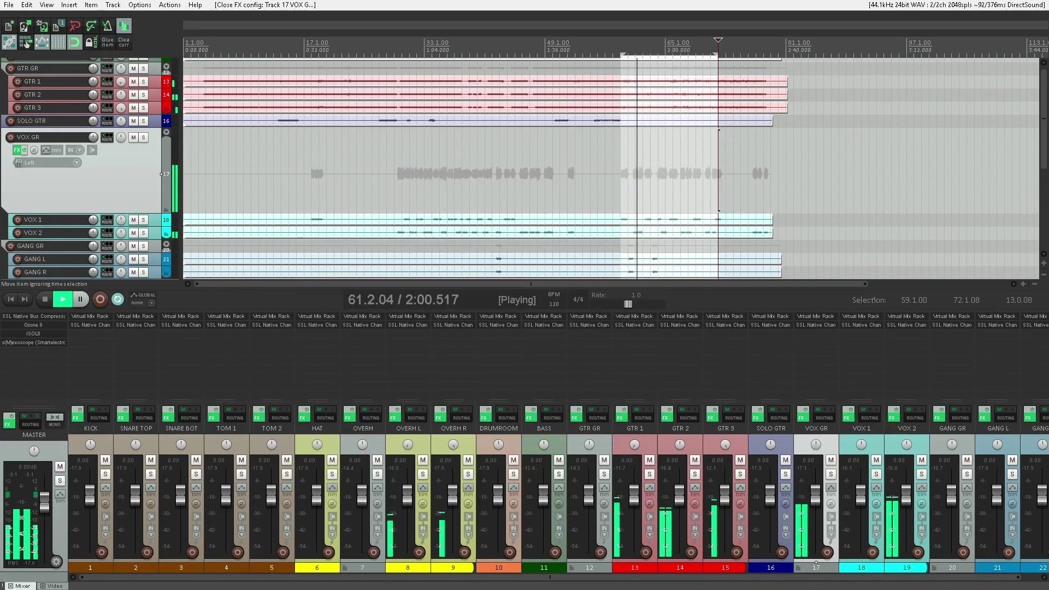
key("alt+Tab")
key("z")
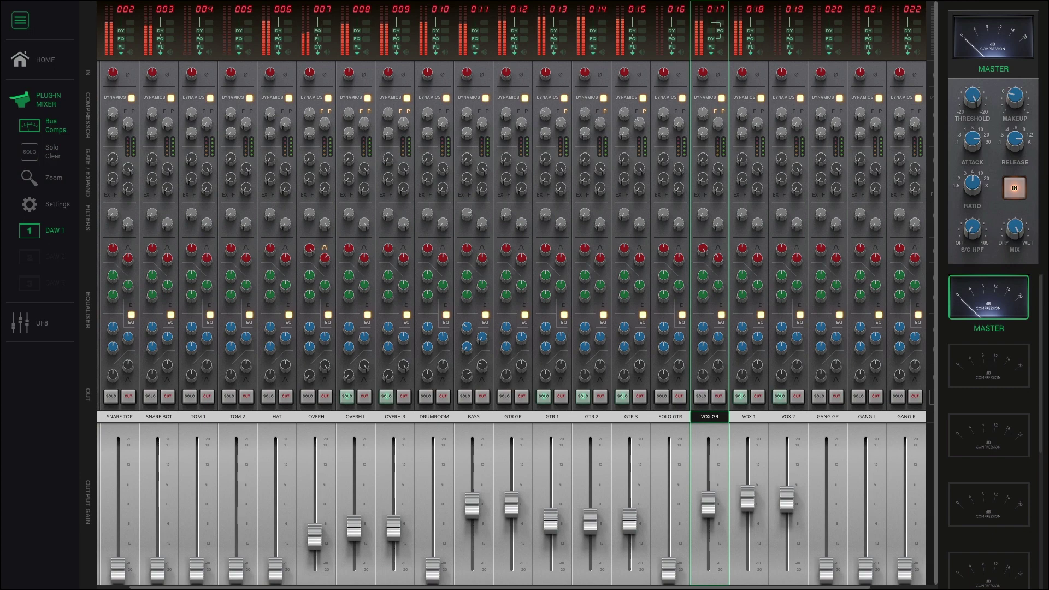
key("z")
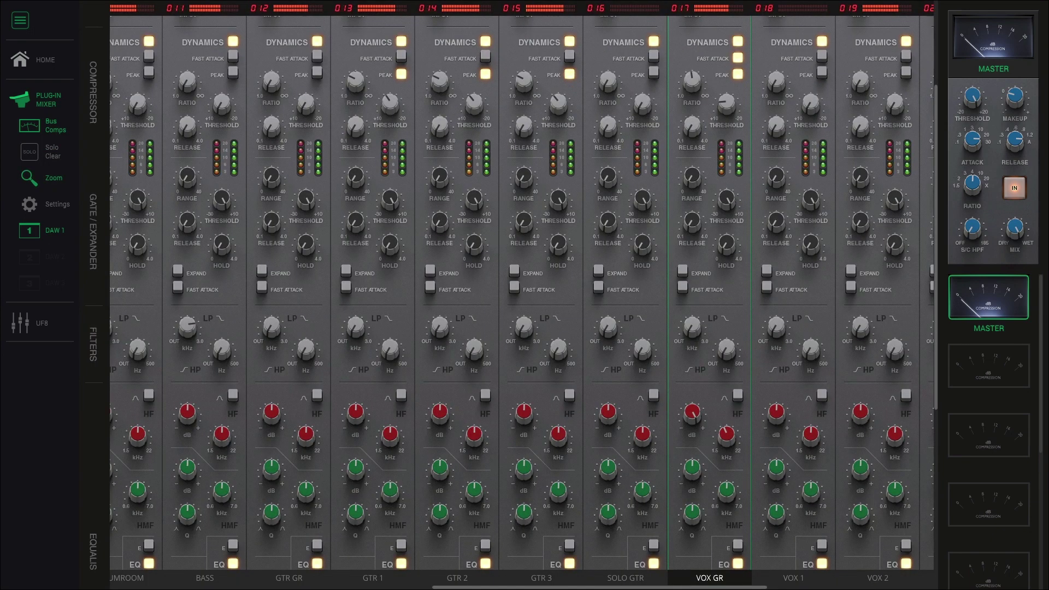
scroll(522, 293, "up", 3)
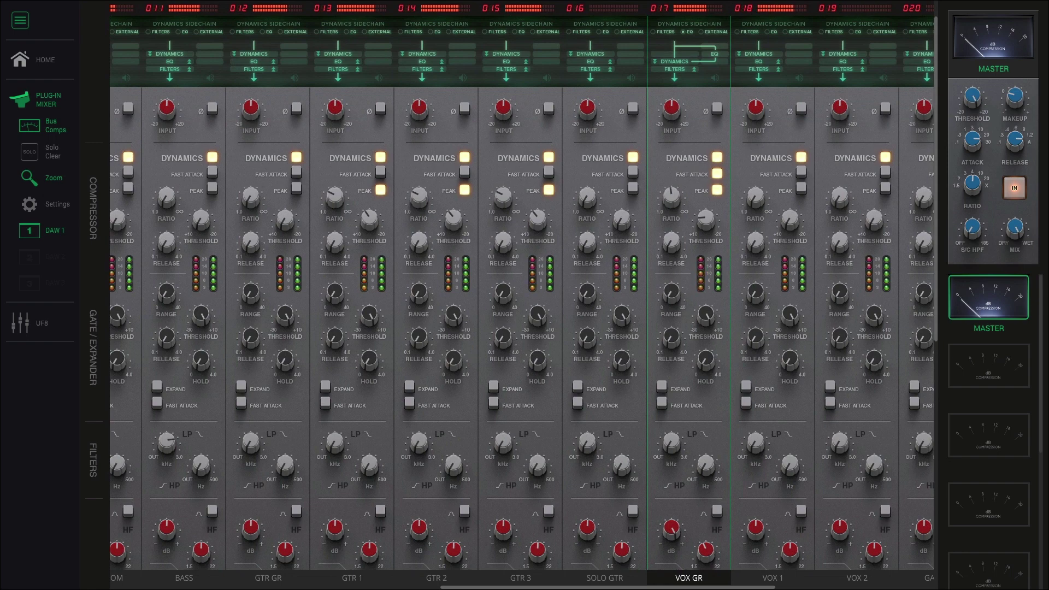
left_click_drag(672, 198, 671, 187)
key("z")
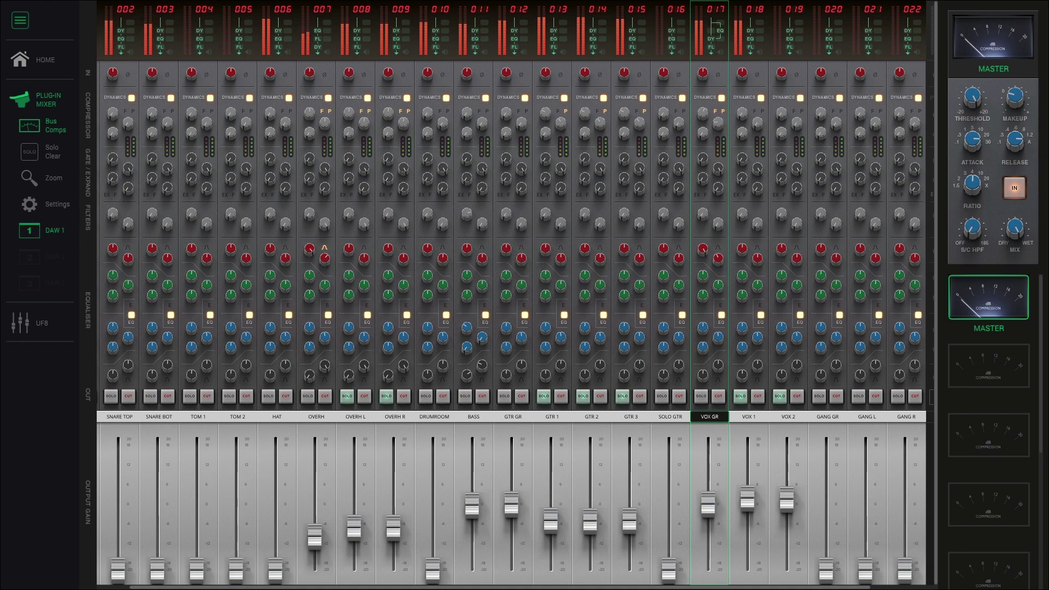
- Switch to REAPER, shrink the VOX GR track's height, and set the time selection from 30.1.00 to 38.1.00
key("alt+Tab")
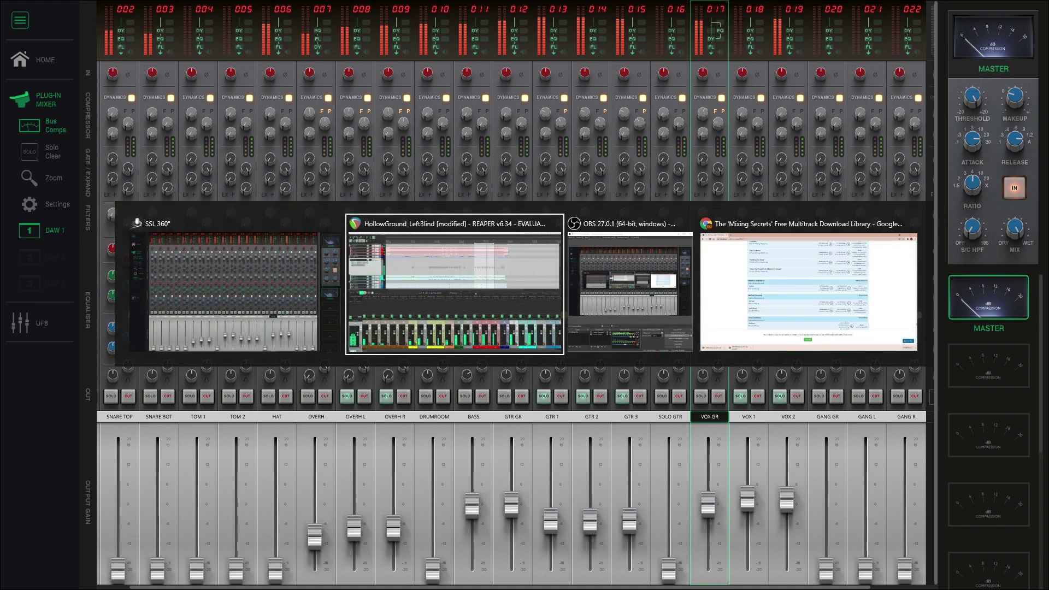
key("alt+Tab")
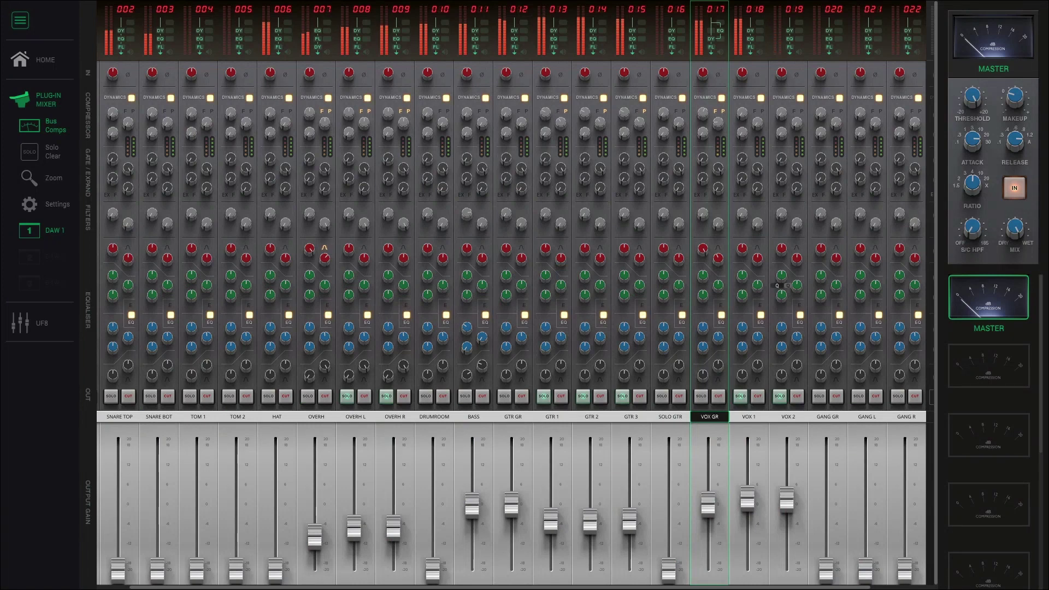
scroll(785, 286, "left", 2)
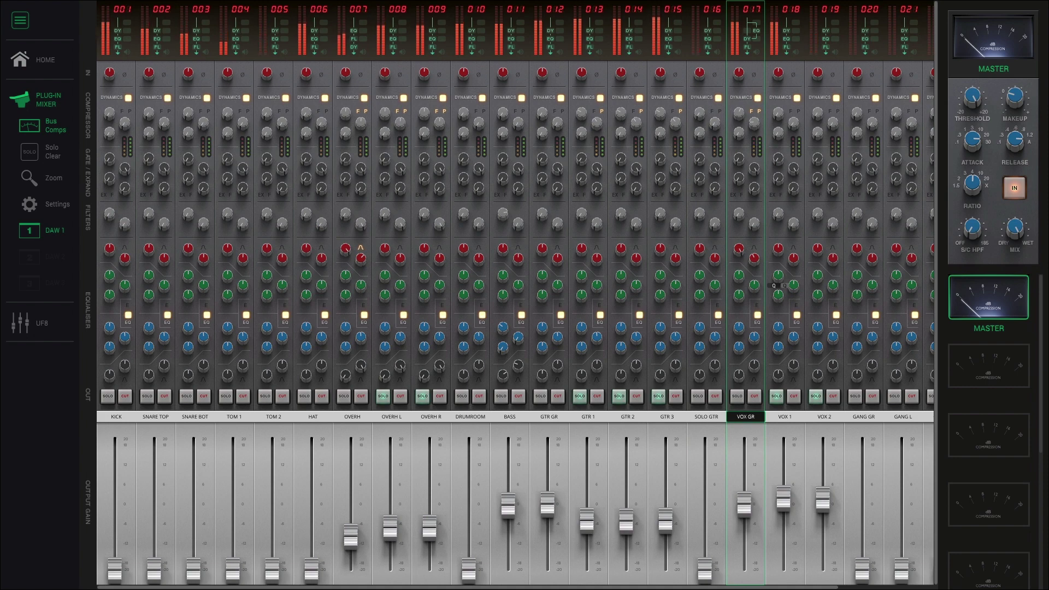
key("alt+Tab")
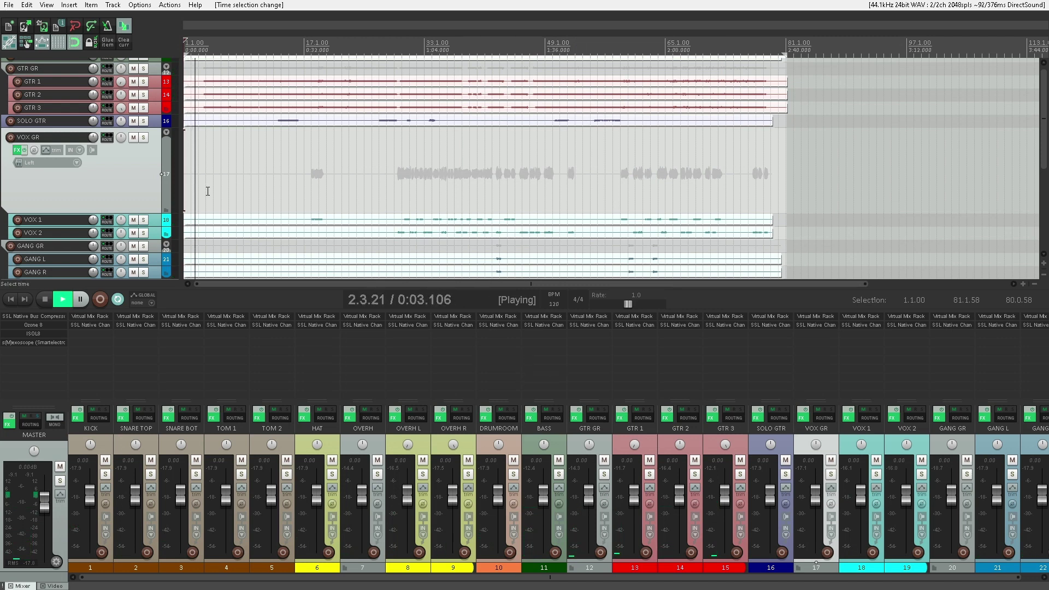
left_click_drag(86, 211, 89, 107)
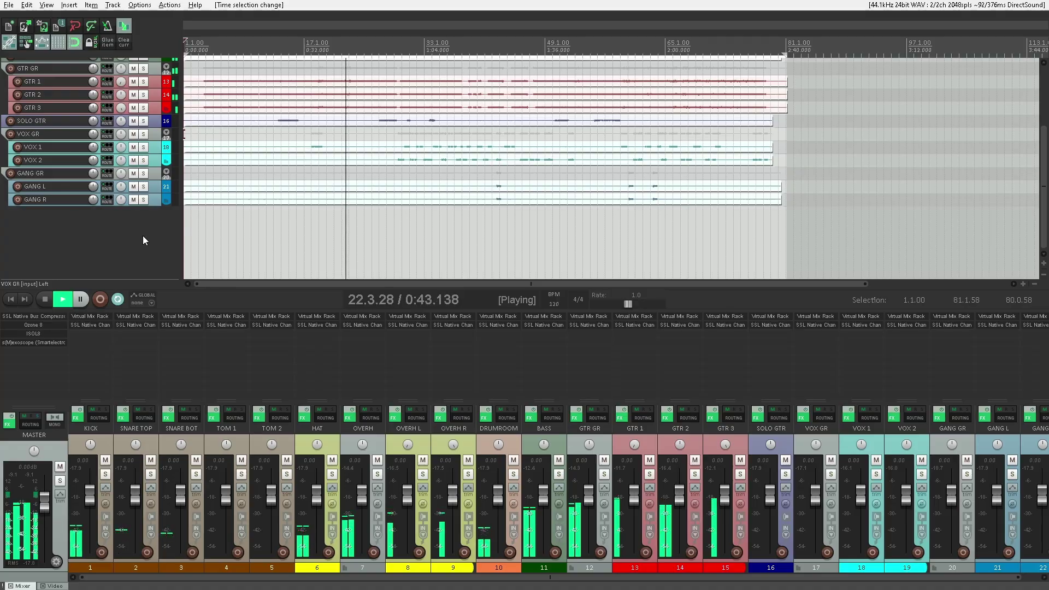
key("alt+Tab")
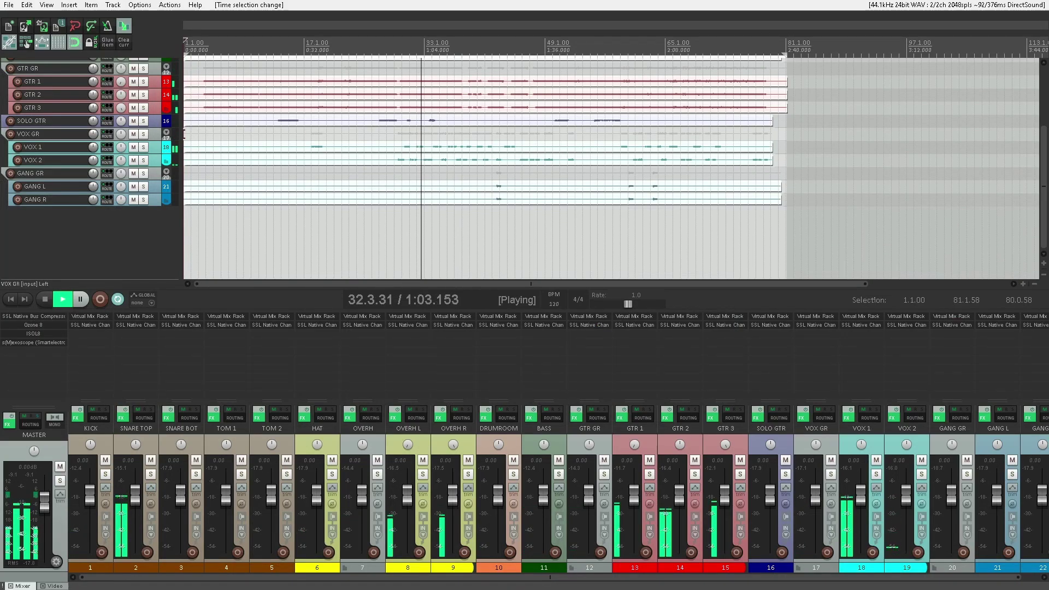
left_click_drag(403, 49, 464, 49)
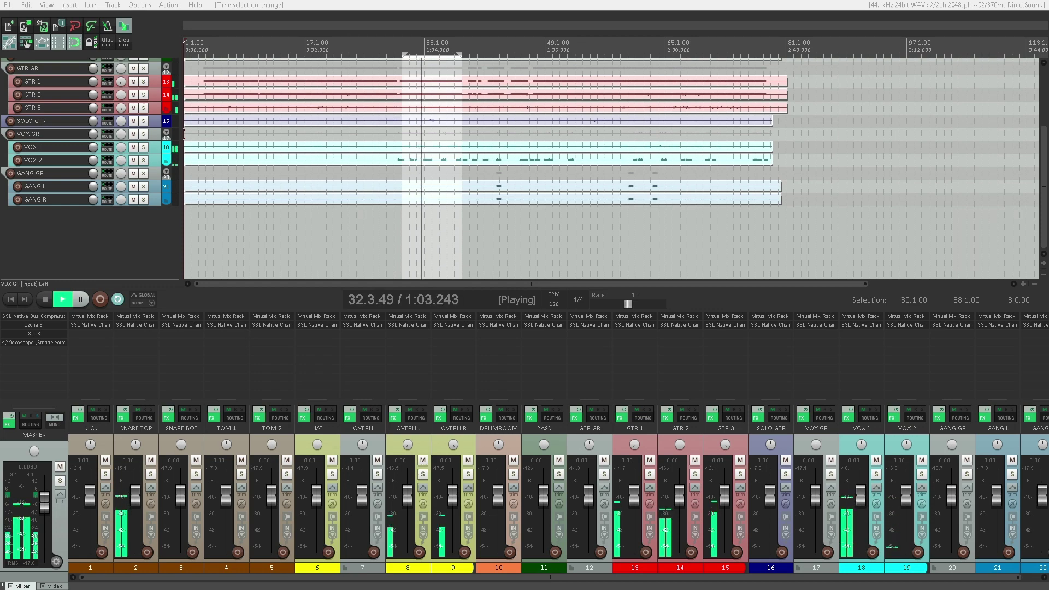
- Reposition SNARE TOP's Virtual Mix Rack window and add the FG-Stress dynamics module to the first slot
left_click_drag(453, 1, 539, 135)
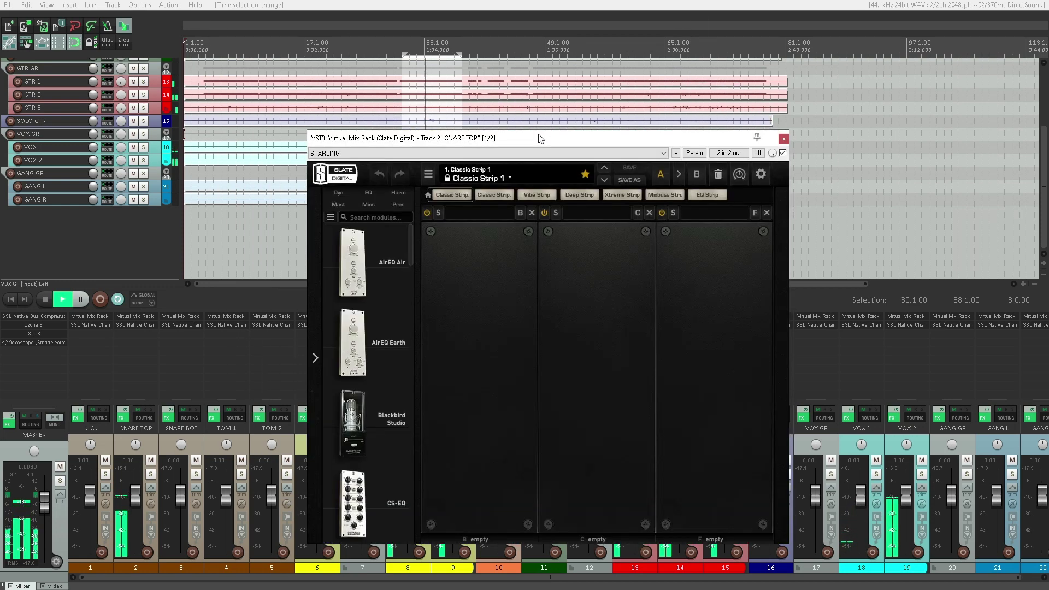
left_click(339, 193)
scroll(392, 379, "down", 2)
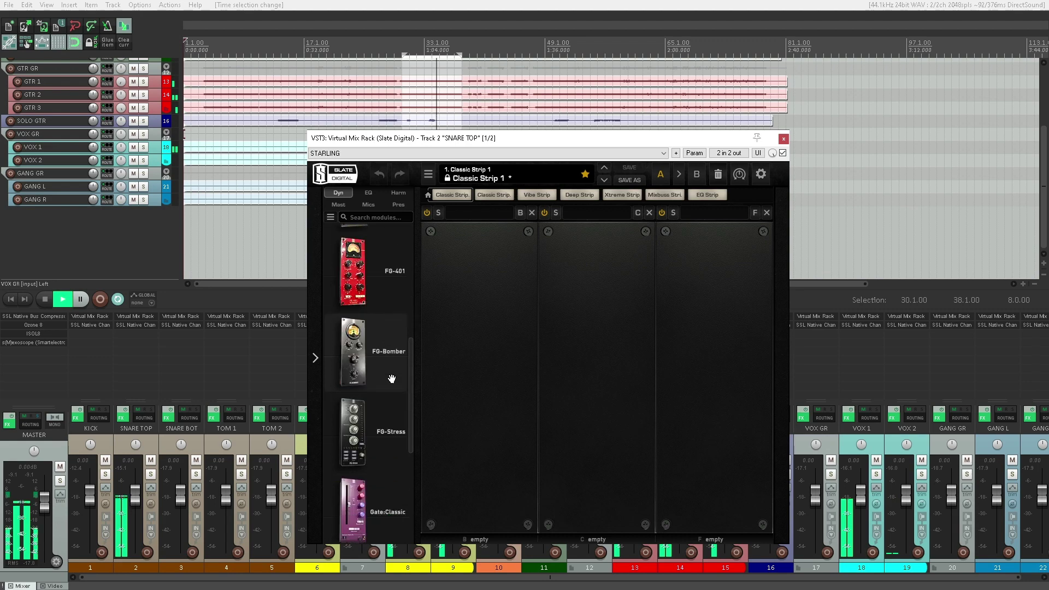
scroll(392, 379, "down", 1)
left_click_drag(392, 378, 560, 353)
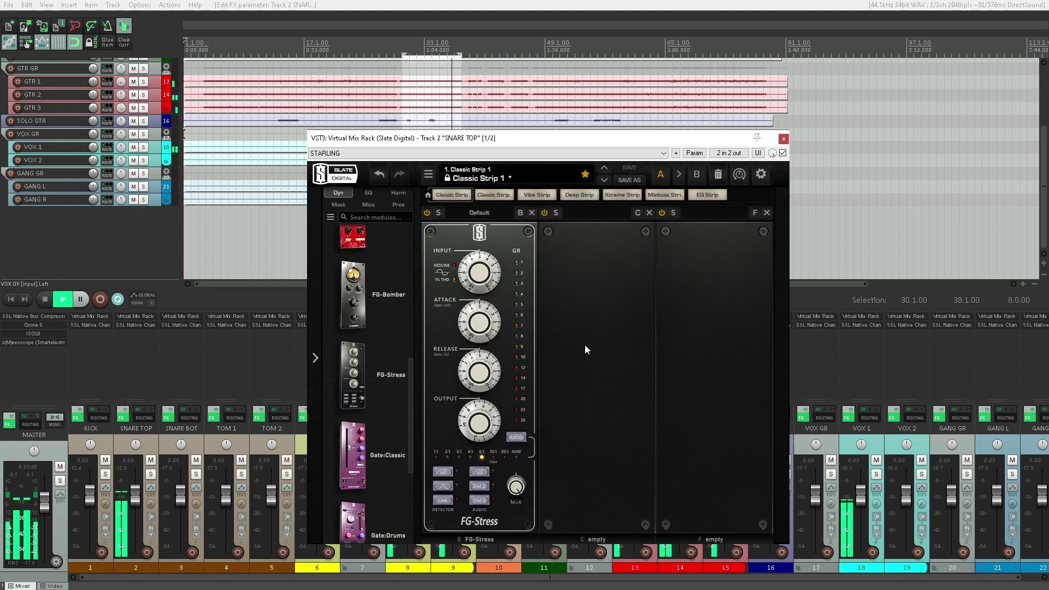
- Adjust the FG-Stress attack and input, set the output near 4.80, choose the NUKE ratio, turn on Dist 3, and close SNARE TOP's rack
left_click_drag(479, 323, 479, 437)
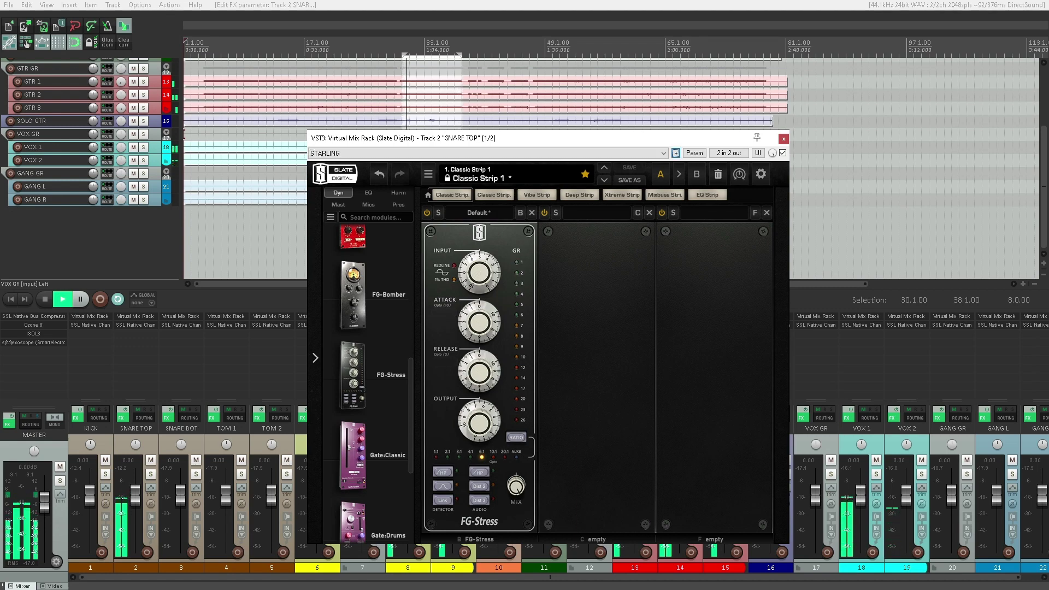
mouse_move(479, 273)
left_mouse_down()
mouse_move(479, 238)
mouse_move(479, 271)
left_mouse_up()
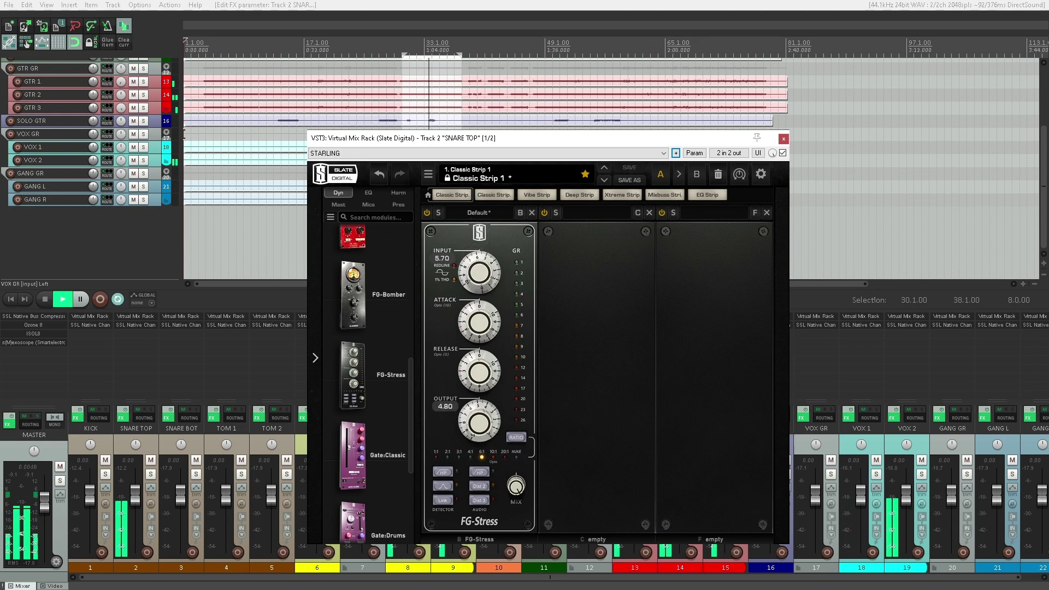
left_click(517, 457)
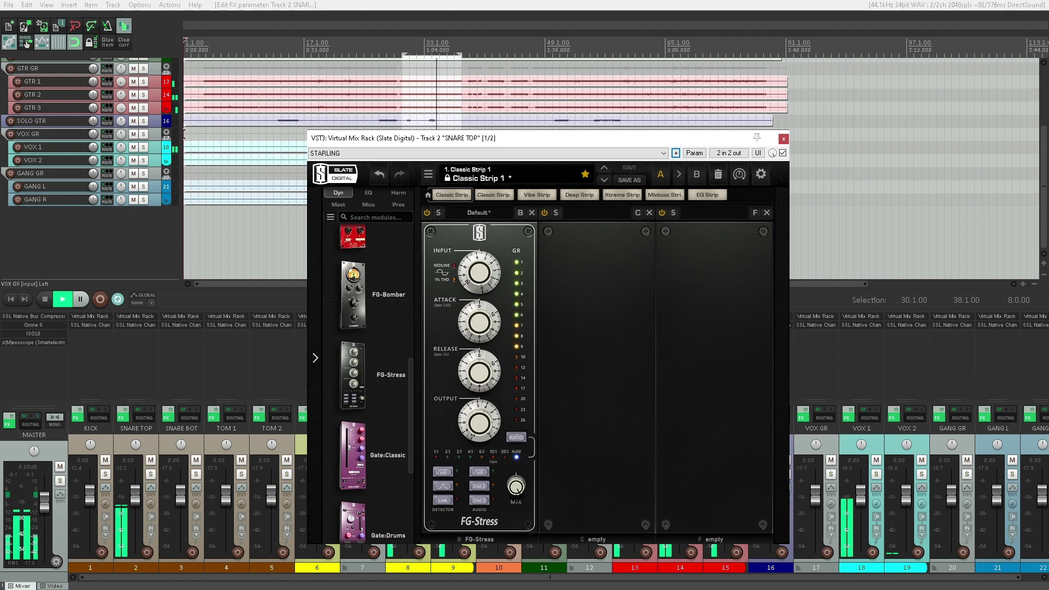
left_click_drag(480, 273, 479, 252)
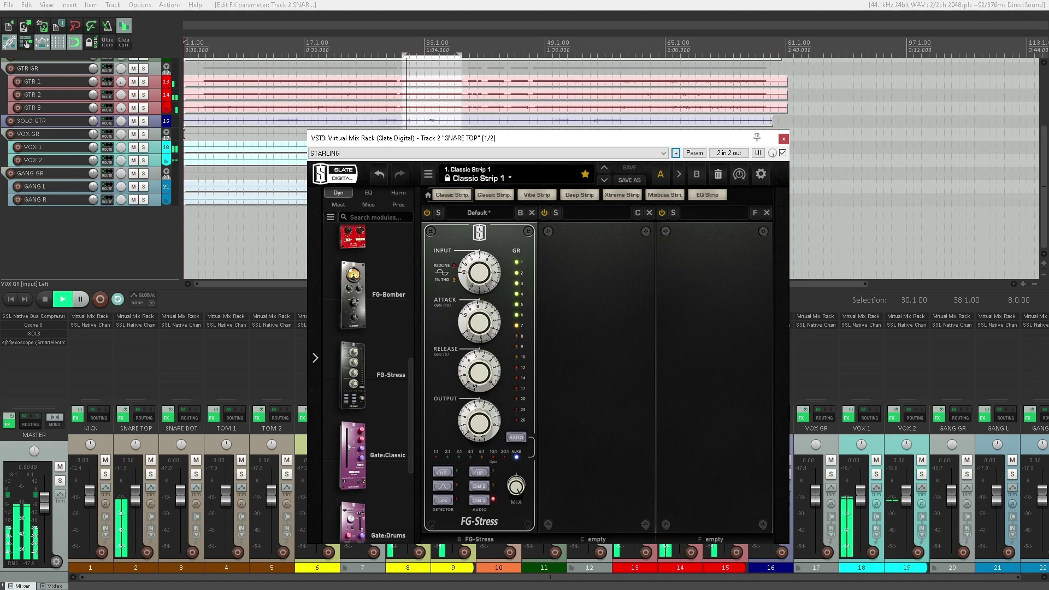
key("Escape")
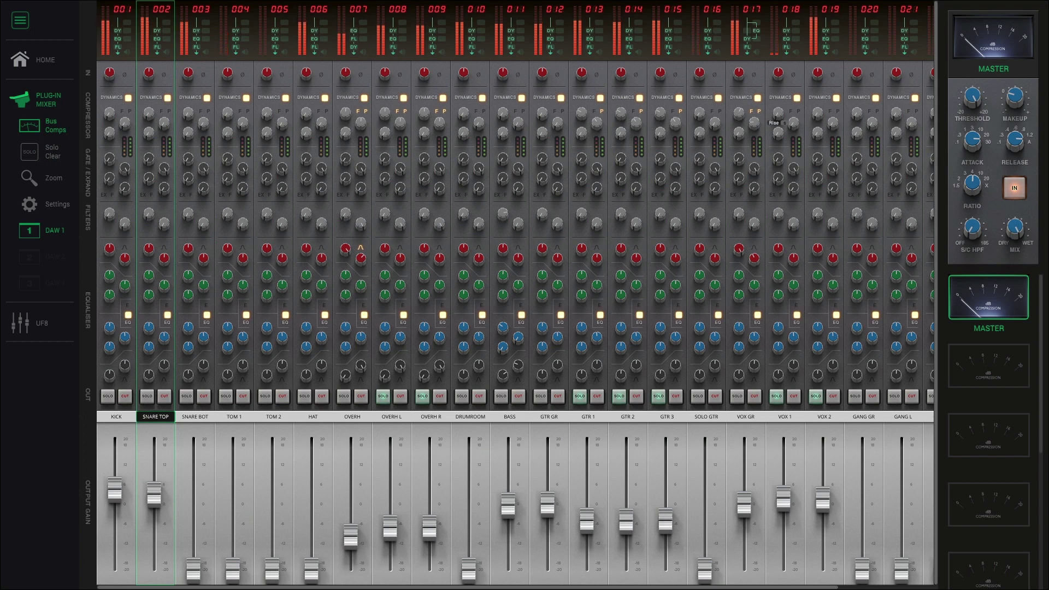
- Solo KICK in the SSL mixer, switch its LF band to bell, and adjust its LMF gain and frequency
key("alt+Tab")
key("alt+Tab")
key("z")
key("z")
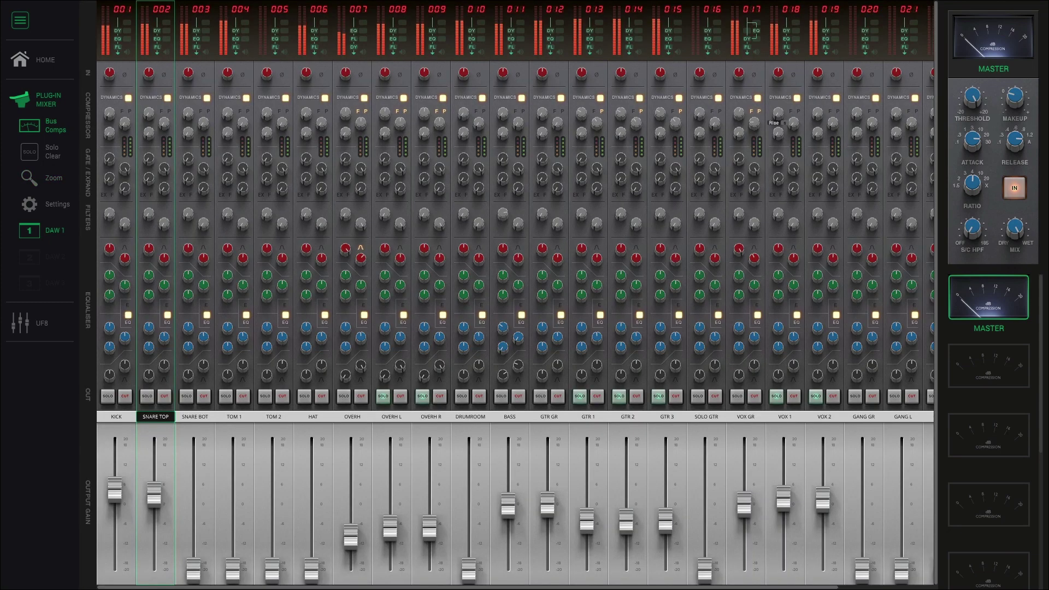
left_click(108, 397)
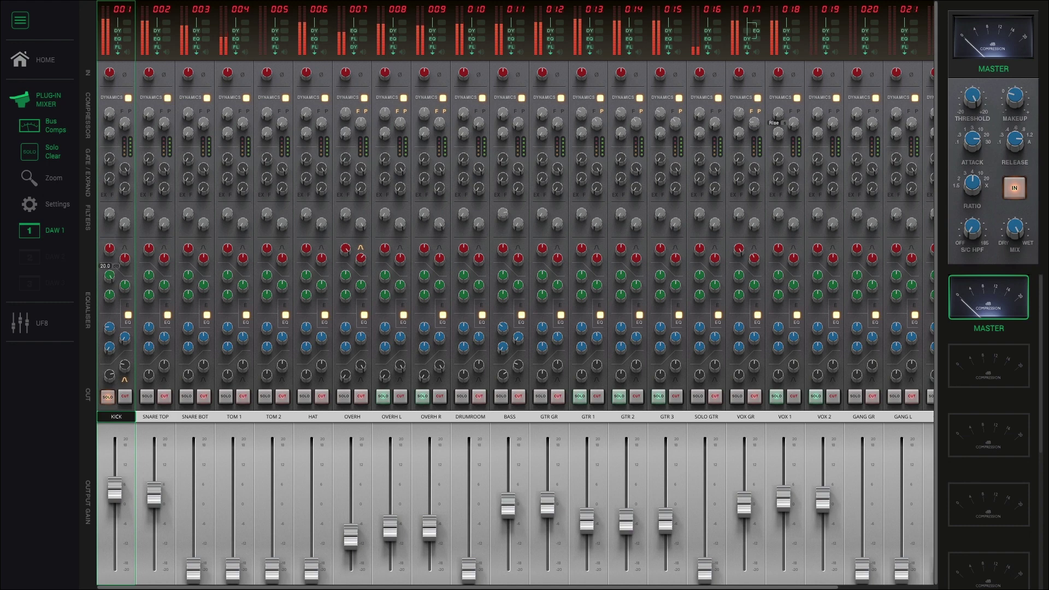
- Cut KICK's HMF band by about 7.8 dB at 0.60 kHz, adjust its Q and the LF gain, and unsolo the channel
mouse_move(111, 278)
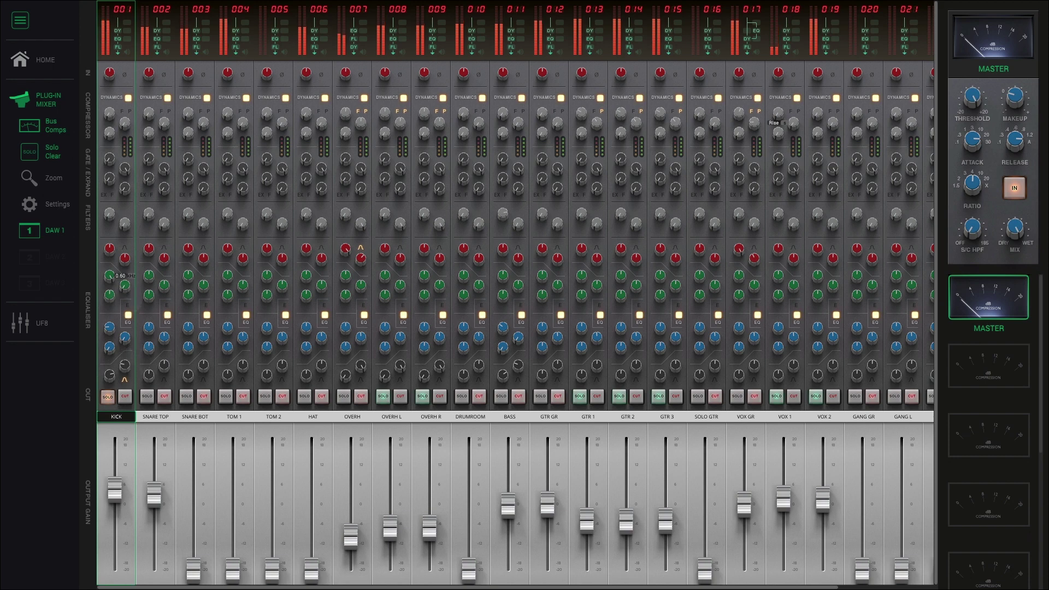
left_click(126, 303)
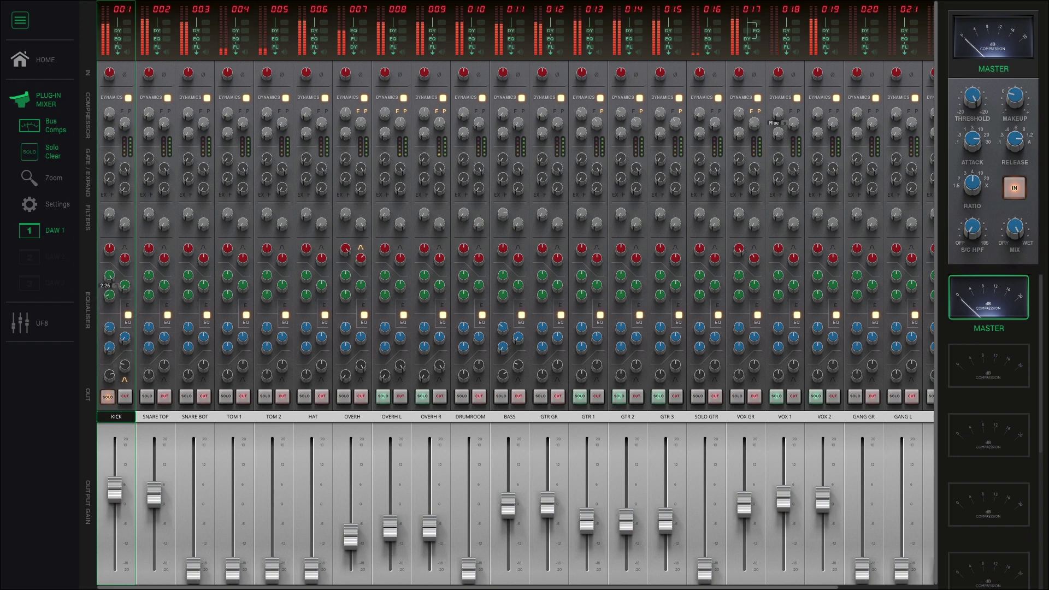
left_click_drag(109, 295, 109, 352)
left_click_drag(109, 276, 105, 295)
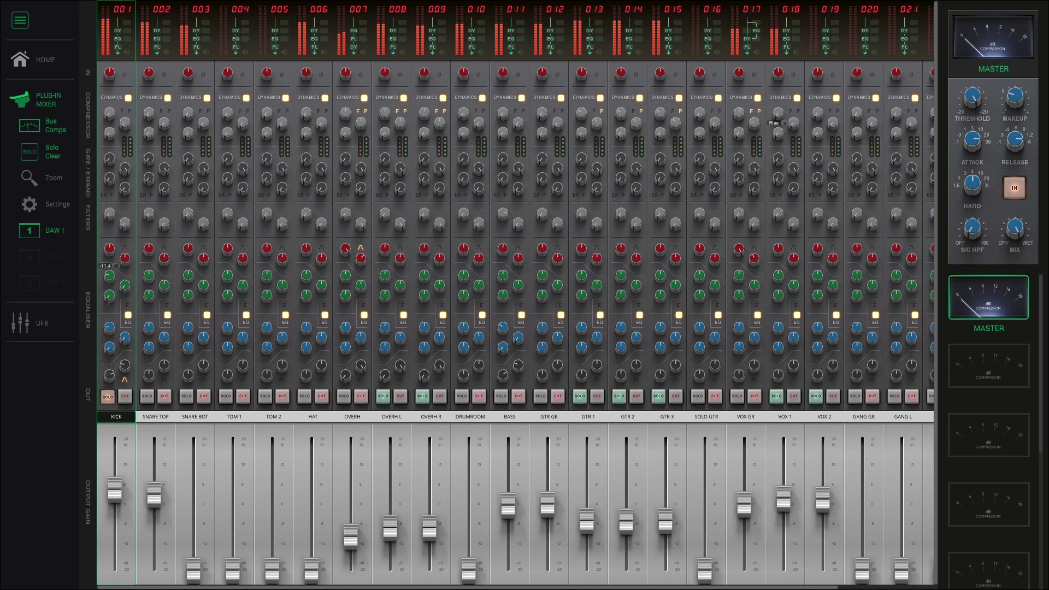
left_click_drag(108, 381, 96, 331)
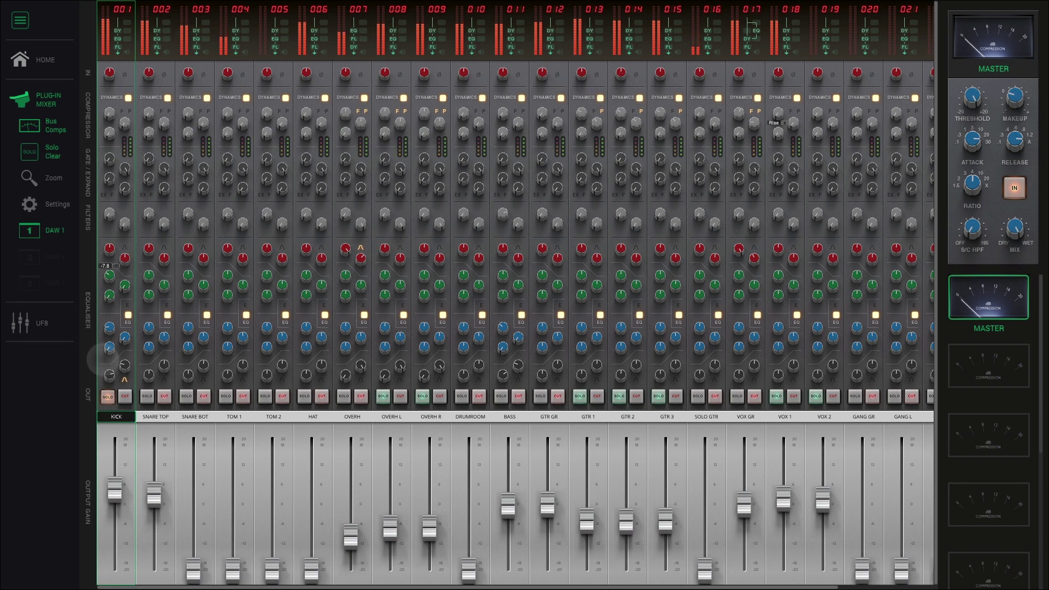
left_click(108, 397)
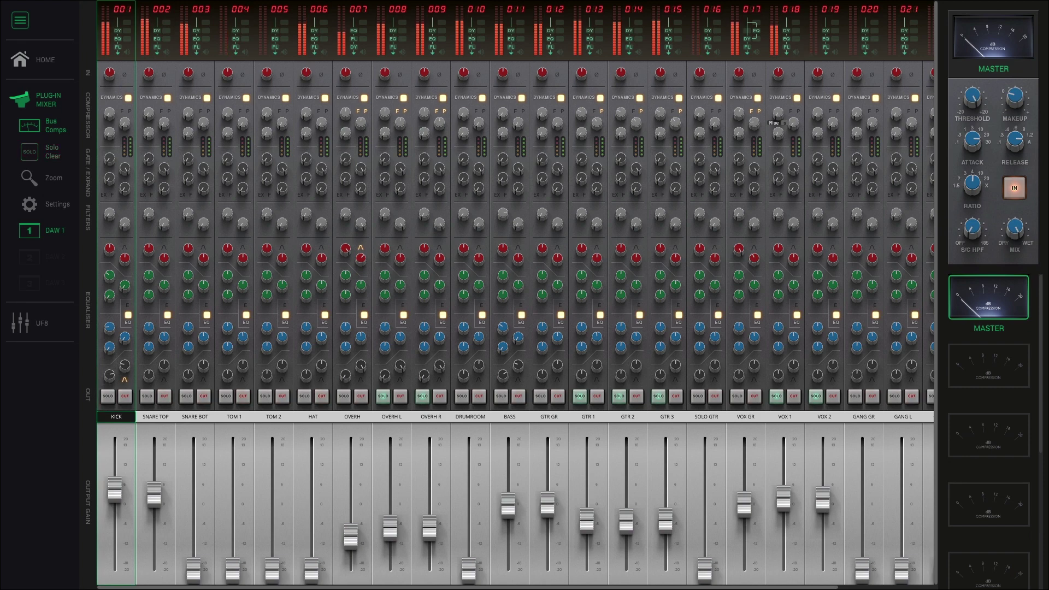
- Boost KICK's HF band, adjust its HF frequency, and set the arrangement's time selection to 29.1.00–39.1.00
left_click_drag(110, 249, 105, 206)
mouse_move(105, 256)
left_mouse_down()
mouse_move(103, 244)
mouse_move(124, 284)
mouse_move(114, 288)
mouse_move(101, 258)
left_mouse_up()
left_click_drag(102, 262, 105, 256)
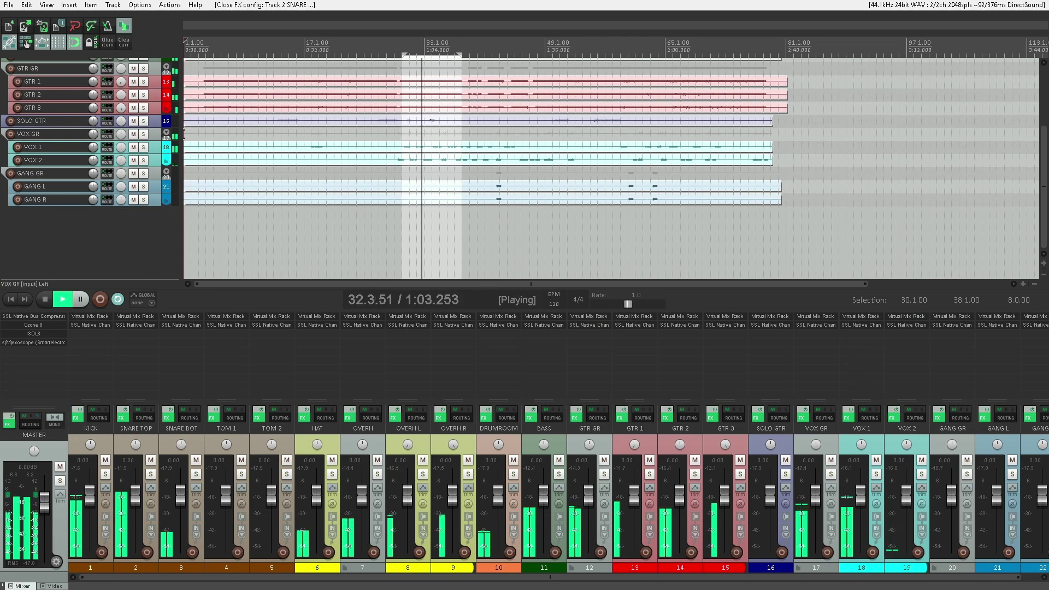
left_click_drag(395, 47, 469, 53)
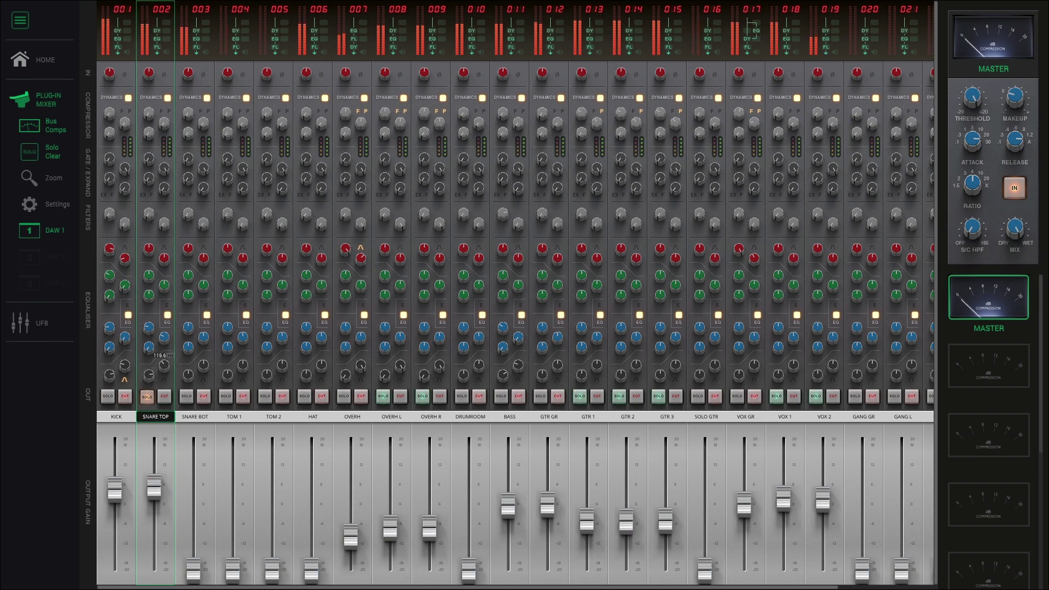
- Set SNARE TOP's LF frequency near 119.6 Hz, adjust its LF gain, and unsolo the channel
left_click_drag(164, 366, 164, 364)
left_click(148, 375)
left_click_drag(149, 375, 152, 400)
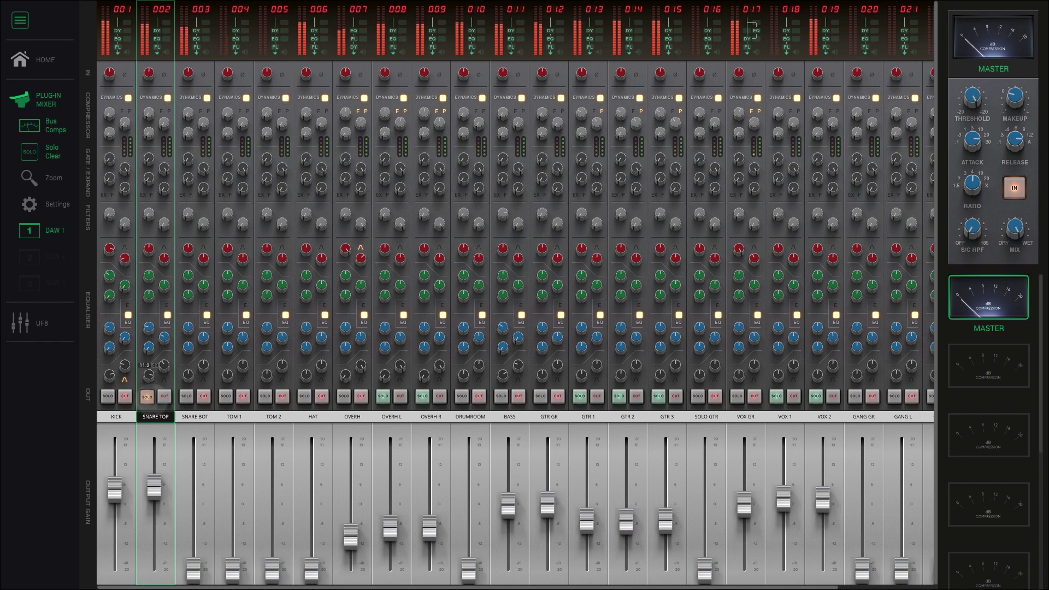
left_click(146, 396)
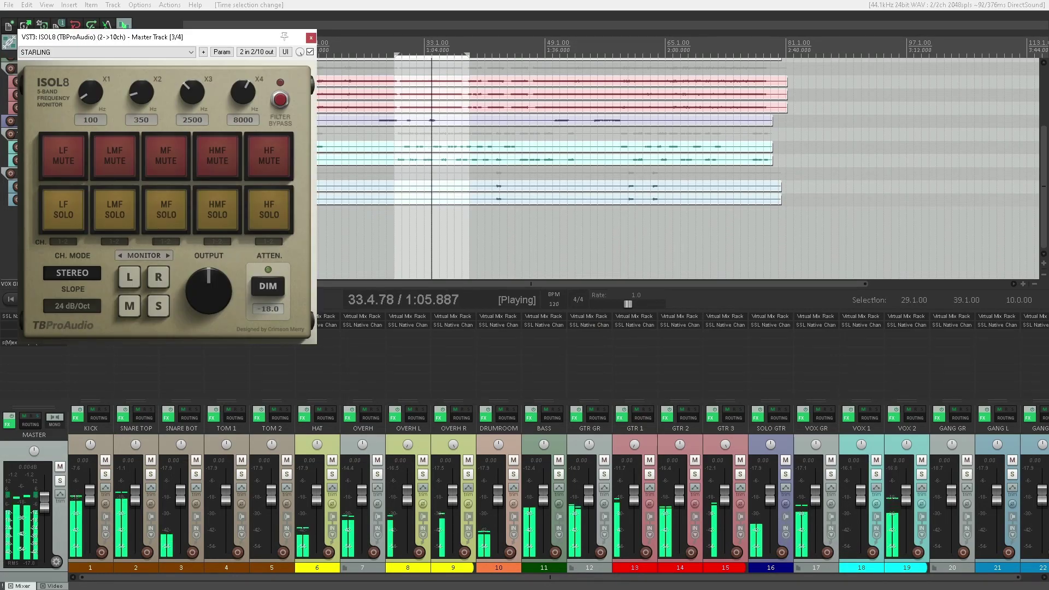
- Solo the HF band in the master's ISOL8 and balance the HF gain of SNARE TOP and KICK in the SSL mixer
left_click(269, 210)
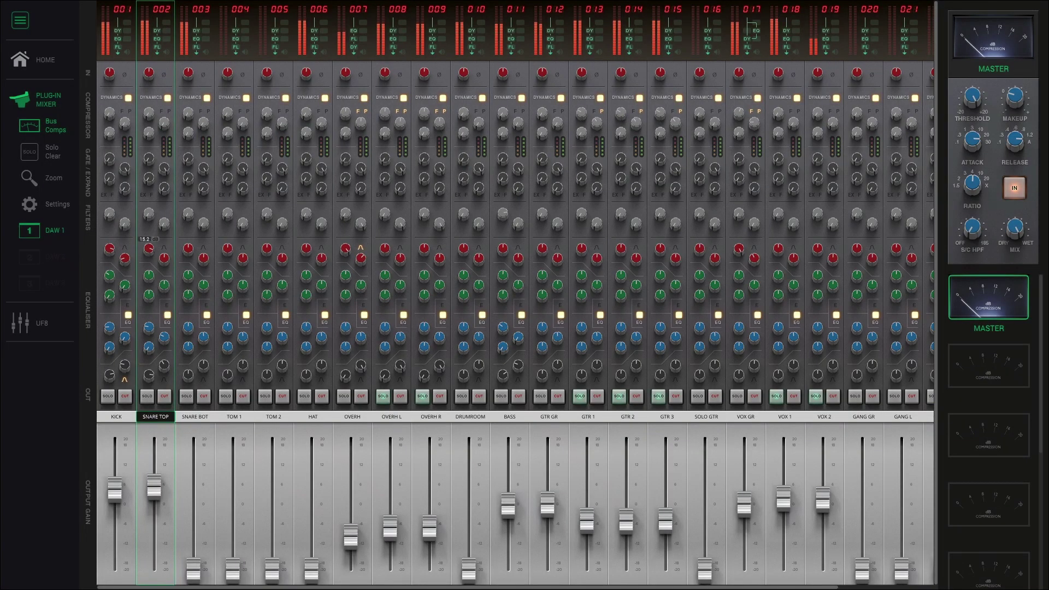
mouse_move(146, 197)
left_mouse_down()
mouse_move(146, 187)
mouse_move(150, 202)
left_mouse_up()
left_click_drag(148, 249, 146, 248)
left_click_drag(148, 275, 147, 266)
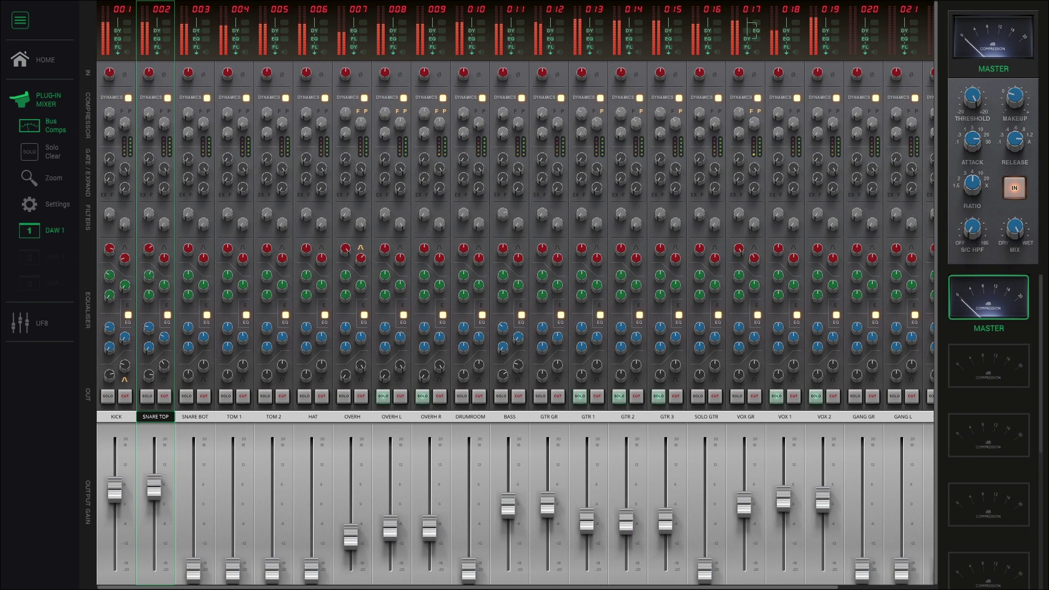
left_click(109, 248)
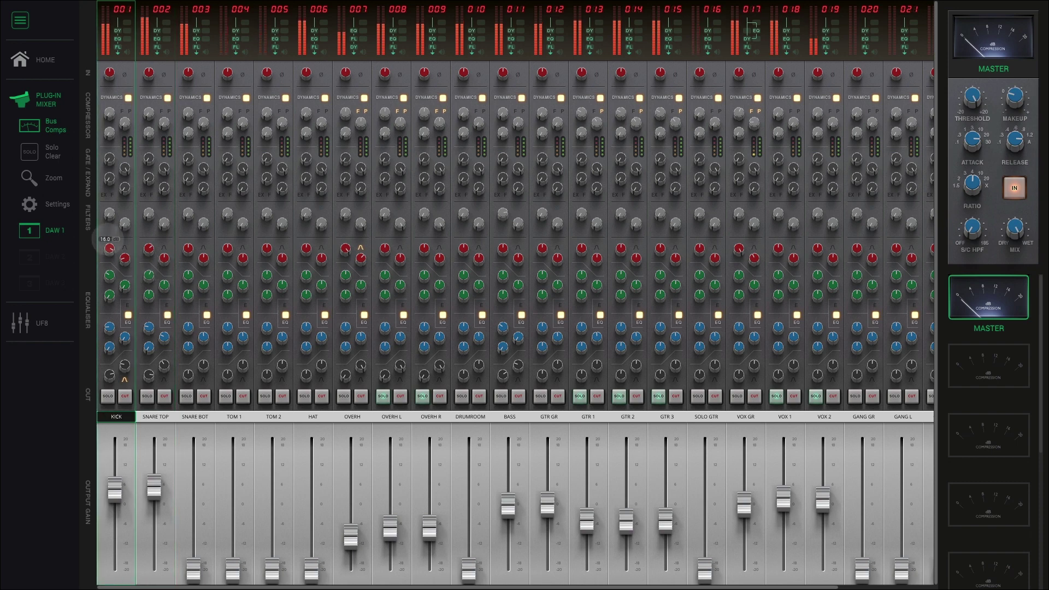
left_click_drag(109, 246, 109, 247)
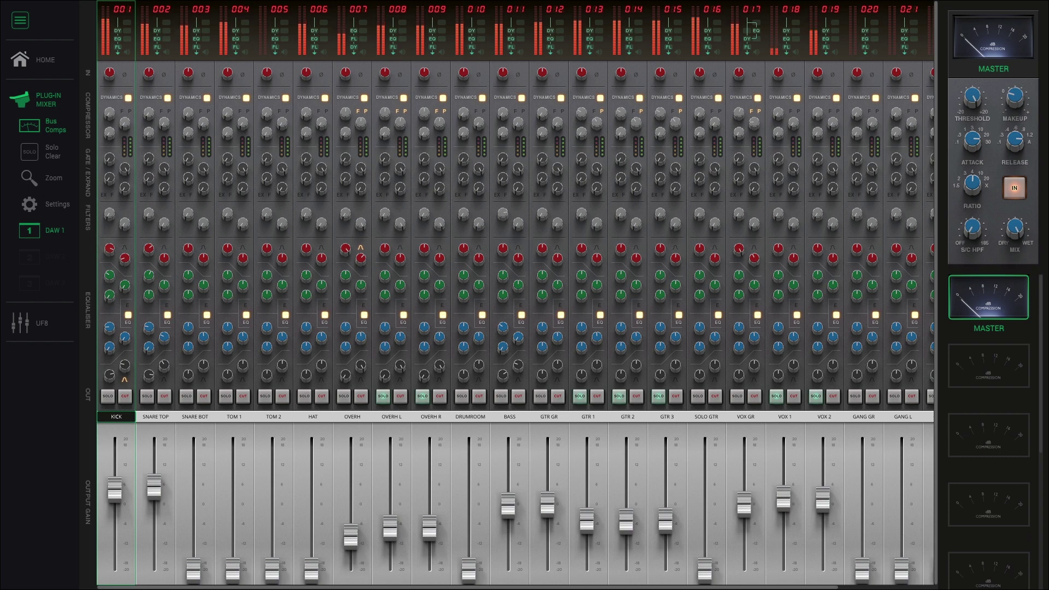
- Readjust SNARE TOP's HF gain, unsolo the HF band in ISOL8, and close the ISOL8 window
left_click(148, 248)
left_click_drag(146, 267, 144, 267)
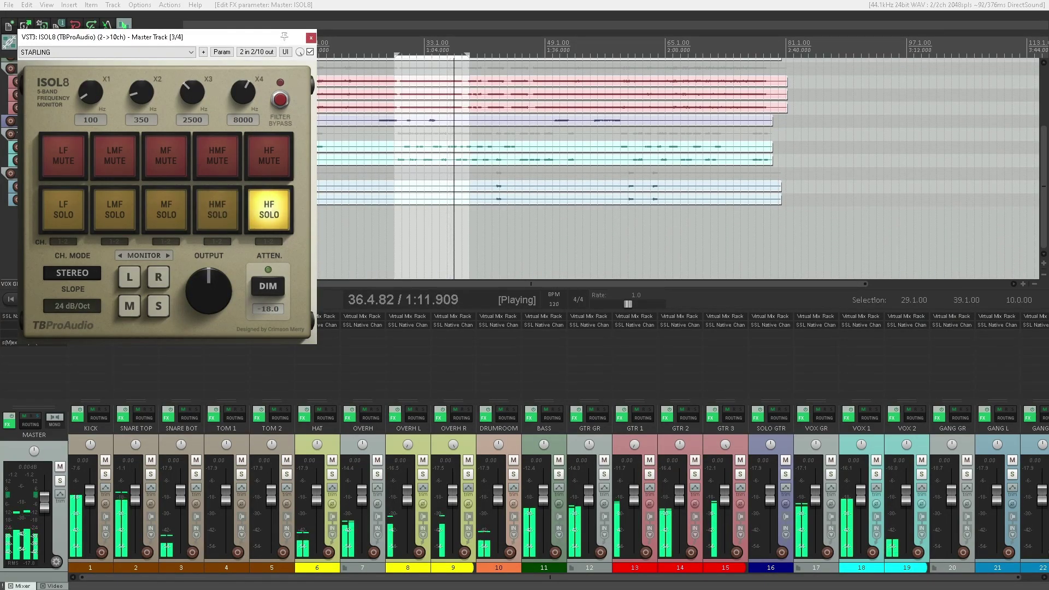
key("alt+Tab")
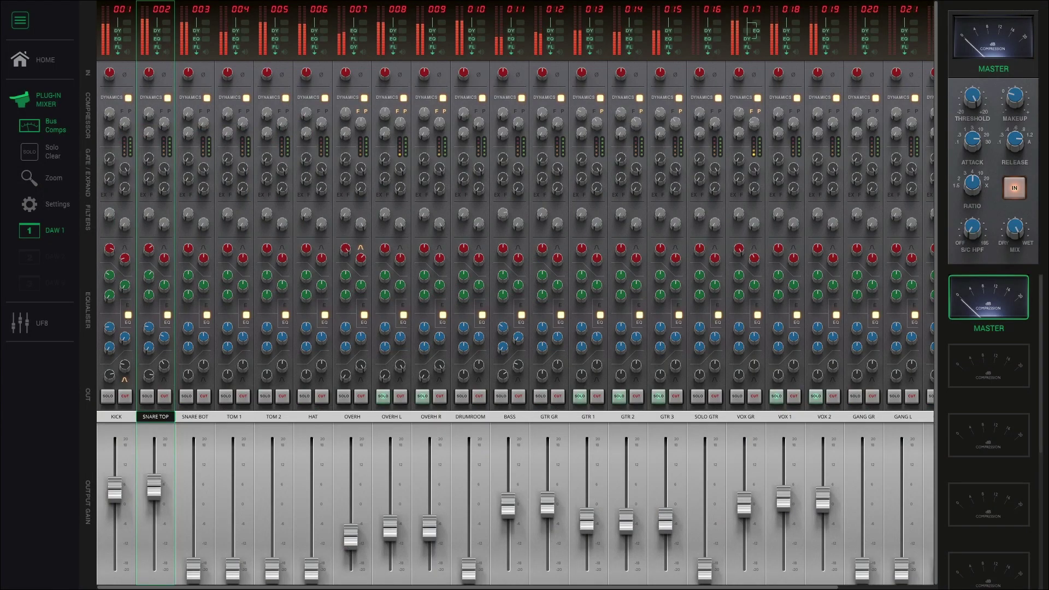
mouse_move(147, 244)
left_mouse_down()
mouse_move(148, 221)
mouse_move(148, 253)
left_mouse_up()
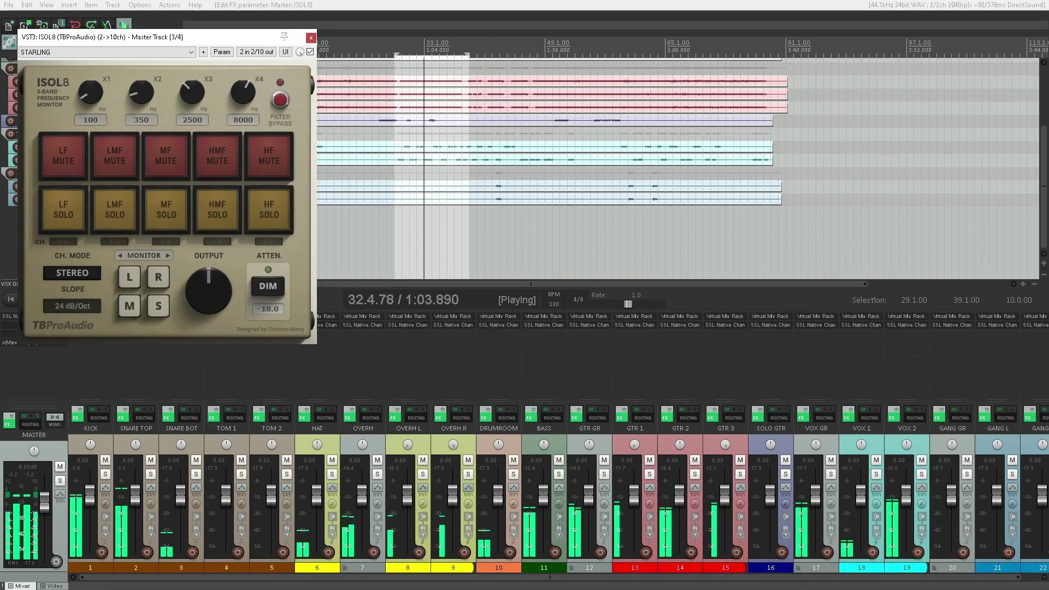
key("Escape")
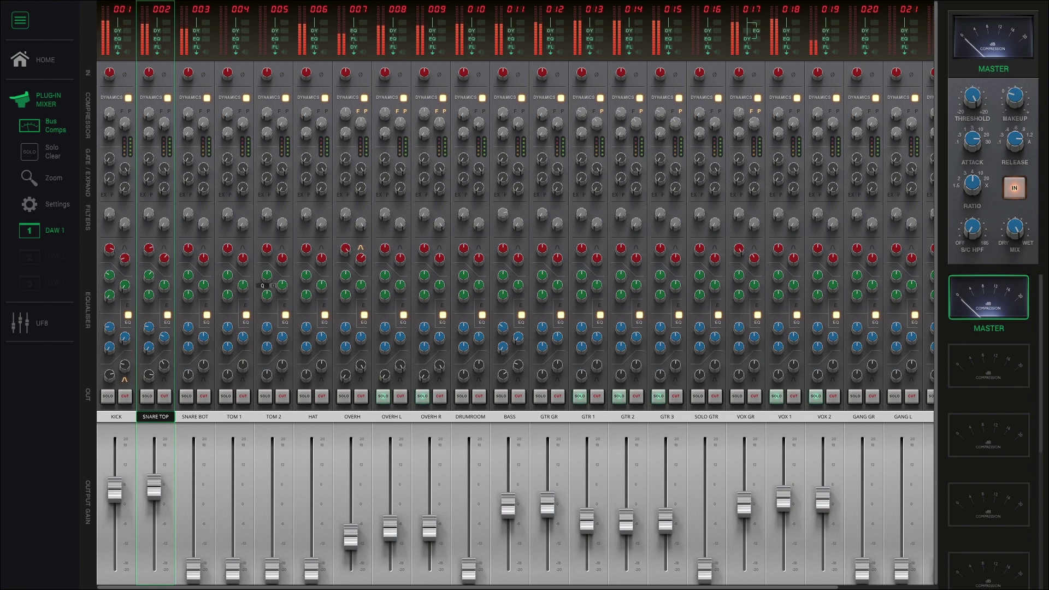
- Fine-tune SNARE TOP's HF gain, solo the channel, and compare its sound with the EQ bypassed and engaged
left_click_drag(149, 249, 144, 259)
left_click(147, 396)
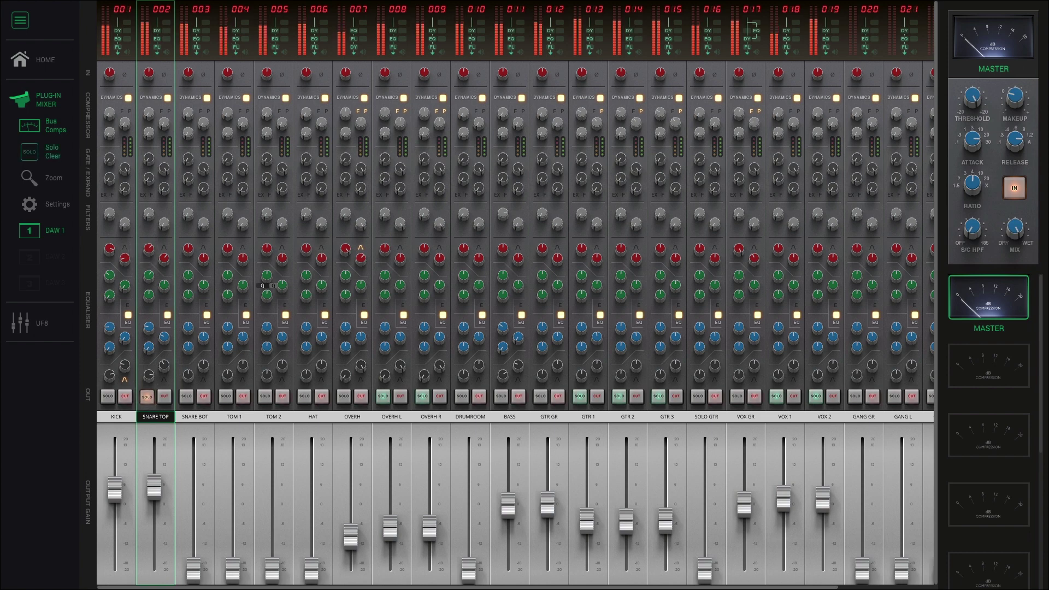
left_click(167, 315)
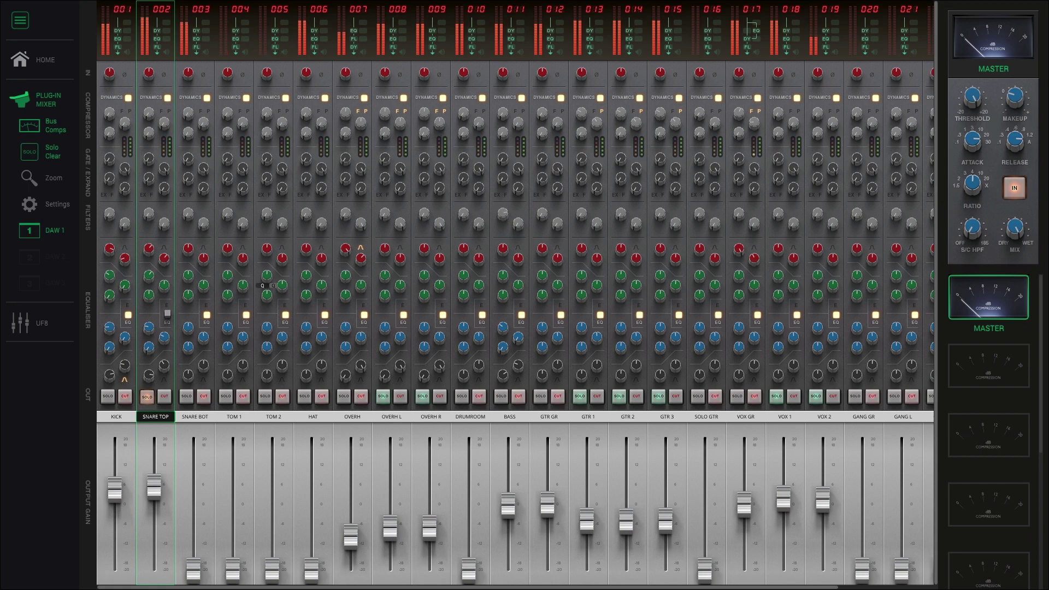
left_click(167, 314)
- Enlarge the channel strips and reorder SNARE TOP's processing to EQ, Filters, Dynamics
key("z")
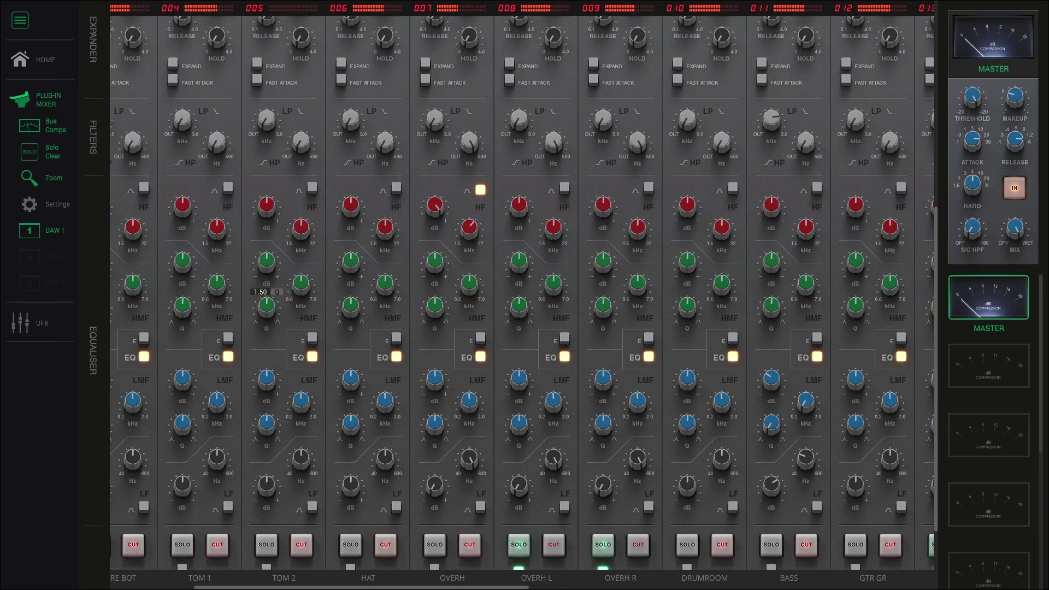
scroll(268, 289, "left", 3)
scroll(296, 305, "left", 2)
scroll(296, 305, "up", 5)
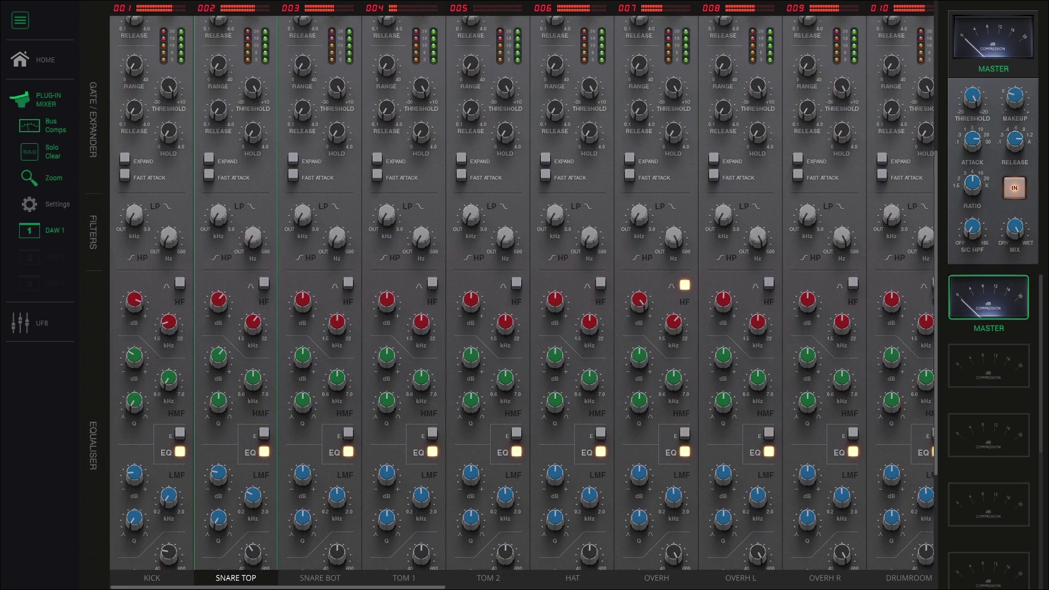
scroll(524, 295, "up", 2)
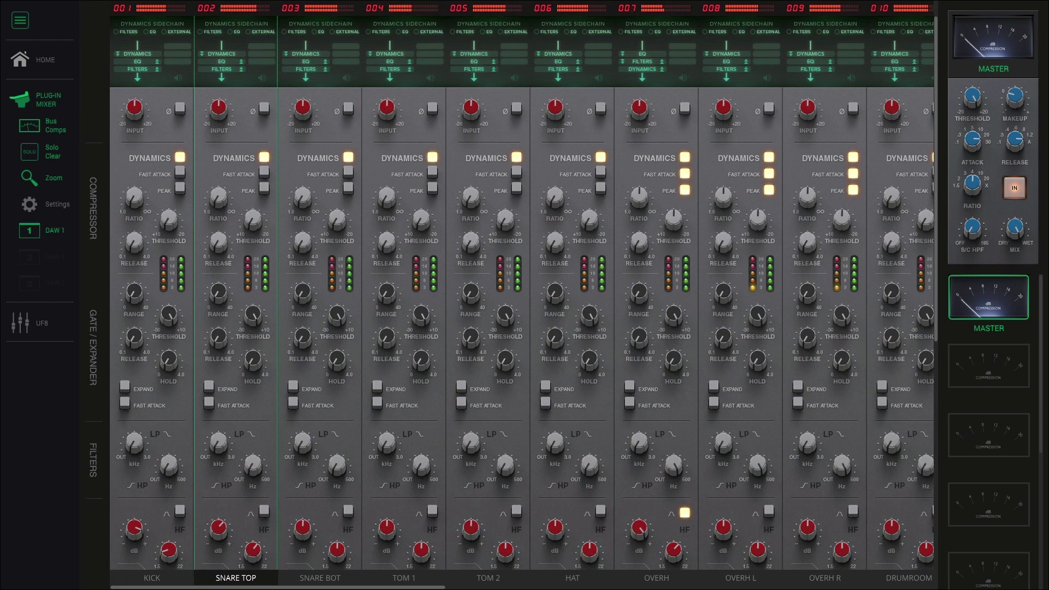
left_click(202, 54)
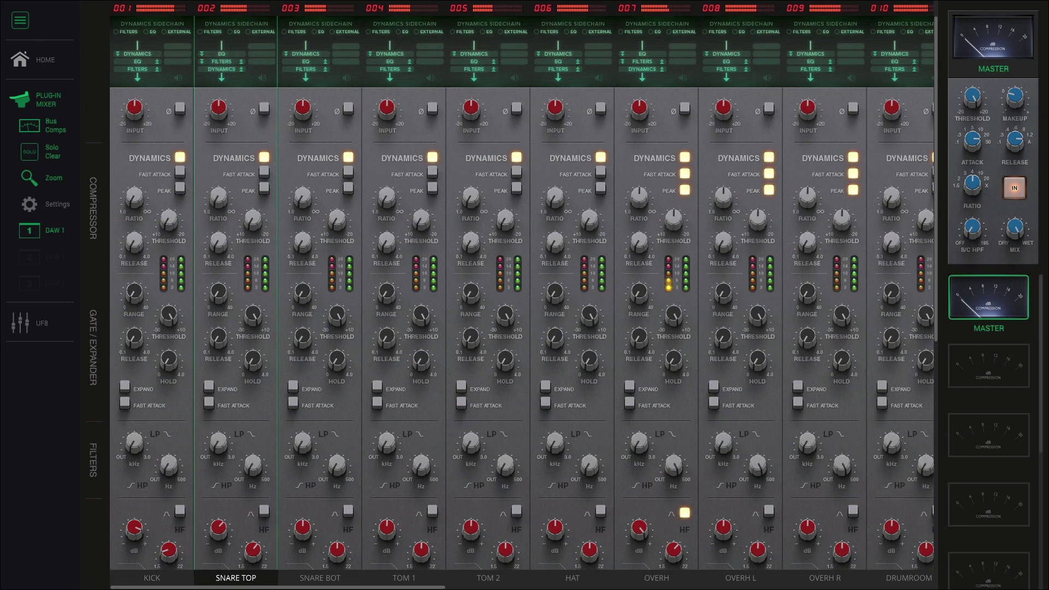
left_click(202, 61)
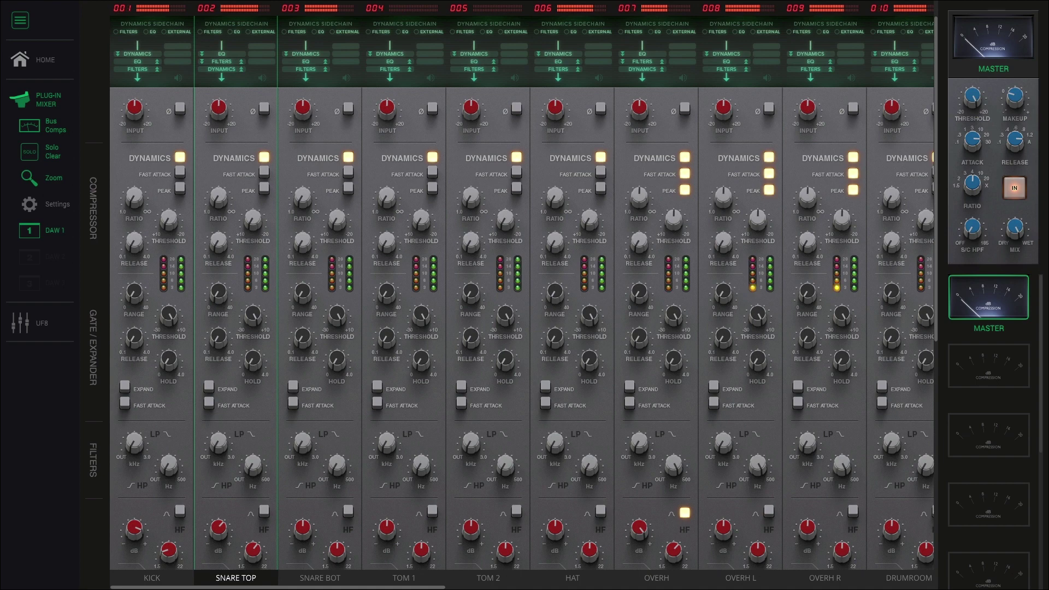
- Raise SNARE TOP's gate range, enable the gate's Fast Attack, and set the gate threshold near -10 dB
left_click_drag(218, 294, 211, 218)
left_click_drag(218, 294, 221, 326)
left_click(209, 404)
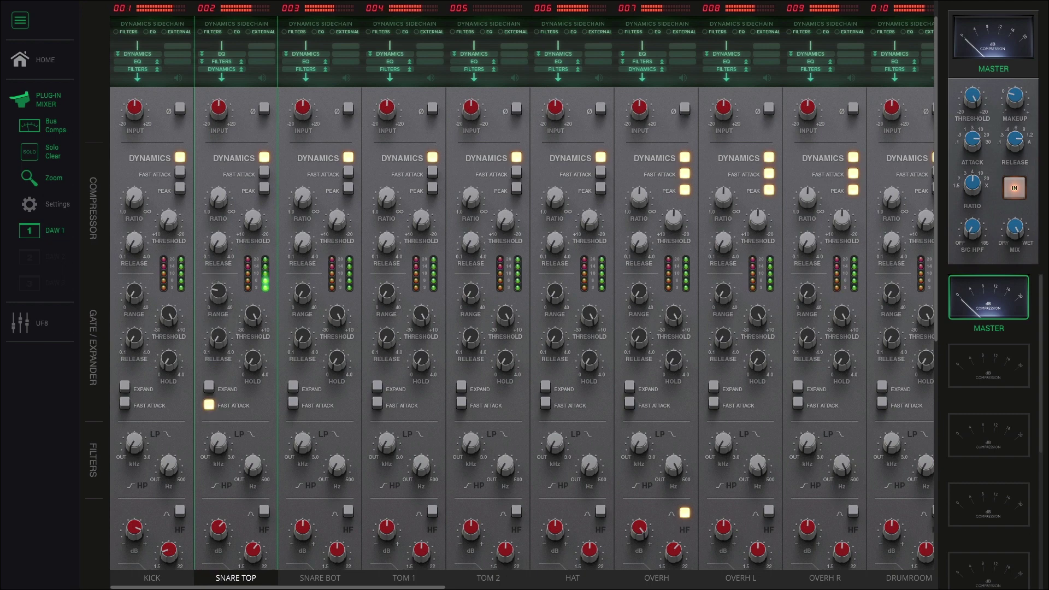
left_click_drag(218, 293, 218, 254)
left_click_drag(253, 315, 253, 337)
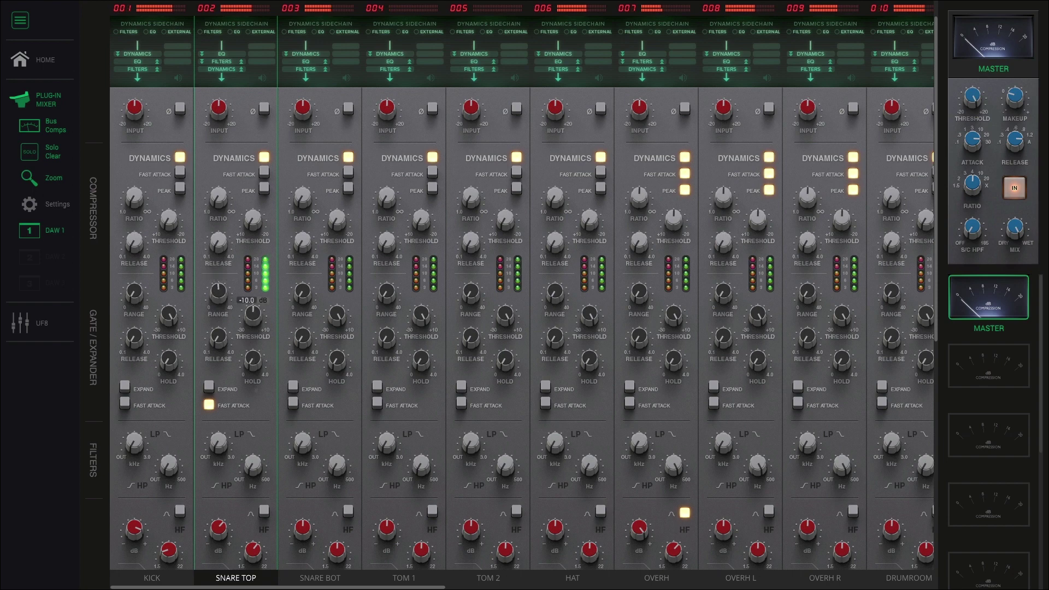
left_click_drag(257, 390, 257, 394)
- Refine SNARE TOP's gate threshold and range, trying Expand mode and switching it back off
left_click_drag(217, 293, 253, 311)
left_click_drag(253, 315, 218, 291)
left_click_drag(252, 313, 253, 175)
left_click_drag(254, 263, 254, 270)
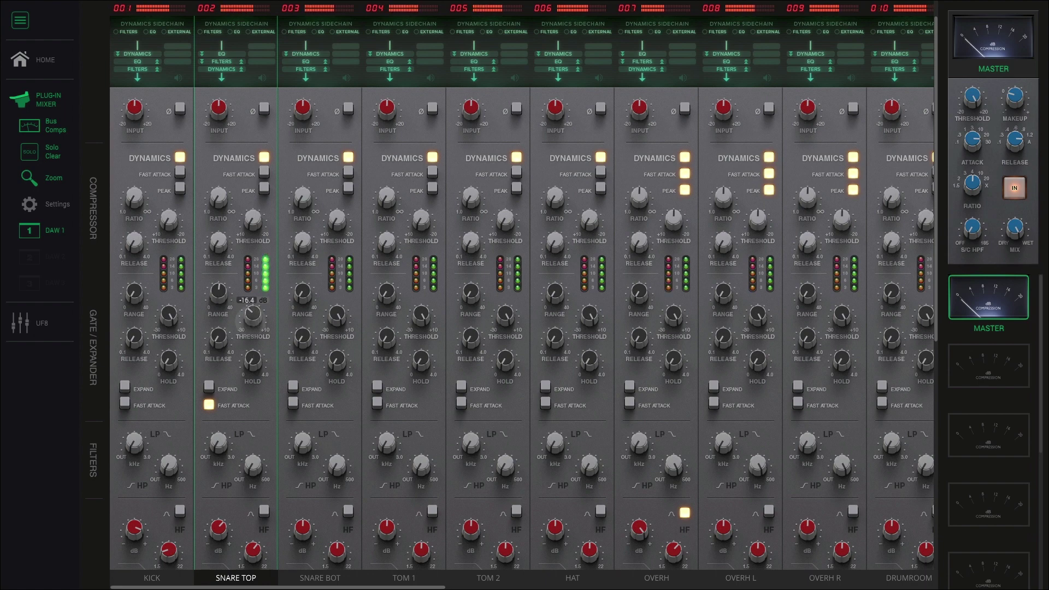
left_click(209, 389)
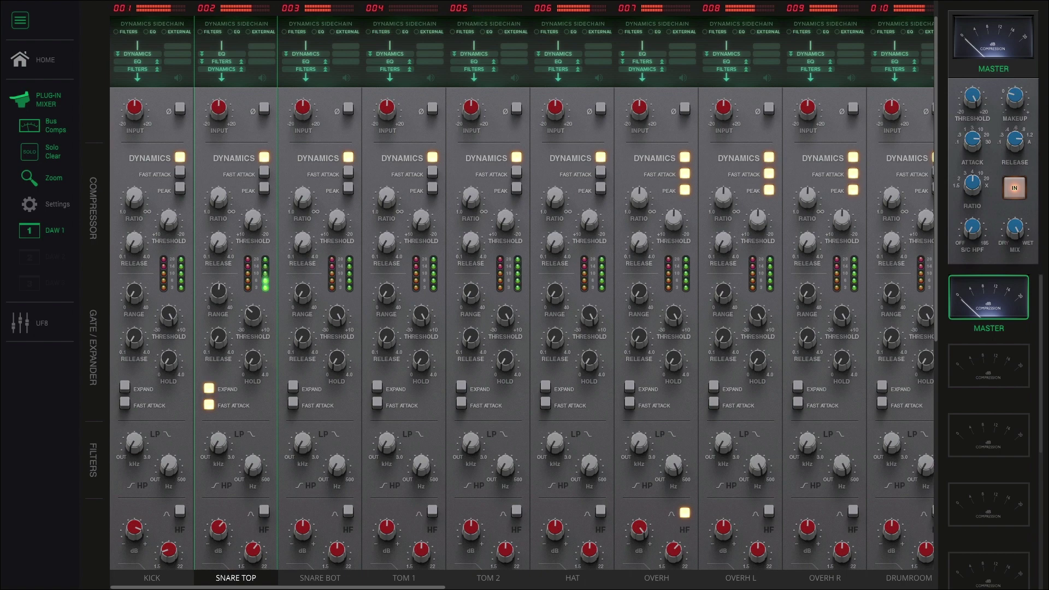
left_click(209, 389)
left_click_drag(253, 315, 242, 291)
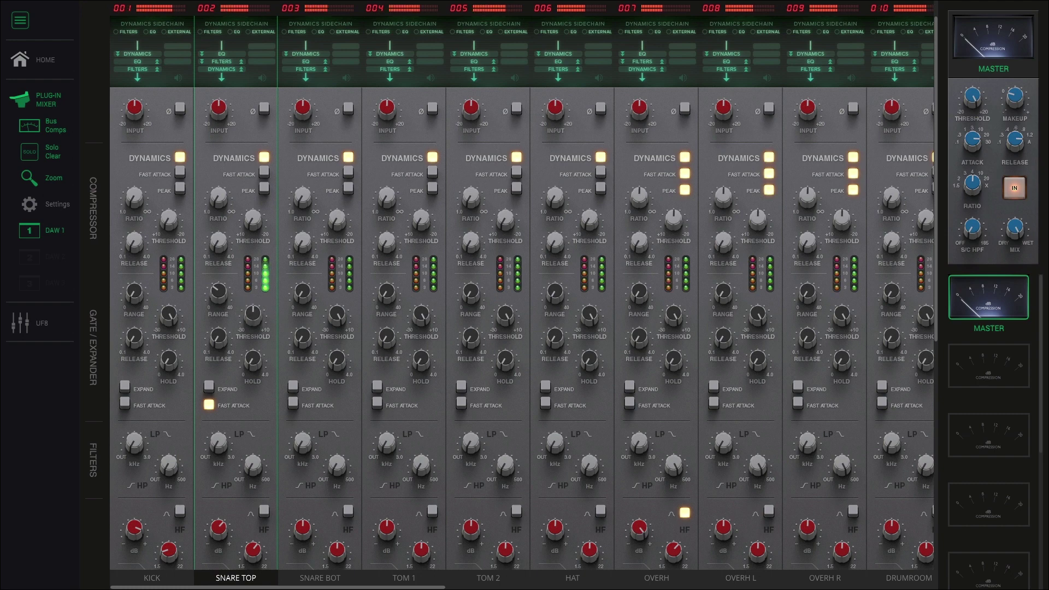
left_click_drag(218, 292, 215, 252)
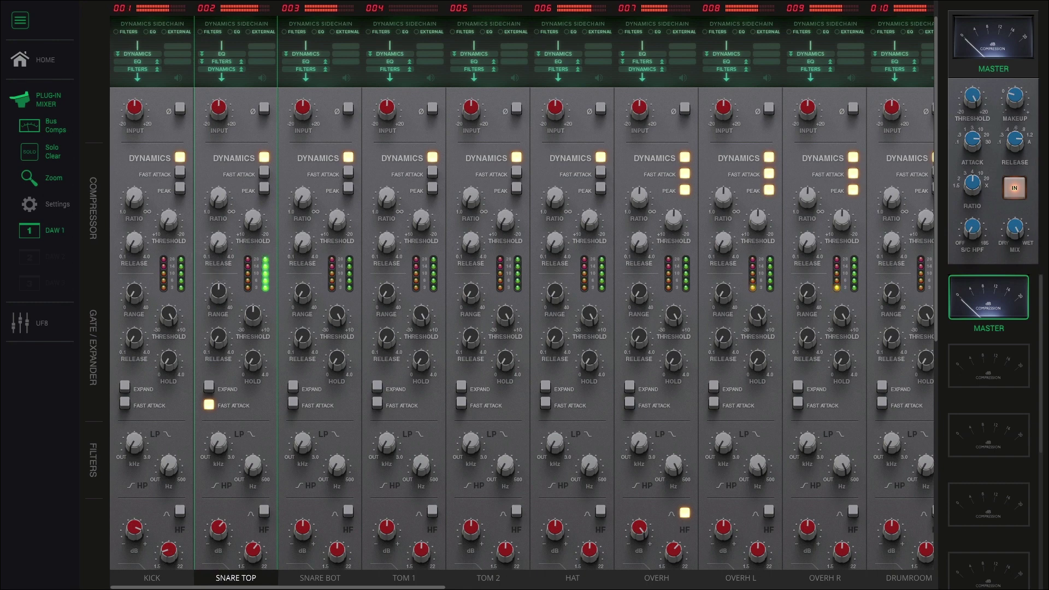
- Compare SNARE TOP with Dynamics bypassed, enable the compressor's Peak mode, and adjust its ratio and threshold
left_click(264, 157)
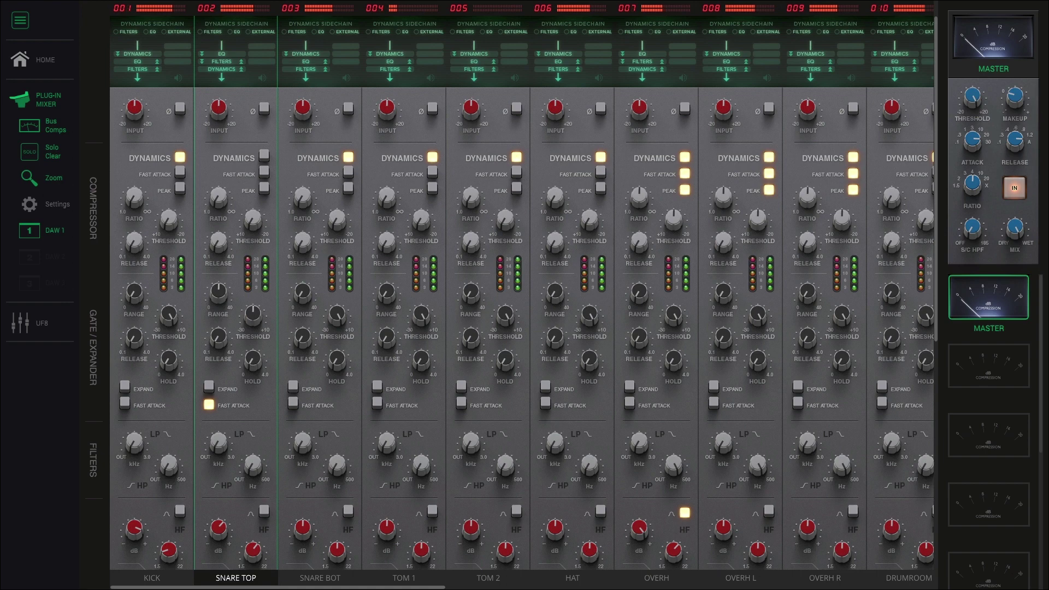
left_click(264, 156)
left_click(264, 190)
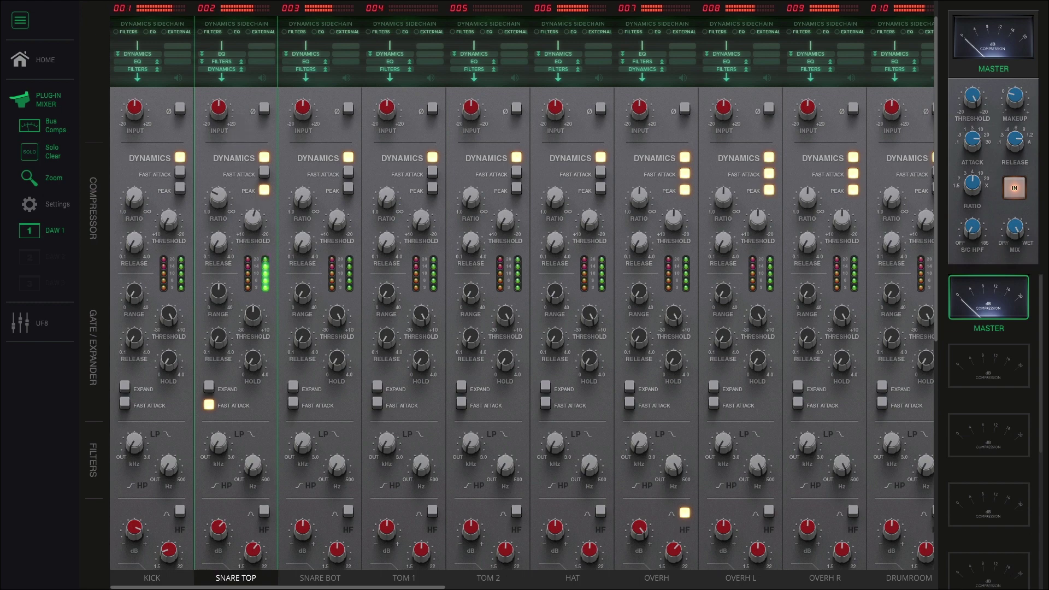
left_click_drag(218, 198, 213, 169)
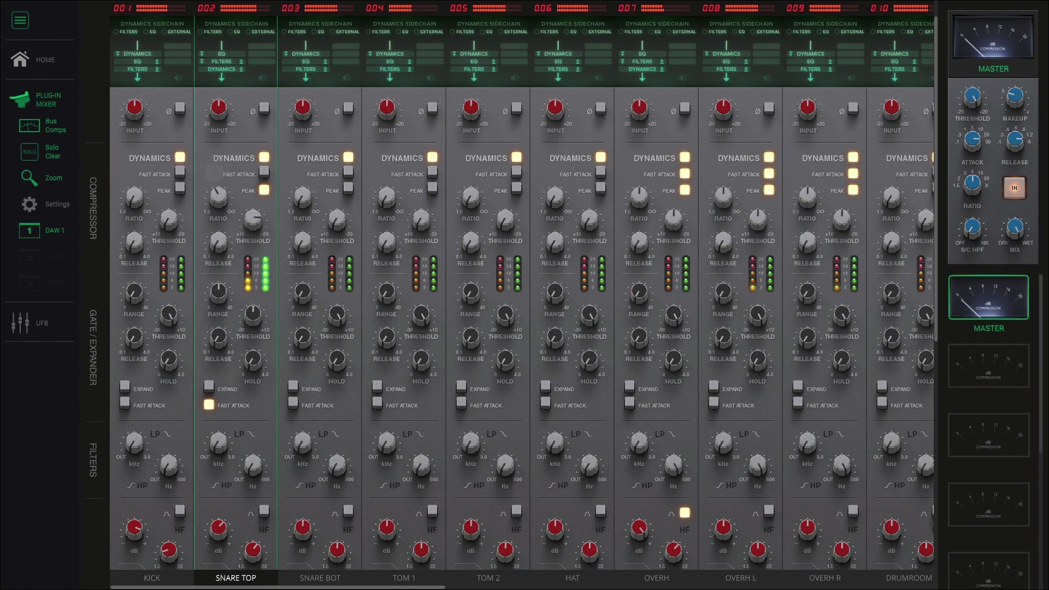
left_click_drag(253, 223, 252, 222)
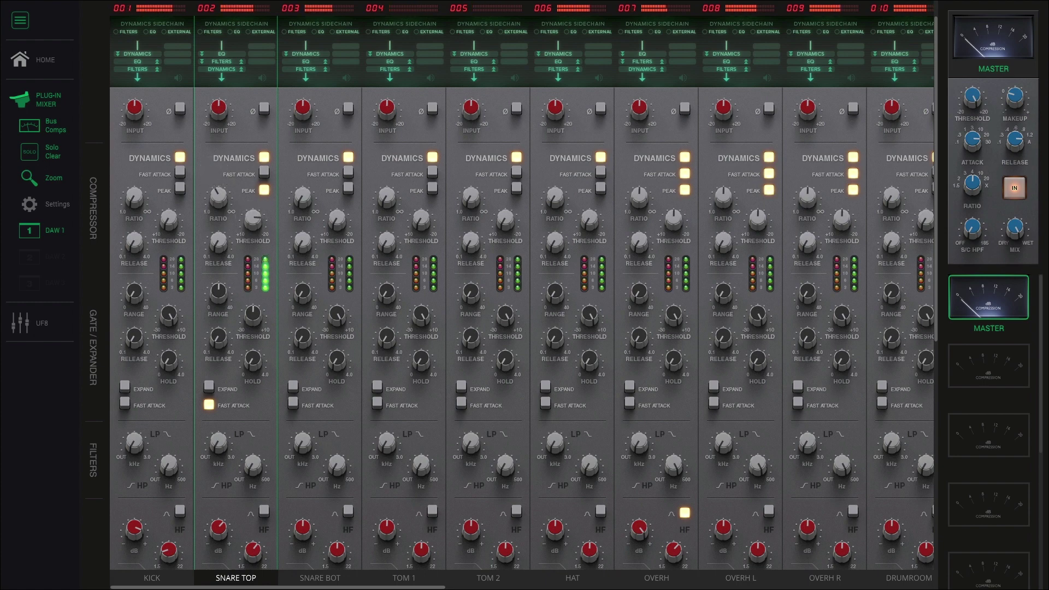
- Return to the full mixer overview and lower SNARE TOP's output gain fader
left_click(41, 178)
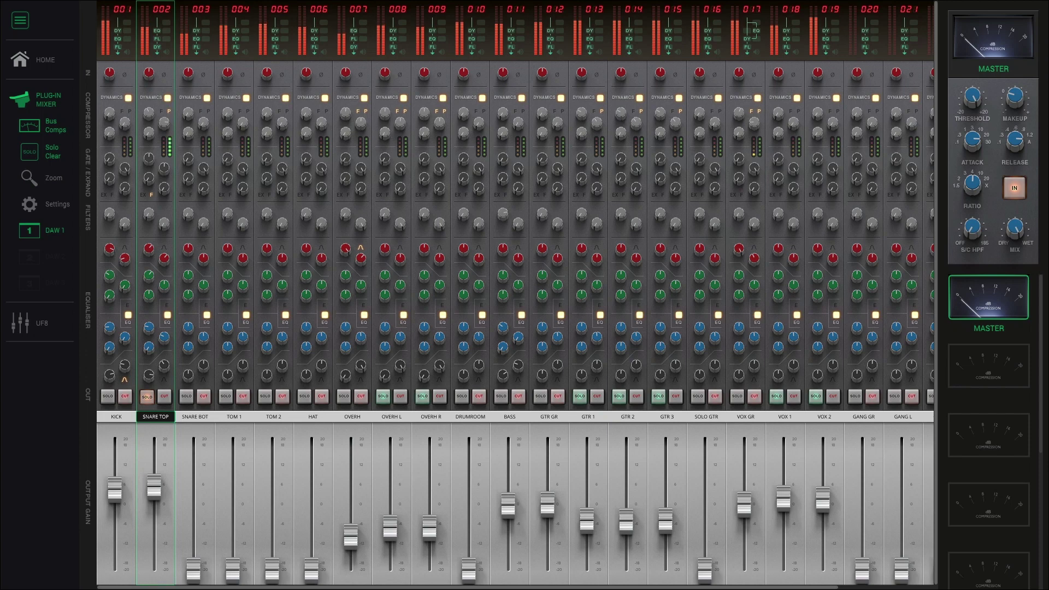
left_click_drag(154, 486, 155, 521)
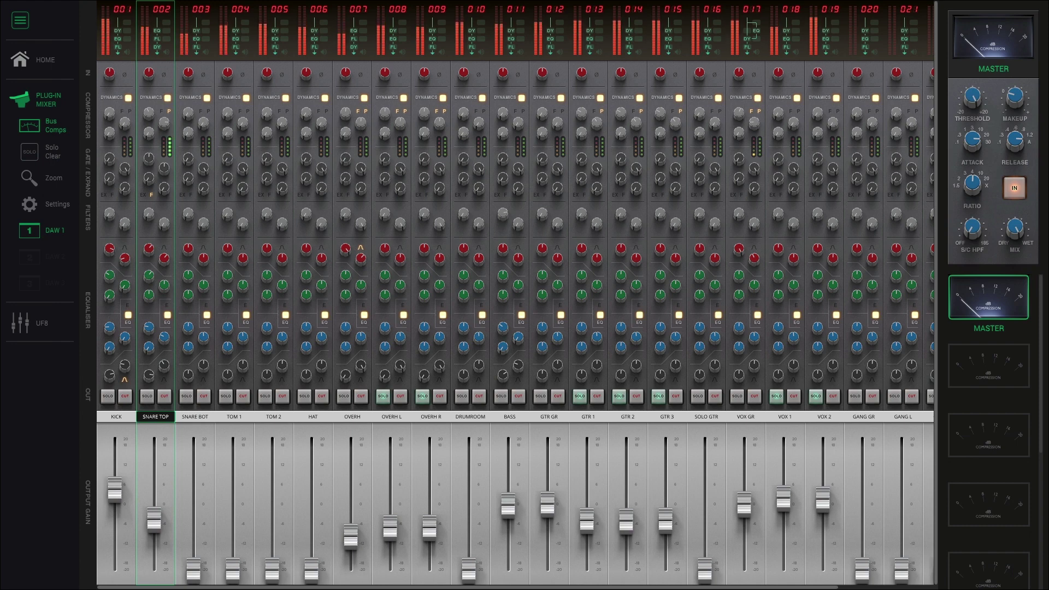
- Switch to REAPER, open ISOL8 on the master, and audition the HMF, HF and MF bands in turn
key("alt+Tab")
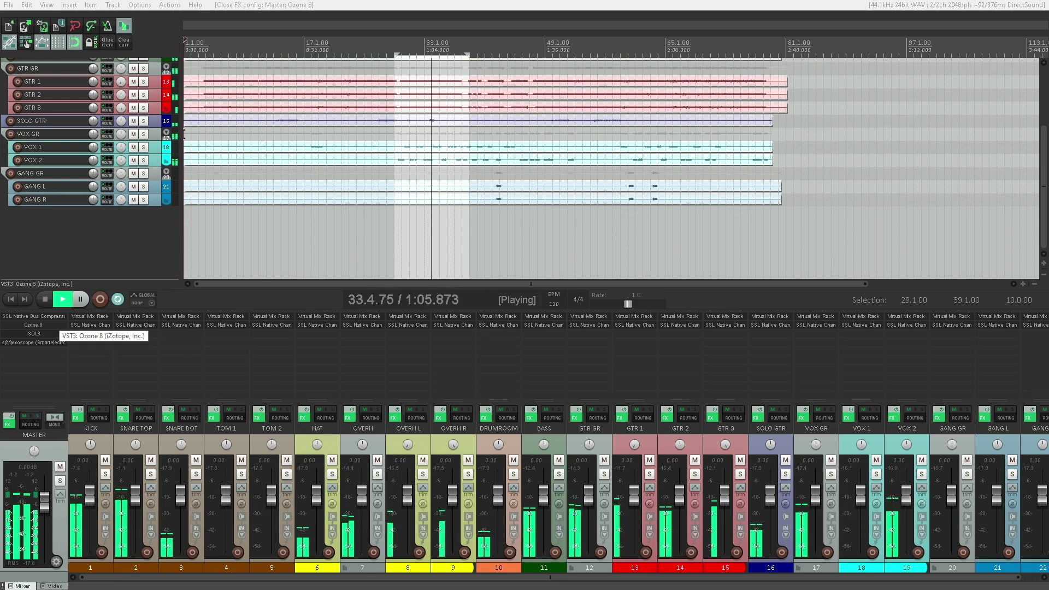
left_click(33, 334)
left_click(218, 211)
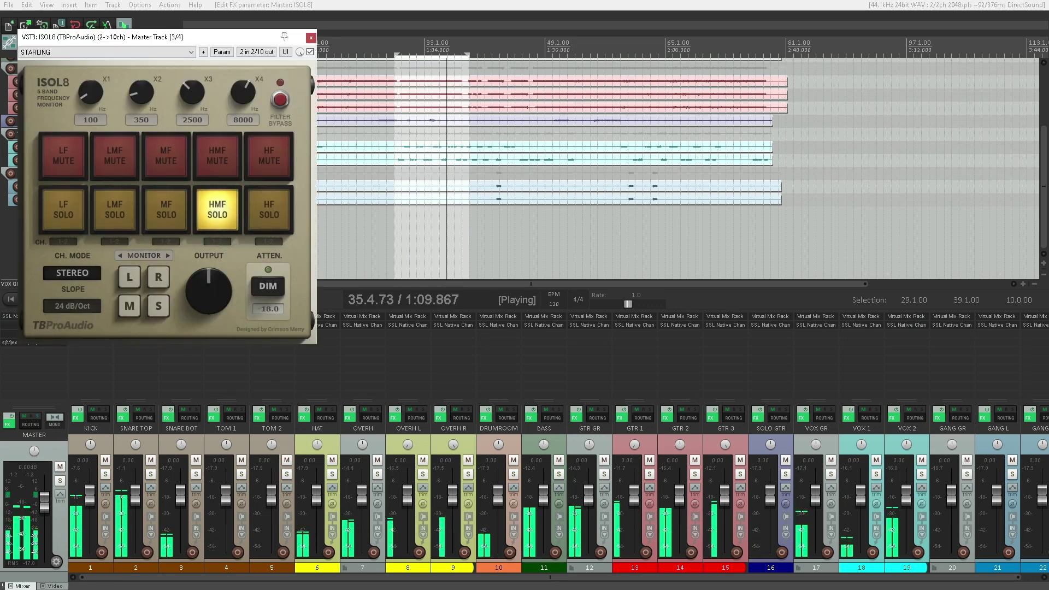
left_click(269, 210)
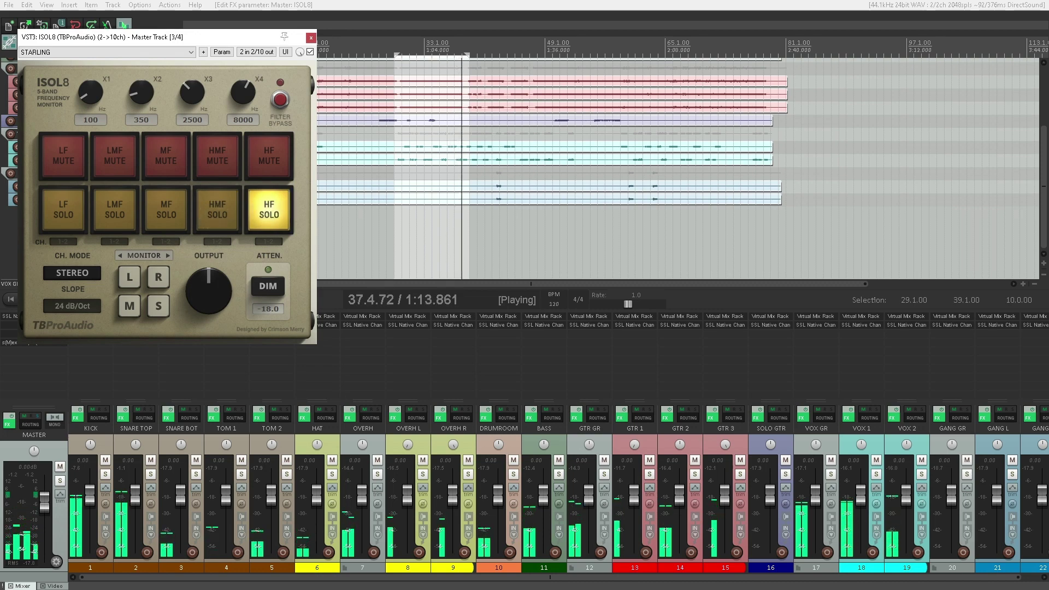
left_click(166, 209)
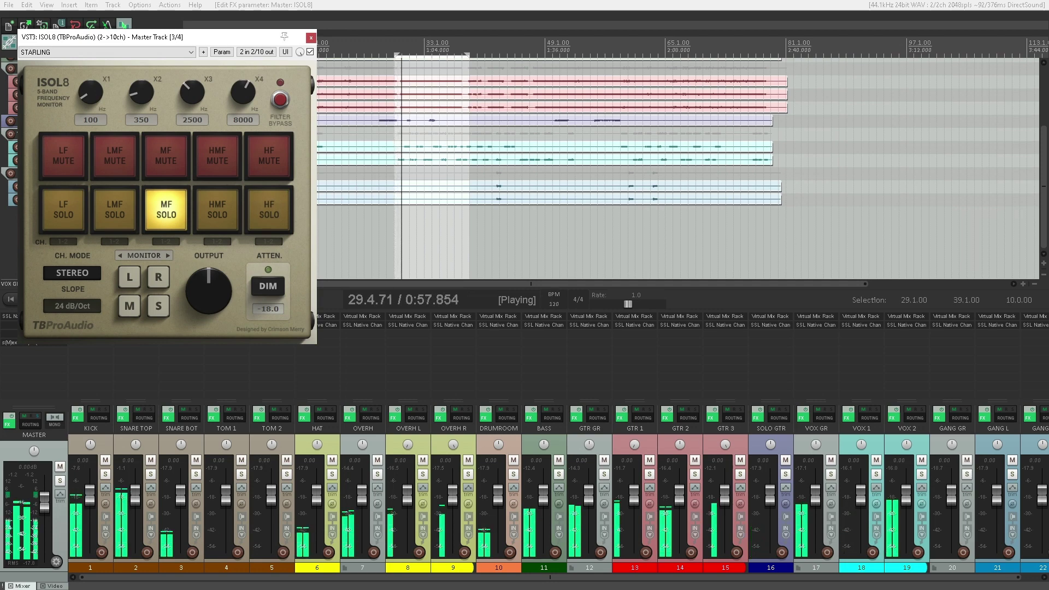
- Audition the LMF and LF bands in ISOL8, clear the band solo and close the plug-in window
left_click(115, 209)
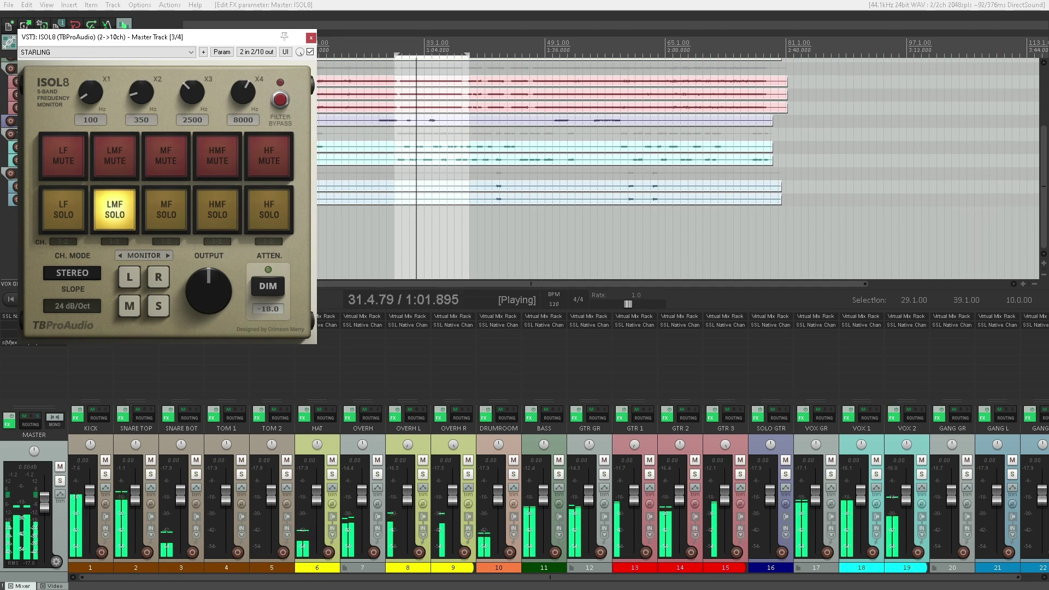
left_click(64, 210)
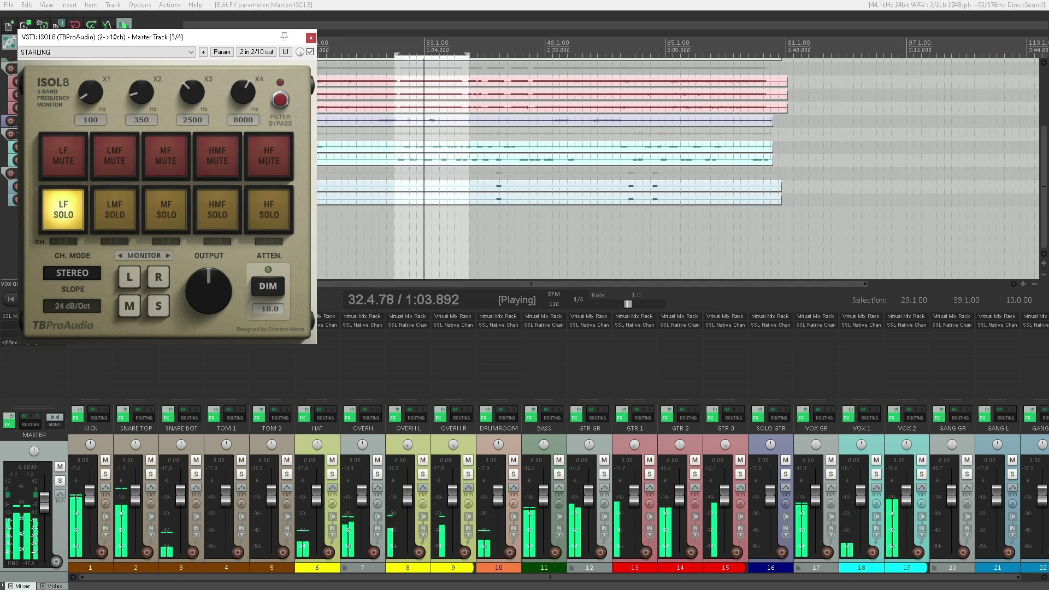
left_click(63, 210)
left_click(311, 38)
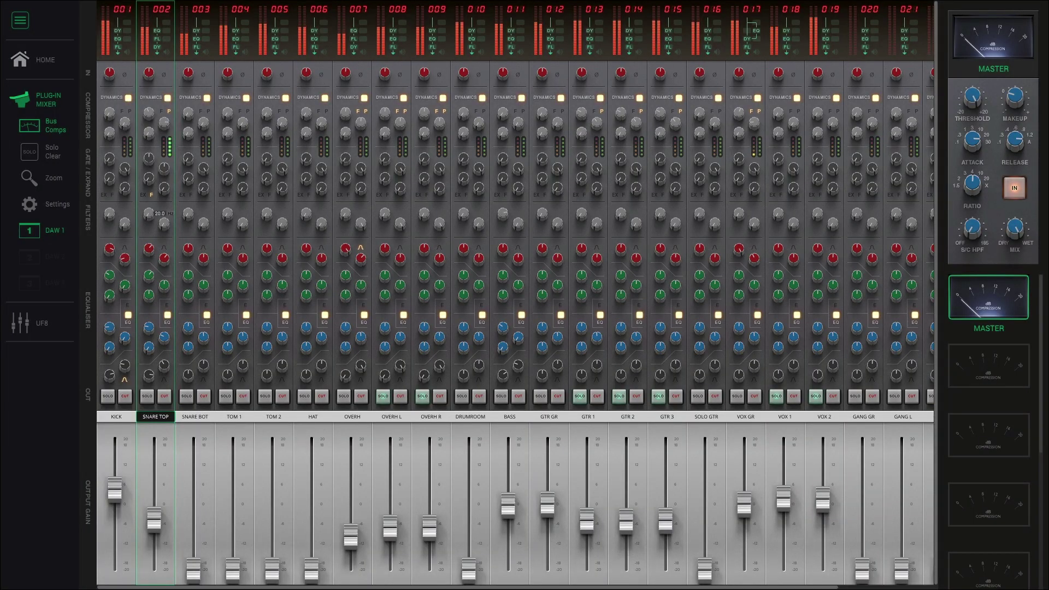
- In the SSL Plug-in Mixer, sweep and set SNARE TOP's high-pass filter, soloing the channel to judge it and releasing the solo
left_click_drag(164, 223, 148, 130)
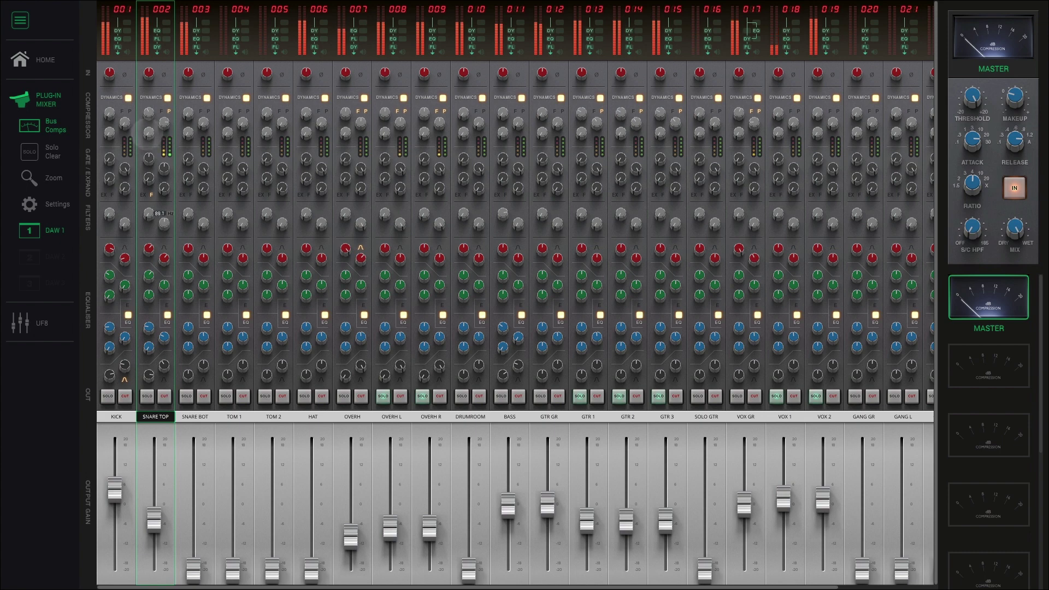
left_click(147, 397)
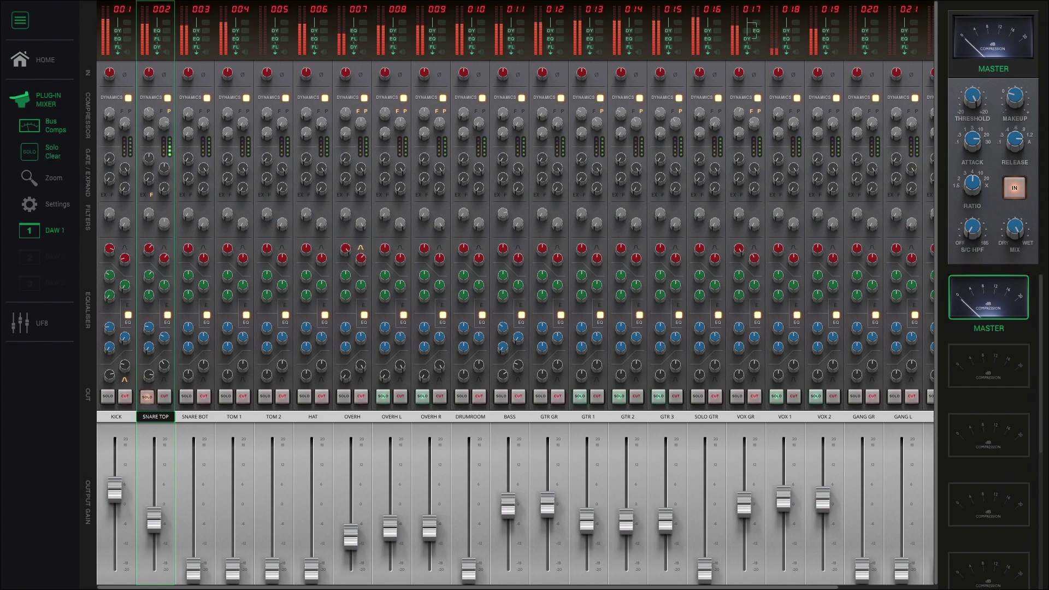
left_click_drag(162, 223, 160, 230)
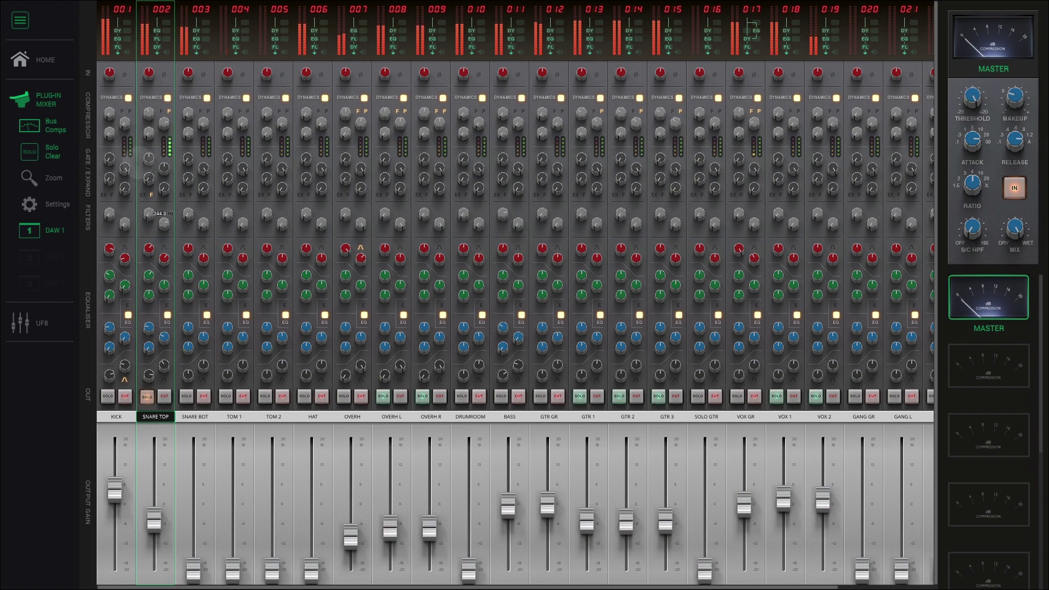
mouse_move(138, 162)
left_mouse_down()
mouse_move(128, 192)
mouse_move(131, 180)
left_mouse_up()
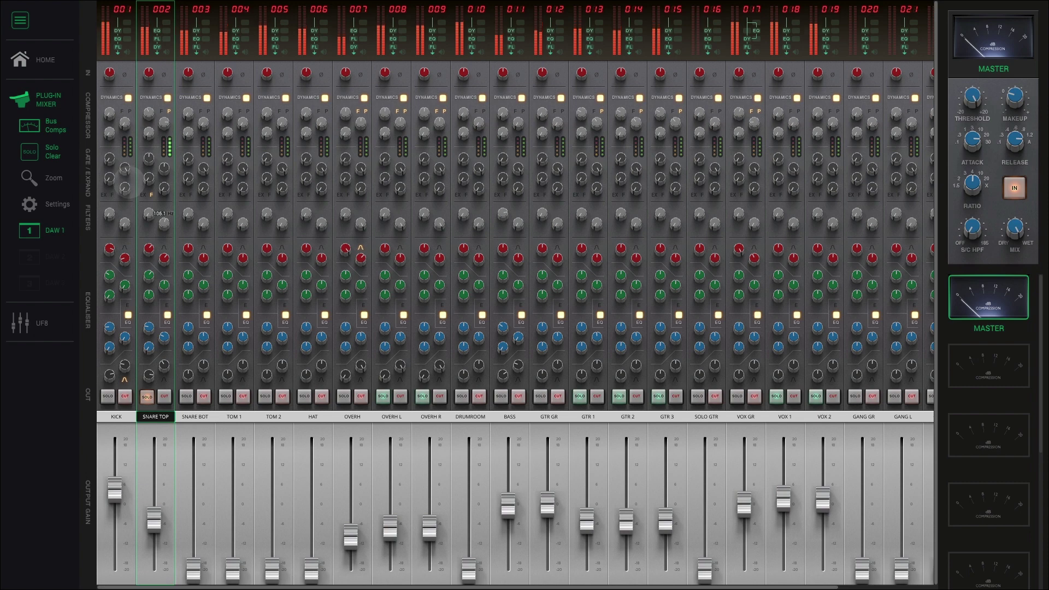
left_click(147, 397)
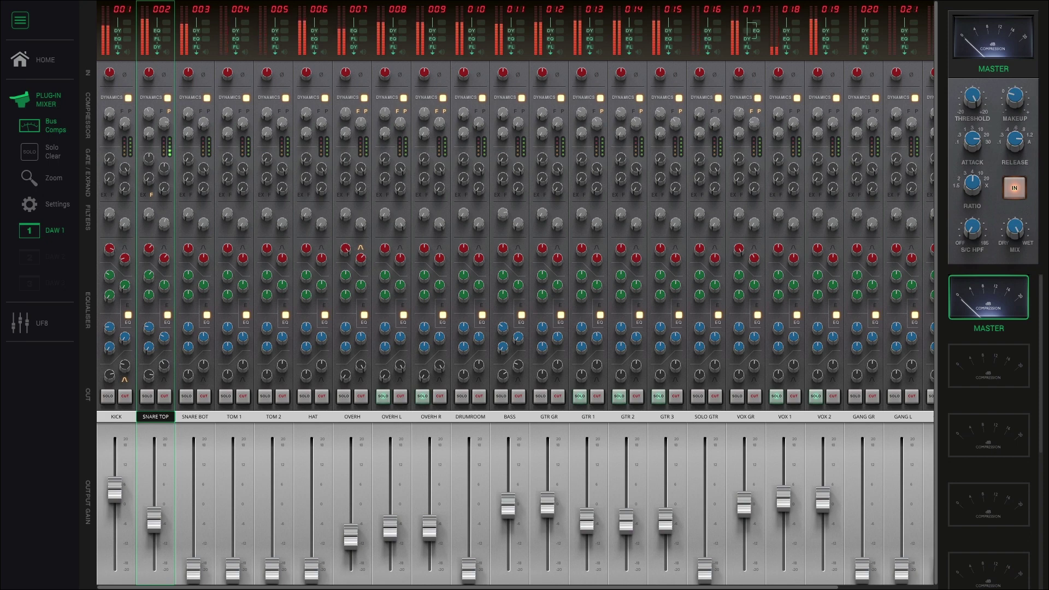
- Raise SNARE BOT's output gain fader to roughly the height of SNARE TOP's and solo the channel
left_click_drag(193, 570, 193, 510)
left_click(187, 397)
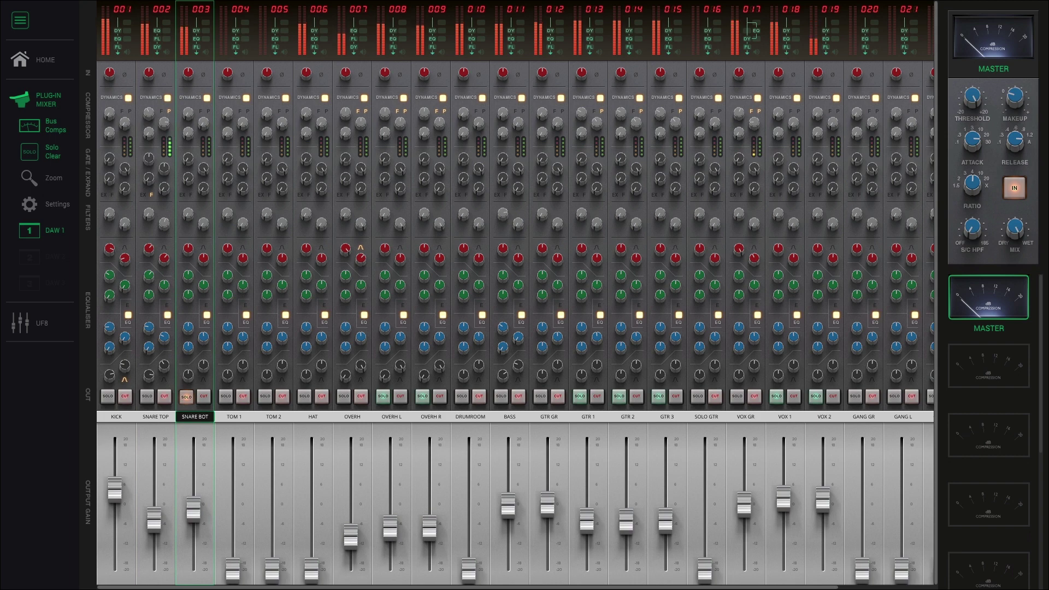
- Enable Fast Attack and Peak on SNARE BOT's compressor, adjust its ratio and threshold, and return to the full mixer overview
left_click(200, 111)
left_click(208, 111)
left_click(42, 179)
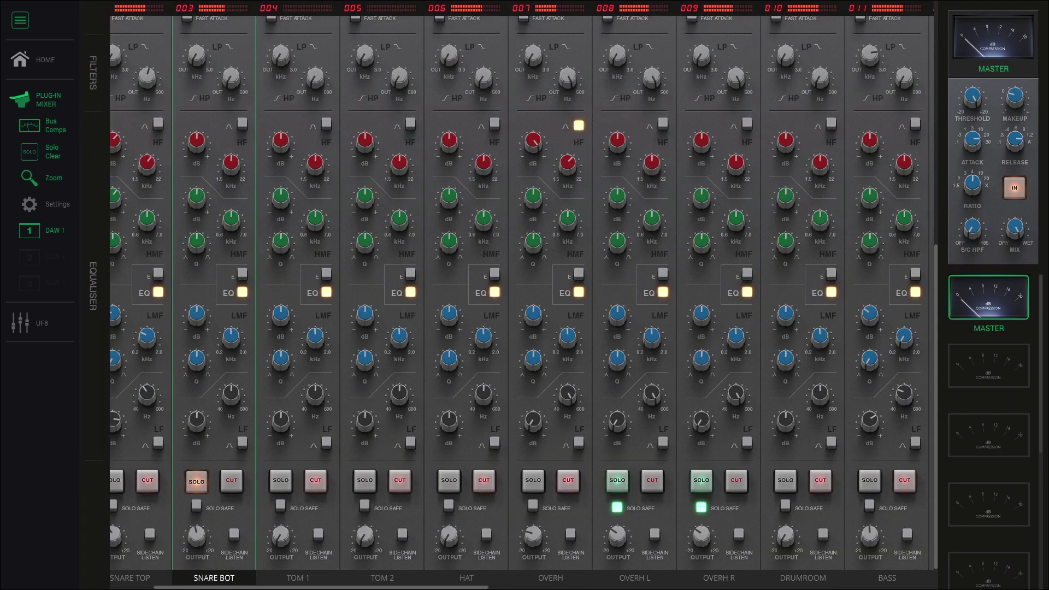
scroll(522, 295, "up", 7)
scroll(522, 295, "left", 2)
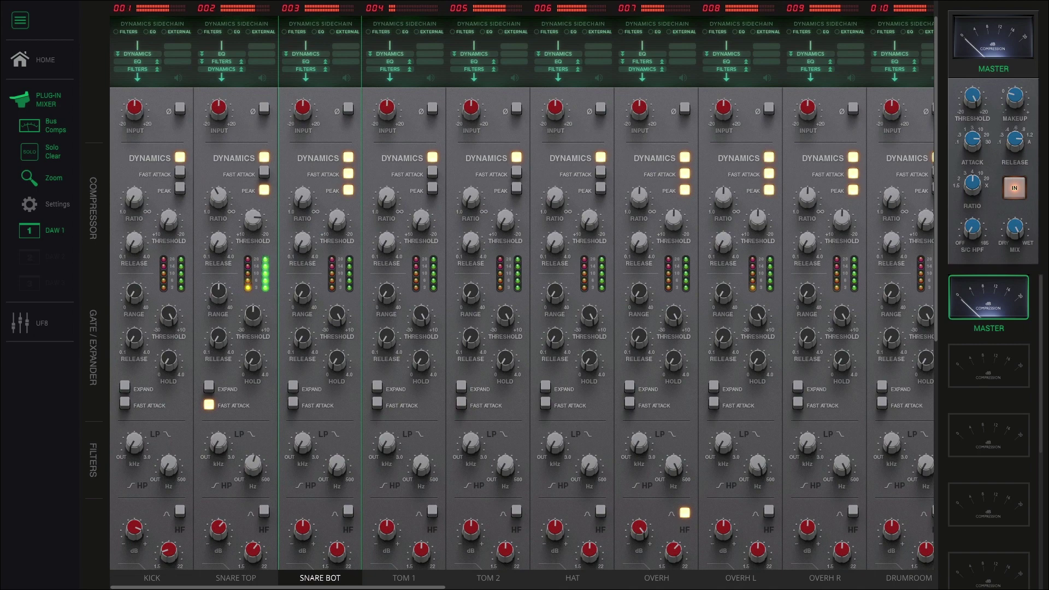
left_click_drag(303, 197, 303, 170)
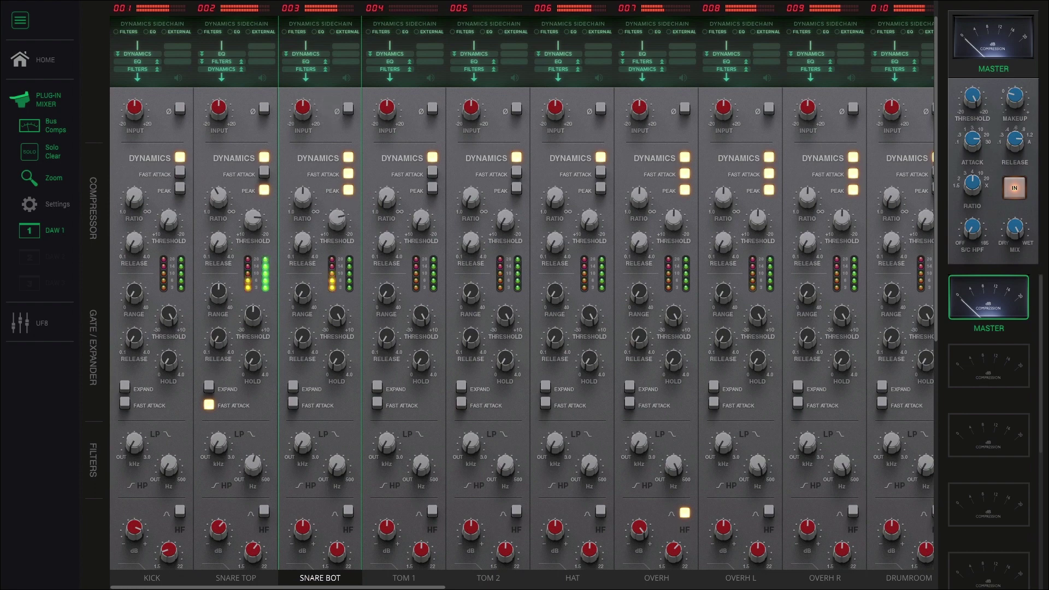
key("z")
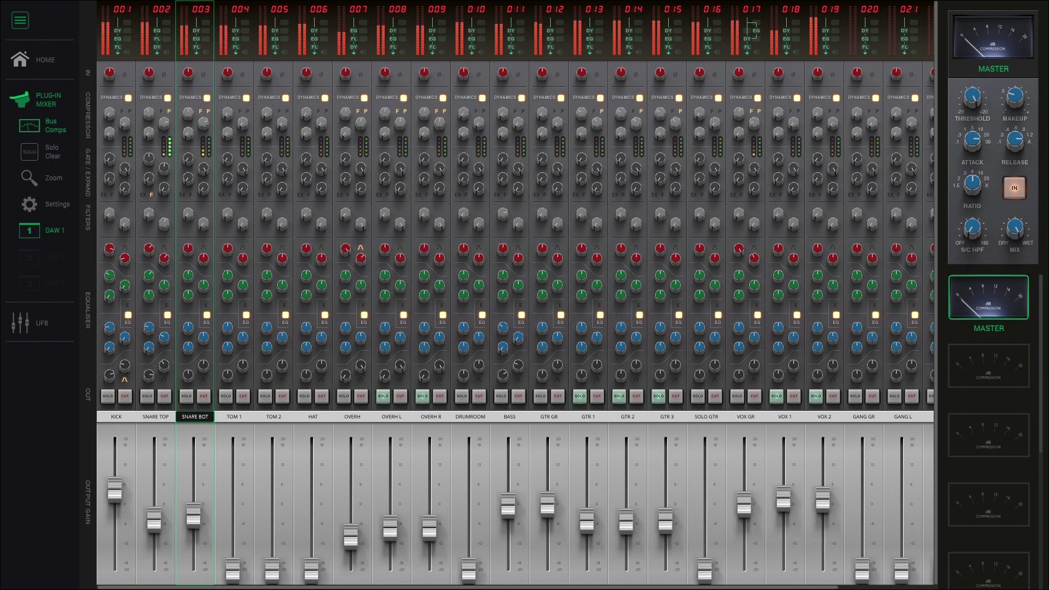
- Switch to REAPER and extend the loop selection to cover the whole song
left_click(755, 397)
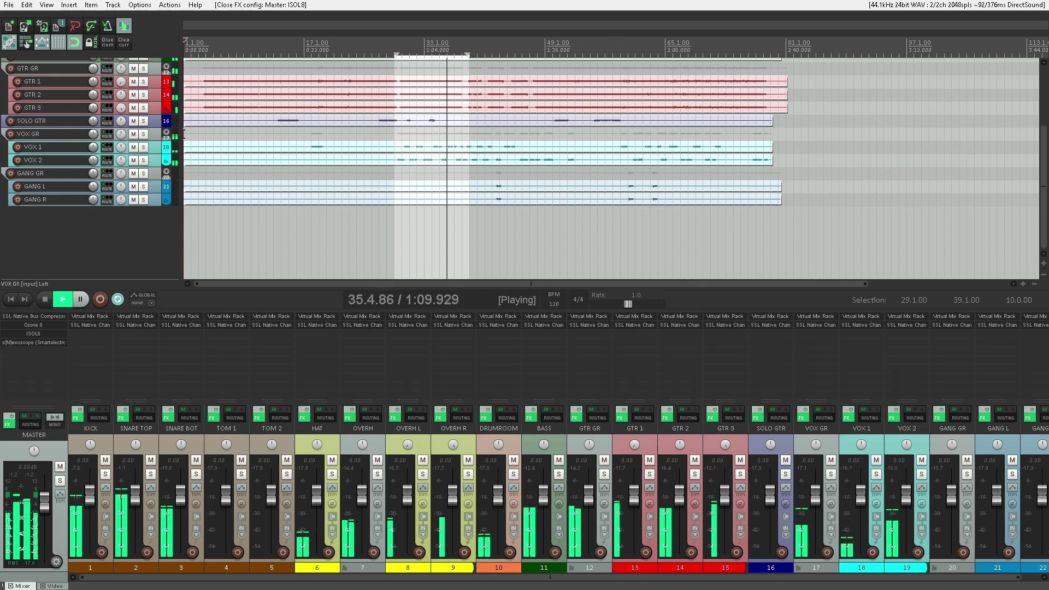
double_click(335, 48)
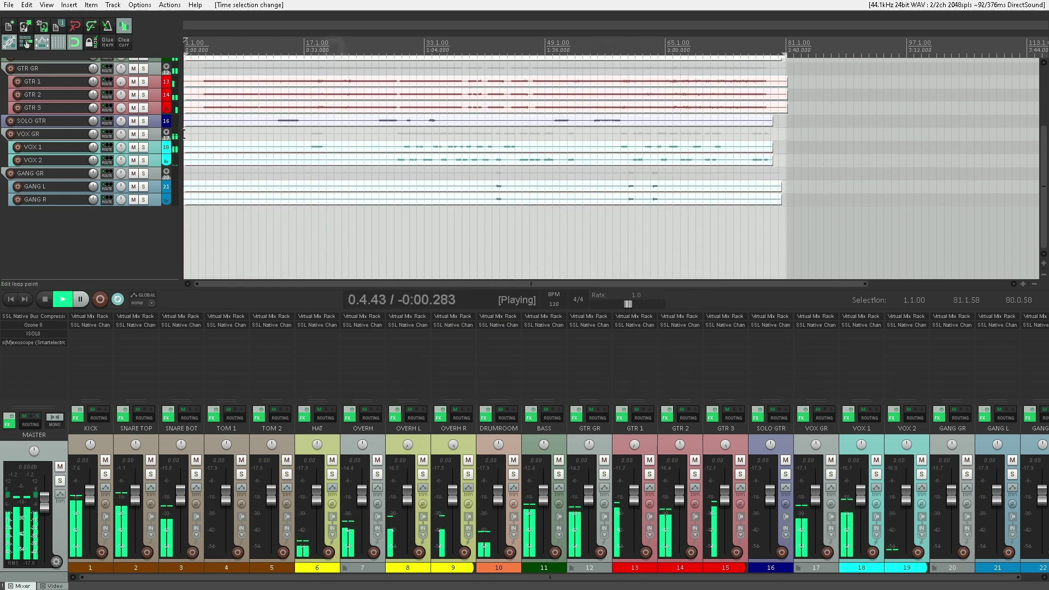
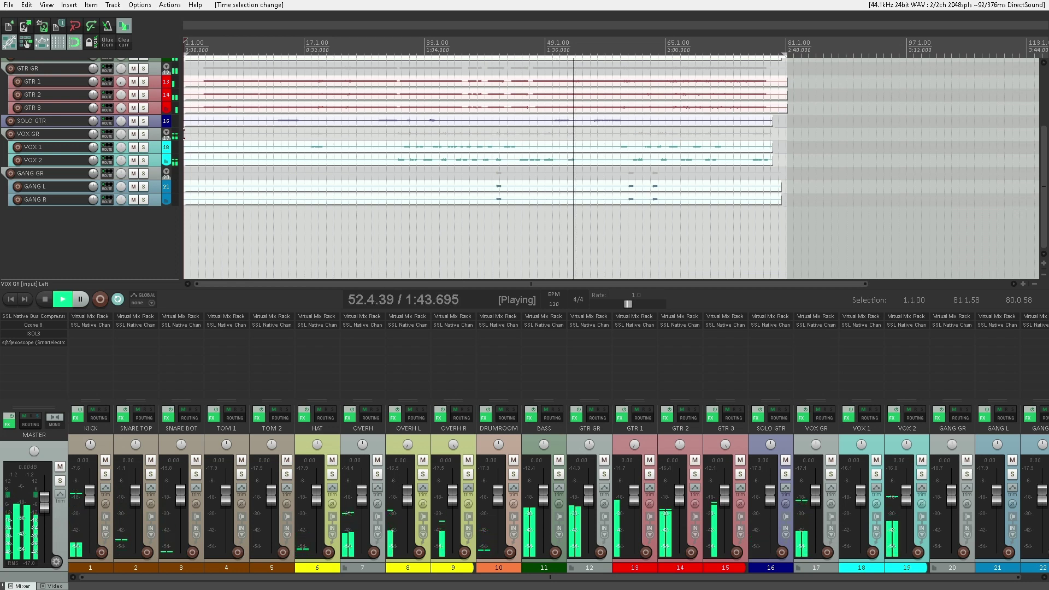
- Insert a new track directly after SNARE BOT and name it NY SNARE
left_click(181, 562)
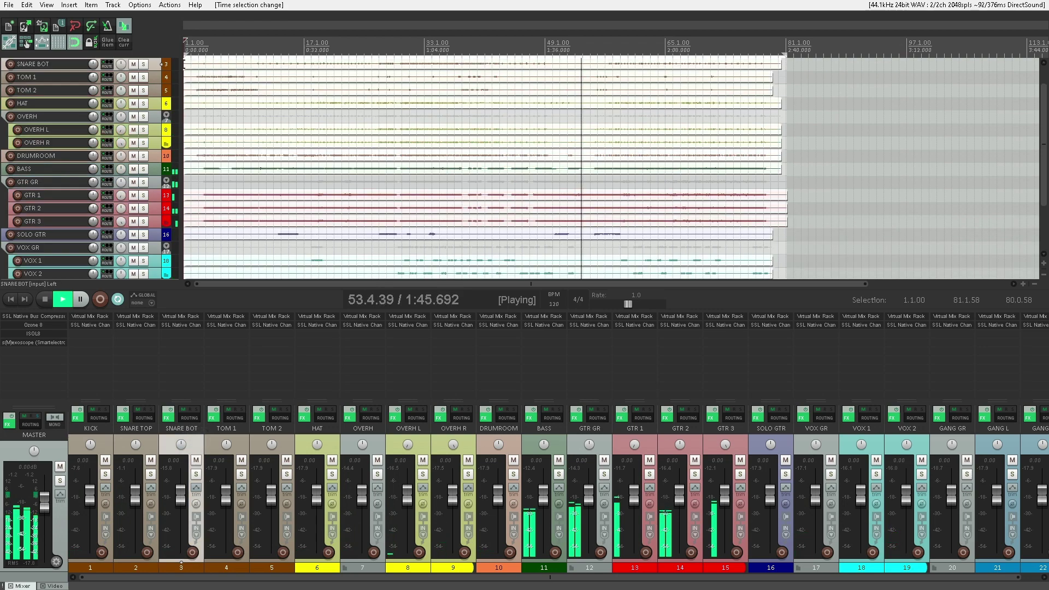
key("ctrl+t")
double_click(227, 428)
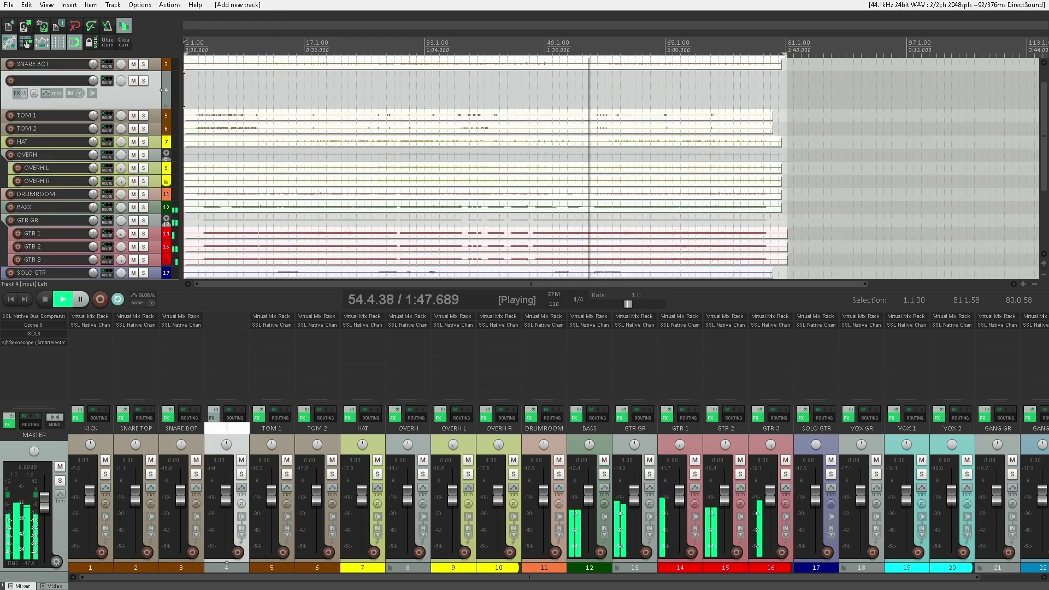
type("NY SNARE")
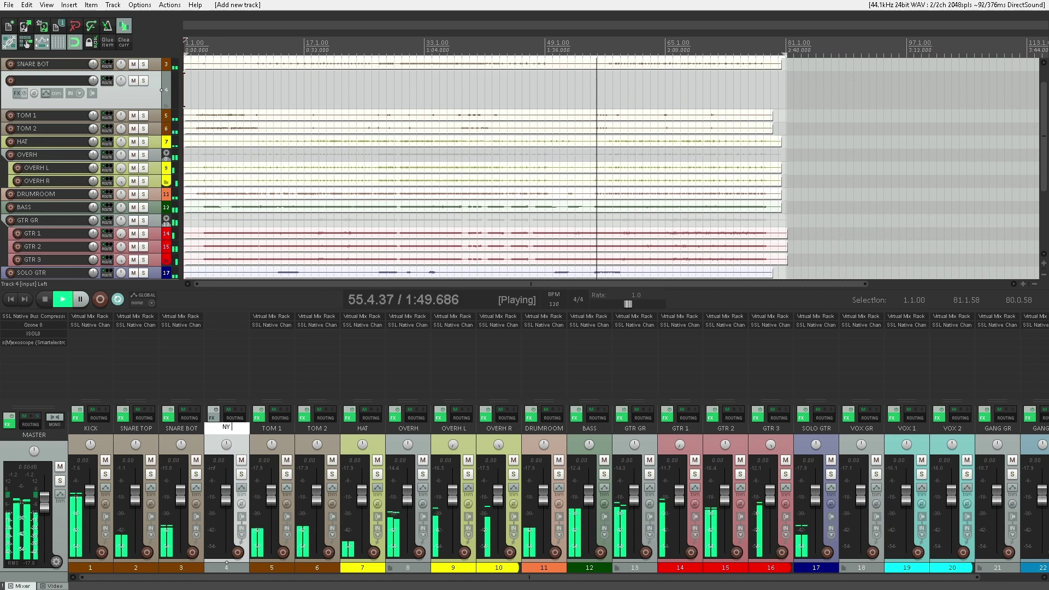
key("Return")
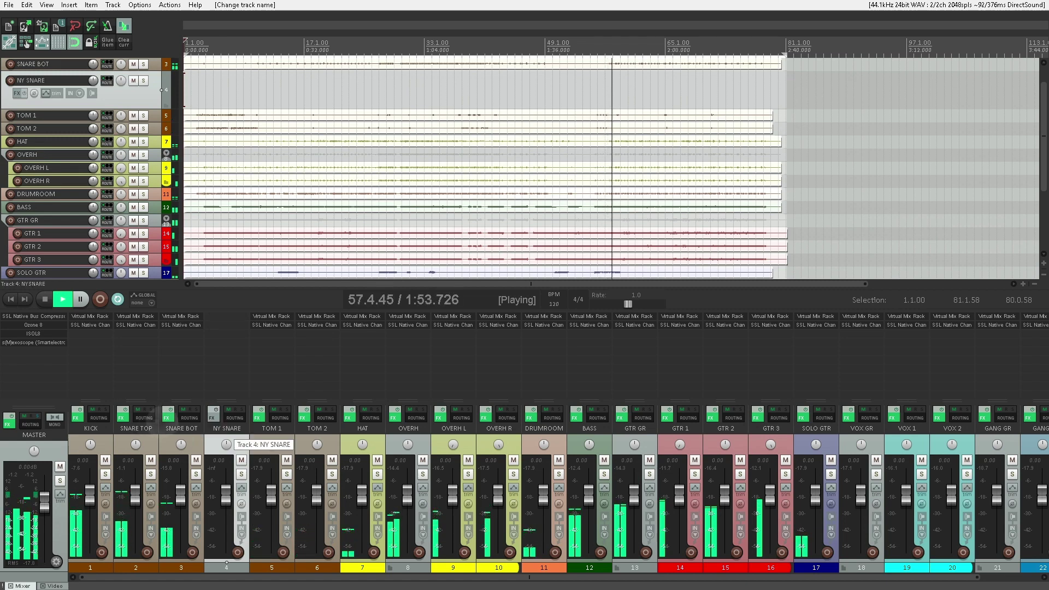
- Create a send from SNARE TOP to NY SNARE and set its mode to Pre-Fader (Post-FX)
left_click_drag(144, 418, 235, 418)
left_click(366, 452)
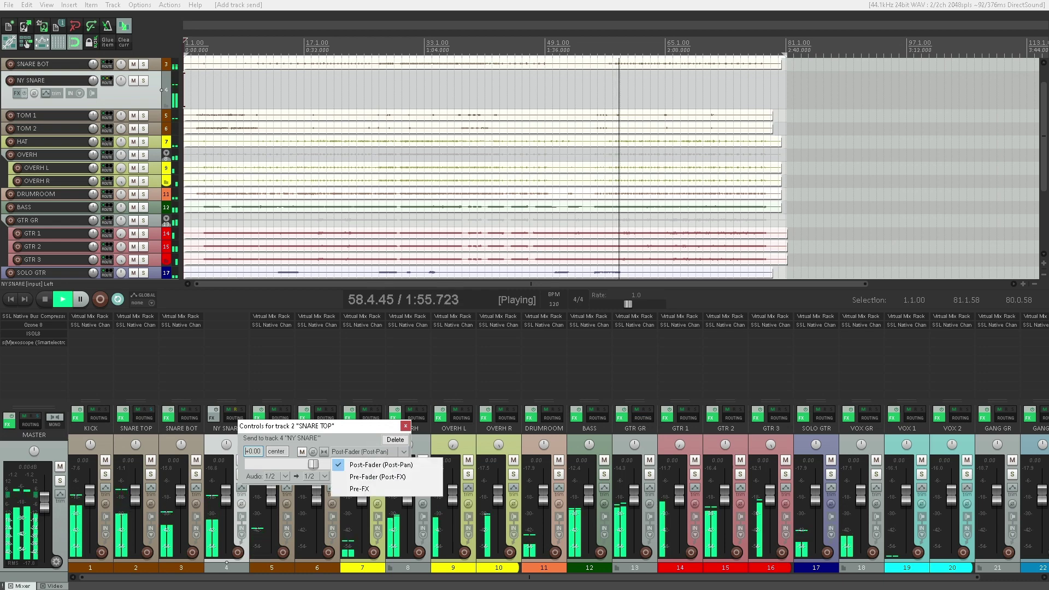
left_click(371, 475)
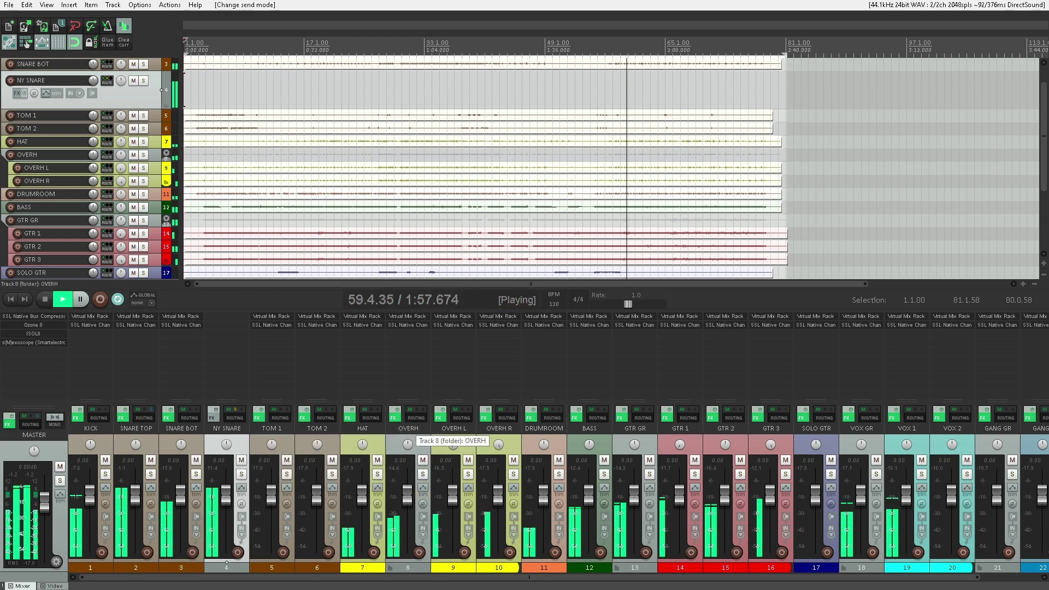
- Solo SNARE TOP and invert NY SNARE's track phase to compare the two signals
left_click(151, 474)
left_click(242, 503)
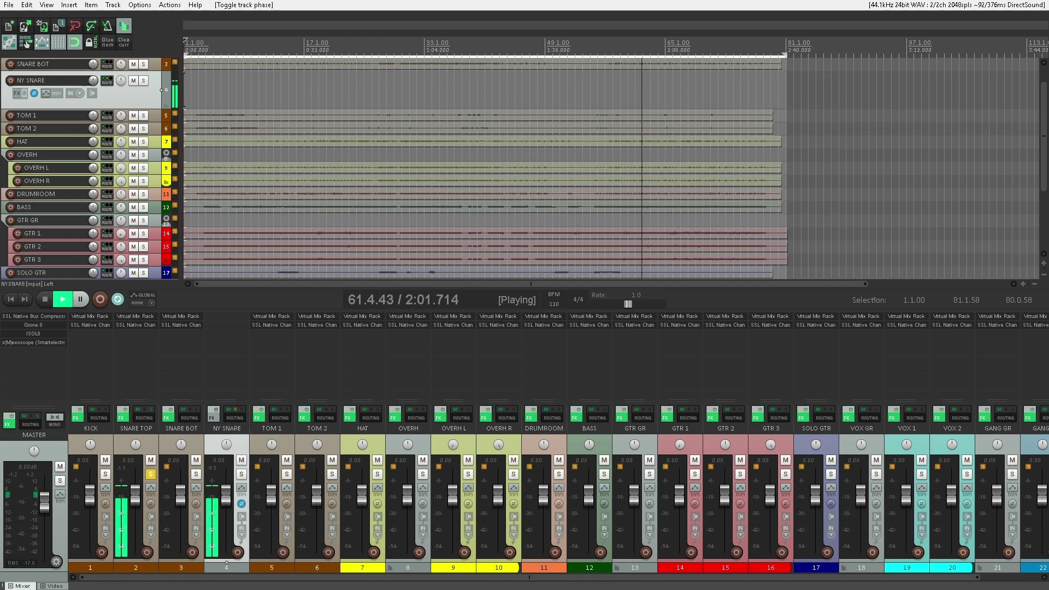
- Undo a trial copy of the Virtual Mix Rack onto NY SNARE and put the SSL Native Channel Strip there instead
left_click_drag(135, 316, 226, 317)
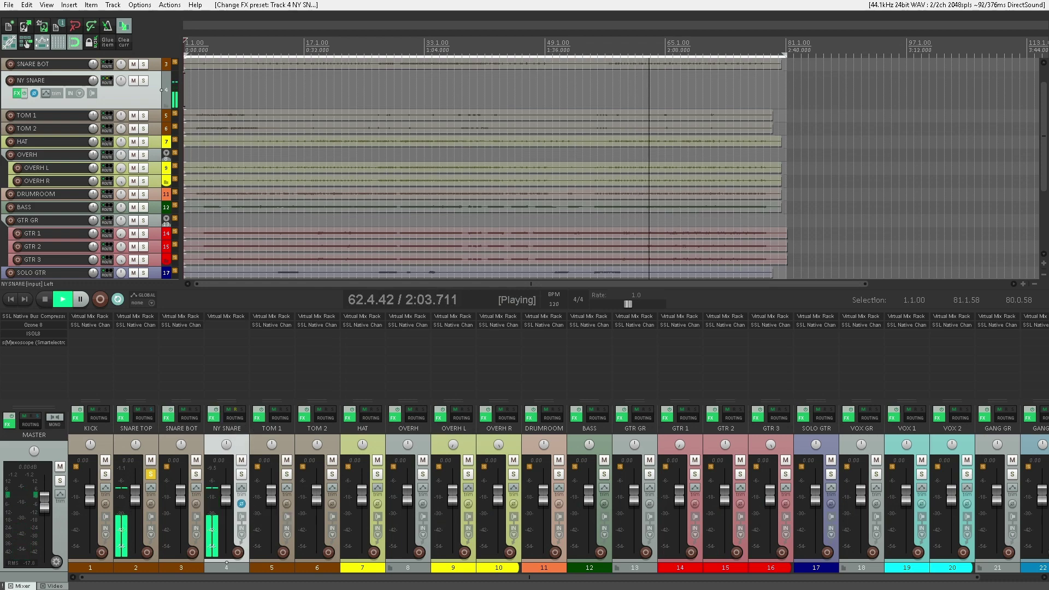
key("ctrl+z")
key("ctrl+shift+z")
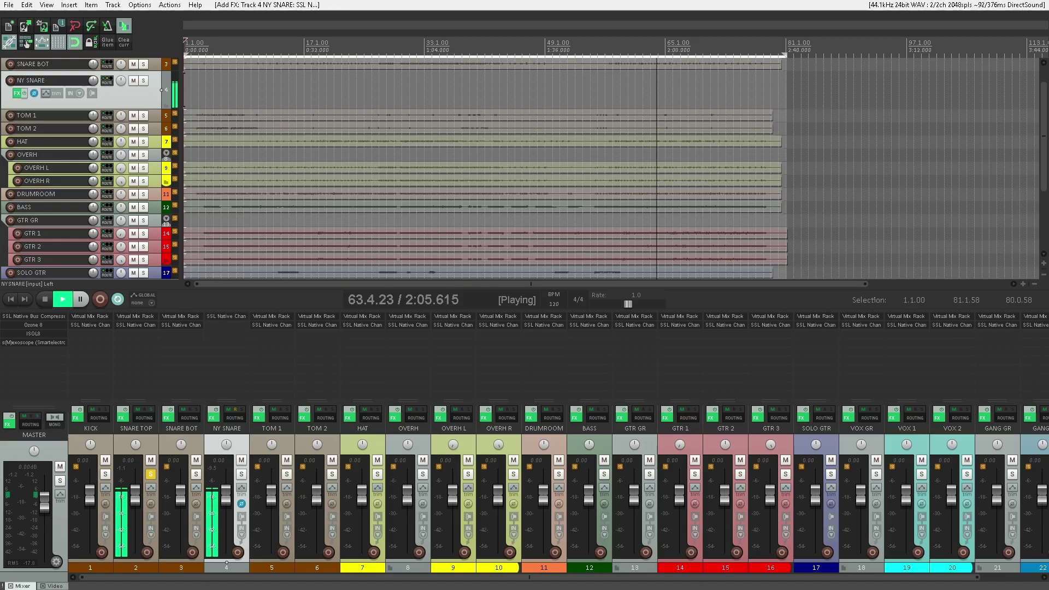
key("ctrl+shift+z")
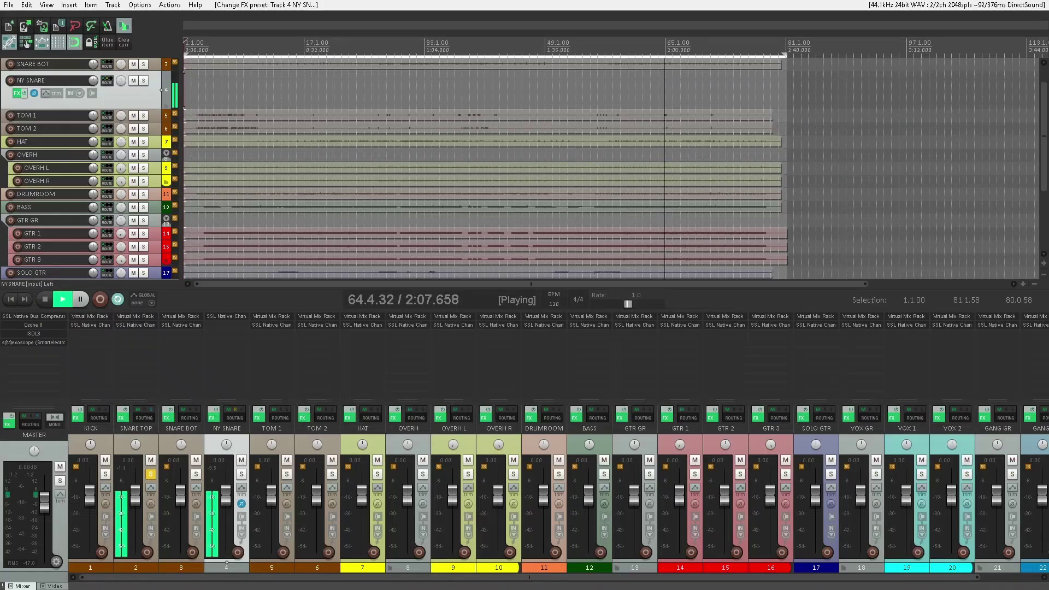
- Toggle SNARE TOP's solo, switch to the SSL Plug-in Mixer, solo NY SNARE and invert its input phase
left_click(151, 474)
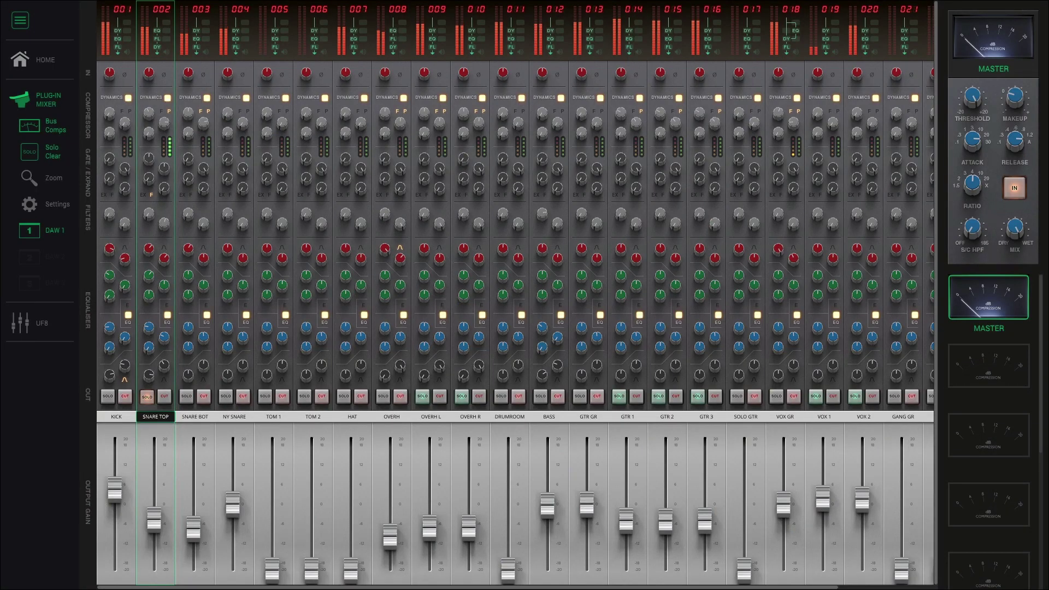
left_click(226, 398)
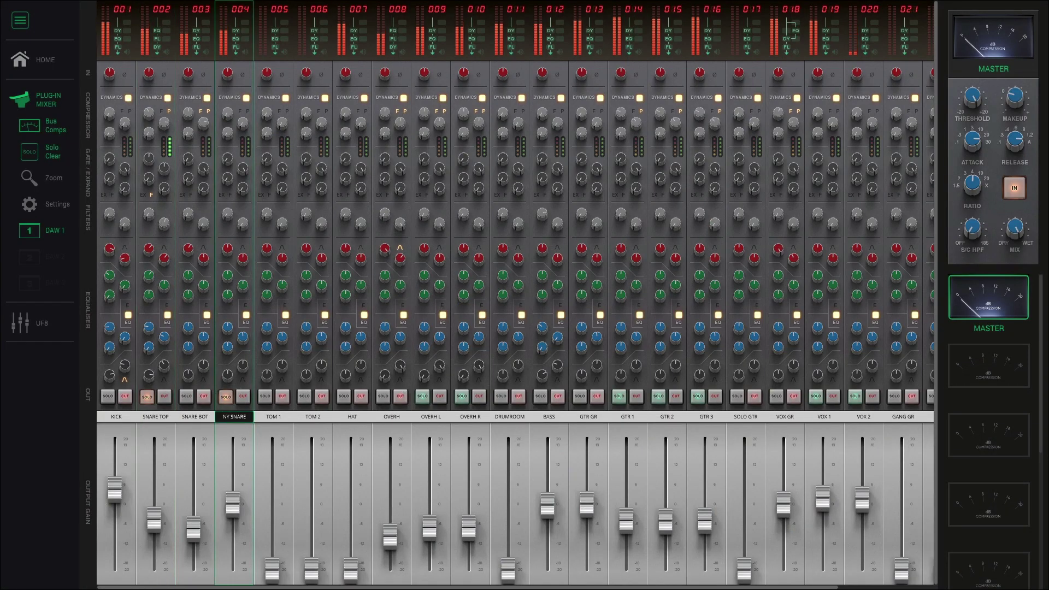
left_click(242, 74)
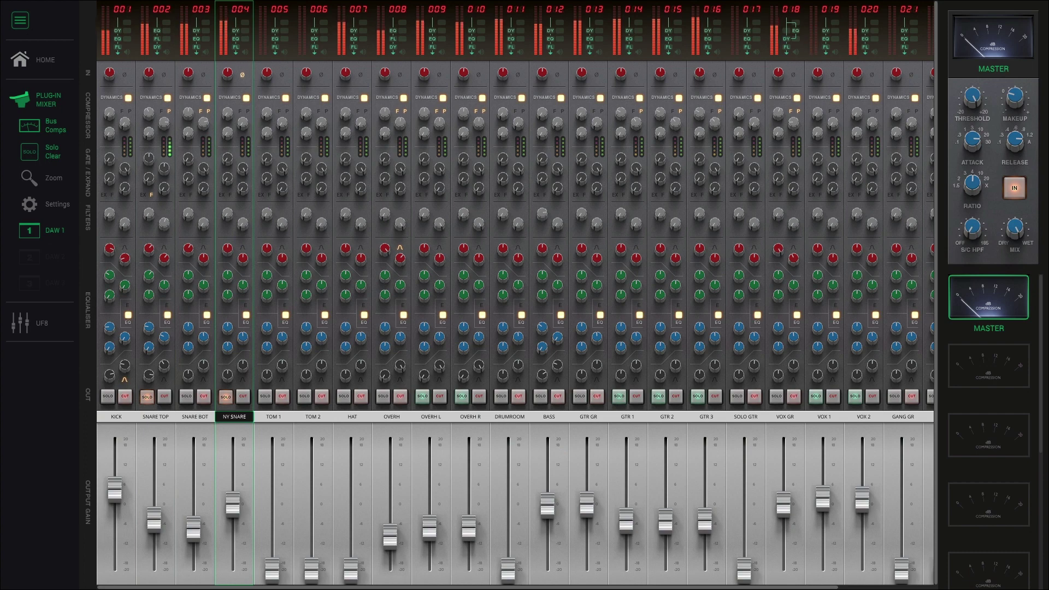
- Zoom into the NY SNARE channel's dynamics section and enable the compressor's Peak mode
left_click(46, 179)
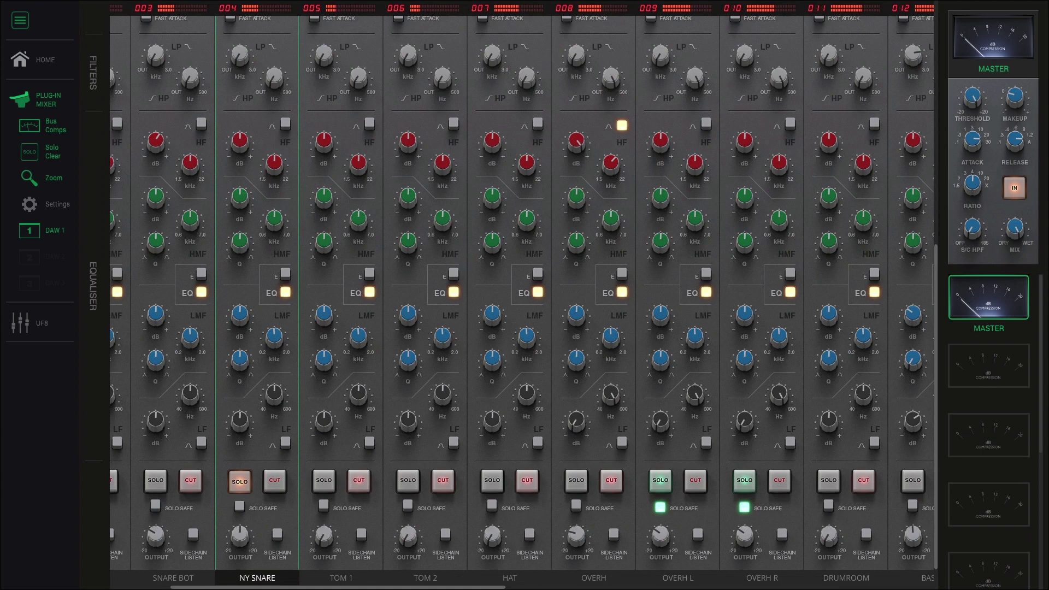
scroll(522, 292, "up", 7)
scroll(523, 293, "left", 2)
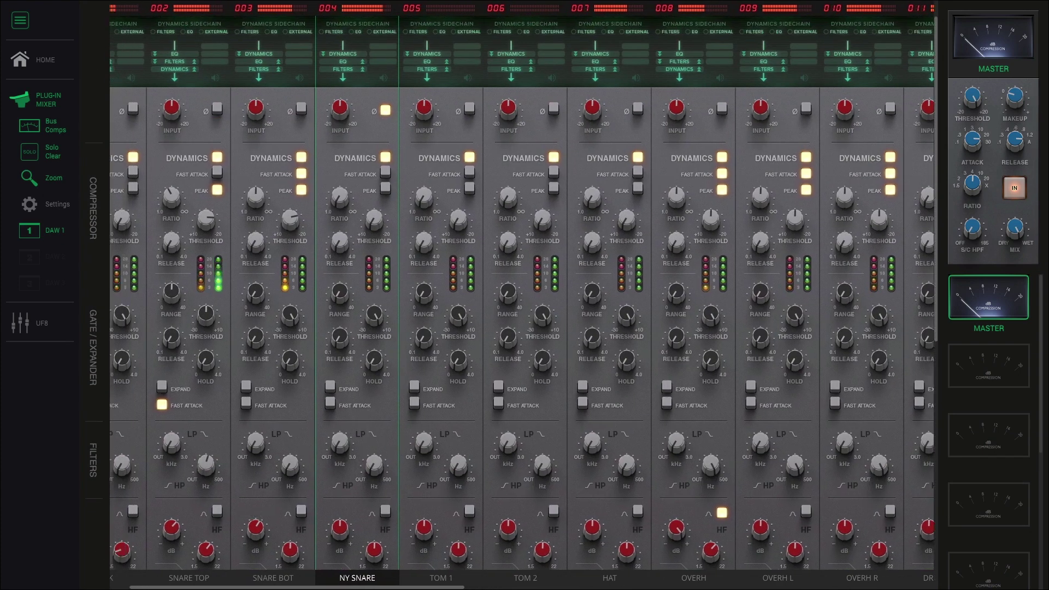
left_click(385, 189)
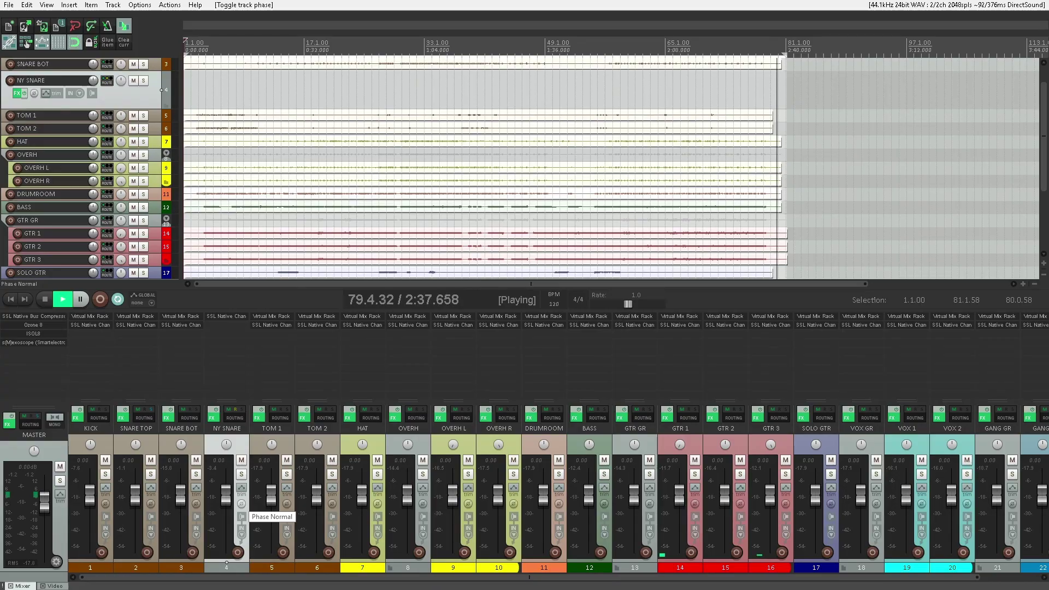
- Check the Plug-in Mixer overview, return to REAPER and move playback to about bar 13
key("alt+Tab")
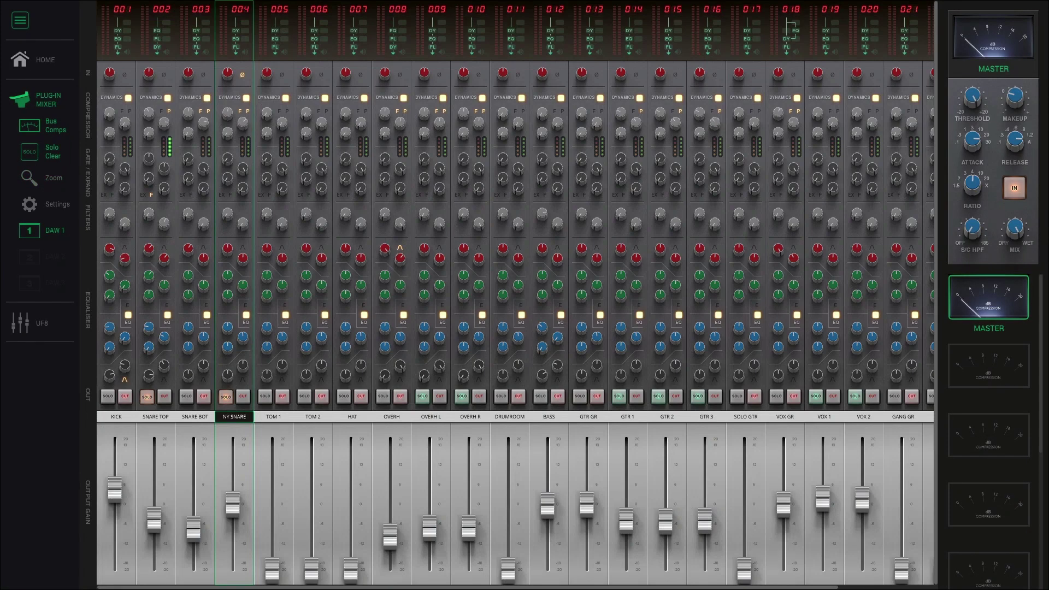
key("alt+Tab")
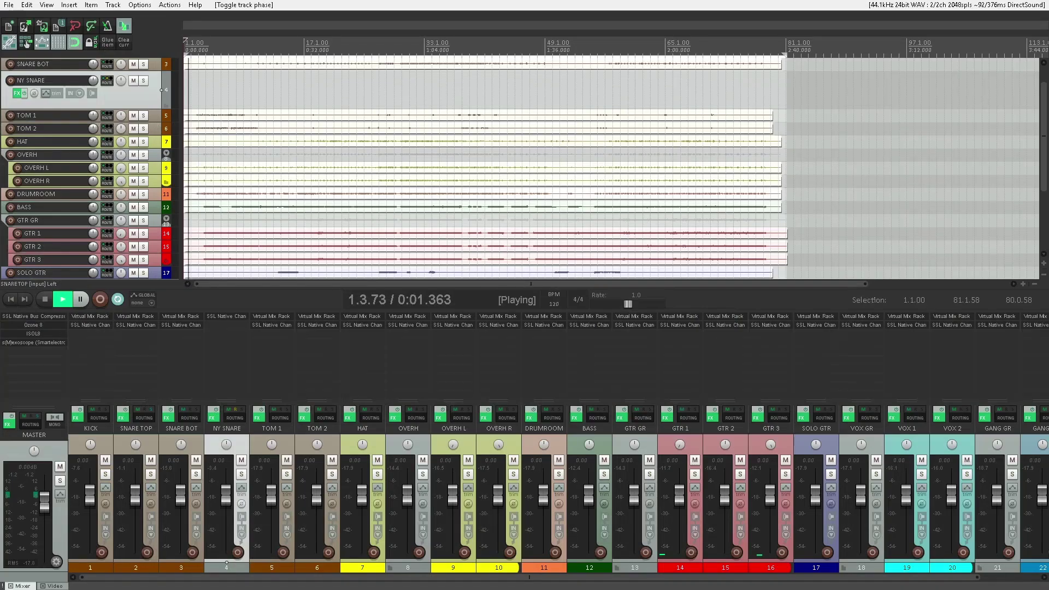
left_click(273, 46)
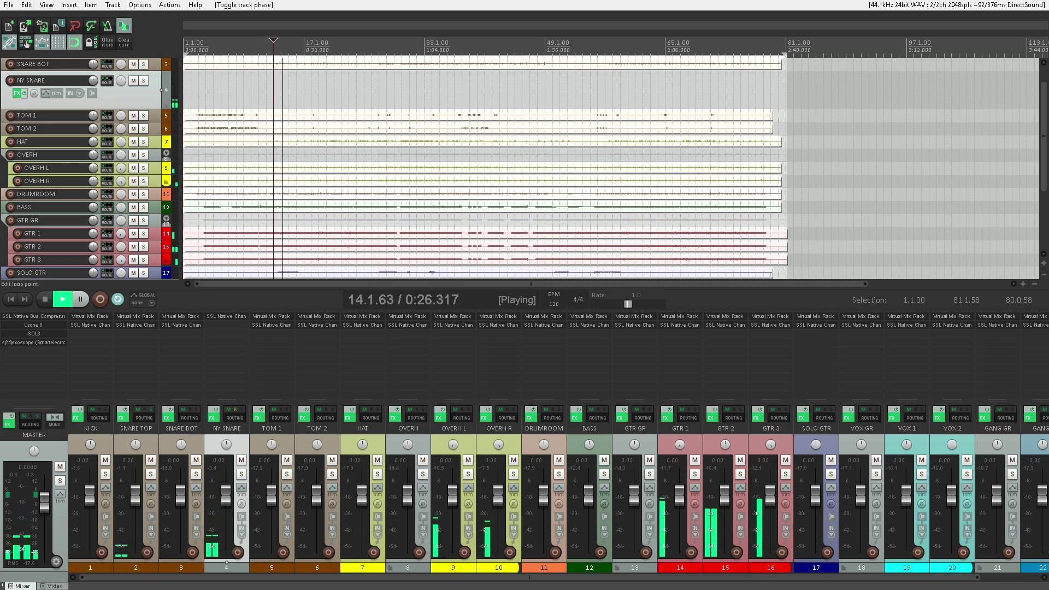
- Lower the SNARE TOP and NY SNARE volume faders together to -8.32 dB and toggle NY SNARE's solo in the SSL Plug-in Mixer
scroll(175, 109, "up", 1)
mouse_move(225, 495)
left_mouse_down()
mouse_move(226, 533)
mouse_move(226, 508)
left_mouse_up()
key("alt+Tab")
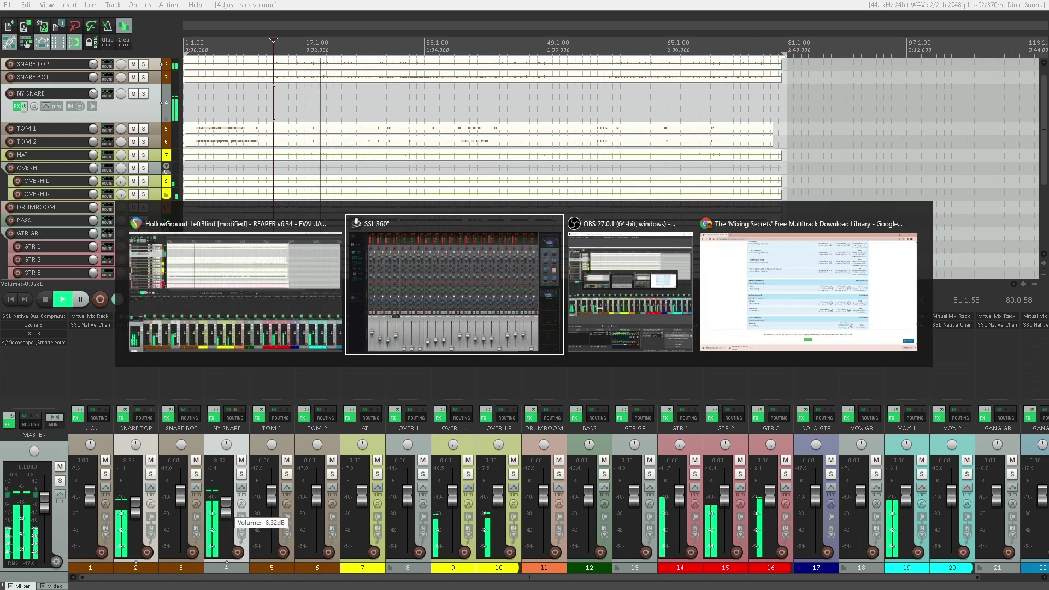
left_click(226, 396)
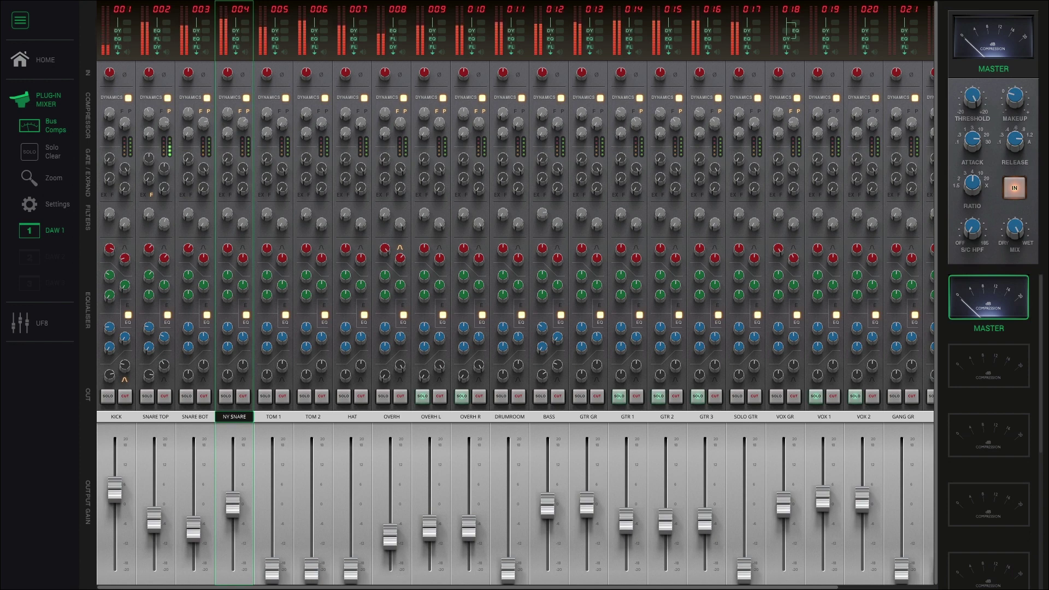
key("alt+Tab")
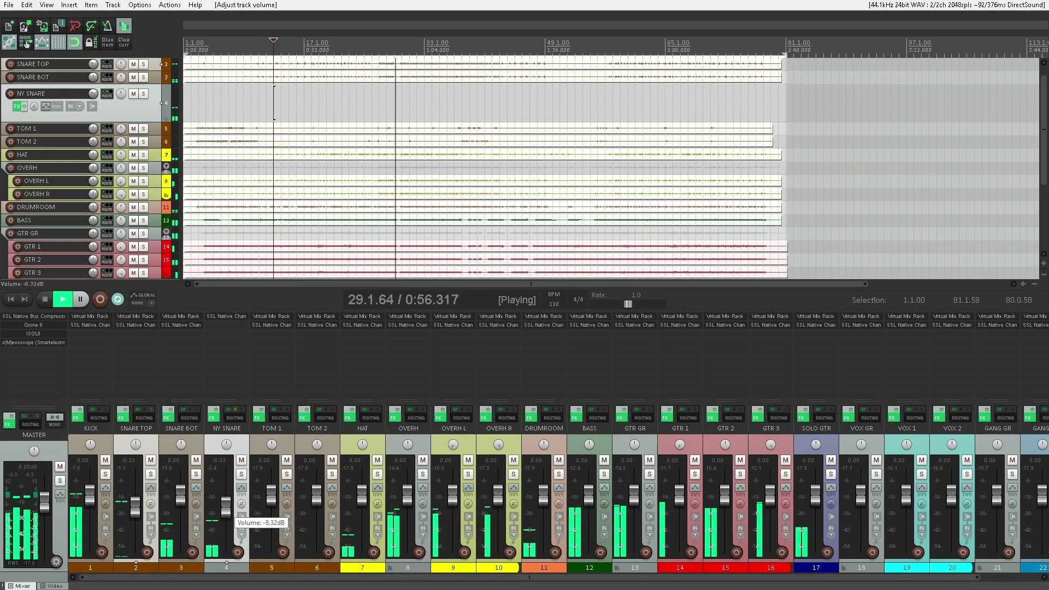
- Audition the mix through the master's ISOL8 by soloing the HF, HMF, MF and LMF bands one by one, and close the plug-in
key("alt+Tab")
left_click(269, 210)
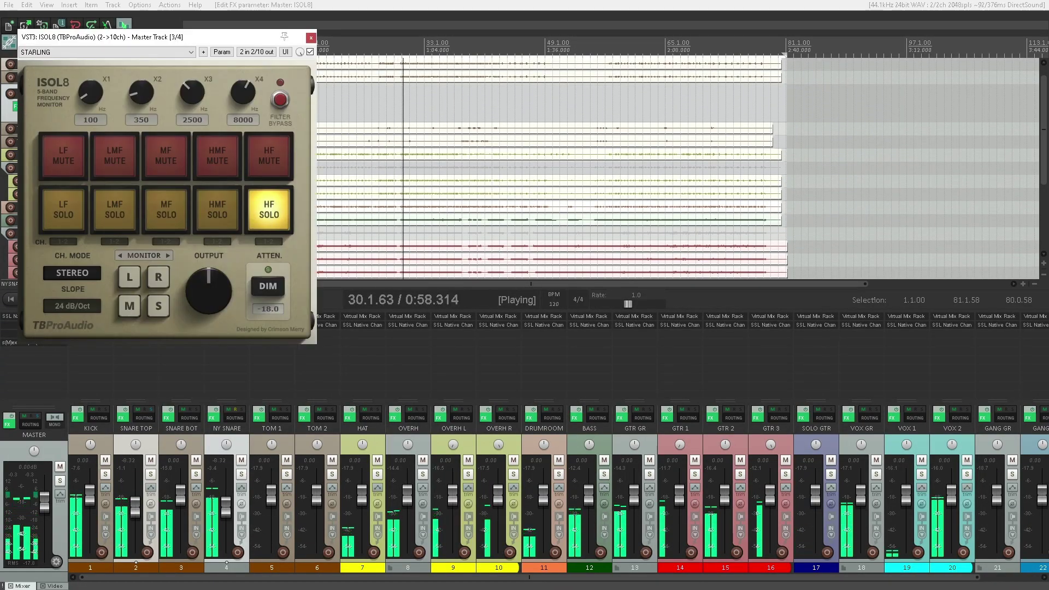
left_click(217, 209)
left_click(269, 209)
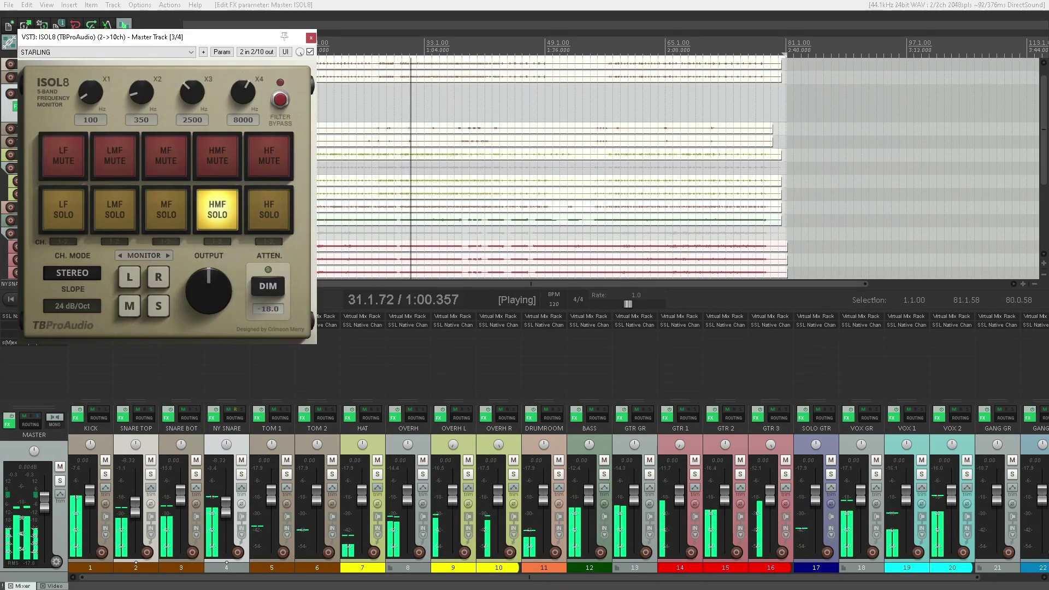
left_click(166, 209)
left_click(217, 210)
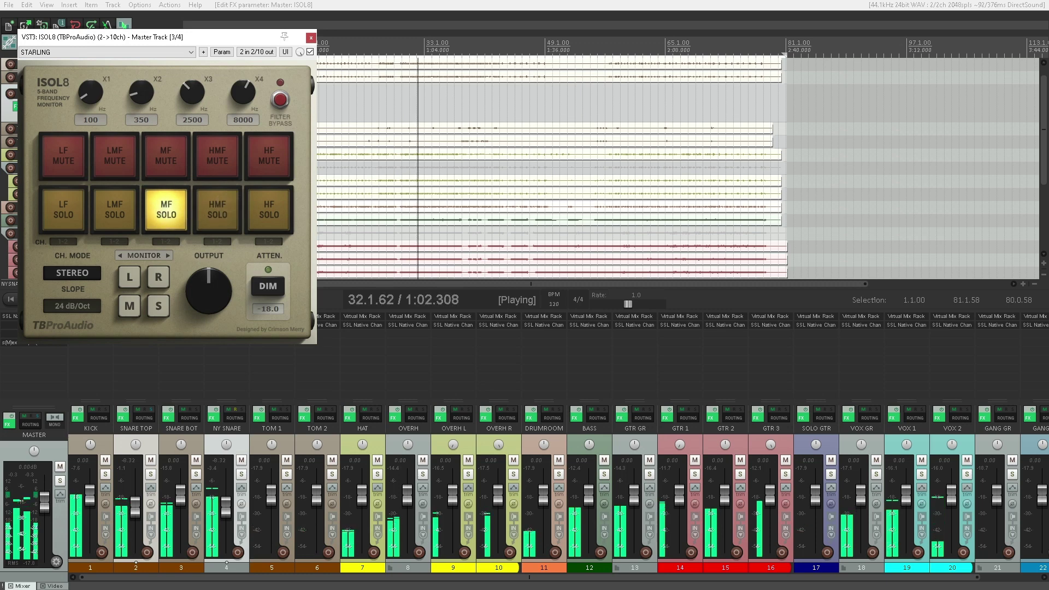
left_click(115, 209)
left_click(167, 209)
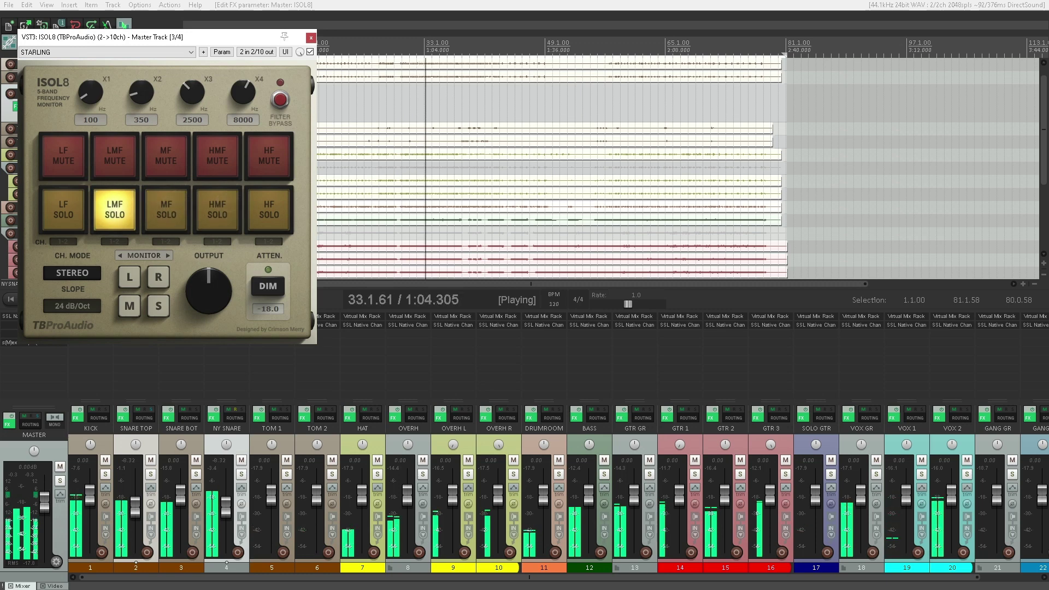
left_click(114, 210)
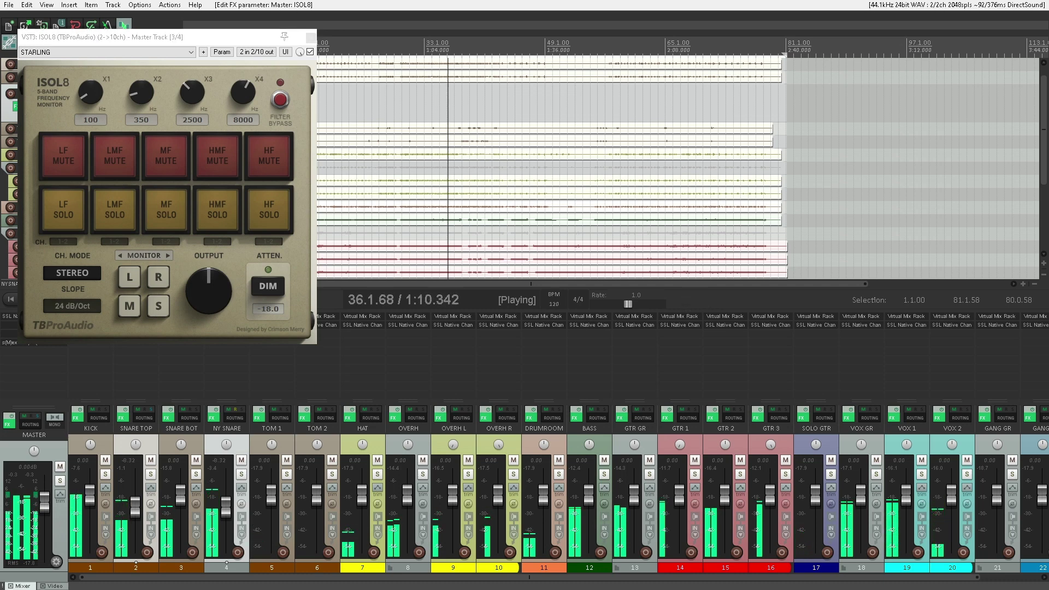
left_click(311, 36)
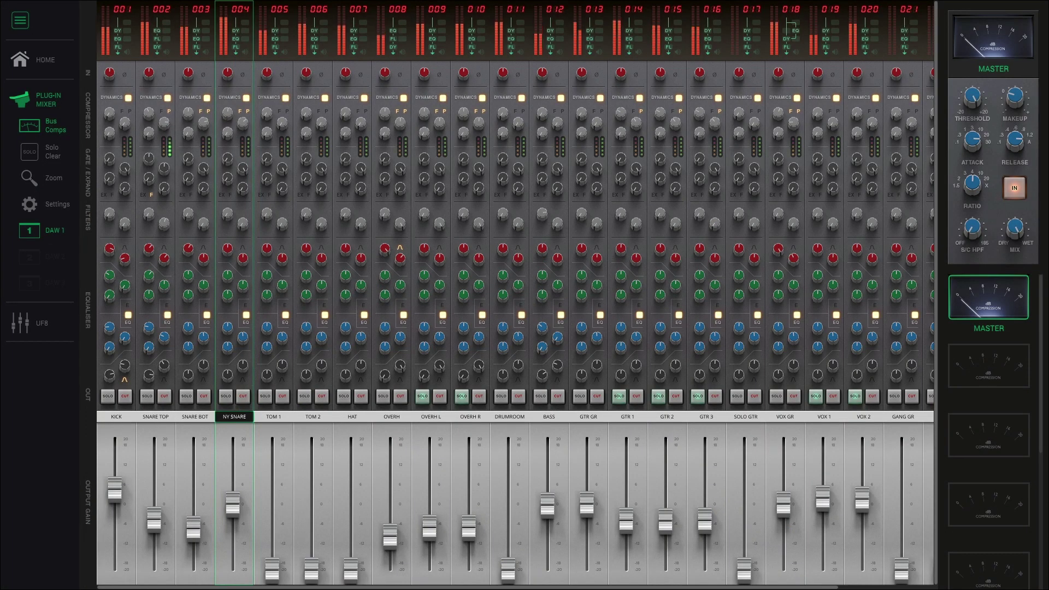
- Temporarily cut the GTR GR and VOX GR channels in the SSL Plug-in Mixer to listen without them, and restore both
left_click(597, 397)
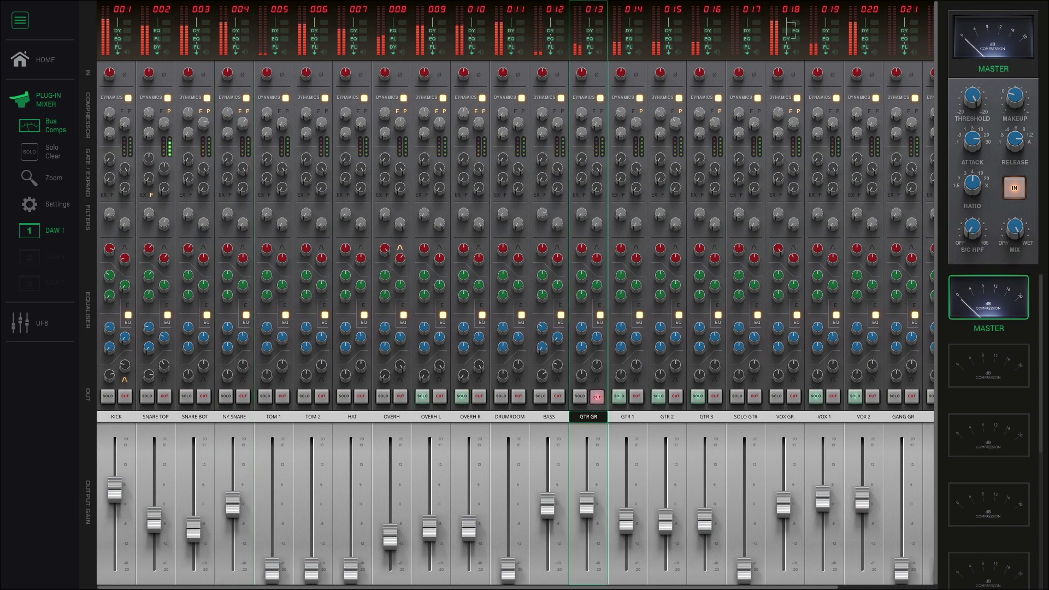
left_click(794, 398)
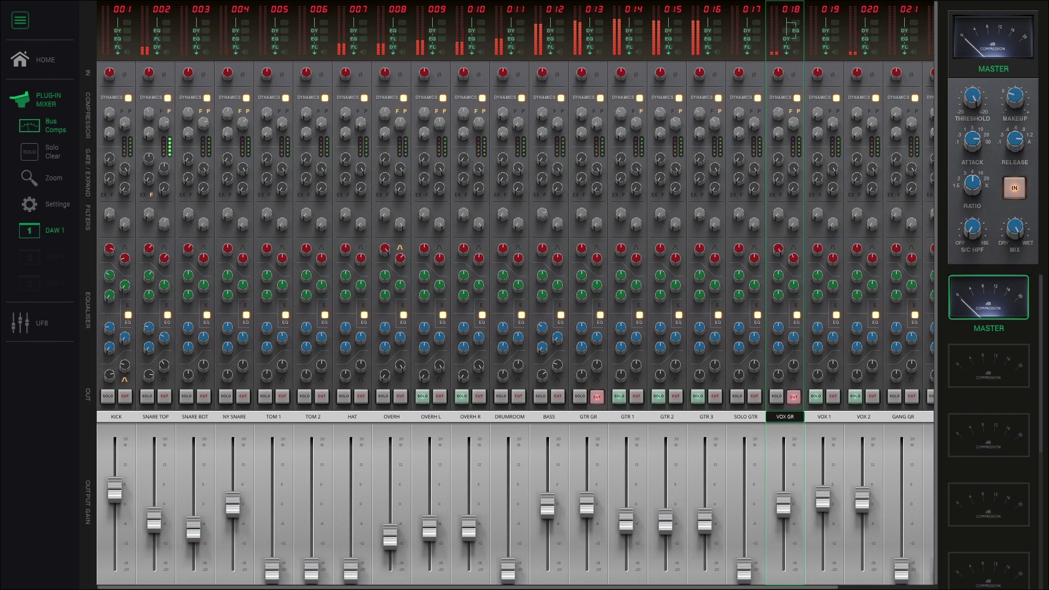
left_click(597, 396)
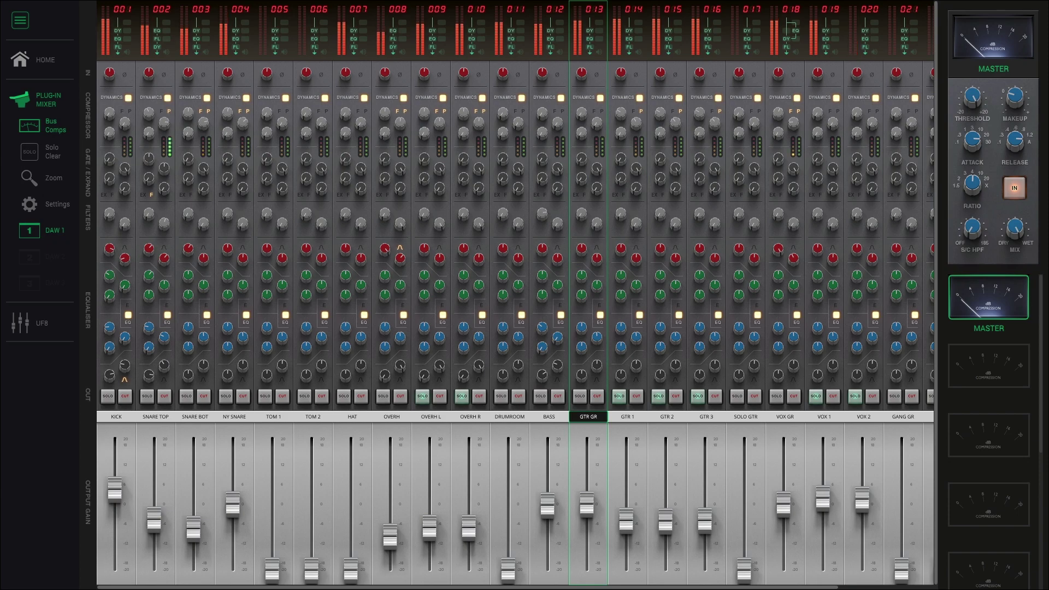
- Switch to REAPER, enlarge the TOM 1 track, set a time selection from bar 4 to bar 9 and pan TOM 1 31% left
key("alt+Tab")
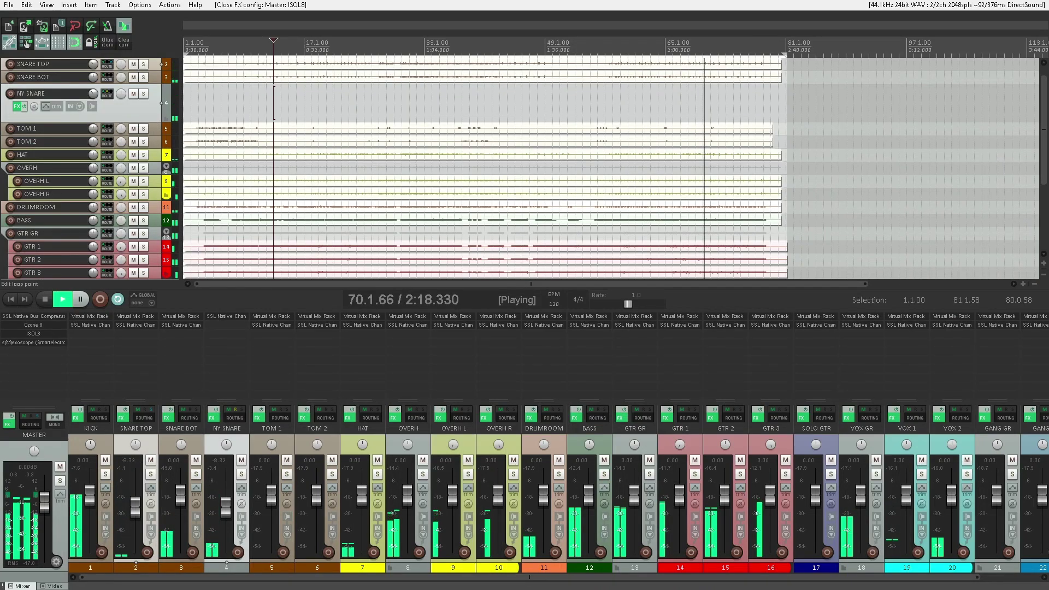
left_click(272, 568)
double_click(271, 567)
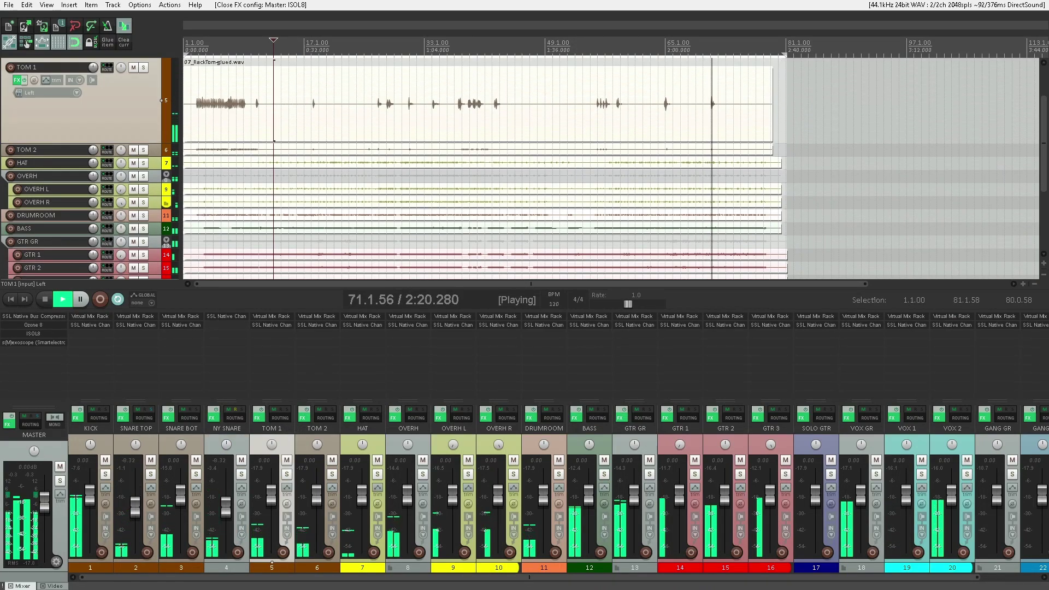
left_click_drag(206, 50, 244, 50)
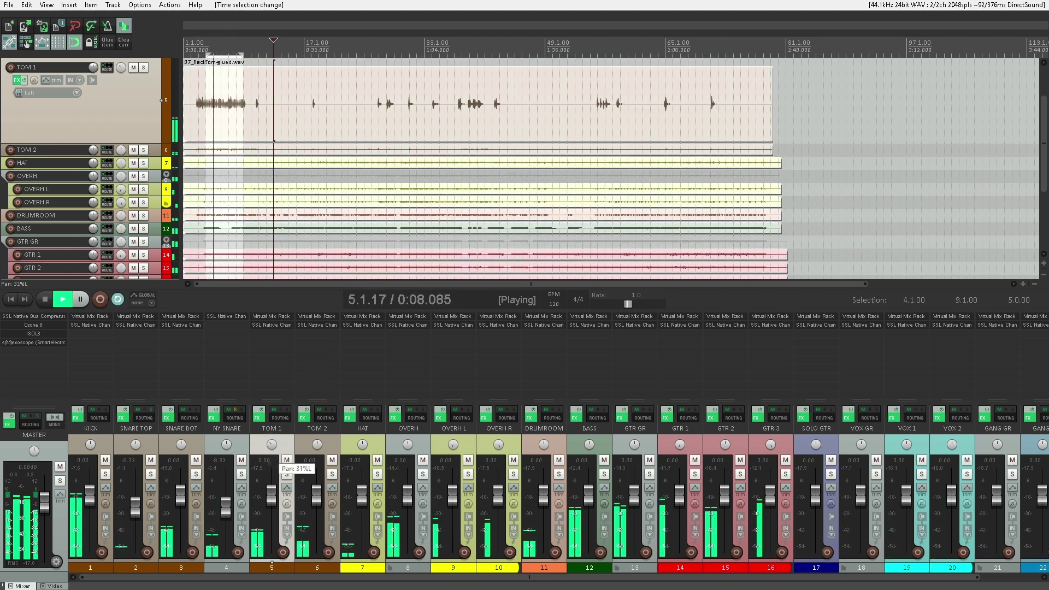
key("alt+Tab")
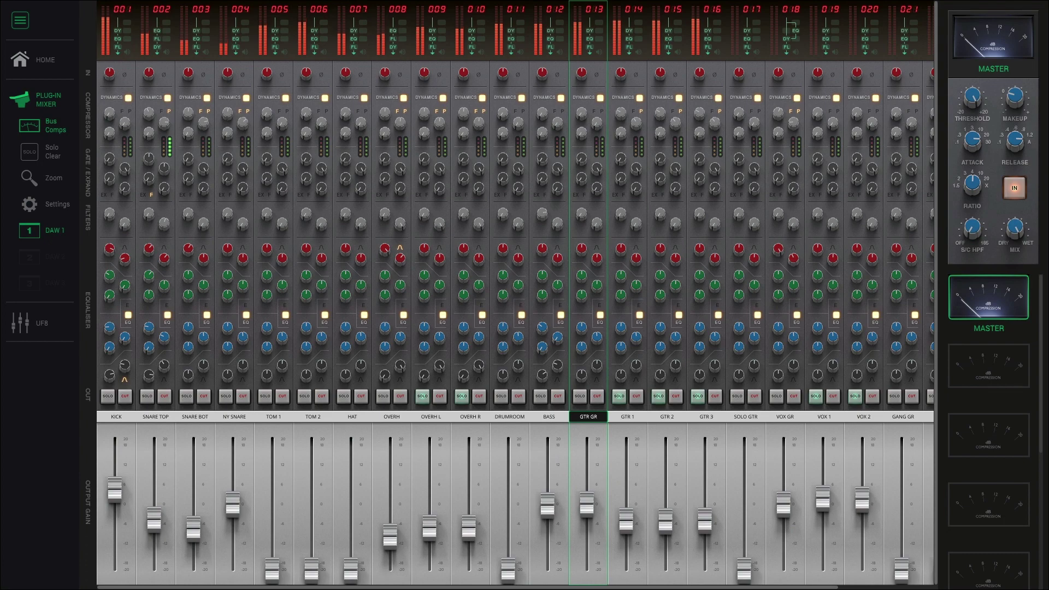
key("alt+Tab")
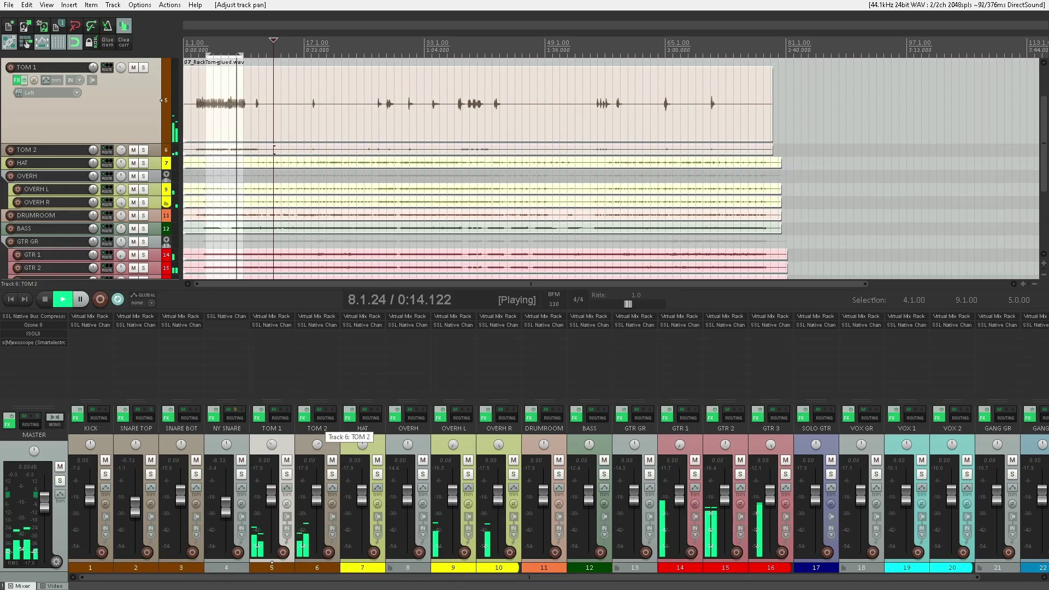
- Return to the SSL Plug-in Mixer, zoom into TOM 1's dynamics section and adjust its compressor ratio
key("alt+Tab")
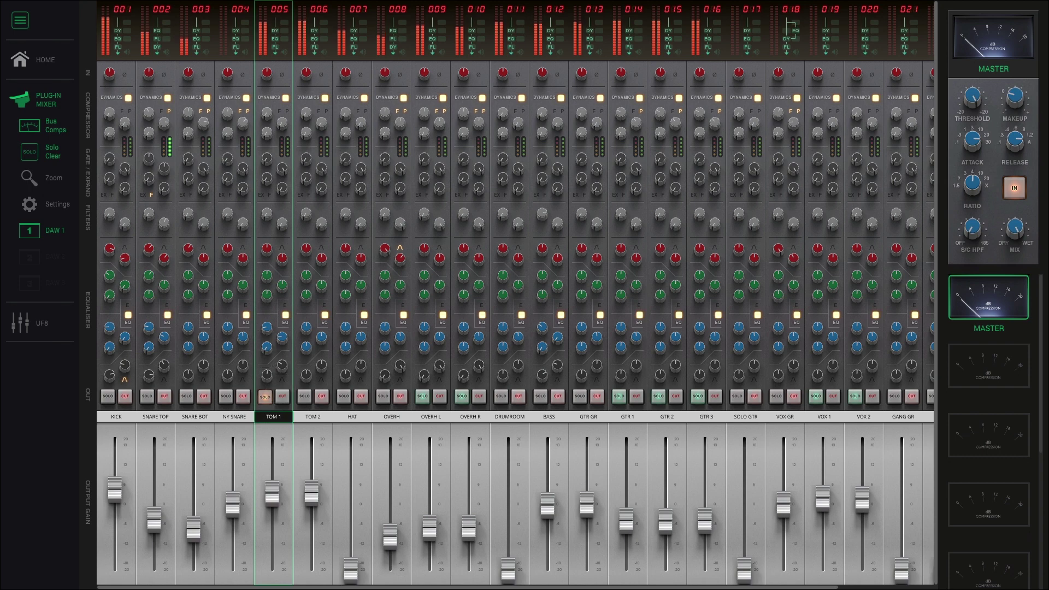
key("z")
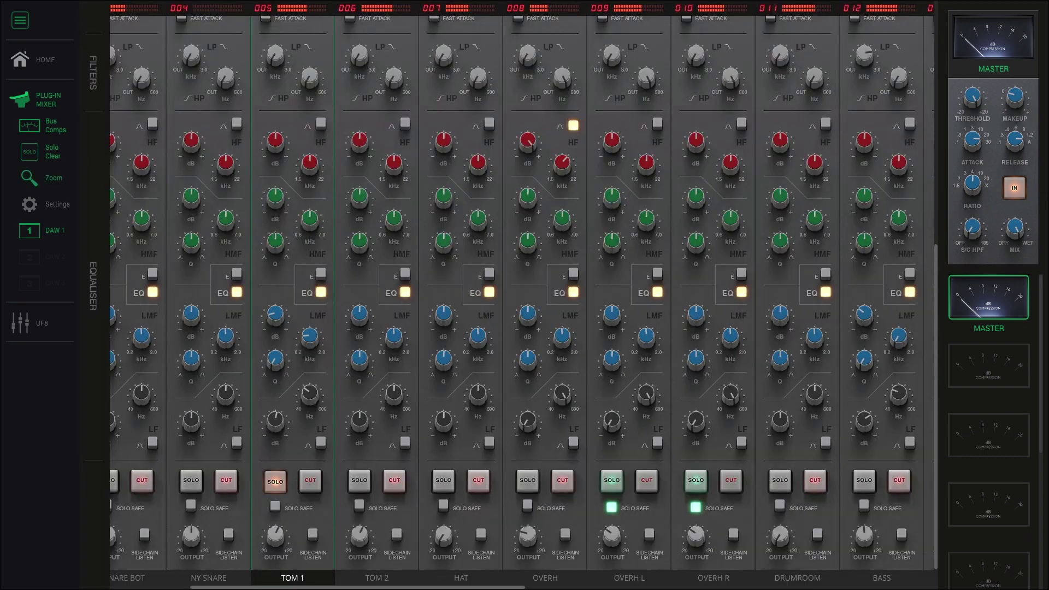
scroll(282, 543, "up", 7)
scroll(282, 542, "left", 1)
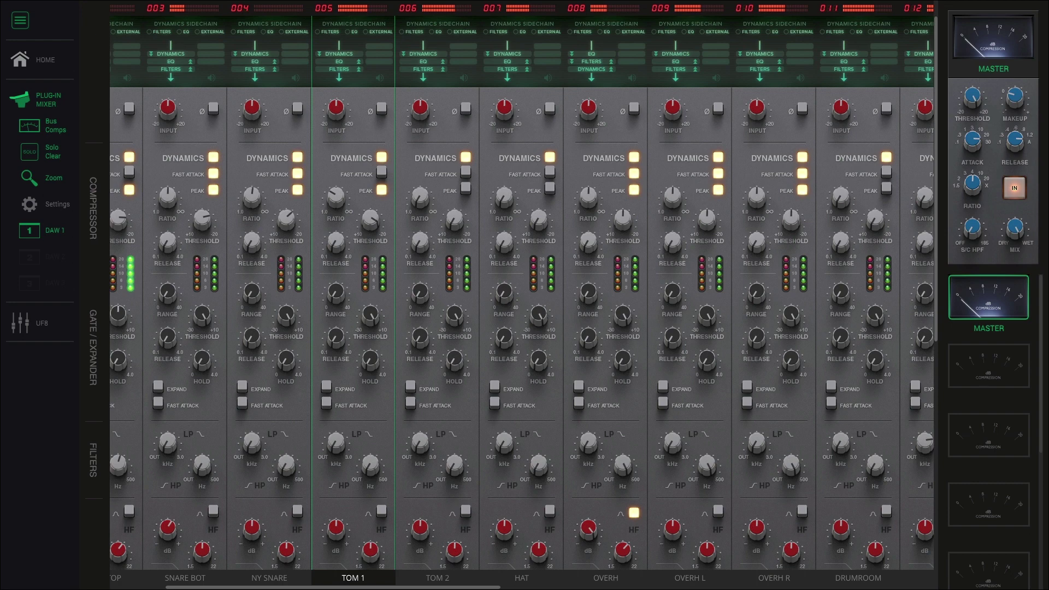
left_click_drag(324, 191, 322, 176)
key("z")
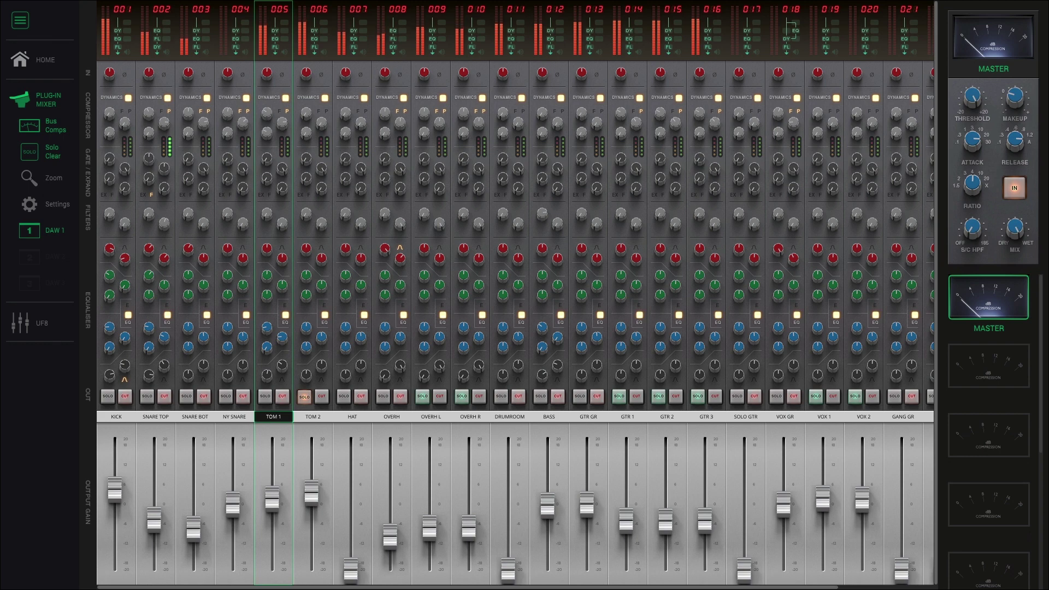
- Shape TOM 2's LMF and LF equaliser bands and compare it with TOM 1 by toggling TOM 1's solo
left_click(312, 416)
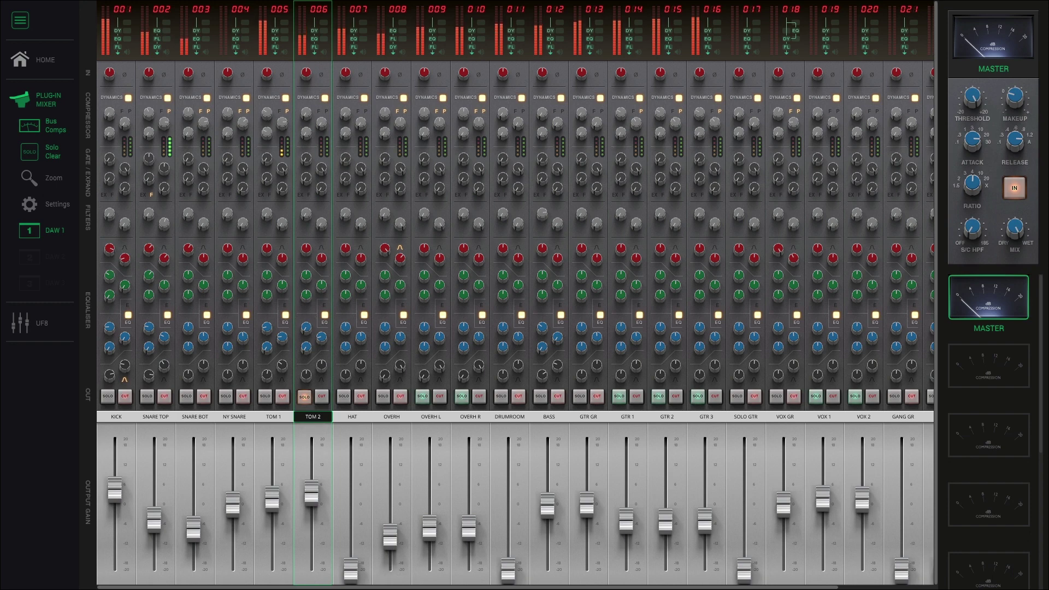
left_click_drag(322, 338, 322, 348)
left_click(305, 370)
left_click_drag(321, 365, 307, 339)
left_click(307, 377)
left_click(306, 326)
left_click(273, 416)
left_click(265, 397)
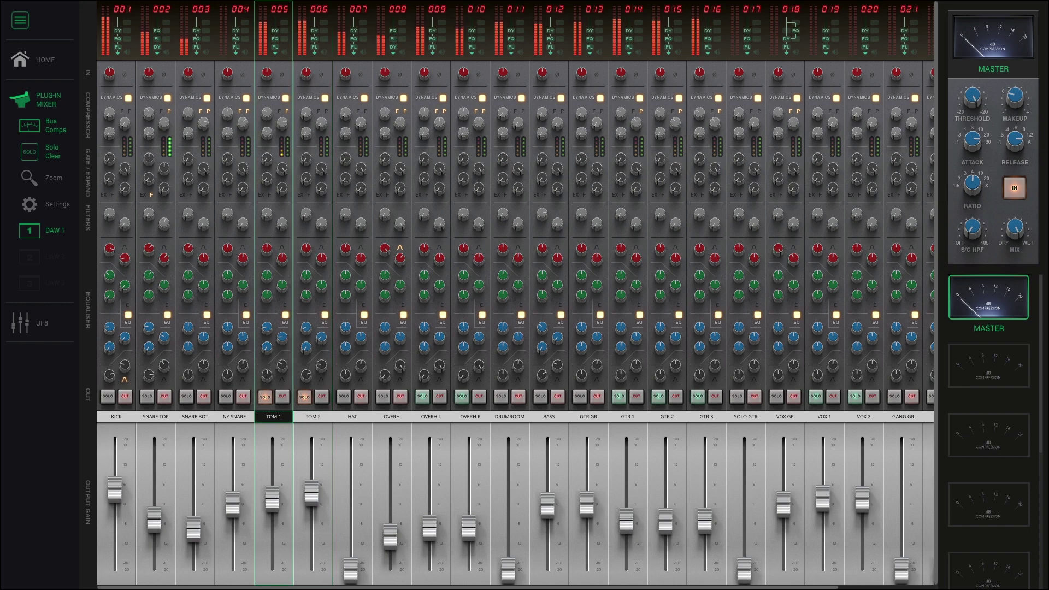
left_click(265, 397)
- Cut TOM 2's HMF equaliser band by about 10.4 dB, adjust its frequency and Q, and unsolo the channel
left_click_drag(307, 276, 307, 355)
mouse_move(321, 285)
left_mouse_down()
mouse_move(323, 335)
mouse_move(306, 297)
left_mouse_up()
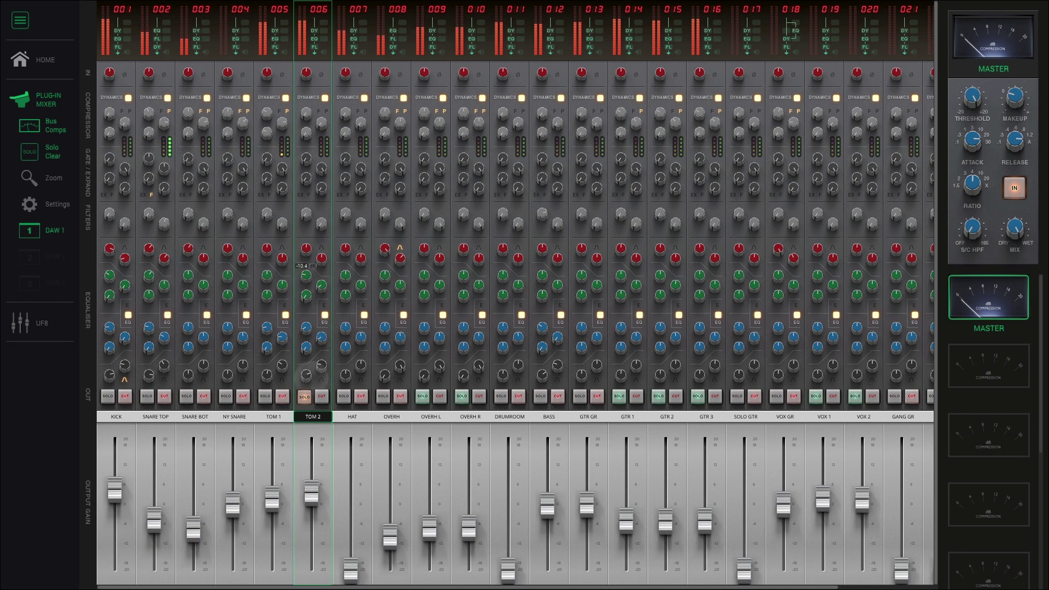
left_click(303, 272)
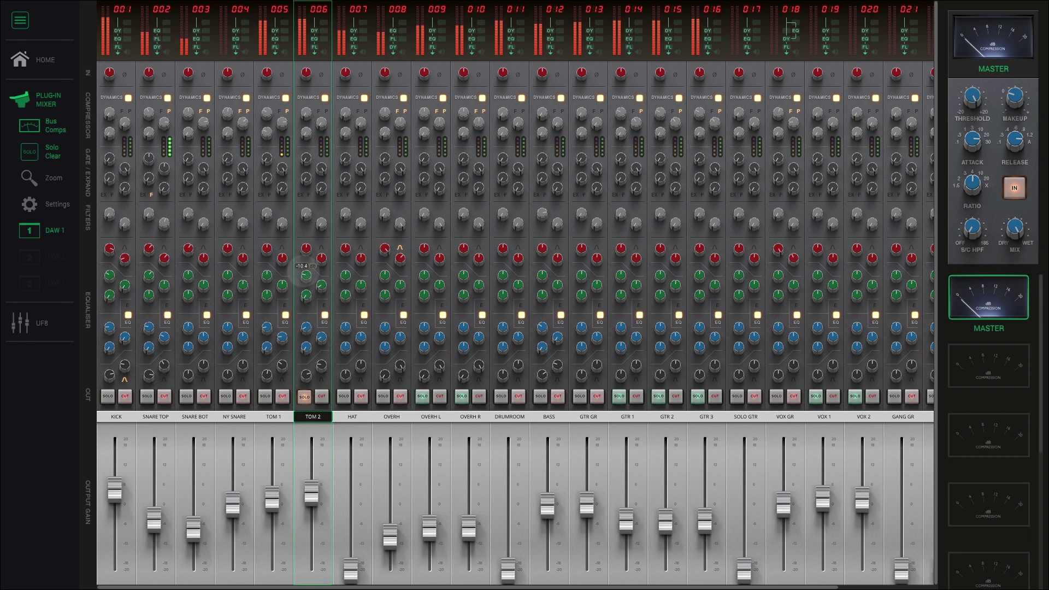
left_click(304, 397)
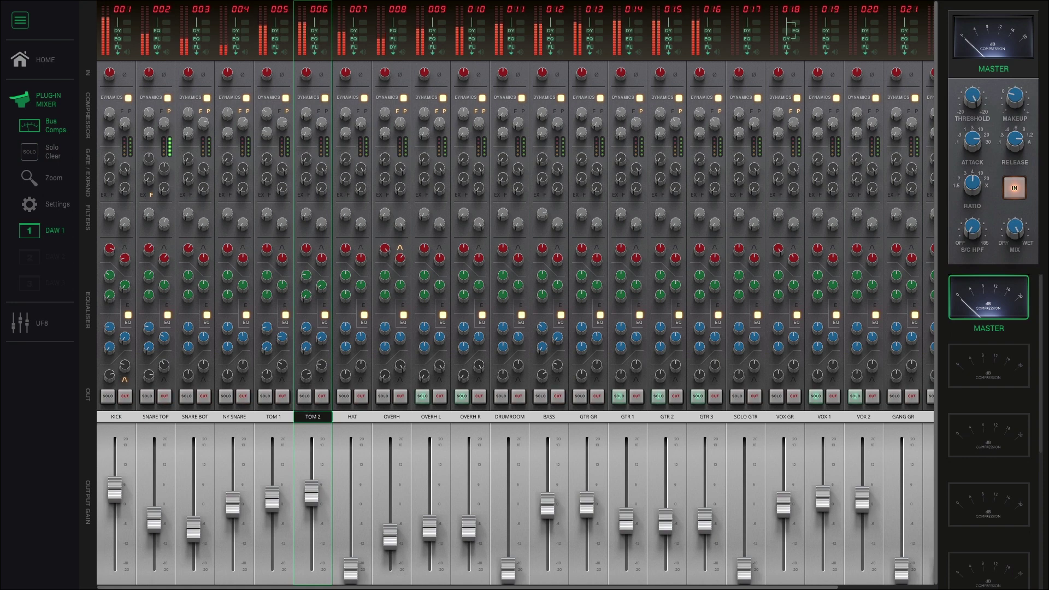
- Solo TOM 2, raise its fader and adjust its compressor threshold
left_click(304, 397)
left_click_drag(311, 493, 312, 481)
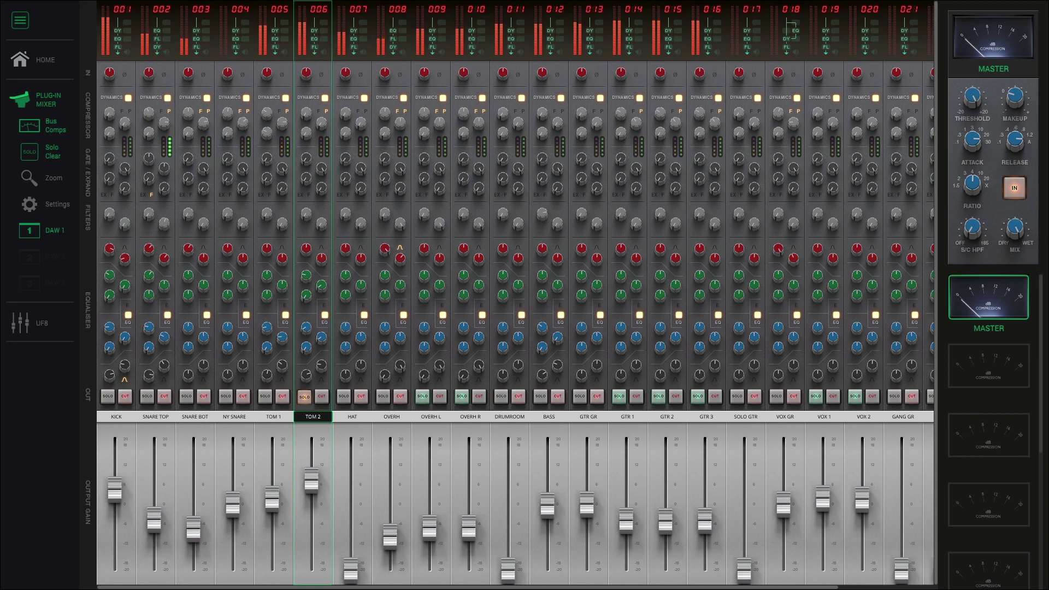
mouse_move(306, 113)
left_click_drag(322, 123, 321, 114)
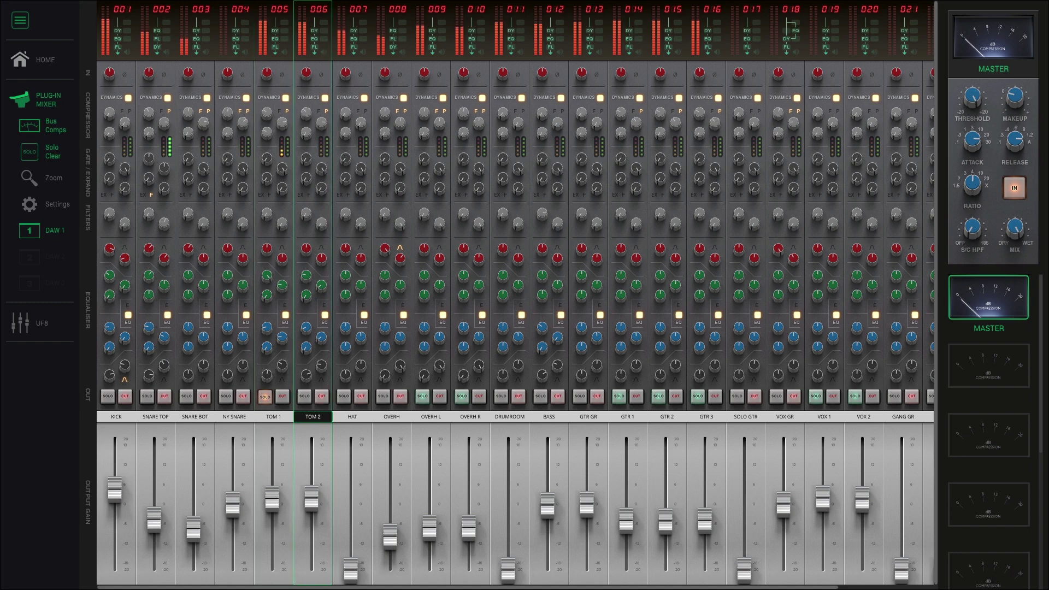
- Set TOM 1's HMF equaliser band to a cut of about 7.2 dB and solo both toms for comparison
left_click_drag(282, 286, 286, 310)
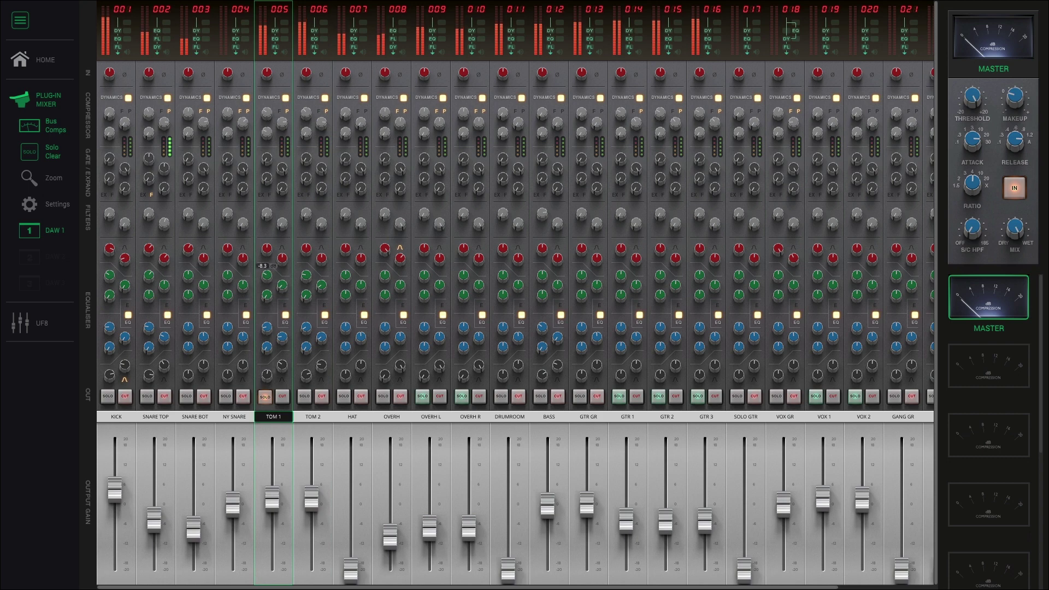
left_click(268, 376)
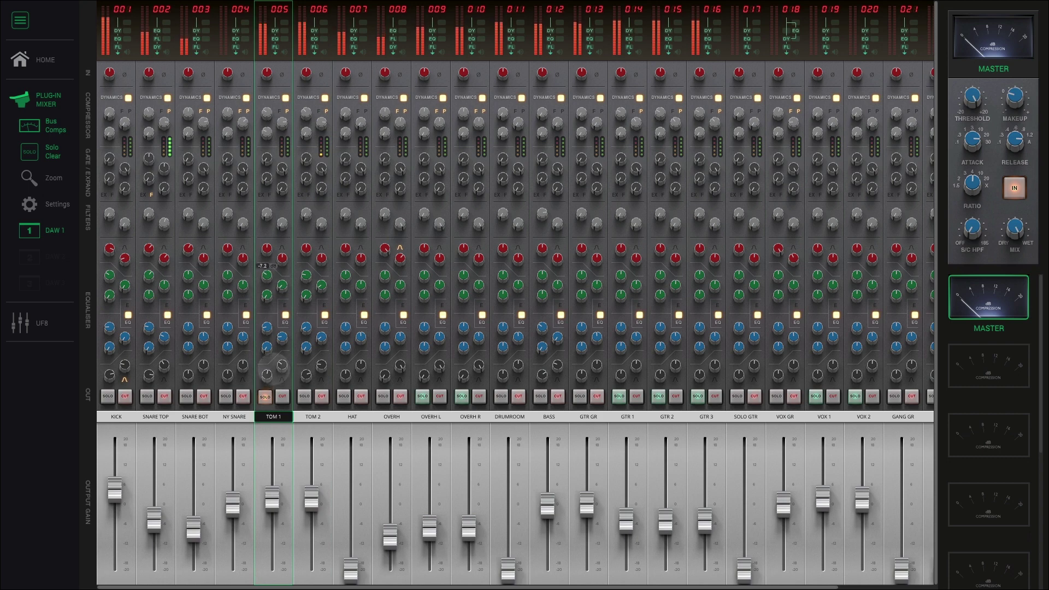
left_click(304, 397)
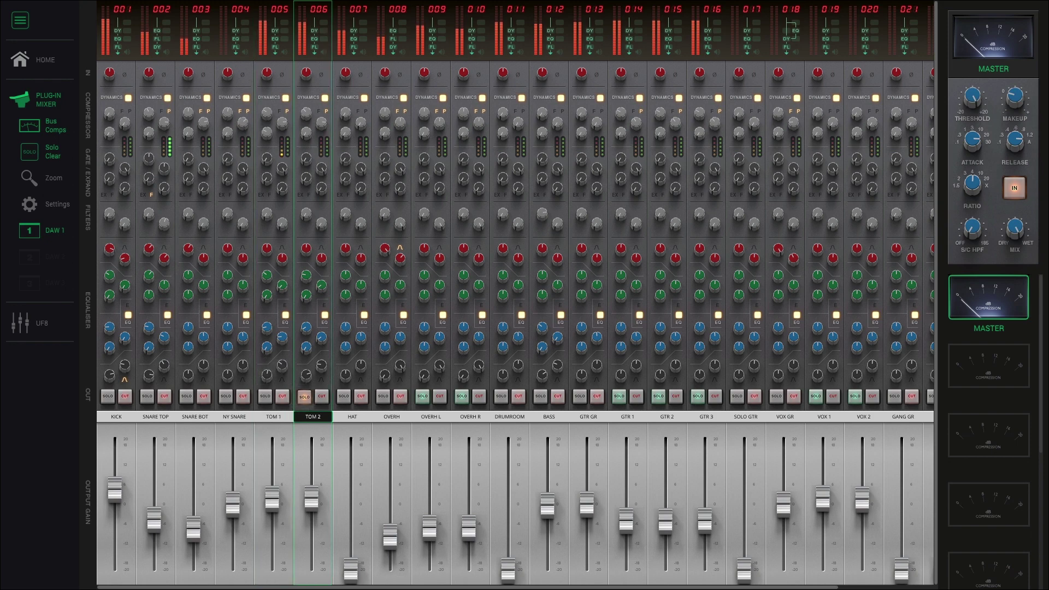
left_click(265, 396)
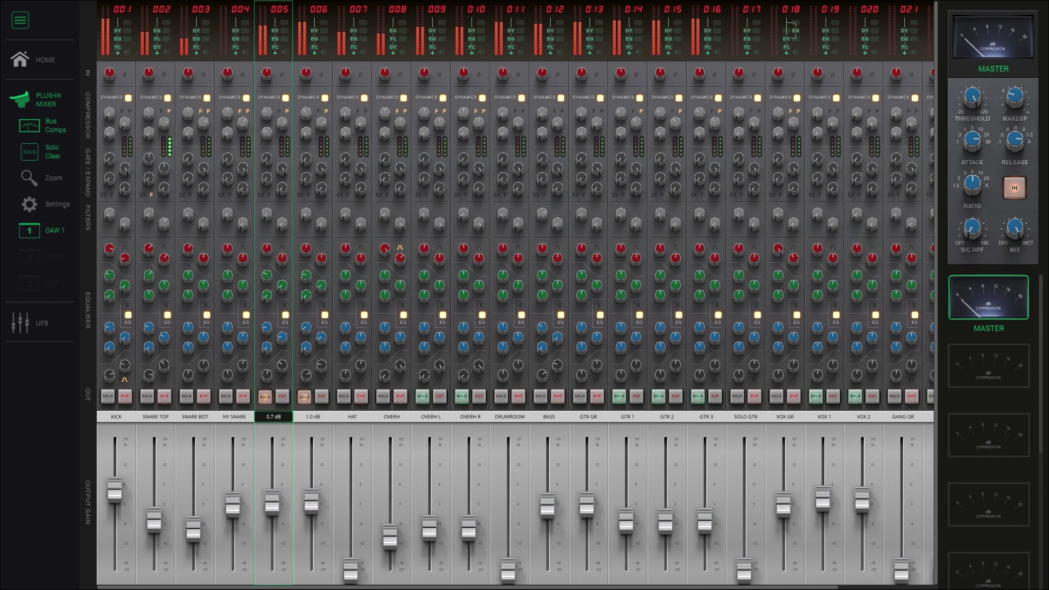
- Unsolo both toms and lower their faders to -0.5 dB for TOM 1 and -0.8 dB for TOM 2
left_click(265, 397)
left_click(304, 397)
left_click_drag(312, 501, 312, 503)
left_click_drag(272, 502, 272, 526)
left_click_drag(312, 507, 272, 547)
left_click_drag(312, 527, 312, 547)
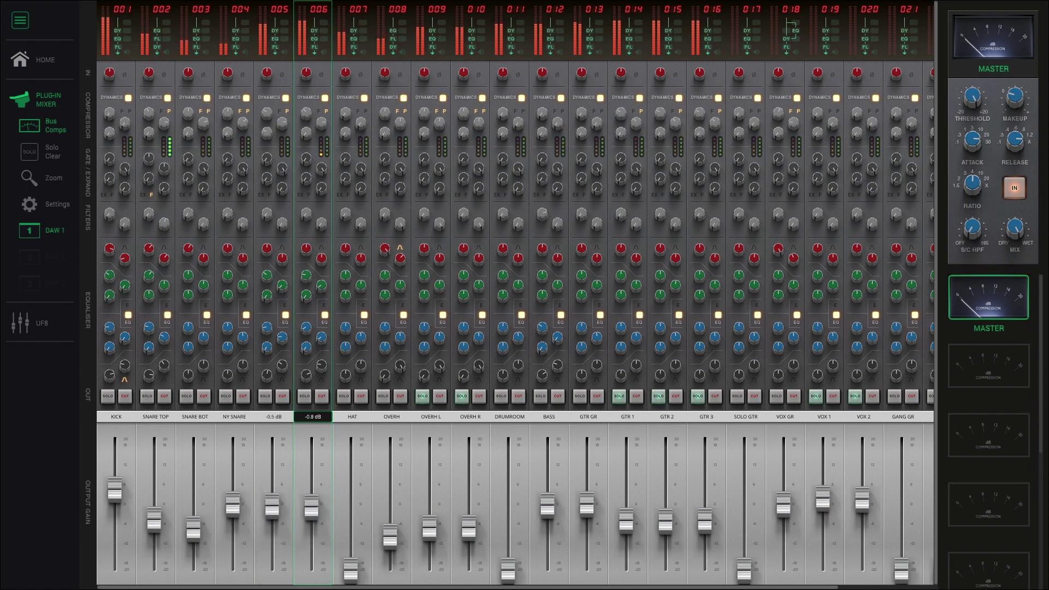
- Switch to REAPER and audition the mix in ISOL8's HMF and HF bands, comparing the HF band with both toms muted and unmuted
key("alt+Tab")
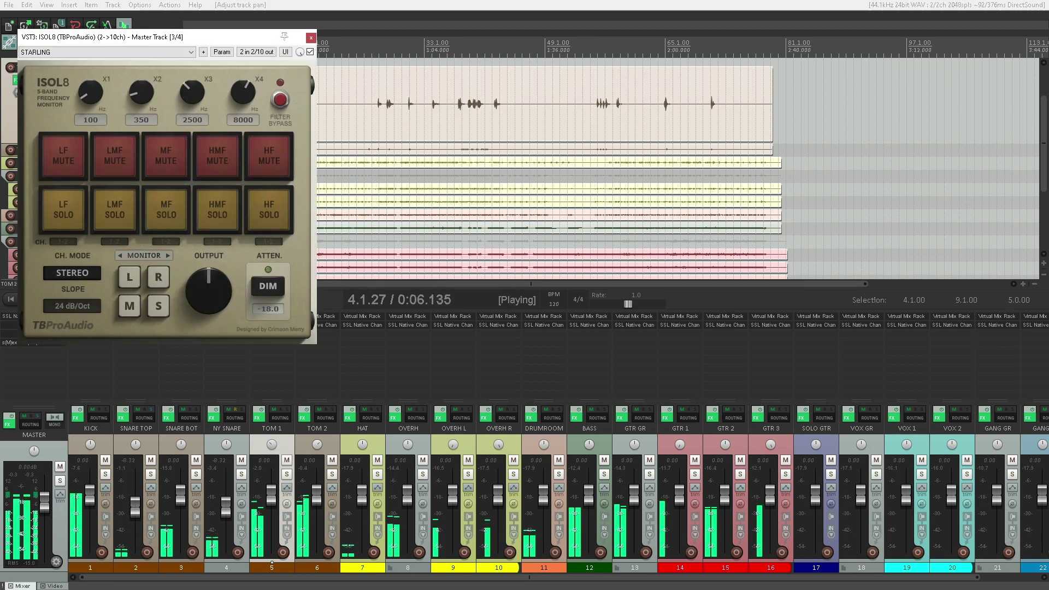
left_click(218, 210)
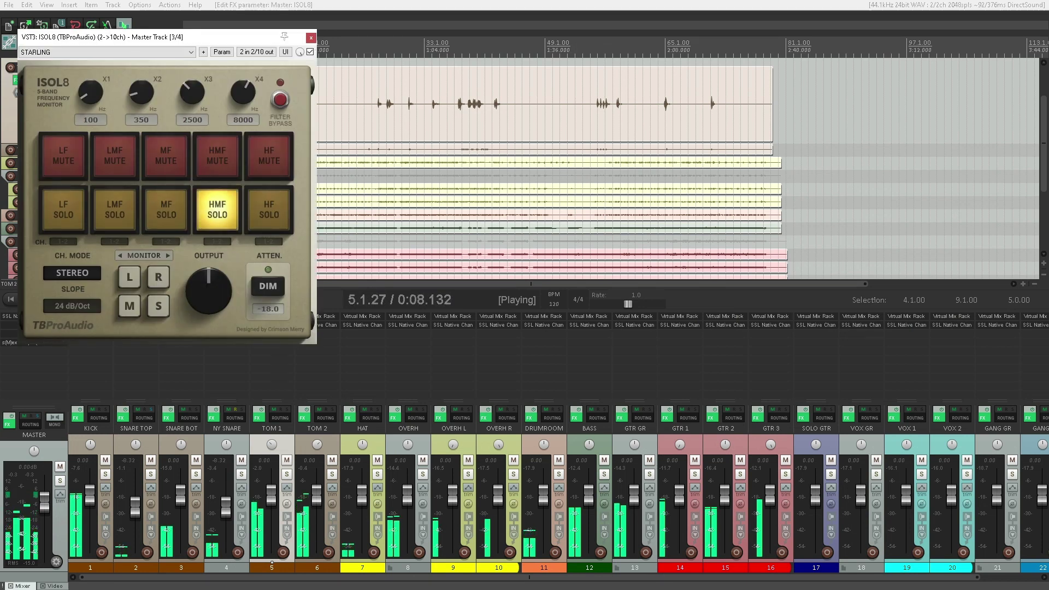
left_click(269, 210)
left_click(217, 210)
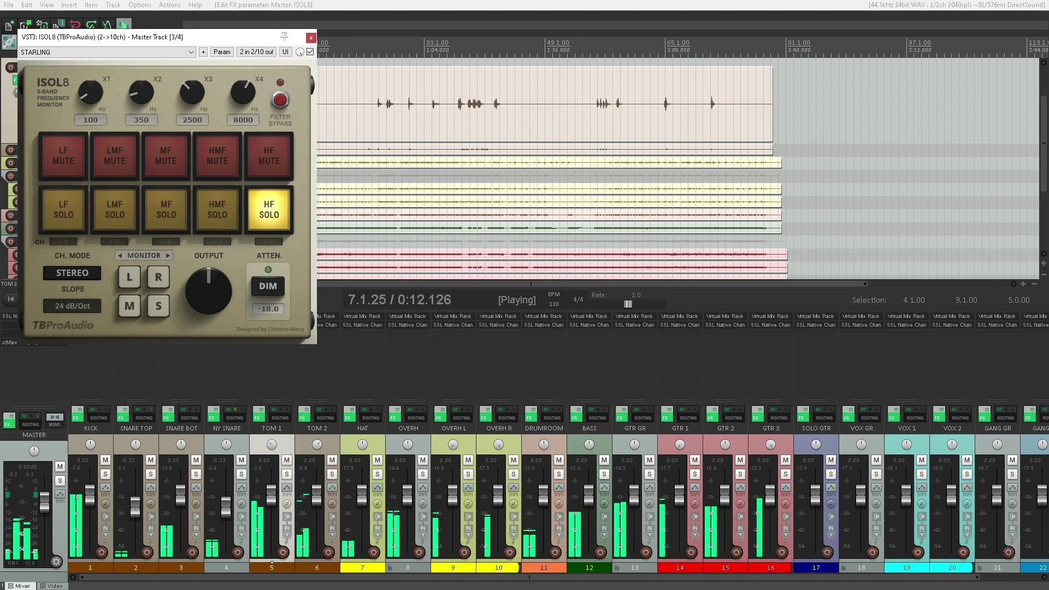
left_click(286, 460)
left_click(332, 460)
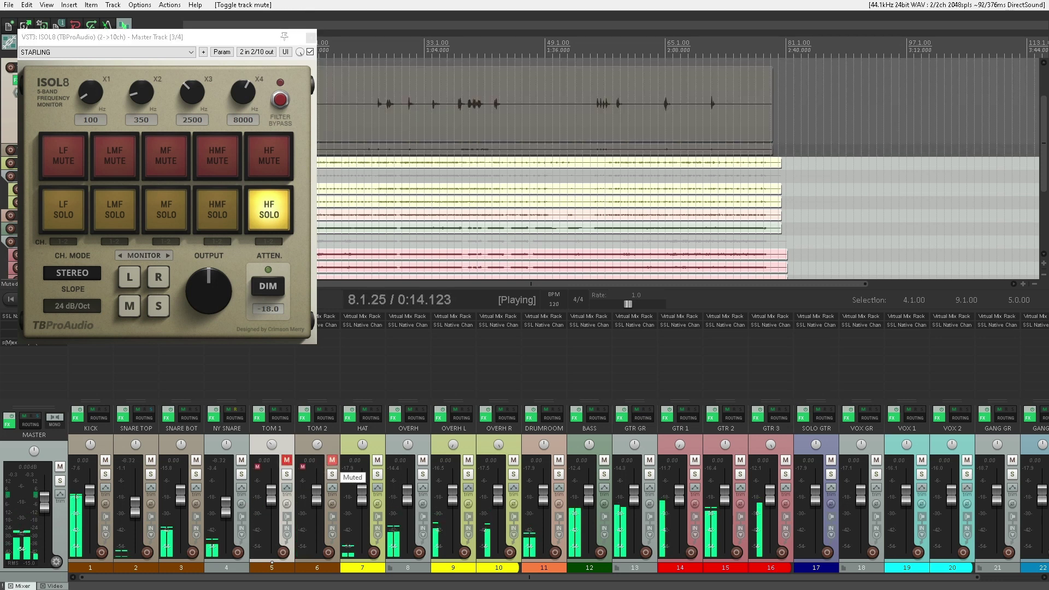
left_click(287, 460)
left_click(332, 460)
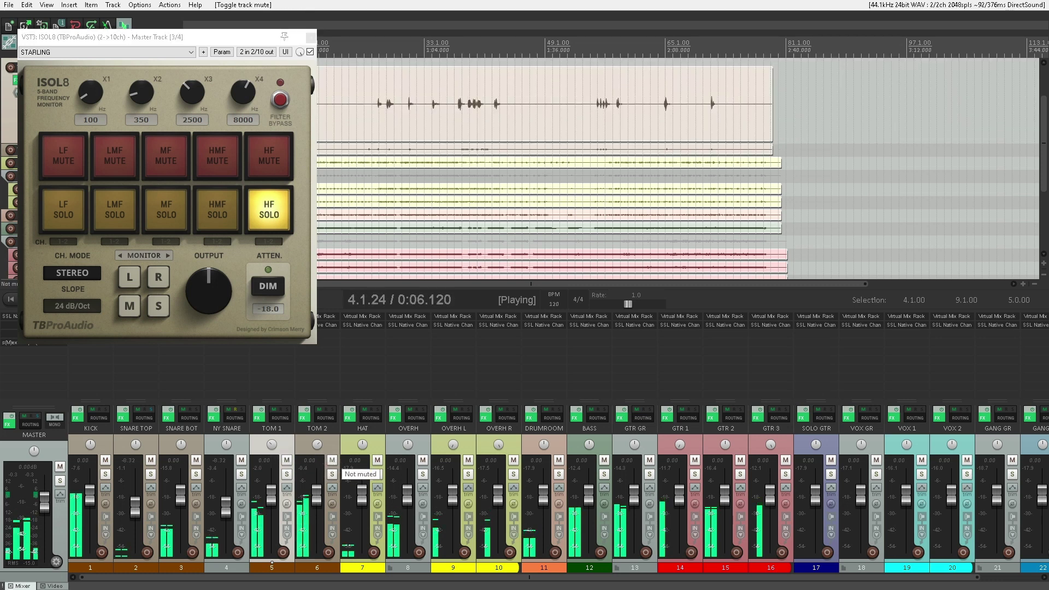
- Isolate the HMF band in ISOL8 and compare the mix with TOM 1 and TOM 2 muted and unmuted
left_click(217, 210)
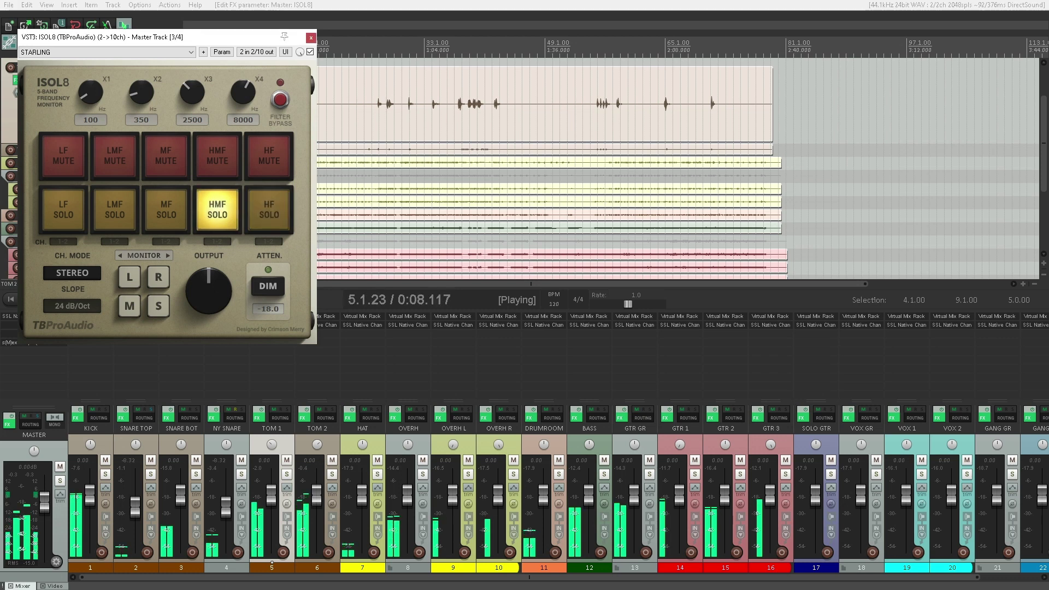
left_click(287, 461)
left_click(332, 460)
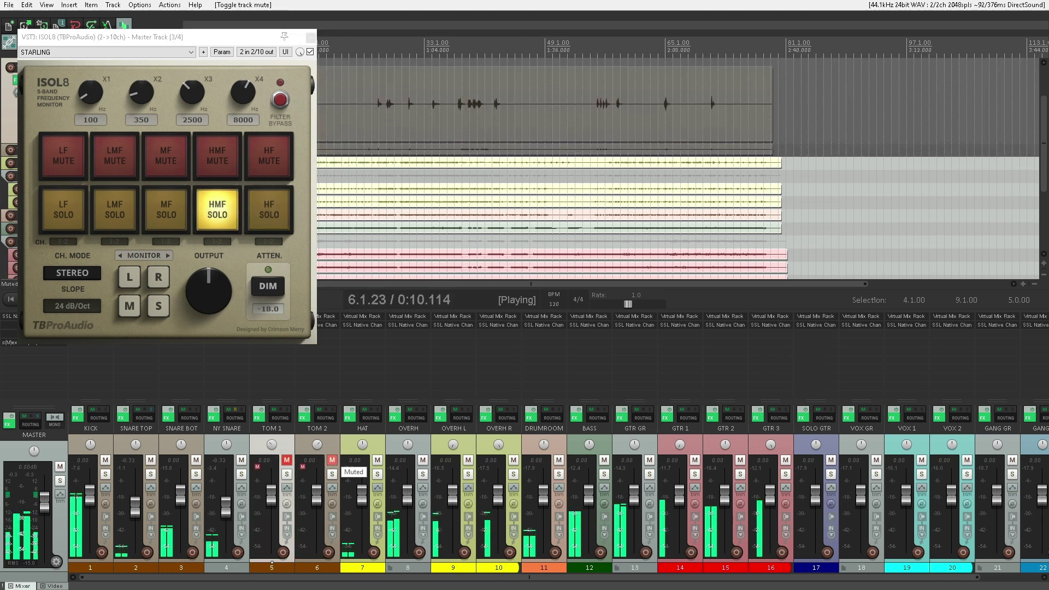
left_click(287, 461)
left_click(332, 460)
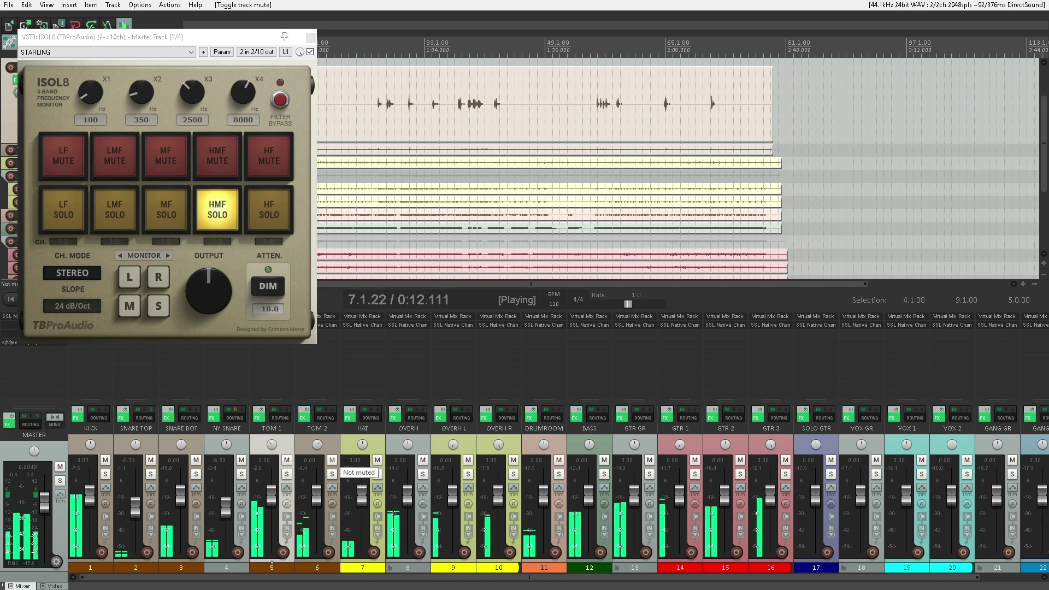
- Audition the MF, LMF and LF bands one by one, restore full-range monitoring and close ISOL8
left_click(166, 209)
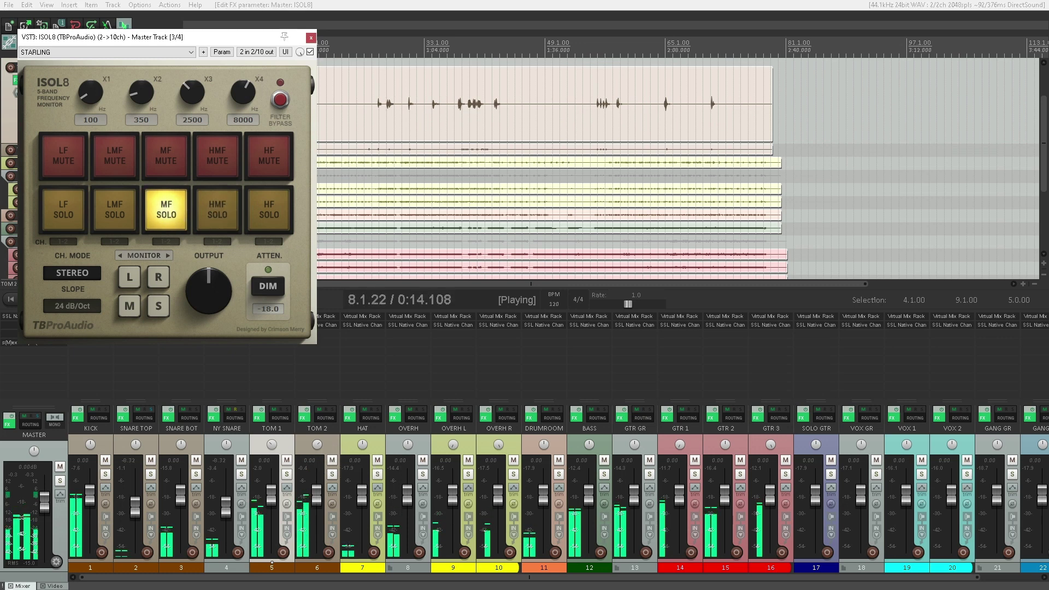
left_click(115, 209)
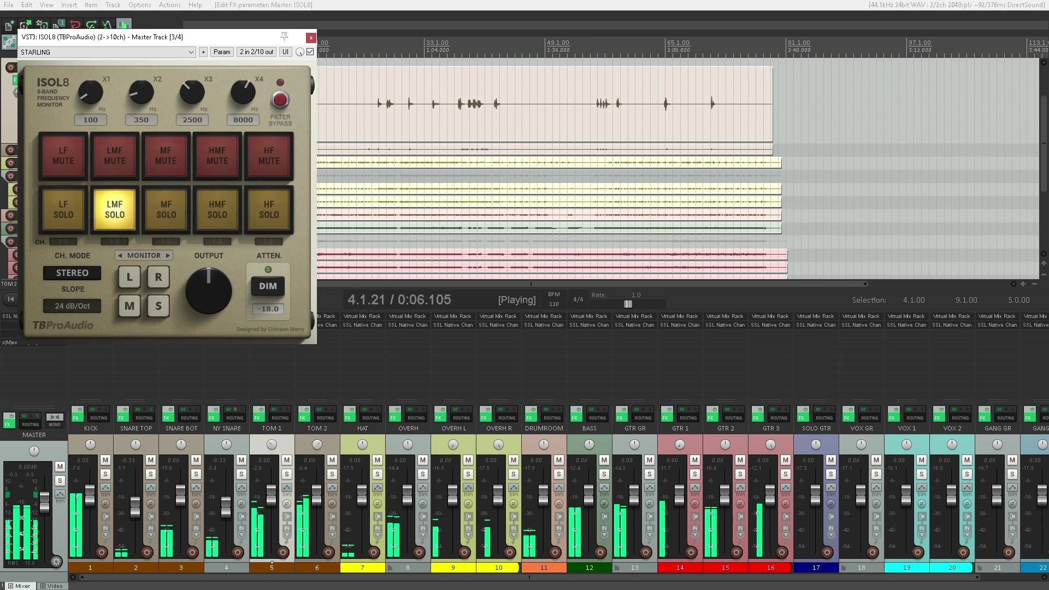
left_click(63, 209)
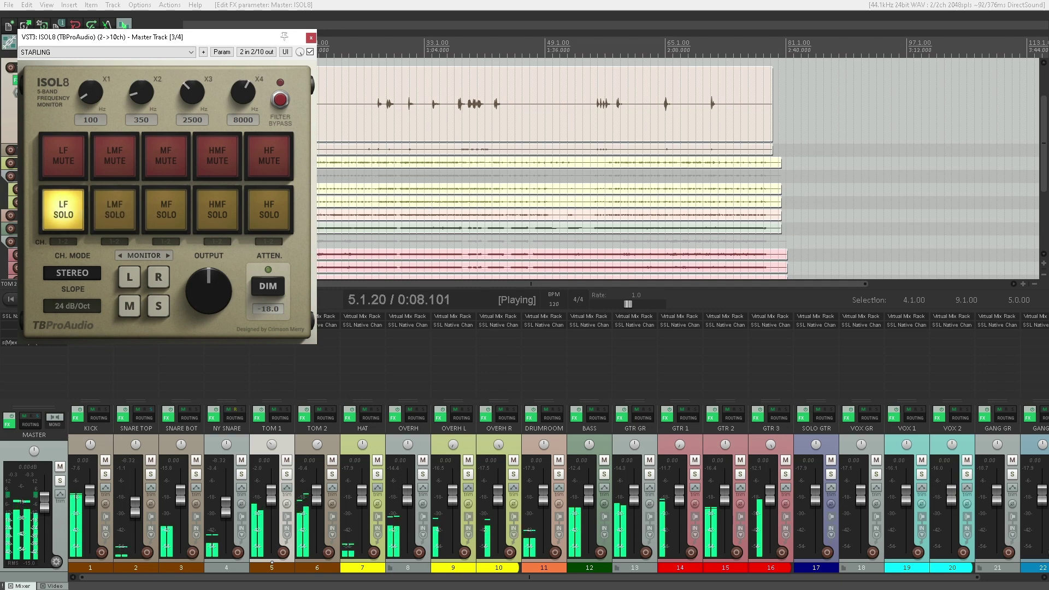
left_click(63, 212)
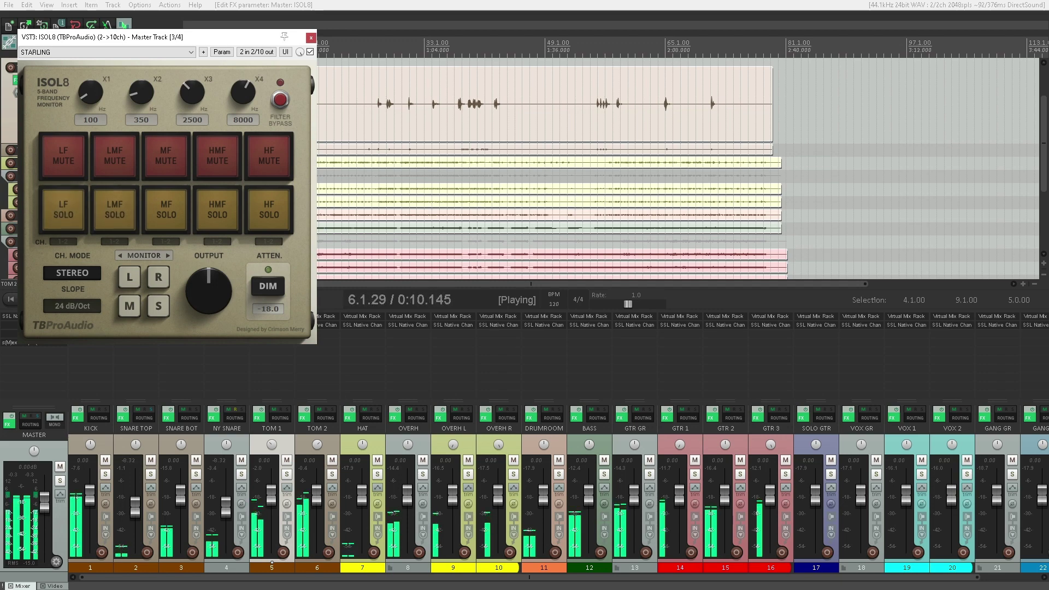
left_click(311, 37)
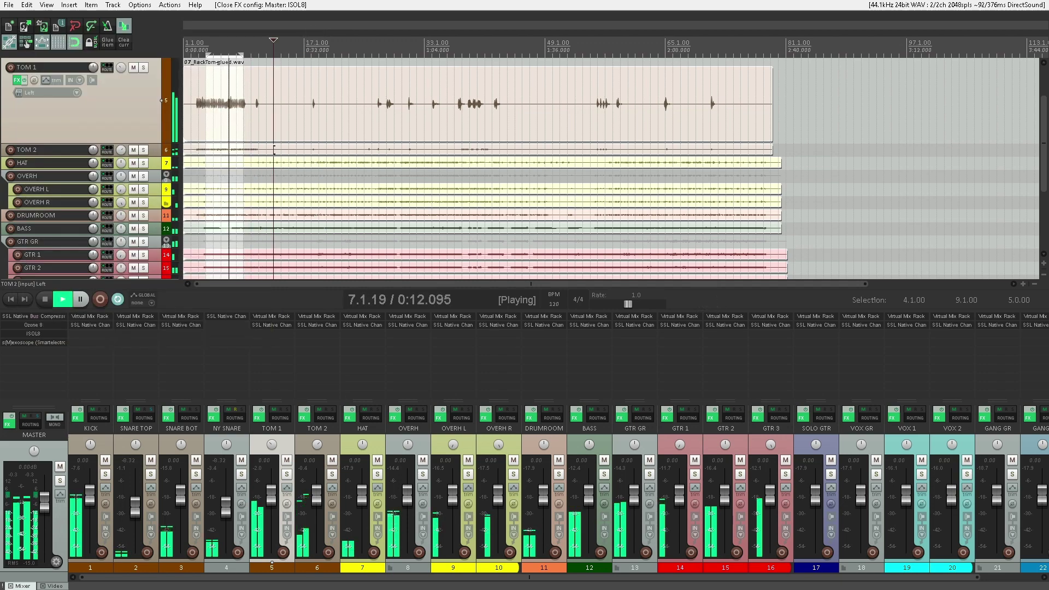
- Audition the song from about bar 37, extend the time selection over the entire song and shrink the TOM 1 track to minimum height
left_click(457, 47)
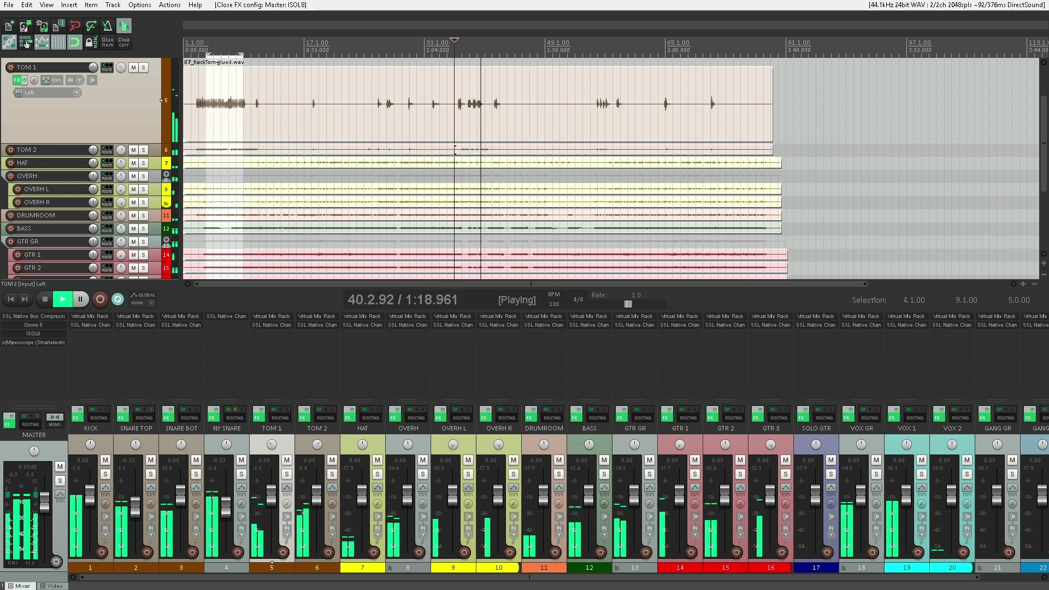
double_click(367, 51)
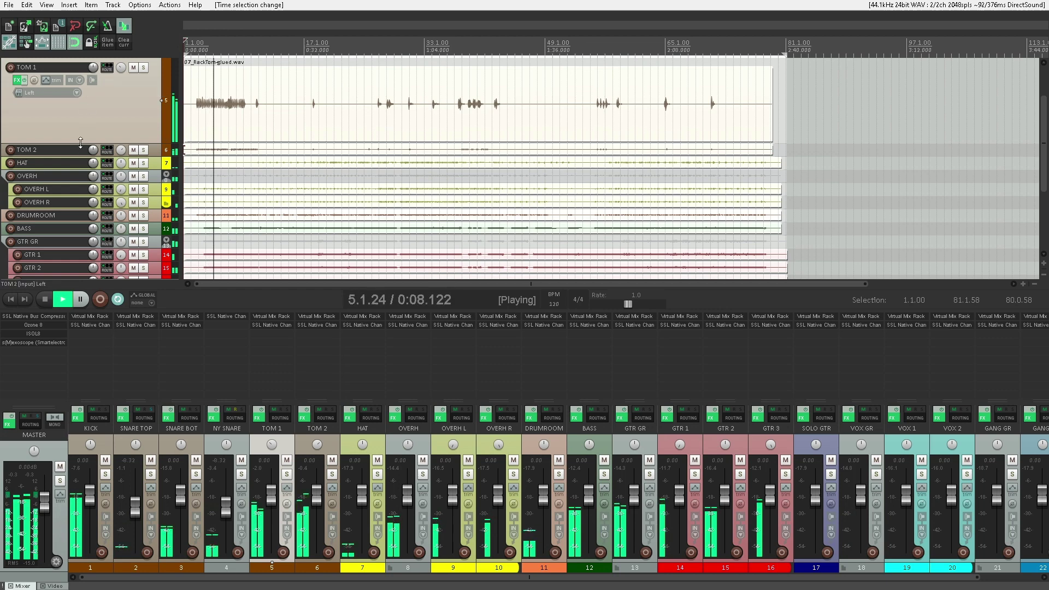
left_click_drag(82, 143, 90, 44)
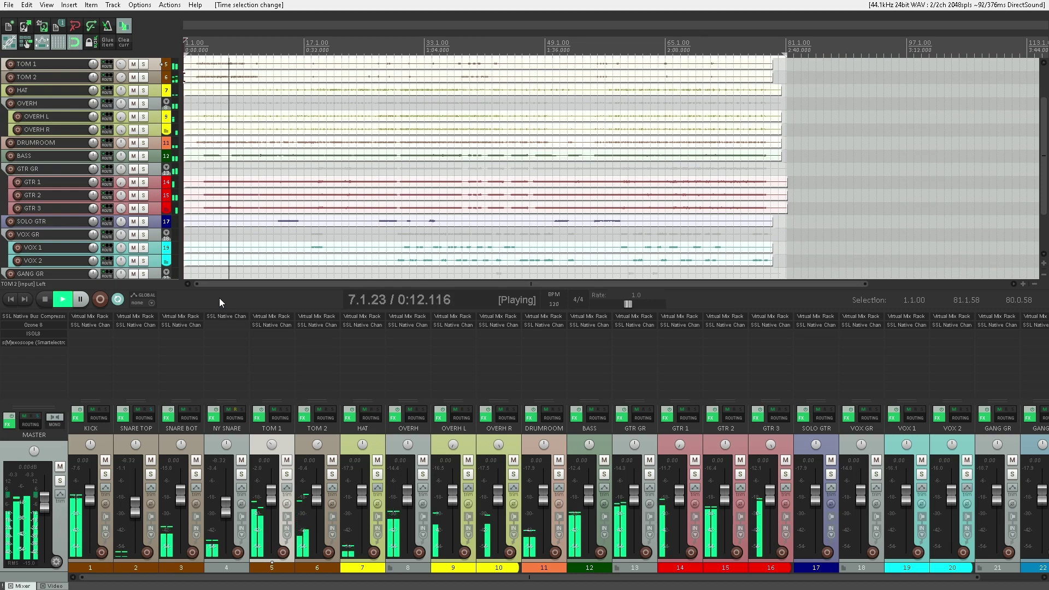
- Switch to the SSL Plug-in Mixer, select the GTR GR channel and collapse the navigation labels
key("alt+Tab")
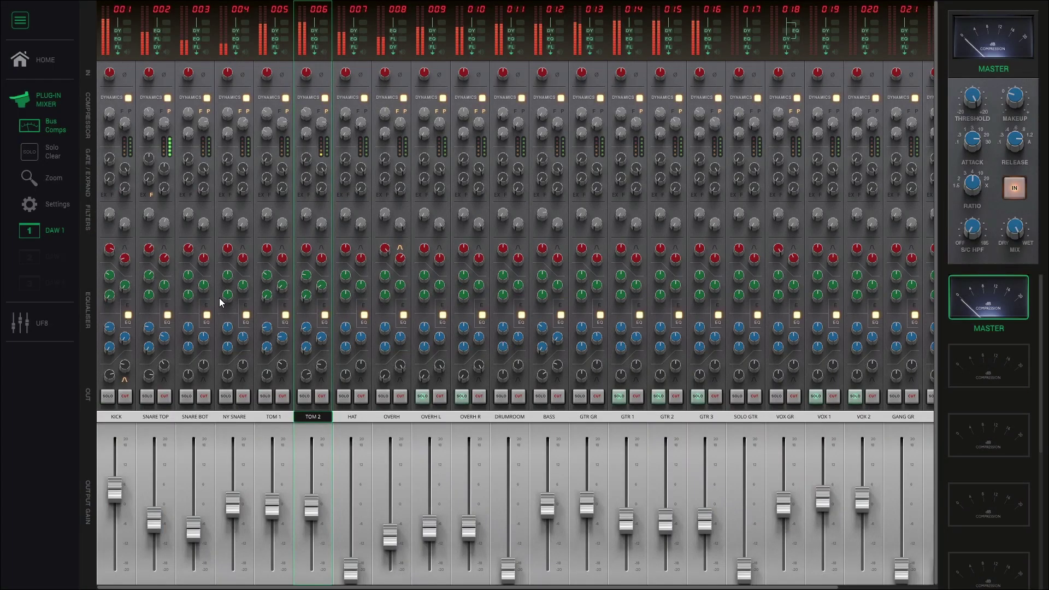
left_click(597, 397)
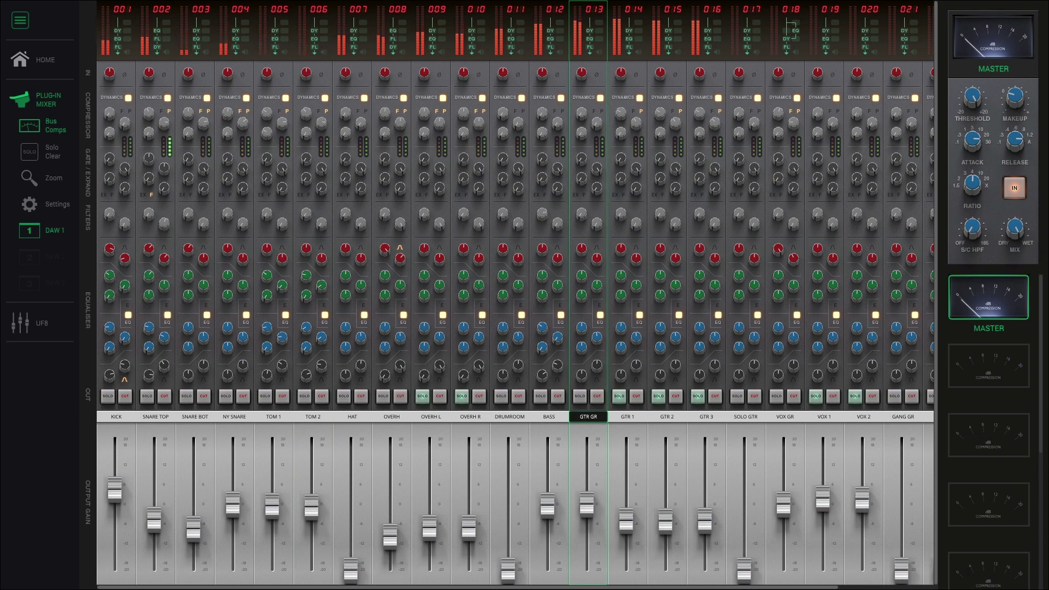
left_click(20, 20)
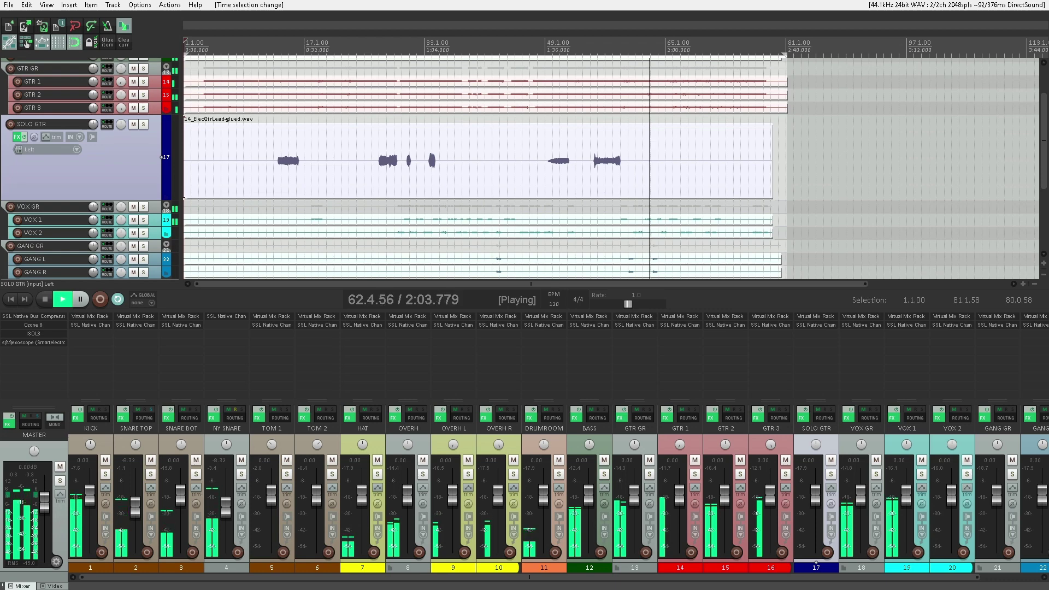
- Set the loop selection around the last SOLO GTR passage, from 55.3.00 to 59.1.00
left_click_drag(591, 54, 620, 54)
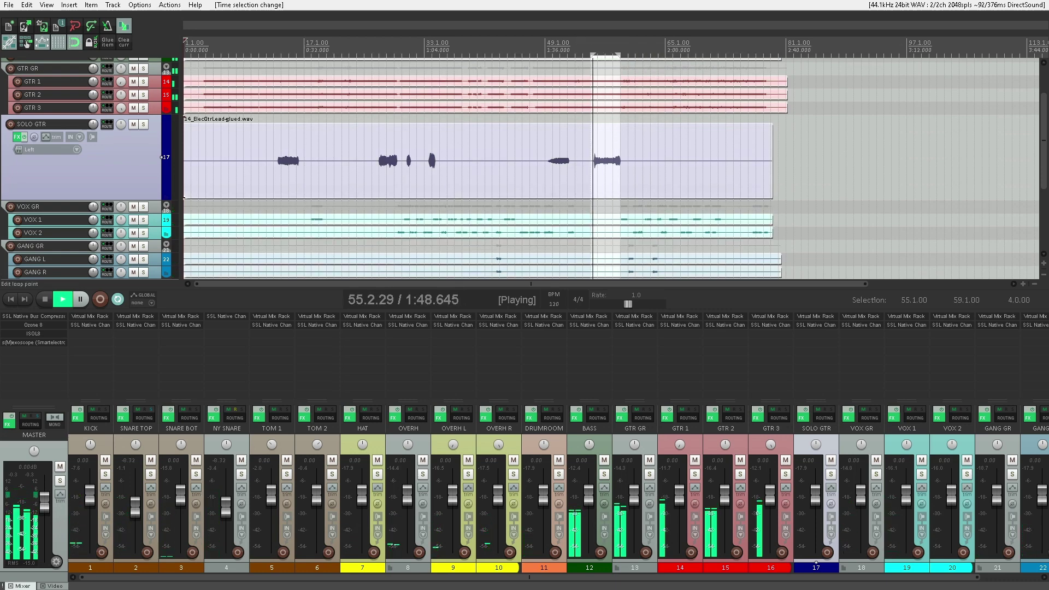
scroll(625, 149, "up", 4)
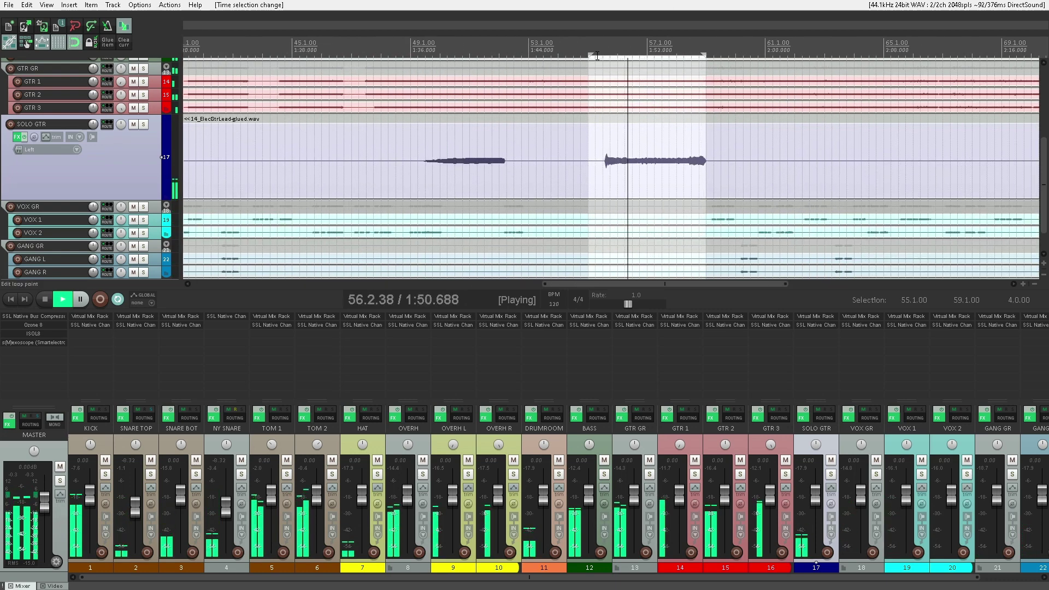
left_click_drag(591, 55, 605, 53)
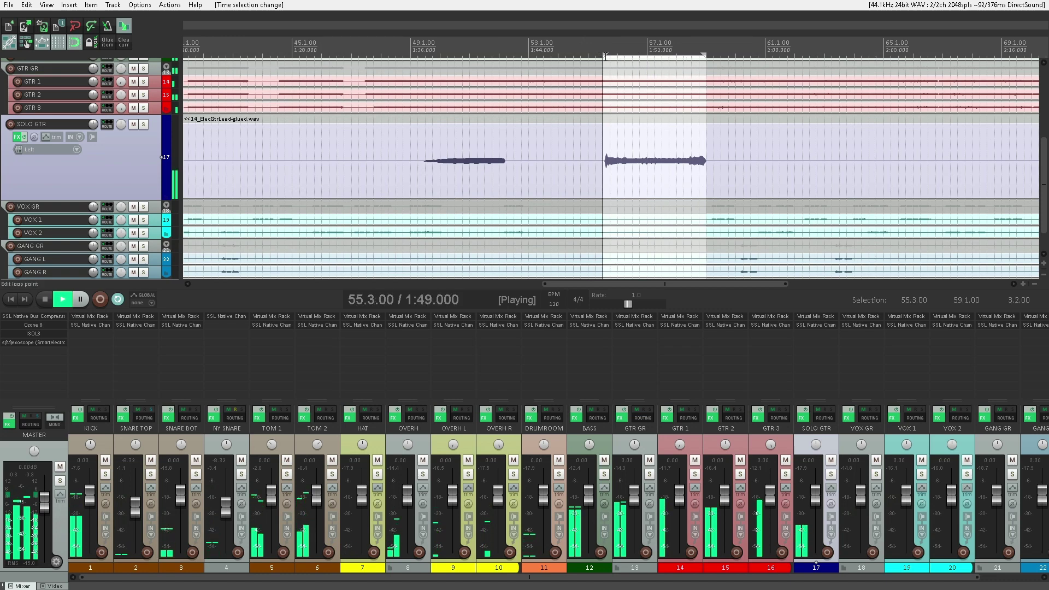
- Switch to the SSL Plug-in Mixer, solo the SOLO GTR channel and raise its fader from the minimum to around 0 dB
key("alt+Tab")
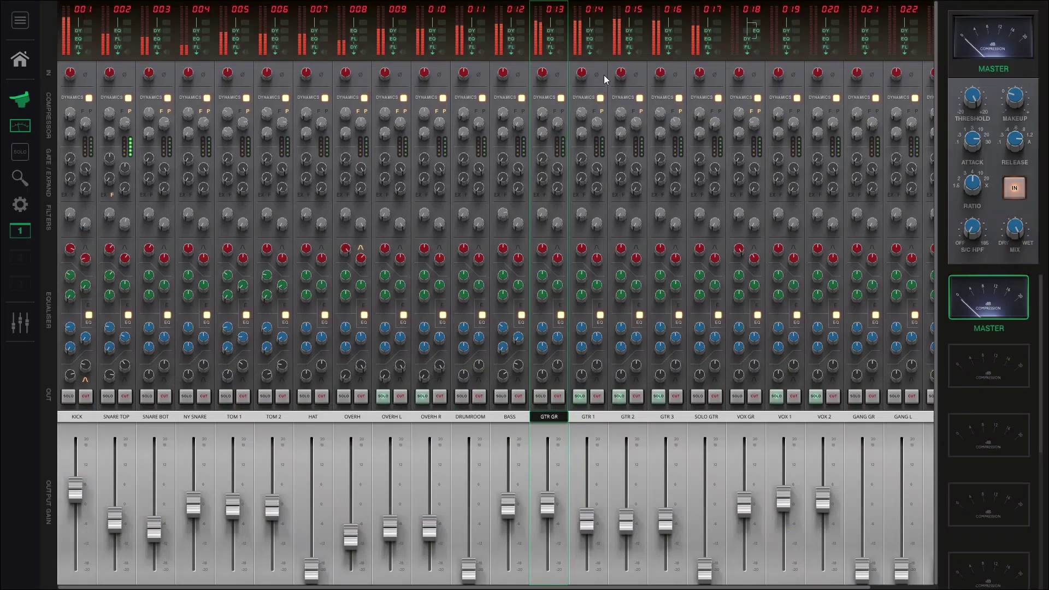
left_click(698, 397)
left_click_drag(706, 571, 705, 503)
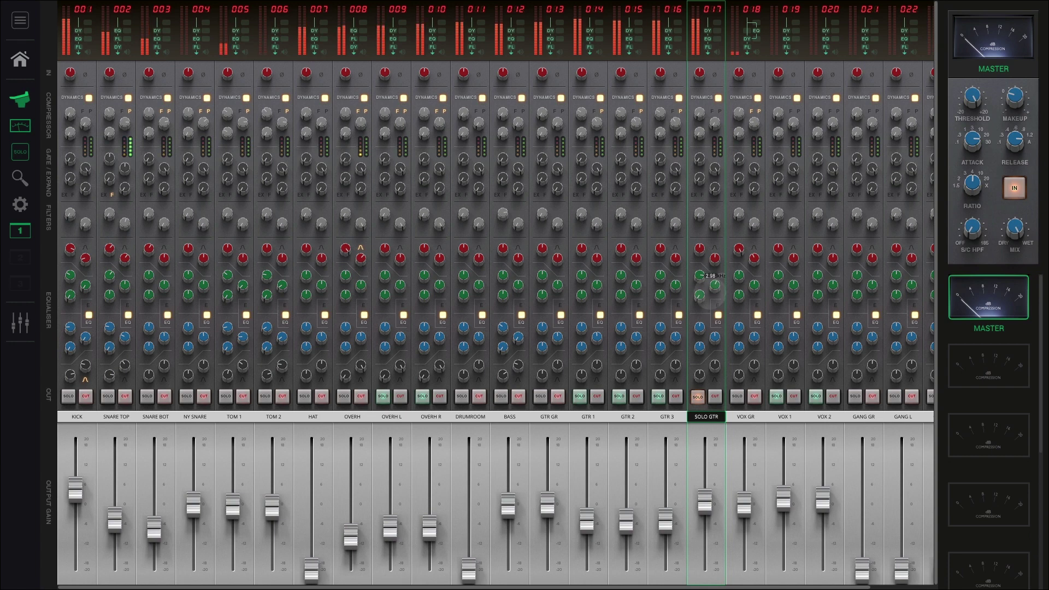
- Fine-tune SOLO GTR's HMF frequency around 3 kHz, unsolo the channel and trim its fader to about 0.2 dB
left_click_drag(707, 300, 707, 305)
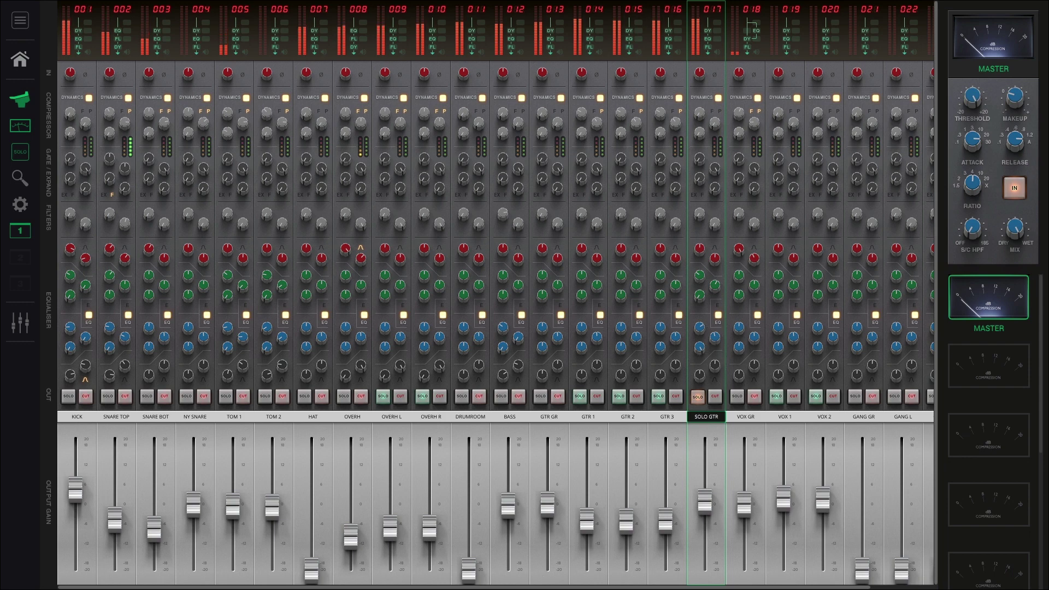
left_click(698, 396)
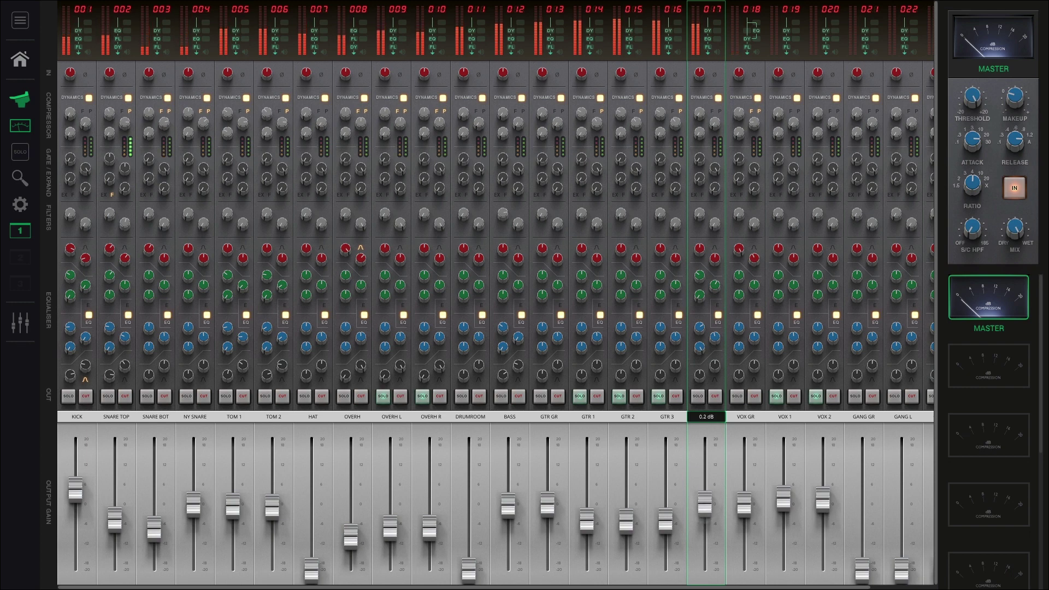
left_click_drag(705, 505, 705, 504)
- Enable fast attack and peak mode on SOLO GTR's compressor and adjust its threshold and release
key("g")
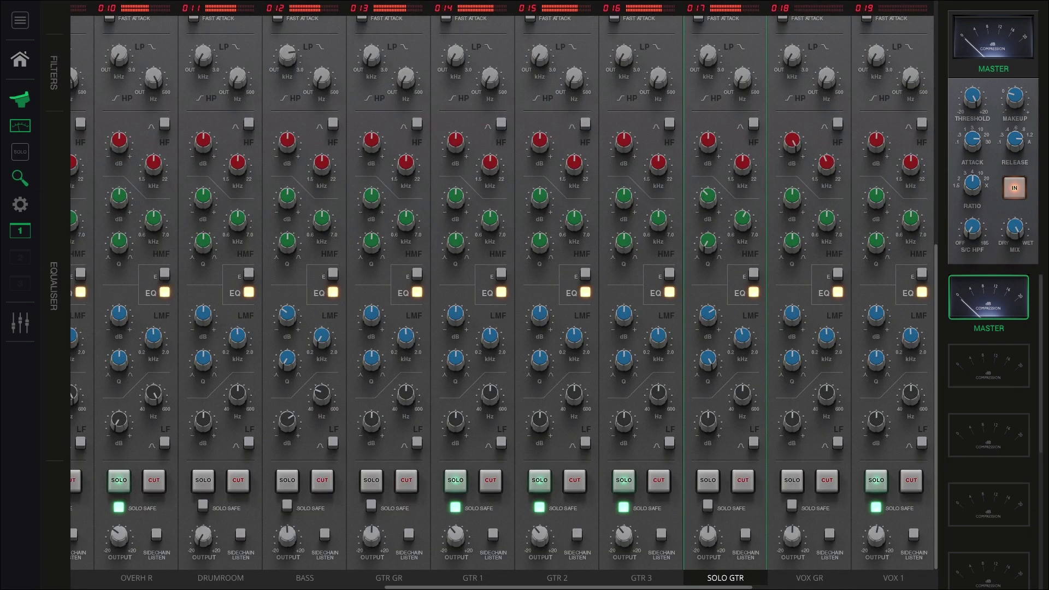
scroll(500, 293, "up", 5)
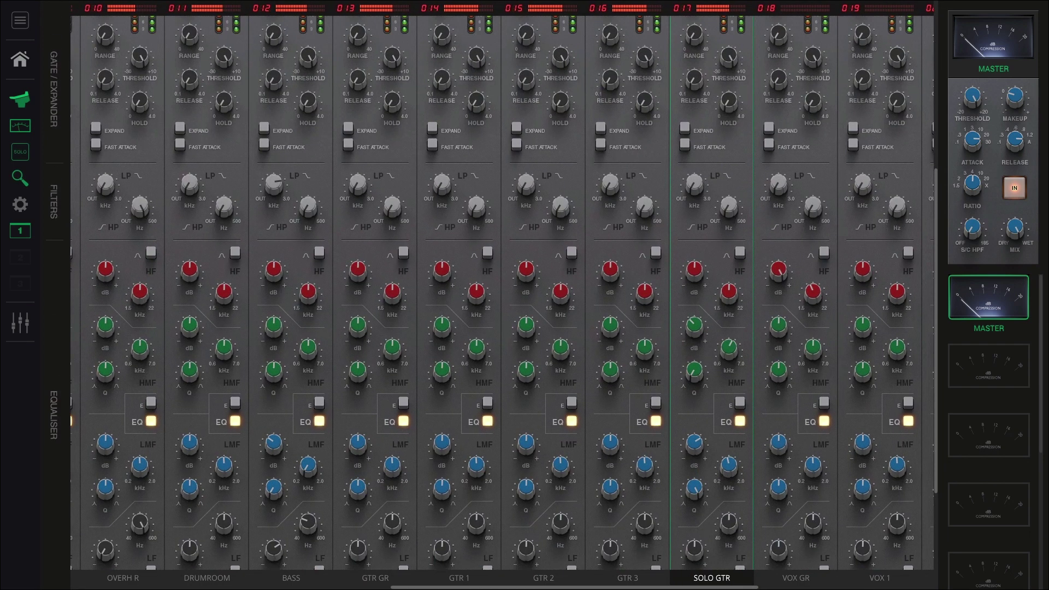
scroll(500, 292, "up", 3)
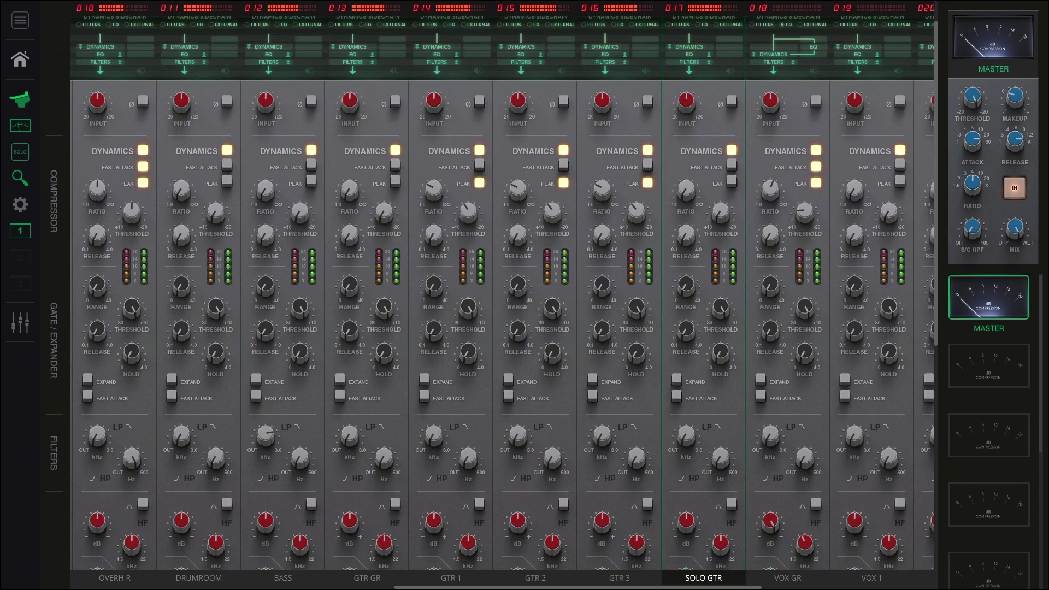
scroll(500, 292, "right", 1)
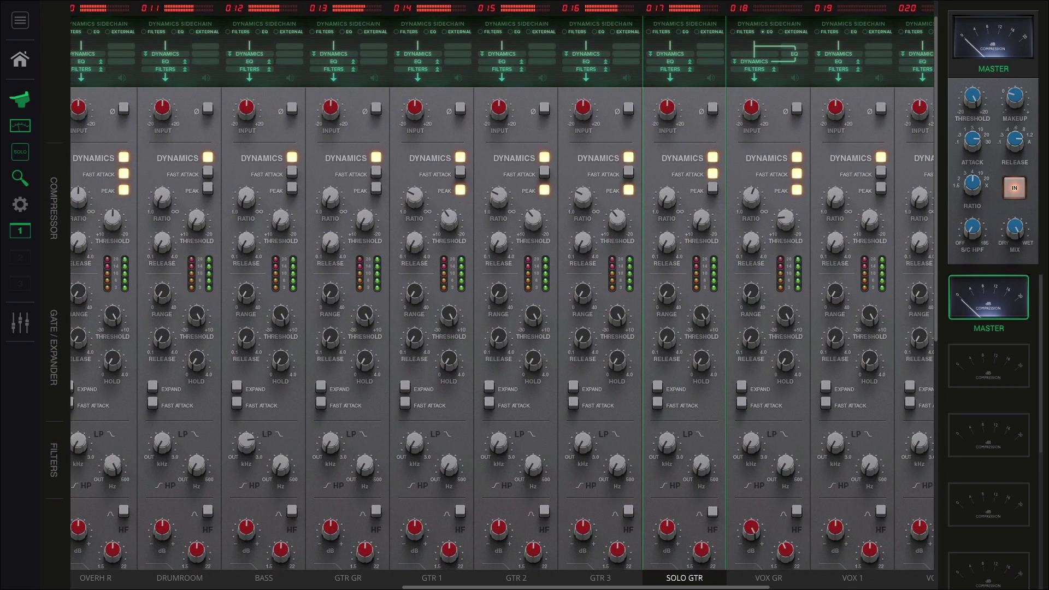
left_click(712, 190)
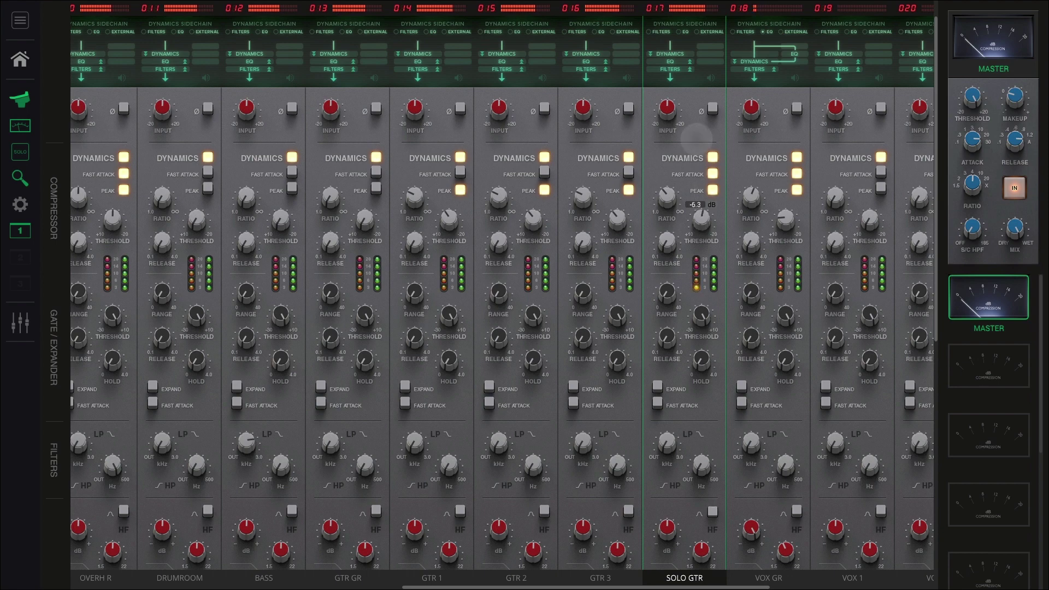
left_click_drag(697, 137, 696, 130)
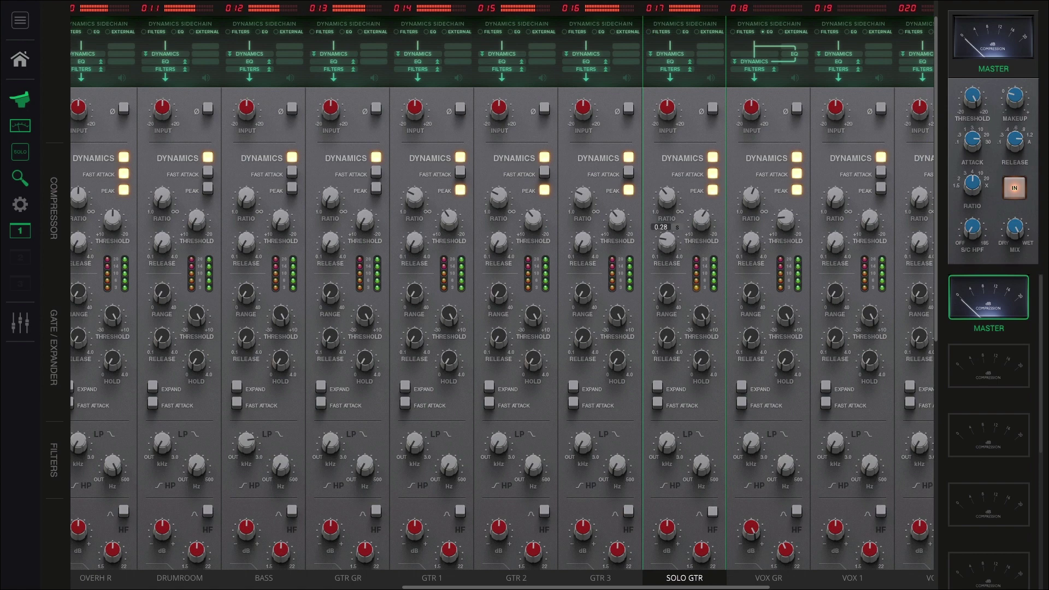
left_click_drag(661, 203, 661, 194)
- Set SOLO GTR's high-pass filter to about 145.8 Hz
scroll(503, 301, "down", 1)
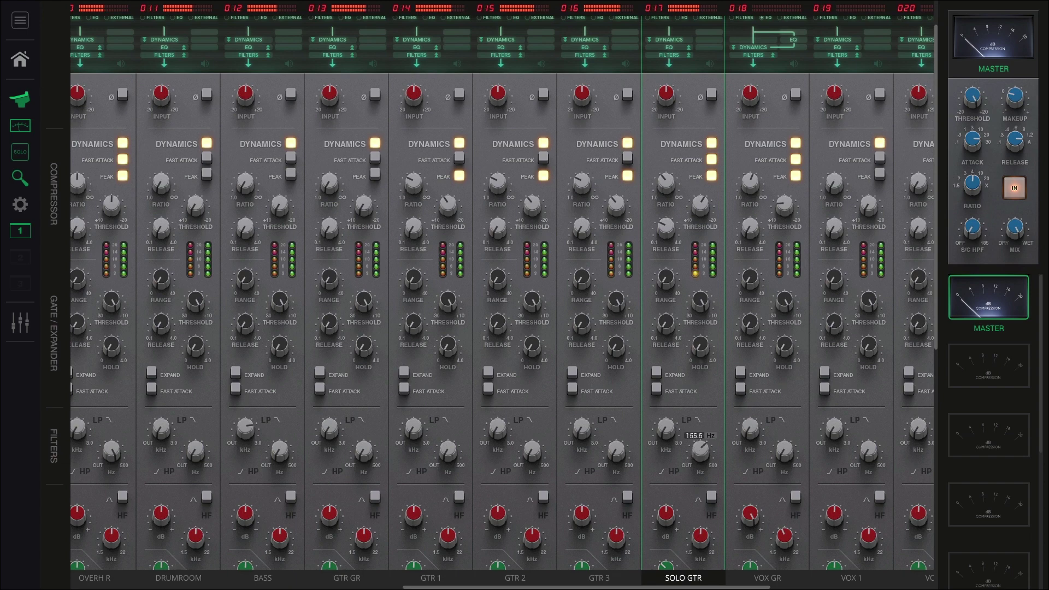
mouse_move(701, 359)
left_mouse_down()
mouse_move(701, 349)
mouse_move(700, 363)
left_mouse_up()
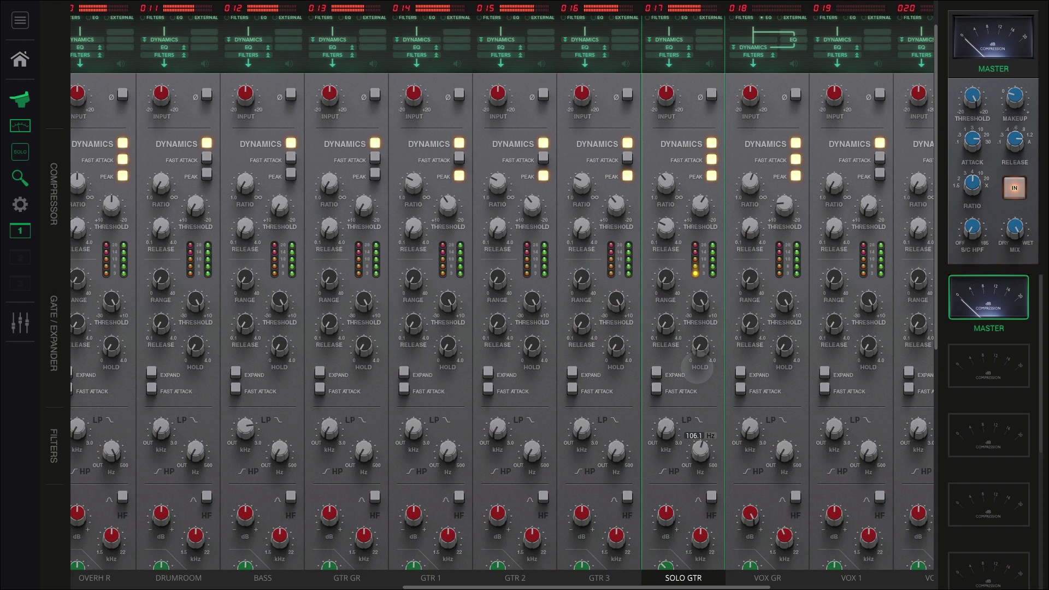
left_click_drag(699, 366, 699, 357)
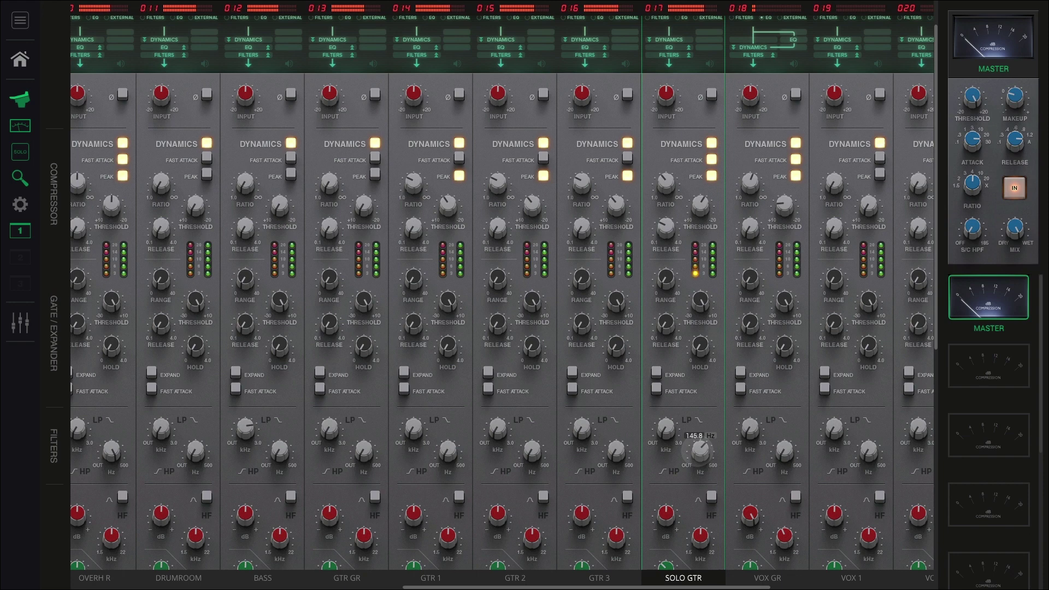
- Fine-tune SOLO GTR's LMF frequency to about 0.73 kHz and set its low-pass filter to about 15.46 kHz
left_click_drag(700, 449, 701, 449)
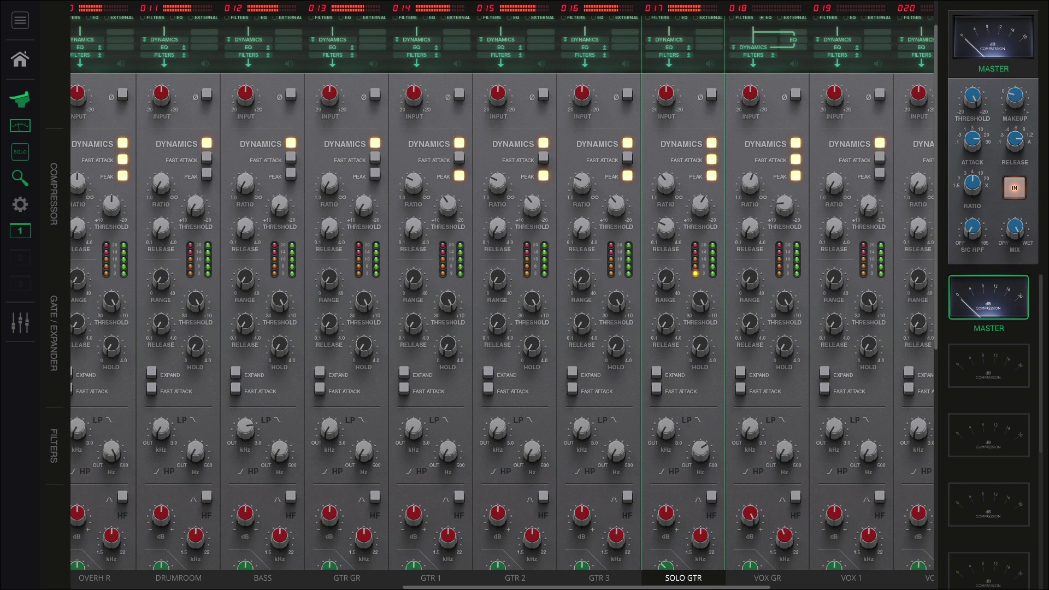
scroll(492, 295, "down", 5)
left_click(704, 505)
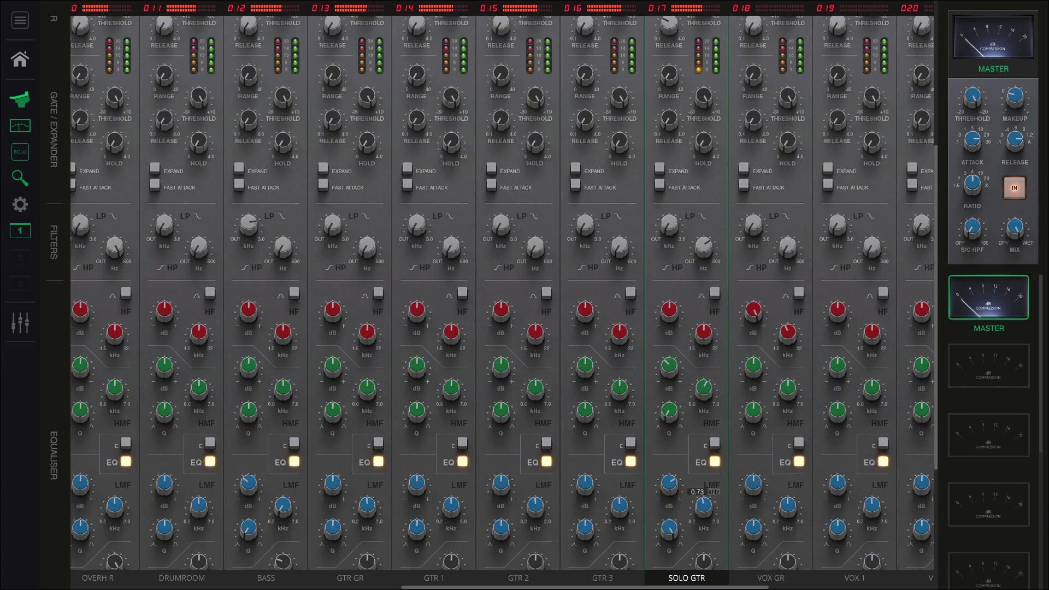
scroll(704, 511, "down", 1)
left_click_drag(672, 326, 707, 360)
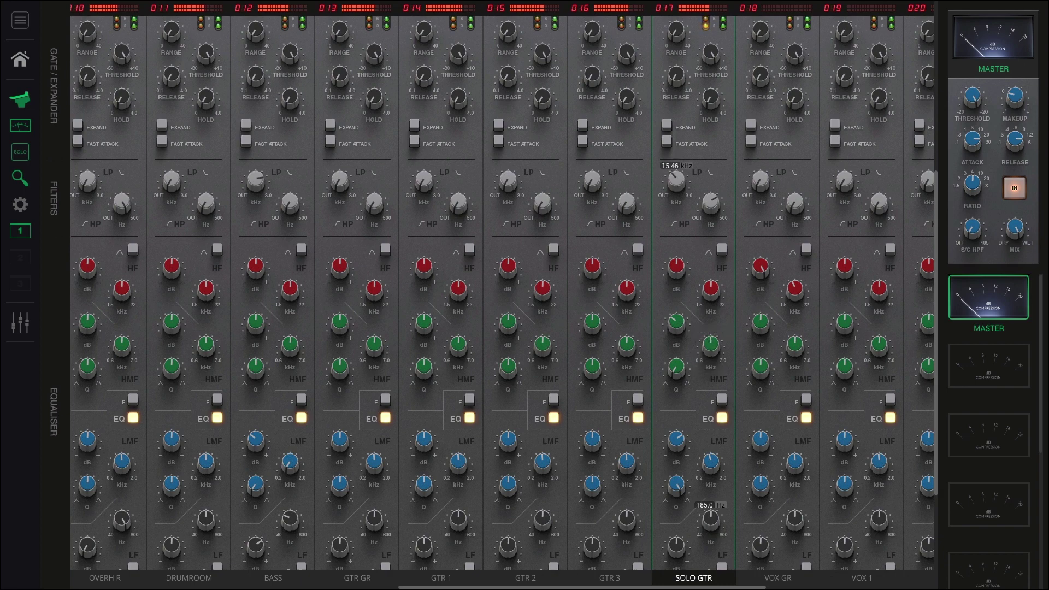
- Solo the SOLO GTR channel to audition its EQ and filters, and unsolo it to hear it in the mix
left_click(675, 101)
scroll(492, 295, "down", 5)
left_click(678, 540)
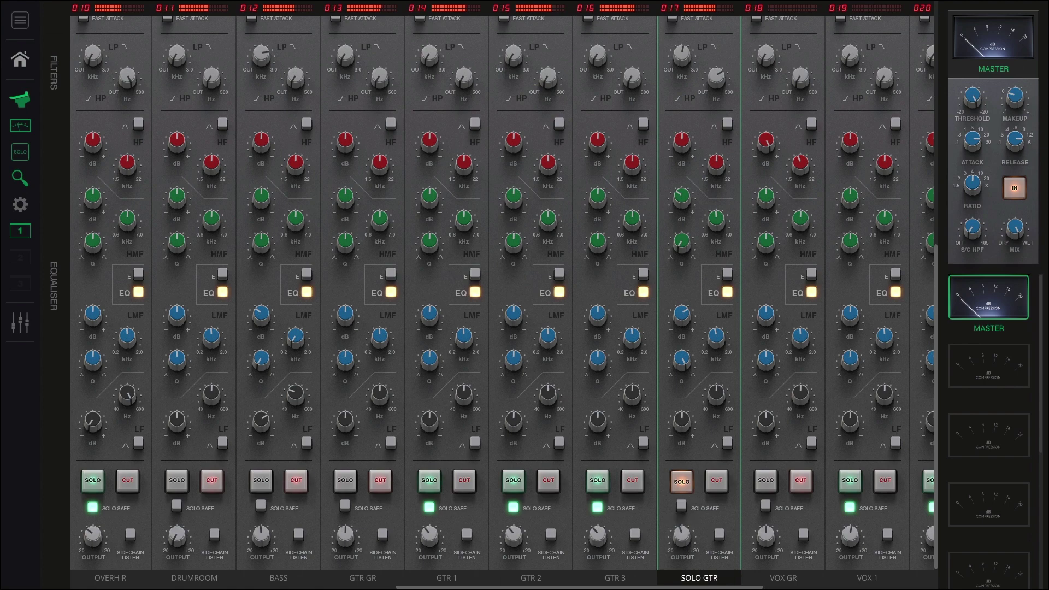
left_click(20, 179)
left_click(698, 397)
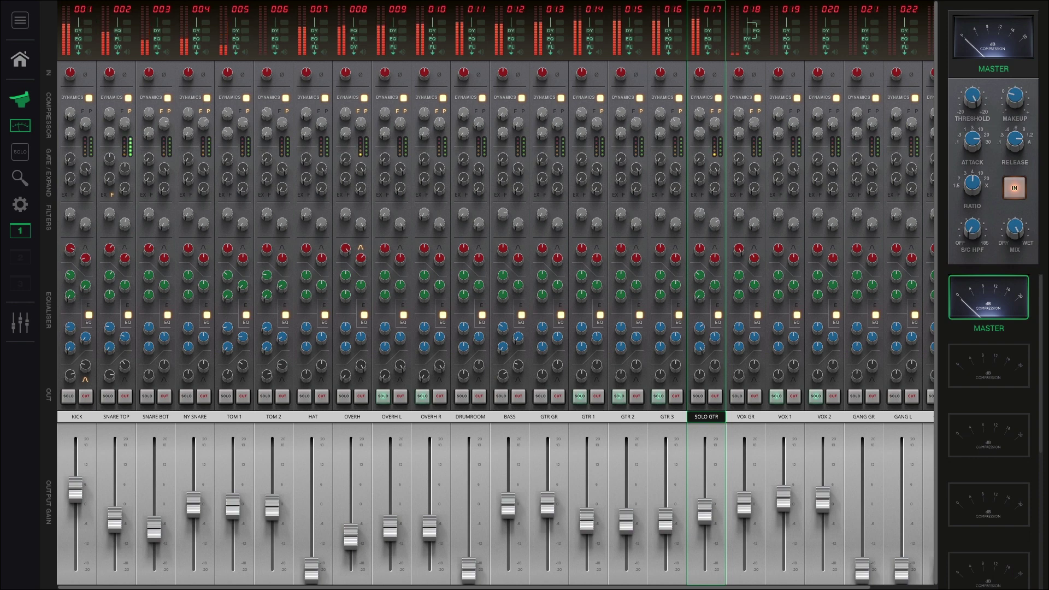
key("z")
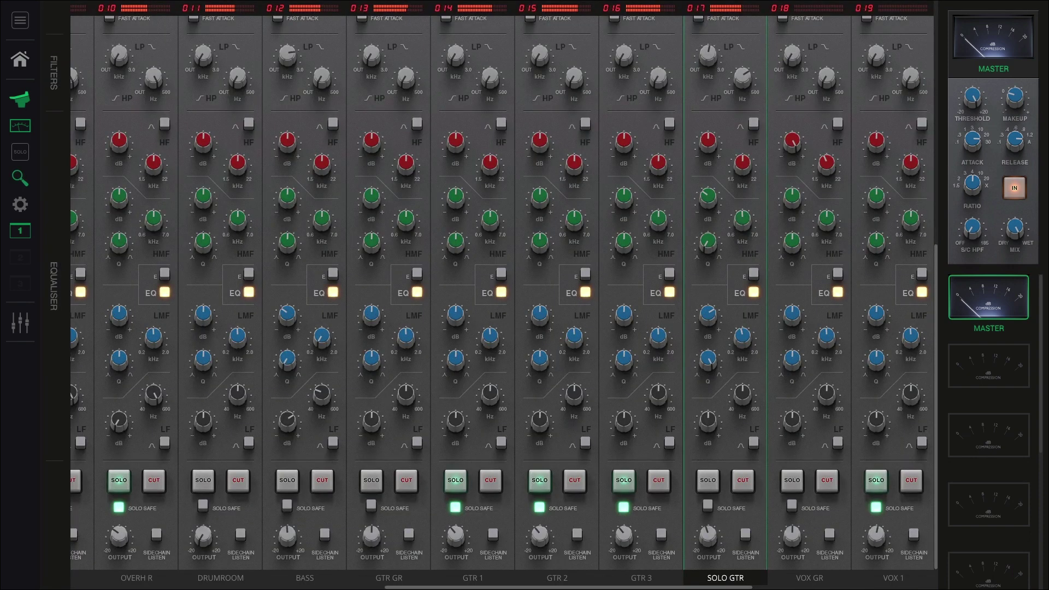
- Switch to REAPER, clear the time selection and play from the first solo guitar phrase
key("alt+Tab")
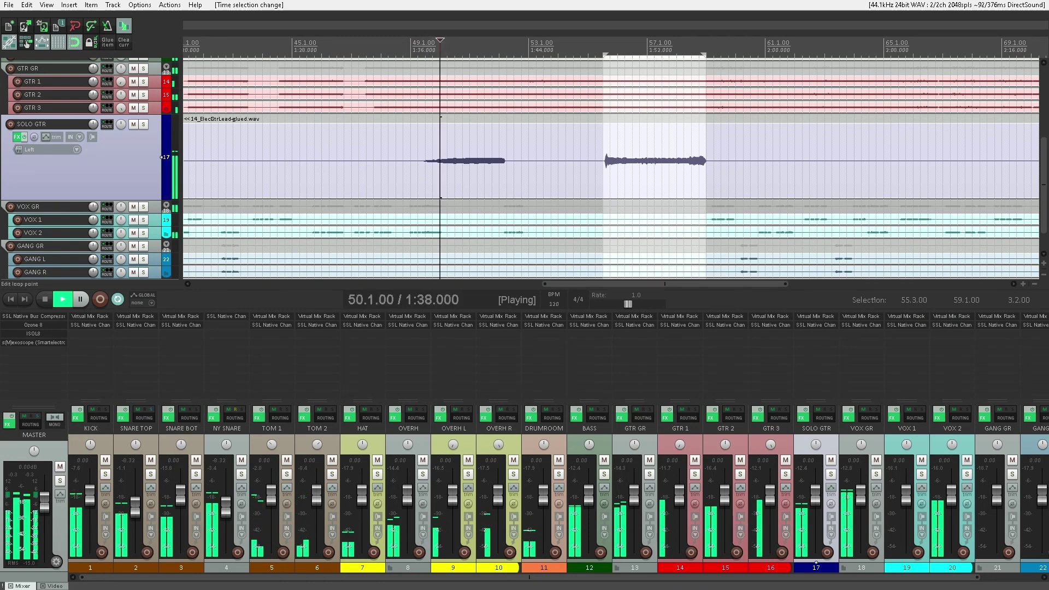
mouse_move(508, 55)
left_mouse_down()
mouse_move(535, 54)
mouse_move(506, 55)
left_mouse_up()
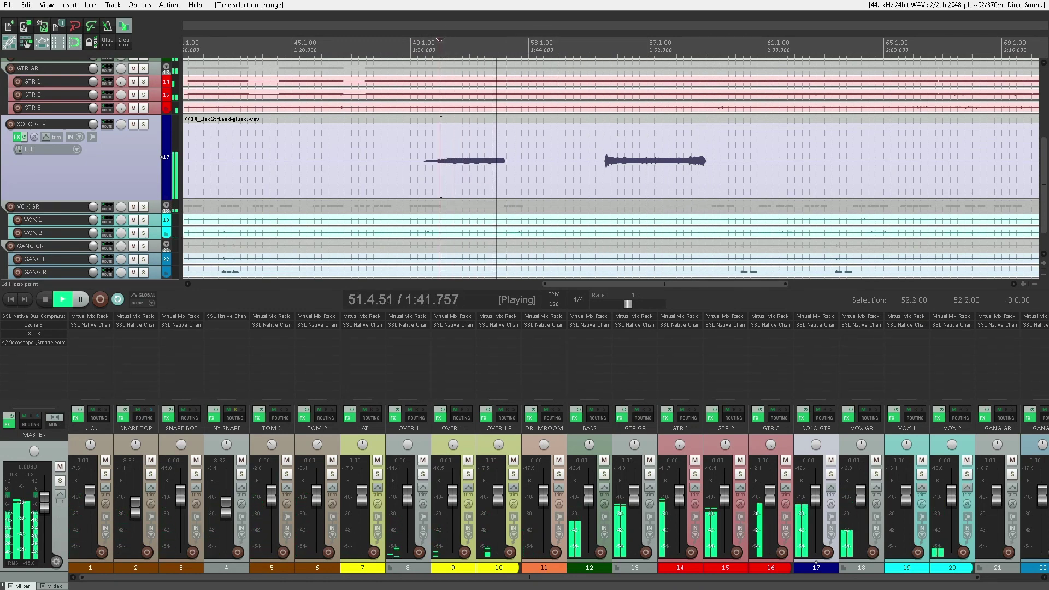
scroll(350, 188, "down", 5)
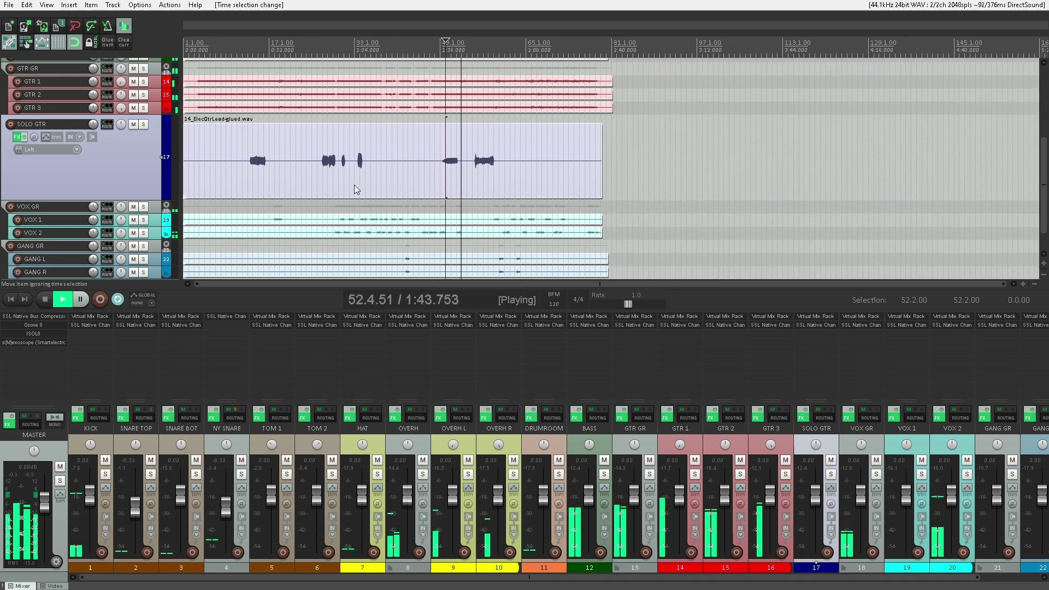
left_click(248, 141)
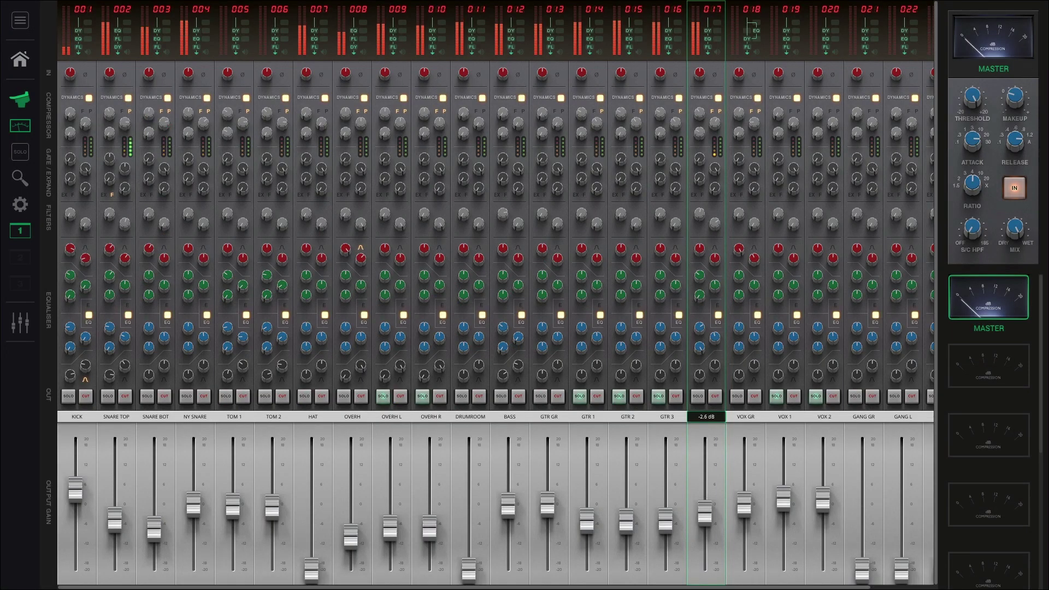
- Lower SOLO GTR's fader in stages to about -6.2 dB in the SSL Plug-in Mixer while playing its first and second phrases
left_click_drag(705, 514, 705, 518)
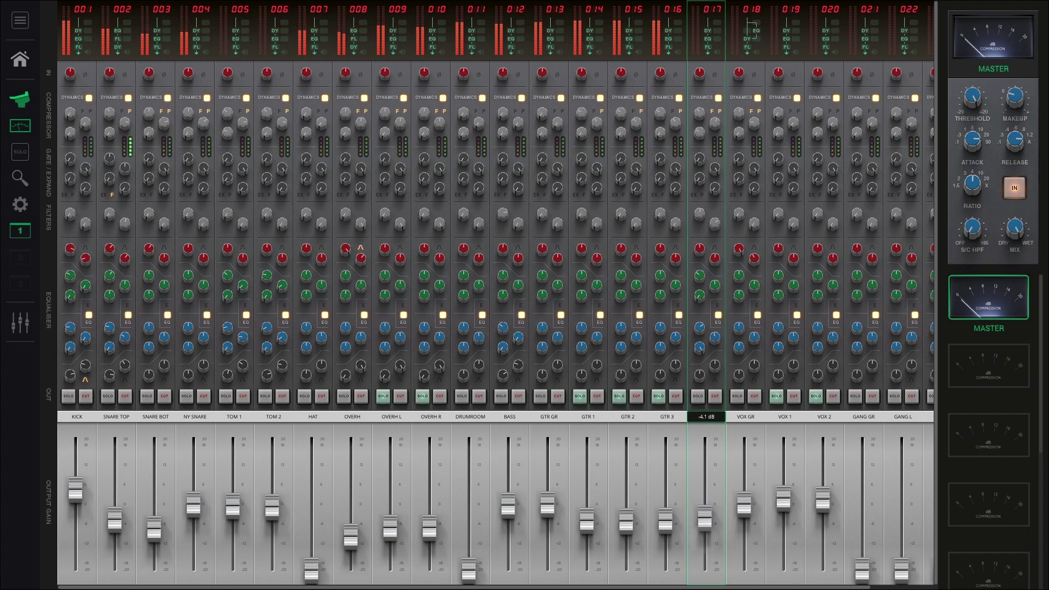
key("z")
scroll(690, 333, "down", 3)
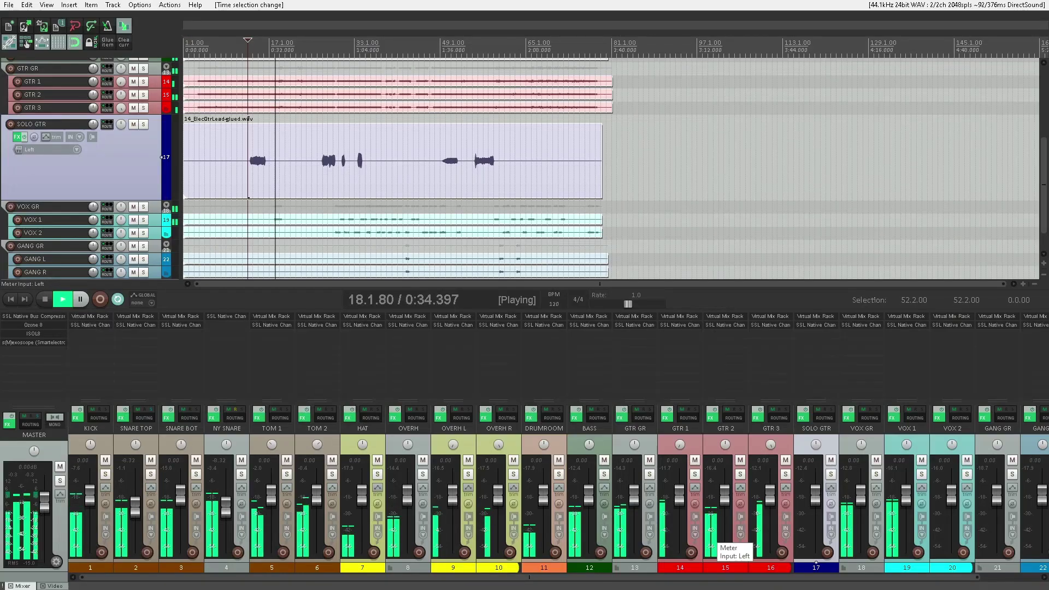
left_click(317, 47)
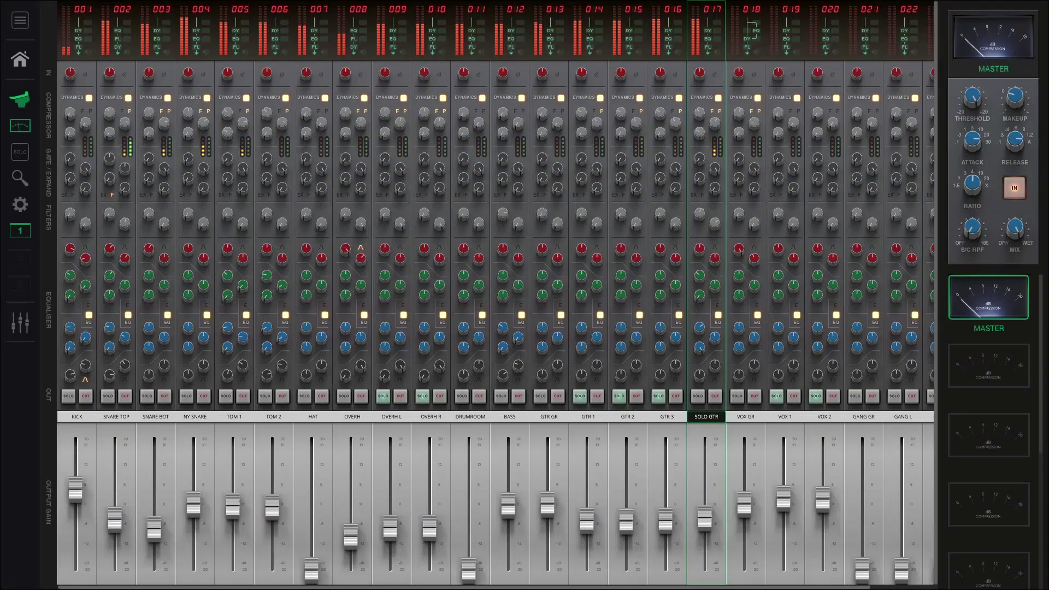
left_click_drag(705, 518, 705, 523)
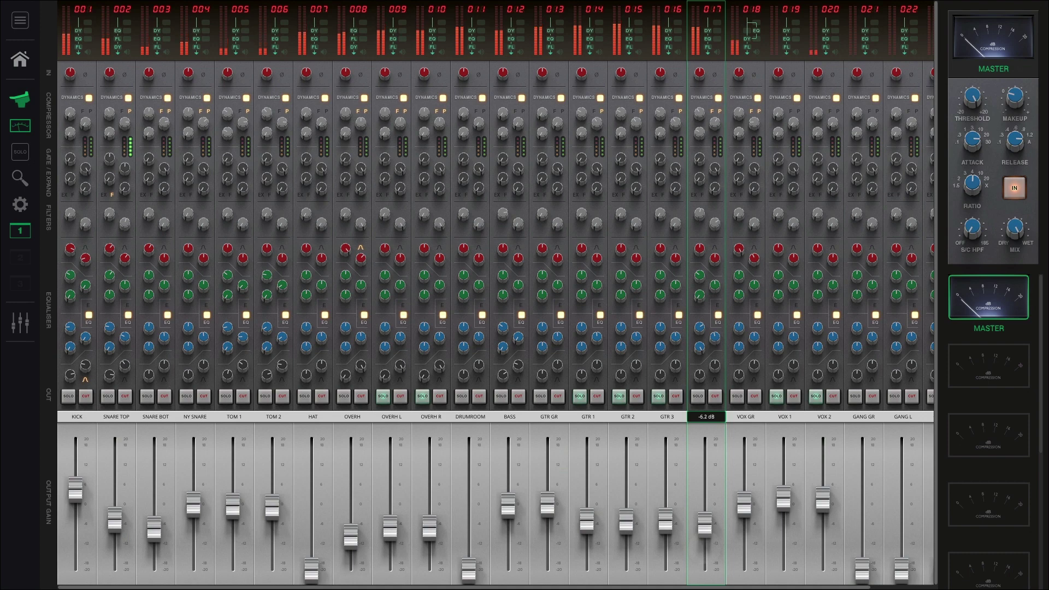
- Check SOLO GTR soloed, play the phrase near bar 50 in REAPER, and lower its fader to about -8.3 dB
left_click(698, 396)
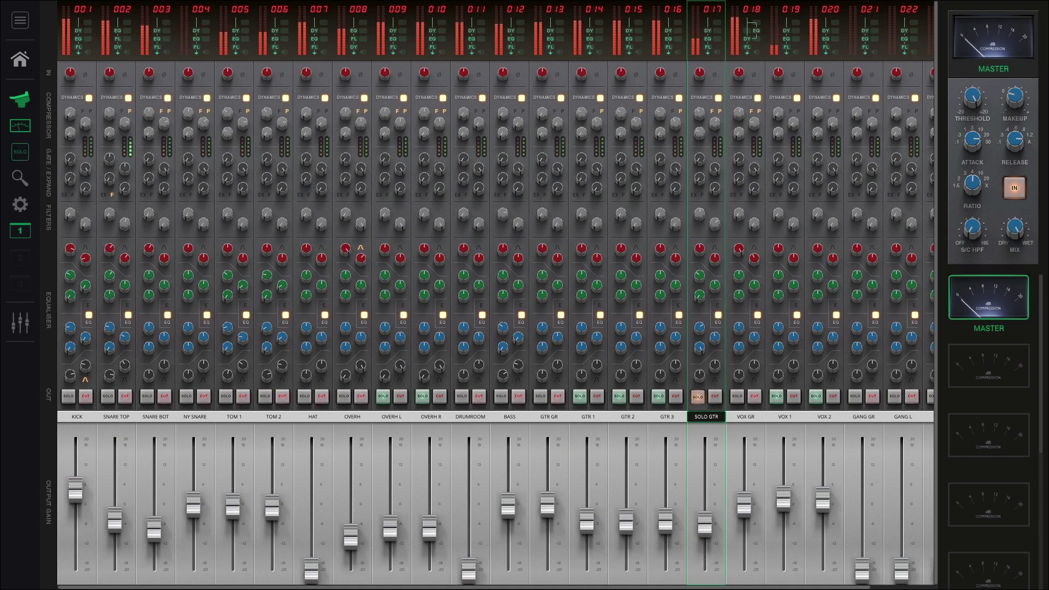
left_click(698, 396)
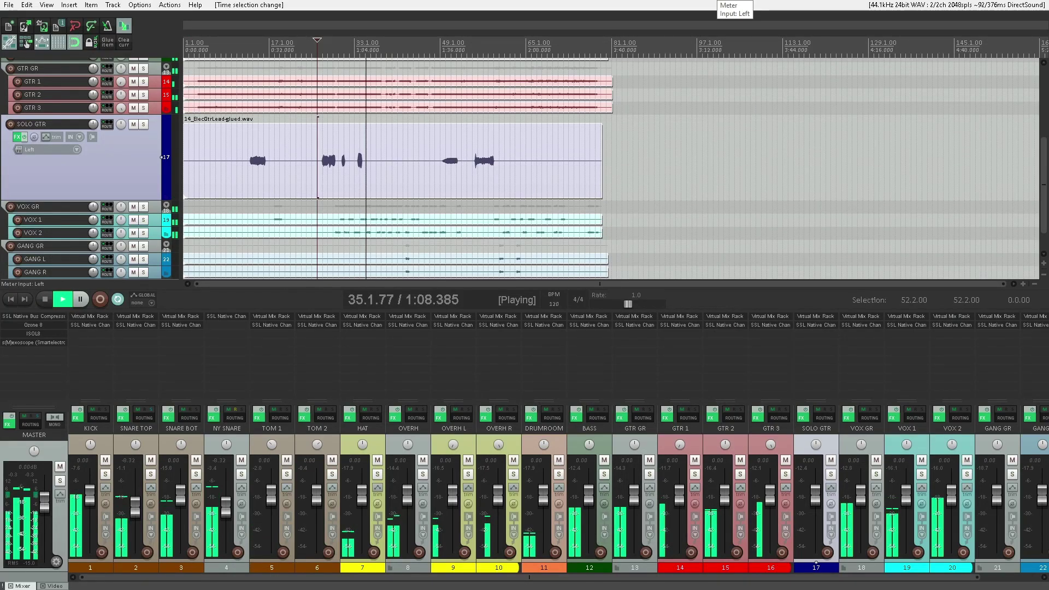
left_click(446, 47)
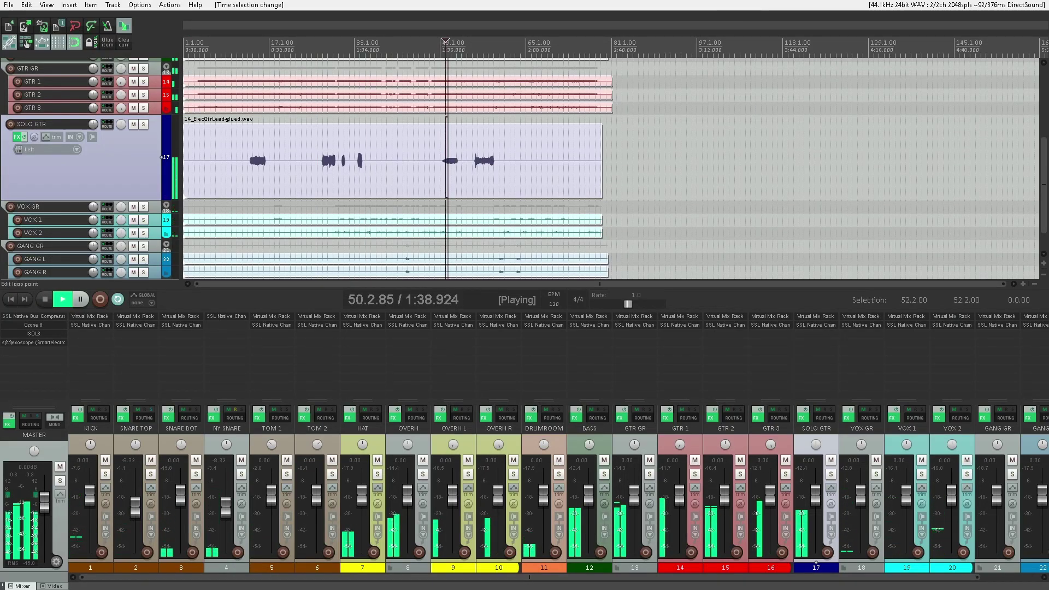
key("alt+Tab")
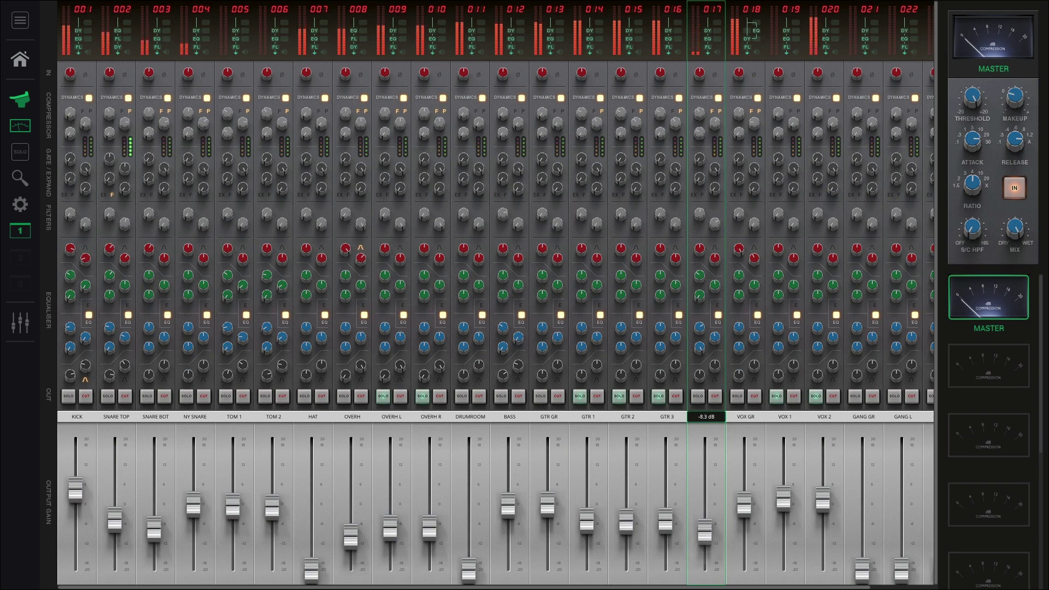
- Switch to REAPER and restart playback from near bar 50 to check the solo guitar's level in the mix
key("alt+Tab")
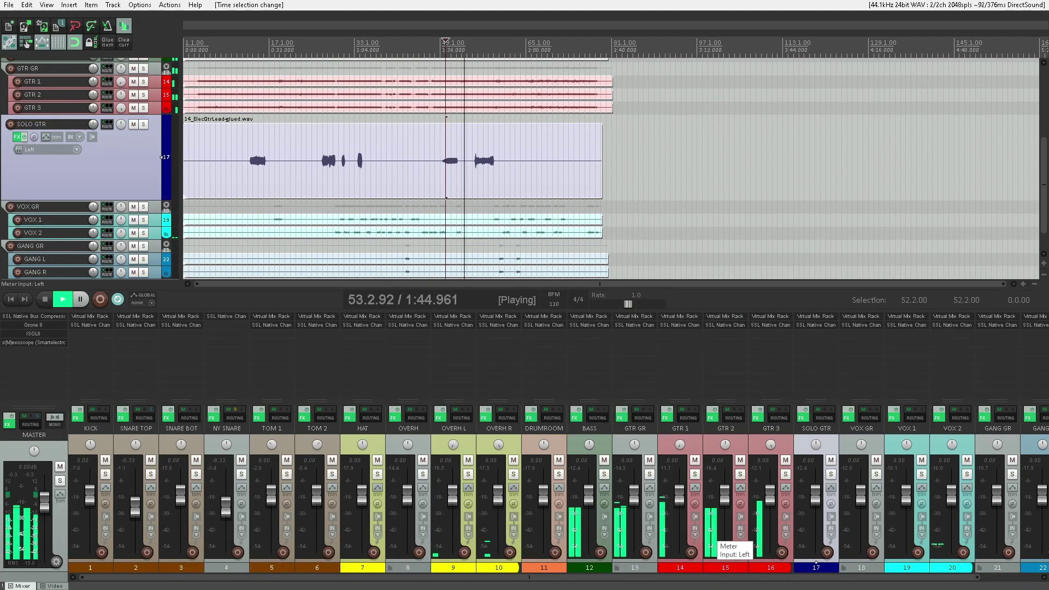
key("alt+Tab")
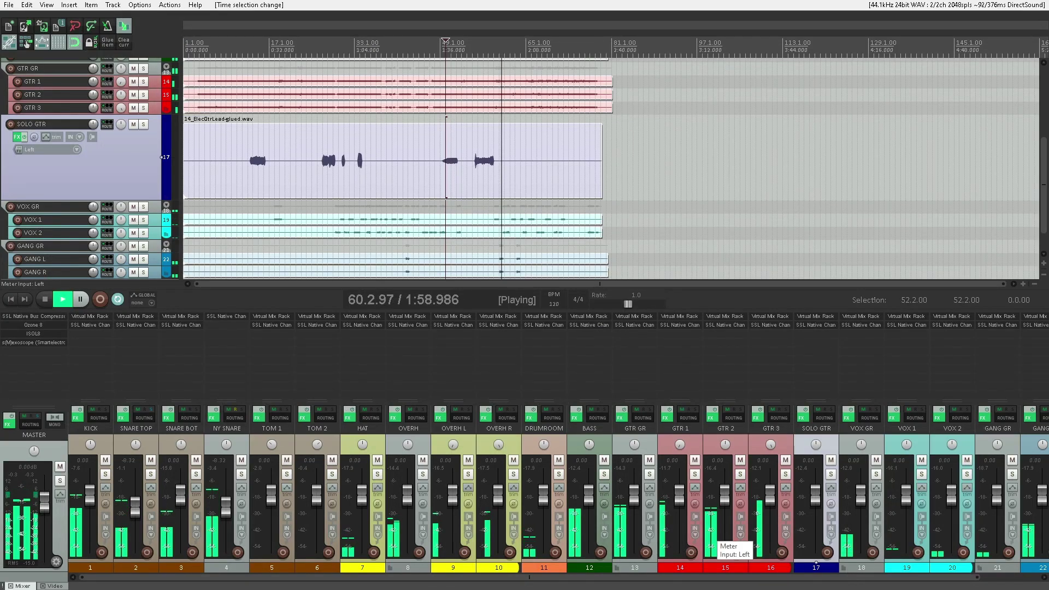
key("space")
key("space")
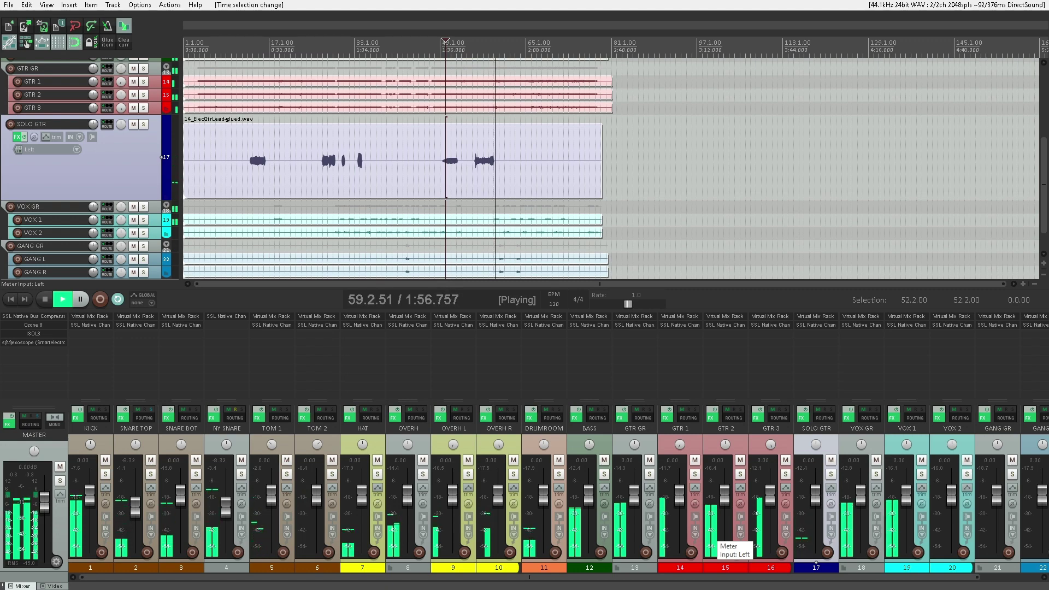
- Select the GANG GR track and loop the gang vocal section from 59.4.00 to 61.2.00
left_click(151, 69)
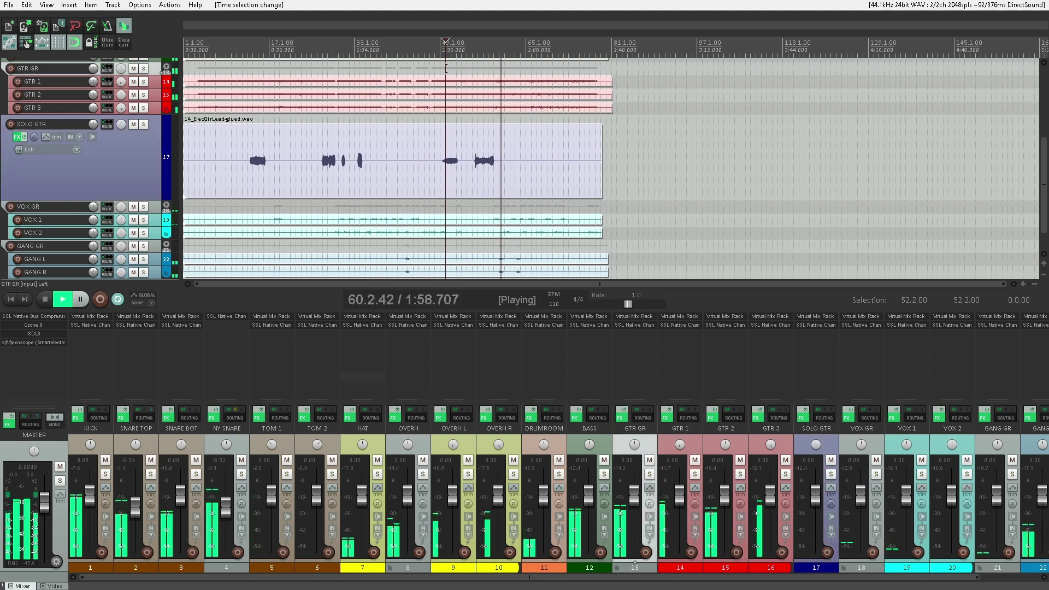
double_click(145, 201)
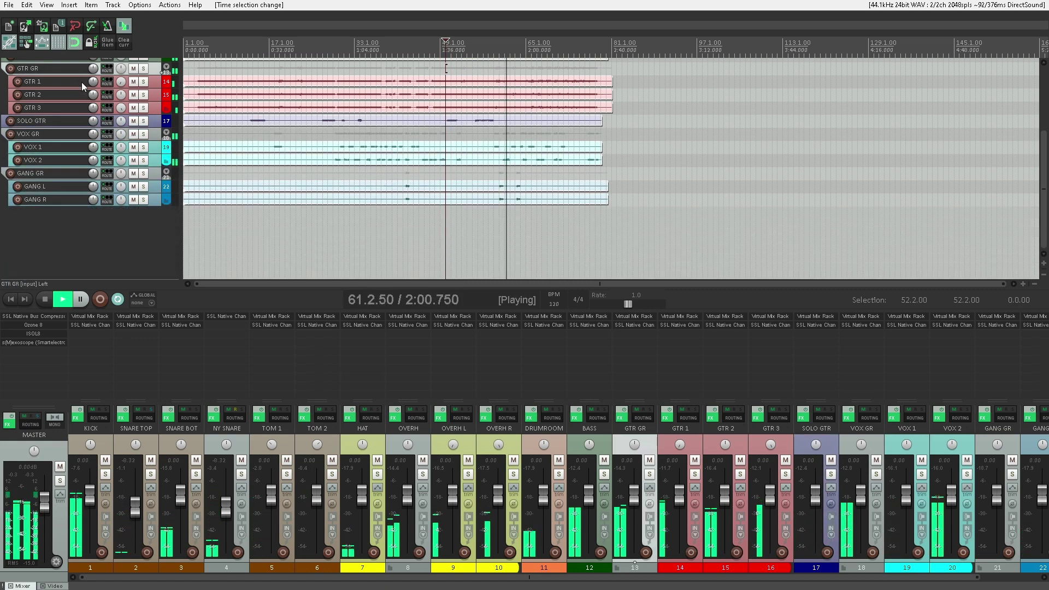
left_click_drag(531, 577, 601, 577)
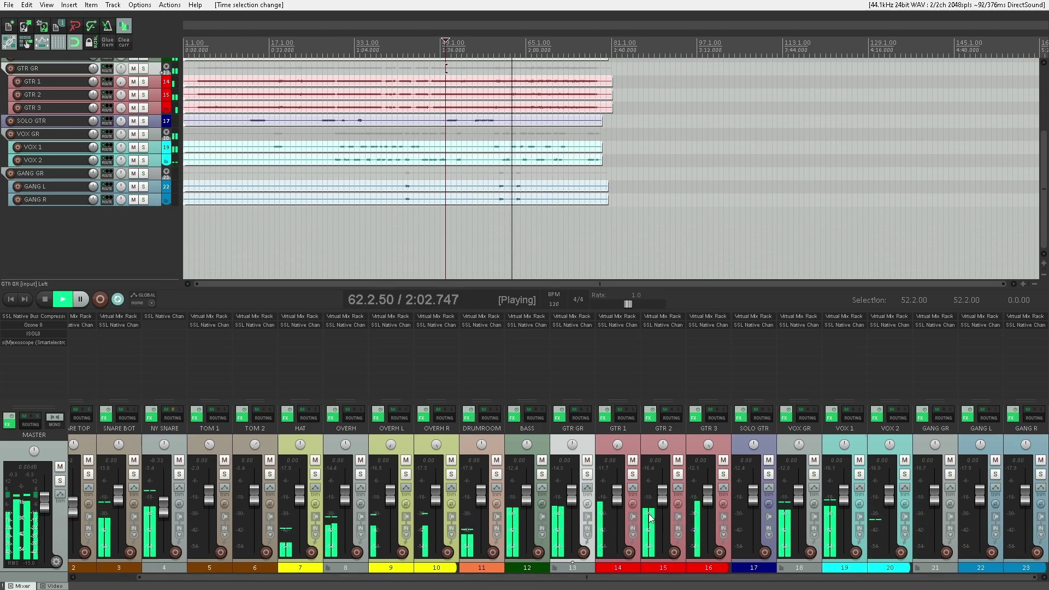
left_click(956, 441)
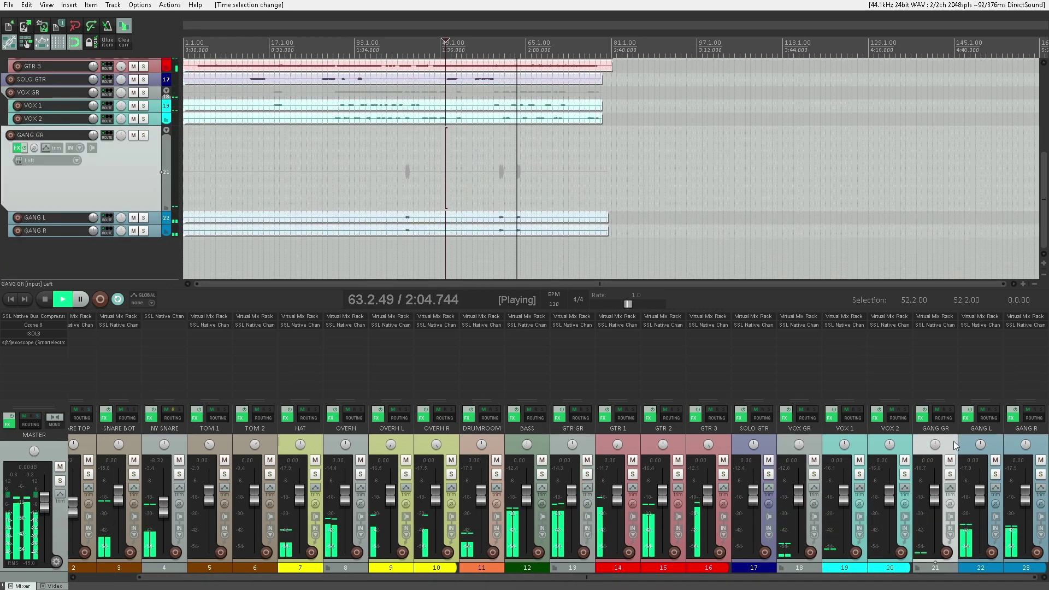
scroll(492, 86, "up", 5)
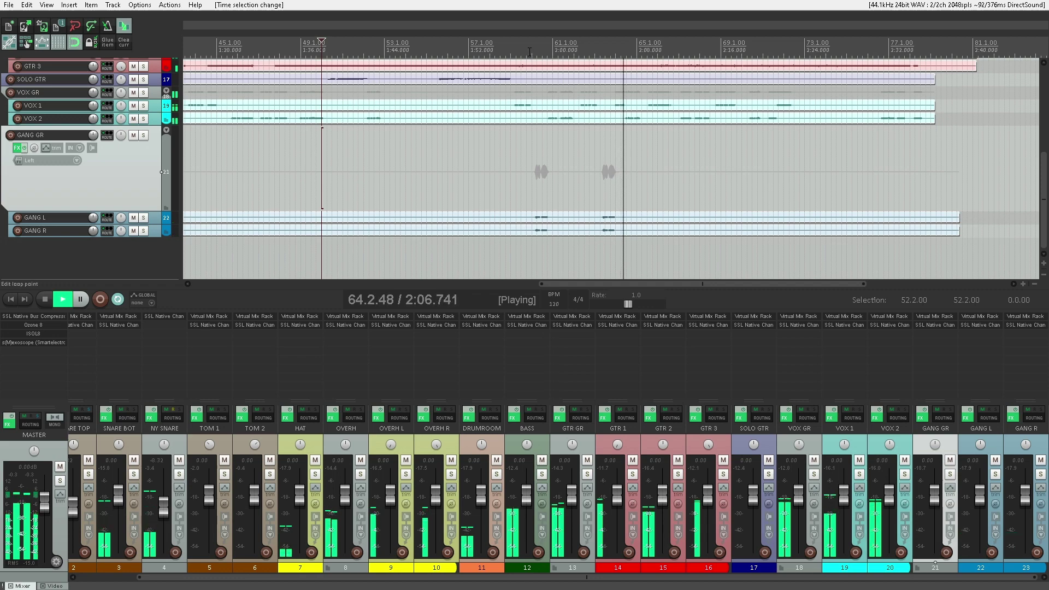
left_click_drag(528, 52, 553, 52)
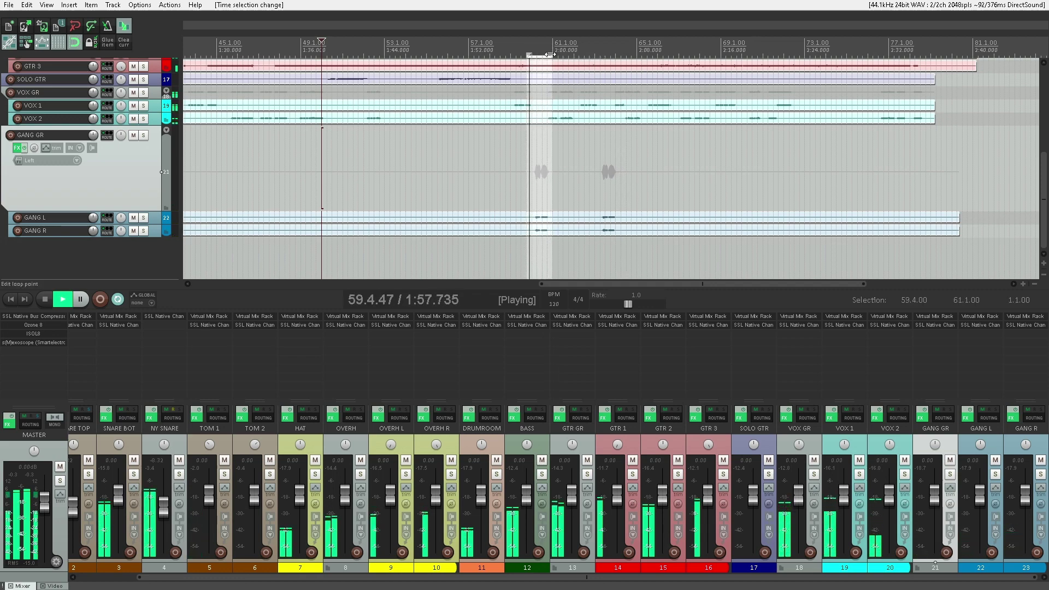
left_click_drag(552, 53, 555, 53)
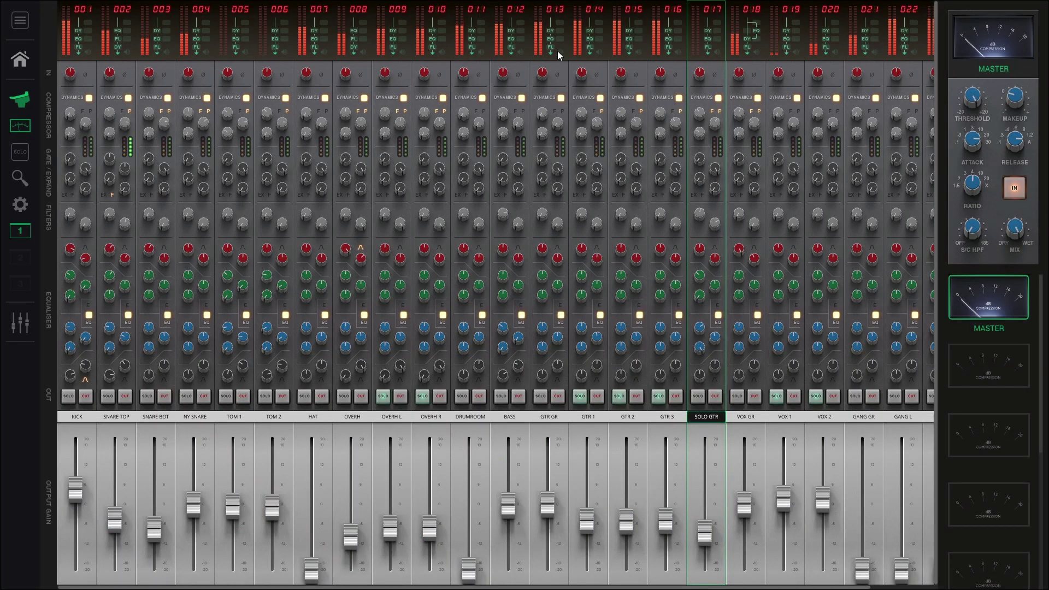
- Switch to the SSL Plug-in Mixer, reset GANG GR's fader from the minimum and set GANG L and GANG R to about -1.6 dB
scroll(557, 51, "right", 3)
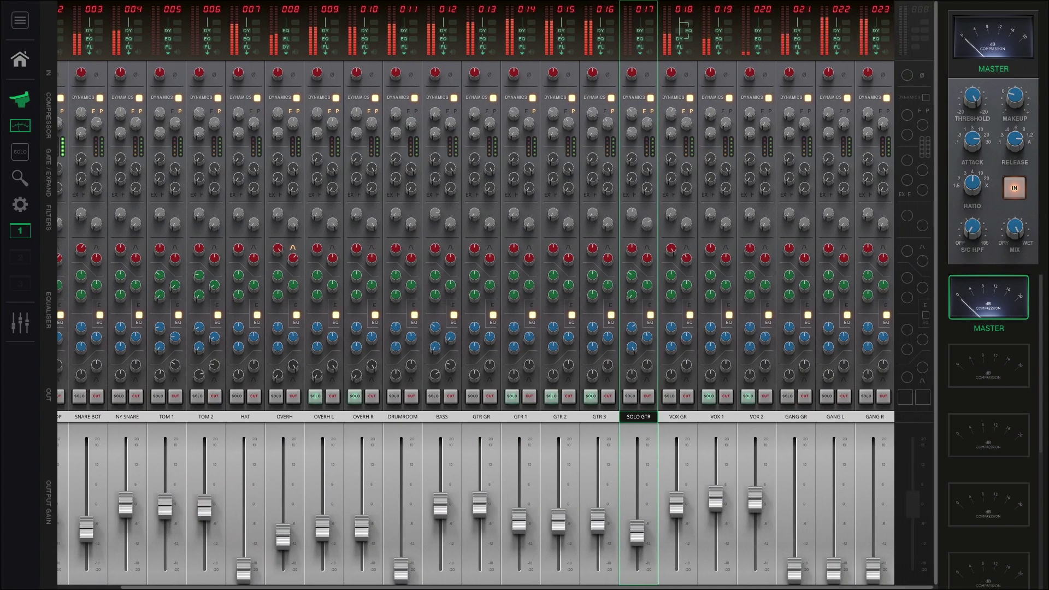
double_click(795, 569)
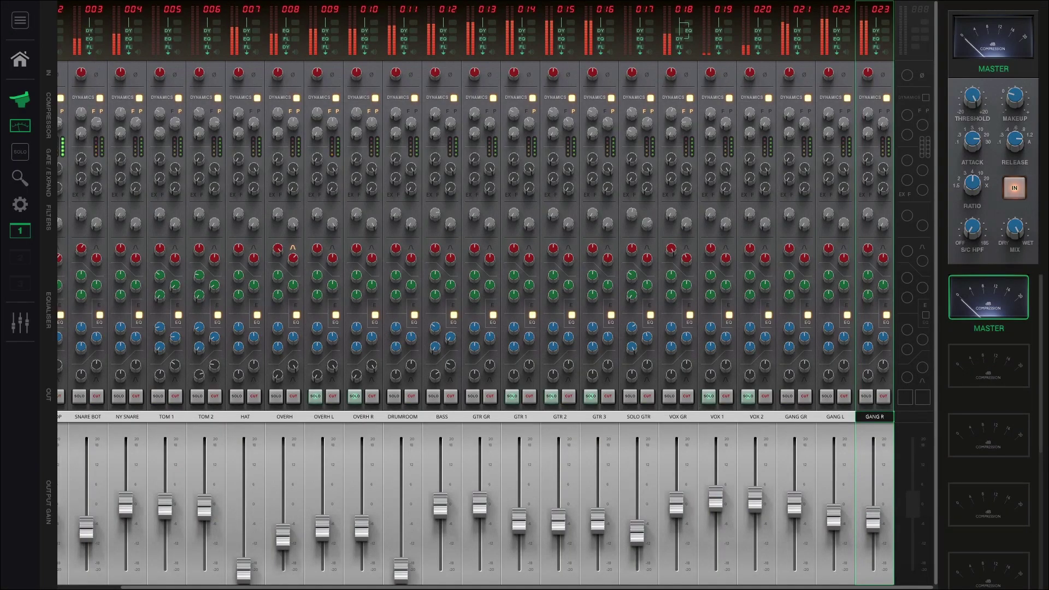
left_click_drag(834, 517, 834, 510)
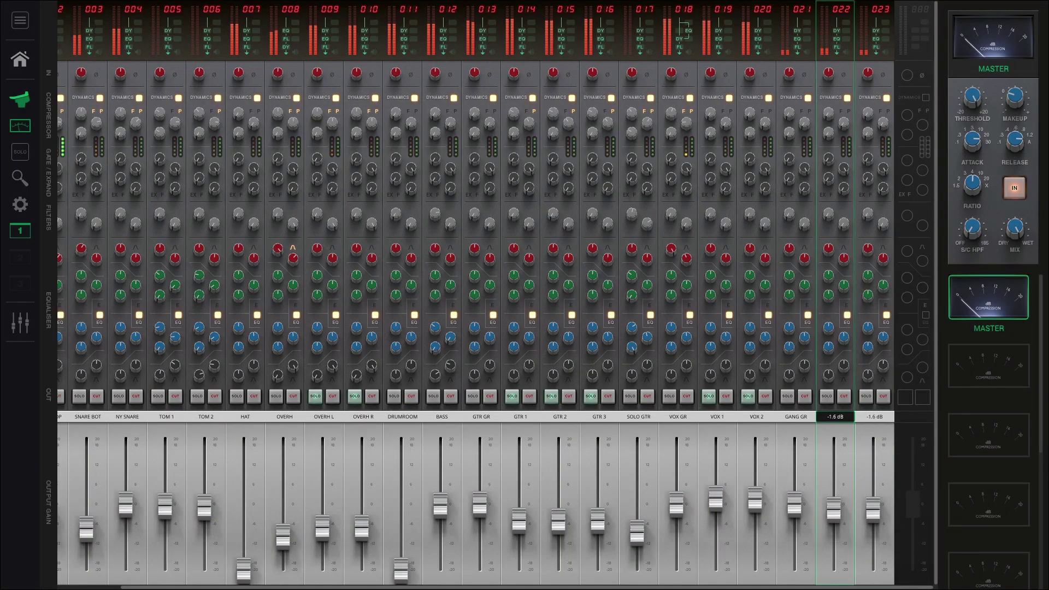
- Solo VOX GR and GANG GR and enable Solo Safe on GANG L and GANG R
left_click(670, 396)
left_click(788, 397)
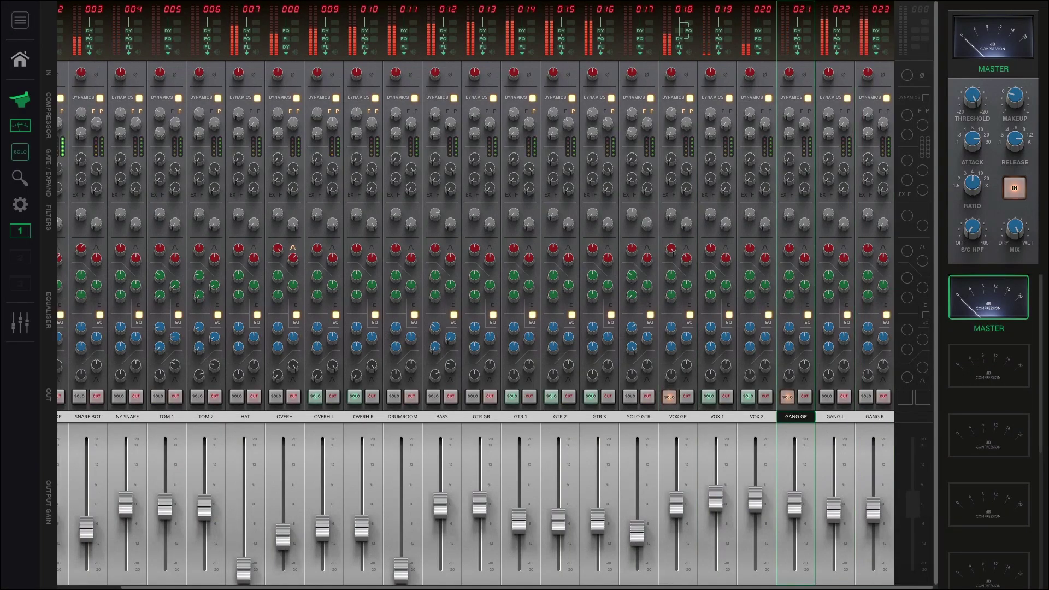
key("z")
left_click_drag(819, 398, 728, 399)
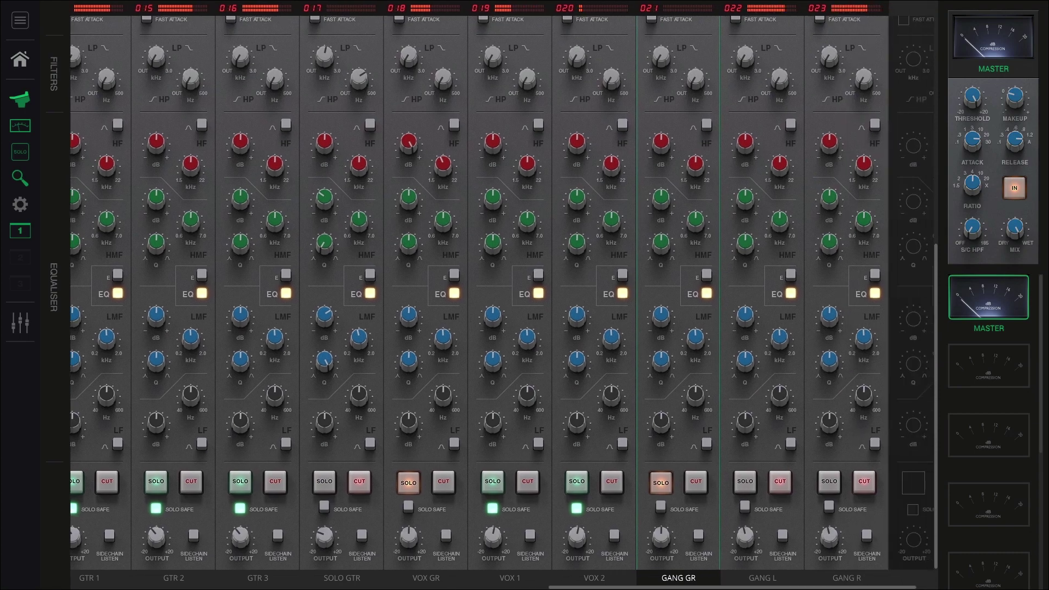
left_click(745, 508)
left_click(829, 508)
- Adjust the panning of GANG L and GANG R in REAPER and return to the SSL Plug-in Mixer
key("alt+Tab")
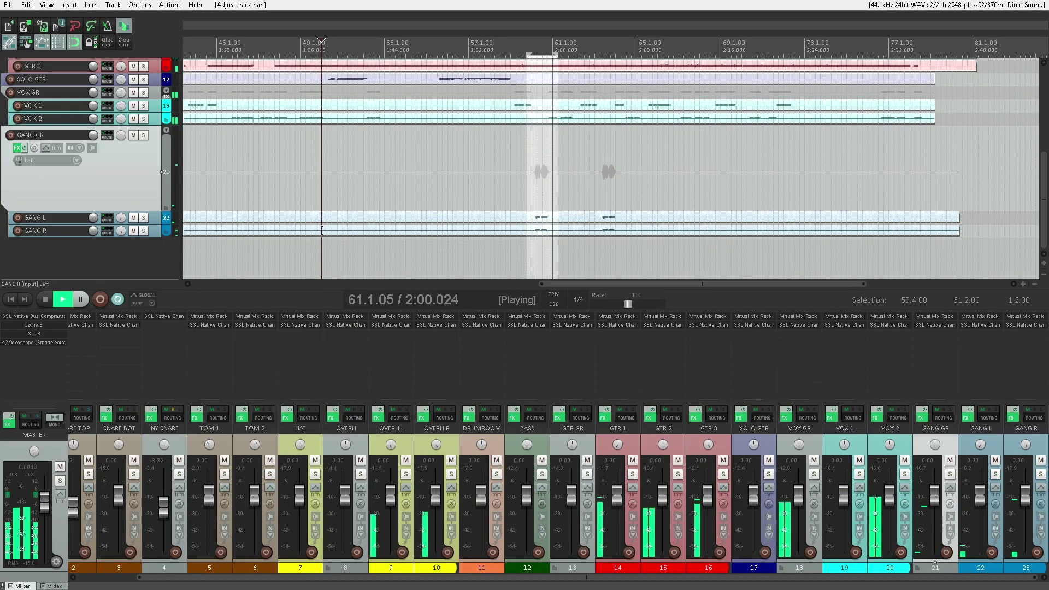
key("alt+Tab")
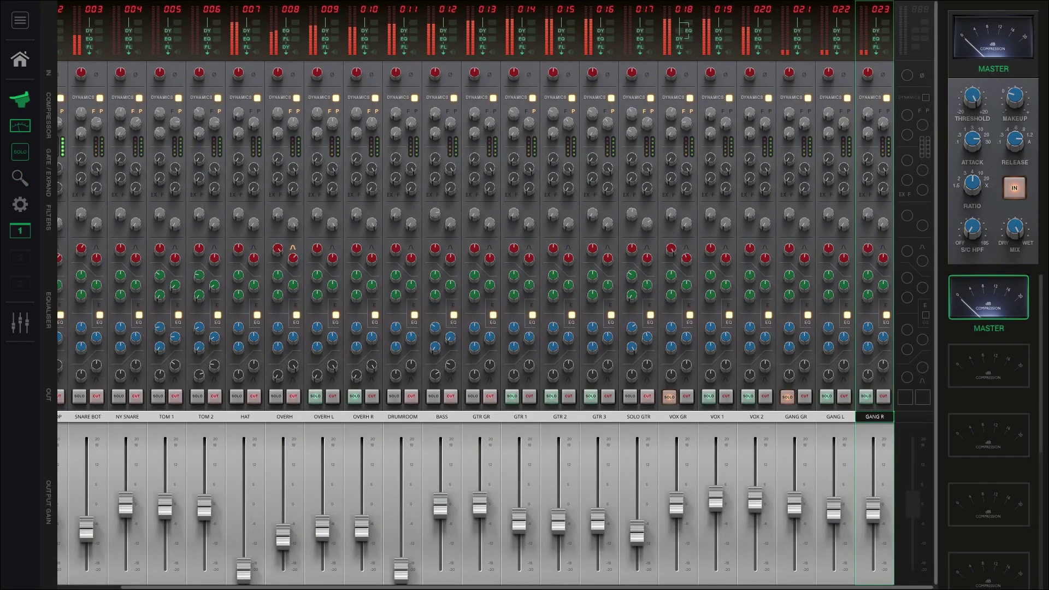
- Clear the solos on VOX GR and GANG GR and boost the high-frequency EQ gain on GANG L and GANG R
key("Left")
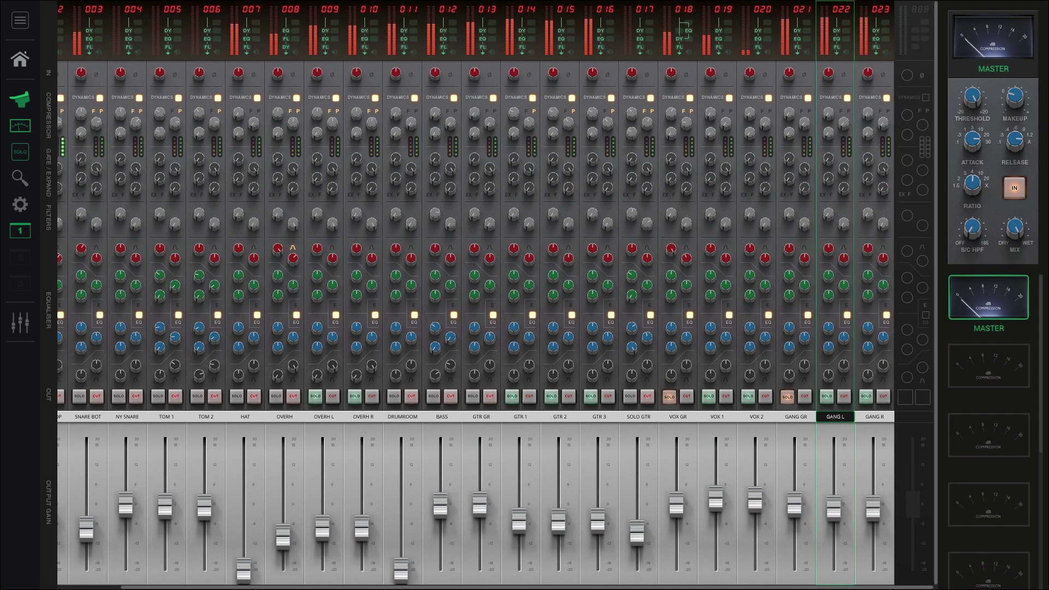
key("Left")
key("Left")
key("Left")
key("Left")
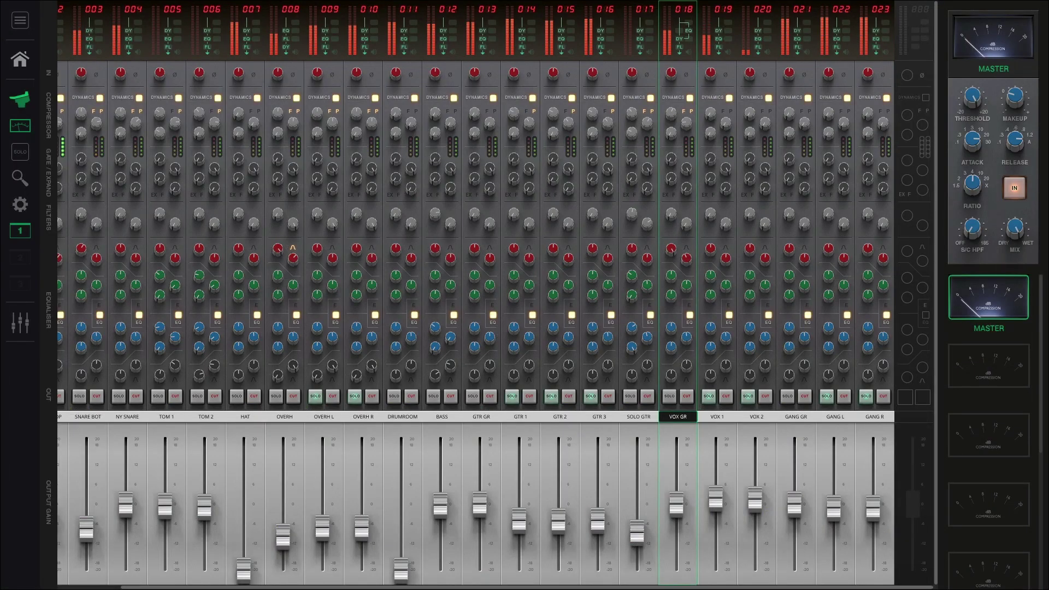
left_click_drag(829, 249, 827, 234)
left_click_drag(868, 249, 865, 236)
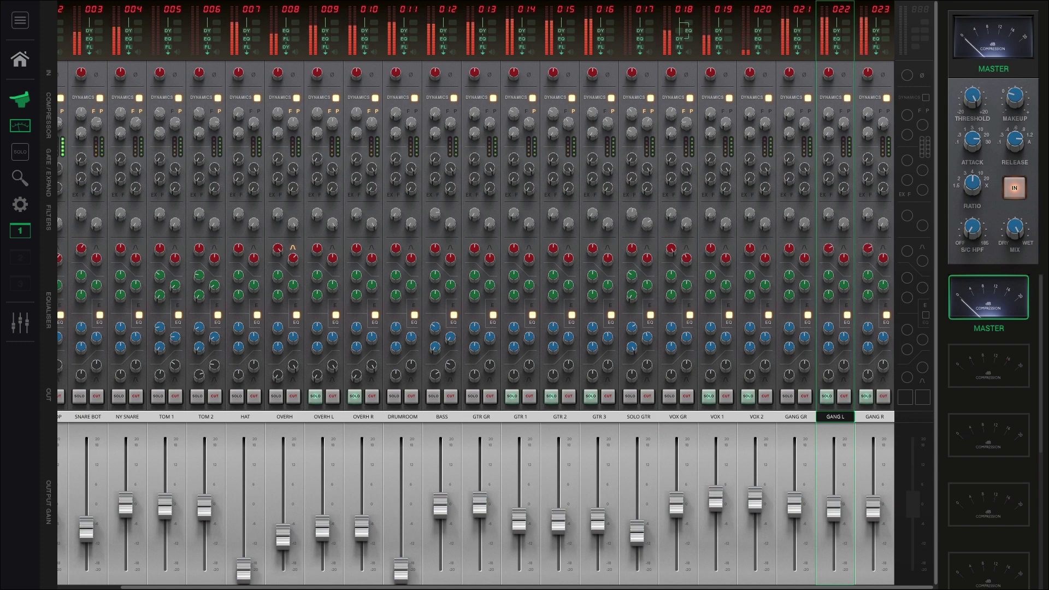
- Toggle the solos on GANG GR and VOX GR to audition the gang vocals, leaving both unsoloed
left_click(788, 397)
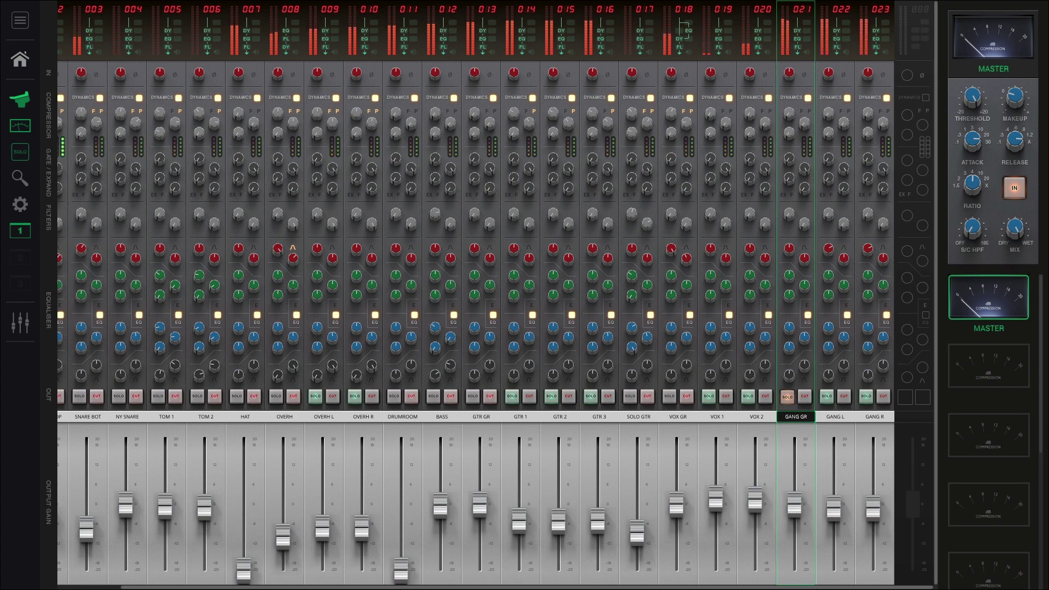
left_click(670, 396)
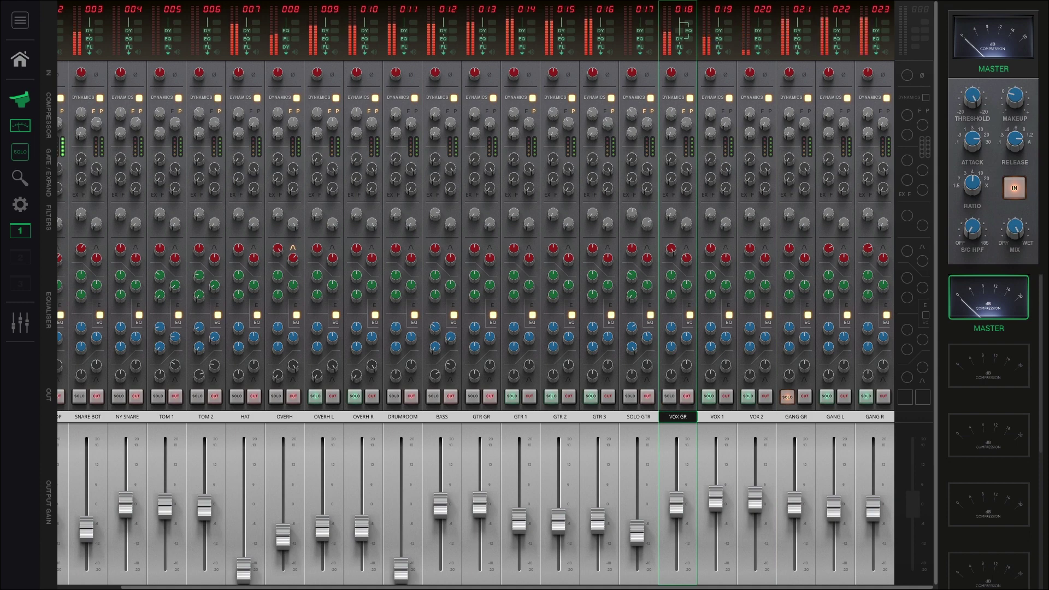
left_click(788, 397)
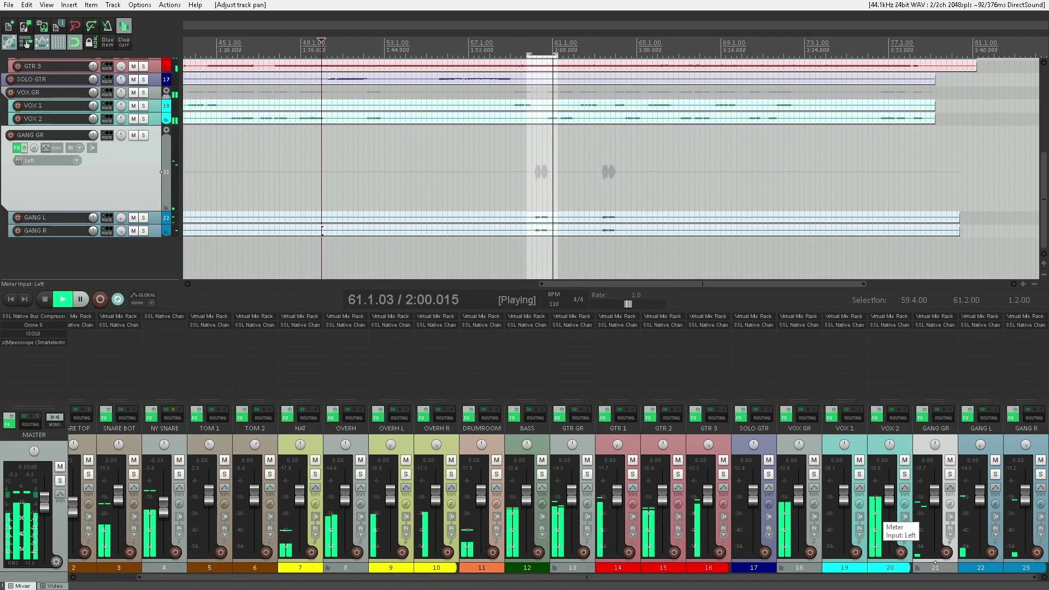
- Switch to REAPER, clear the loop time selection and play the gang vocal passages from about bars 41 and 58
left_click_drag(506, 46, 480, 45)
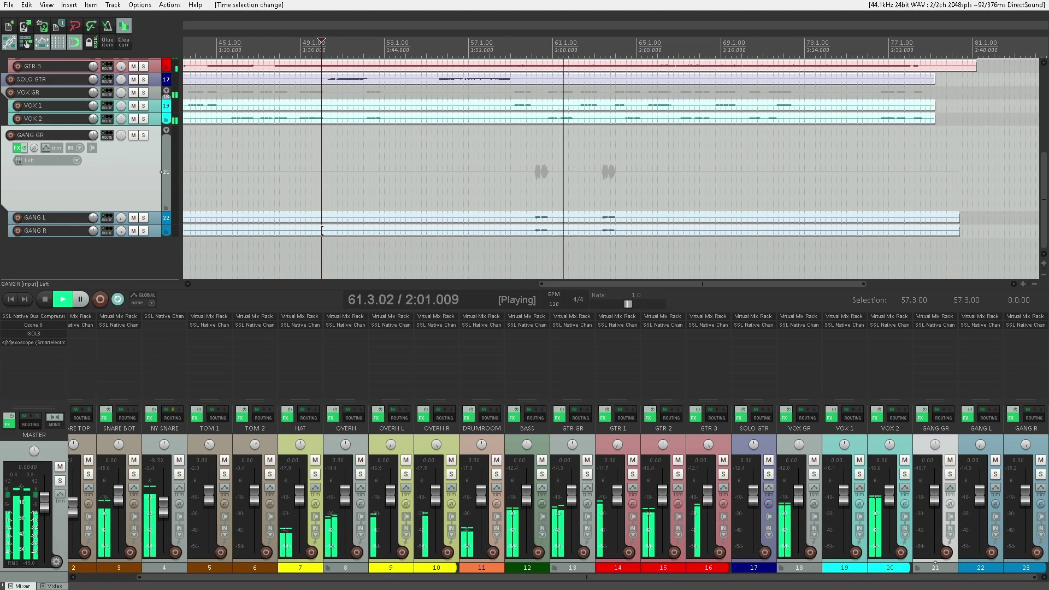
scroll(507, 195, "down", 2)
scroll(508, 195, "down", 2)
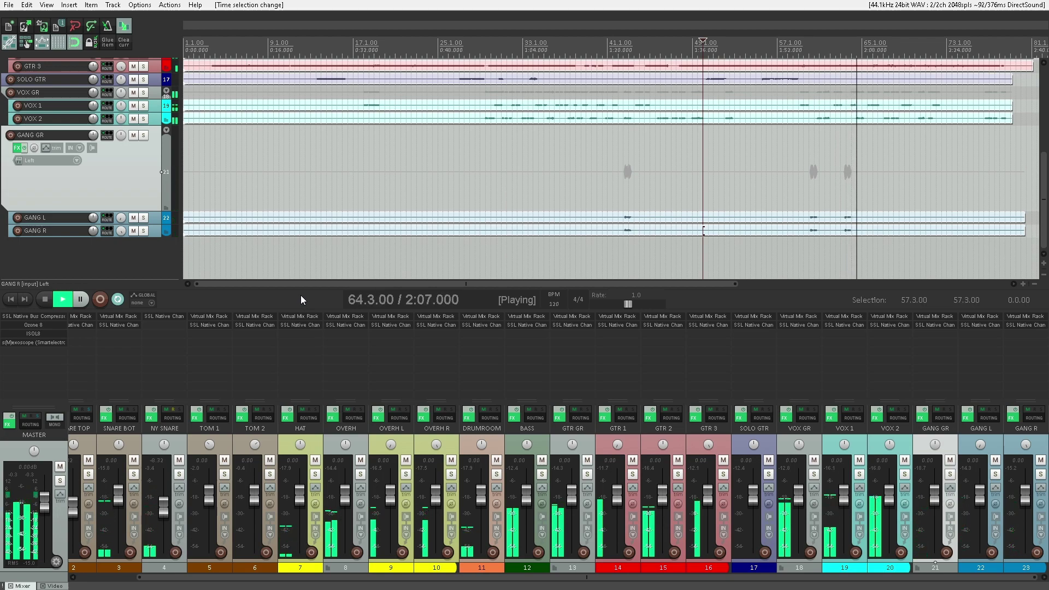
key("alt+Tab")
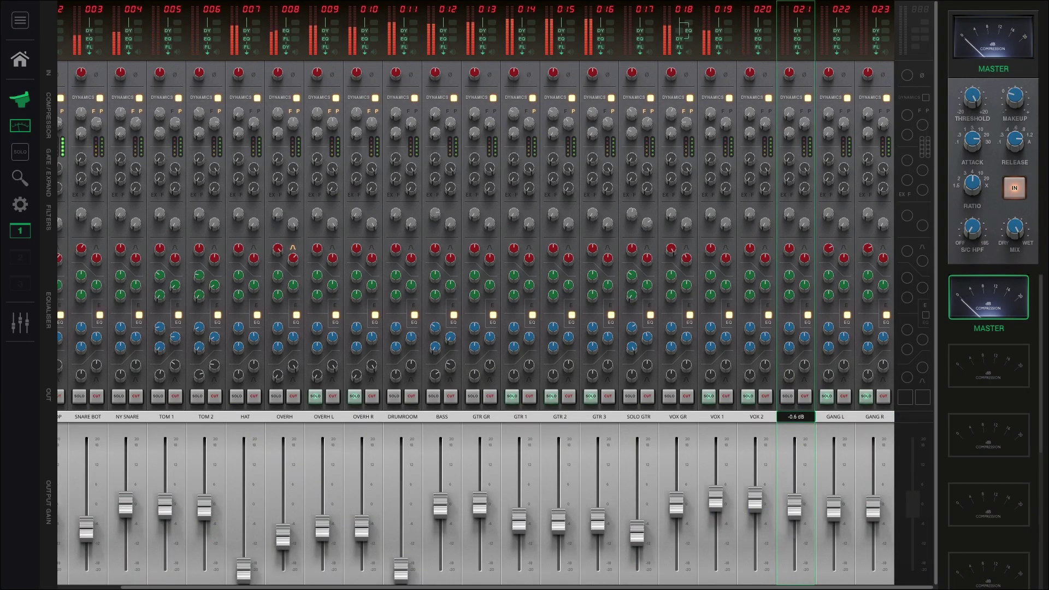
key("alt+Tab")
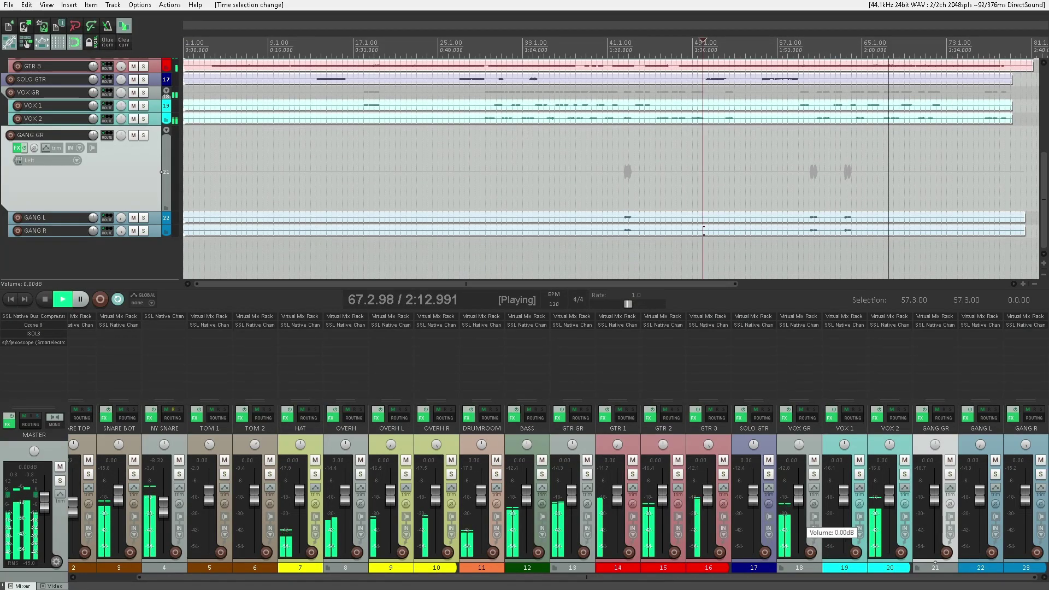
left_click(613, 44)
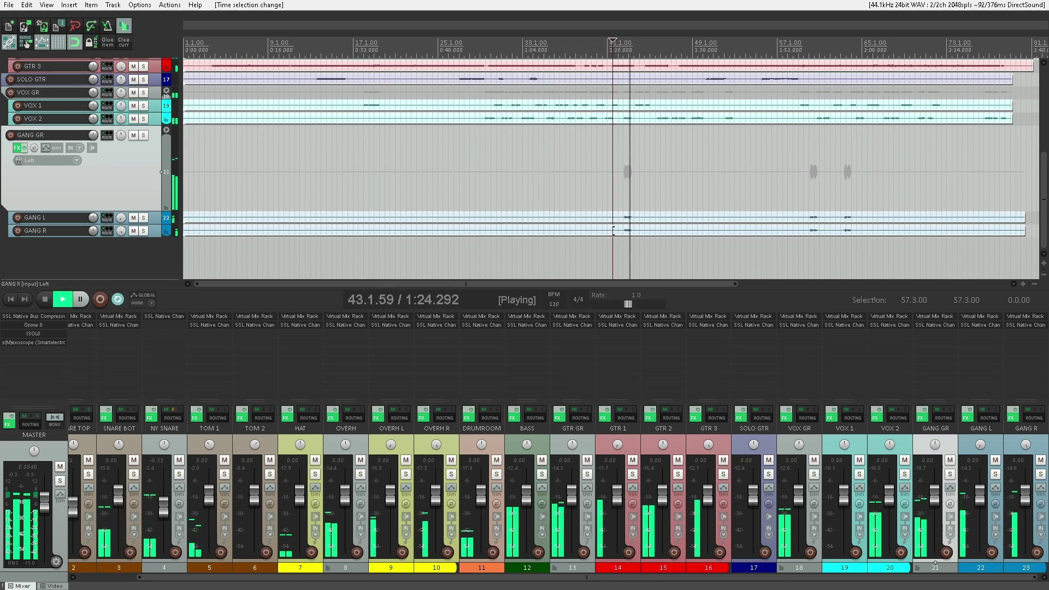
left_click(793, 44)
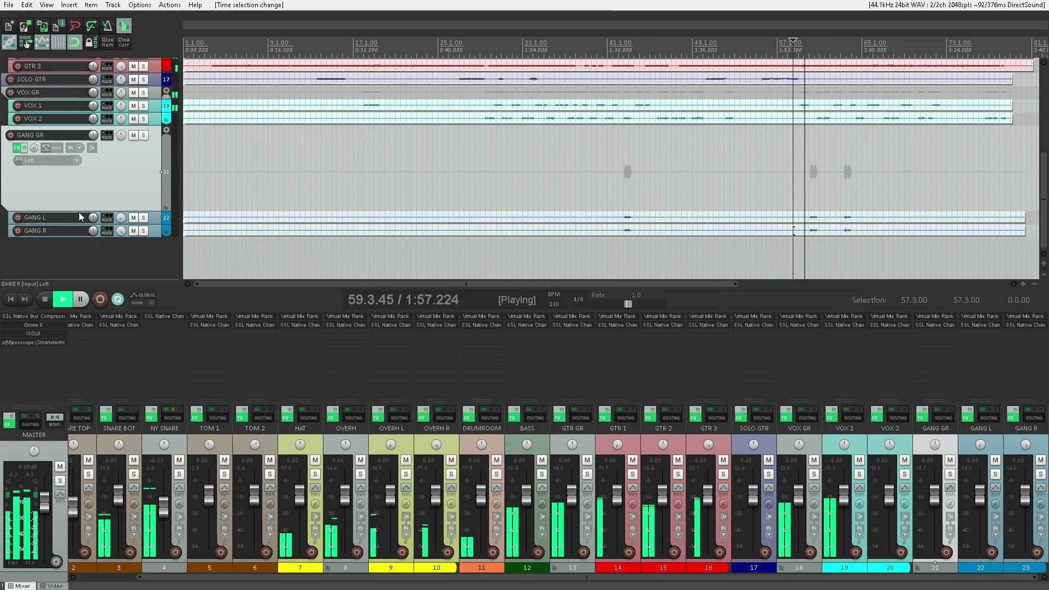
- Shrink the GANG GR track to its minimum height in the track list
left_click_drag(76, 211, 77, 137)
left_click(111, 212)
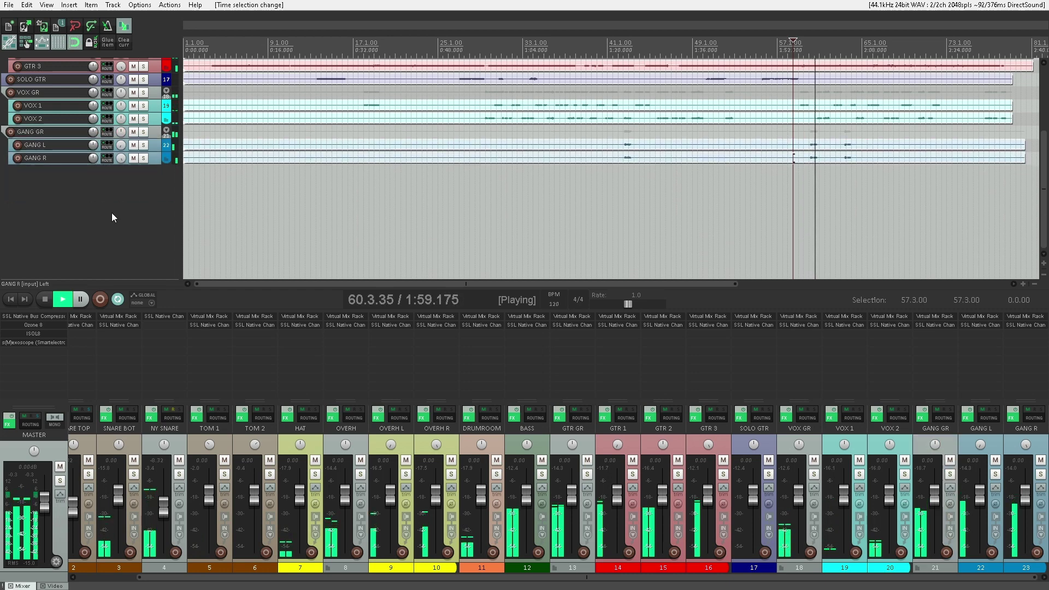
scroll(111, 215, "up", 5)
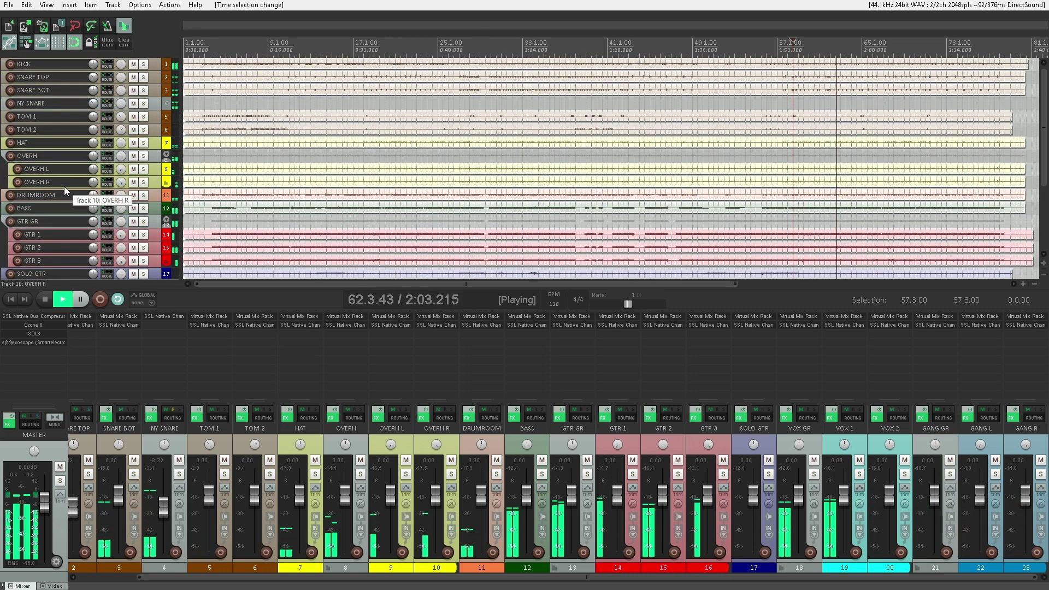
scroll(411, 183, "down", 2)
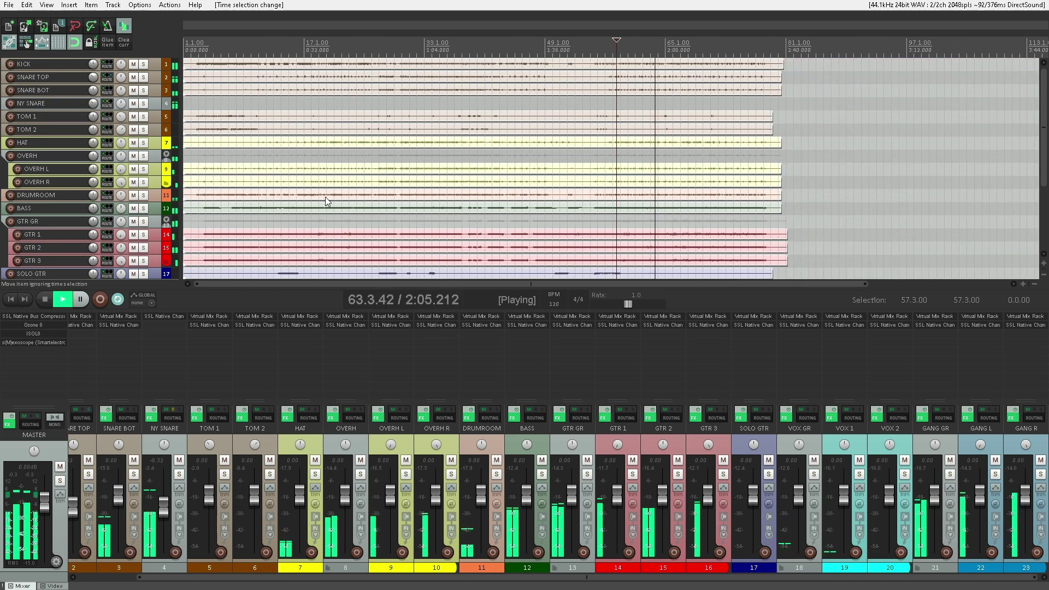
- Add the FabFilter Pro-L 2 VST3 limiter to the master track and place it directly after the SSL Native Bus Compressor
key("alt+Tab")
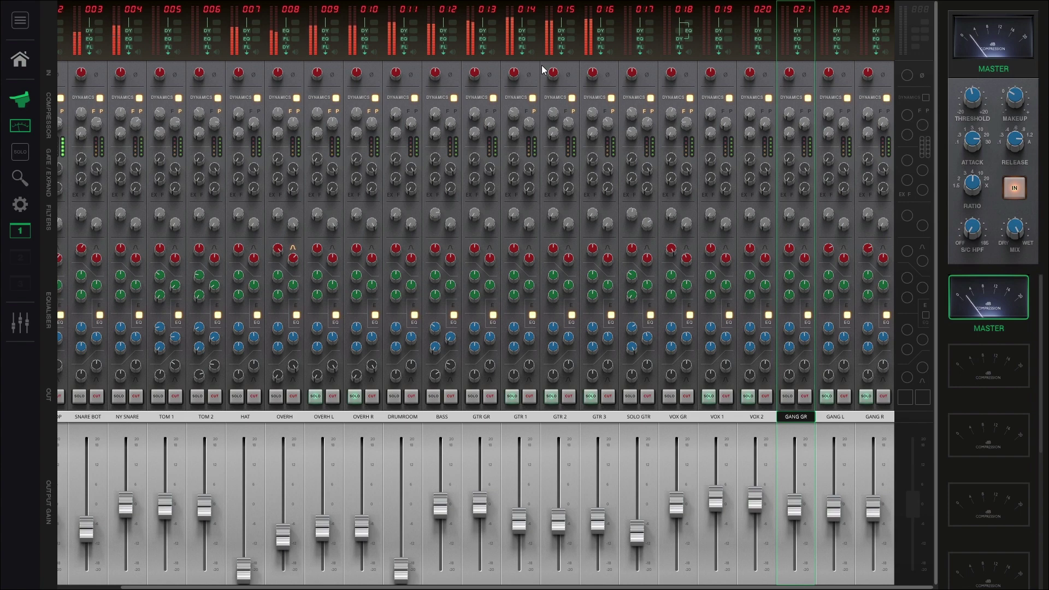
key("alt+Tab")
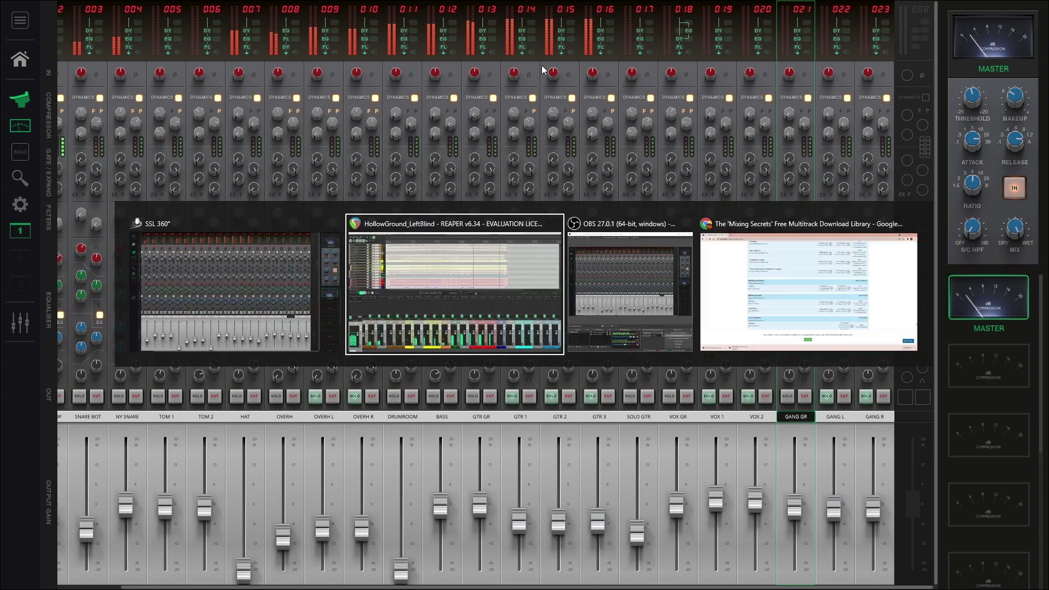
double_click(38, 362)
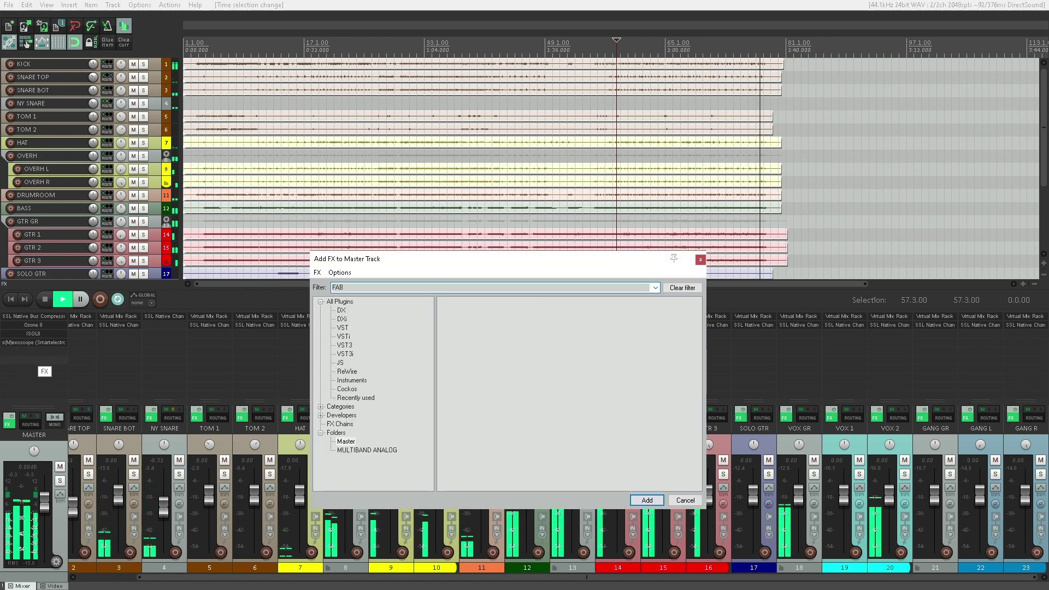
left_click(340, 302)
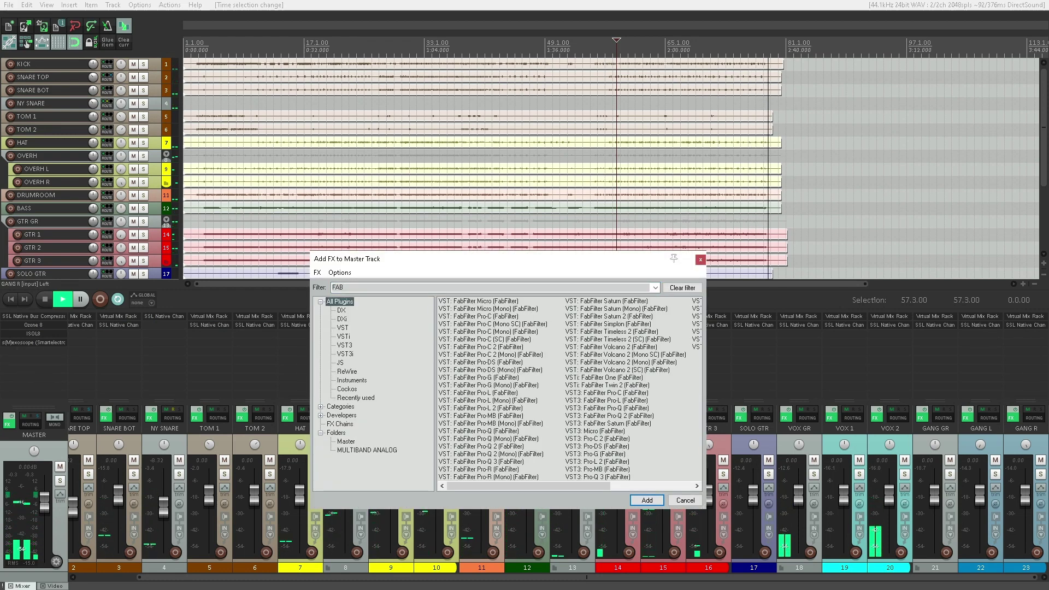
scroll(570, 391, "down", 1)
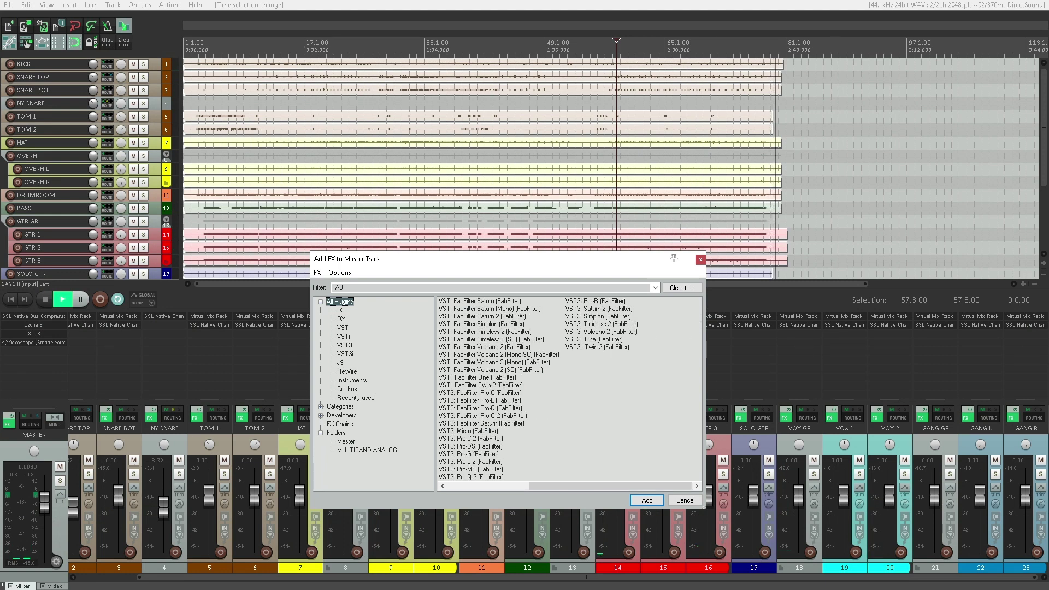
key("Return")
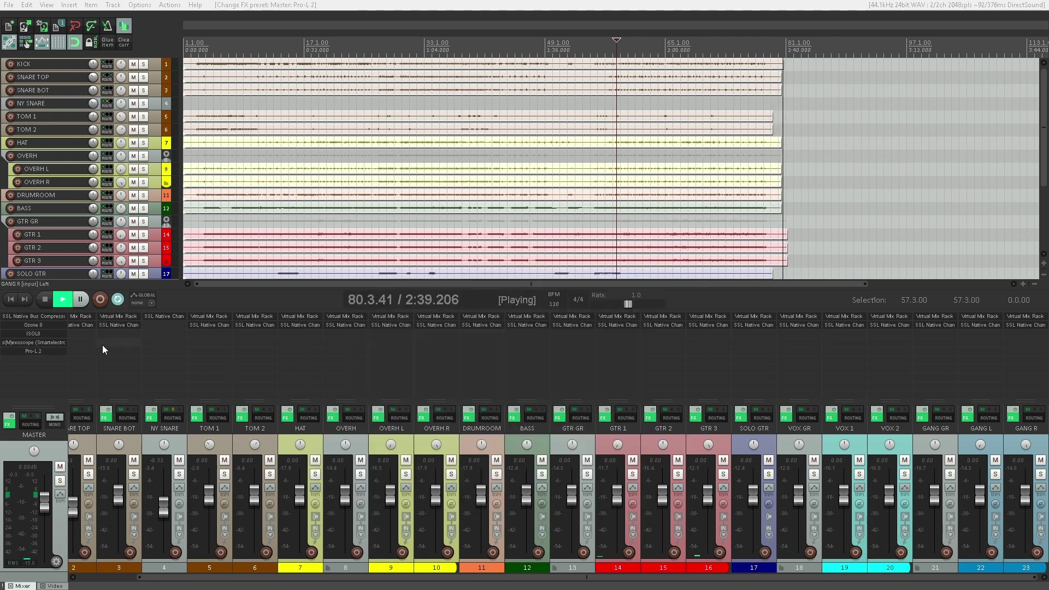
left_click_drag(48, 349, 50, 325)
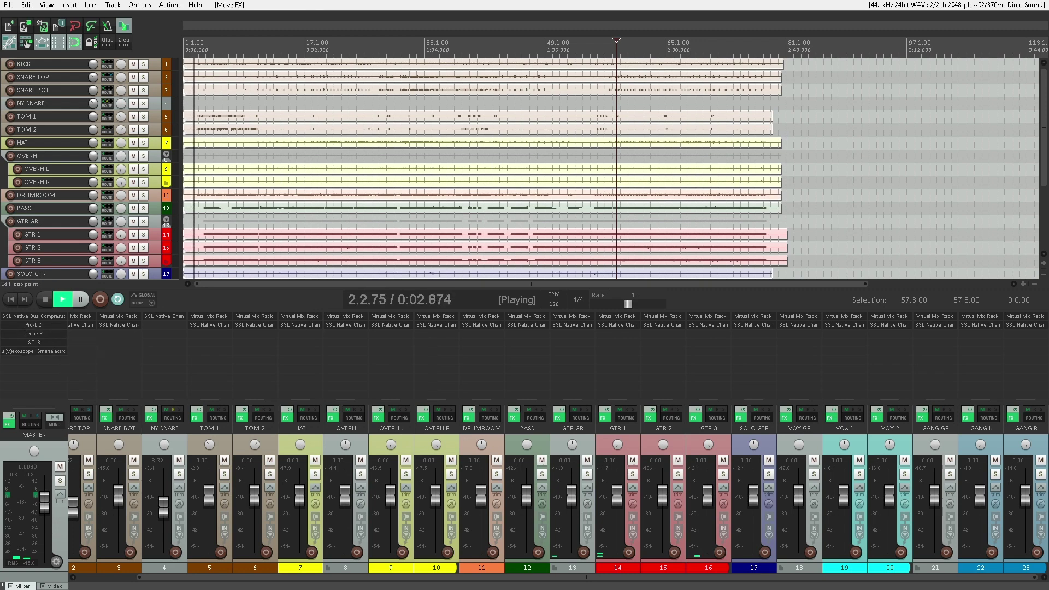
- Reposition the Pro-L 2 window and raise its gain to +14.9, continuing to +16.1 while playing from about bar 72
left_click_drag(428, 0, 461, 146)
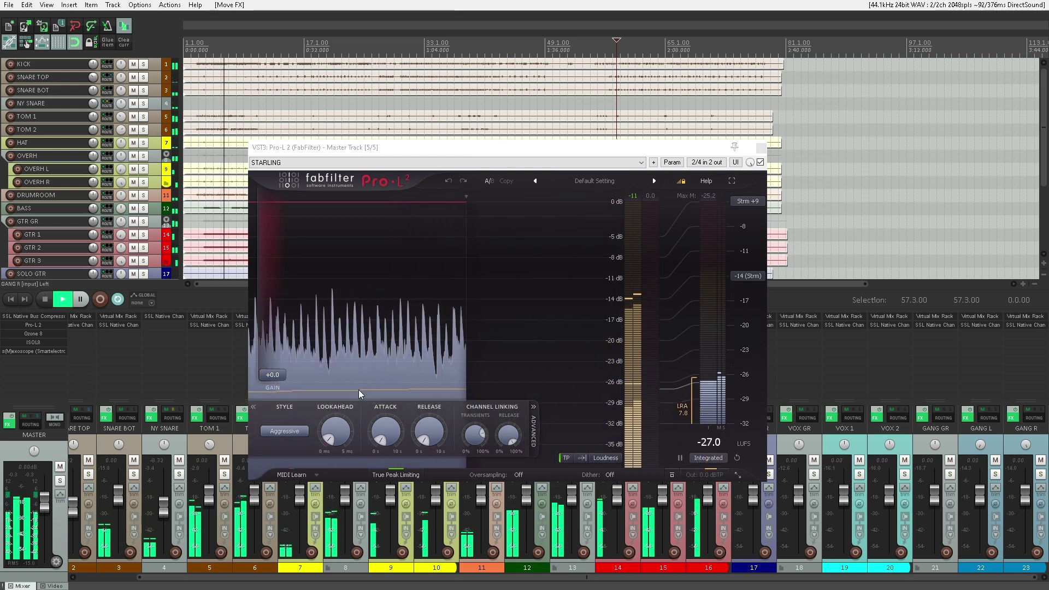
left_click_drag(278, 371, 268, 289)
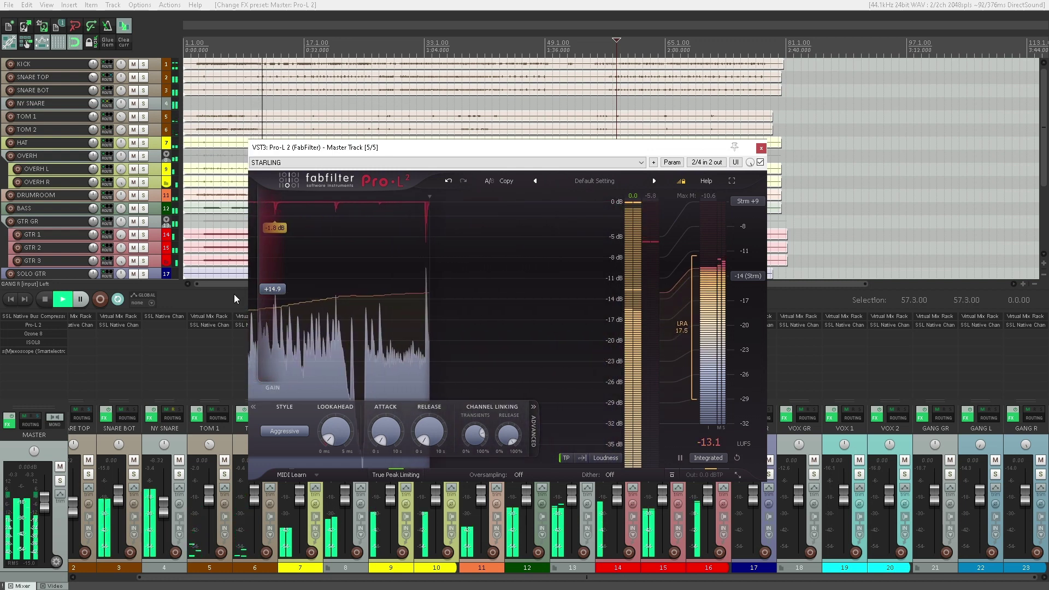
left_click(719, 46)
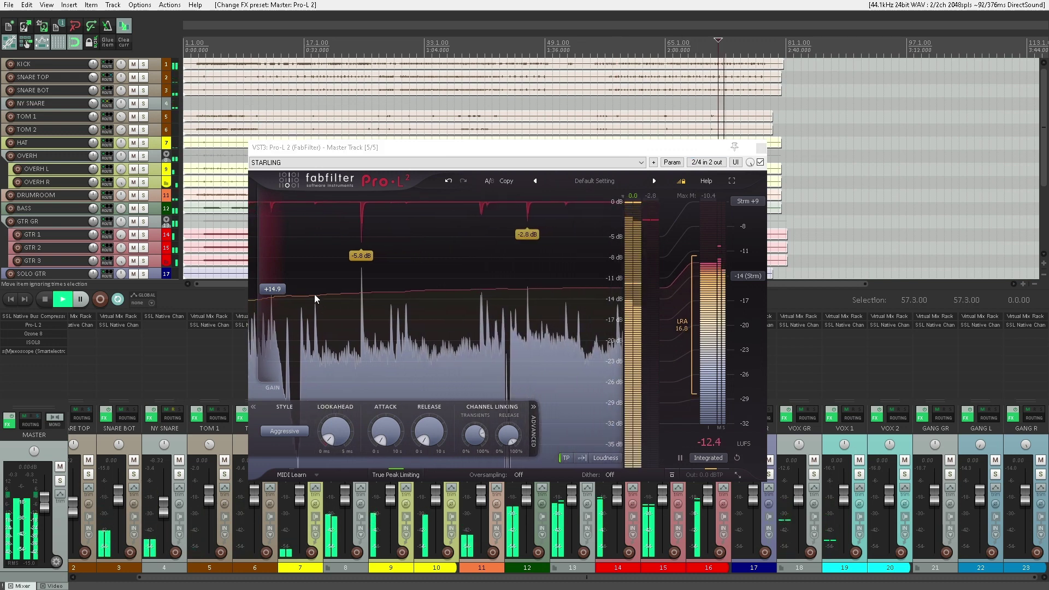
mouse_move(284, 291)
left_click_drag(282, 290, 283, 282)
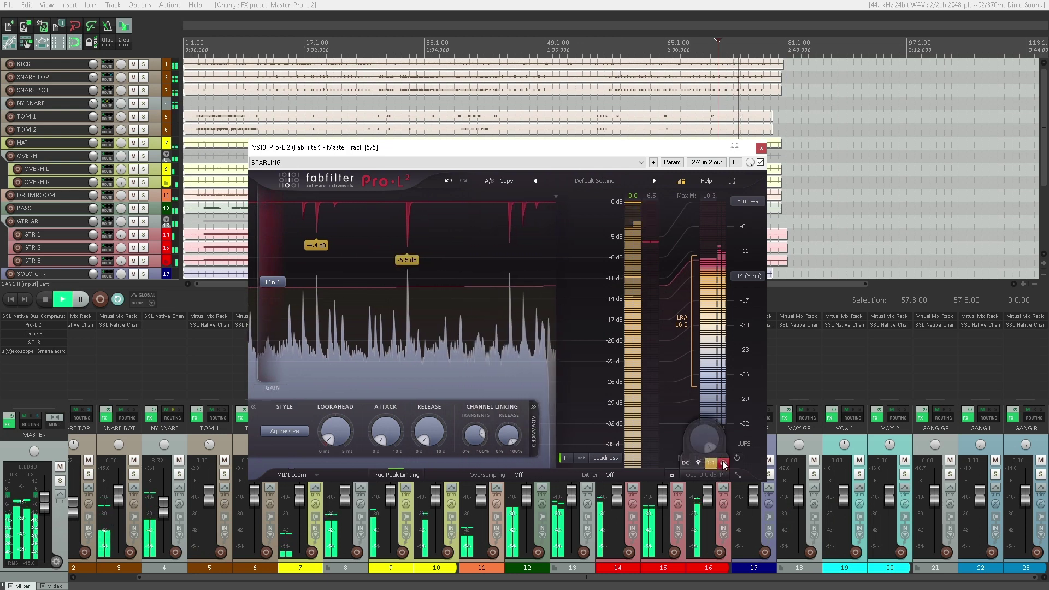
- Play from about bar 70 and raise the Pro-L 2 gain to +20.4
left_click(705, 82)
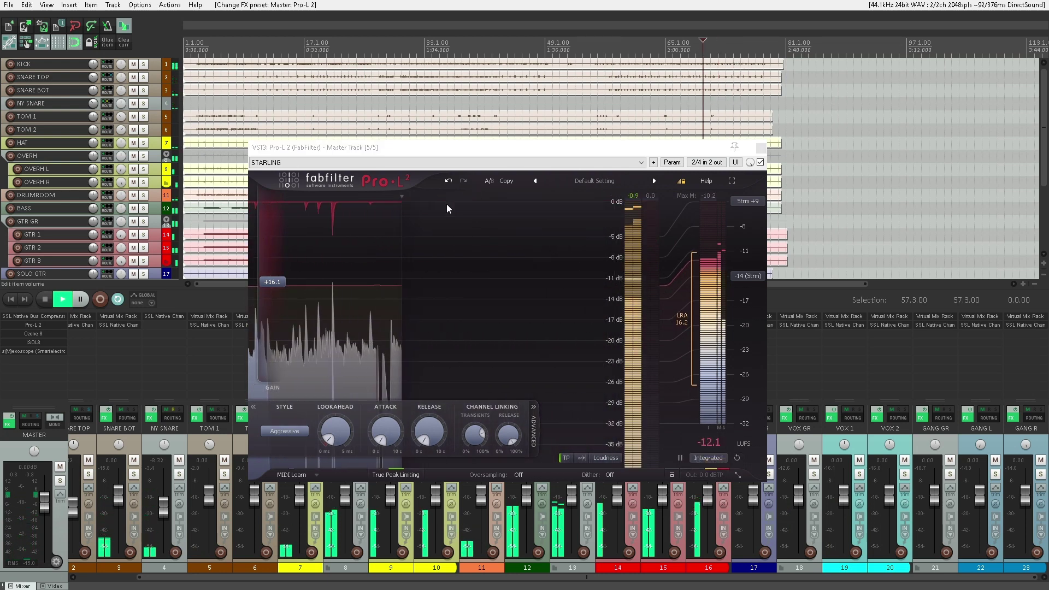
mouse_move(279, 284)
mouse_move(279, 283)
left_mouse_down()
mouse_move(275, 228)
mouse_move(282, 255)
left_mouse_up()
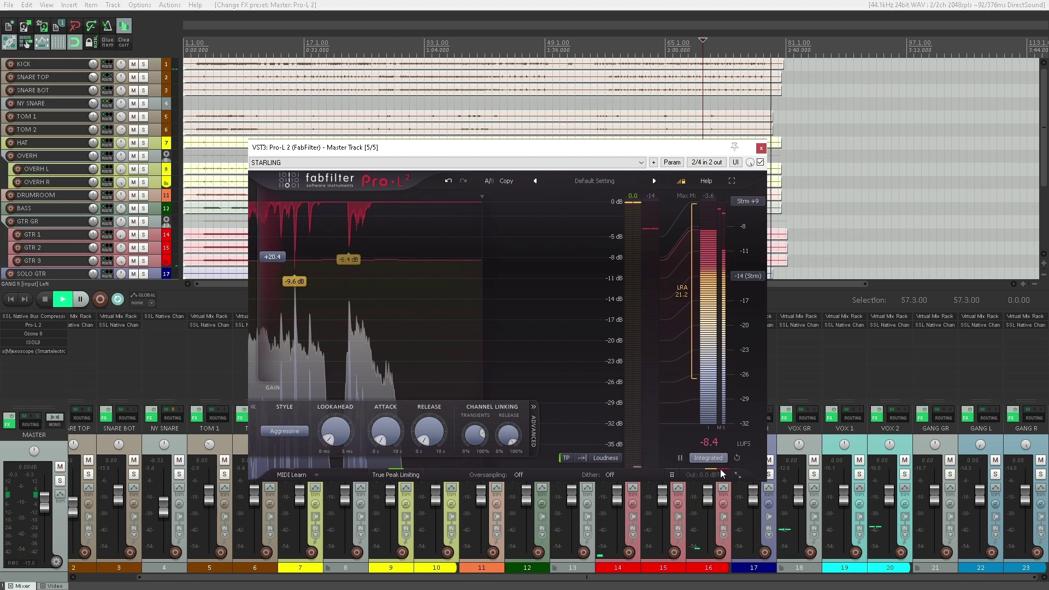
mouse_move(726, 463)
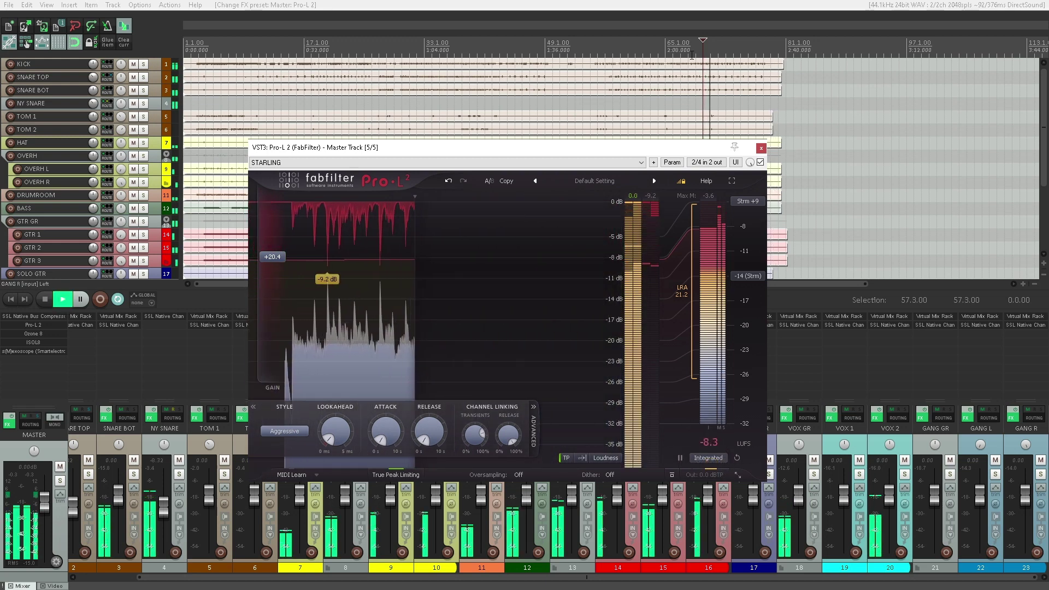
left_click(813, 291)
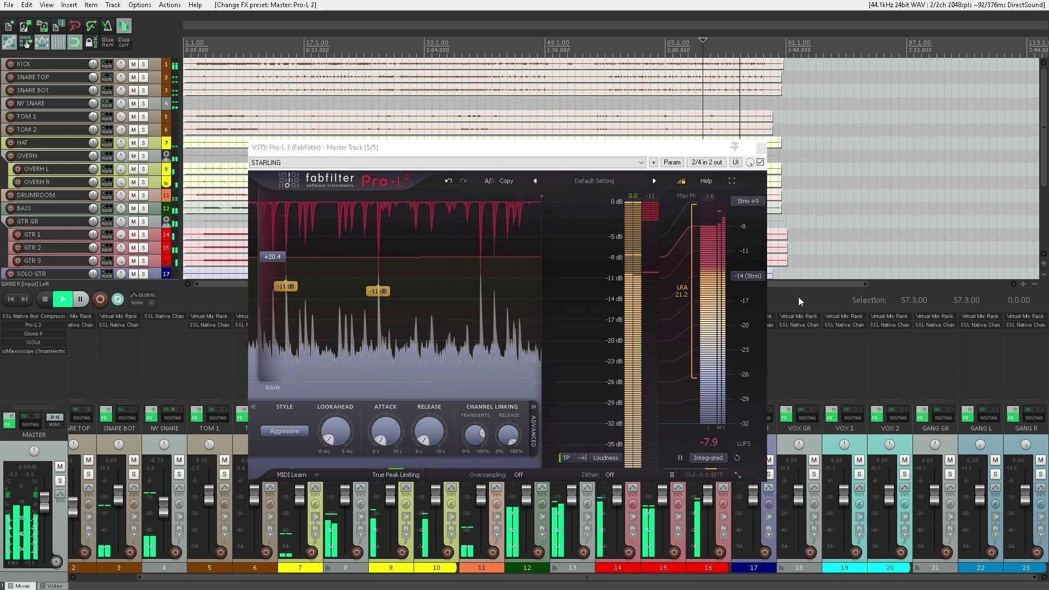
- Lower the master Pro-L 2 gain to about +19.3 dB during playback and reset its integrated loudness measurement
key("space")
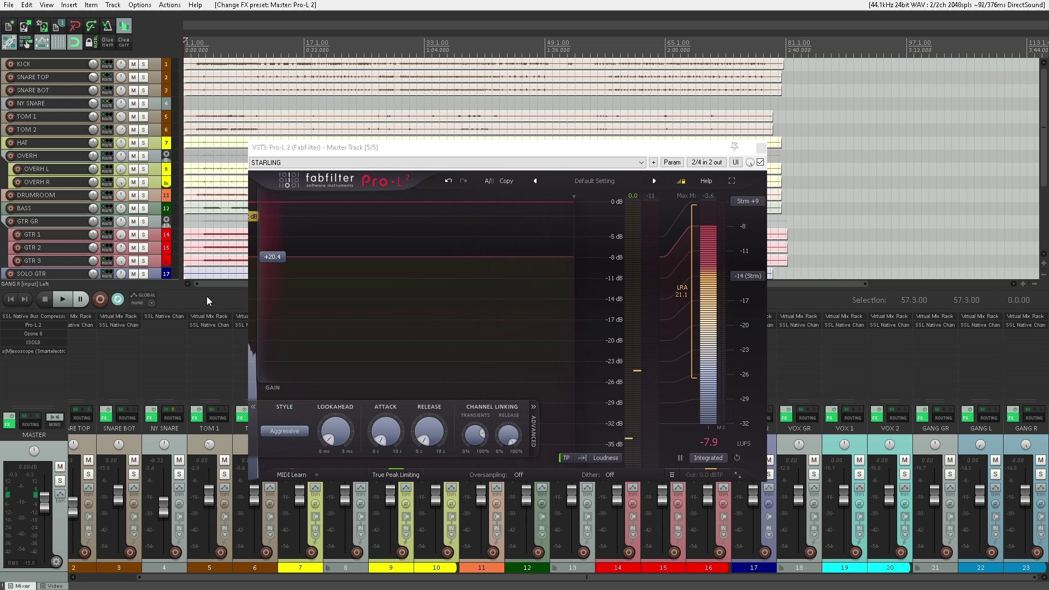
key("space")
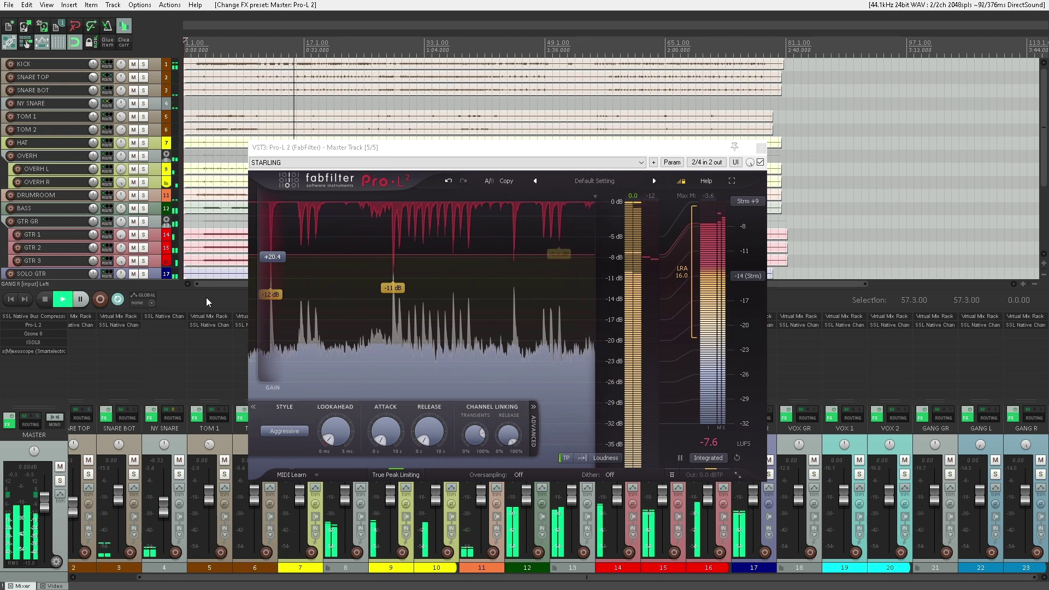
left_click_drag(273, 261, 274, 262)
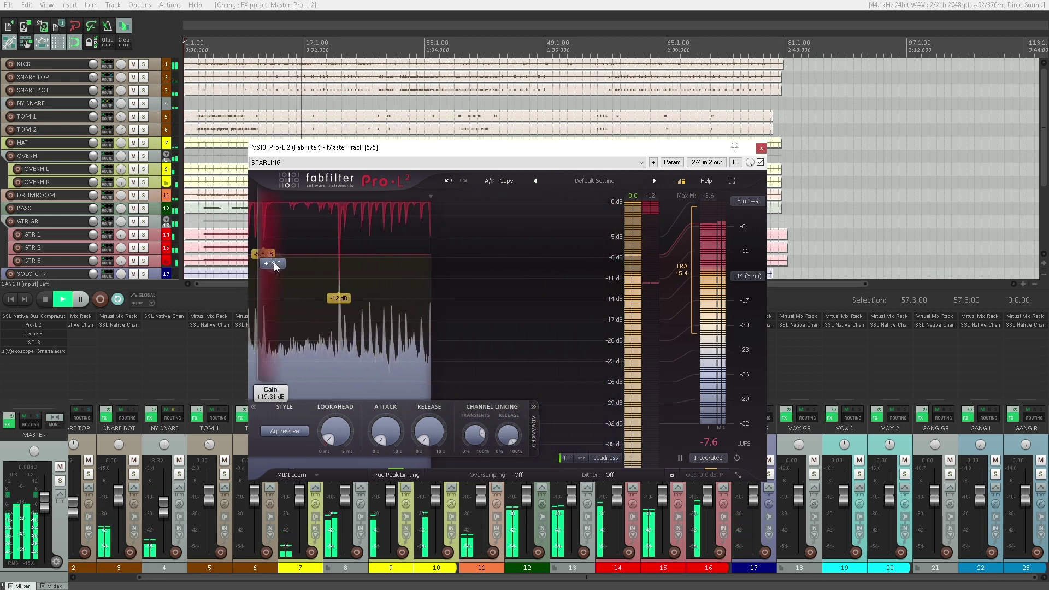
left_click(739, 458)
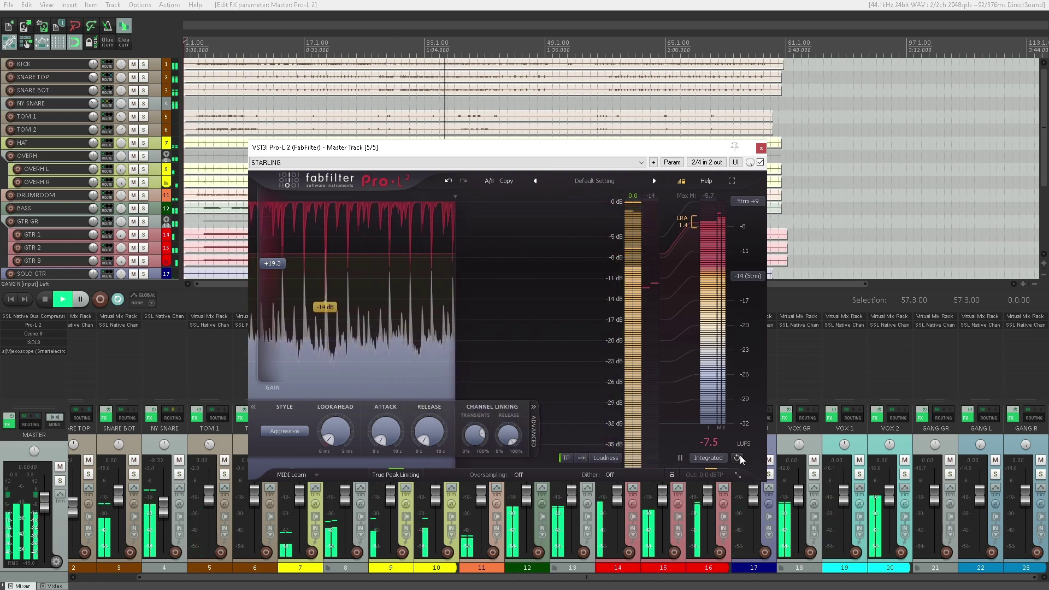
left_click(762, 148)
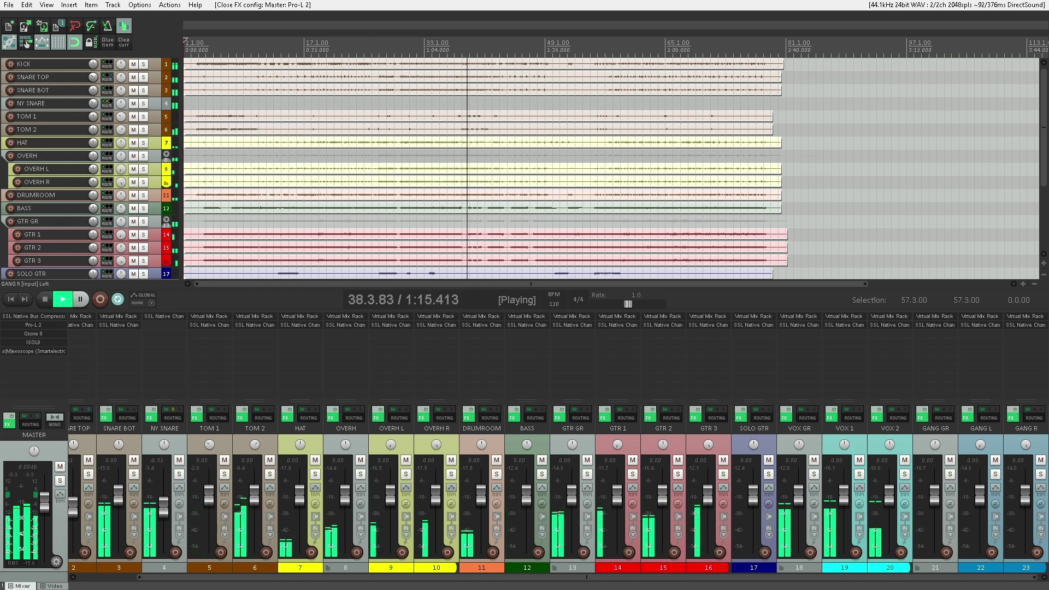
- Add five new empty tracks after GANG R at the end of the project
scroll(91, 169, "down", 5)
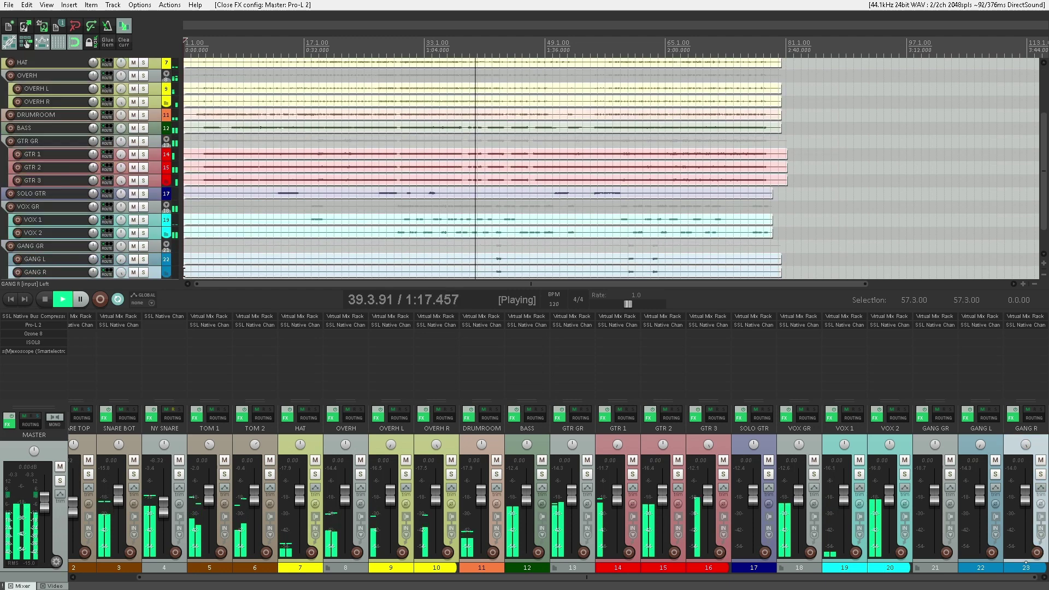
key("ctrl+t")
key("ctrl+t")
key("ctrl+t")
key("ctrl+t")
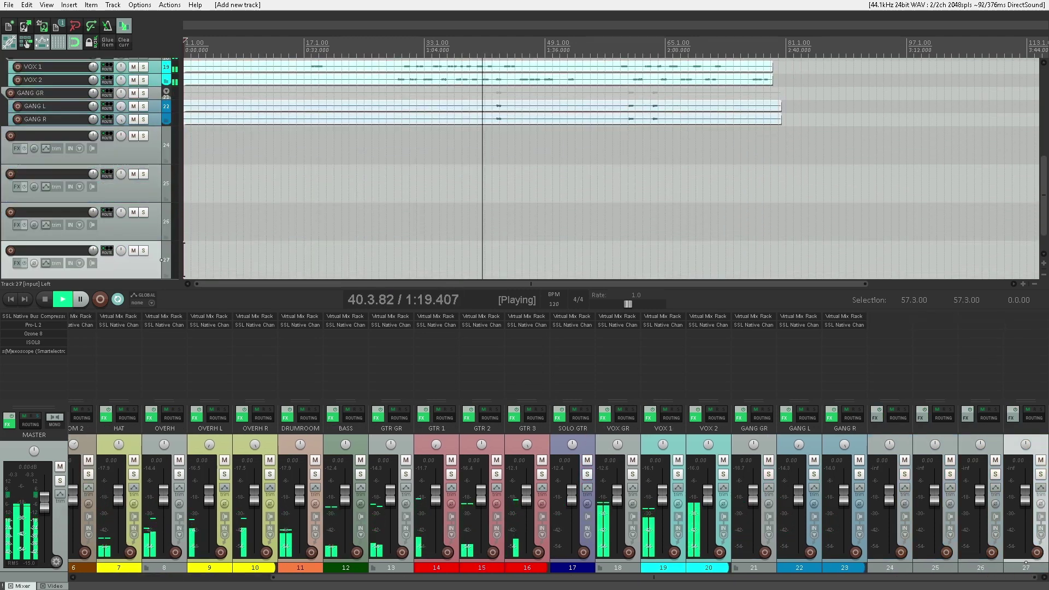
key("ctrl+t")
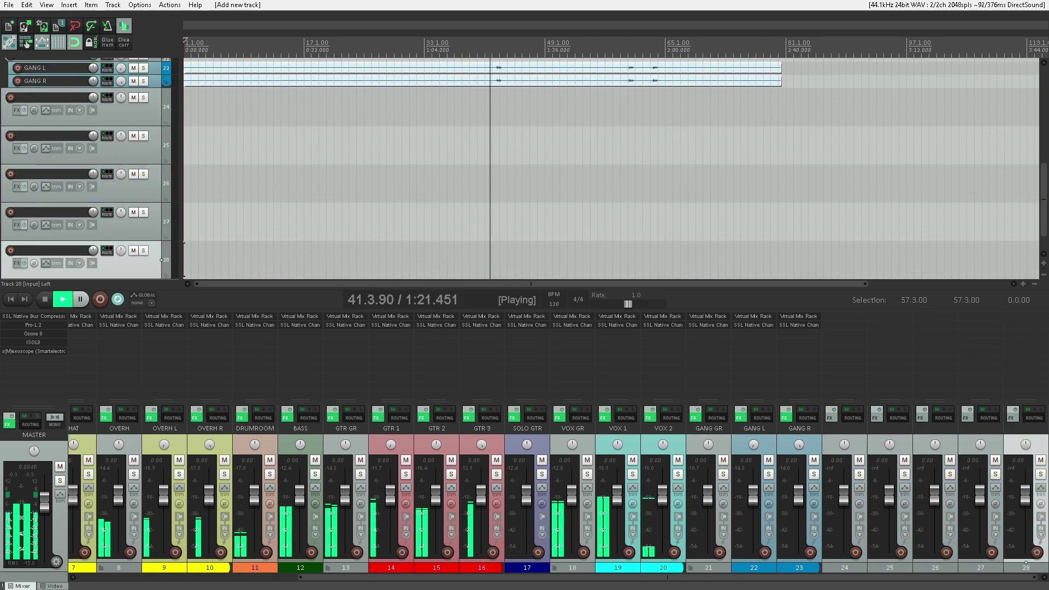
- Name the first two new tracks, 24 and 25, DELAY and ROOM
double_click(847, 428)
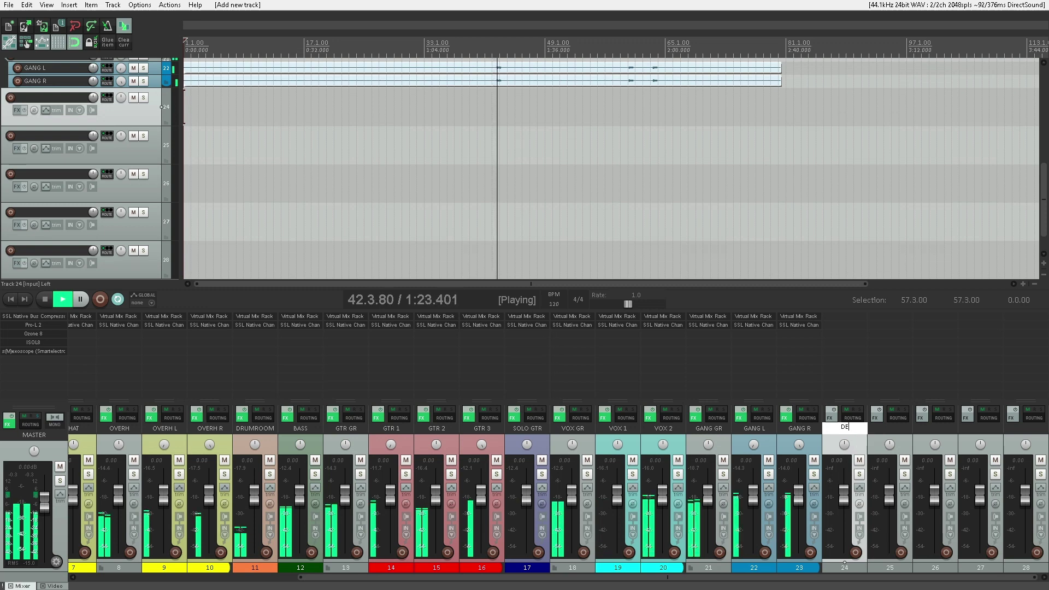
type("DELAY")
key("Return")
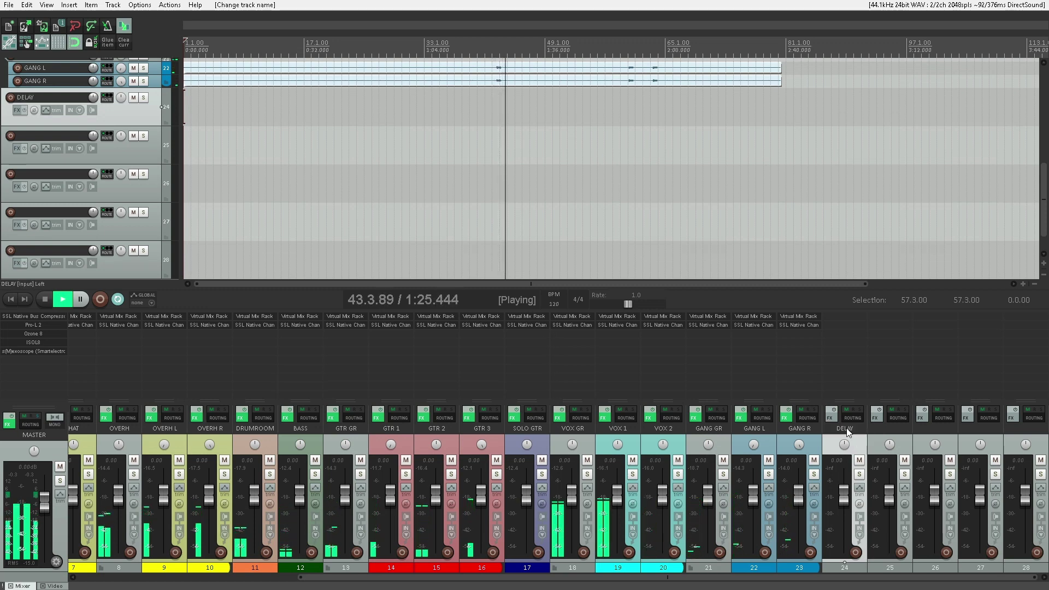
double_click(890, 428)
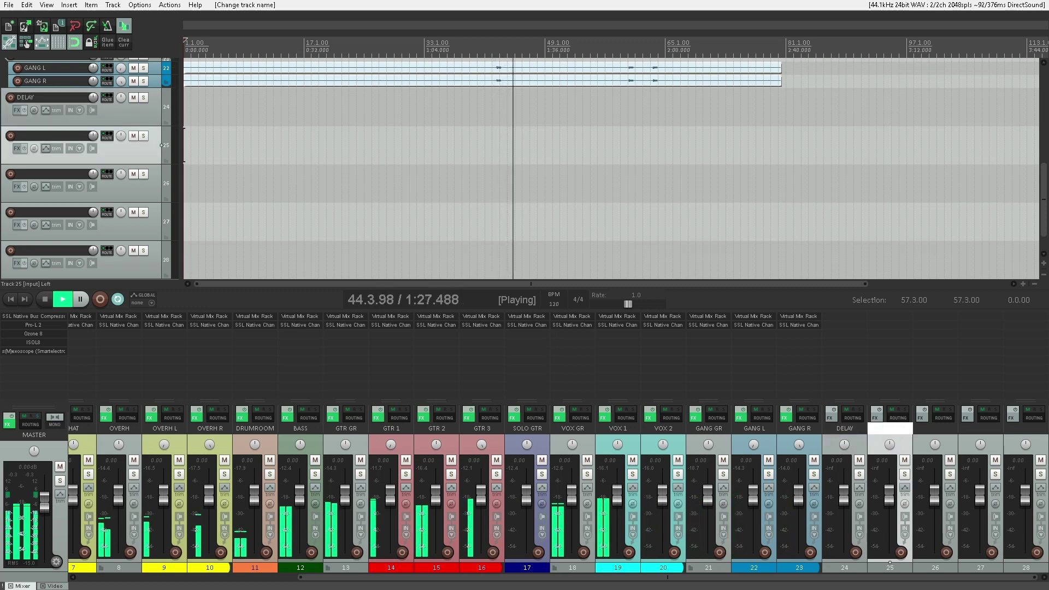
type("ROOM")
key("Return")
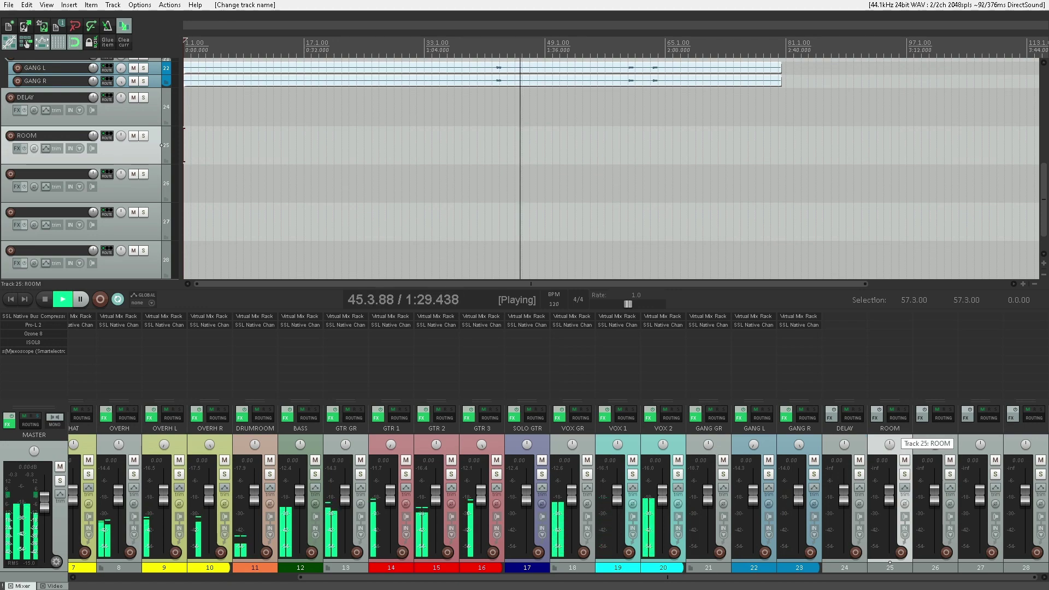
- Add the SSL Native FlexVerb plugin to the ROOM track
double_click(896, 328)
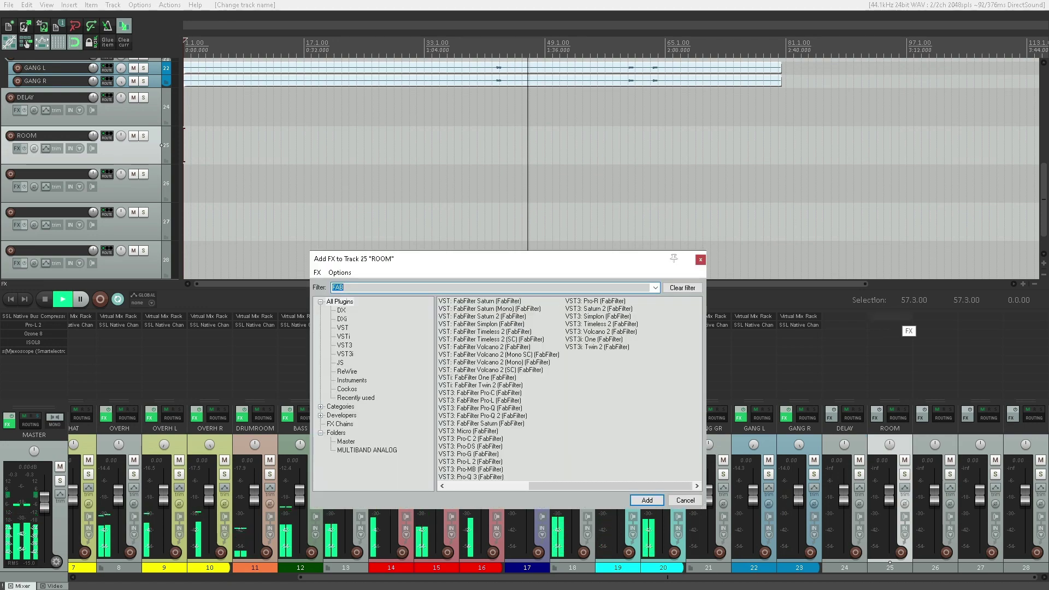
type("SSL")
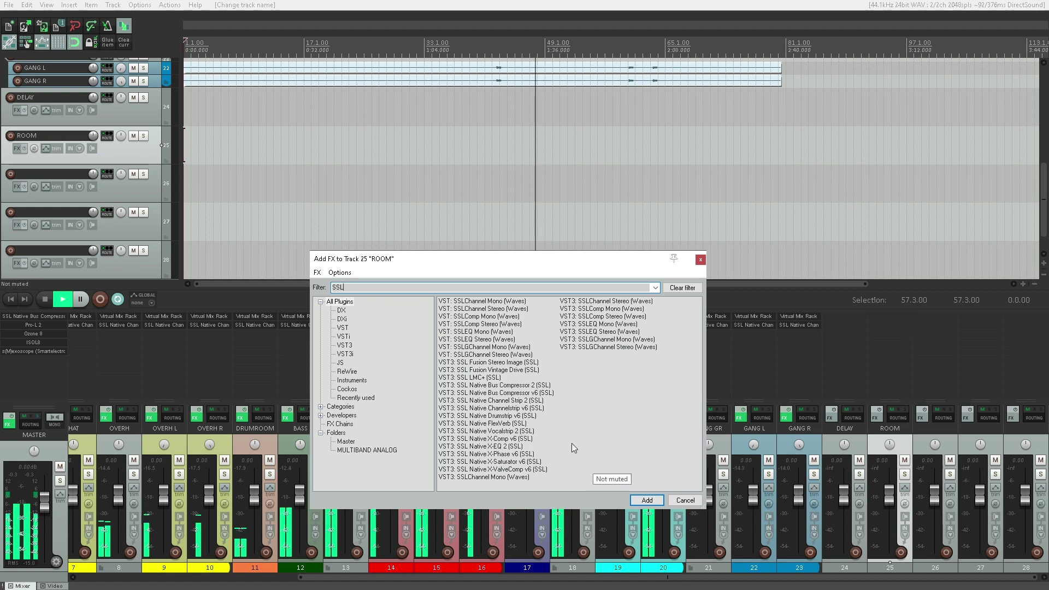
double_click(500, 424)
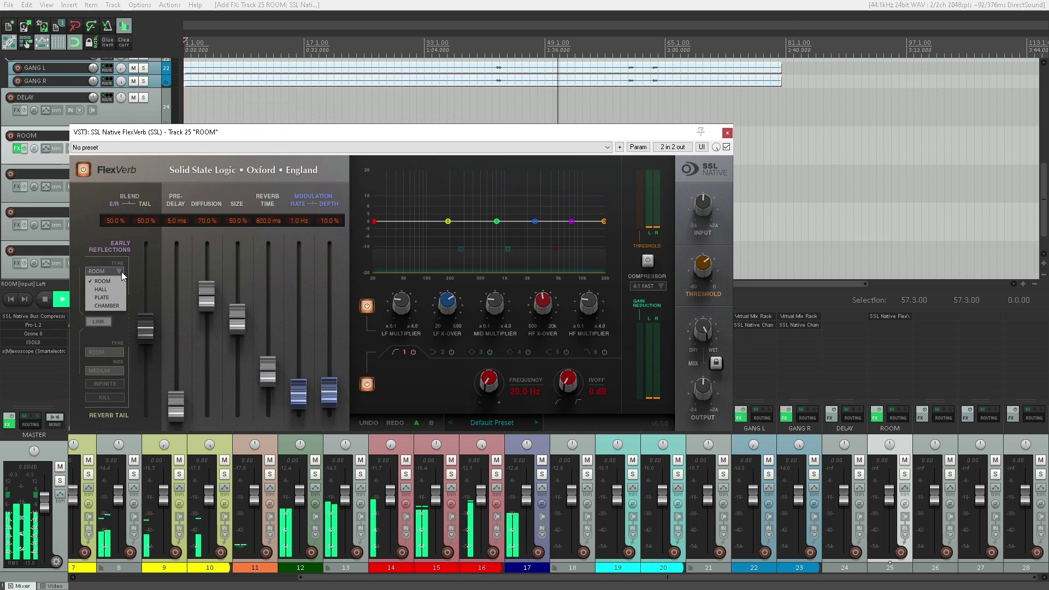
- Name tracks 26, 27 and 28 HALL, PLATE and CHAMBER, and close the FlexVerb window
left_click(936, 427)
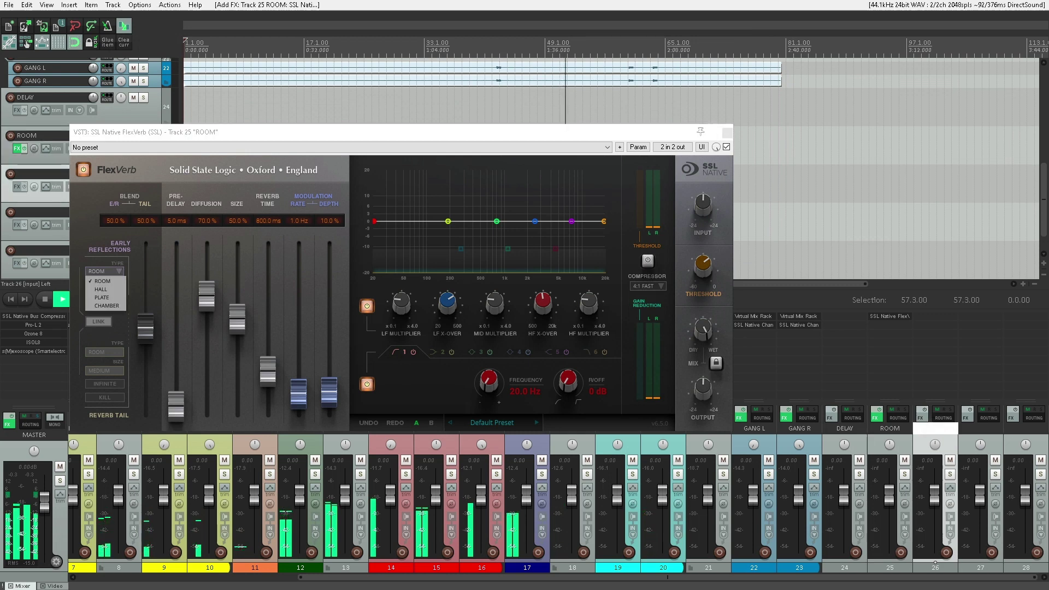
type("HALL")
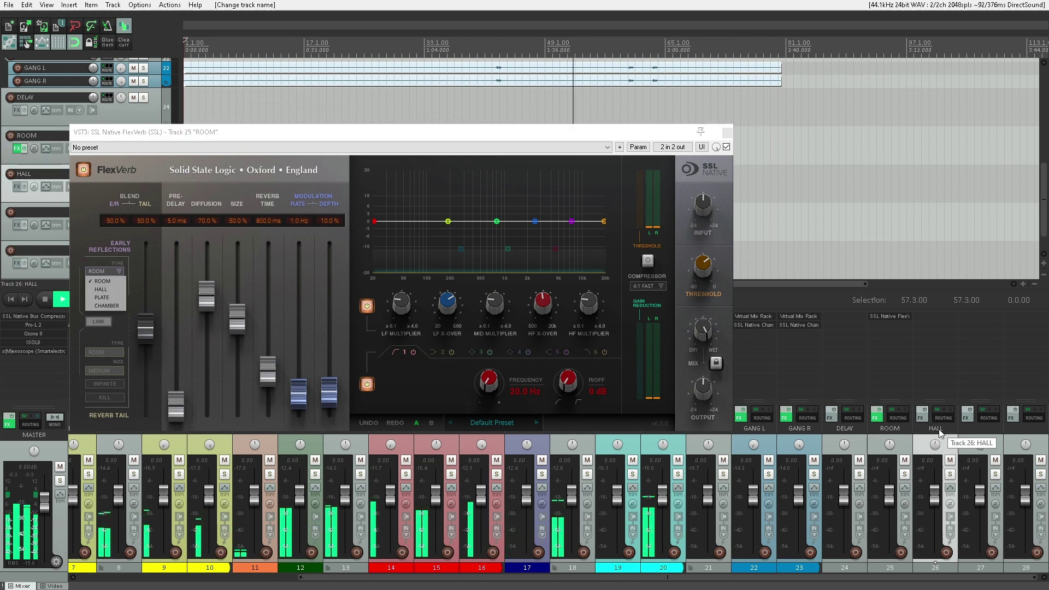
double_click(981, 428)
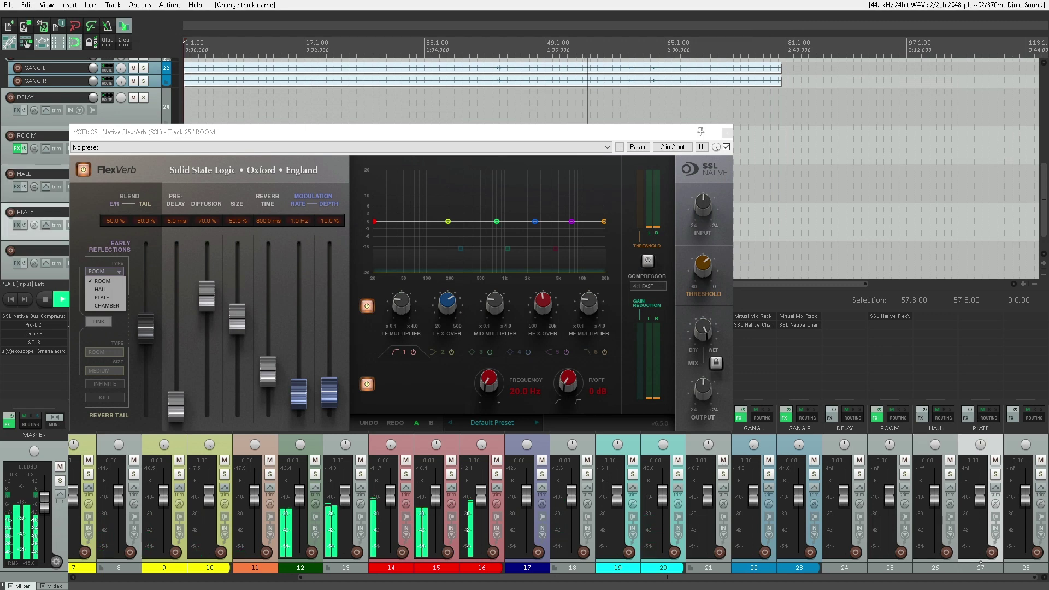
double_click(1026, 428)
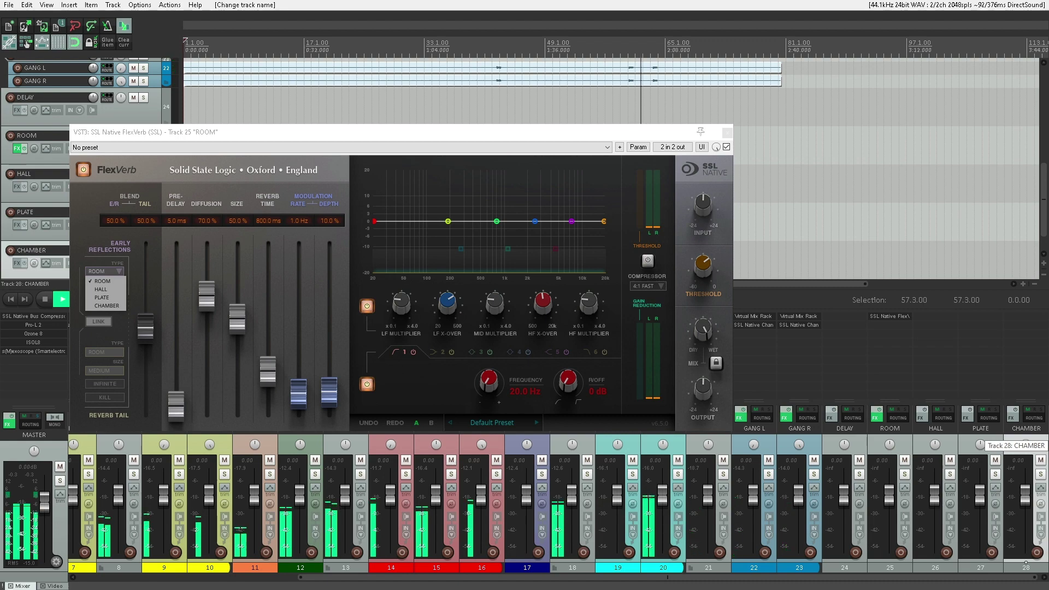
left_click(727, 133)
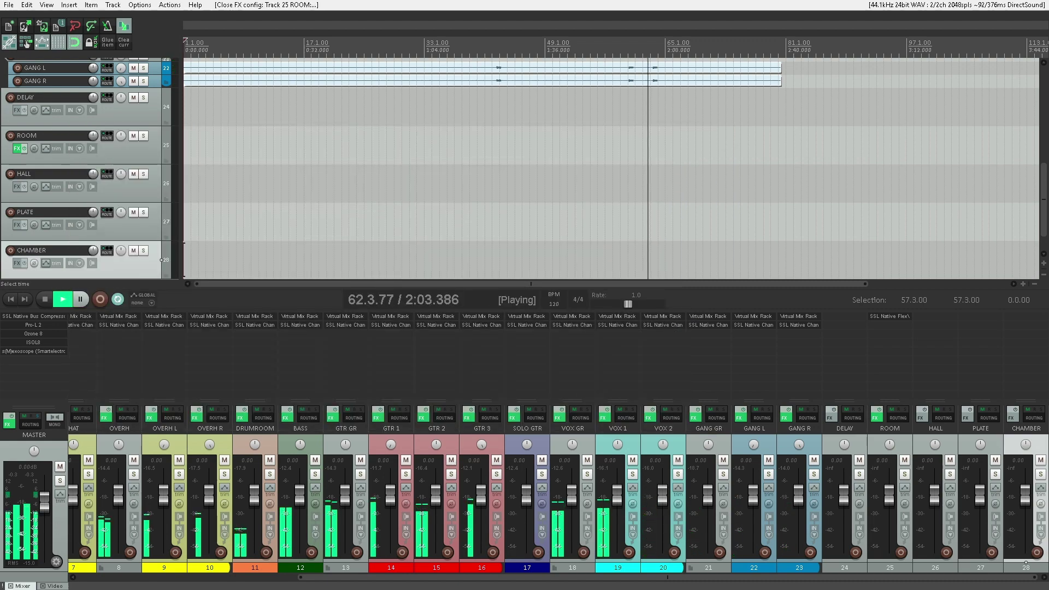
- Reopen the master's Pro-L 2 and copy FlexVerb from ROOM to the HALL, PLATE and CHAMBER tracks
left_click(33, 325)
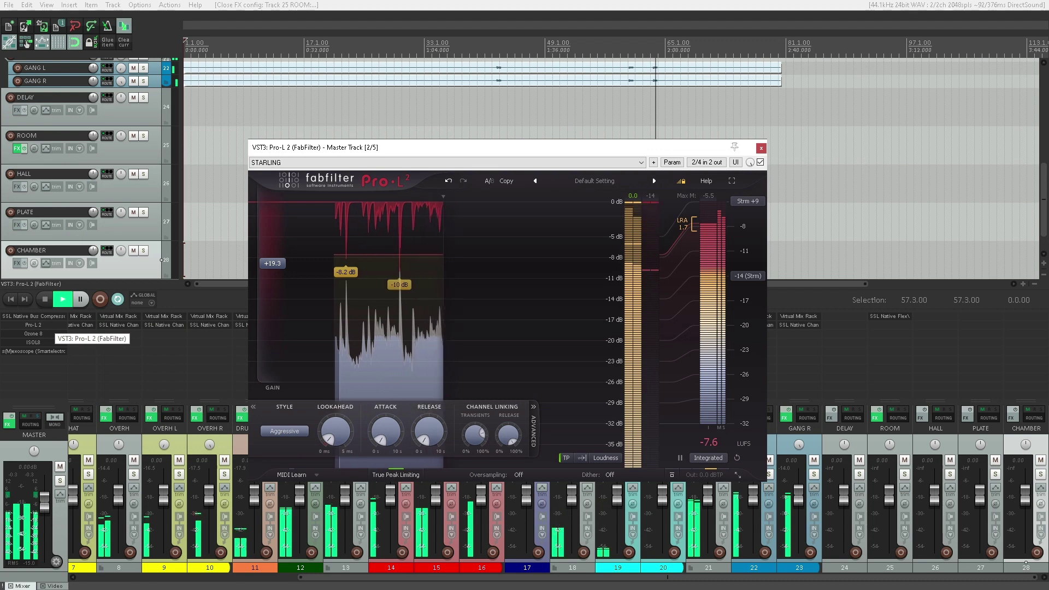
left_click_drag(890, 317, 1026, 318)
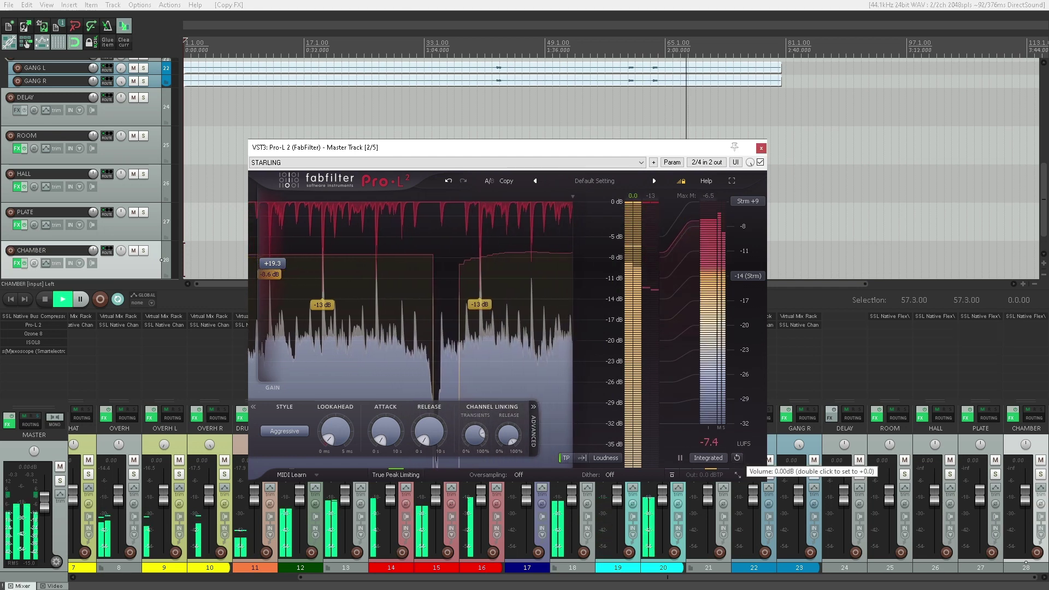
- Lower the master Pro-L 2 gain to about +17.9 dB and close the limiter
left_click_drag(272, 264, 272, 267)
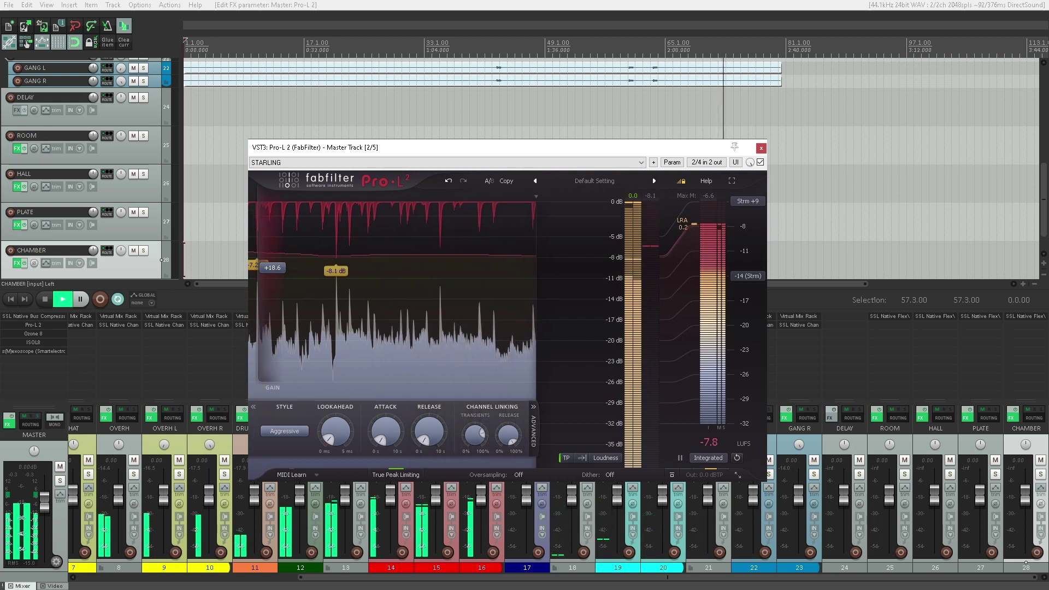
left_click_drag(272, 268, 272, 271)
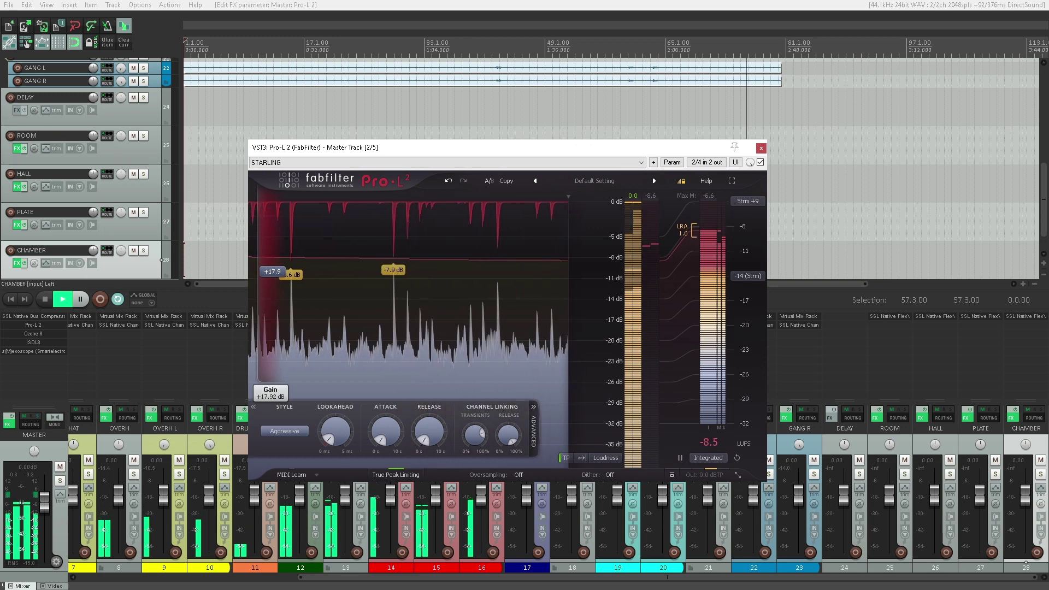
key("Escape")
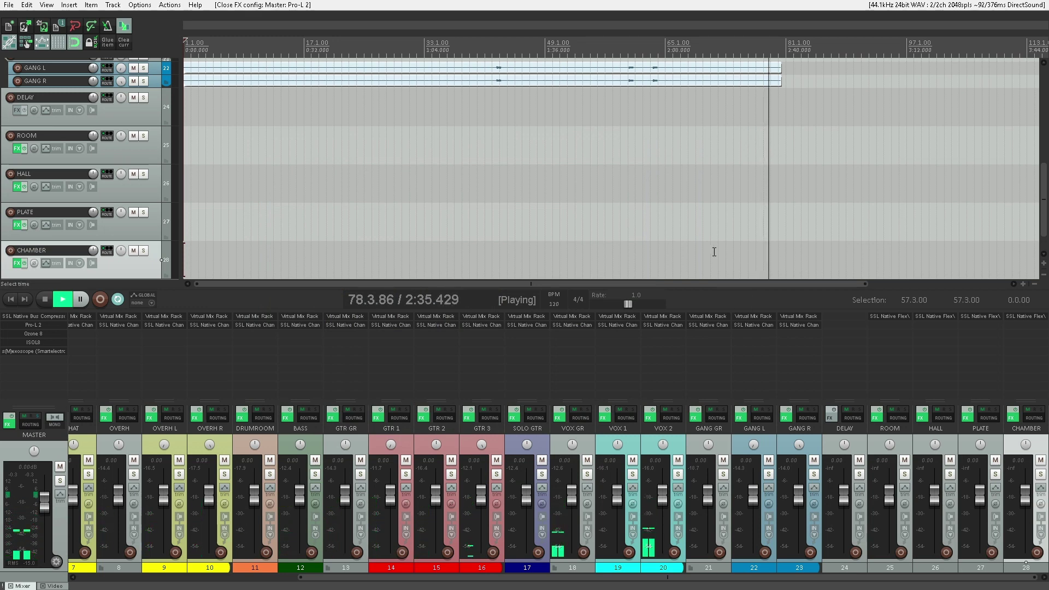
- Shrink the five new tracks to minimum height and add the Waves H-Delay Stereo plugin to the DELAY track
left_click_drag(156, 164, 157, 97)
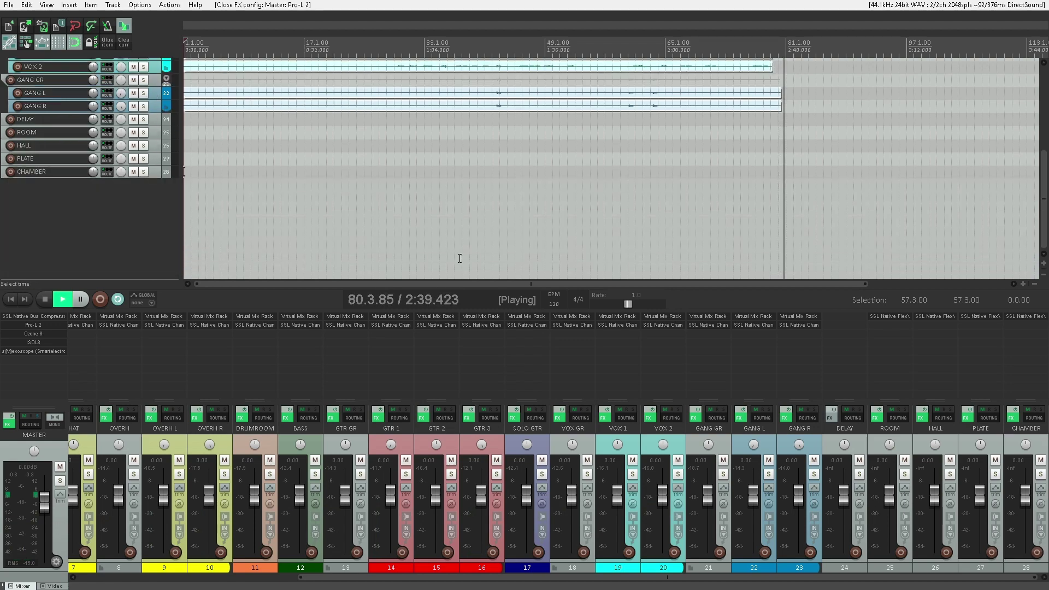
double_click(849, 324)
type("D")
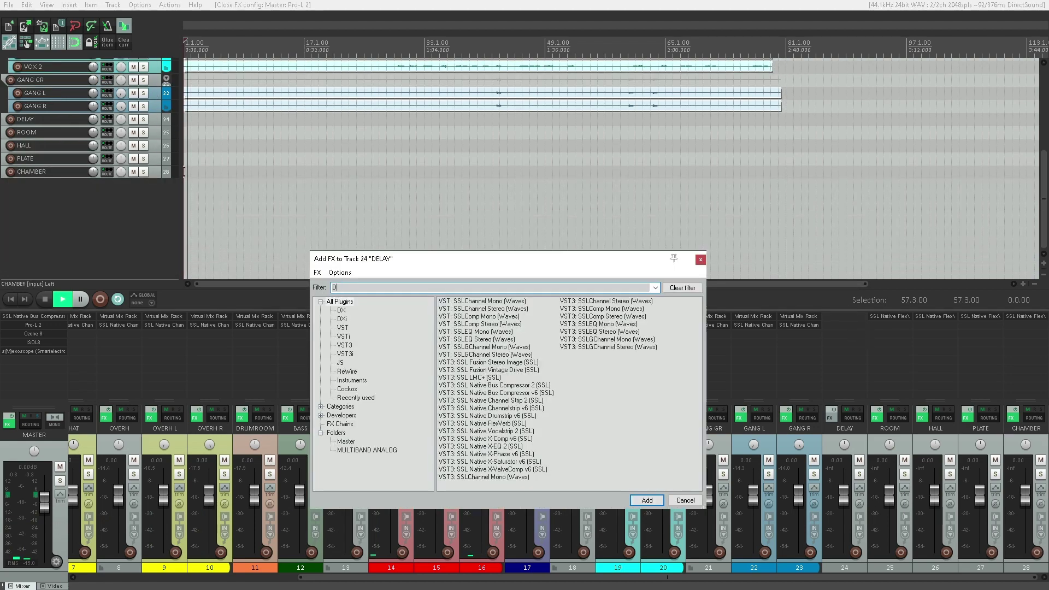
type("ELAY")
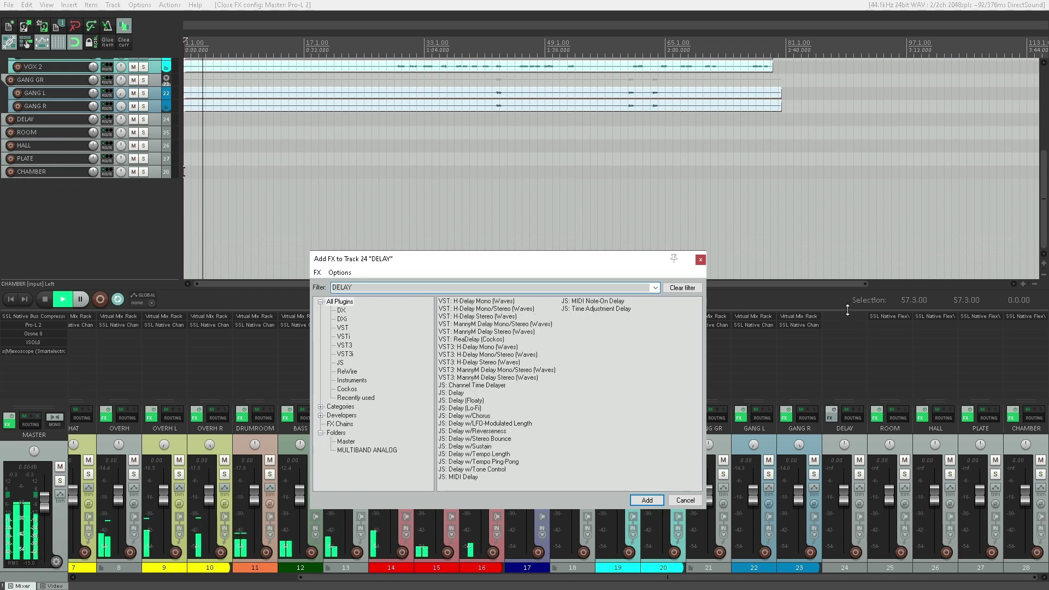
left_click(478, 317)
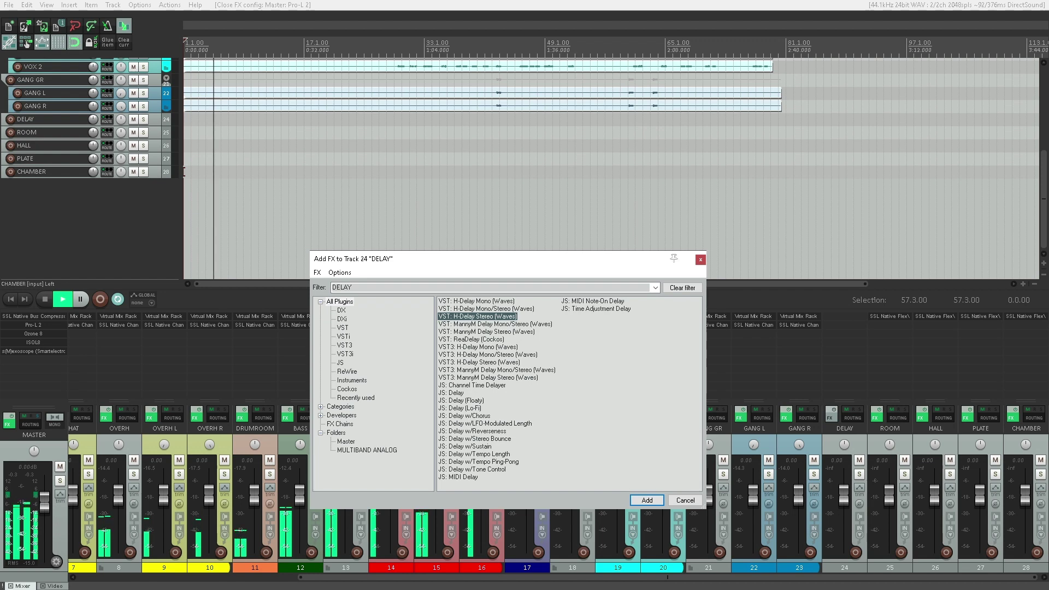
key("Return")
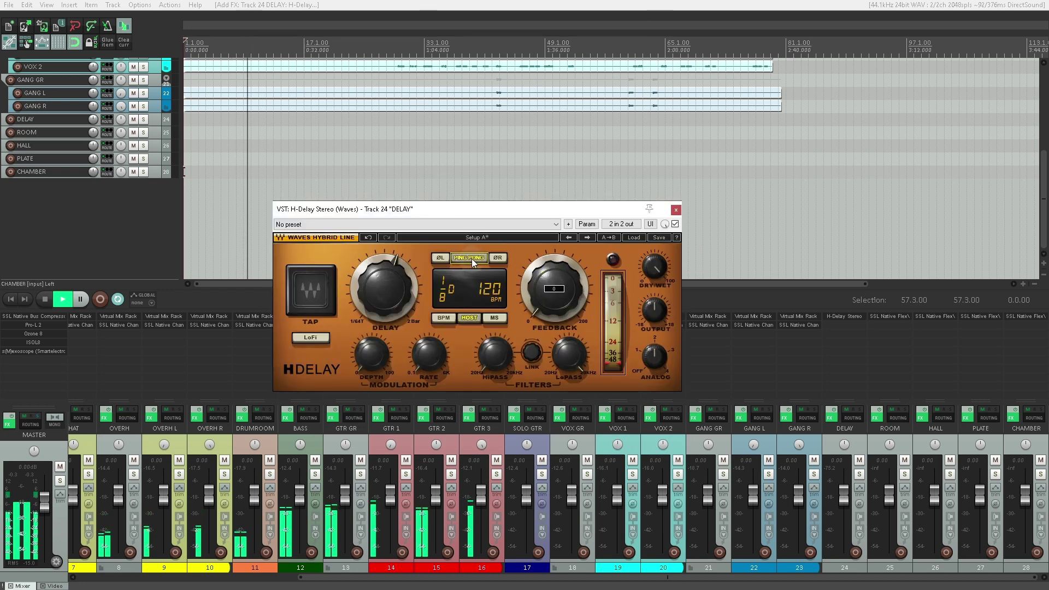
- Set the H-Delay's delay time to 1/64 T and close the plugin window
left_click_drag(393, 274, 385, 330)
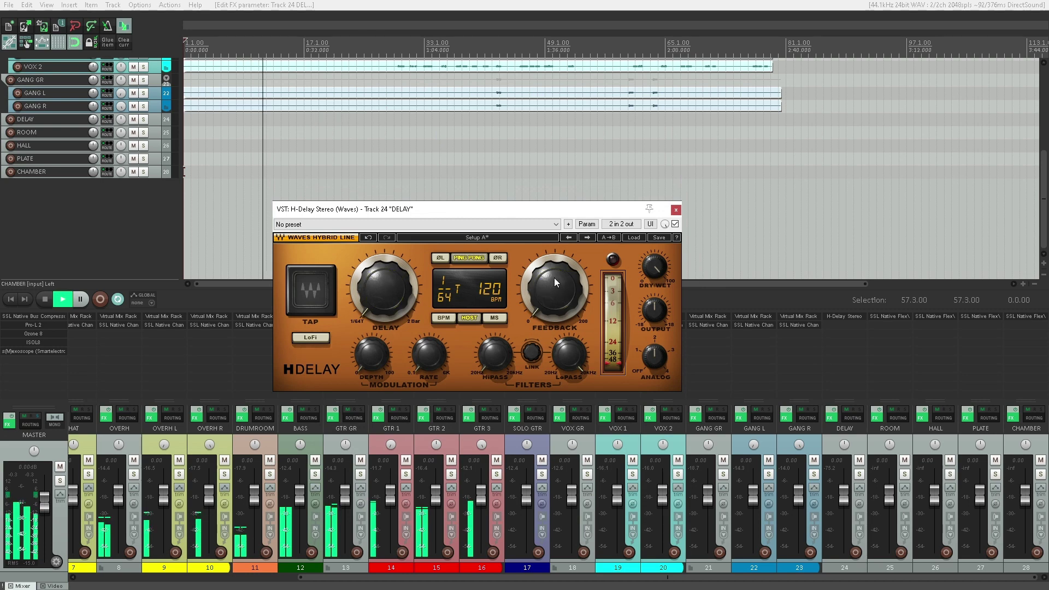
left_click(676, 210)
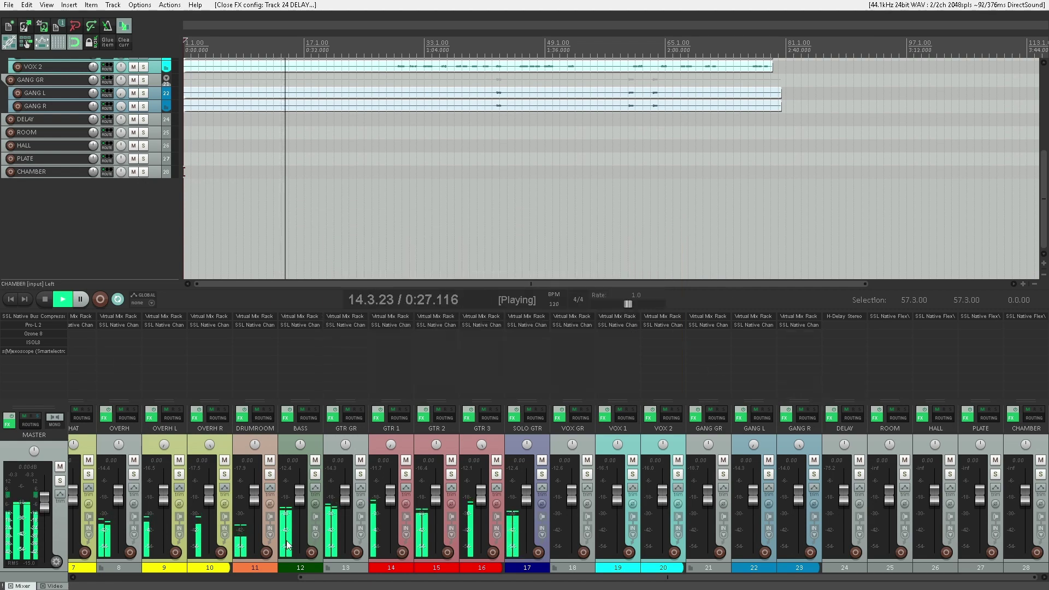
- Solo the SNARE TOP track while the song plays
scroll(284, 530, "left", 2)
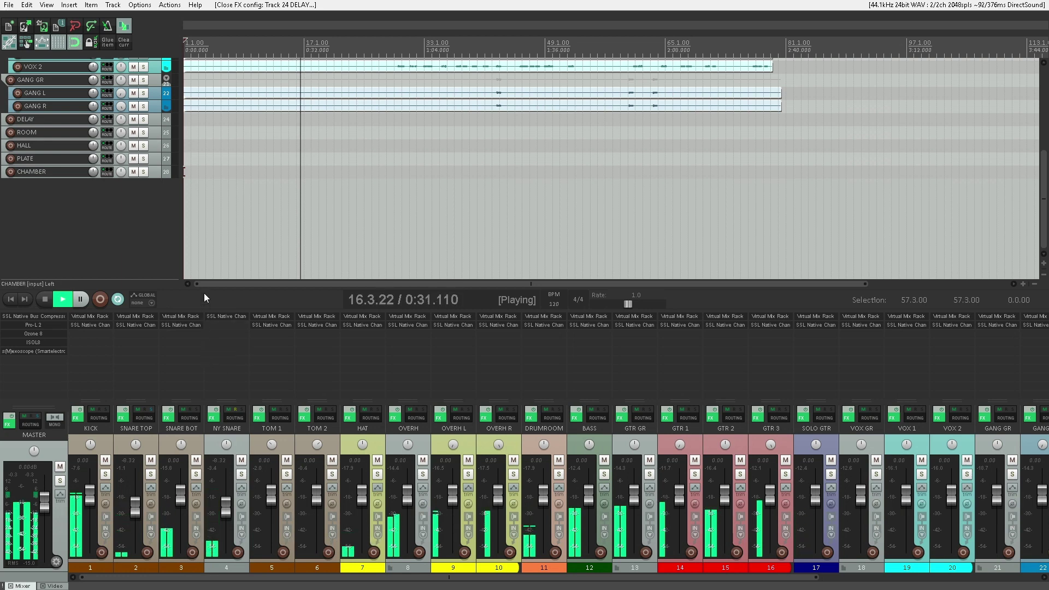
mouse_move(184, 474)
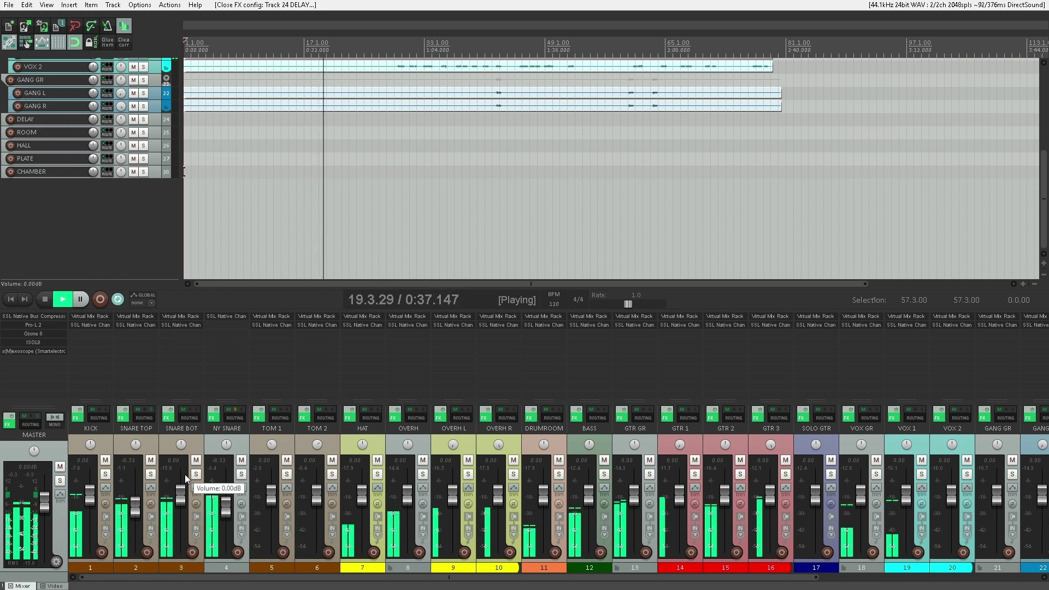
left_click(153, 474)
left_click(152, 442)
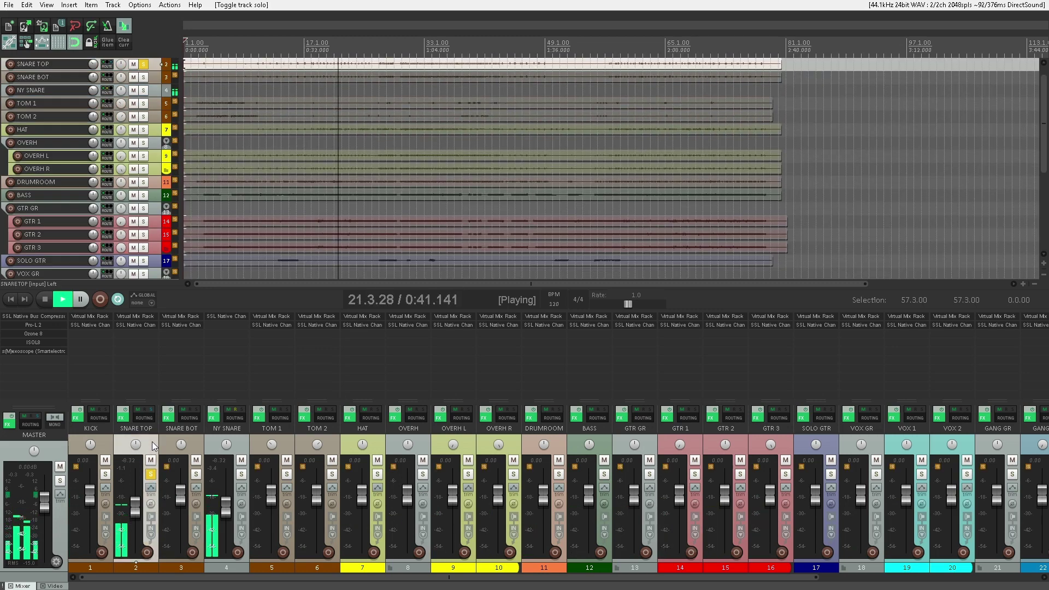
- Enlarge the SNARE TOP track and loop a dense snare passage with a time selection from 31.2.00 to 34.4.00
double_click(152, 442)
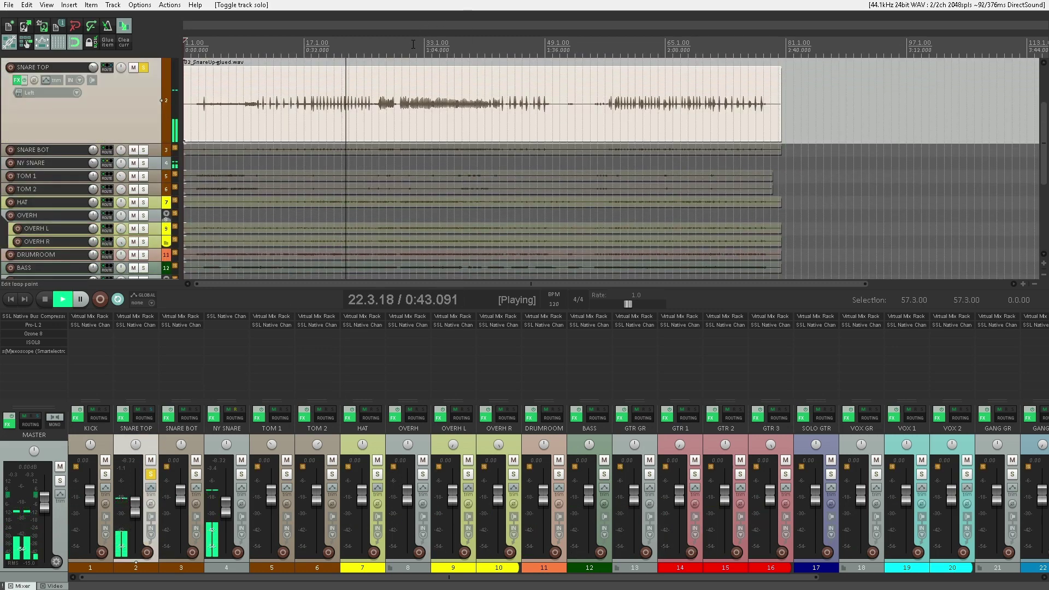
left_click_drag(413, 43, 440, 45)
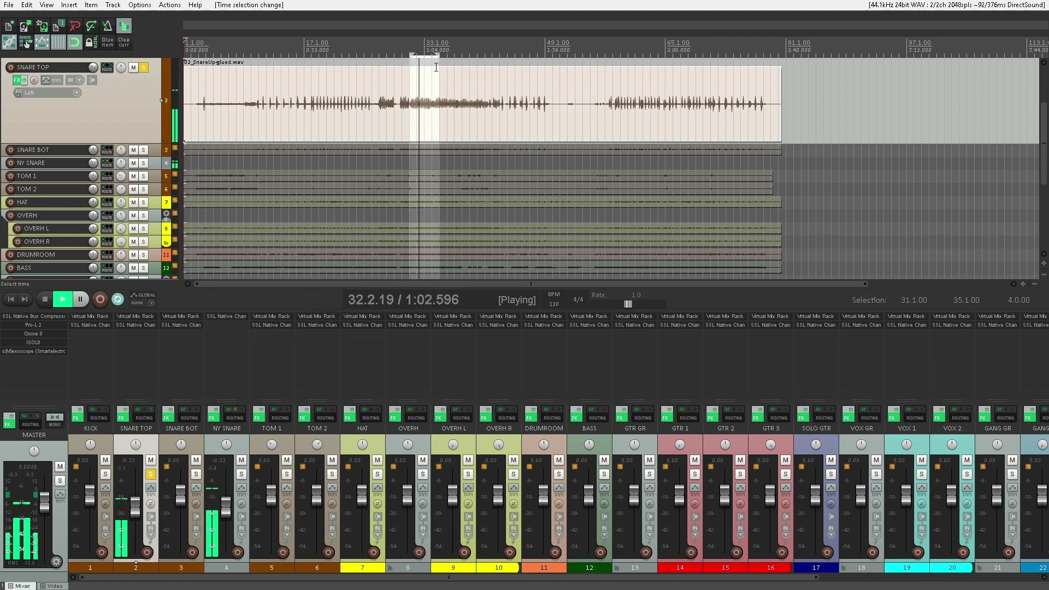
scroll(522, 76, "up", 4)
left_click_drag(579, 52, 676, 63)
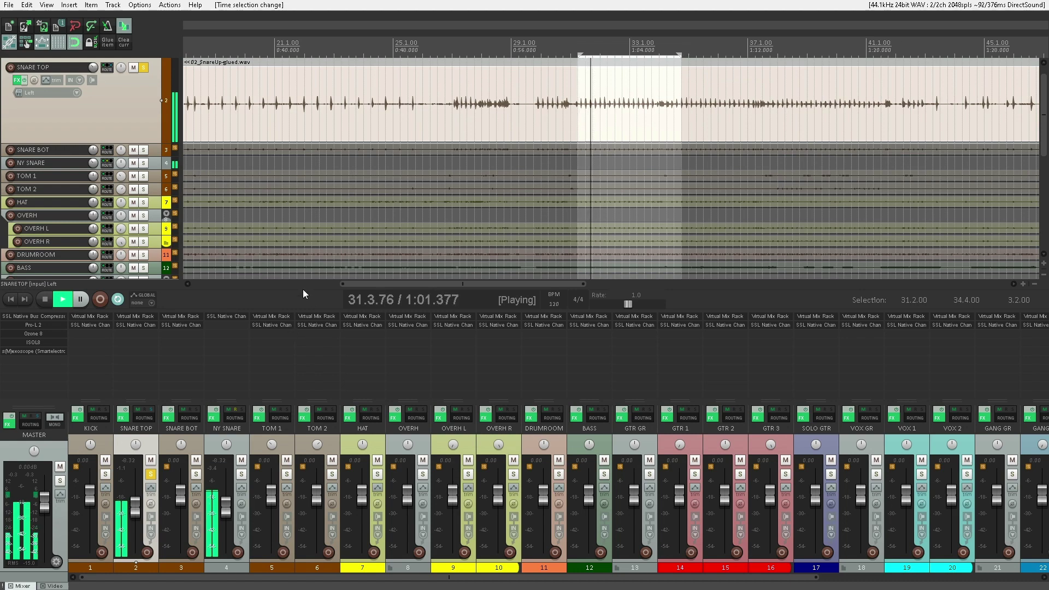
scroll(388, 223, "down", 6)
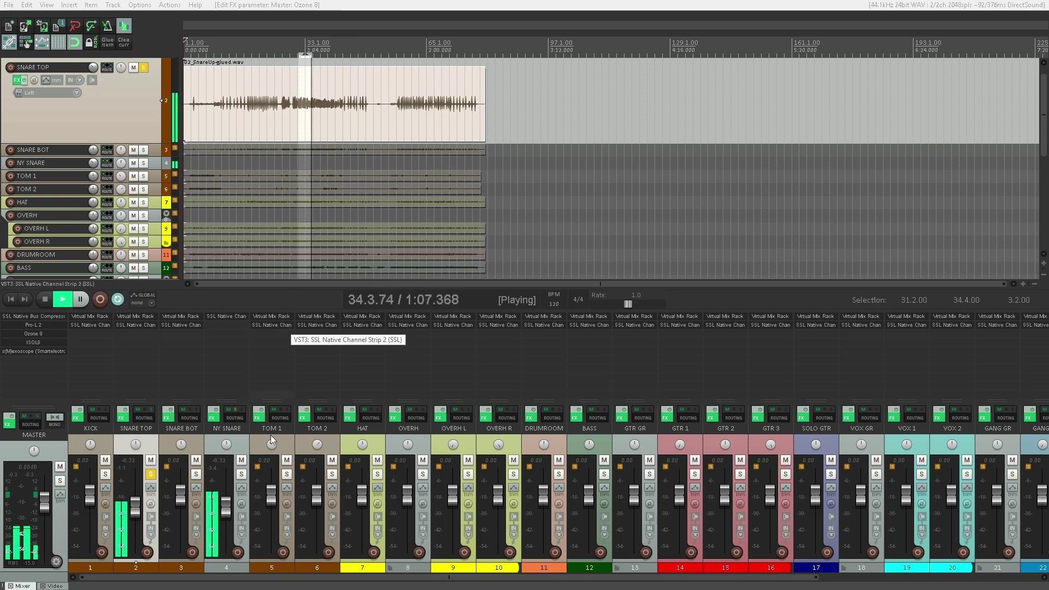
- Add a send from SNARE TOP to the DELAY track and set its mode to Pre-Fader (Post-FX)
scroll(414, 496, "right", 2)
scroll(414, 496, "left", 2)
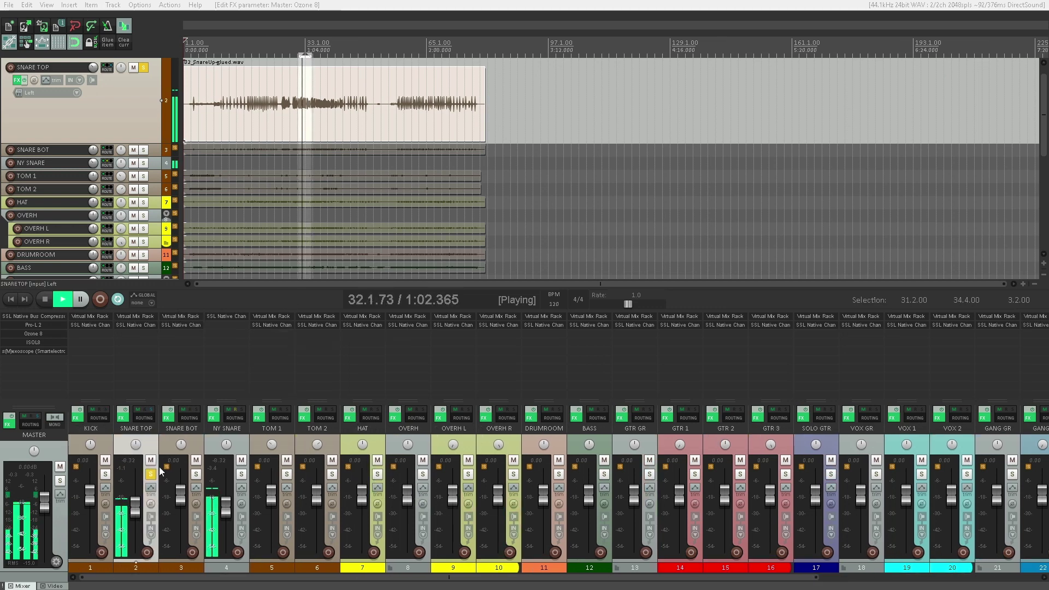
left_click(149, 418)
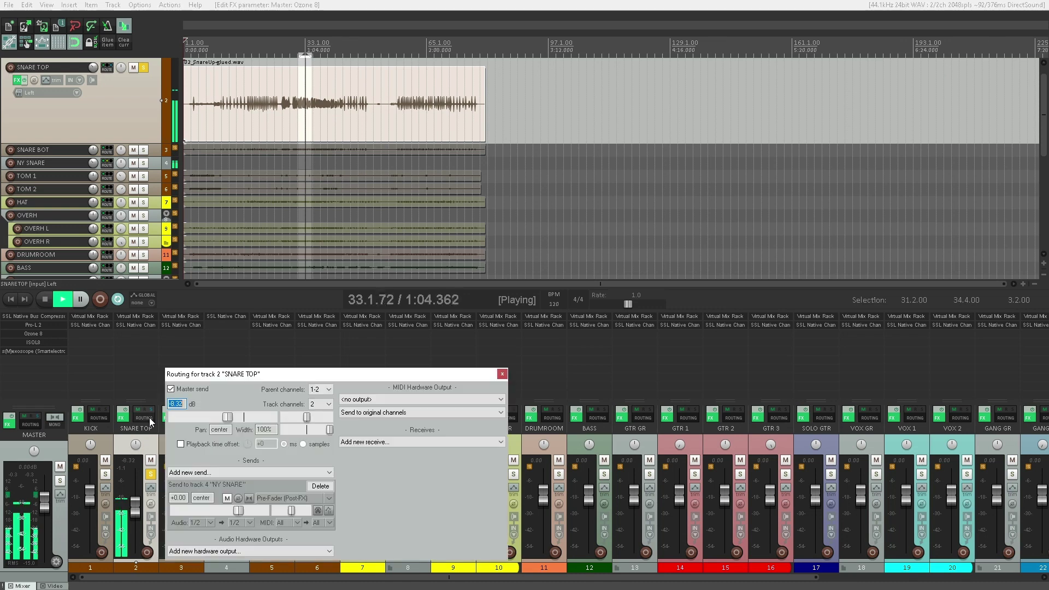
left_click(272, 471)
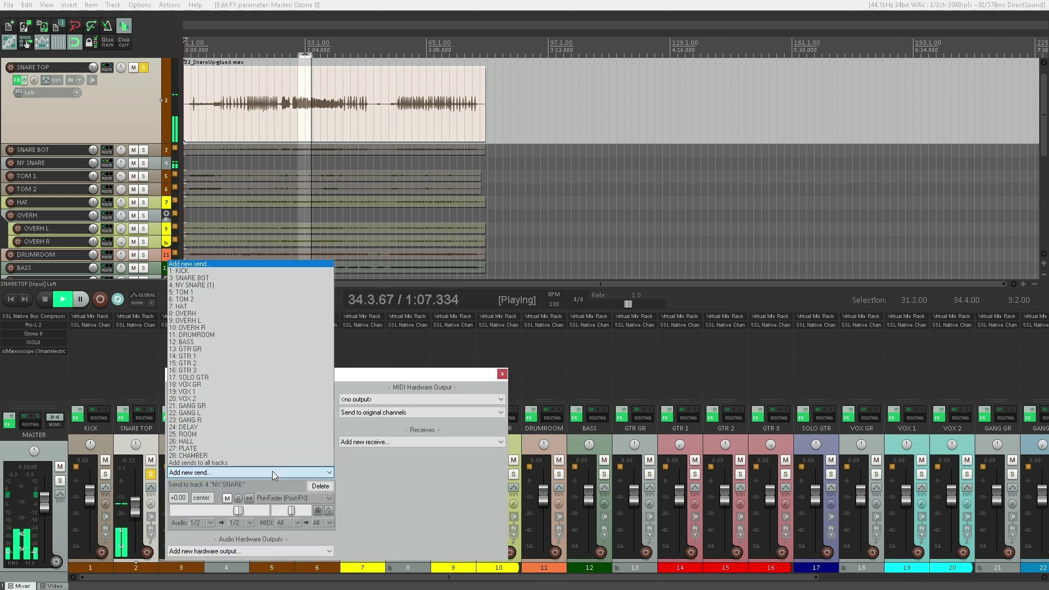
left_click(272, 426)
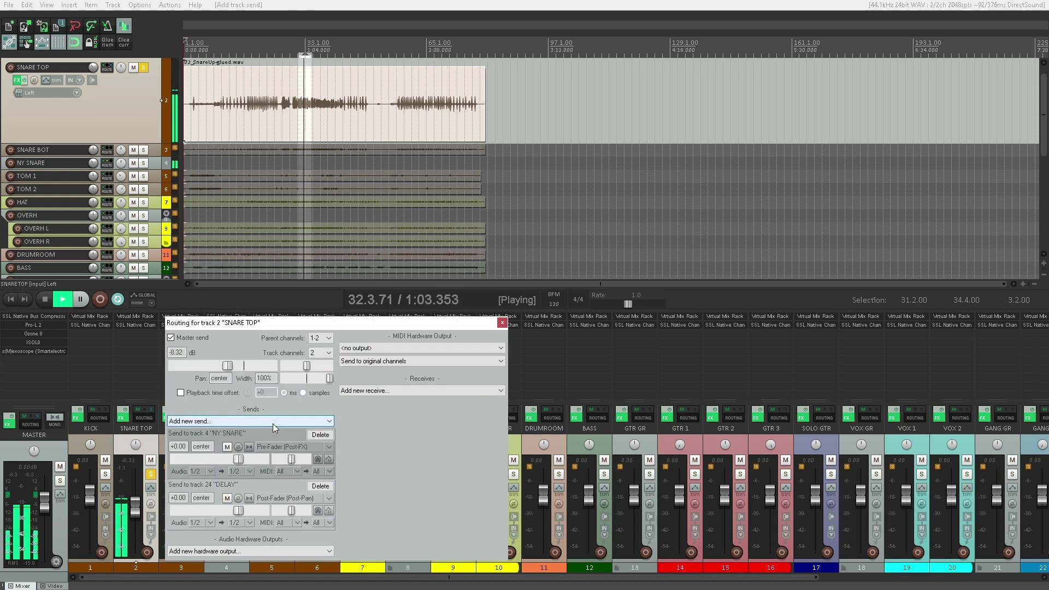
left_click(277, 446)
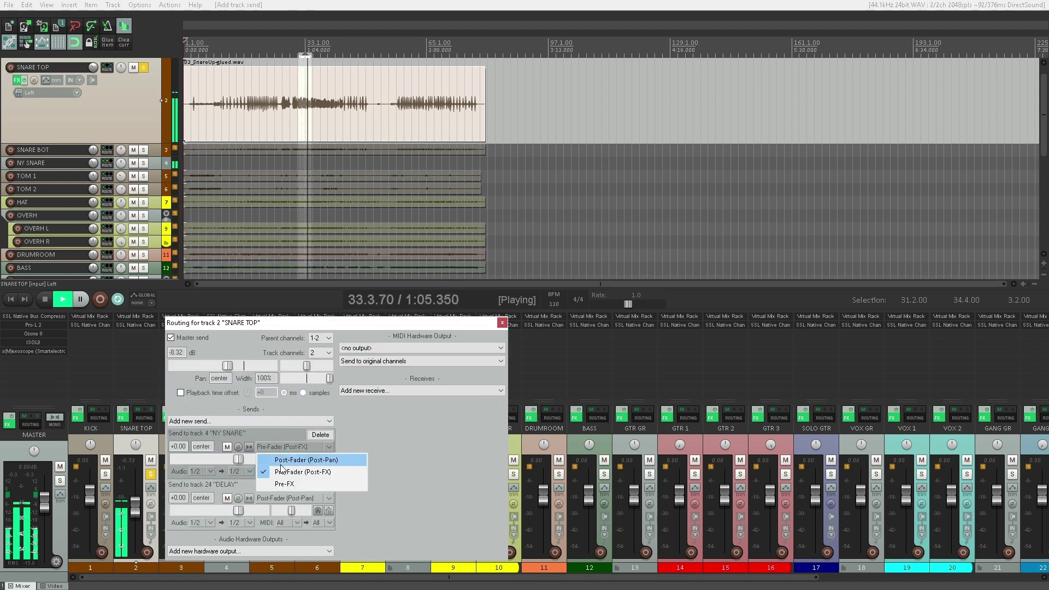
left_click(283, 474)
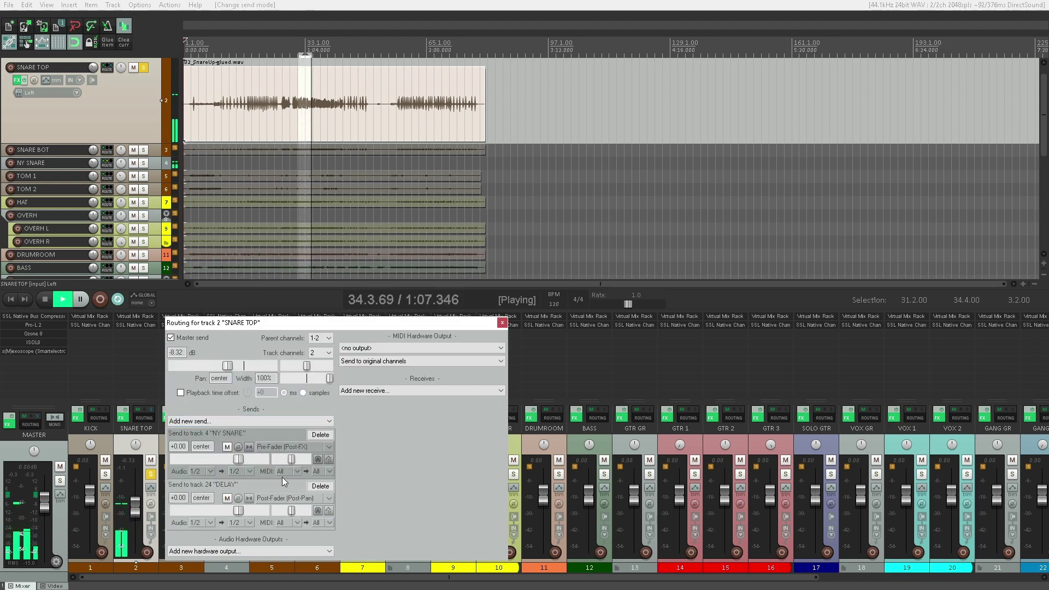
left_click(289, 498)
left_click(286, 523)
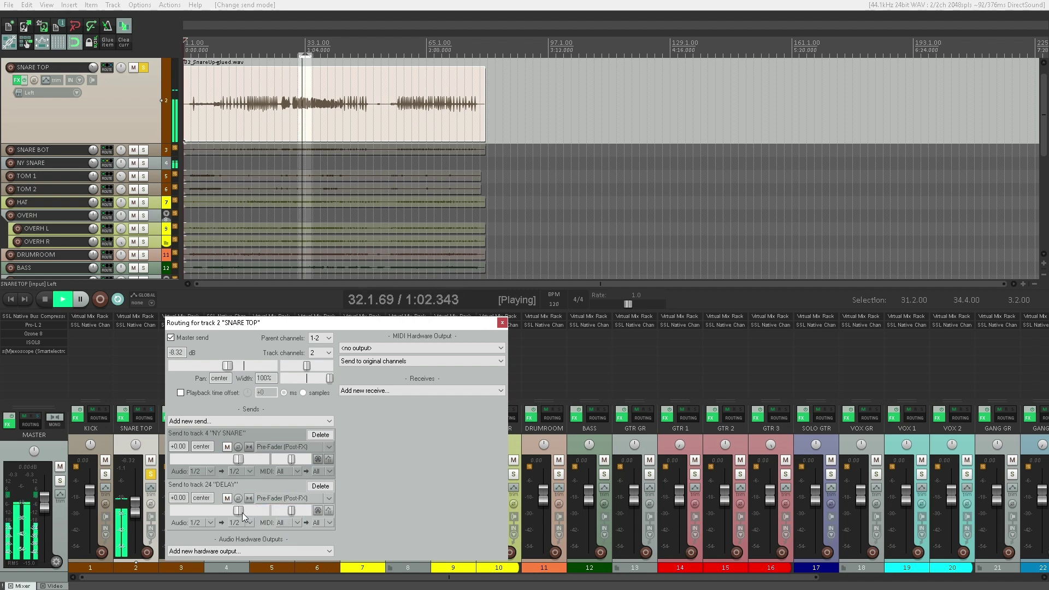
- Lower the SNARE TOP send to DELAY to about -17.36 dB and close the routing window
left_click_drag(241, 510, 213, 520)
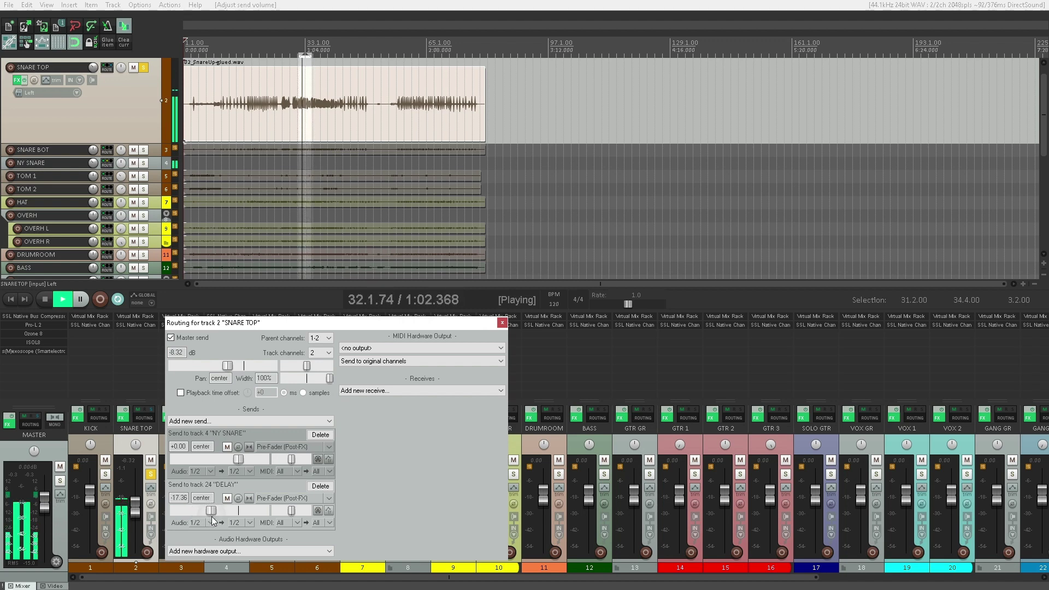
left_click(503, 323)
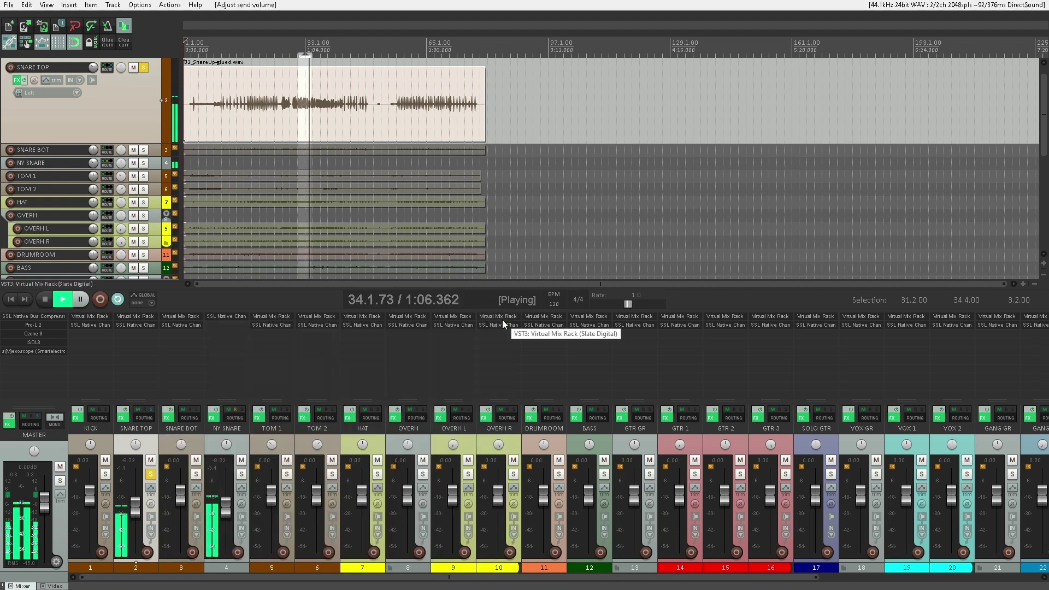
left_click(144, 417)
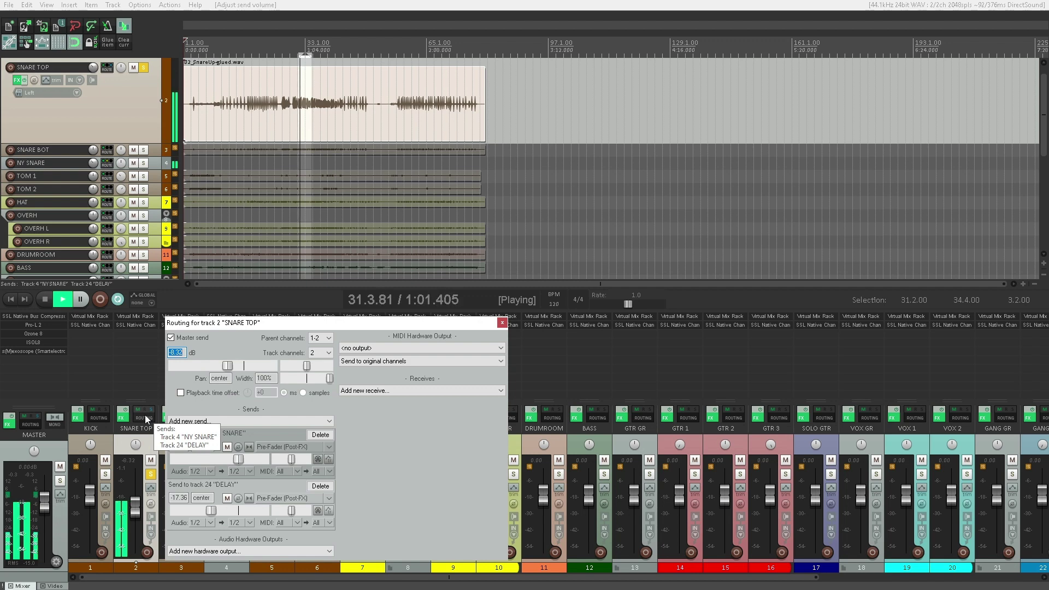
left_click(503, 322)
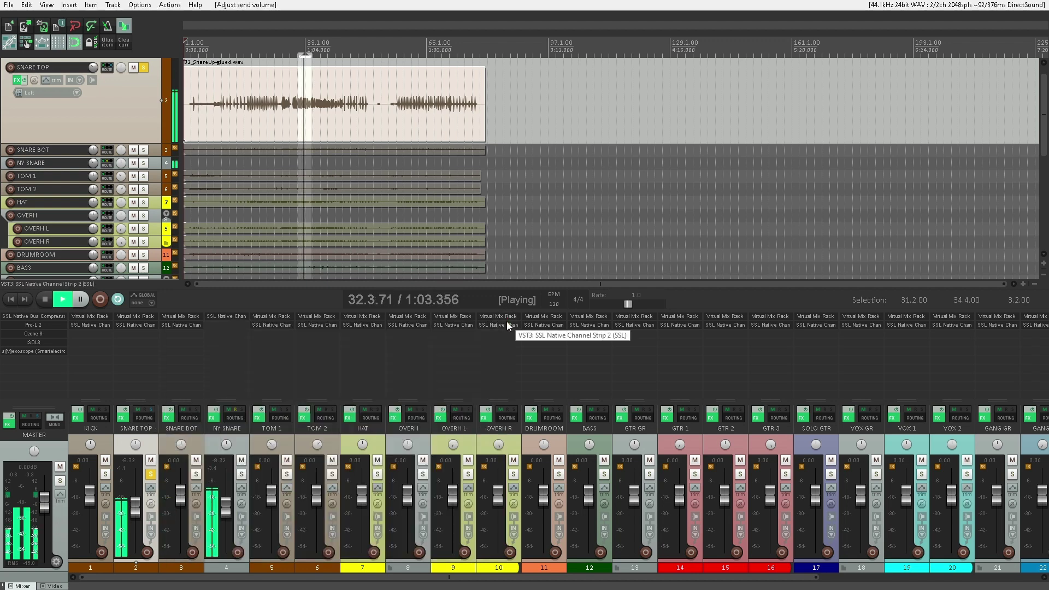
- Move the ROOM, HALL, PLATE and CHAMBER tracks together to directly after NY SNARE in the mixer
scroll(559, 514, "right", 6)
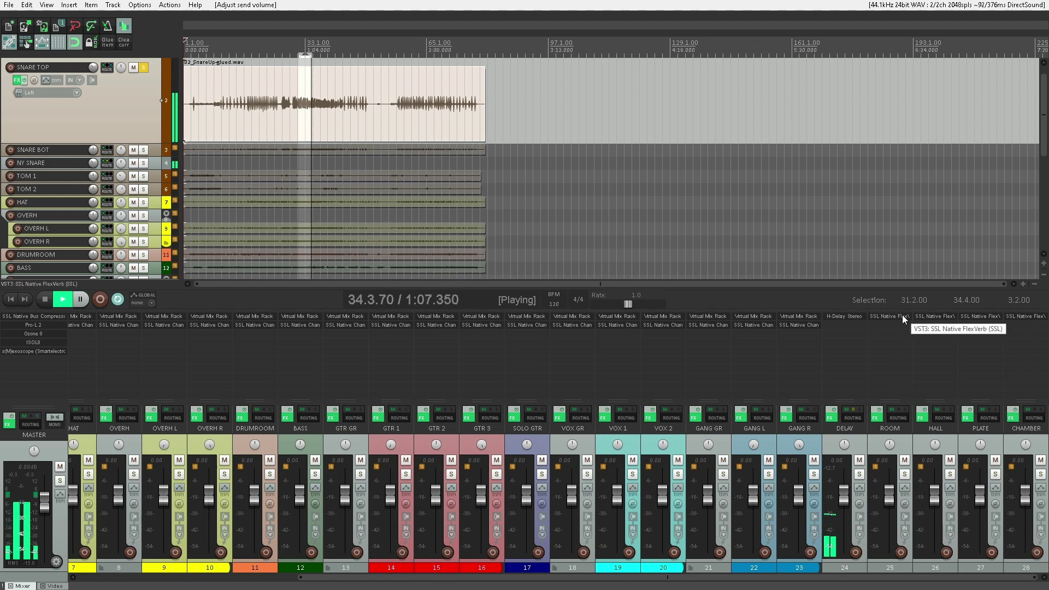
left_click(908, 437)
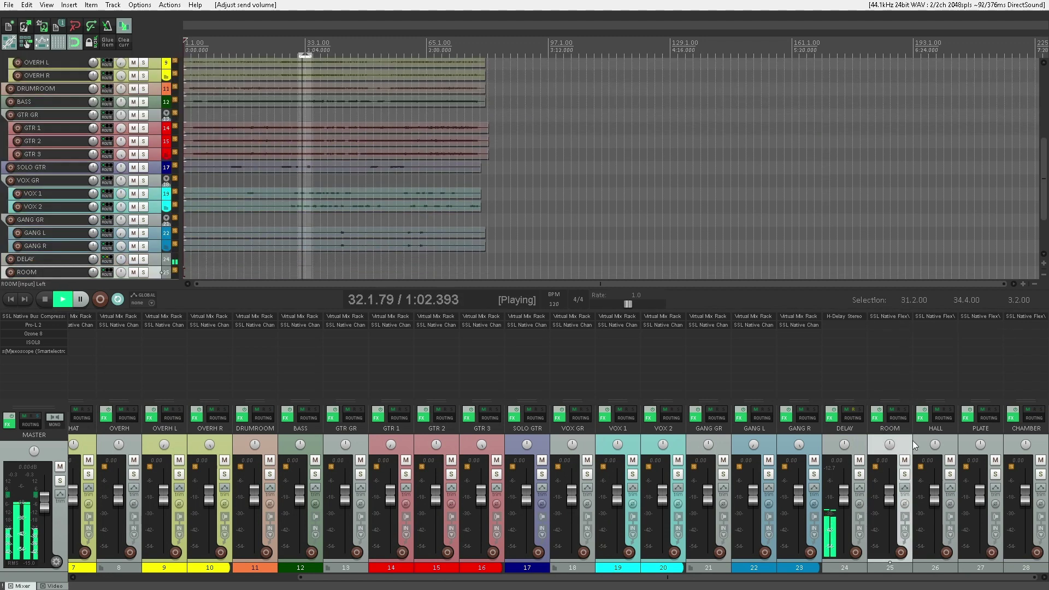
left_click(1042, 446, "shift")
left_click_drag(910, 443, 221, 520)
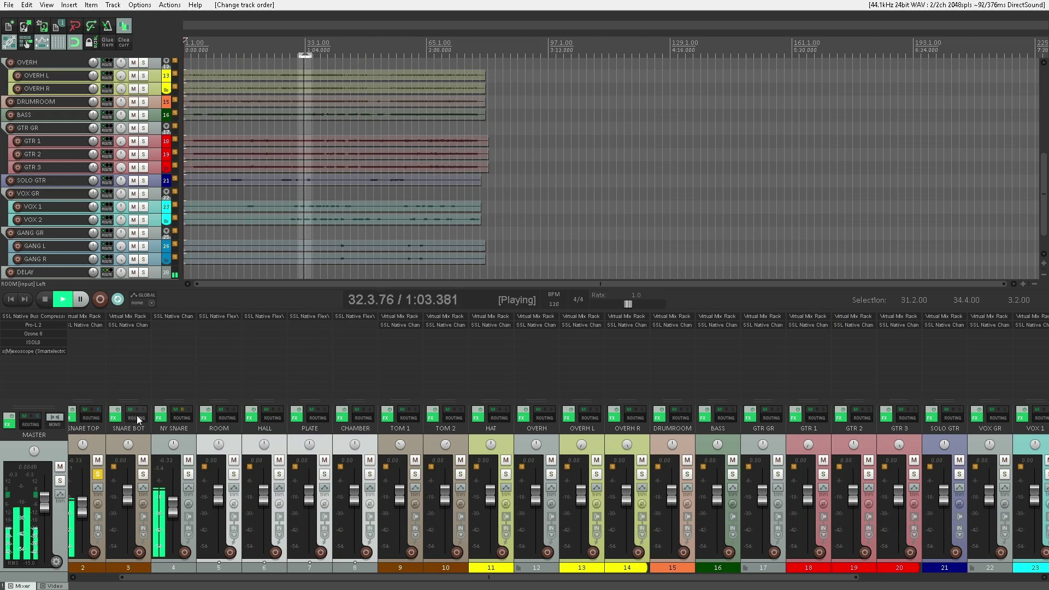
left_click_drag(135, 418, 230, 426)
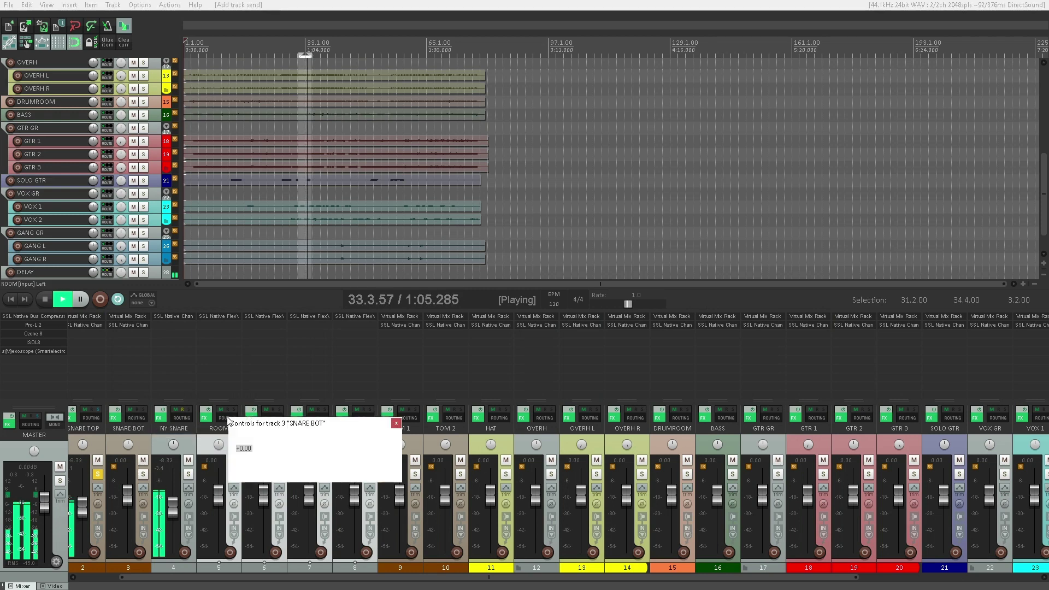
left_click(345, 448)
left_click(352, 467)
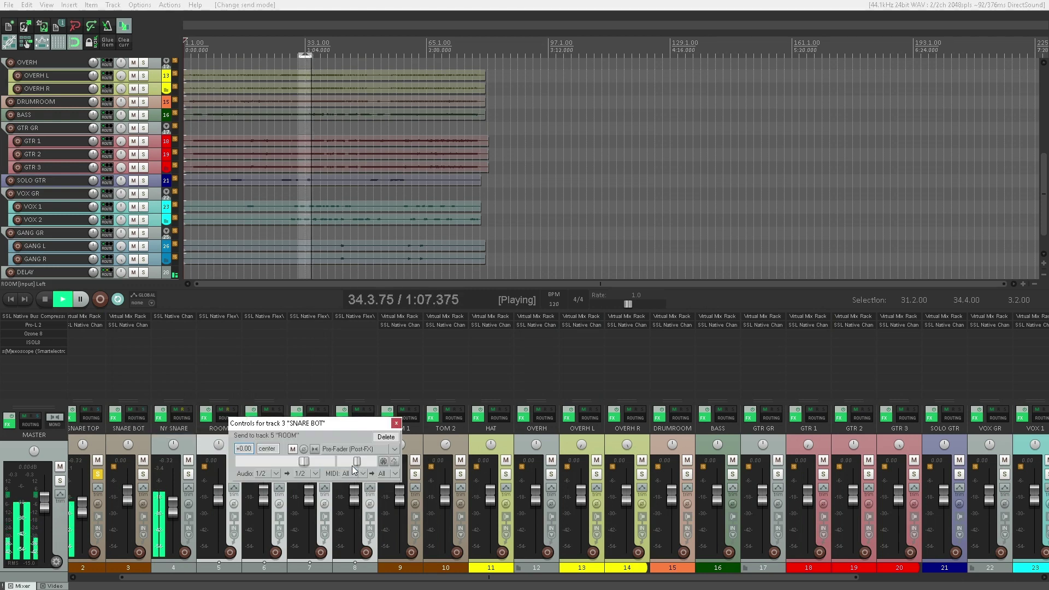
left_click(397, 423)
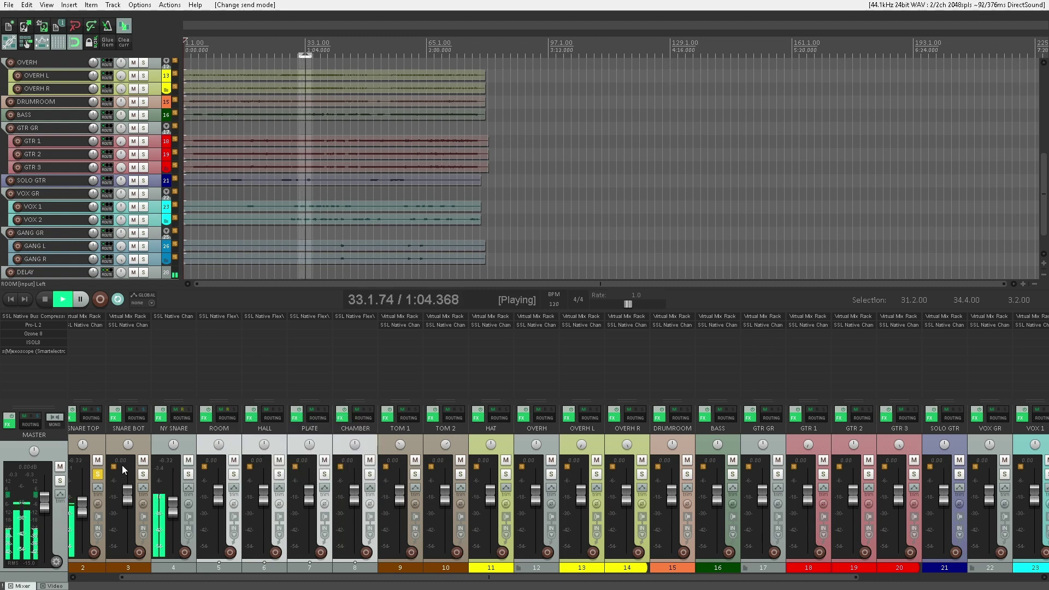
left_click(99, 475)
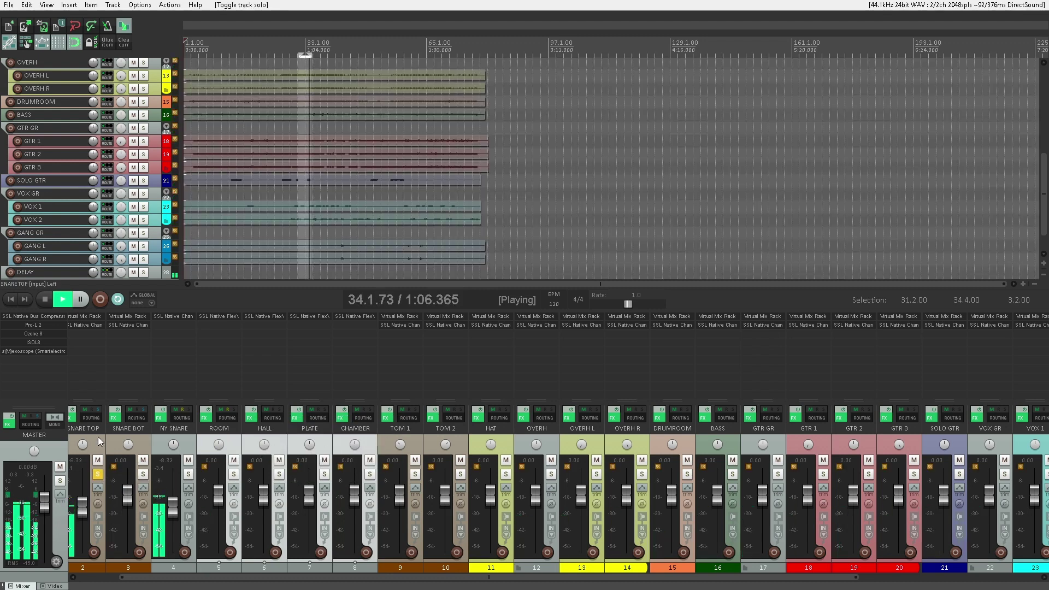
left_click(226, 418)
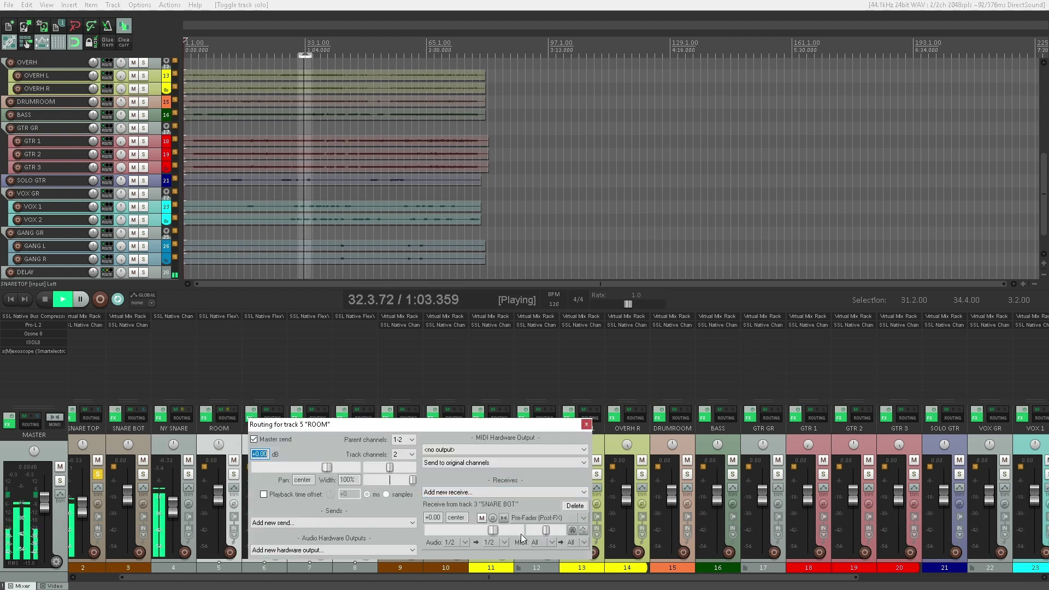
left_click(575, 507)
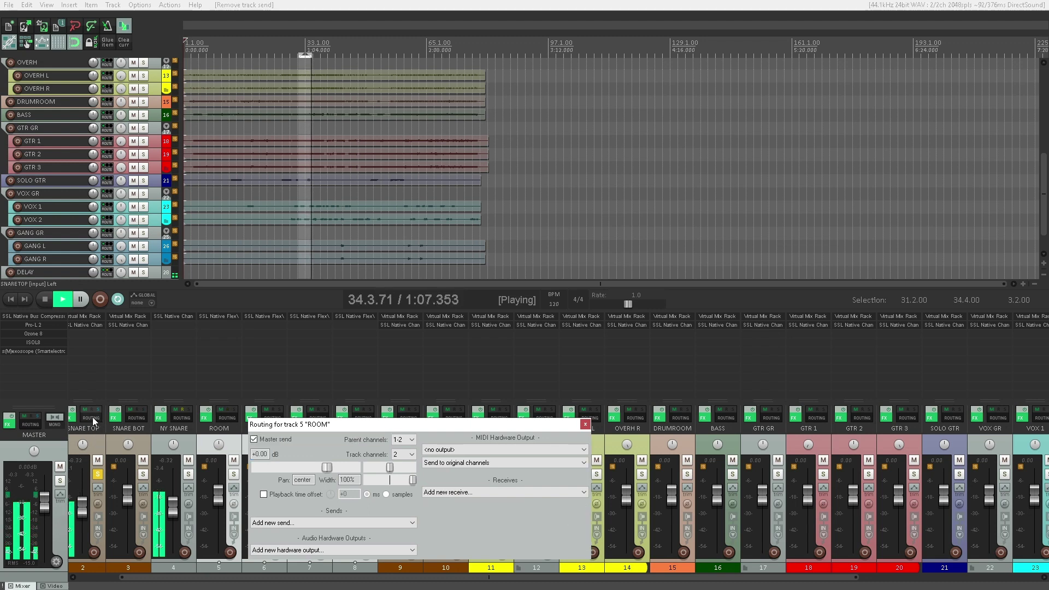
- Create a send from SNARE TOP to ROOM, set it to Pre-Fader (Post-FX) and close its controls
left_click_drag(93, 418, 221, 420)
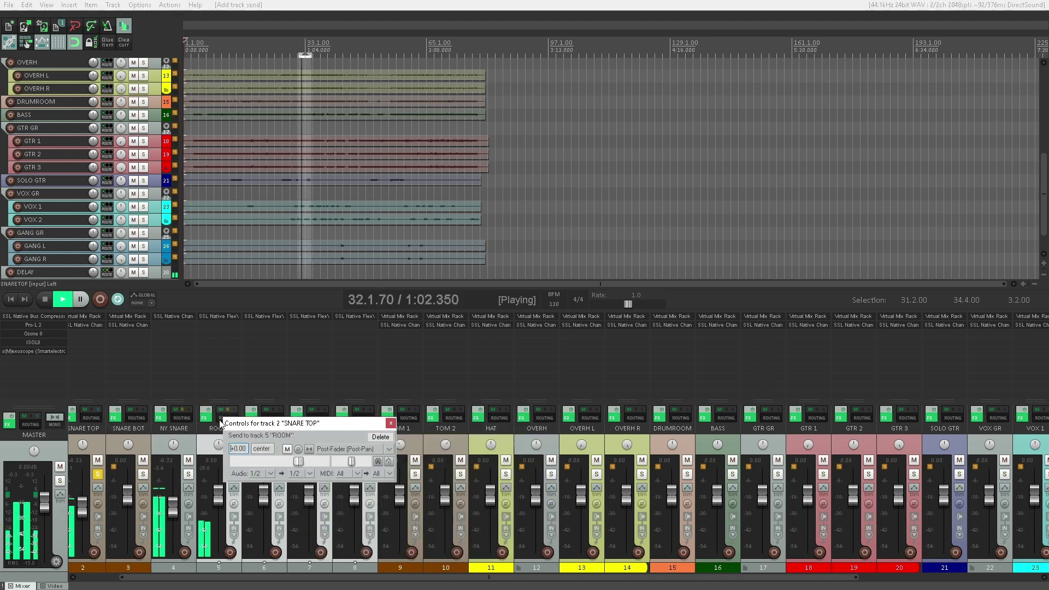
left_click(342, 448)
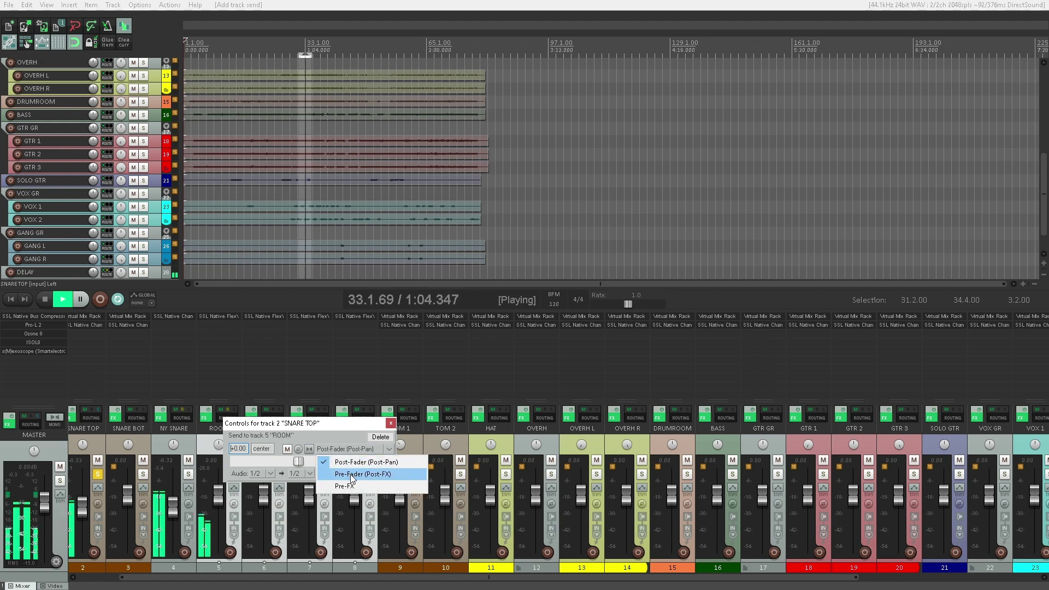
left_click(351, 477)
left_click(391, 423)
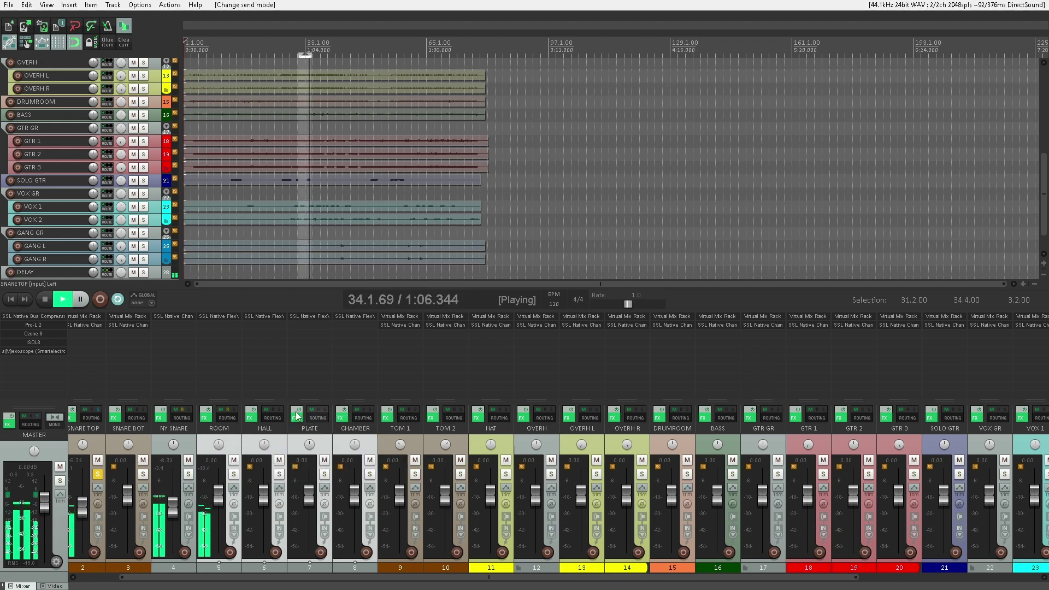
- Set ROOM's FlexVerb to SMALL early reflections, about 11.8 ms pre-delay, 30% size and 540.6 ms reverb time, and close the plugin
left_click(227, 316)
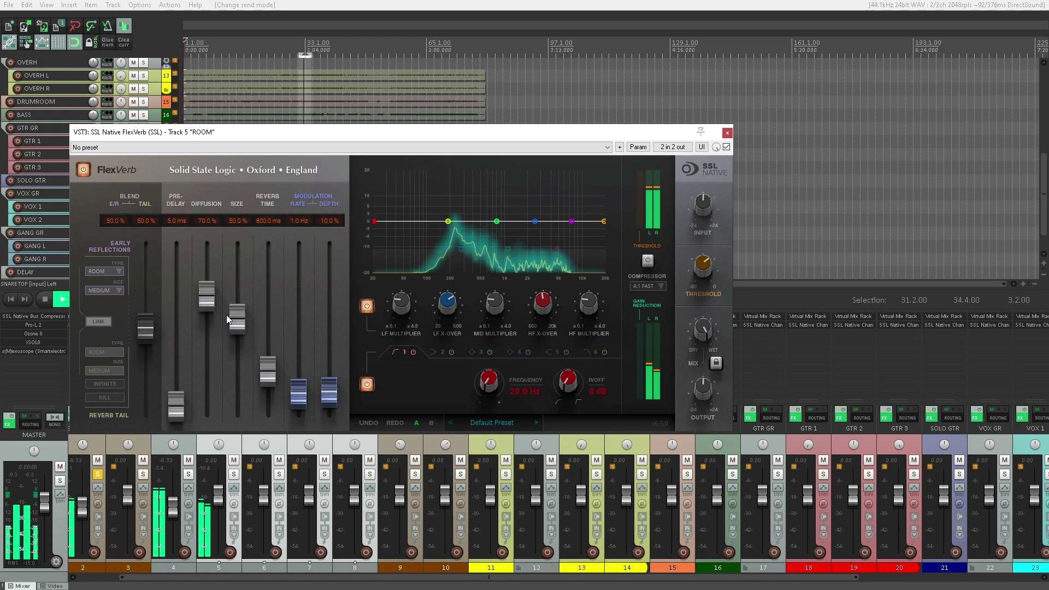
left_click(104, 291)
left_click(110, 300)
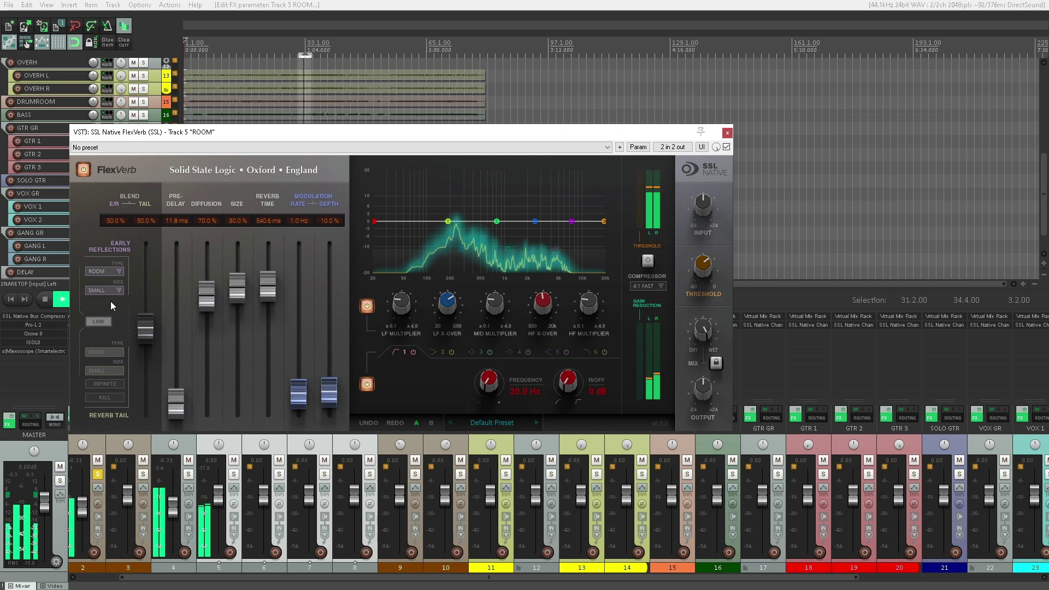
left_click(728, 133)
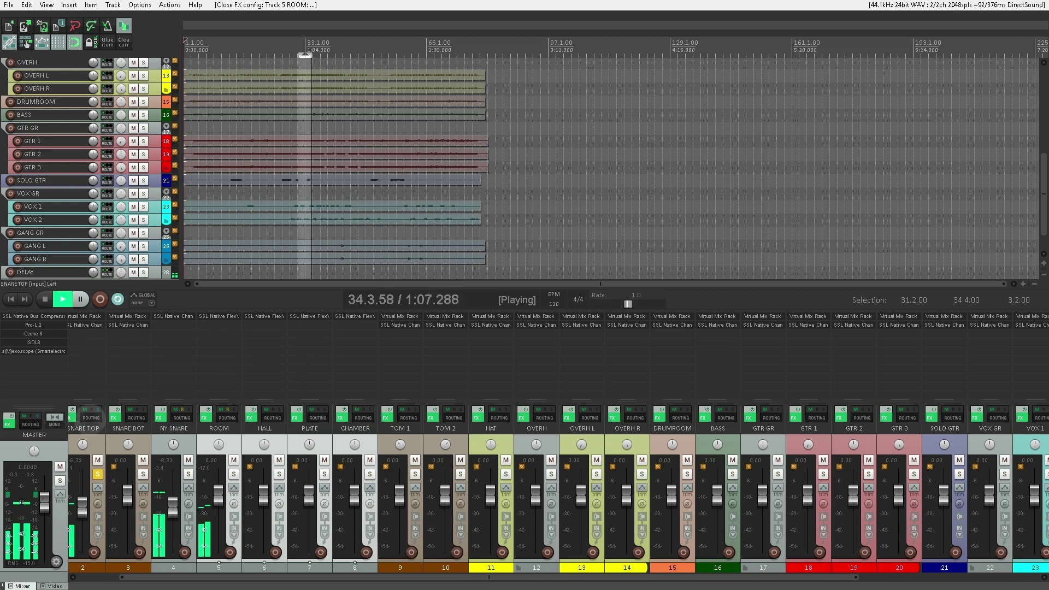
- Lower the SNARE TOP send to ROOM to a very low level and close the routing window
left_click(91, 417)
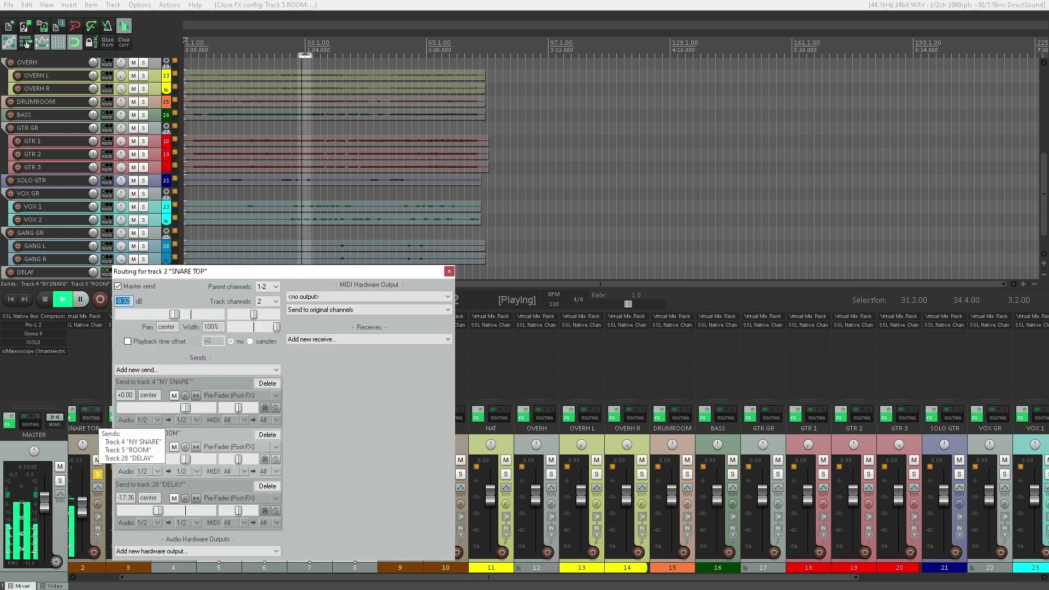
left_click_drag(186, 459, 142, 459)
left_click(450, 272)
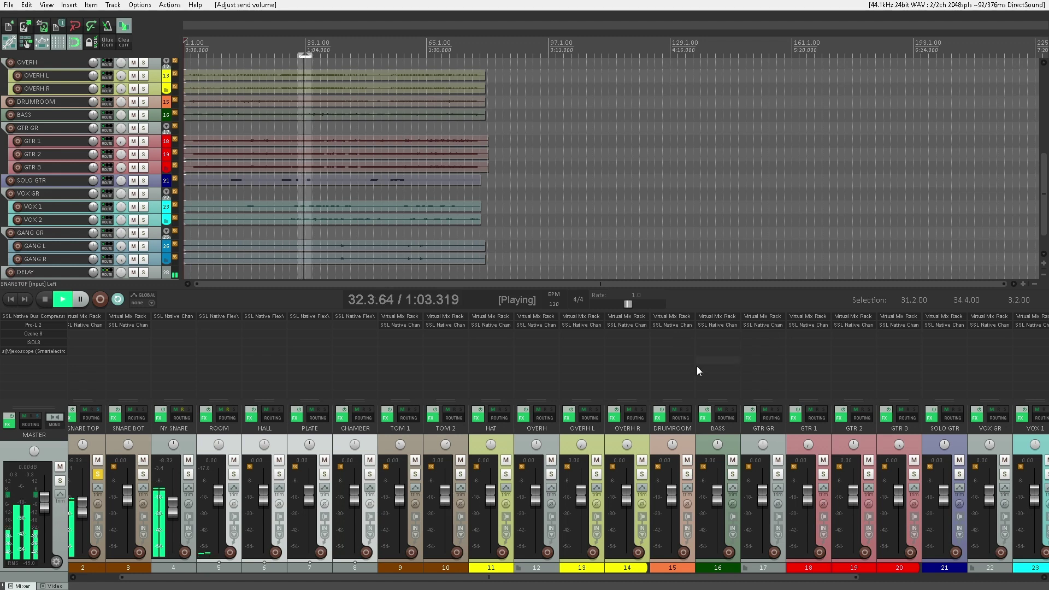
- Mute the DELAY track at the end of the mixer
scroll(753, 513, "up", 1)
scroll(753, 515, "down", 6)
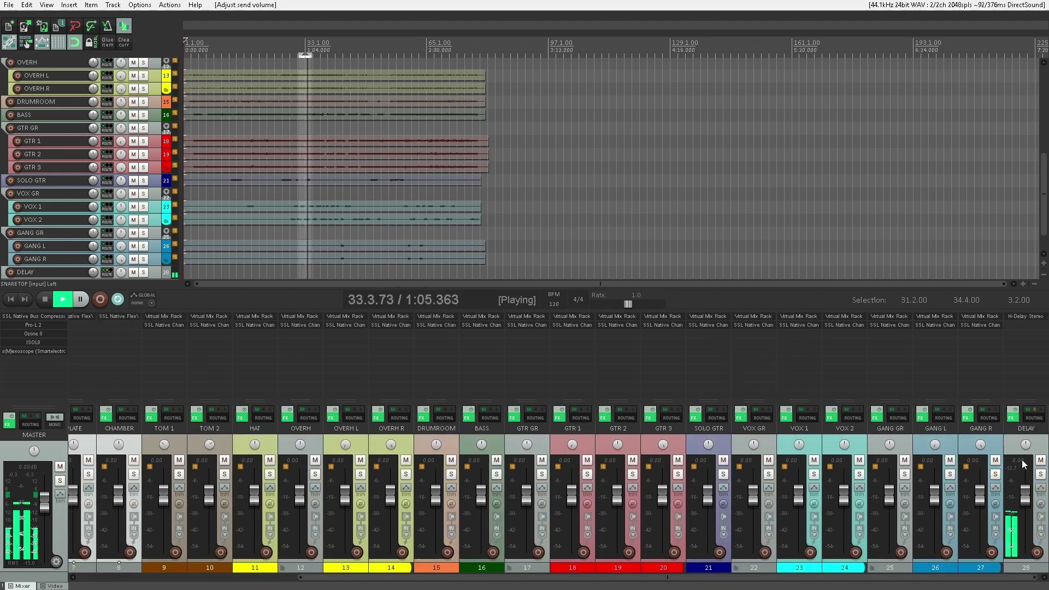
left_click(1041, 460)
- Set the SNARE TOP send level into ROOM to about -17.5 dB, close the routing window and mute ROOM
scroll(455, 528, "up", 6)
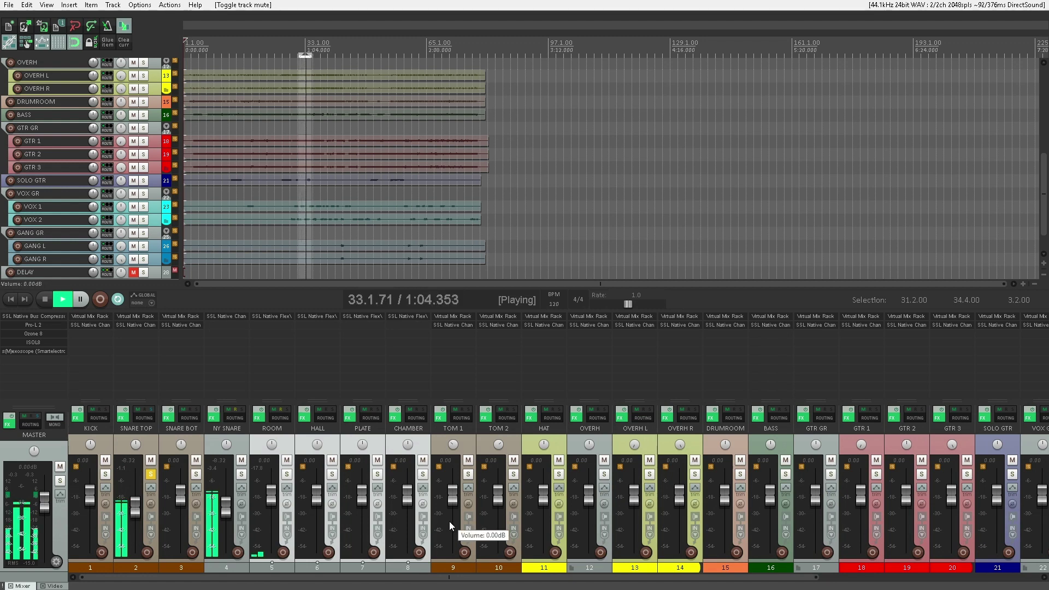
left_click(280, 417)
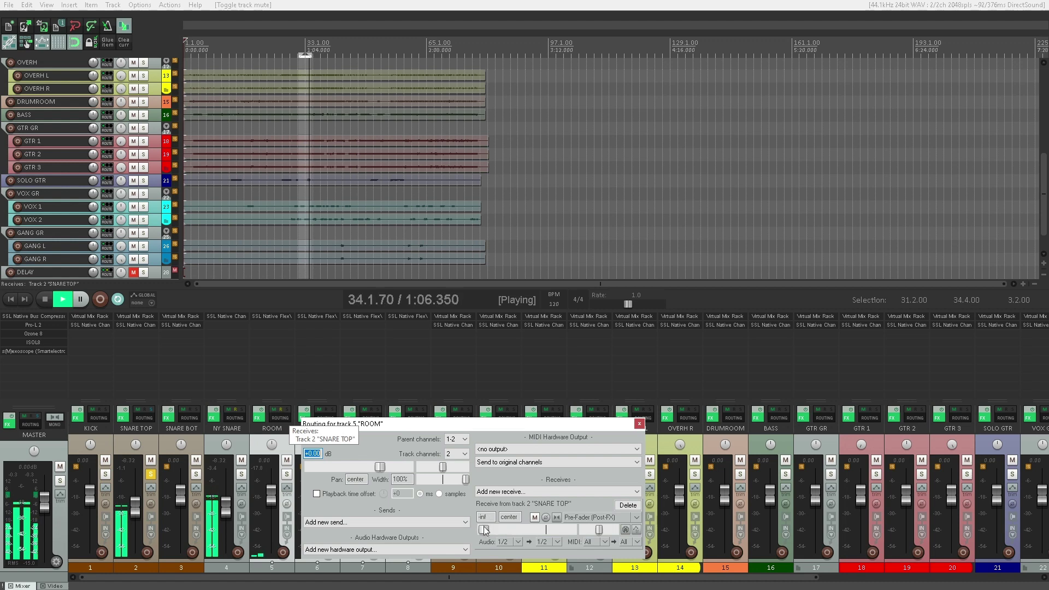
left_click_drag(502, 530, 524, 532)
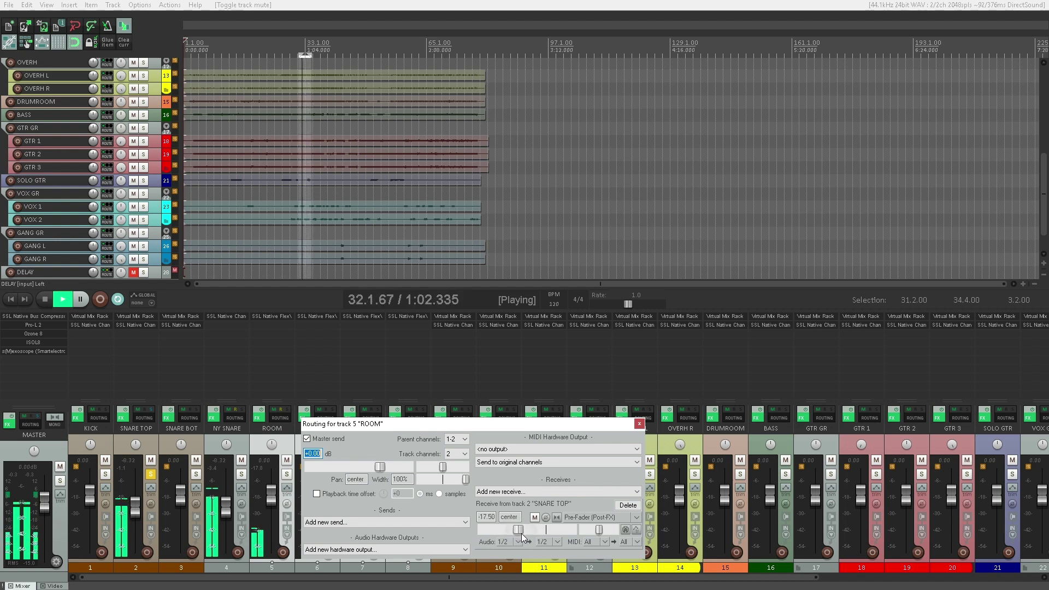
left_click_drag(522, 534, 521, 534)
left_click(640, 423)
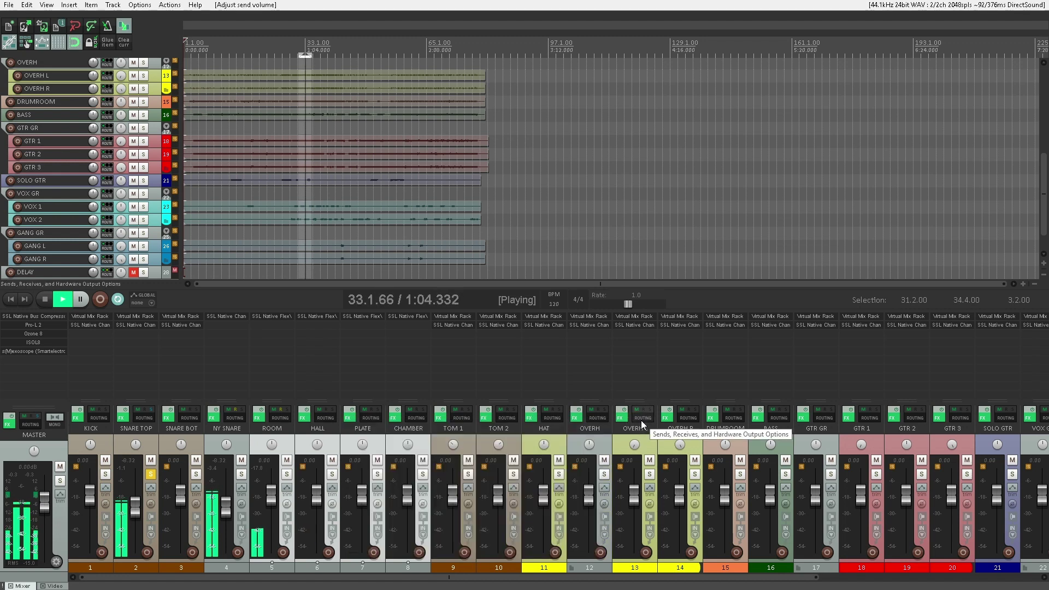
left_click(286, 461)
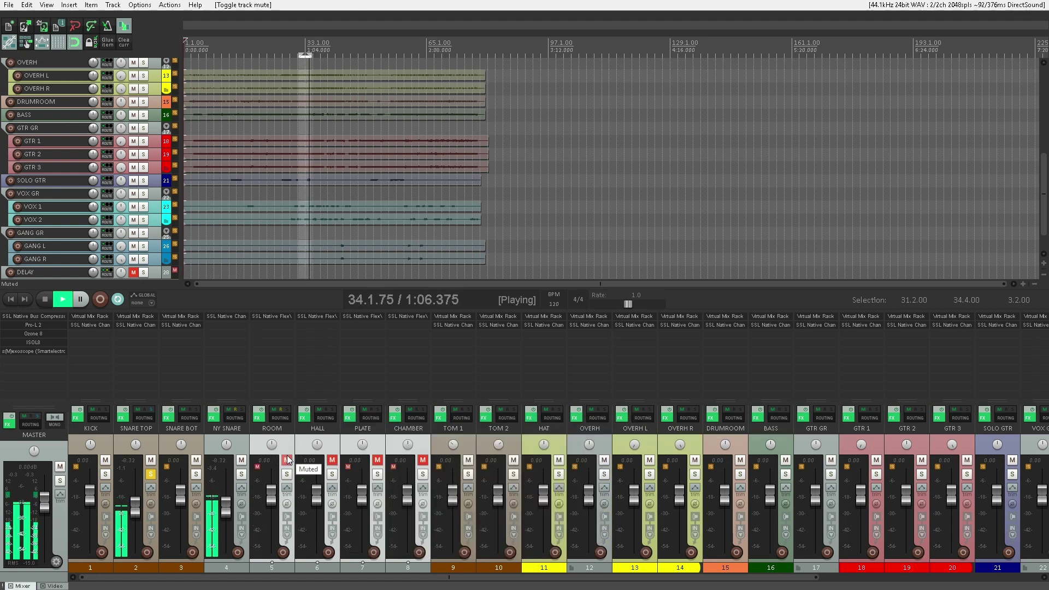
- Unmute HALL, create a send to it from SNARE TOP in Pre-Fader (Post-FX) mode and close the send controls
left_click(337, 439)
left_click(332, 460)
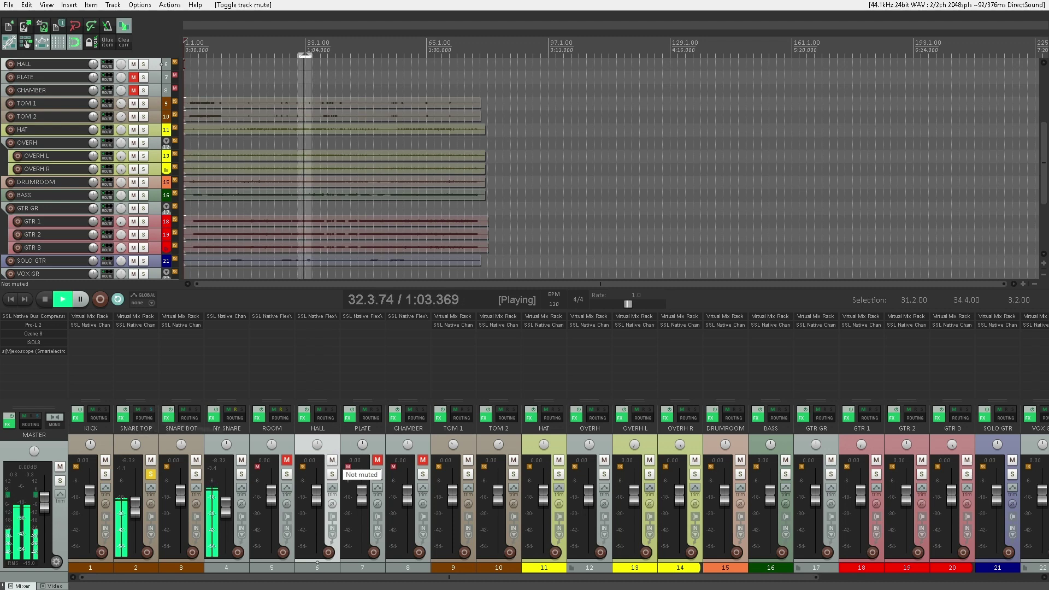
left_click_drag(144, 418, 325, 418)
left_click(456, 451)
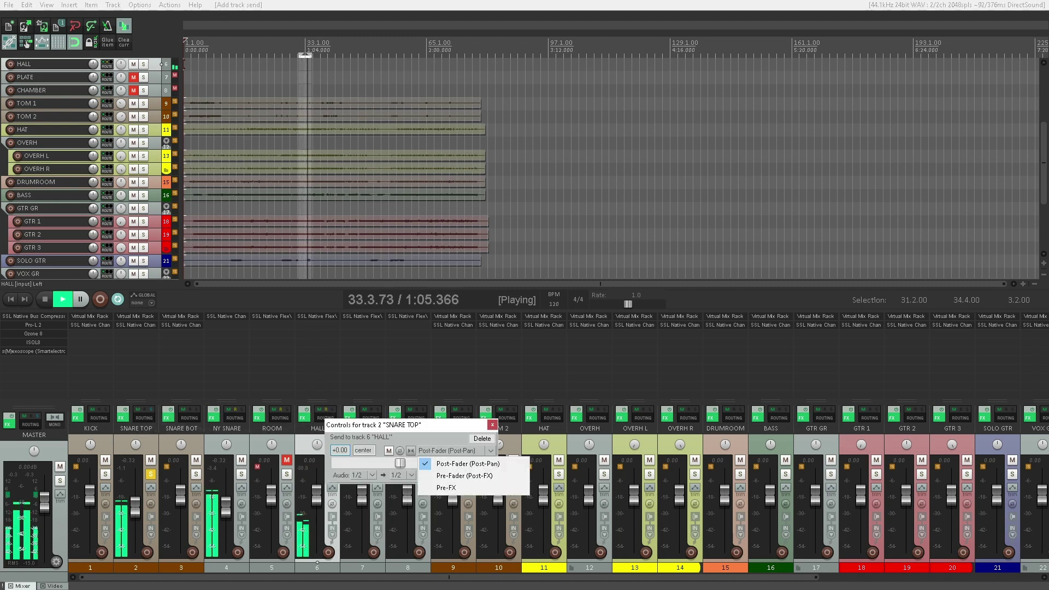
left_click(465, 475)
left_click(493, 425)
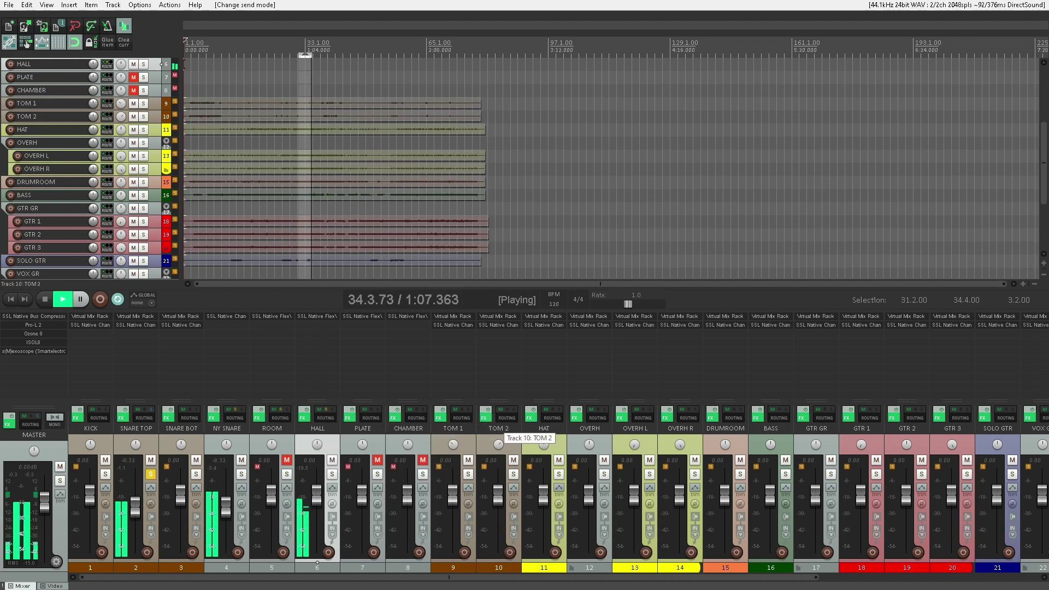
- Set HALL's FlexVerb to HALL type, SMALL early reflections, about 10.5 ms pre-delay and 815.5 ms reverb time, and close the plugin
left_click(320, 316)
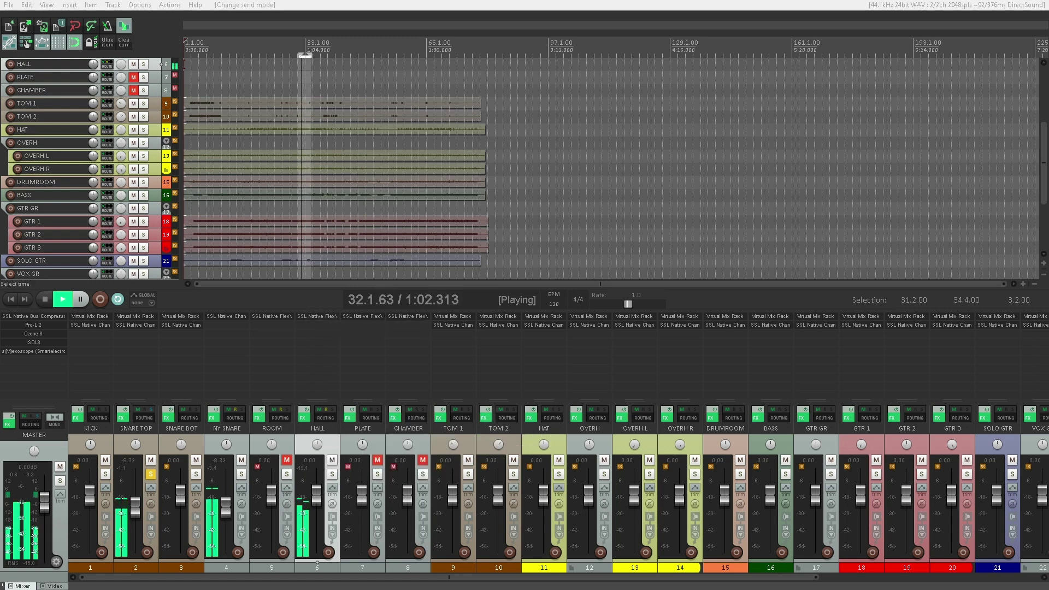
left_click_drag(367, 54, 368, 122)
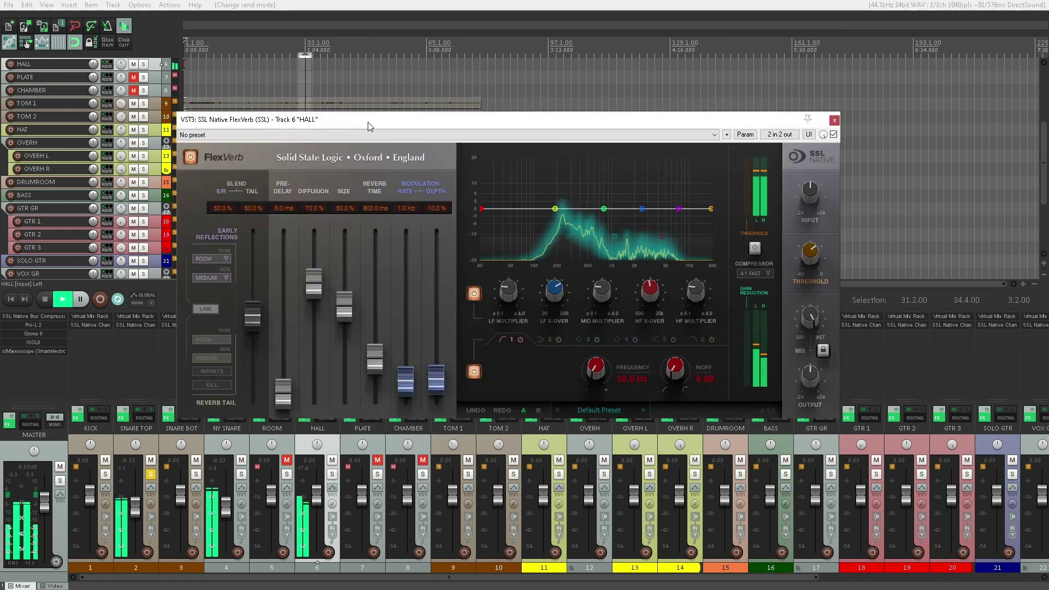
left_click(217, 258)
left_click(215, 279)
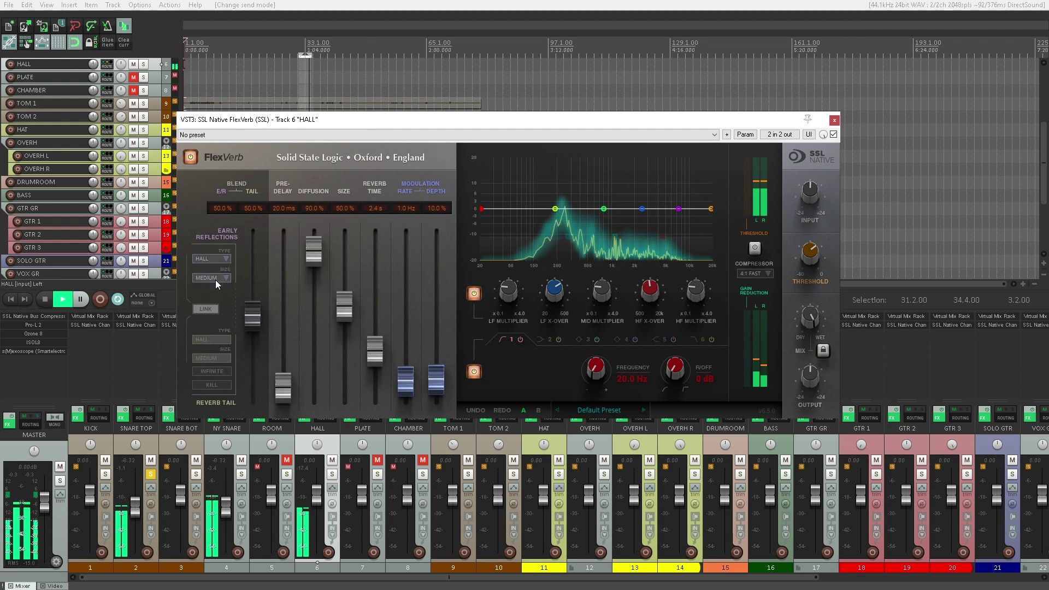
left_click(216, 280)
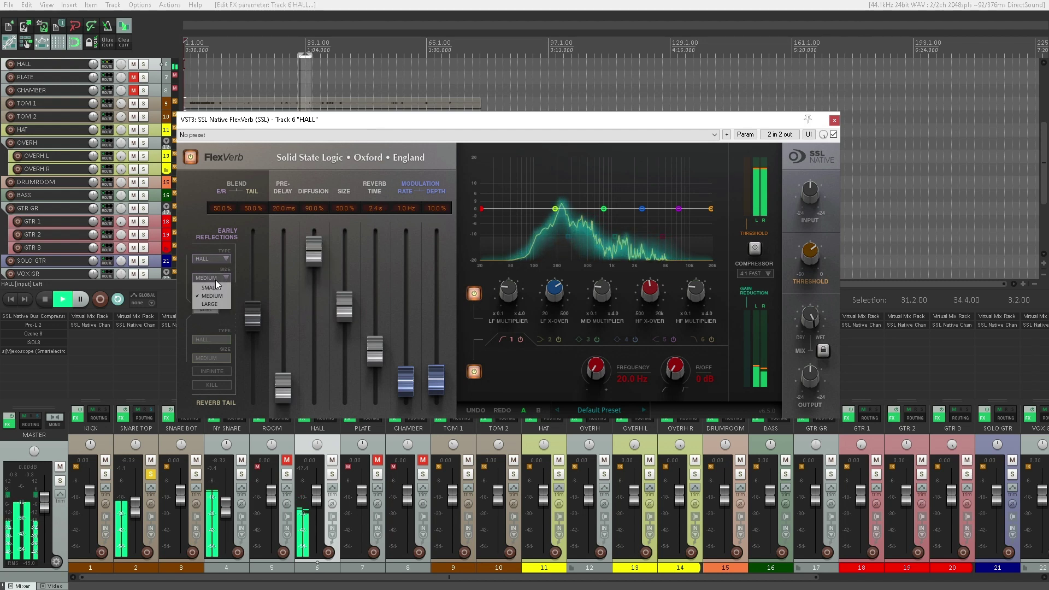
left_click(217, 288)
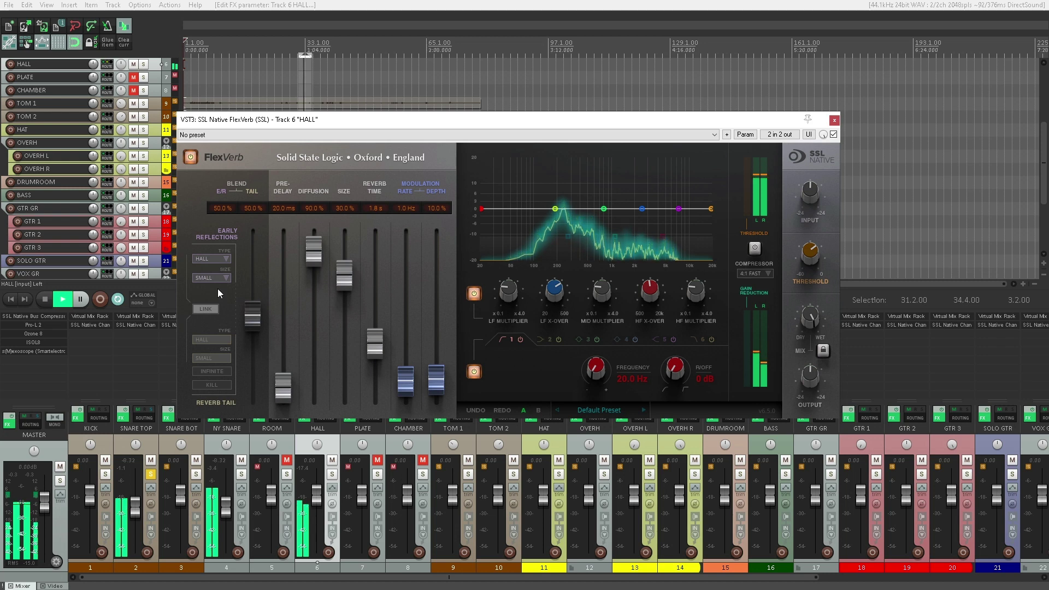
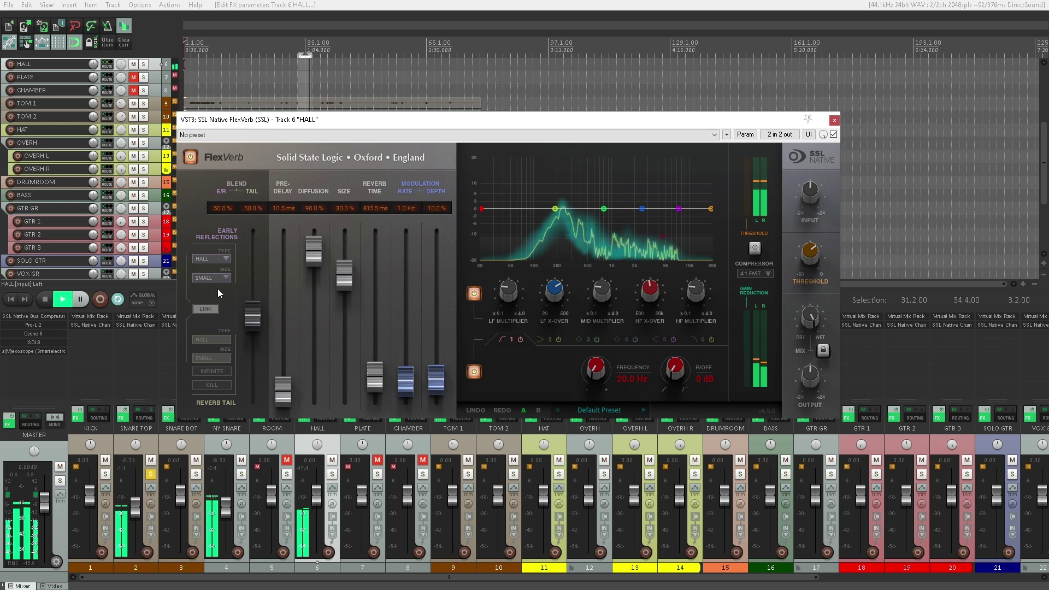
key("Escape")
- Lower the SNARE TOP send level into HALL to about -16.5 dB, close the routing window and mute HALL
left_click(326, 418)
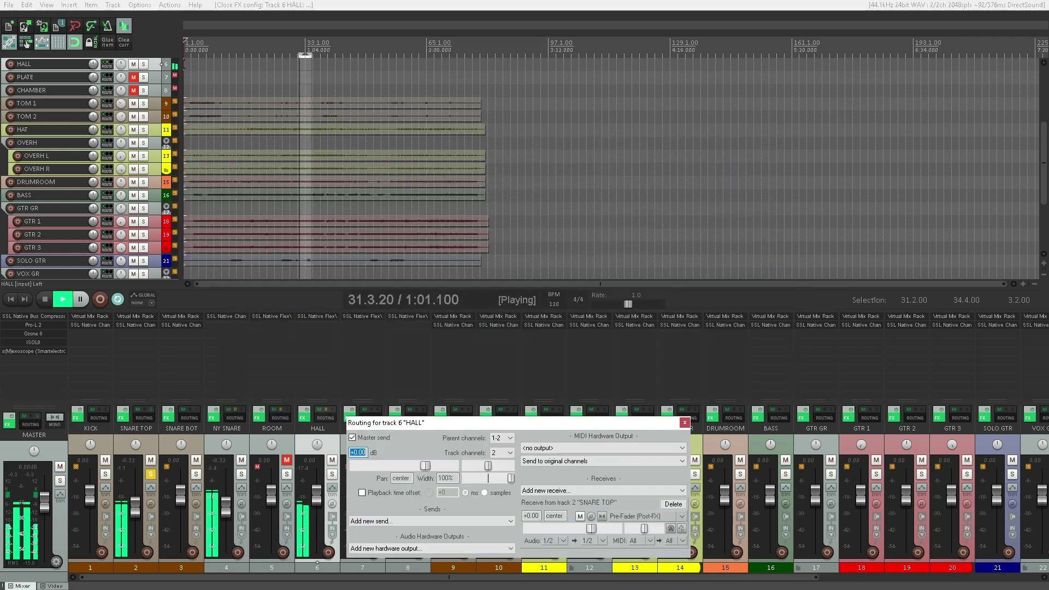
left_click_drag(592, 528, 536, 529)
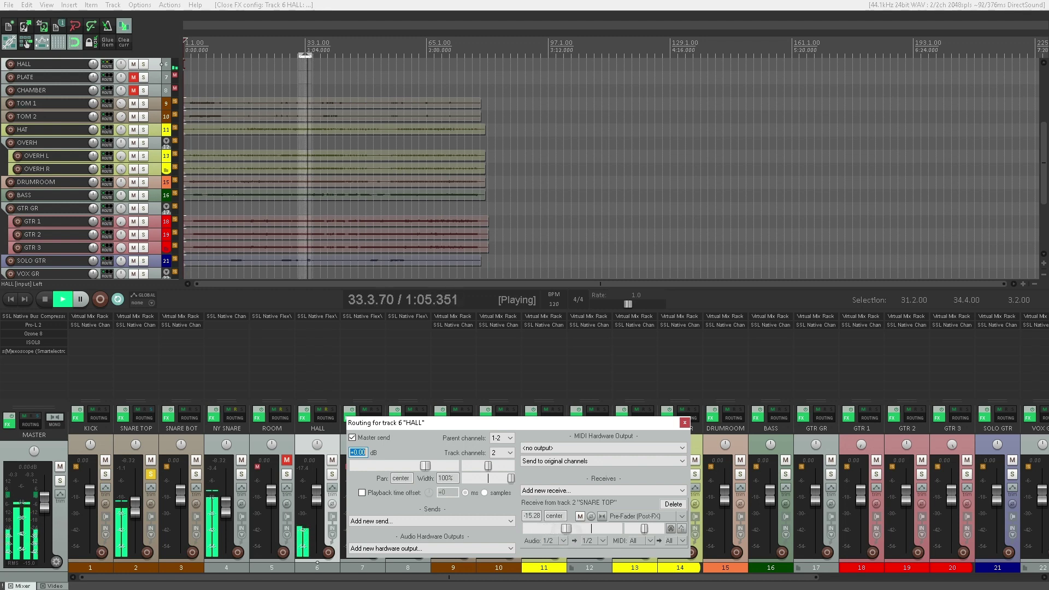
left_click_drag(566, 529, 565, 529)
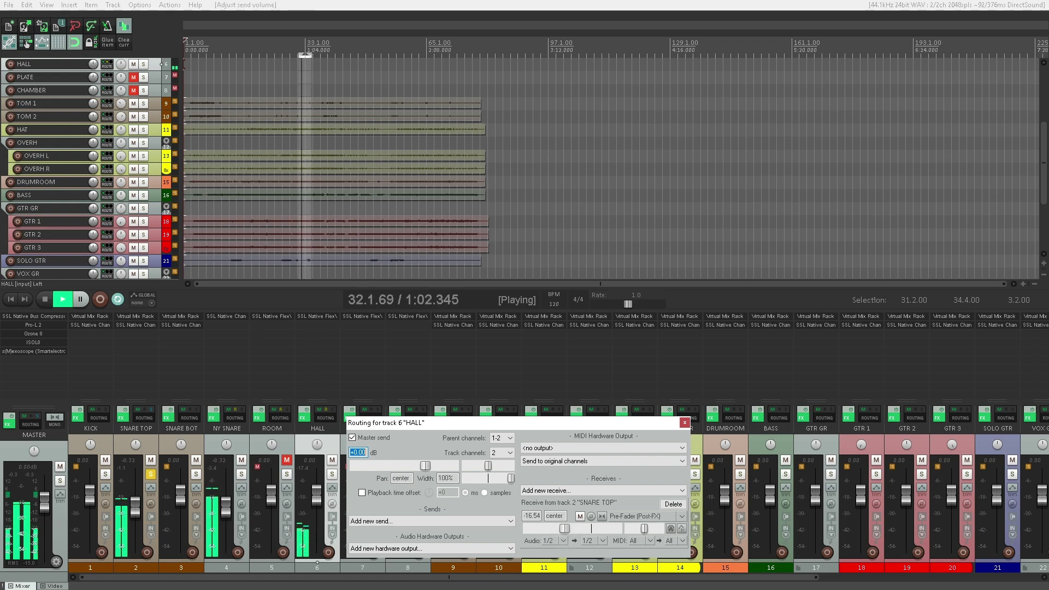
left_click(684, 423)
left_click(331, 460)
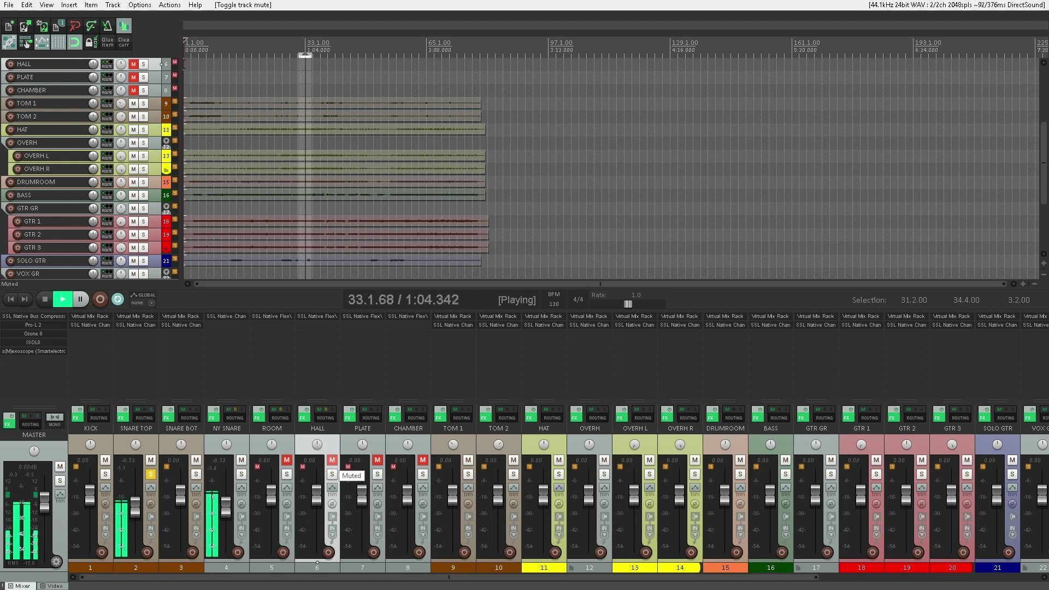
- Unmute PLATE, create a send to it from SNARE TOP in Pre-Fader (Post-FX) mode and close the send controls
left_click(377, 460)
left_click_drag(144, 415, 369, 484)
left_click(508, 448)
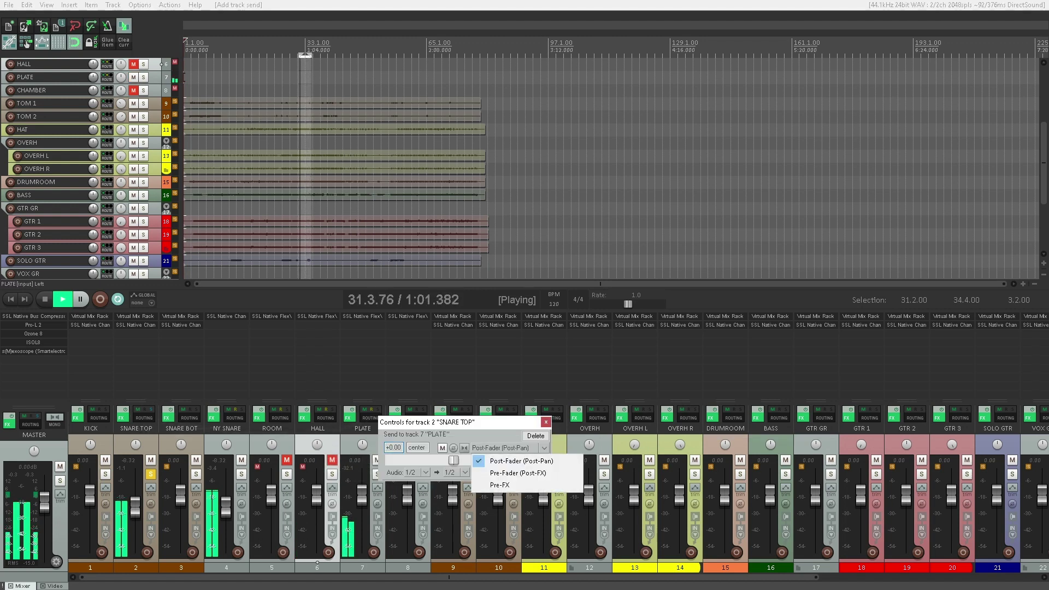
left_click(503, 474)
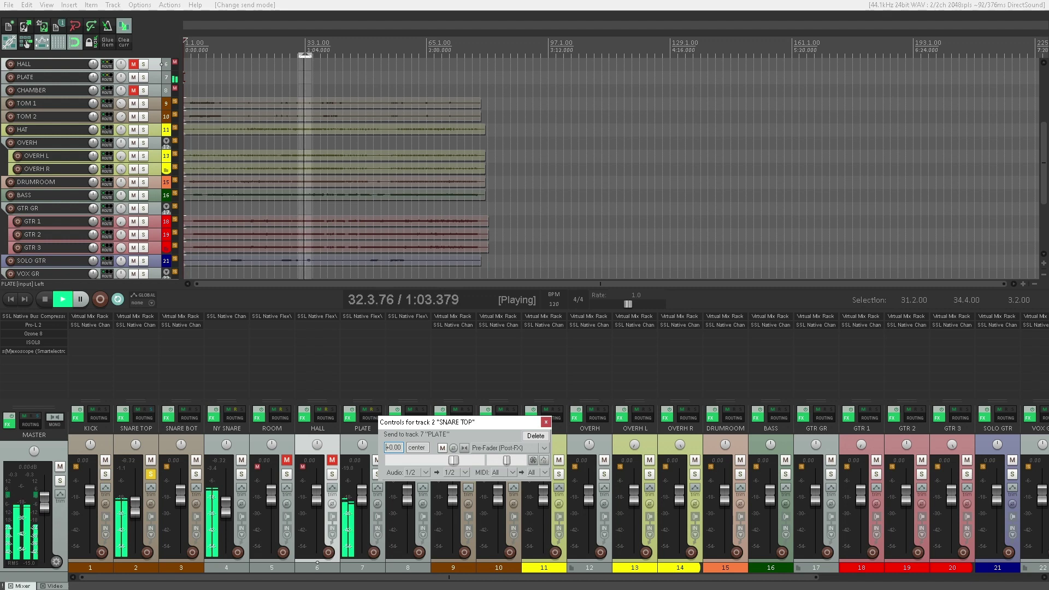
left_click(546, 422)
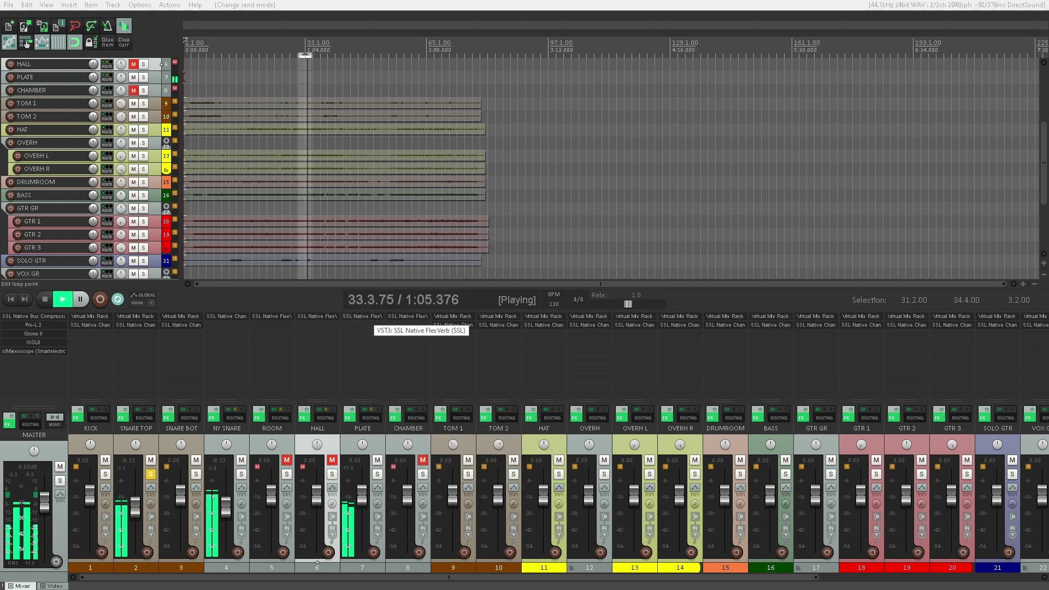
- Set PLATE's FlexVerb to PLATE type, SMALL early reflections, about 798 ms reverb time and 12.2 ms pre-delay, close it and mute the track
left_click(365, 317)
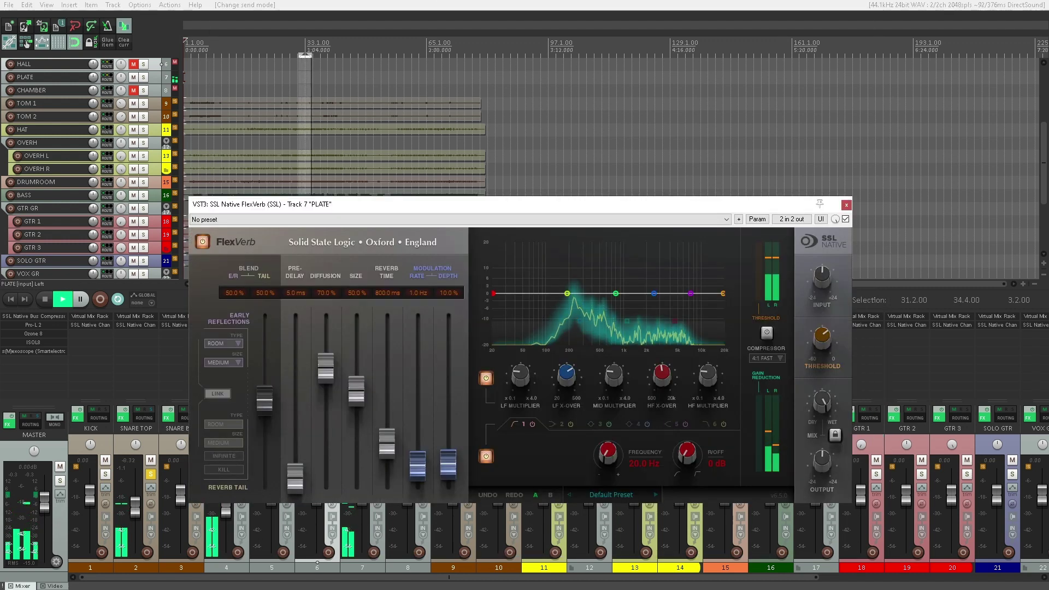
left_click(223, 343)
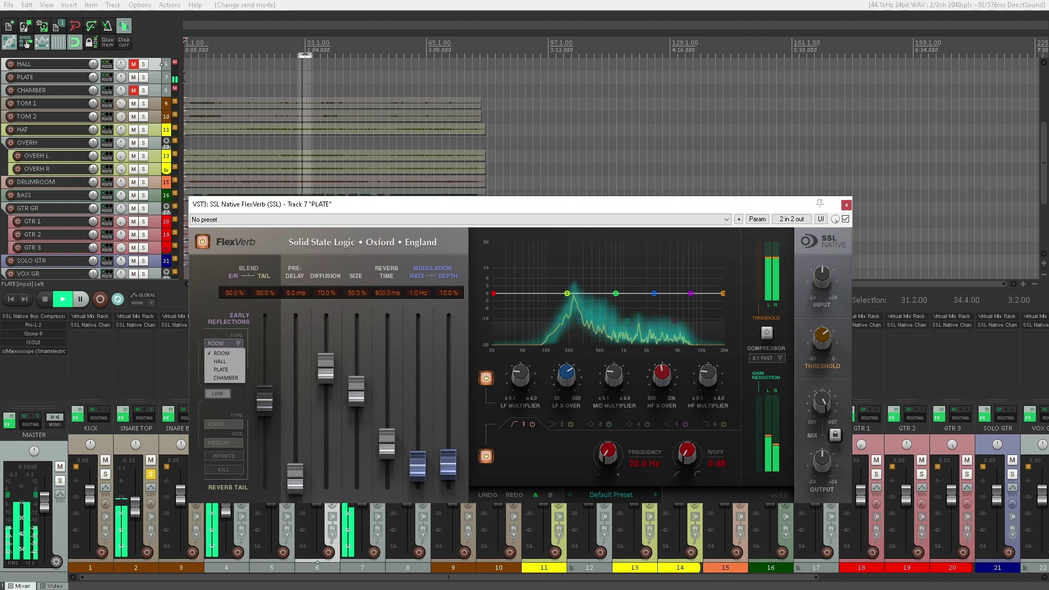
left_click(221, 369)
left_click(224, 362)
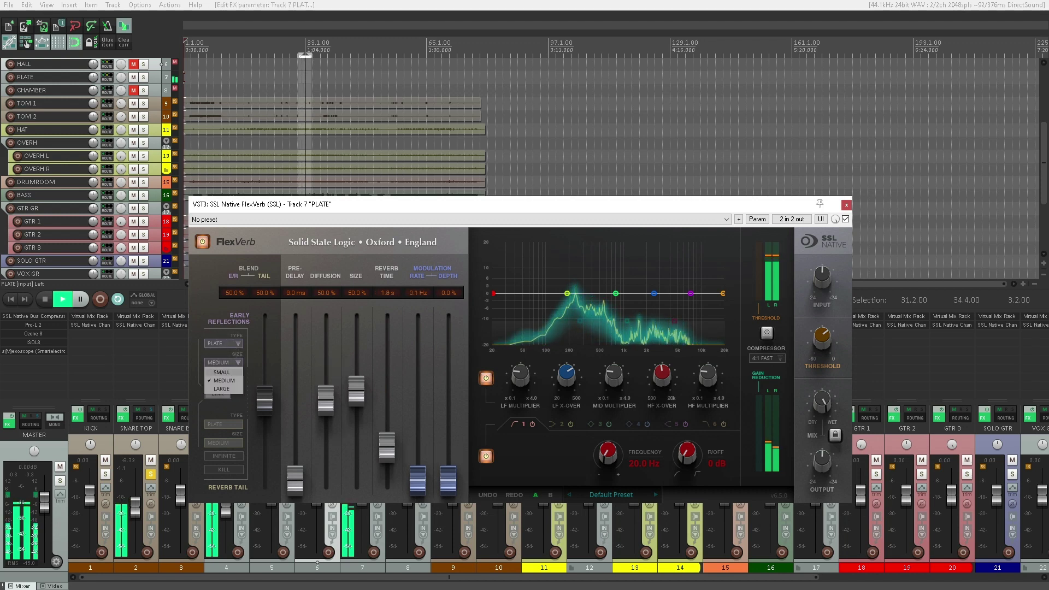
left_click(221, 372)
mouse_move(387, 410)
left_mouse_down()
mouse_move(387, 318)
mouse_move(387, 481)
mouse_move(387, 408)
mouse_move(387, 421)
left_mouse_up()
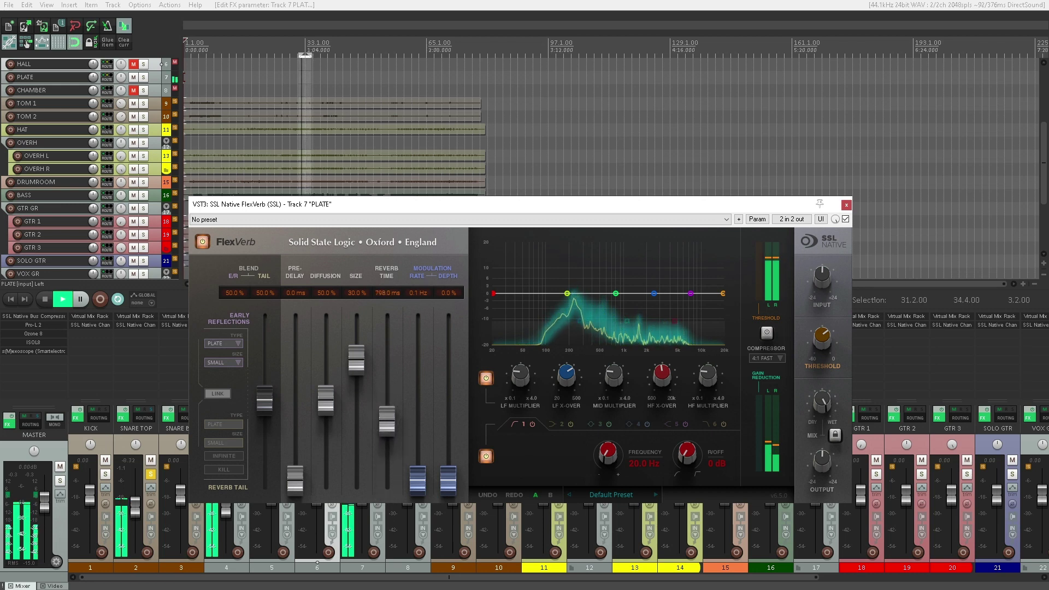
mouse_move(295, 479)
left_mouse_down()
mouse_move(295, 421)
mouse_move(295, 473)
left_mouse_up()
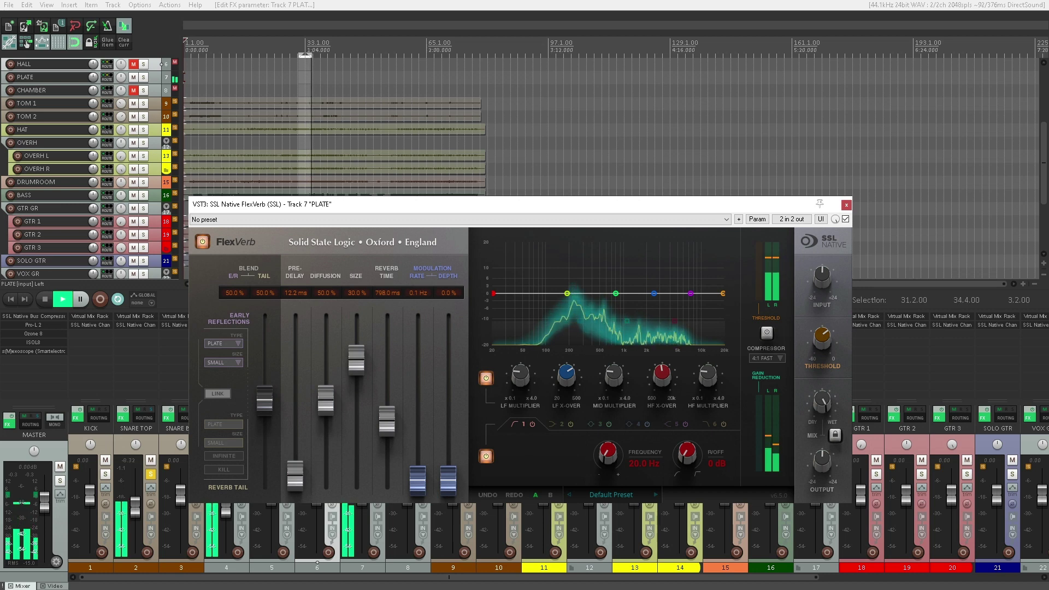
left_click(847, 205)
left_click(377, 460)
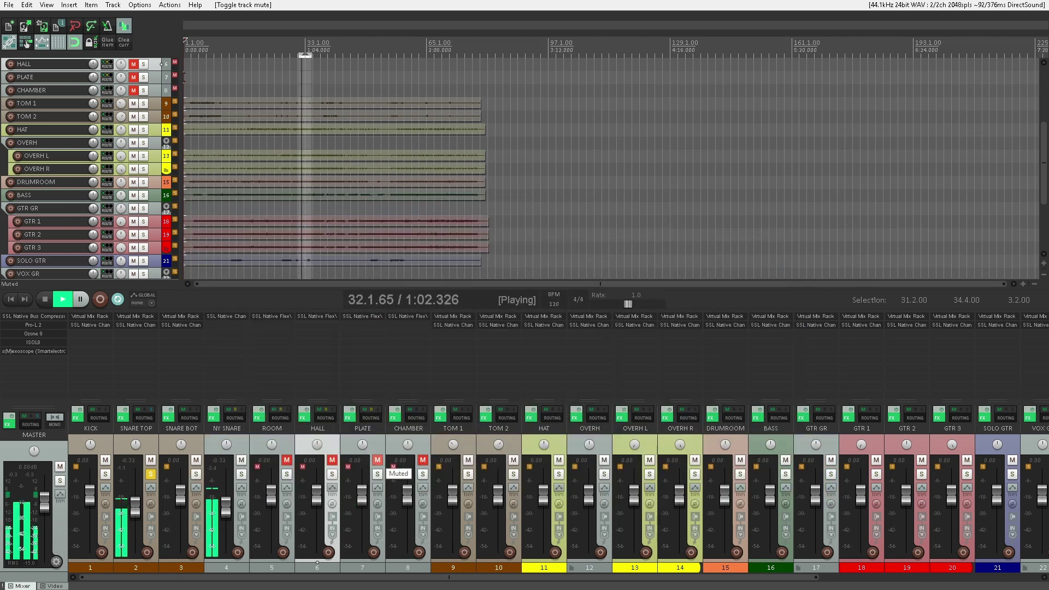
- Unmute CHAMBER and create a send to it from SNARE TOP in Pre-Fader (Post-FX) mode
left_click(423, 460)
left_click_drag(144, 414, 413, 418)
left_click(544, 452)
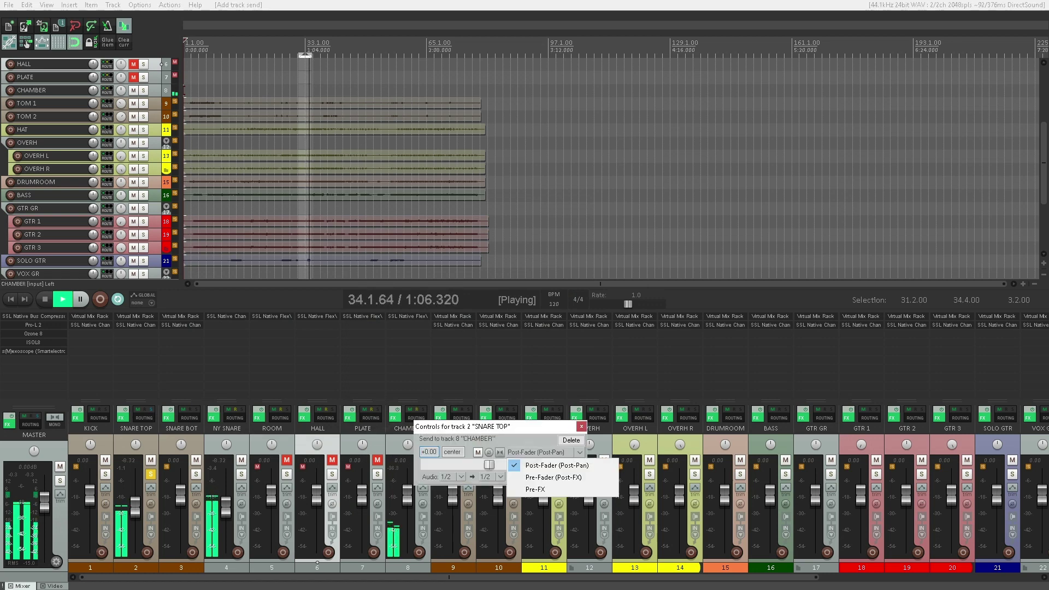
left_click(541, 478)
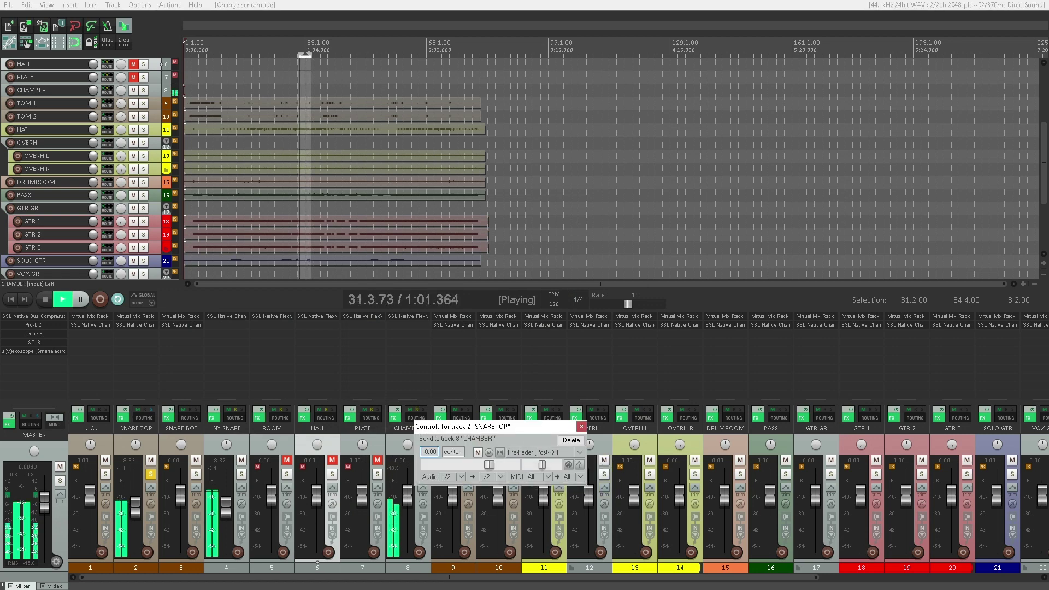
- Set CHAMBER's FlexVerb to CHAMBER type, SMALL early reflections, about 813 ms reverb time and 8.2 ms pre-delay, and close the plugin
left_click(409, 316)
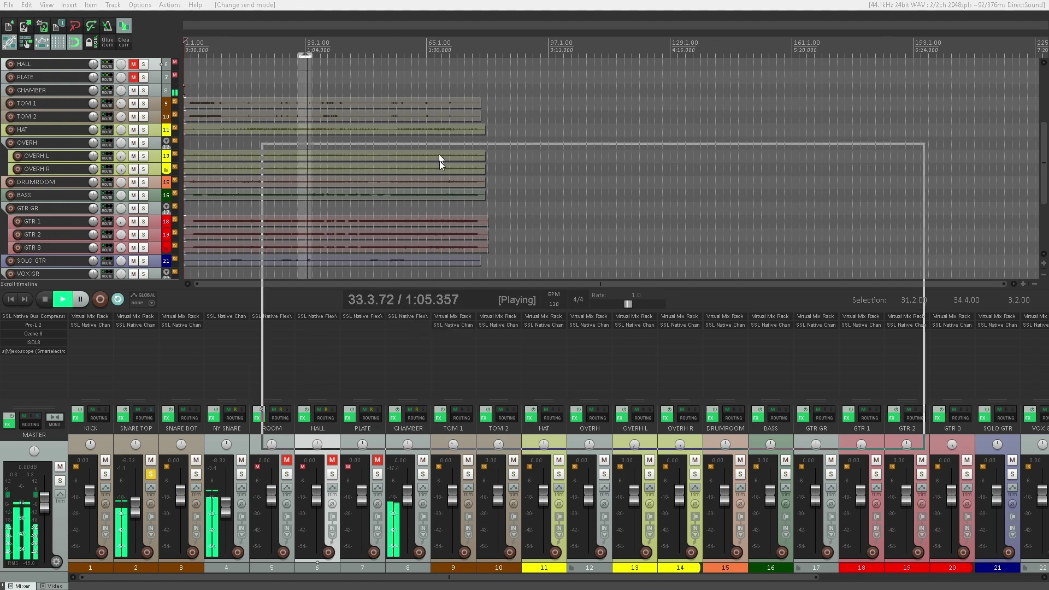
left_click(294, 304)
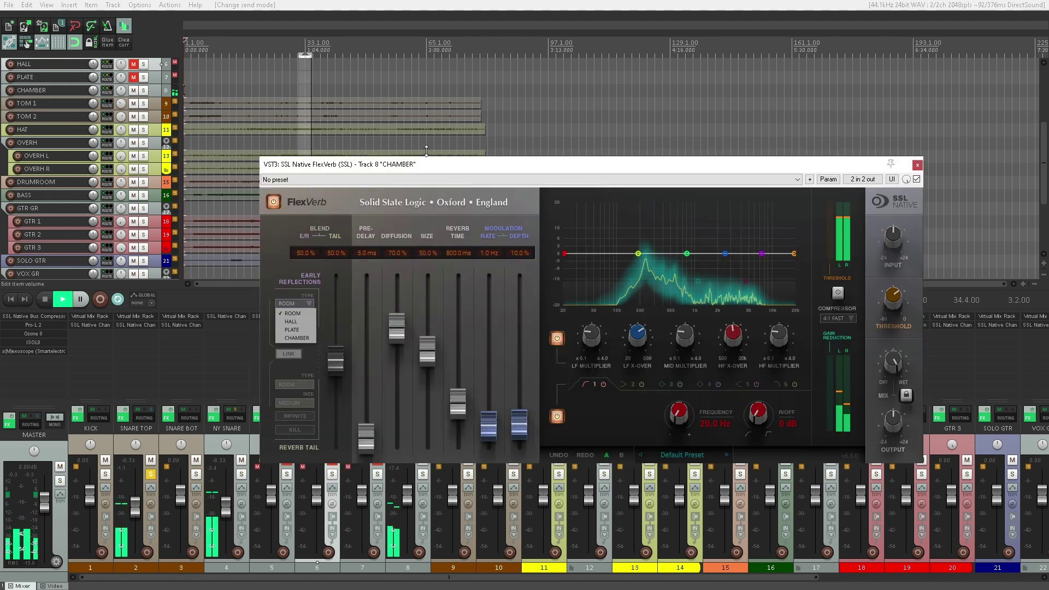
left_click(295, 304)
left_click(300, 322)
left_click(299, 331)
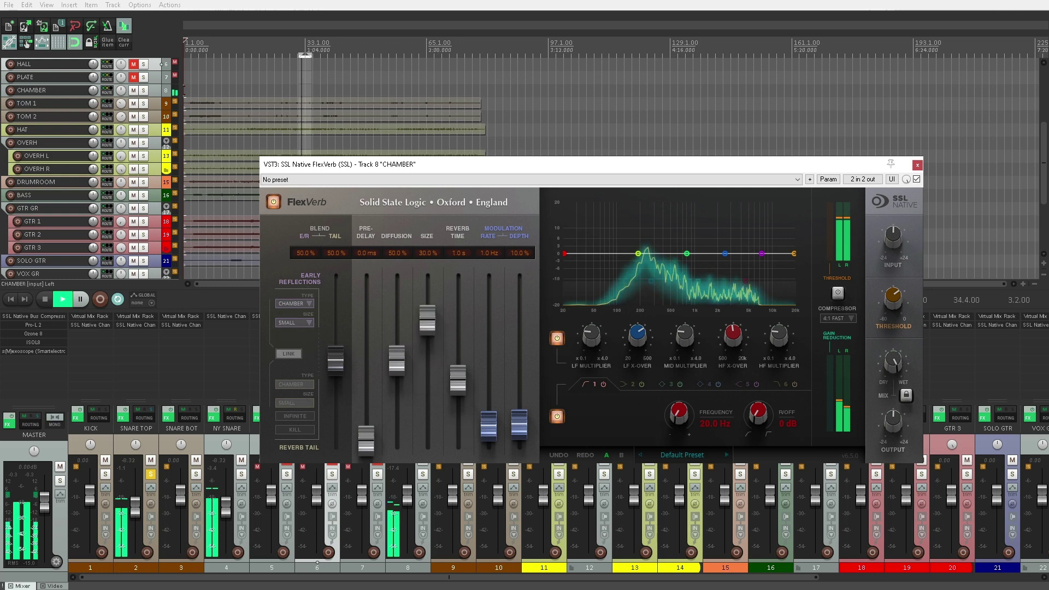
mouse_move(459, 379)
left_mouse_down()
mouse_move(458, 287)
mouse_move(458, 398)
left_mouse_up()
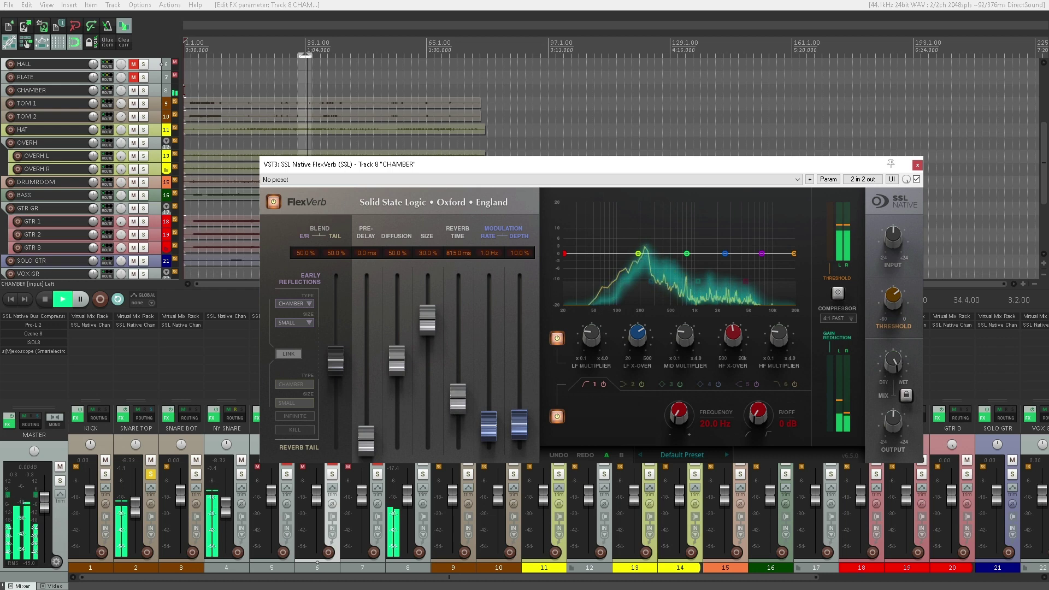
mouse_move(366, 440)
left_mouse_down()
mouse_move(366, 414)
mouse_move(366, 435)
left_mouse_up()
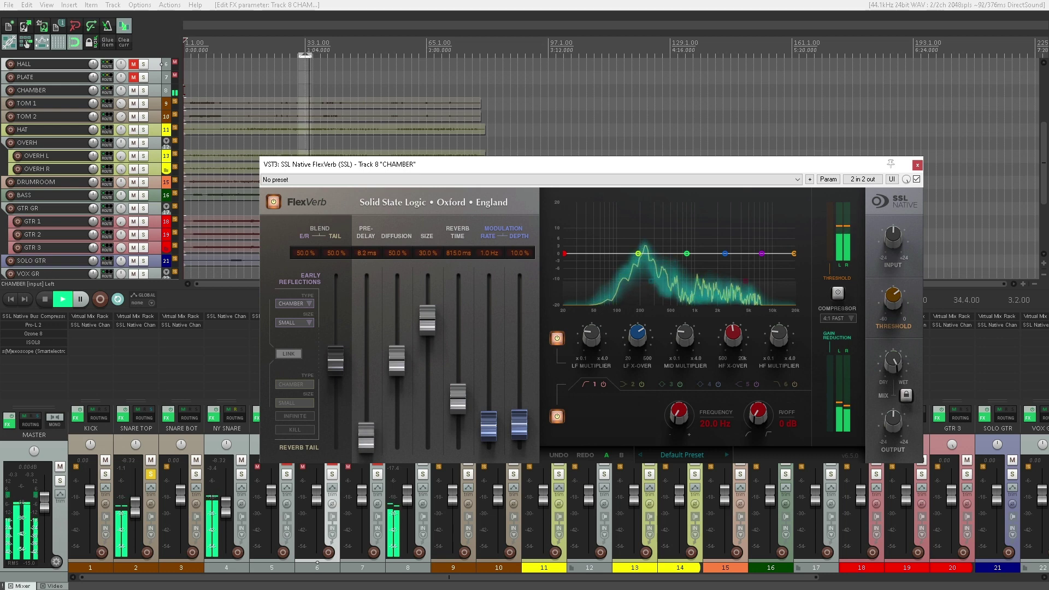
left_click(918, 165)
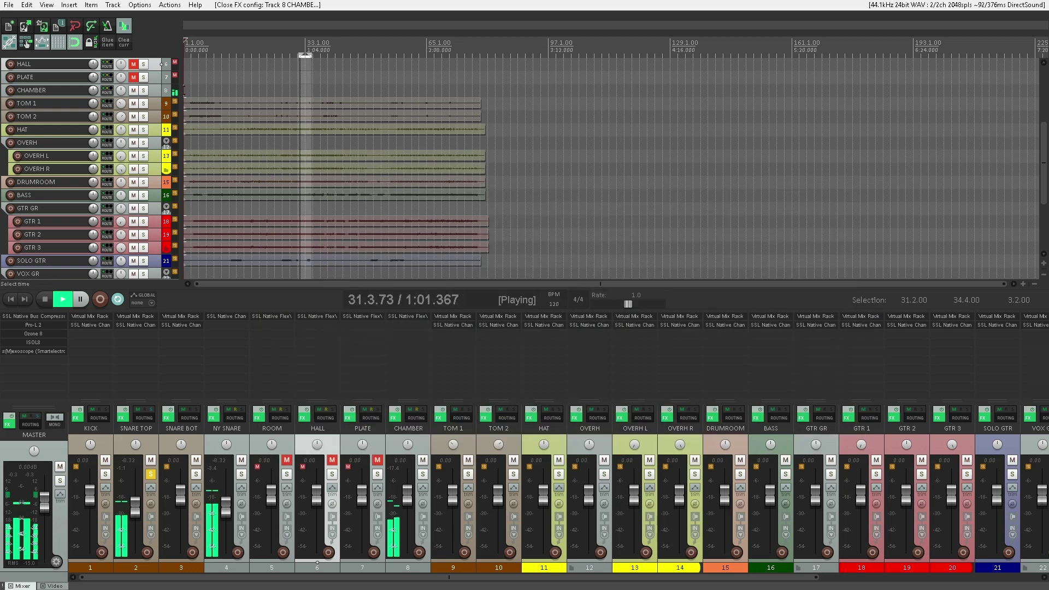
- Unmute the PLATE, HALL and ROOM tracks so all the snare reverbs play together
left_click(377, 461)
left_click(331, 460)
left_click(287, 460)
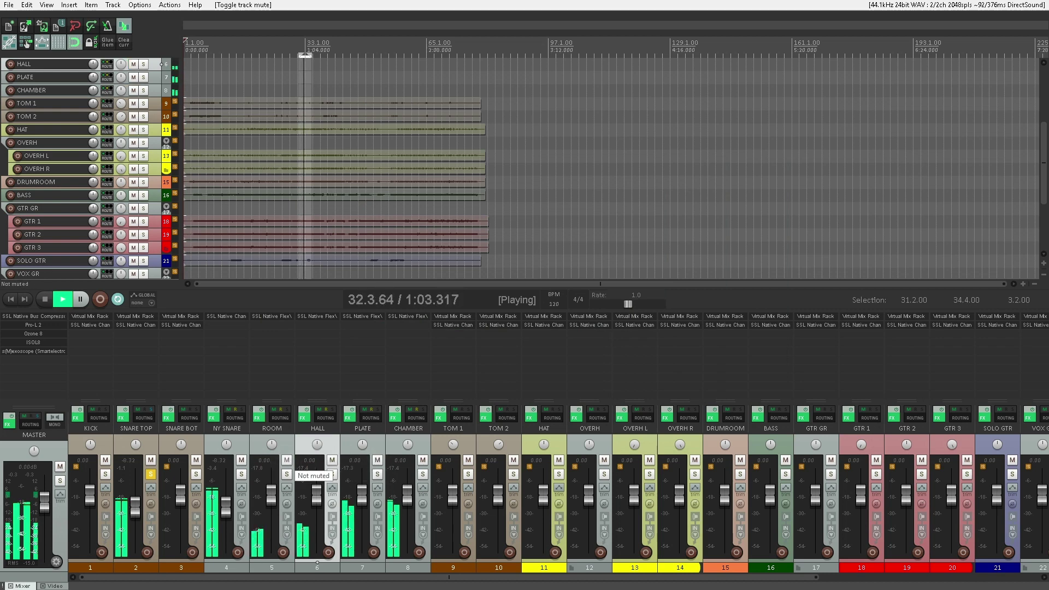
- Move the ROOM, HALL, PLATE and CHAMBER tracks together to the end of the mixer, directly after DELAY
left_click(255, 506)
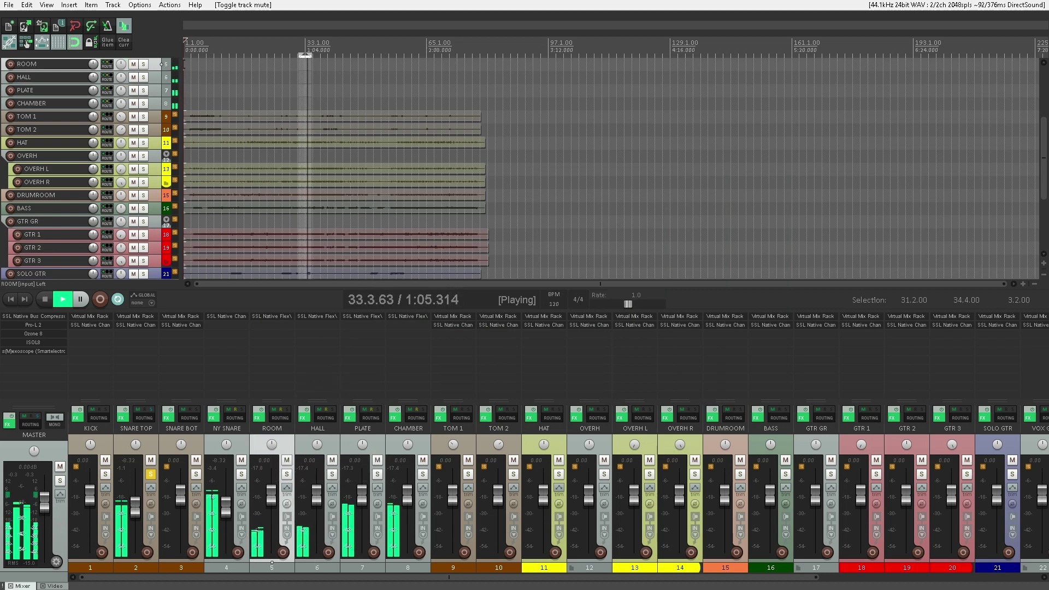
left_click(393, 505, "shift")
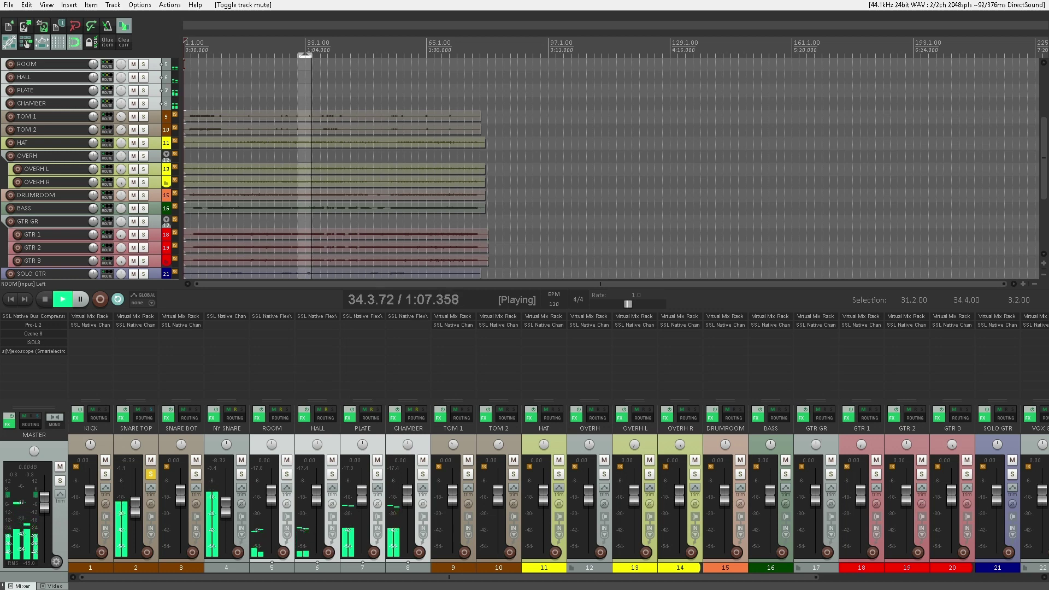
left_click_drag(393, 506, 1041, 525)
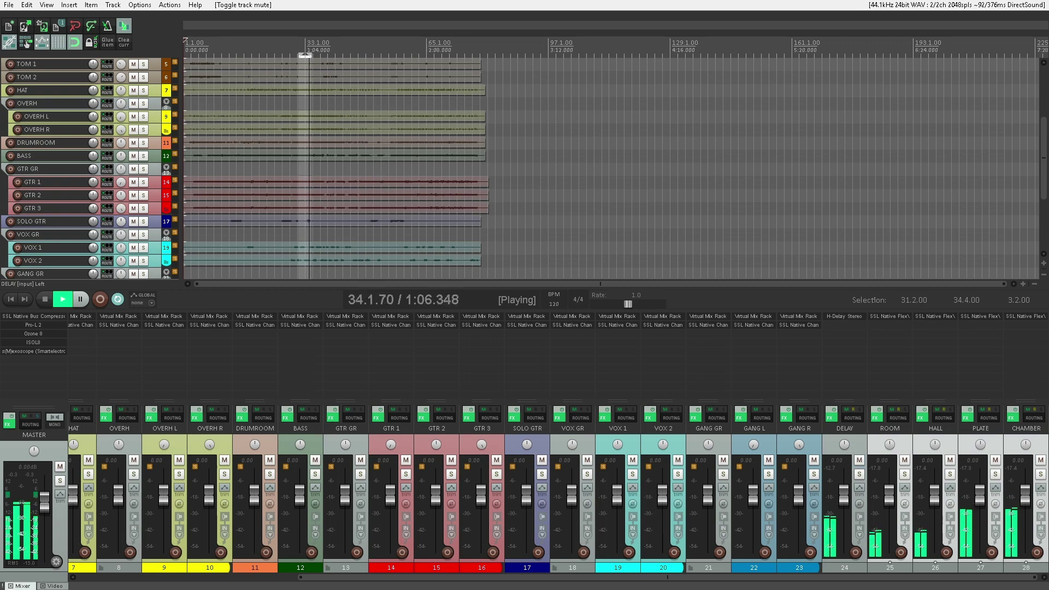
- Select the tracks from DELAY through CHAMBER and briefly mute them together to compare the snare without effects
left_click(830, 514)
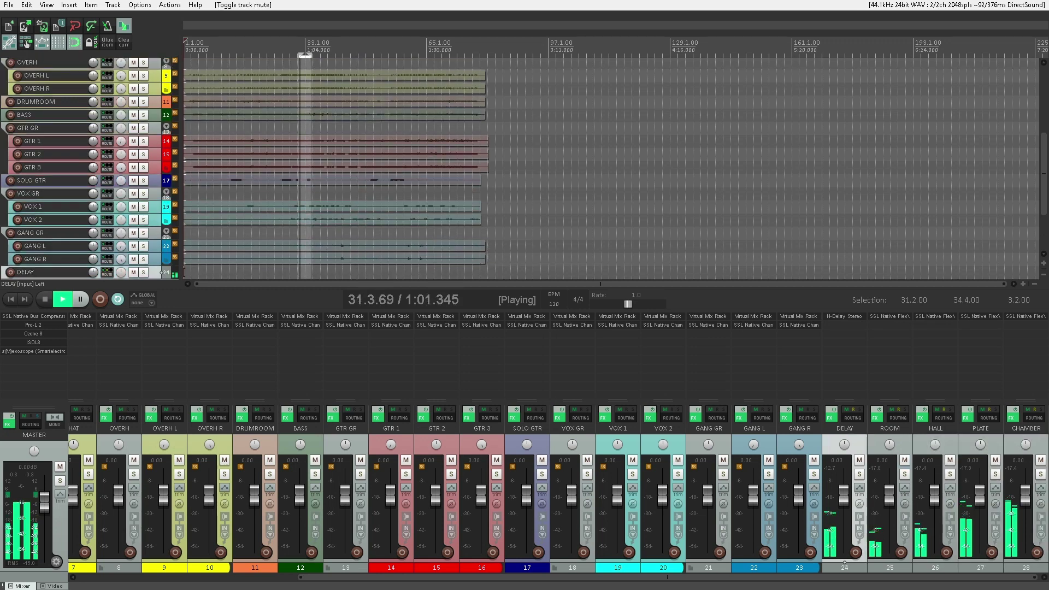
left_click(1015, 508, "shift")
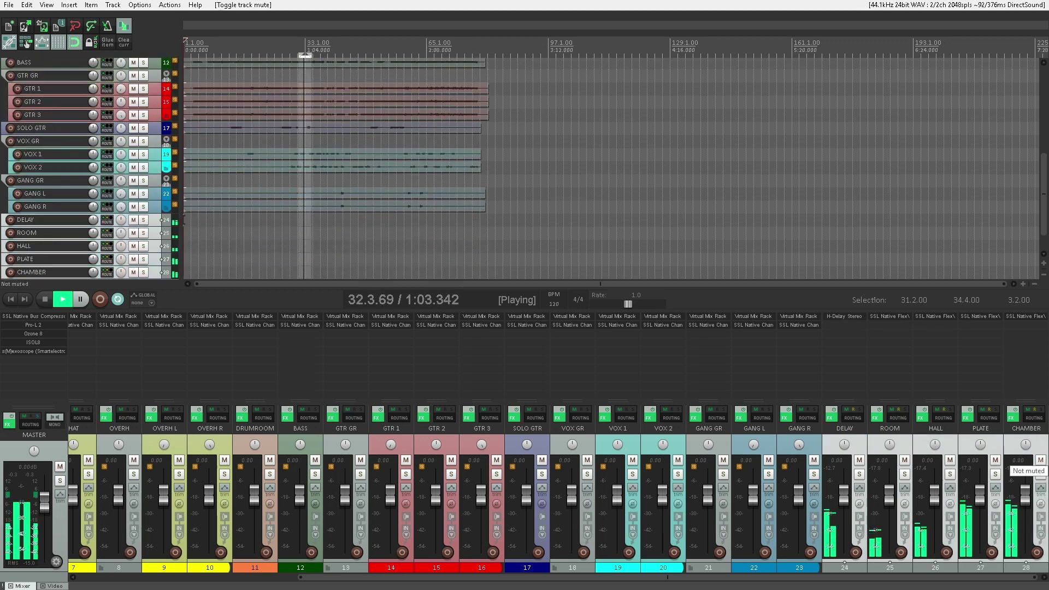
left_click(1040, 461)
left_click(1041, 461)
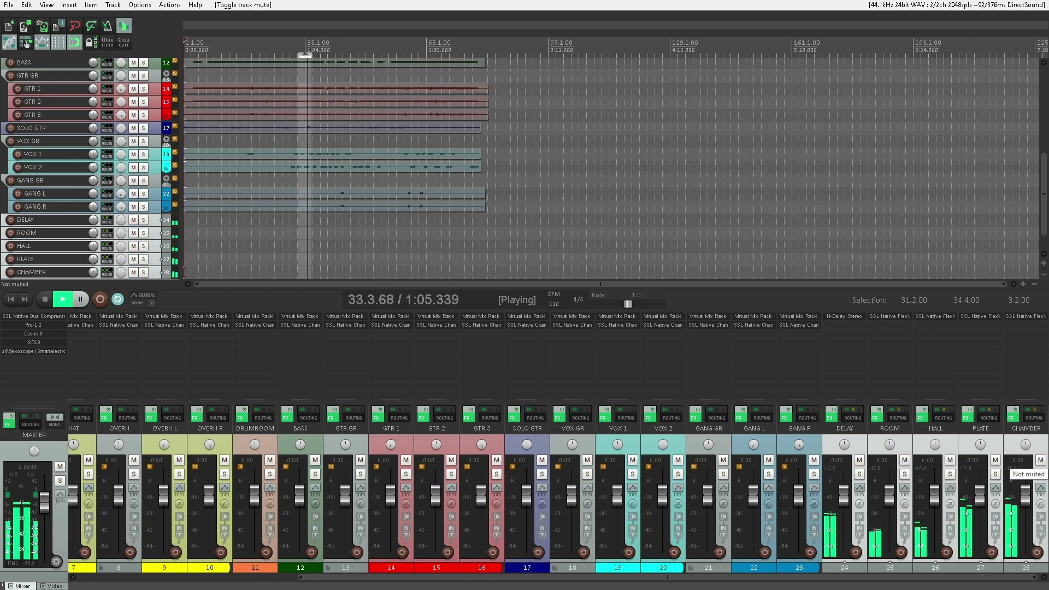
- Unsolo SNARE TOP to hear the snare effects in the full mix, and solo it again
left_click_drag(1021, 578, 801, 577)
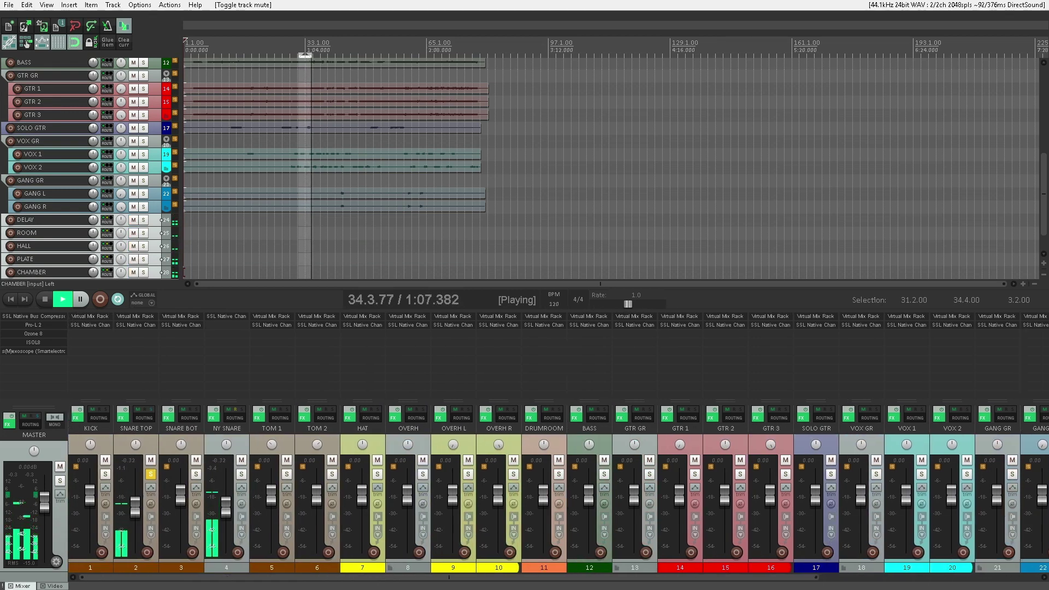
left_click(151, 474)
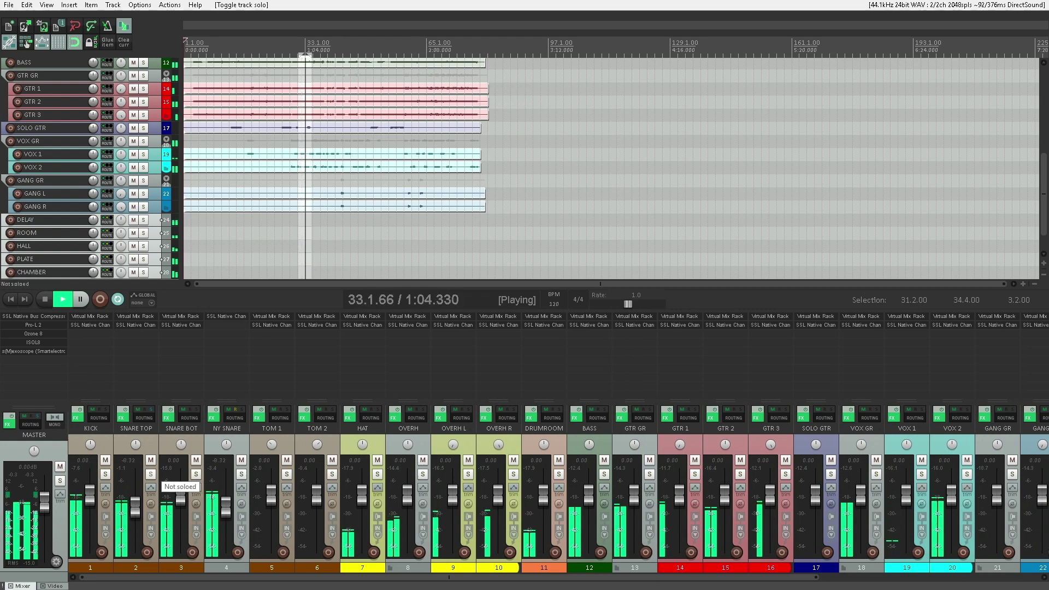
left_click(151, 473)
scroll(558, 492, "right", 6)
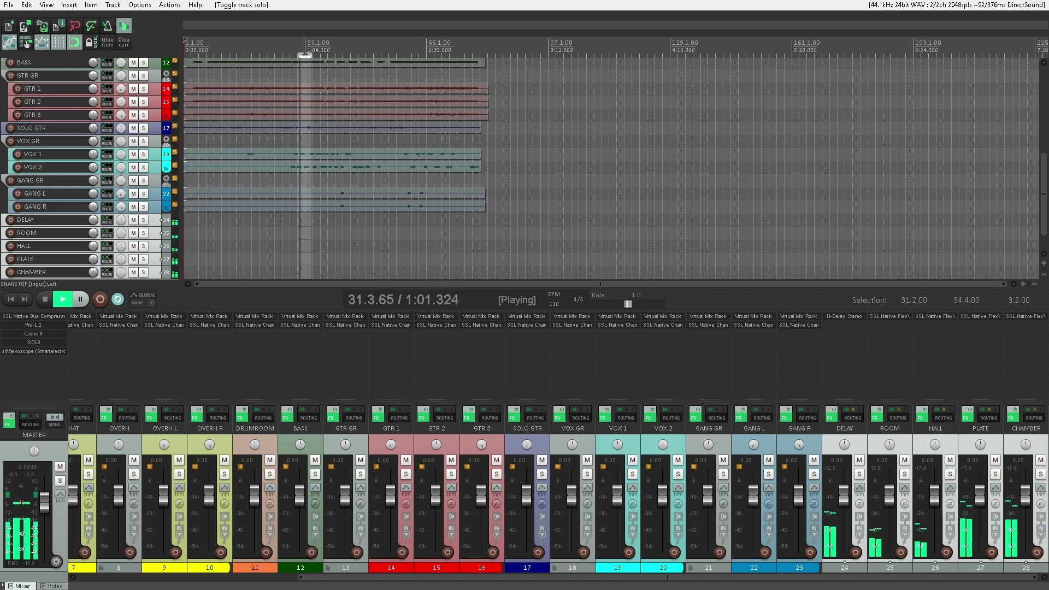
- Mute ROOM, HALL, PLATE and CHAMBER to hear the snare with only DELAY
left_click(891, 470)
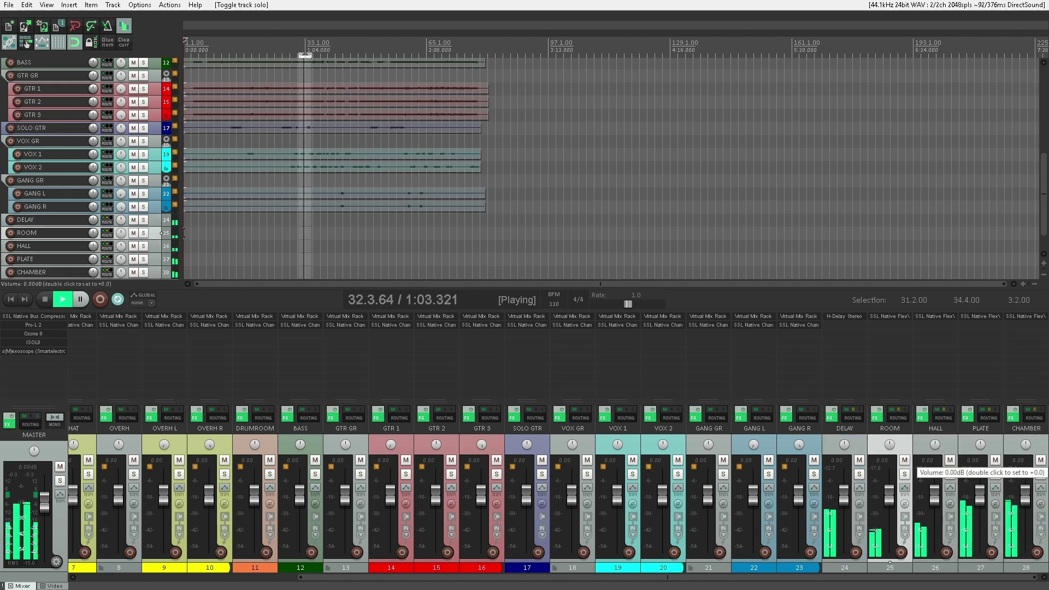
left_click(936, 469)
left_click(906, 460)
left_click(950, 460)
left_click(996, 461)
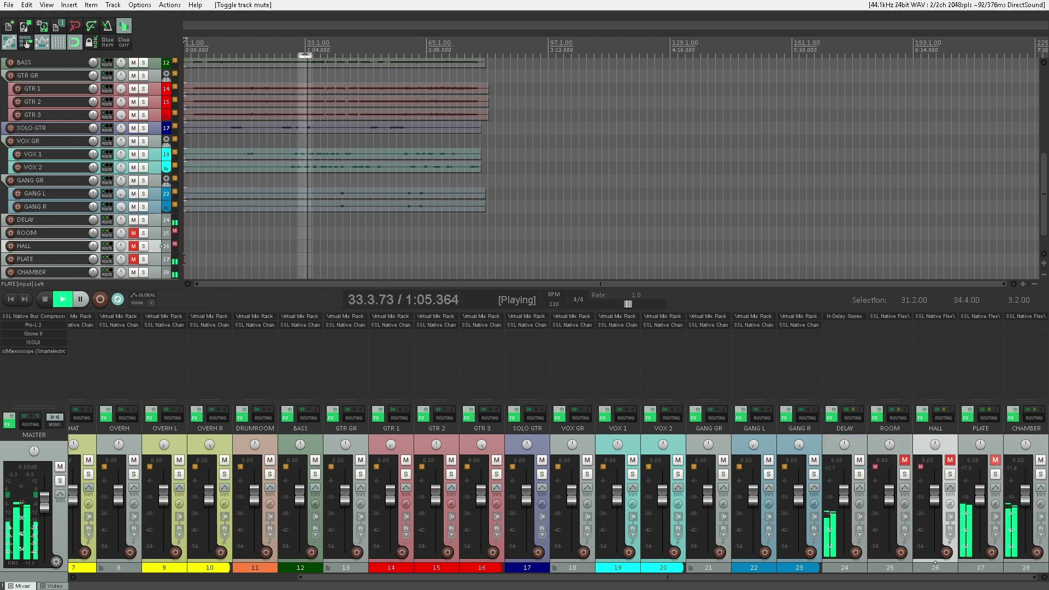
left_click(1041, 460)
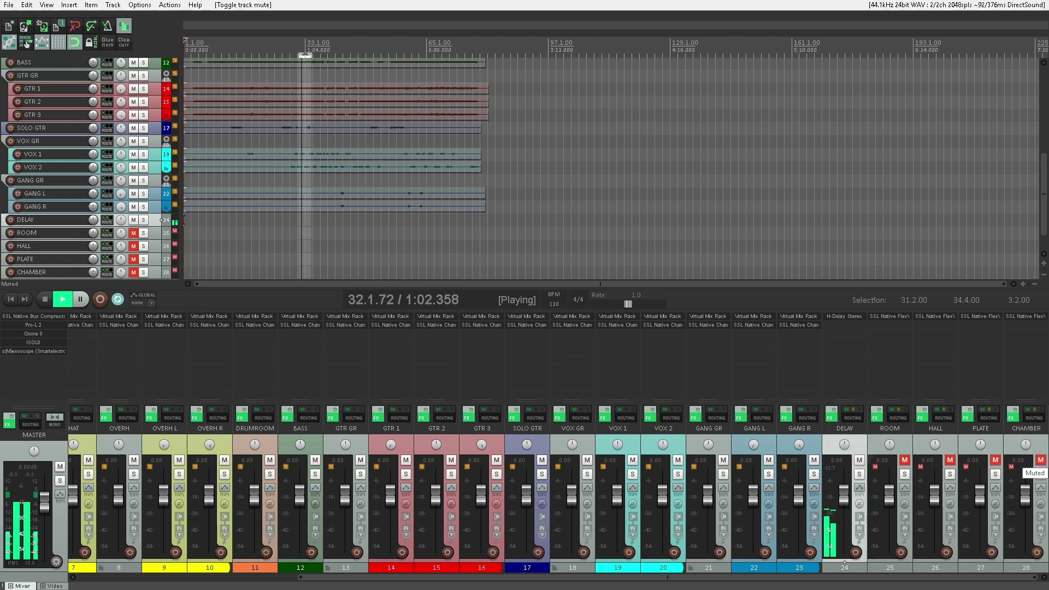
- Mute DELAY and audition ROOM, HALL and PLATE one at a time on the snare
left_click(859, 460)
left_click(905, 460)
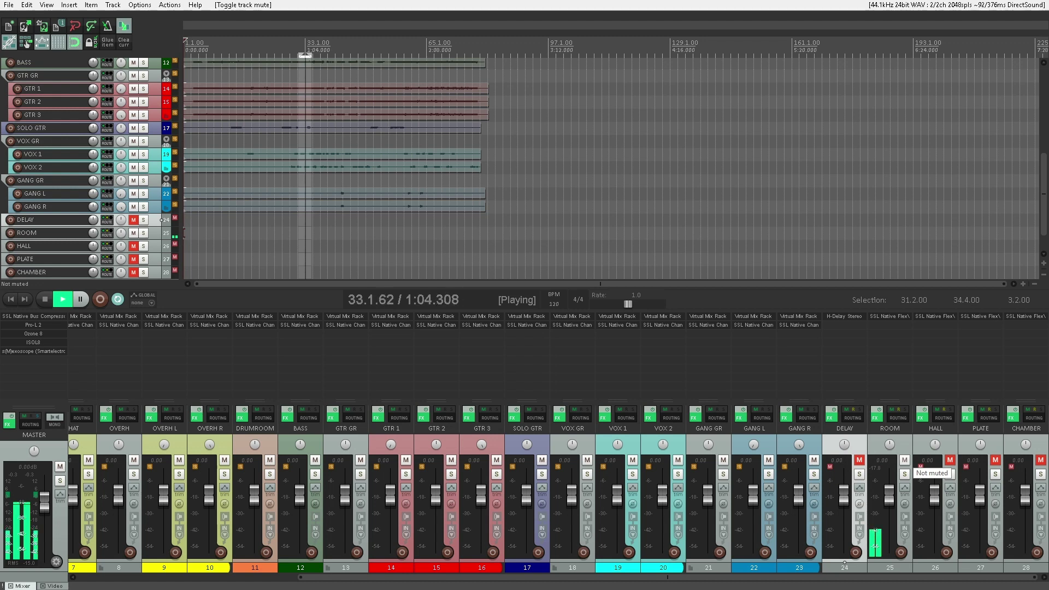
left_click(904, 460)
left_click(950, 461)
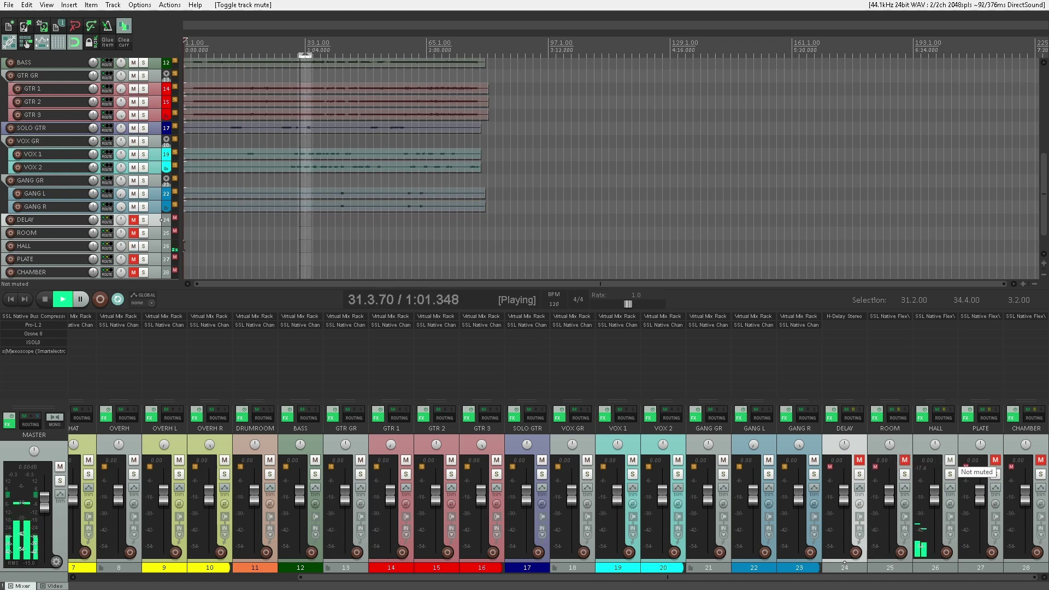
left_click(950, 460)
left_click(996, 461)
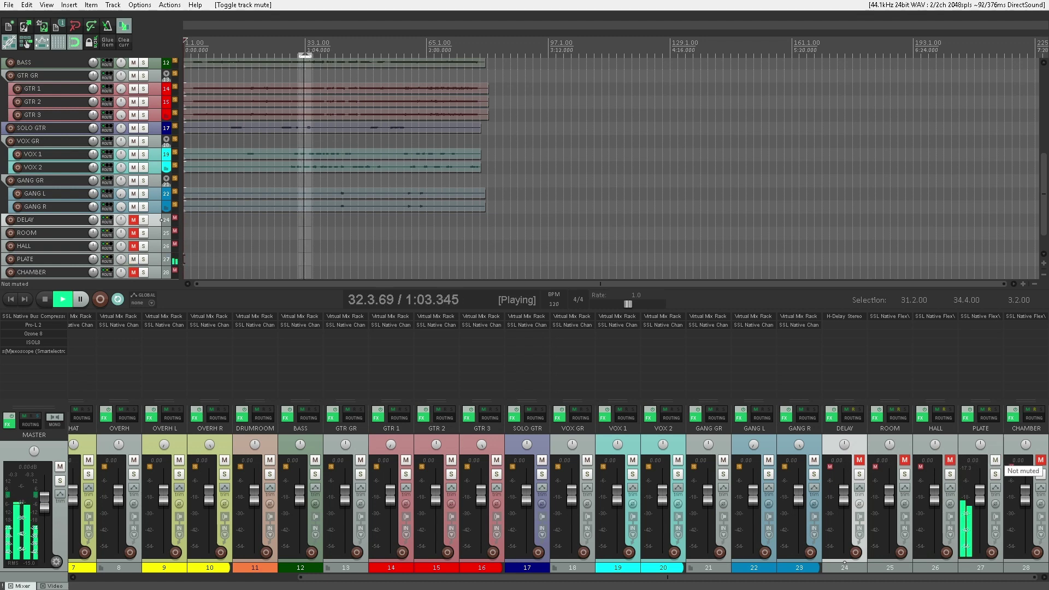
- Lower the level PLATE receives from SNARE TOP to about -12.7 dB and close its routing window
left_click(963, 517)
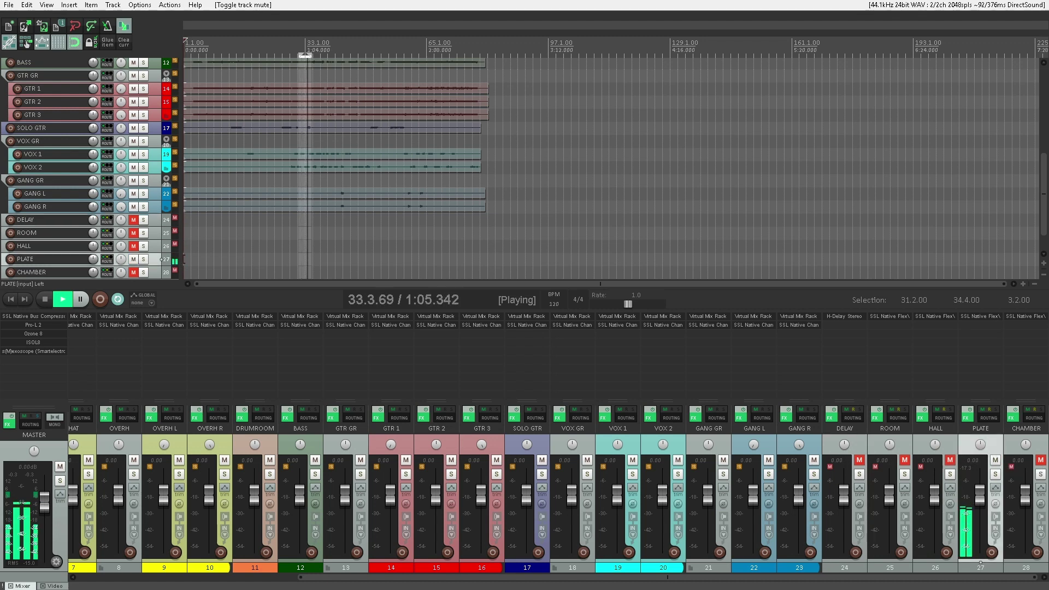
left_click(989, 419)
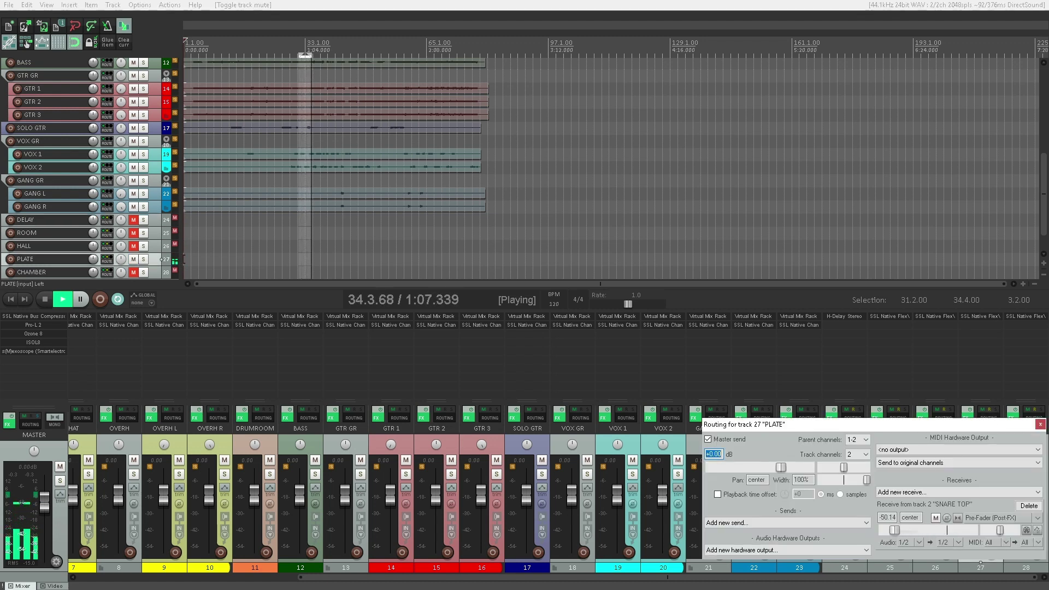
left_click_drag(894, 530, 885, 530)
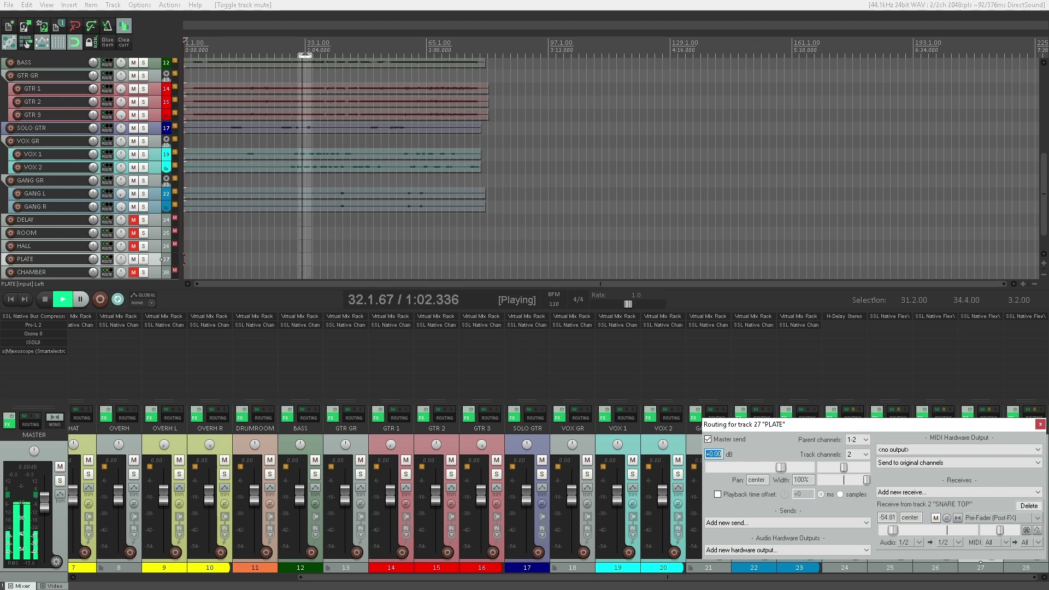
left_click_drag(907, 530, 911, 530)
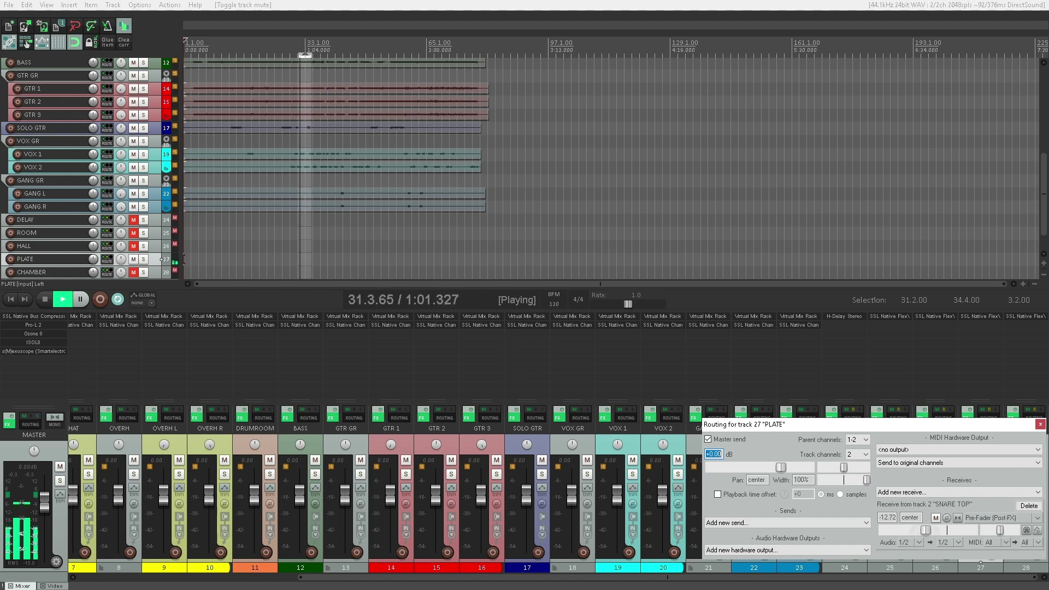
left_click(1041, 425)
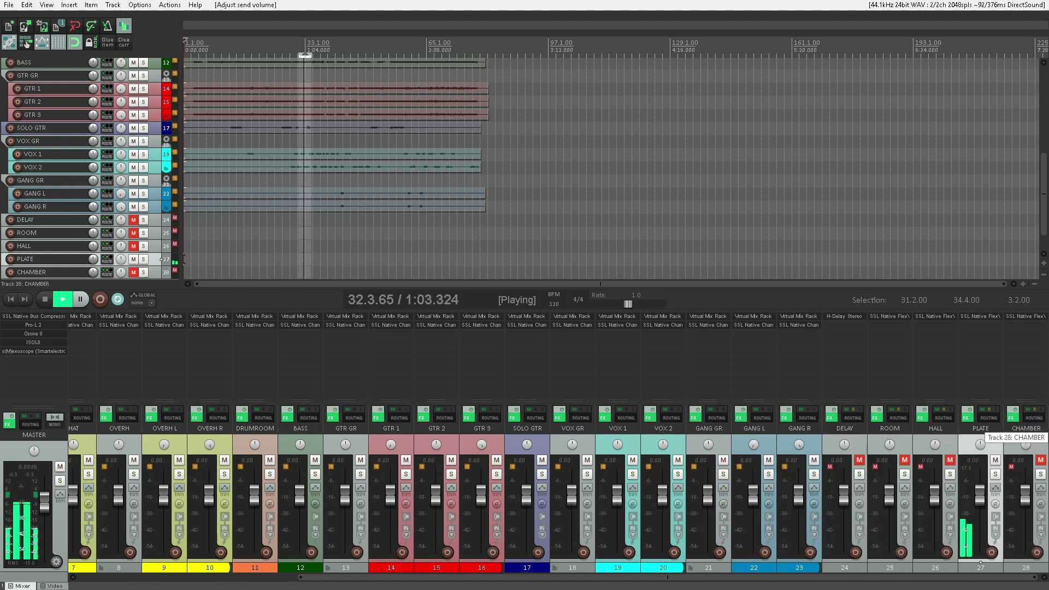
- Mute PLATE, unmute CHAMBER and set the level CHAMBER receives from SNARE TOP to about -15.7 dB
left_click(995, 461)
left_click(1041, 460)
left_click(1034, 418)
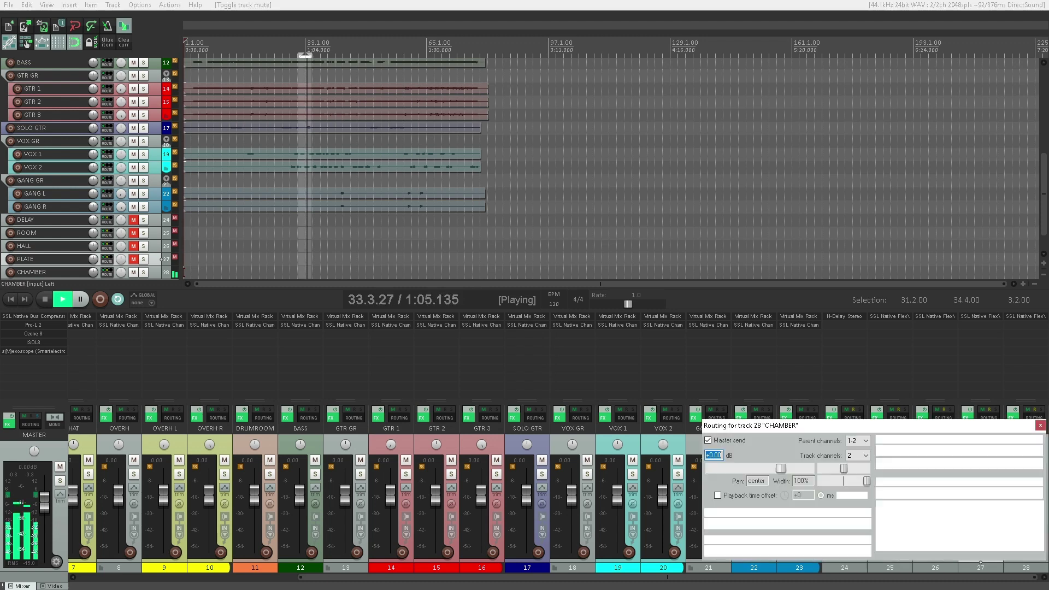
left_click_drag(934, 532, 885, 532)
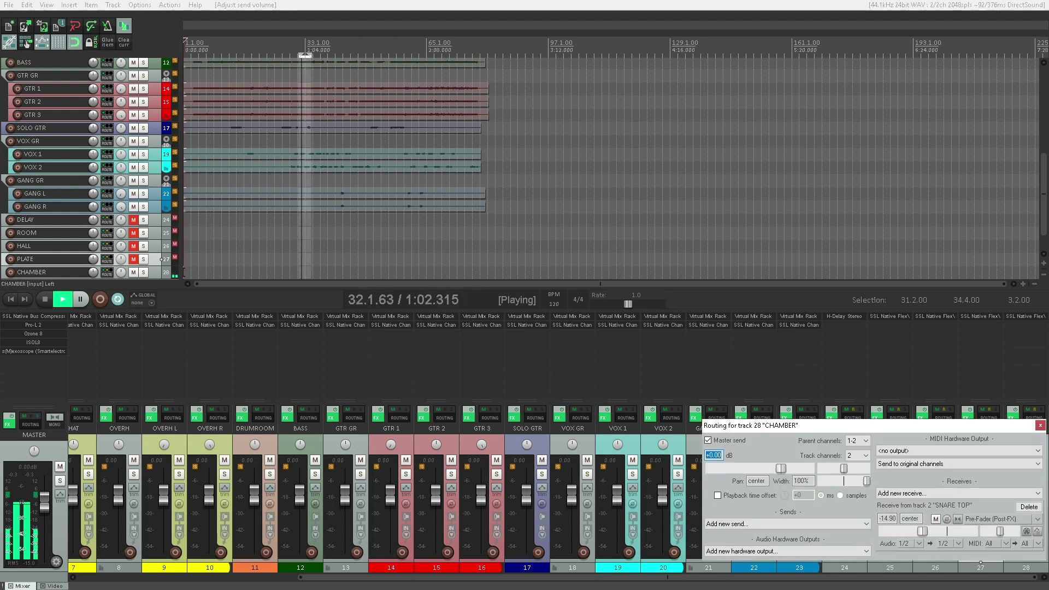
left_click_drag(922, 532, 925, 531)
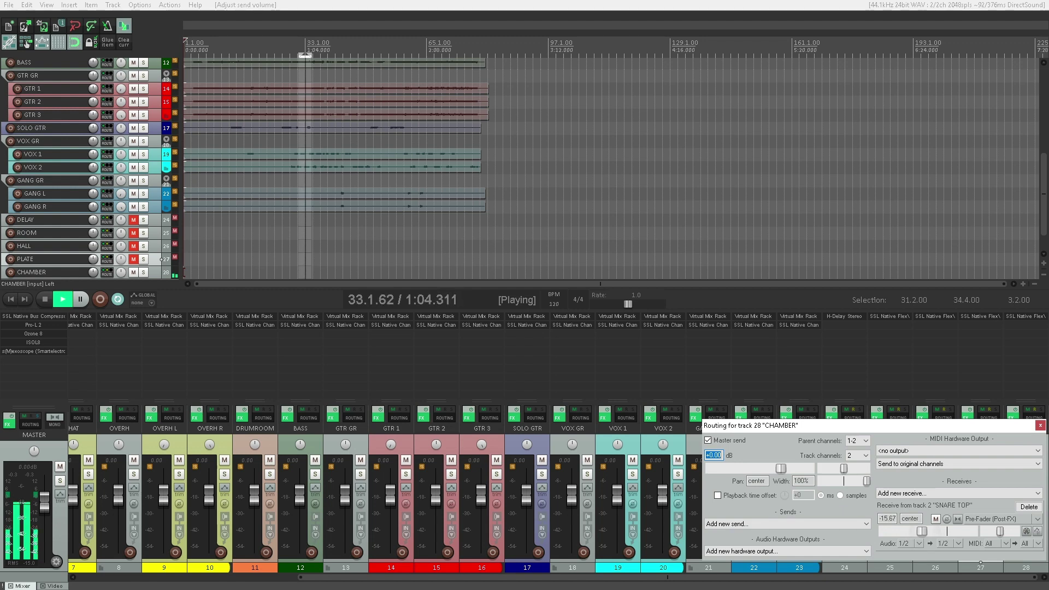
left_click(1041, 425)
- Unmute the PLATE, HALL, ROOM and DELAY tracks
left_click(995, 461)
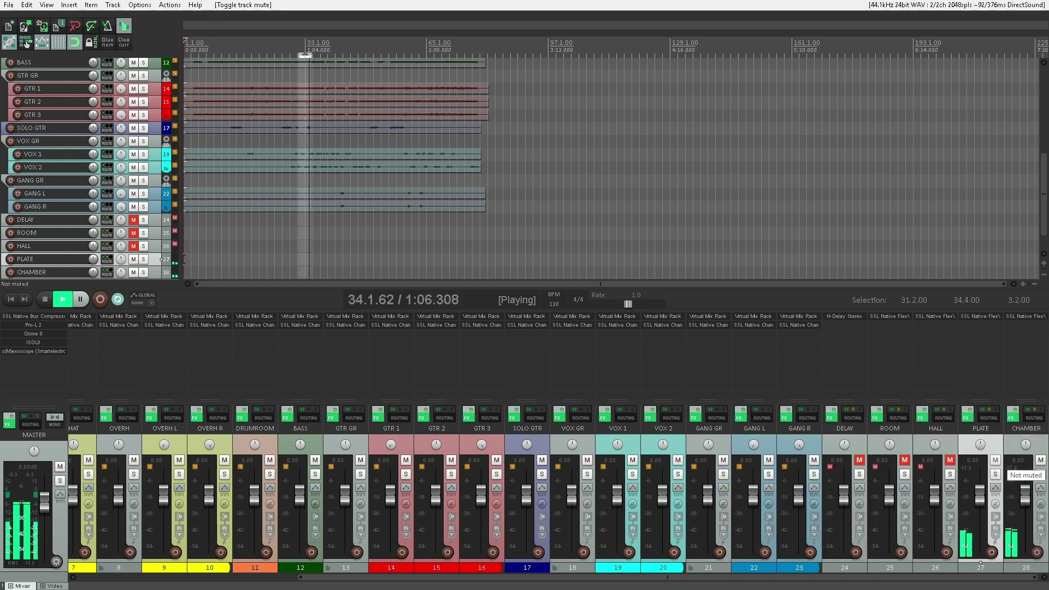
left_click(950, 461)
left_click(905, 460)
left_click(859, 460)
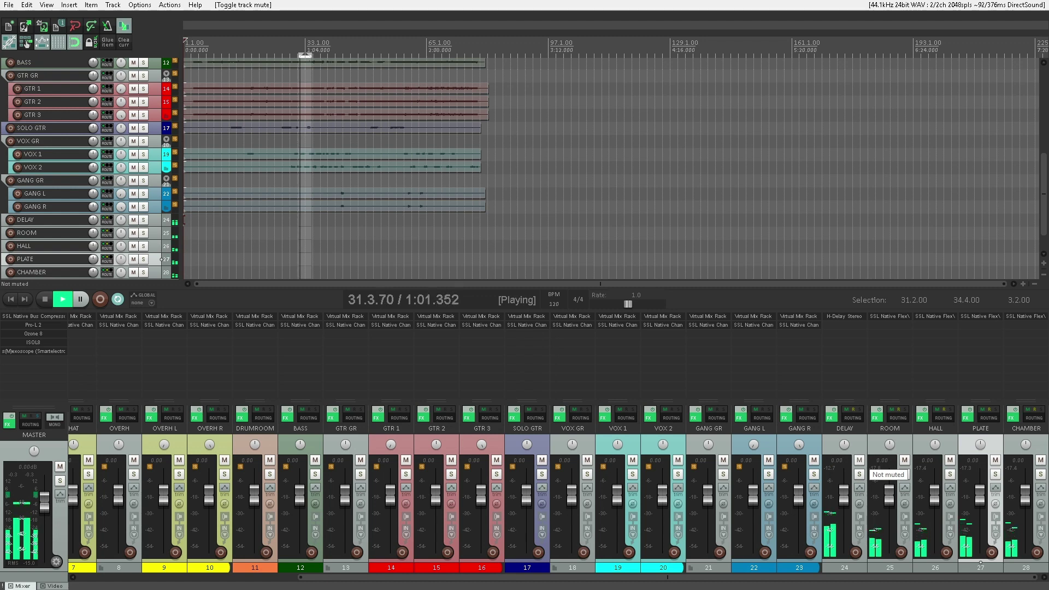
- Select all five effect tracks and toggle their mute off and on to compare the rebalanced snare effects with the dry snare
left_click(859, 445)
left_click(1038, 437, "shift")
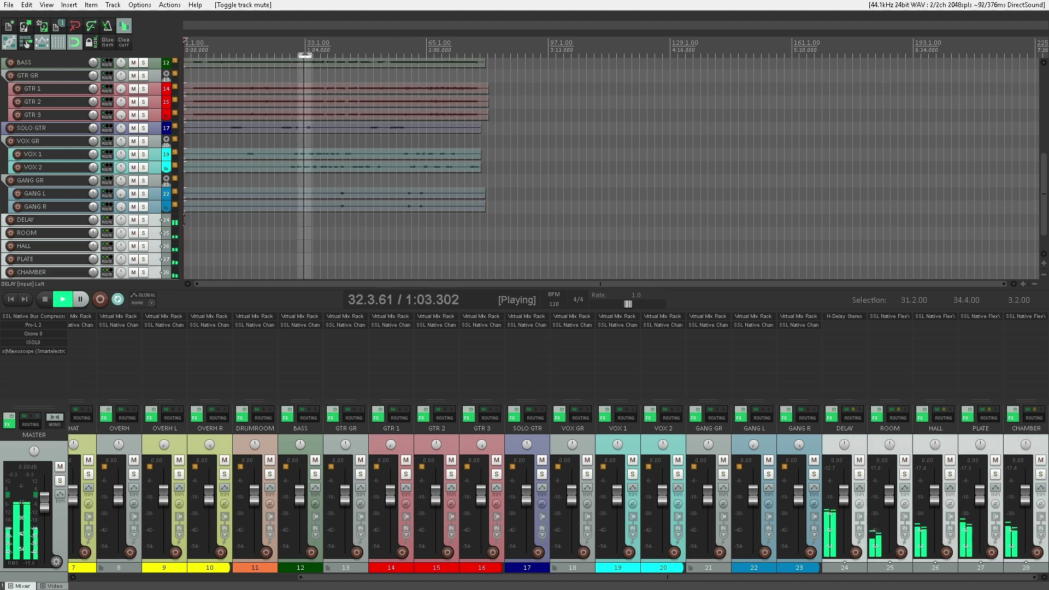
left_click(1041, 460)
left_click(1040, 460)
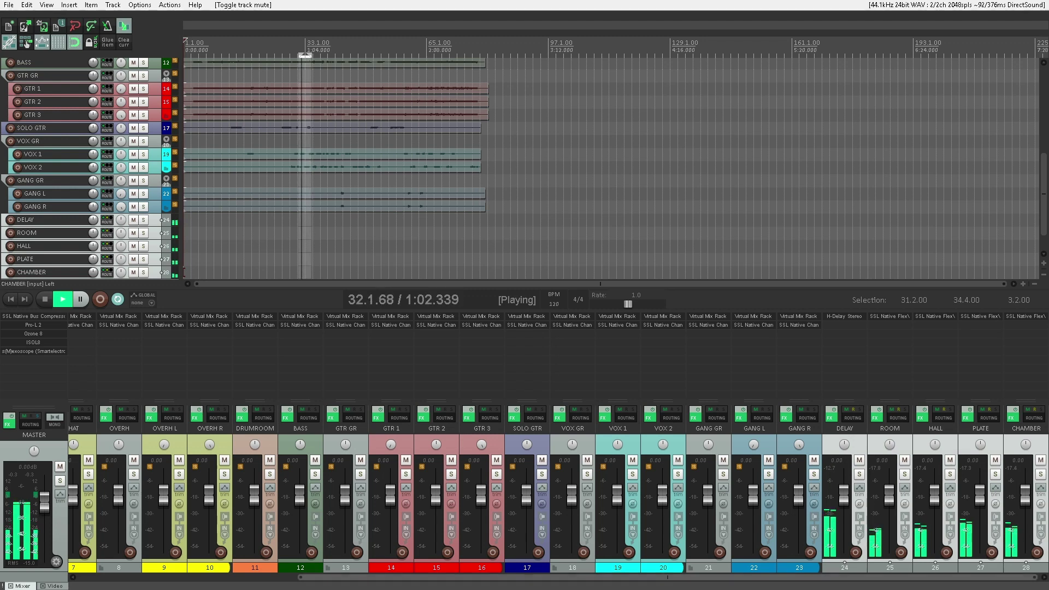
- Unsolo all tracks to hear the full mix, and solo and select the KICK track
left_click(451, 475)
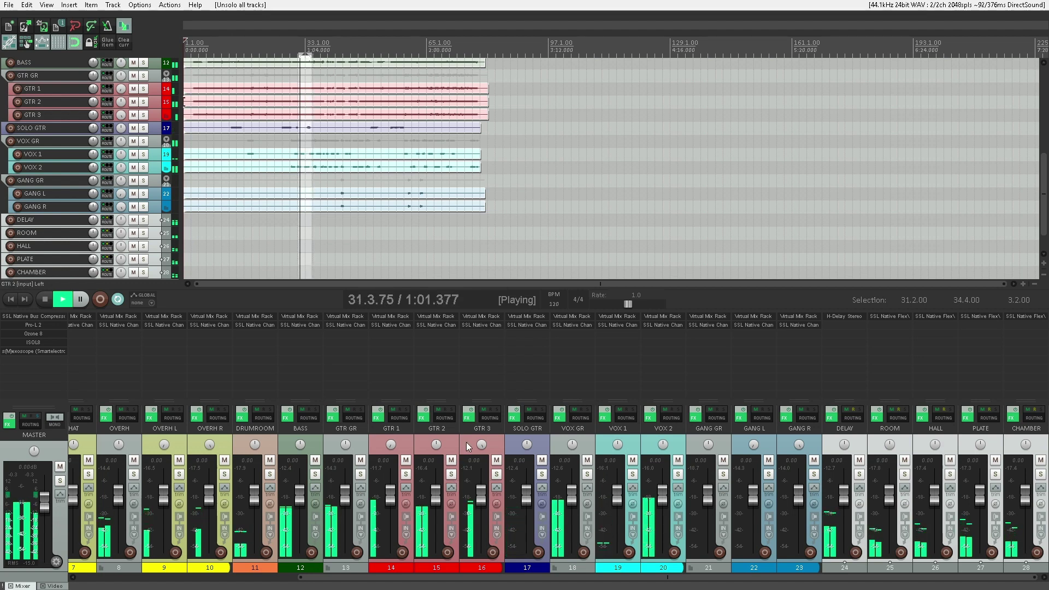
scroll(456, 585, "left", 6)
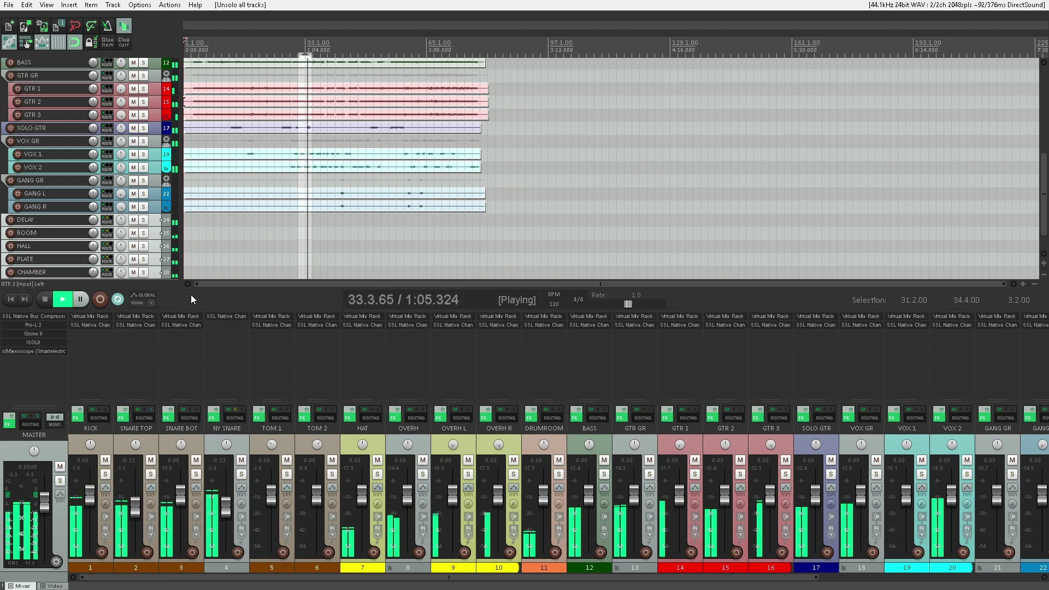
left_click(106, 474)
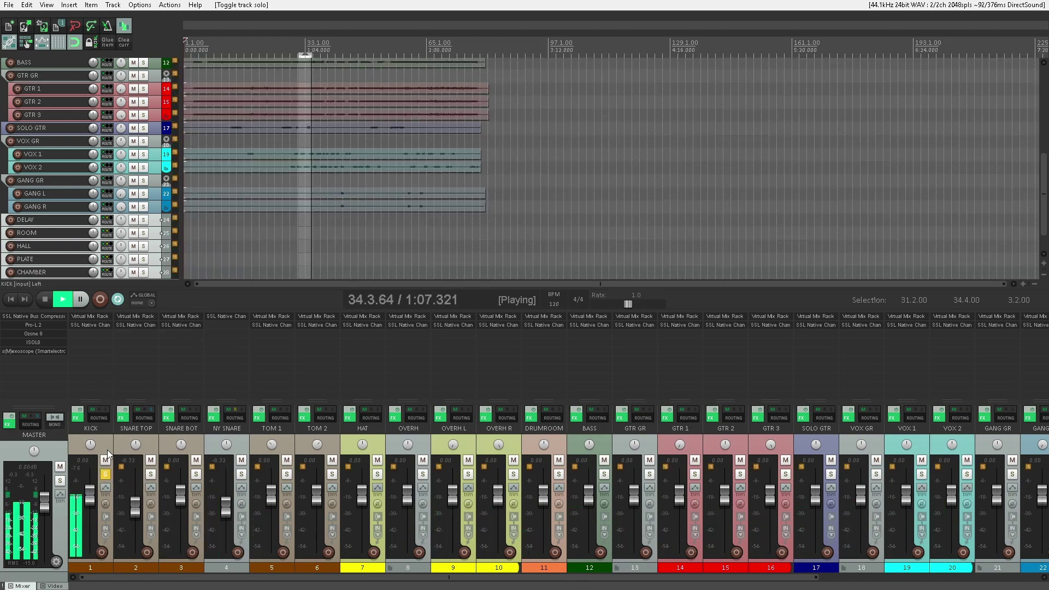
left_click(107, 444)
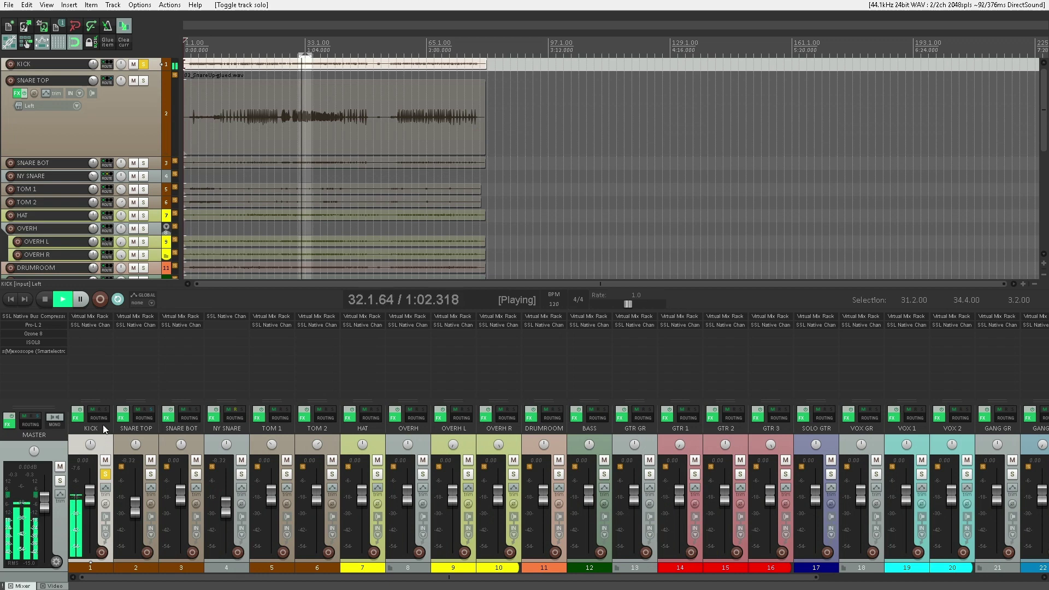
- Open the routing of KICK and add a send to the DELAY track
left_click(102, 416)
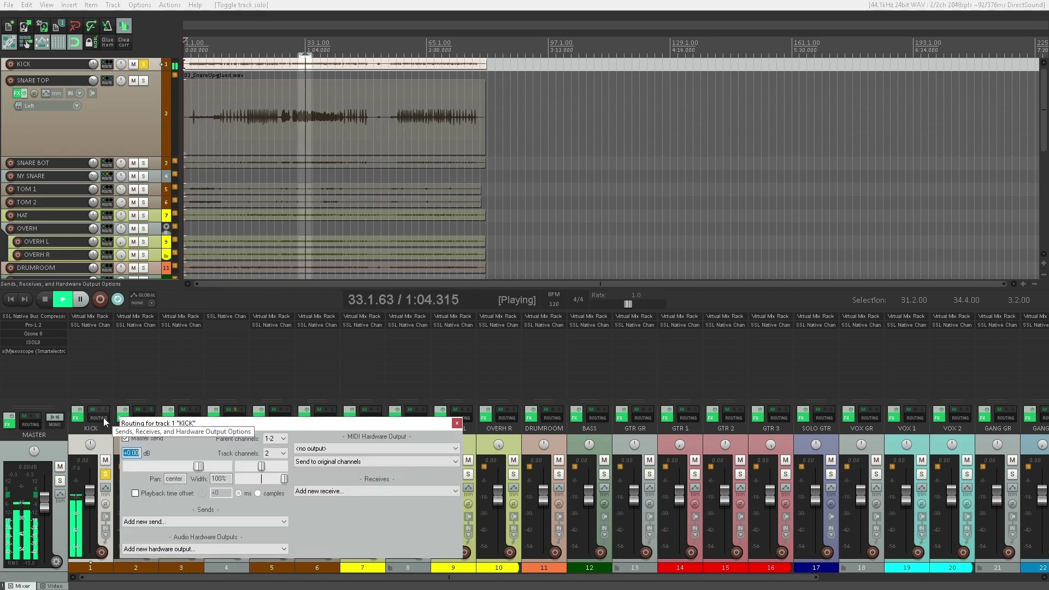
left_click(251, 522)
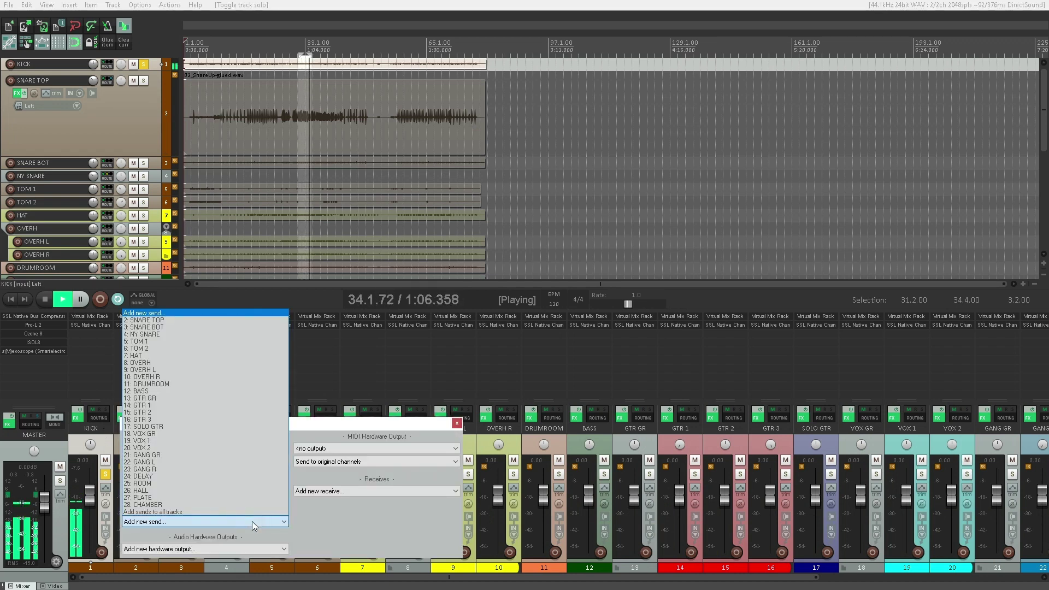
left_click(146, 477)
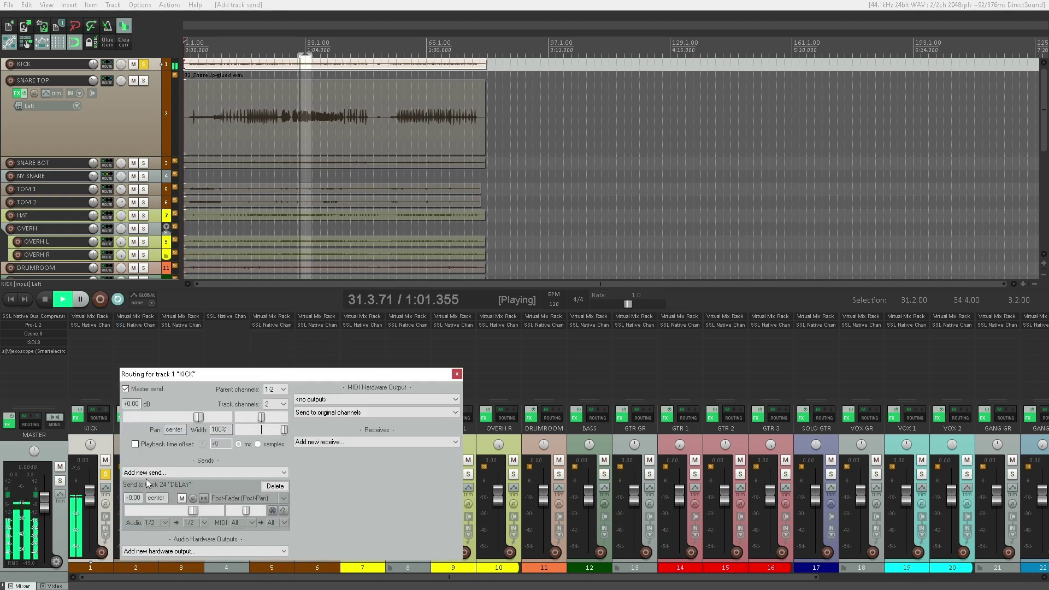
- Set KICK's send to DELAY to Pre-Fader (Post-FX) at -17.36 dB and mute the send
left_click(239, 497)
left_click(258, 523)
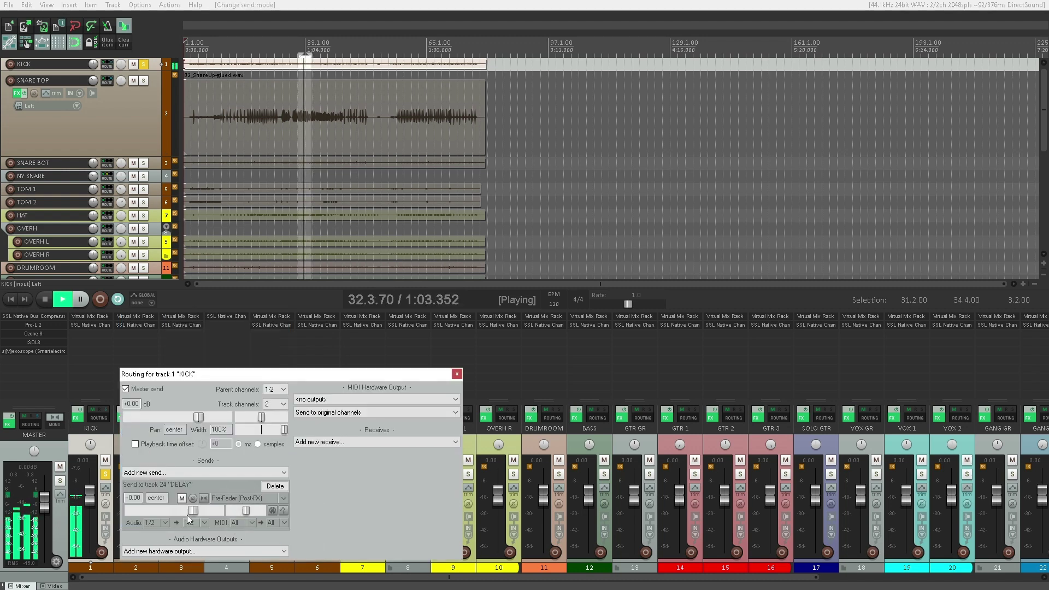
left_click_drag(193, 511, 127, 511)
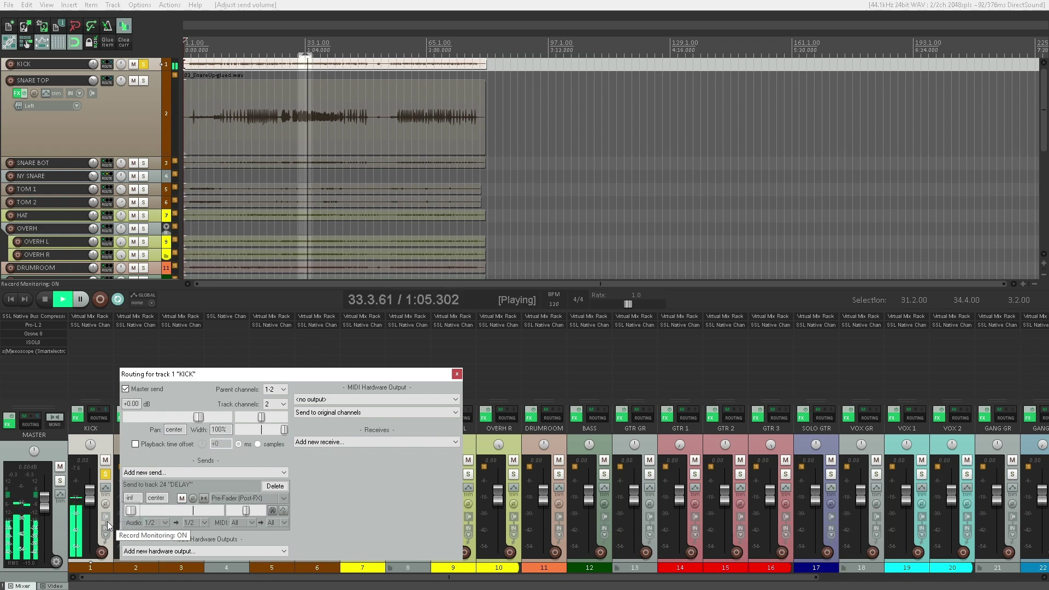
left_click_drag(131, 512, 166, 517)
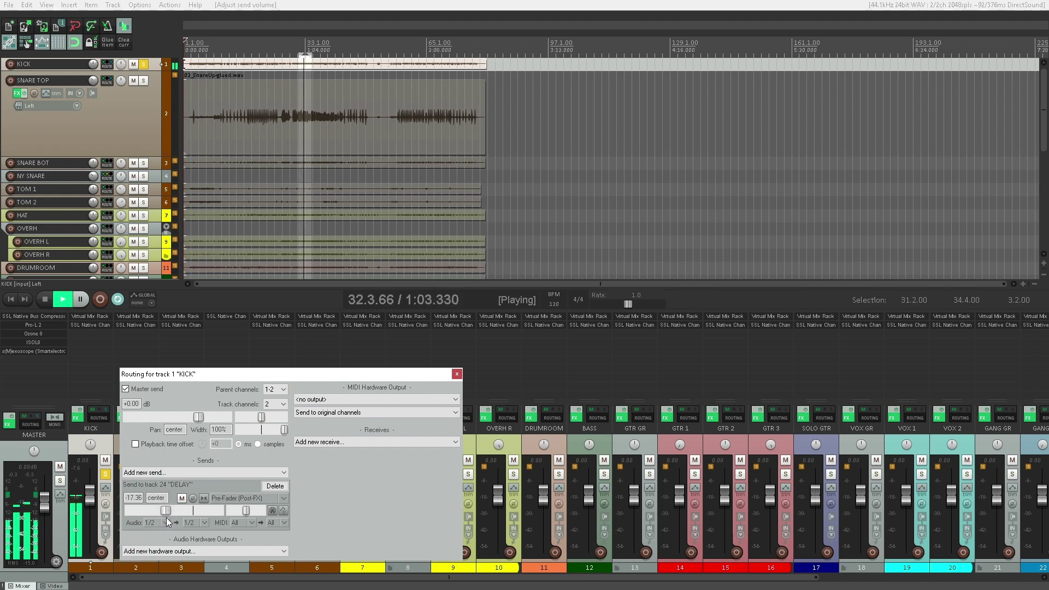
left_click(457, 374)
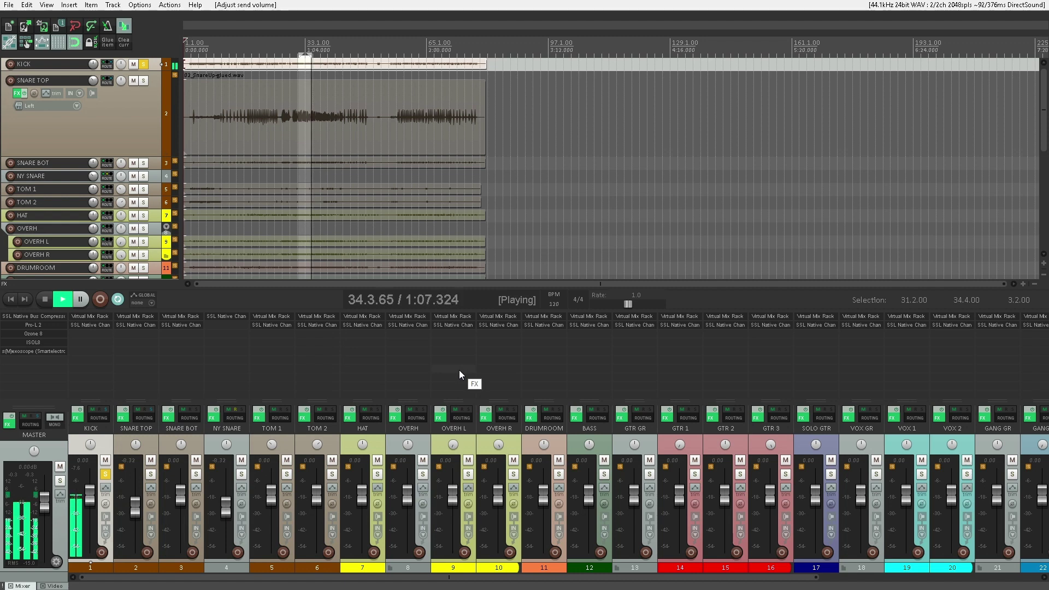
left_click(98, 418)
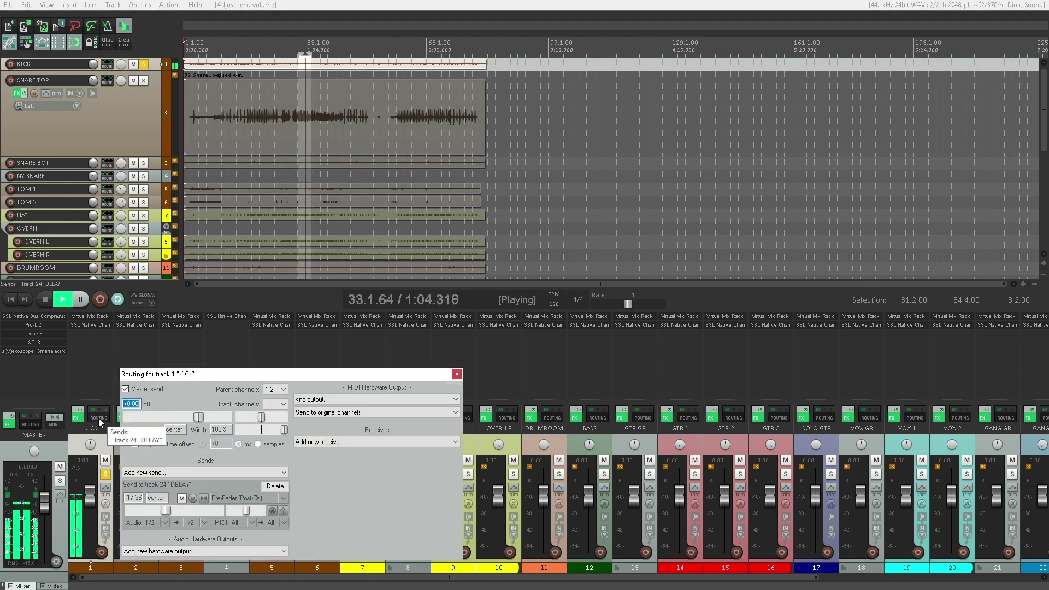
left_click(182, 498)
- Add a Pre-Fader (Post-FX) send from KICK to ROOM at -21.01 dB and mute it
left_click(217, 472)
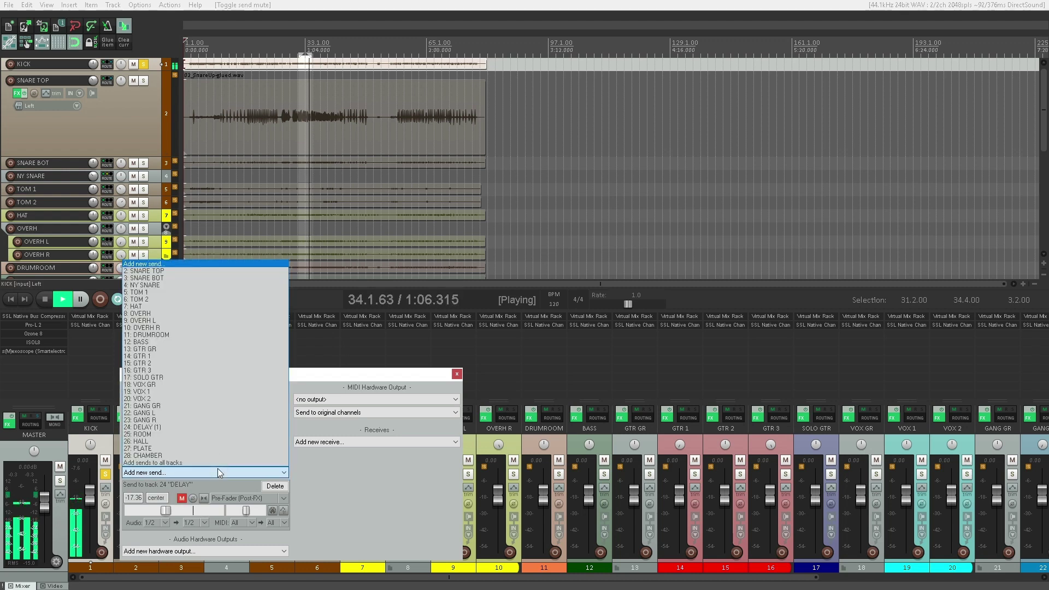
left_click(152, 434)
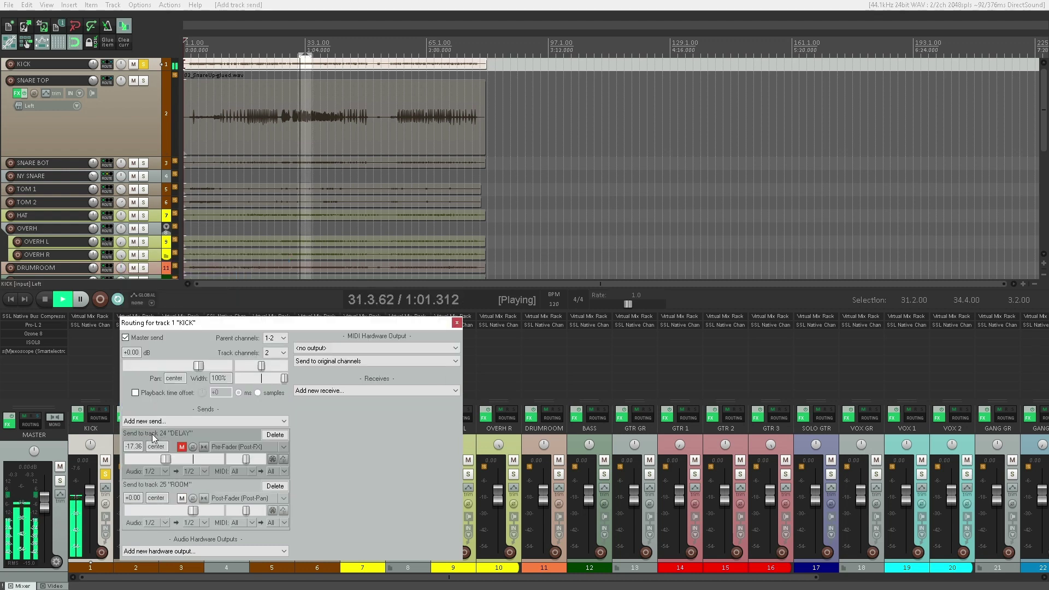
left_click(243, 498)
left_click(238, 522)
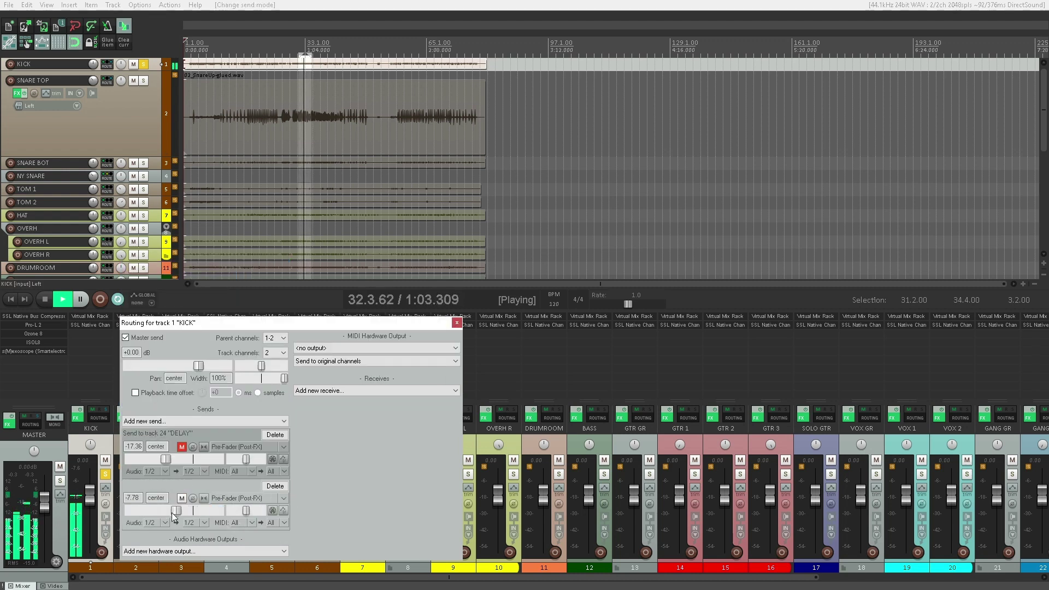
left_click_drag(193, 510, 162, 517)
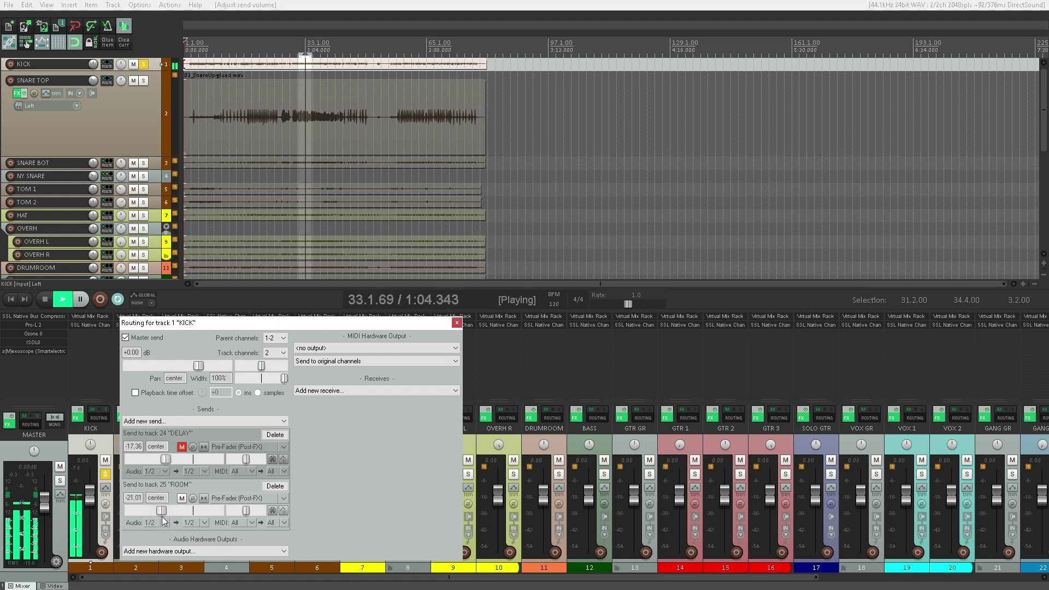
left_click(181, 499)
- Add a Pre-Fader (Post-FX) send from KICK to HALL at -13.33 dB and mute it
left_click(223, 420)
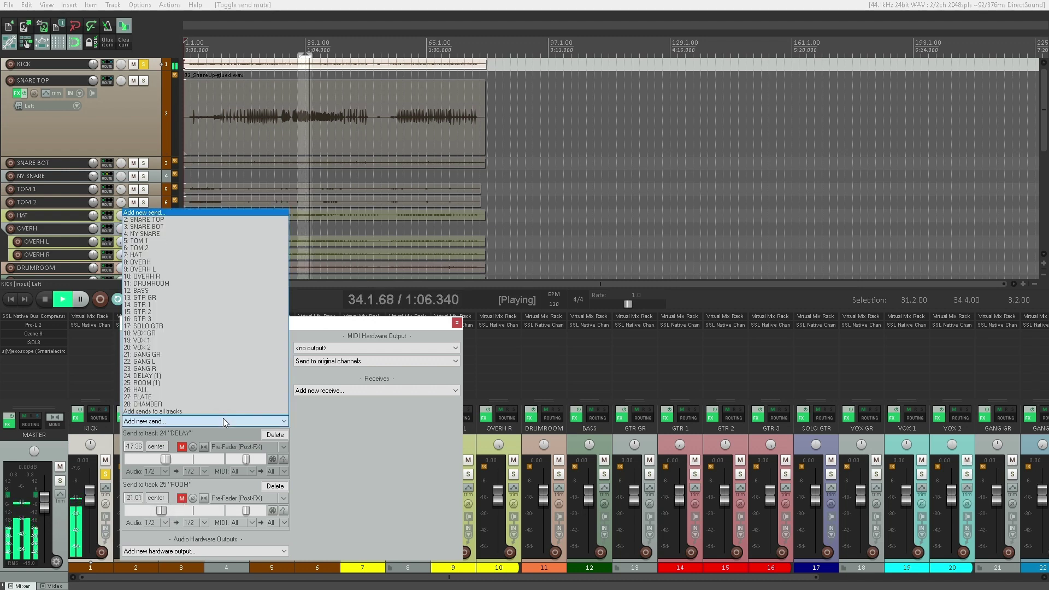
left_click(147, 389)
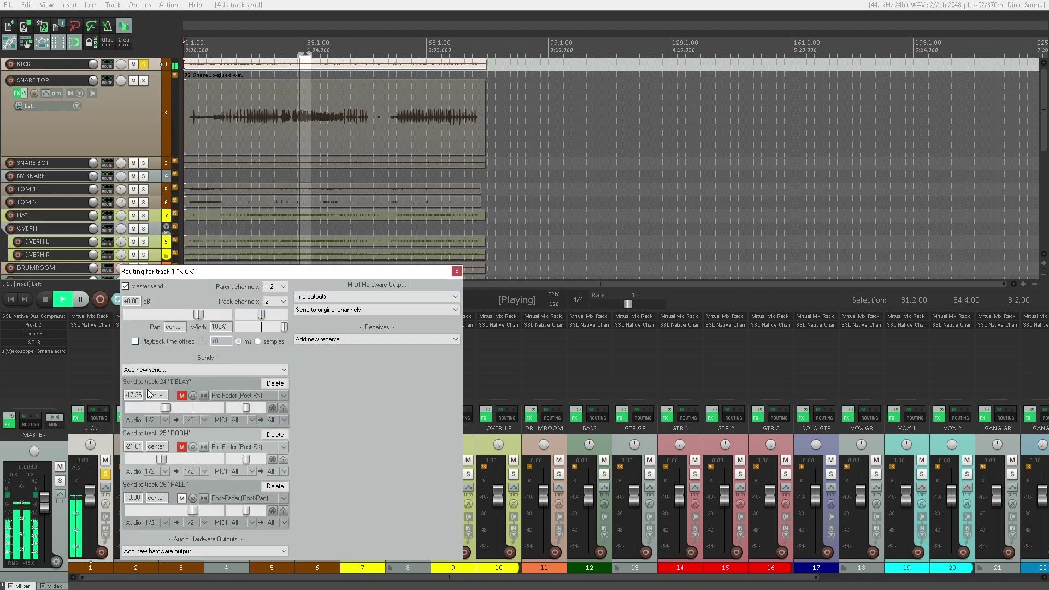
left_click(232, 499)
left_click(232, 523)
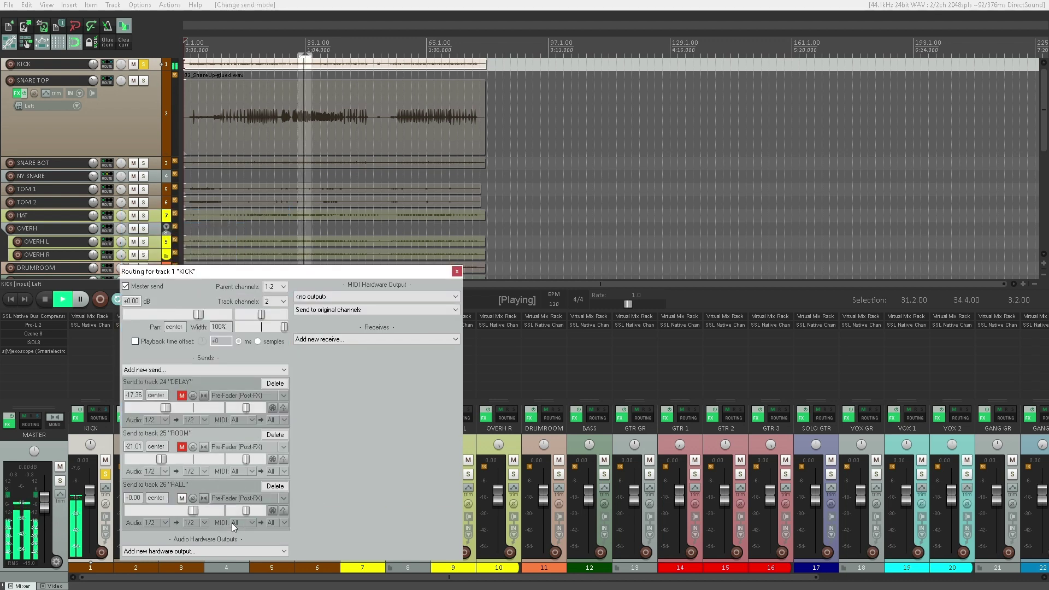
left_click_drag(193, 510, 172, 518)
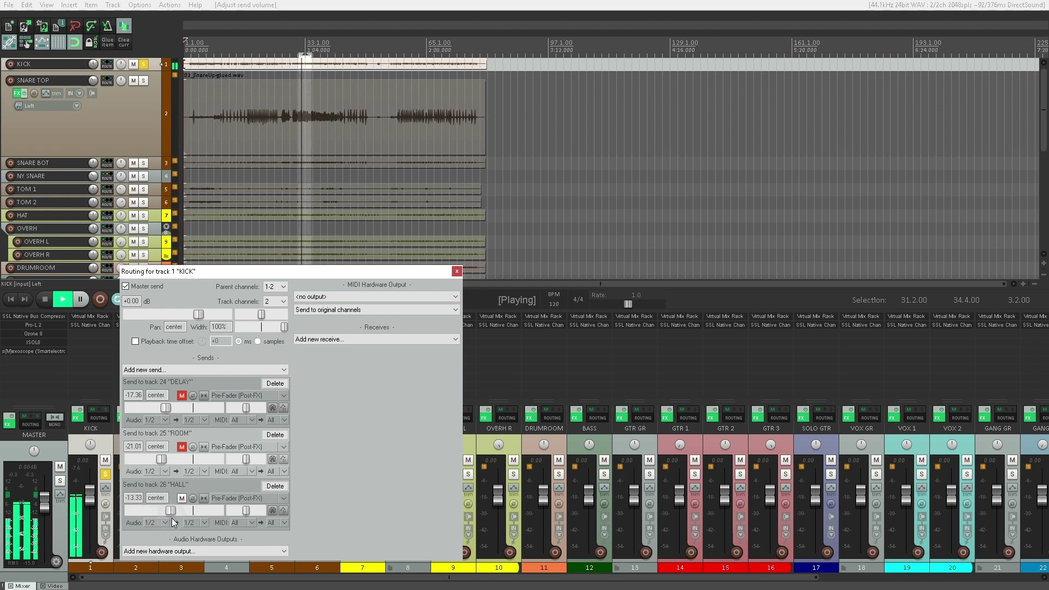
left_click(182, 497)
- Add a Pre-Fader (Post-FX) send from KICK to PLATE at -18.70 dB and mute it
left_click(215, 369)
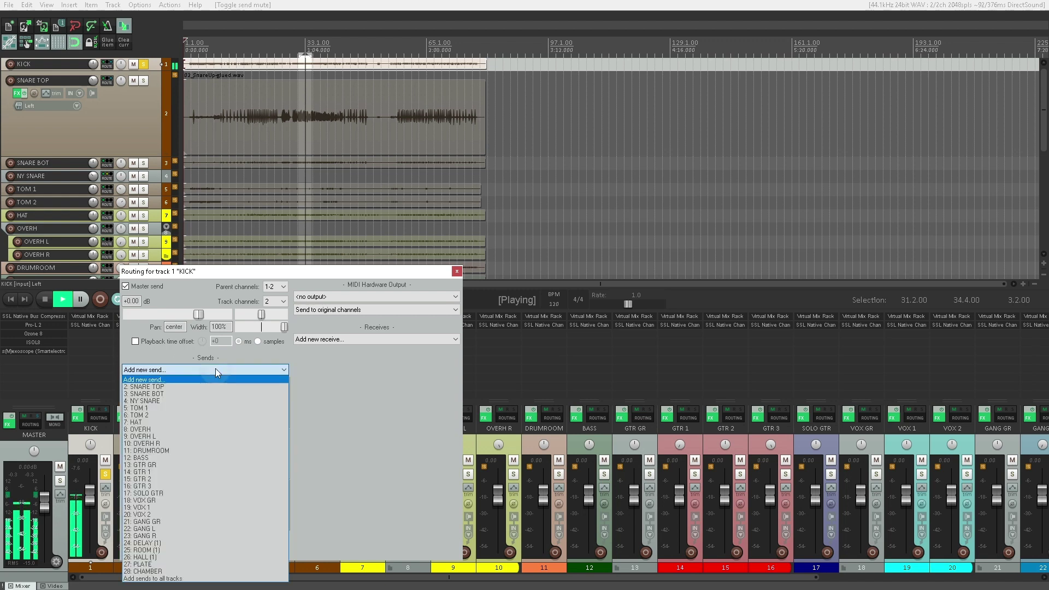
left_click(157, 564)
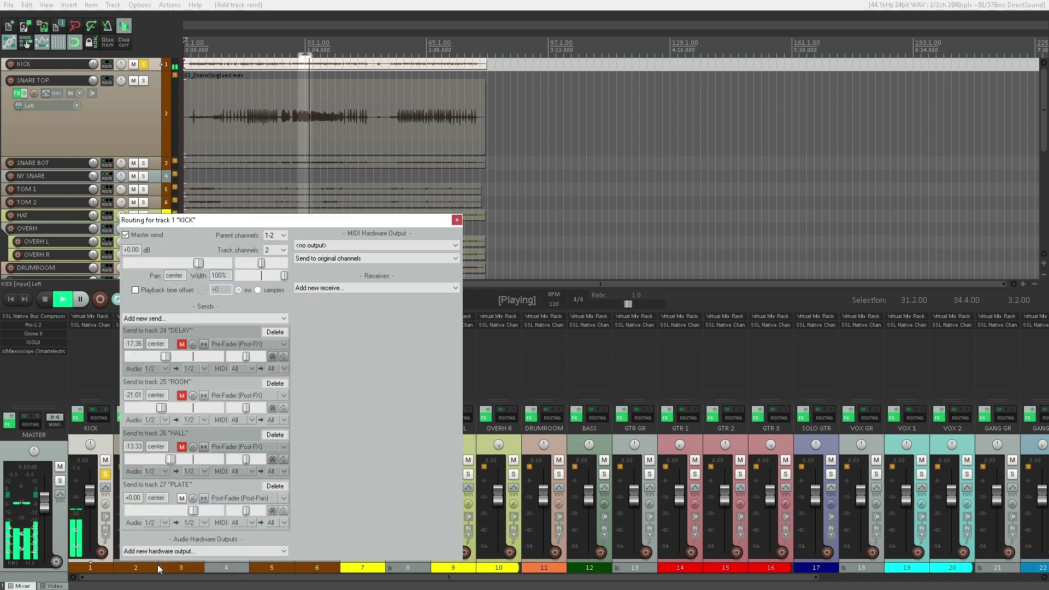
left_click(232, 497)
left_click(240, 523)
left_click_drag(193, 511, 164, 517)
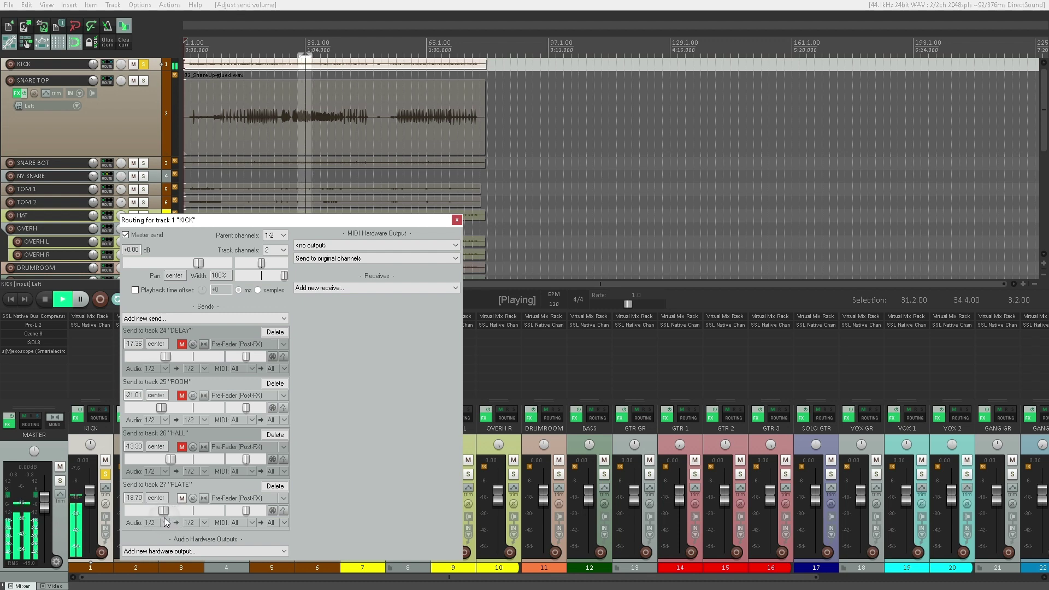
left_click(183, 498)
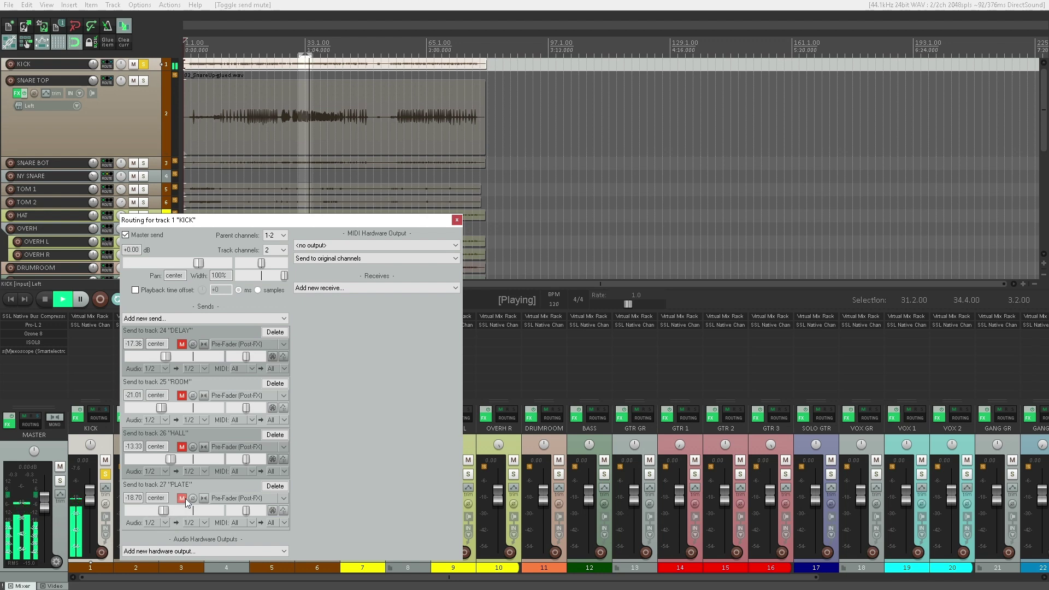
- Add a Pre-Fader (Post-FX) send from KICK to CHAMBER at -14.90 dB
left_click(221, 318)
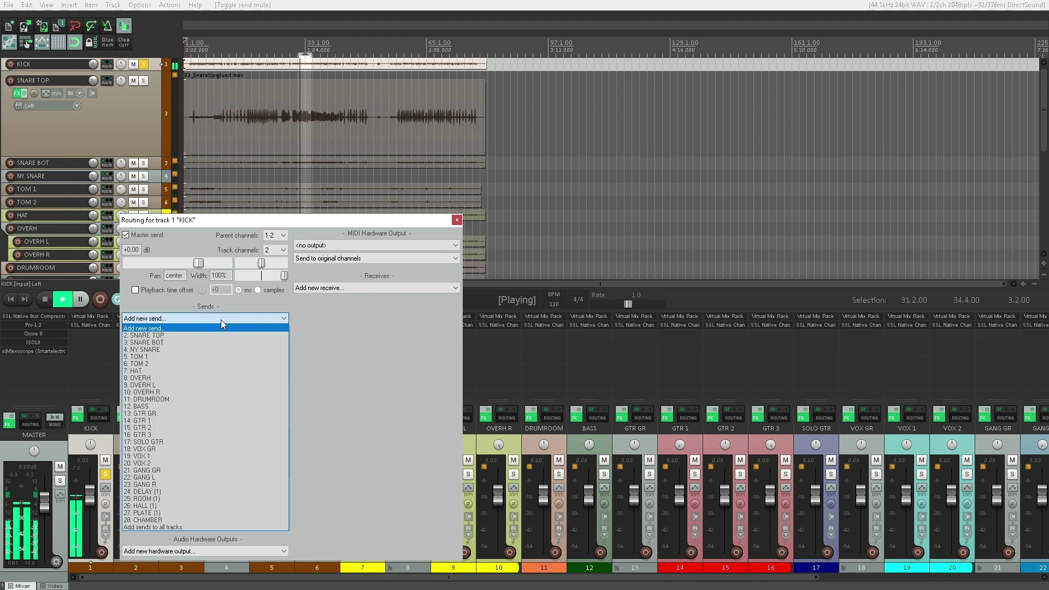
left_click(162, 519)
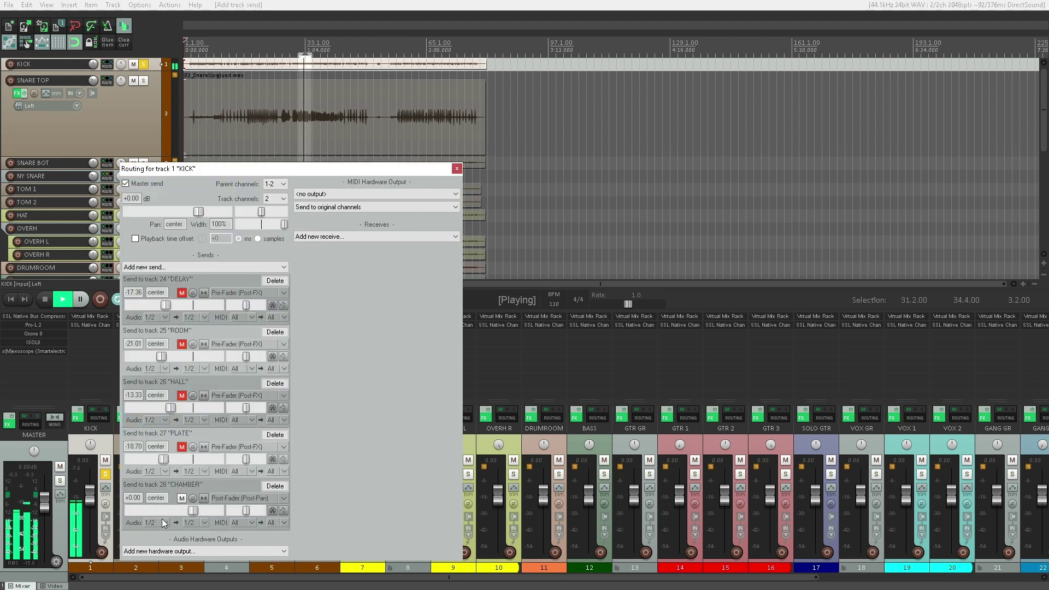
left_click(229, 499)
left_click(238, 523)
left_click_drag(193, 510, 169, 518)
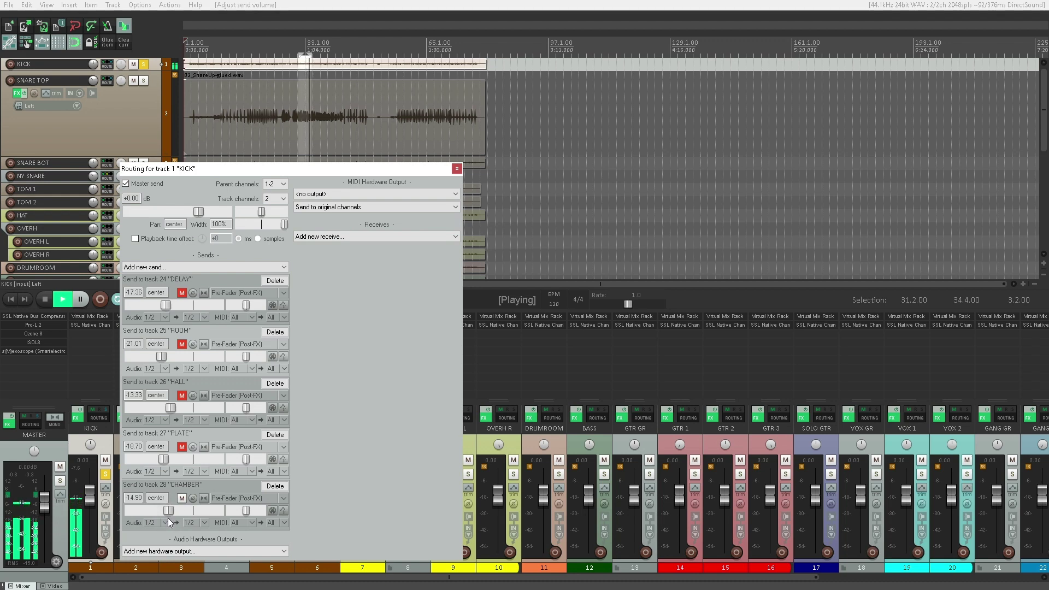
- Unmute KICK's sends to PLATE, HALL, ROOM and DELAY
left_click(182, 447)
left_click(182, 395)
left_click(186, 343)
left_click(186, 291)
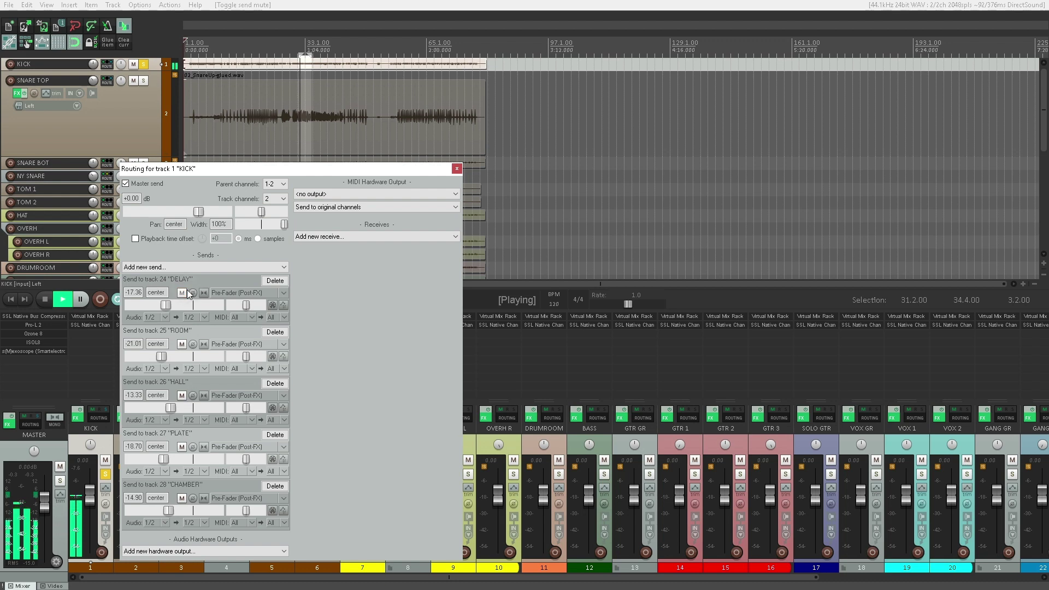
- Compare KICK's PLATE and CHAMBER sends by toggling their mutes, and delete both sends
left_click(182, 446)
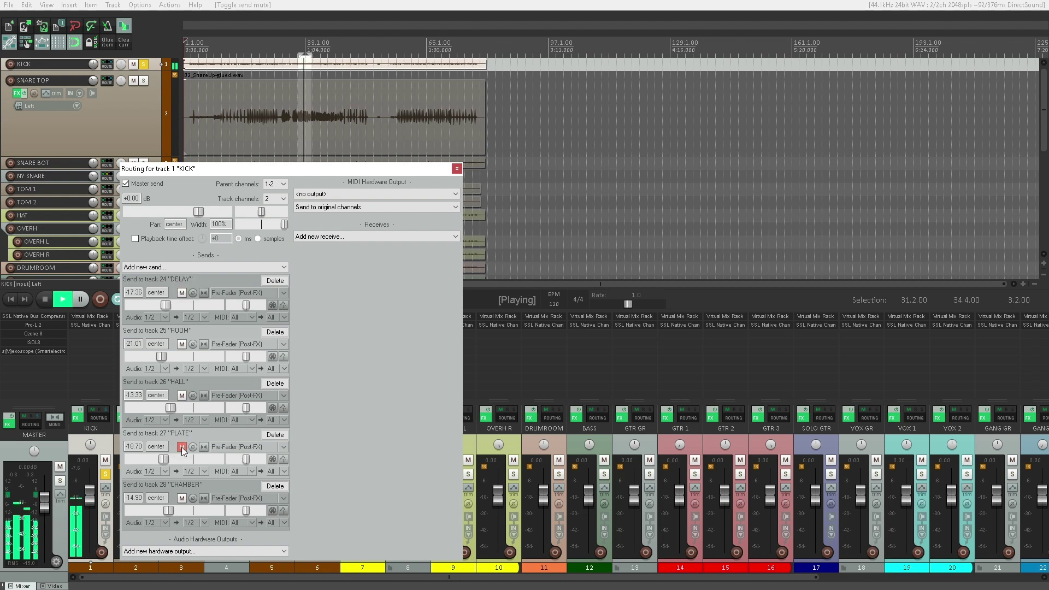
left_click(182, 447)
left_click(182, 498)
left_click(182, 446)
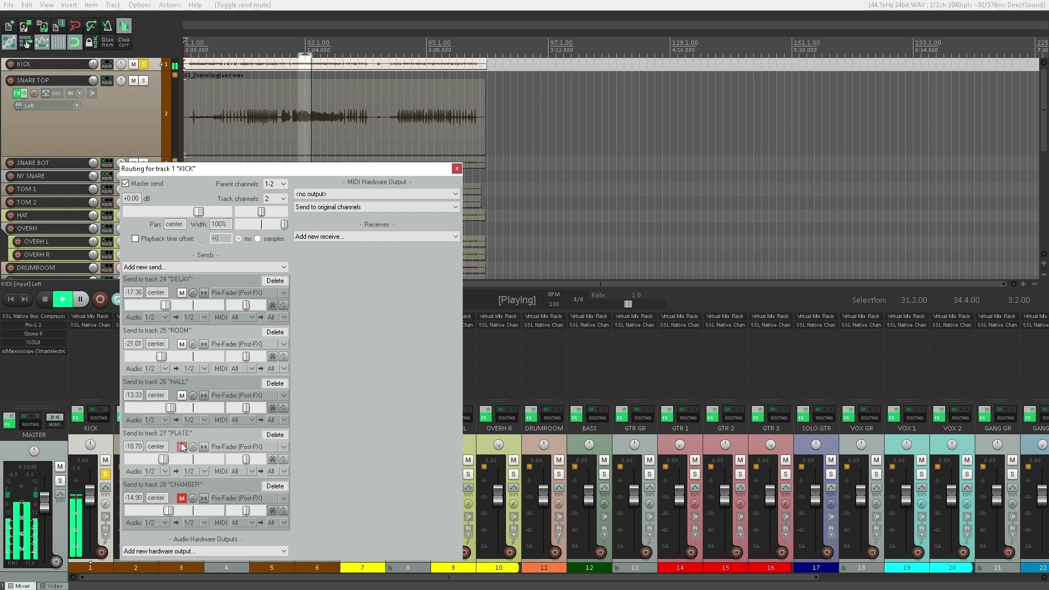
left_click(182, 498)
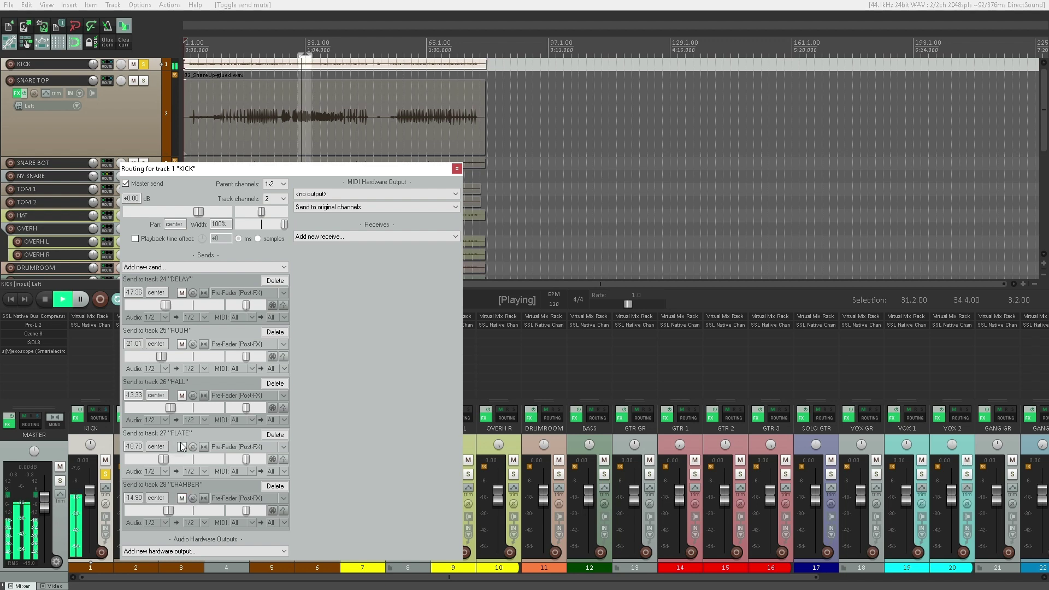
left_click(181, 499)
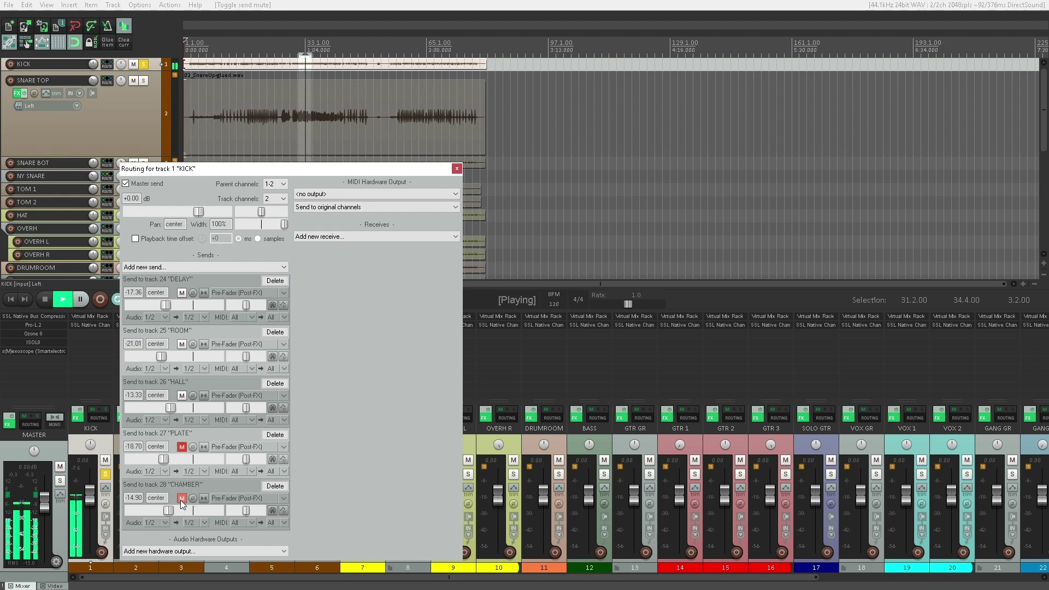
left_click(275, 486)
left_click(276, 434)
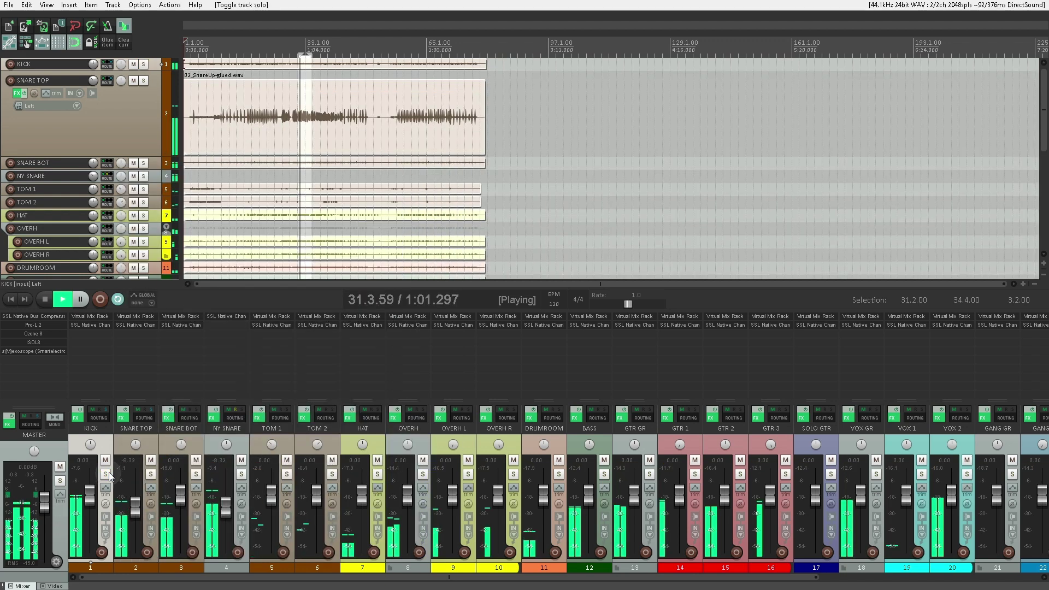
- Solo KICK, SNARE TOP and SNARE BOT to hear them together, and unsolo all three to hear the full mix
left_click(107, 478)
left_click(151, 475)
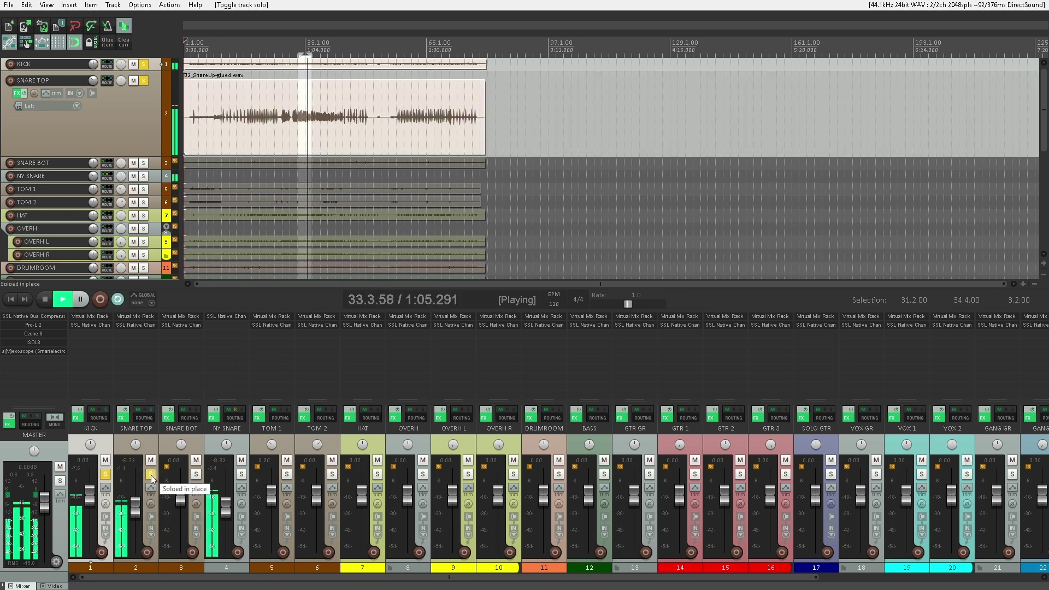
left_click(196, 474)
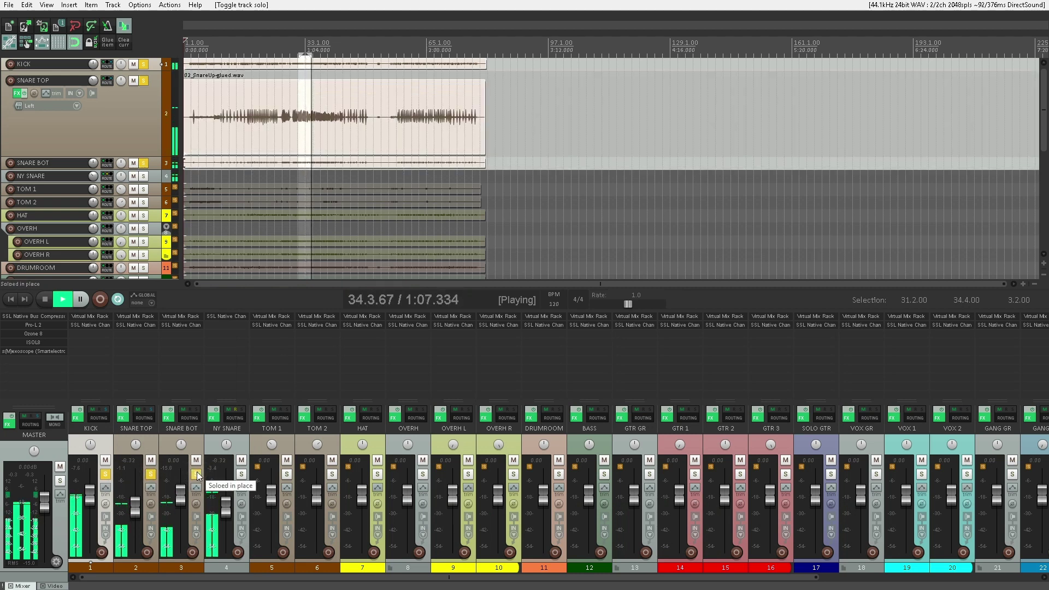
left_click(107, 475)
left_click(151, 475)
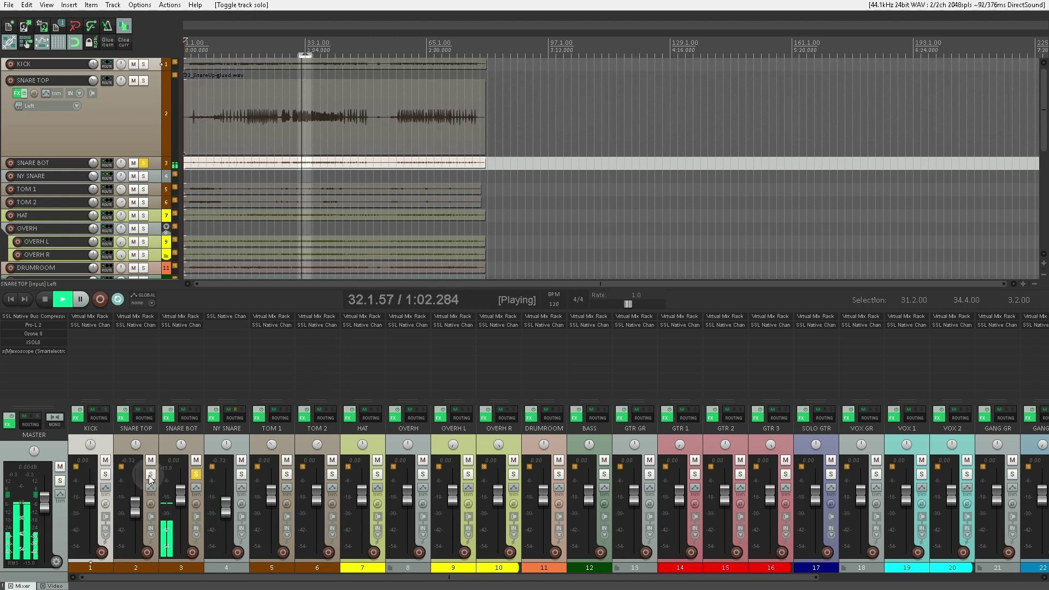
left_click(196, 475)
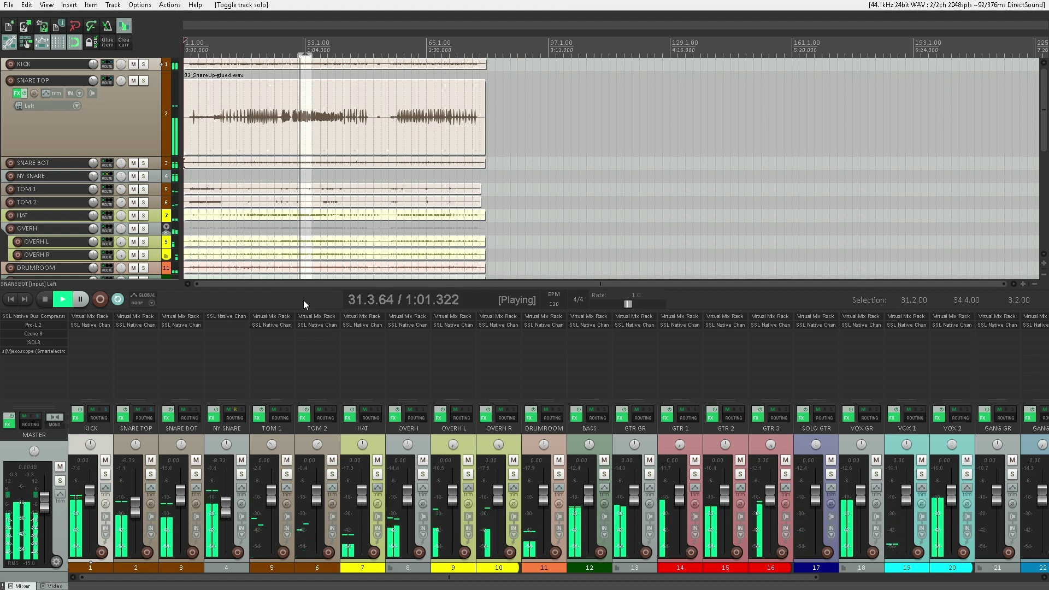
- Solo SNARE BOT and add a send from it to the DELAY track
left_click(196, 475)
left_click(190, 418)
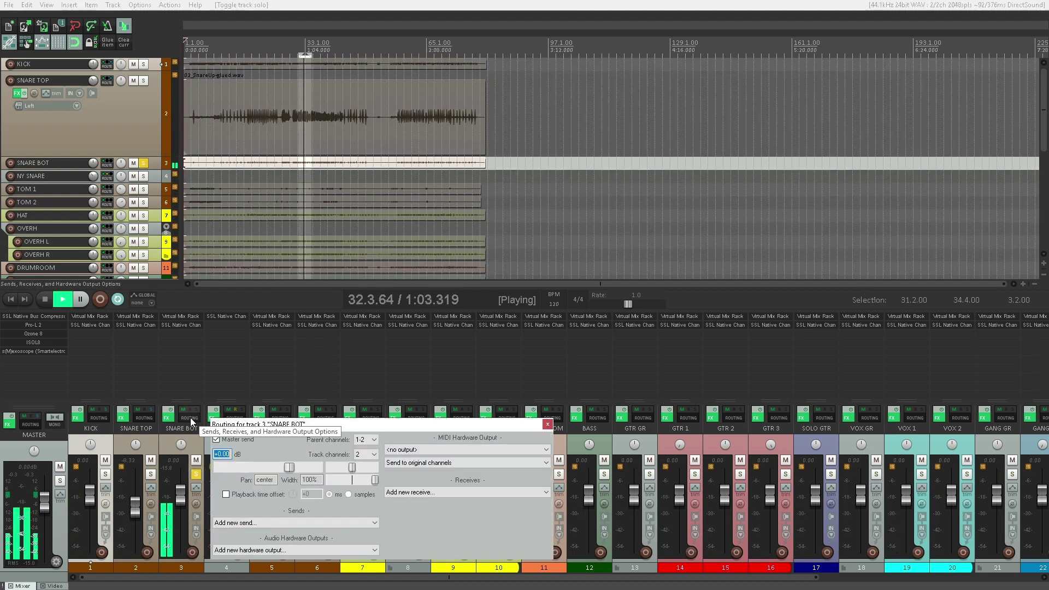
left_click(281, 523)
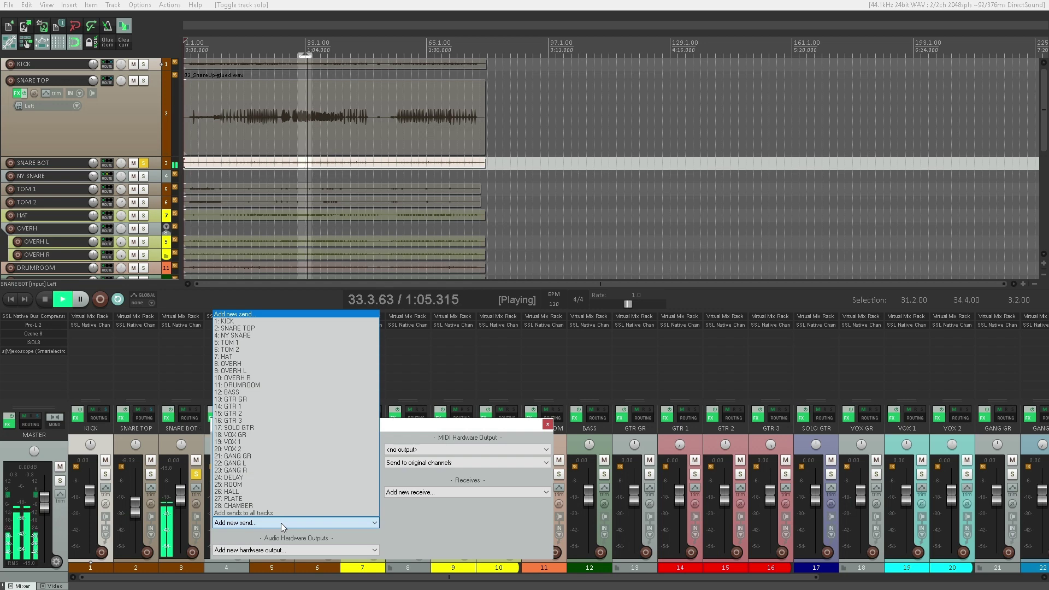
left_click(241, 476)
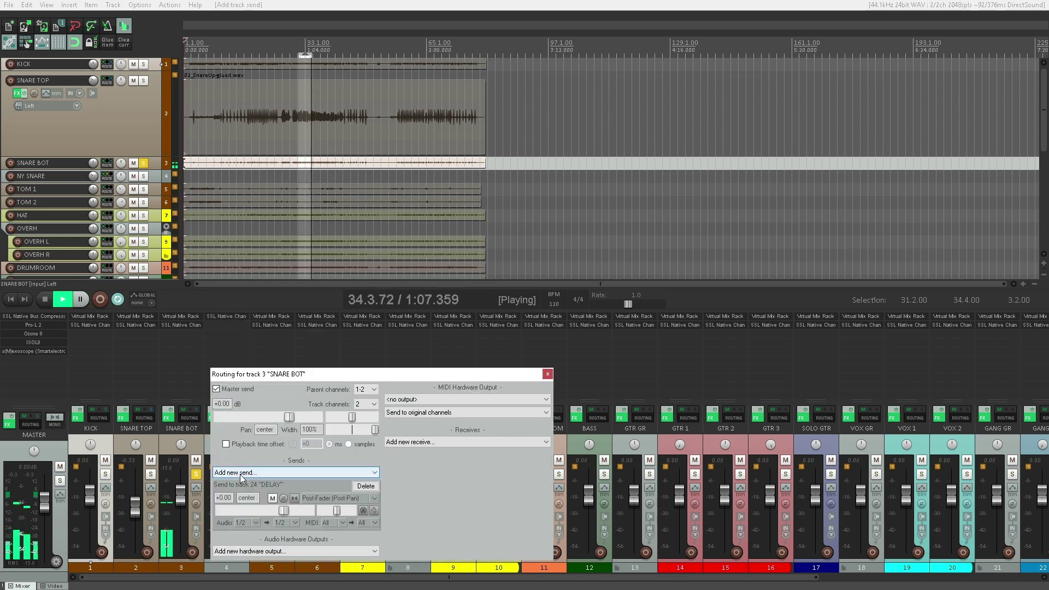
- Set SNARE BOT's send to DELAY to Pre-Fader (Post-FX) at -19.65 dB and mute the send
left_click(328, 498)
left_click(333, 523)
left_click_drag(283, 511, 256, 516)
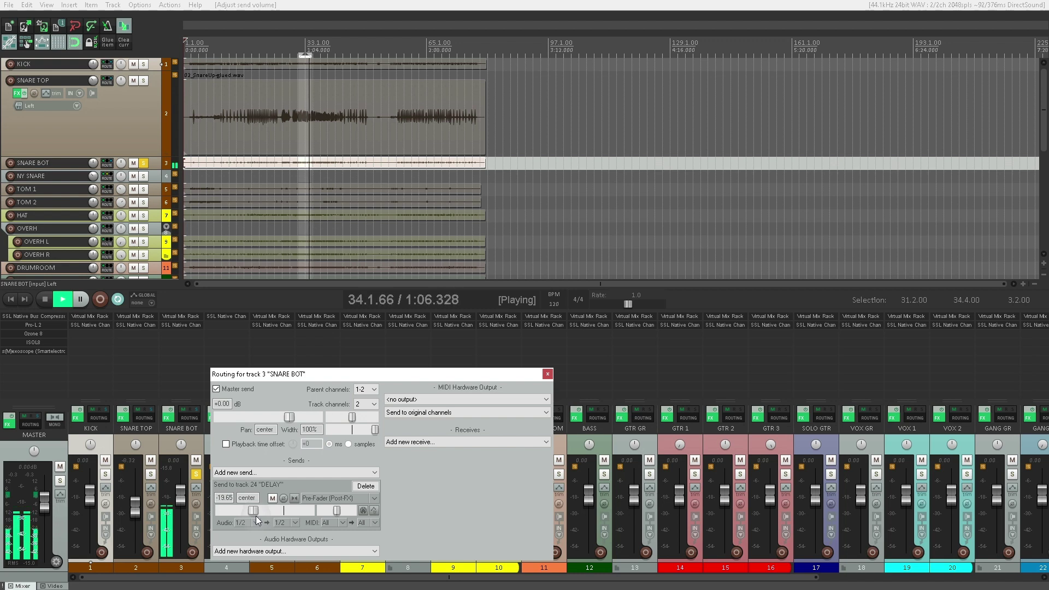
left_click(273, 498)
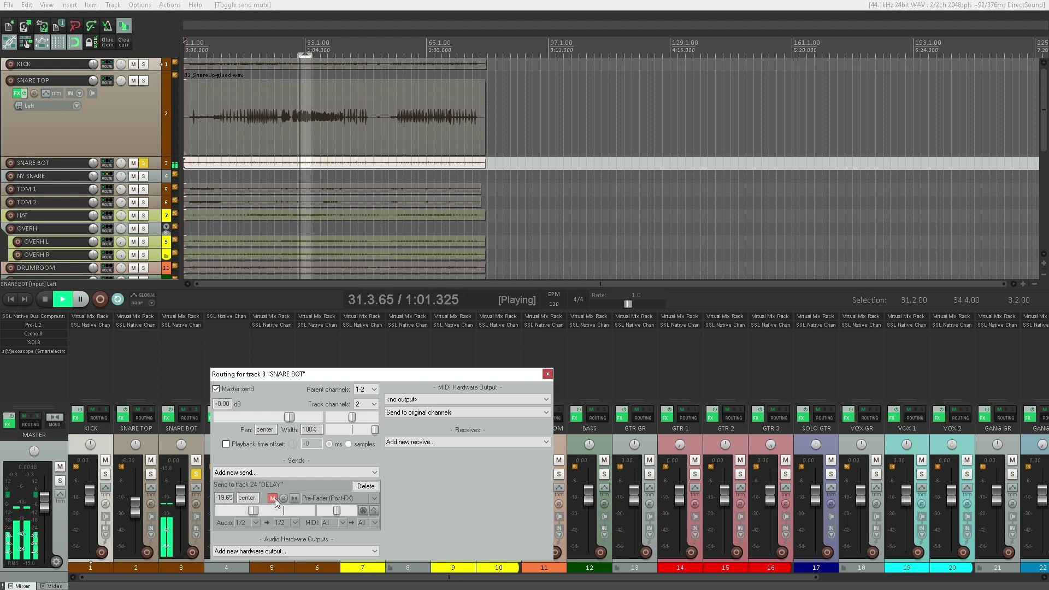
- Add a send from SNARE BOT to ROOM, set it to Pre-Fader (Post-FX) at -14.51 dB, and mute the send
left_click(274, 471)
left_click(240, 434)
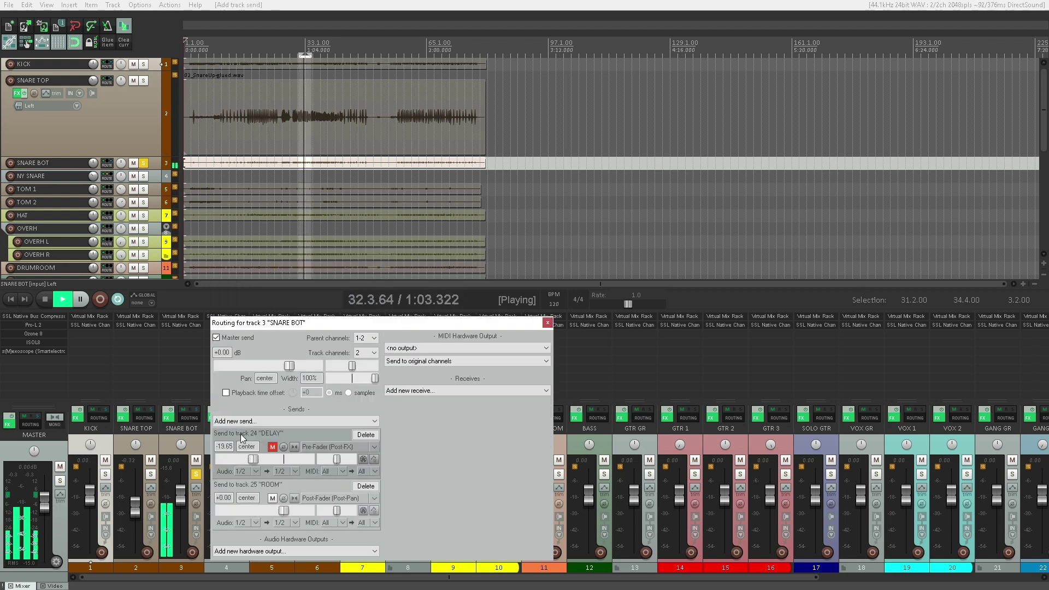
left_click(322, 499)
left_click(348, 523)
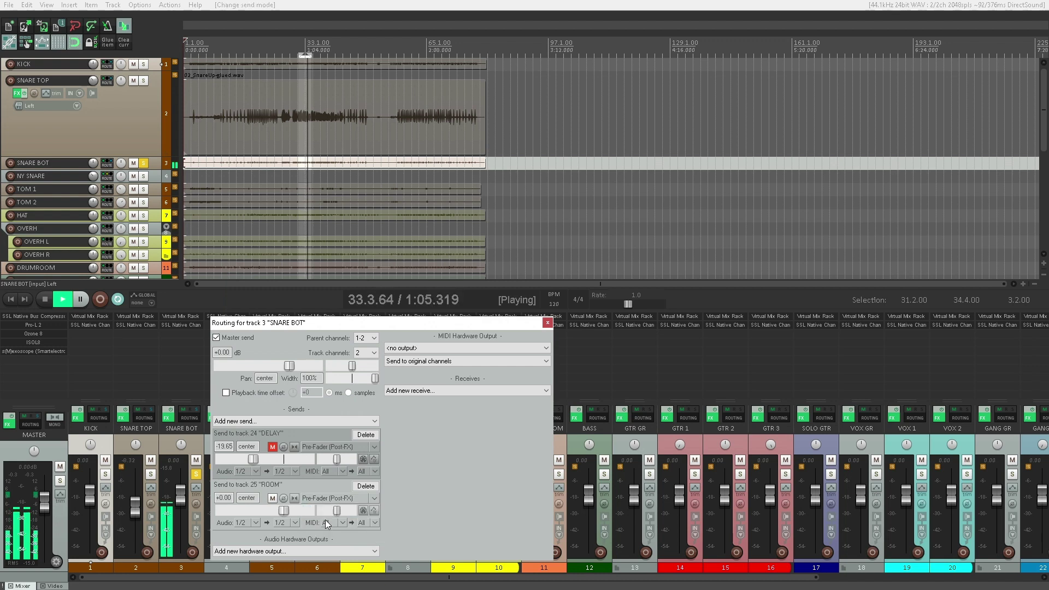
left_click_drag(284, 511, 262, 515)
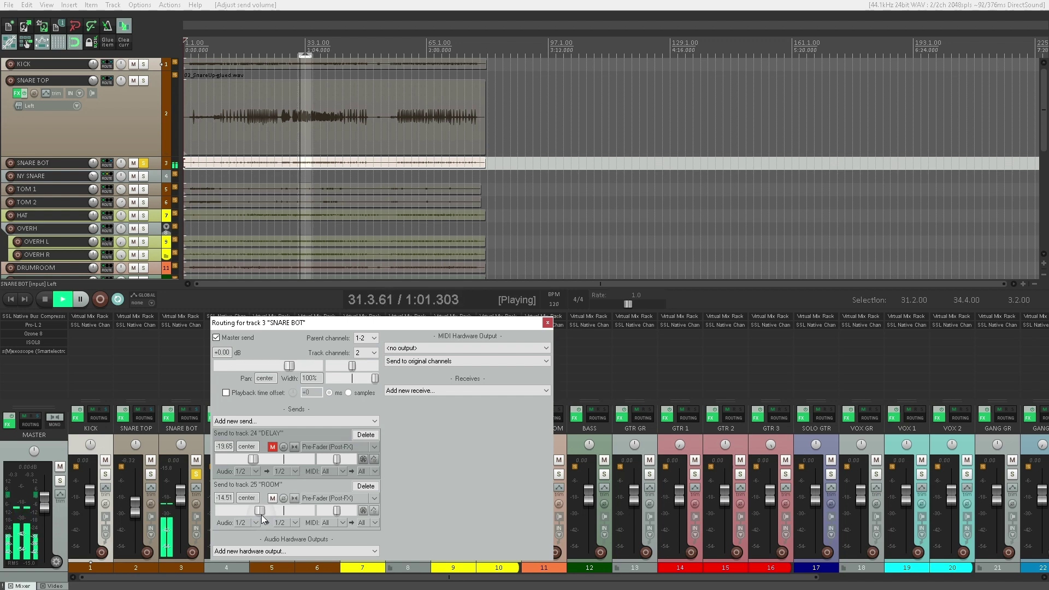
left_click(273, 499)
- Add a send from SNARE BOT to HALL, set it to Pre-Fader (Post-FX) at -13.70 dB, and mute the send
left_click(290, 421)
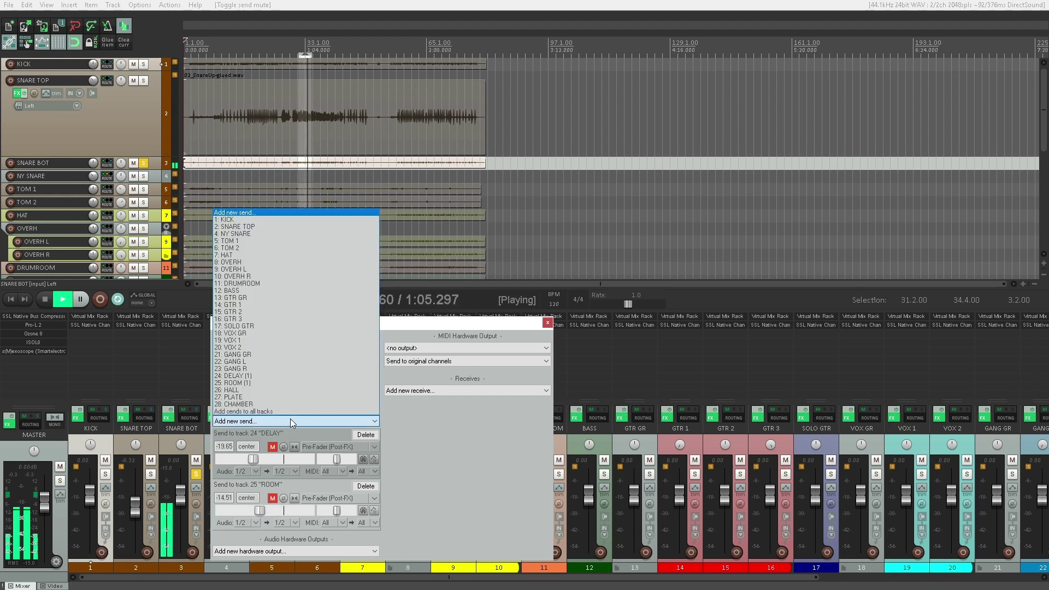
left_click(238, 390)
left_click(322, 498)
left_click(327, 523)
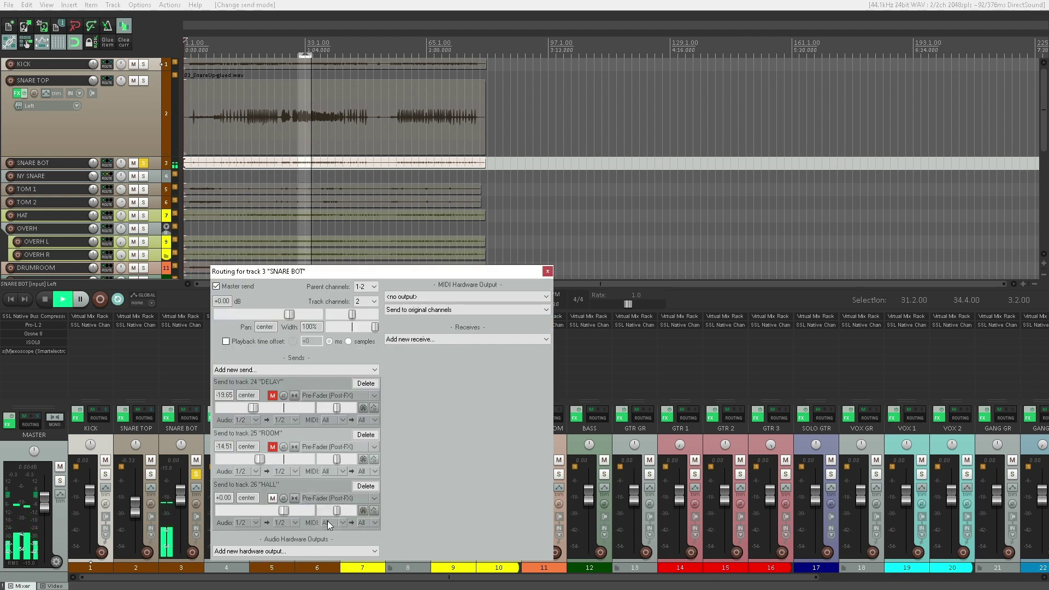
left_click_drag(284, 511, 263, 512)
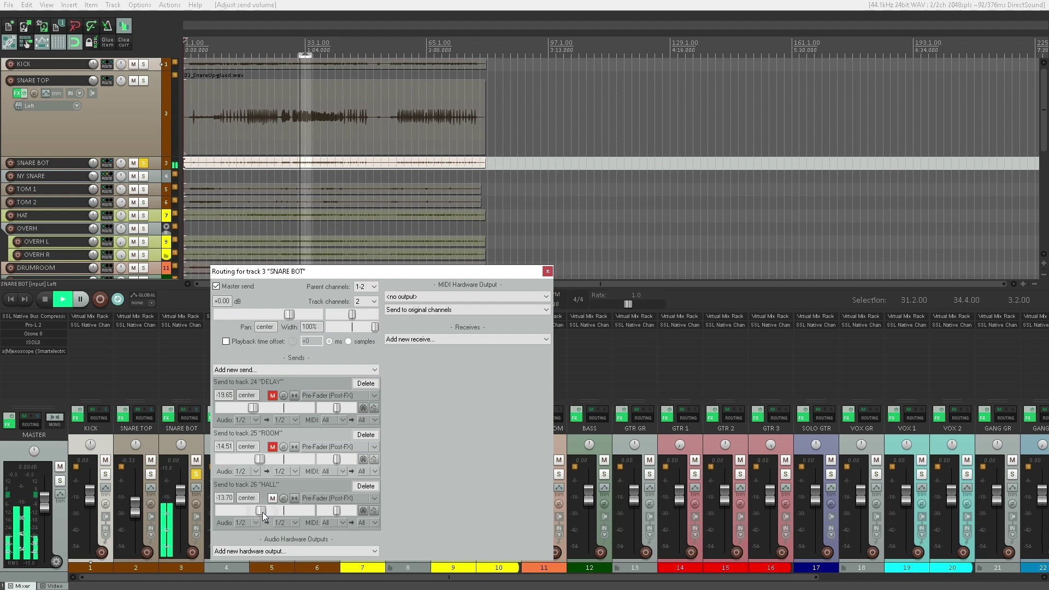
left_click(273, 498)
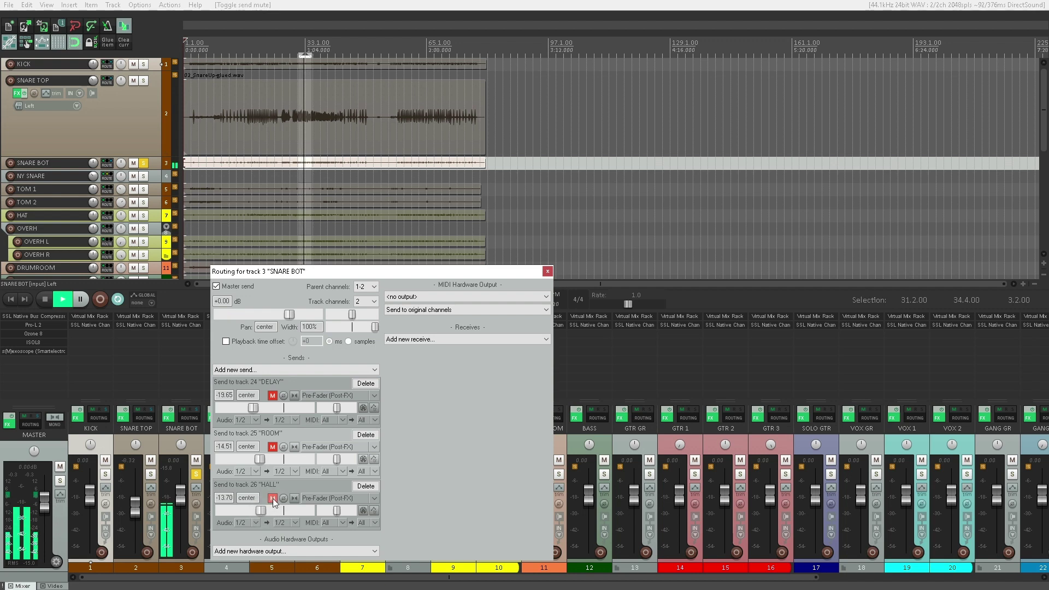
- Add a send from SNARE BOT to PLATE, set it to Pre-Fader (Post-FX) at -13.70 dB, and mute the send
left_click(298, 368)
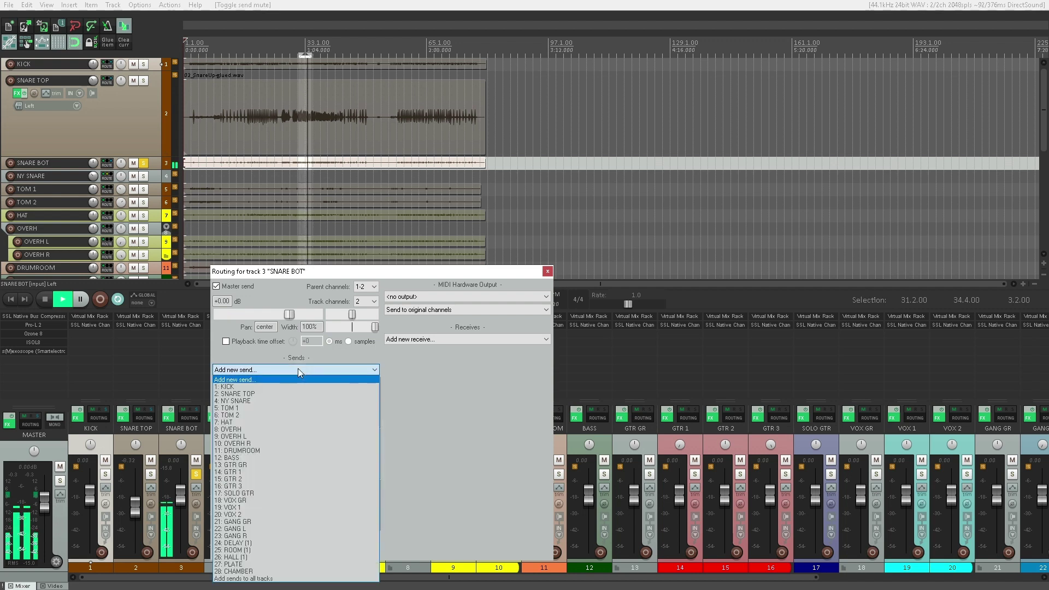
left_click(238, 564)
left_click(333, 498)
left_click(325, 520)
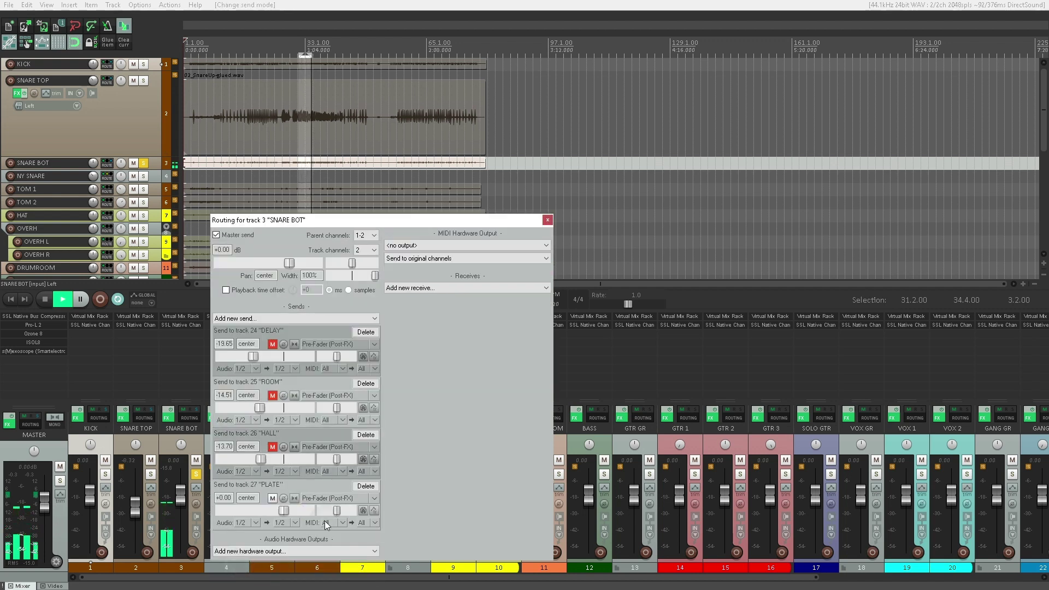
left_click_drag(283, 510, 261, 513)
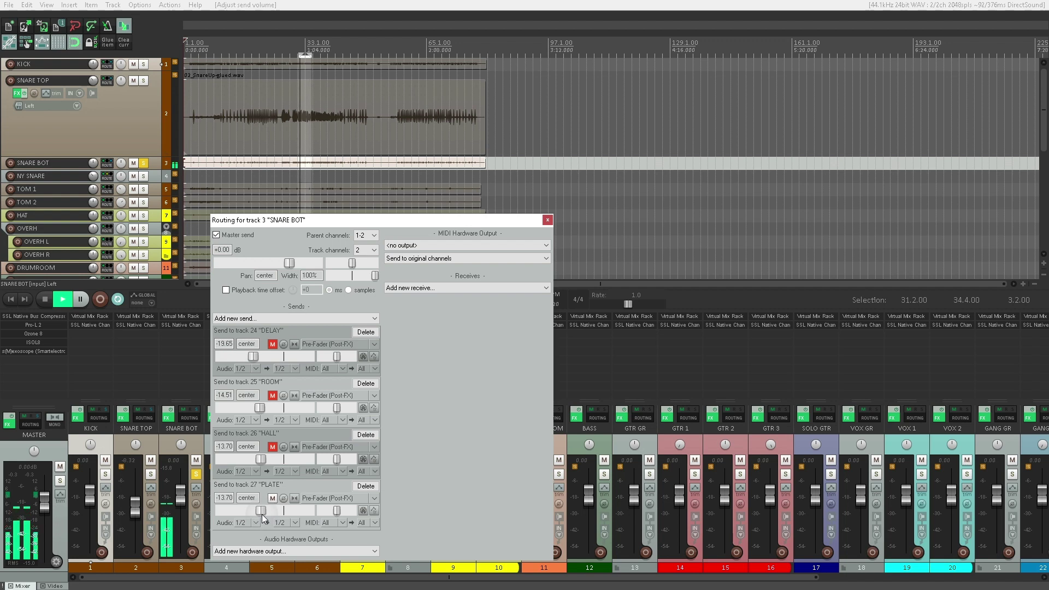
left_click(273, 499)
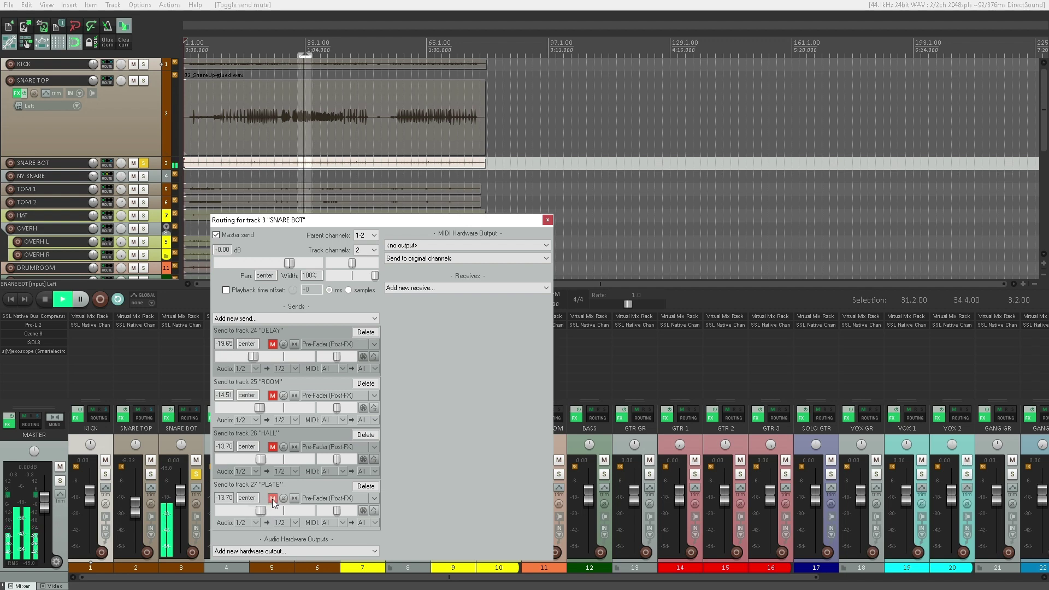
- Add a send from SNARE BOT to CHAMBER and set it to Pre-Fader (Post-FX) at -14.90 dB
left_click(304, 319)
left_click(251, 520)
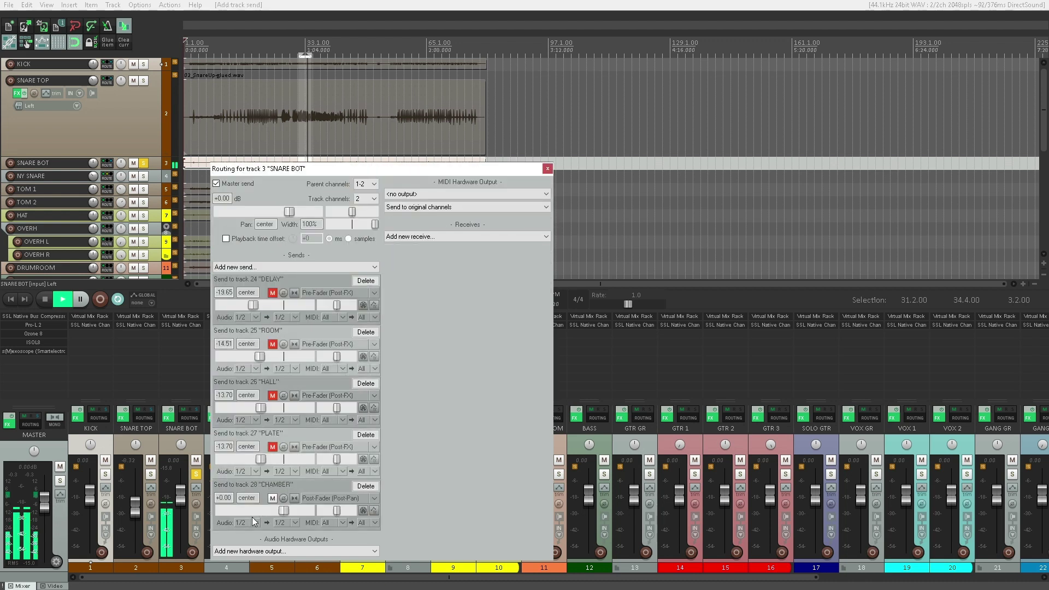
left_click(306, 498)
left_click(324, 521)
mouse_move(281, 512)
left_mouse_down()
mouse_move(193, 518)
mouse_move(261, 514)
left_mouse_up()
- Unmute SNARE BOT's PLATE, HALL, ROOM and DELAY sends and close its routing window
left_click(272, 446)
left_click(272, 396)
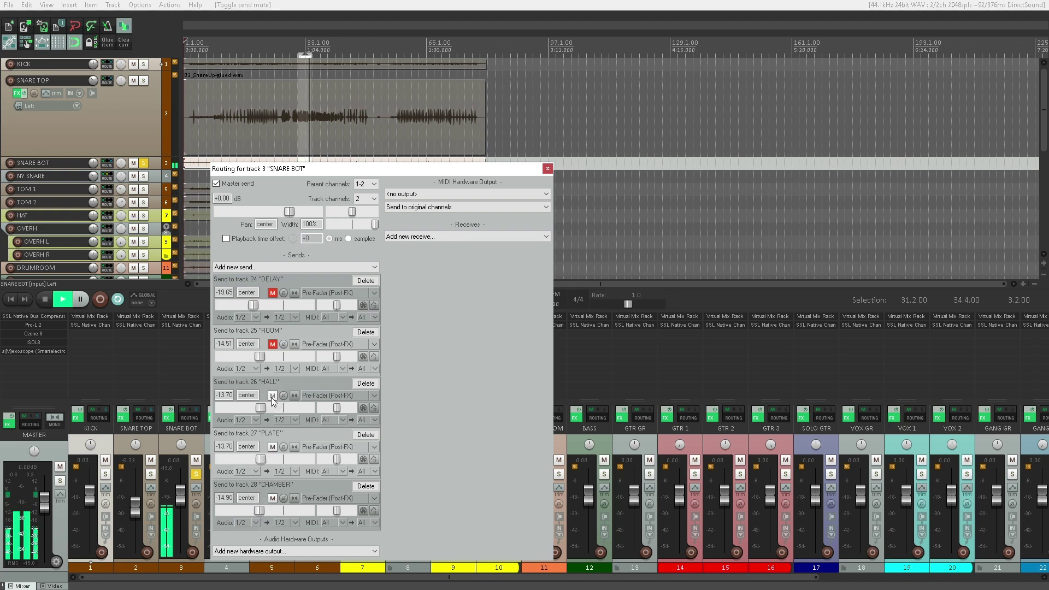
left_click(273, 343)
left_click(272, 292)
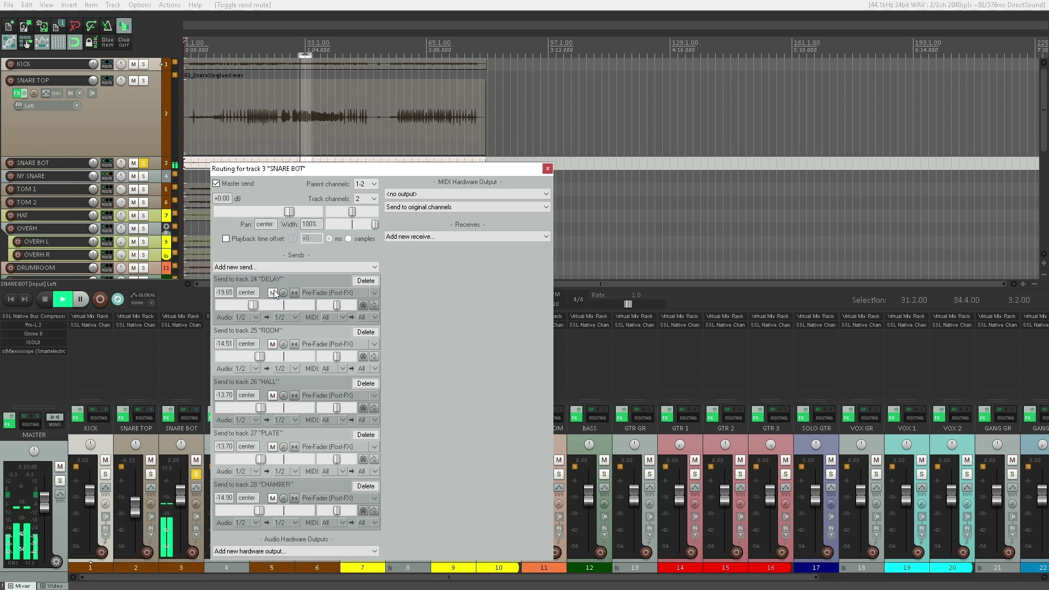
key("Escape")
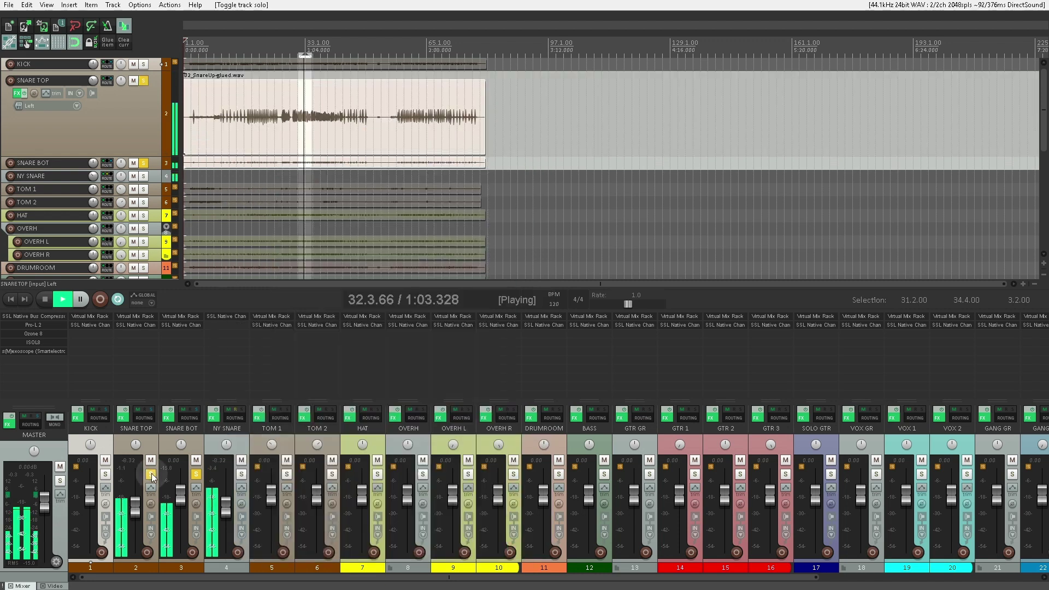
- Compare KICK and both snare tracks soloed together with the DELAY to CHAMBER tracks muted and unmuted, and unsolo all tracks
left_click(152, 475)
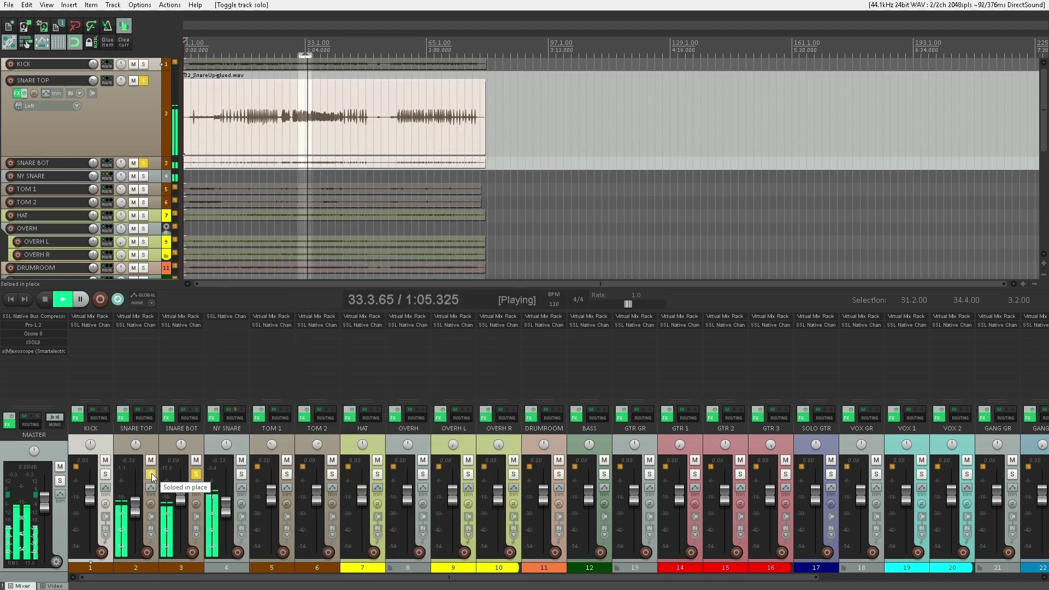
left_click(106, 475)
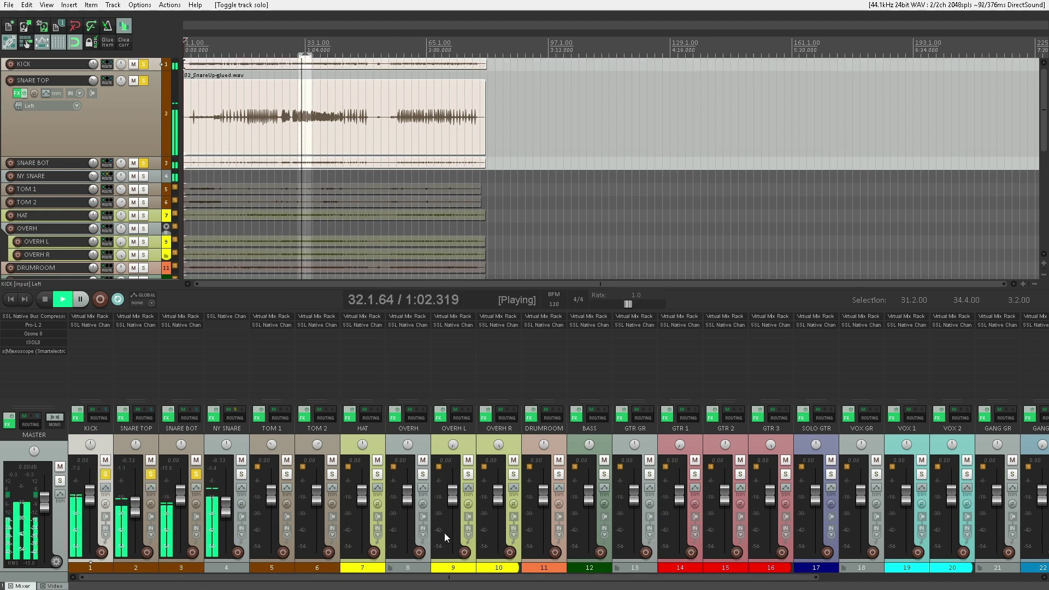
scroll(445, 532, "right", 6)
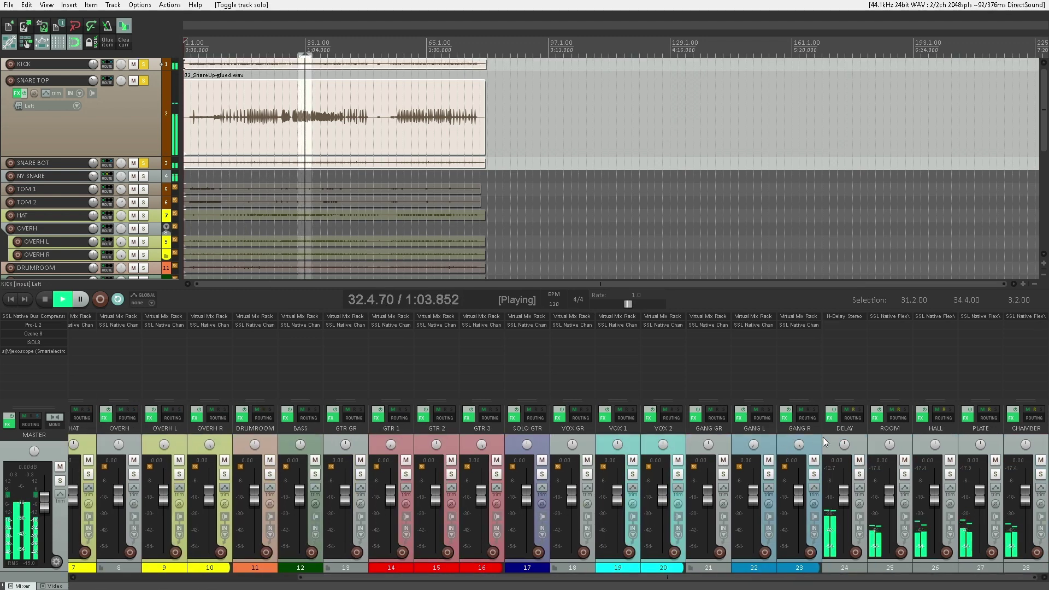
left_click(861, 443)
left_click(1034, 441, "shift")
left_click(1038, 454)
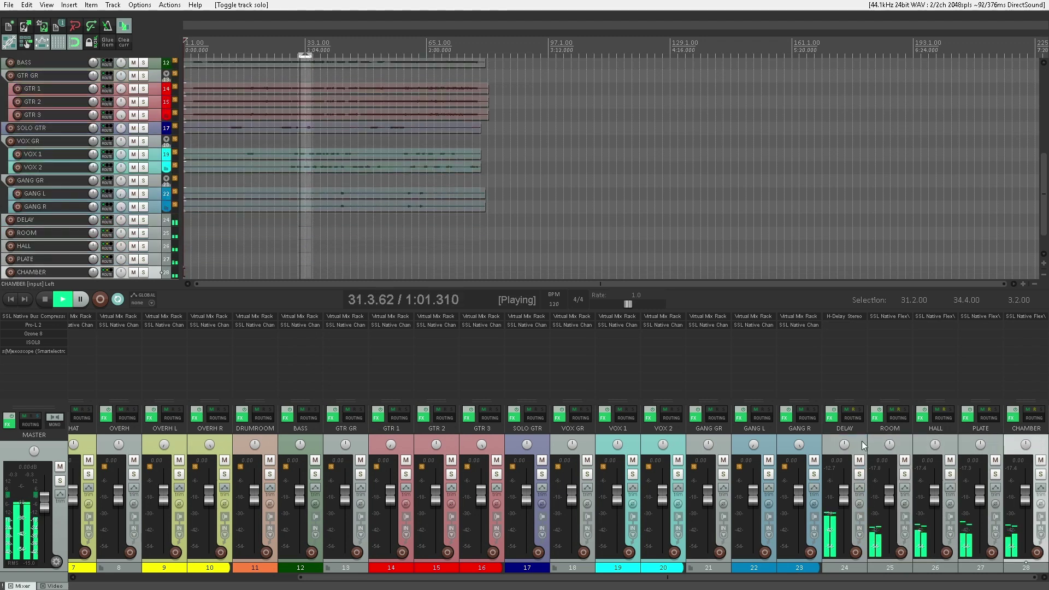
left_click(862, 464, "shift")
left_click(859, 461)
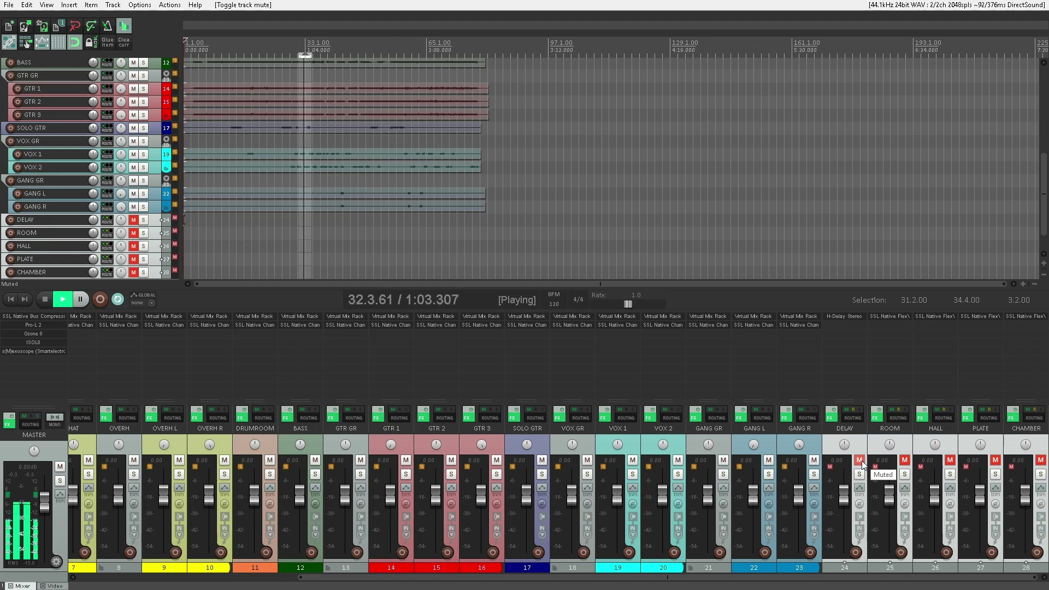
left_click(861, 463)
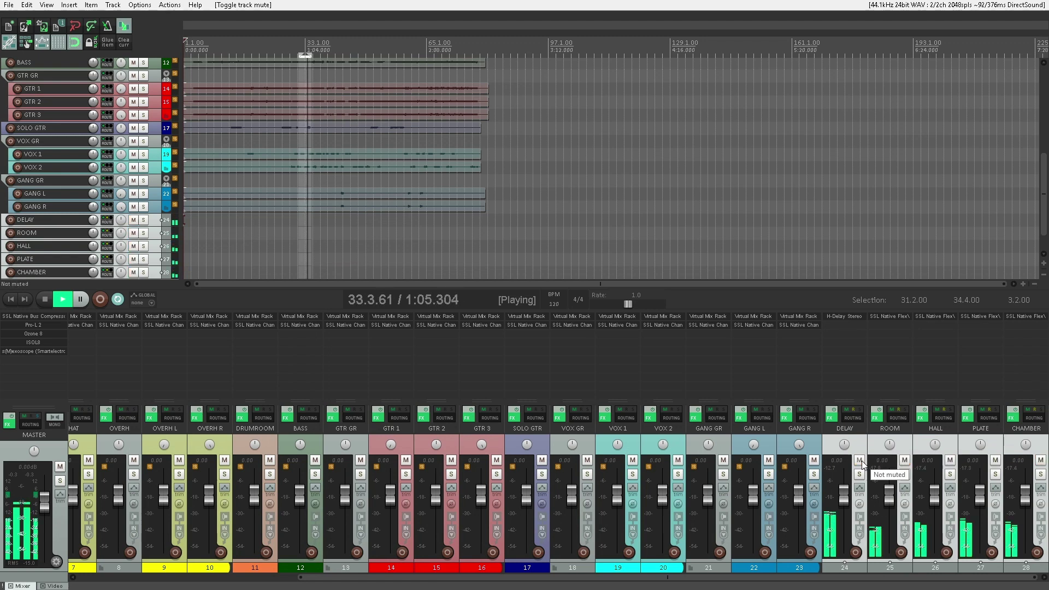
left_click(859, 474)
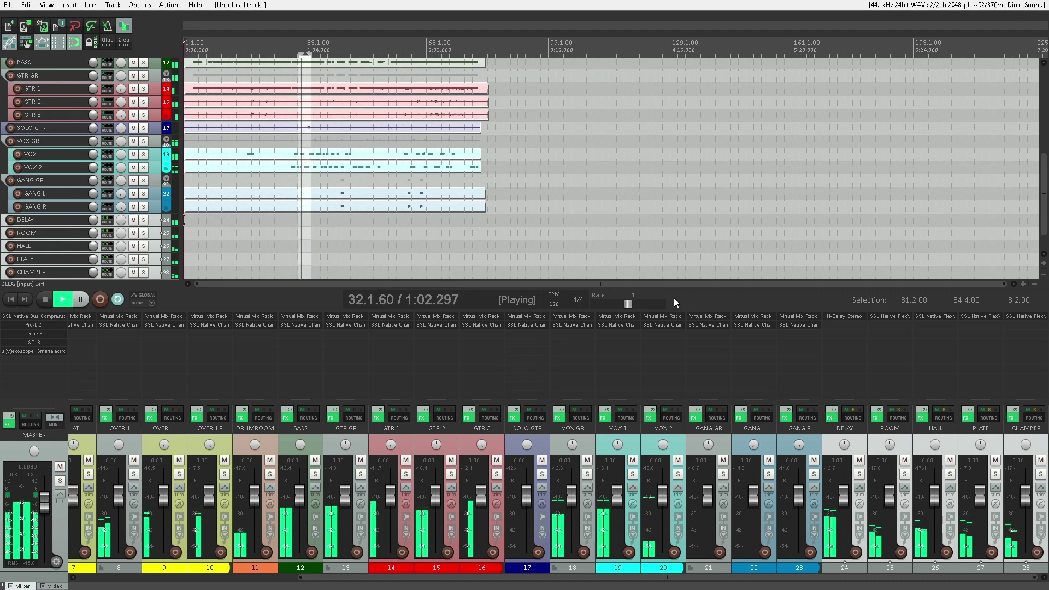
- Set the time selection from bar 71 to bar 77, and solo the OVERH folder along with OVERH L
left_click_drag(450, 44, 471, 43)
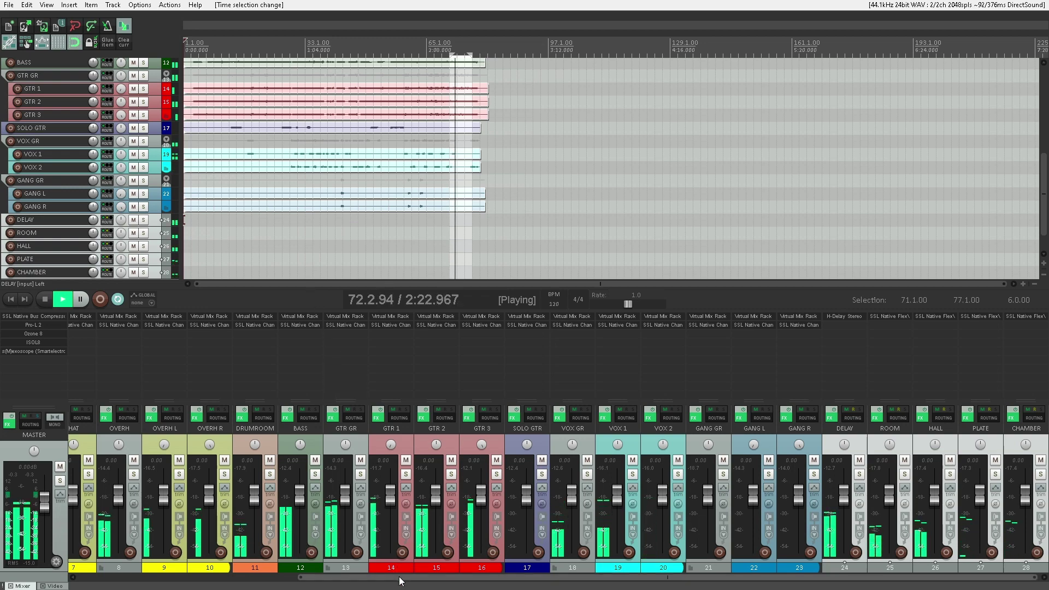
left_click_drag(399, 578, 358, 583)
scroll(358, 586, "left", 2)
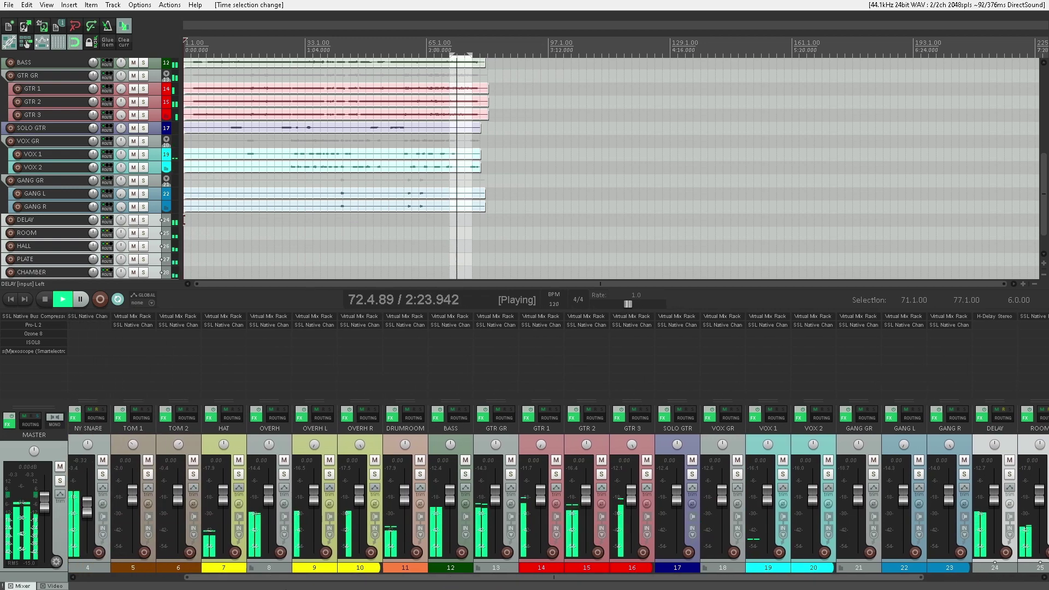
left_click(285, 474)
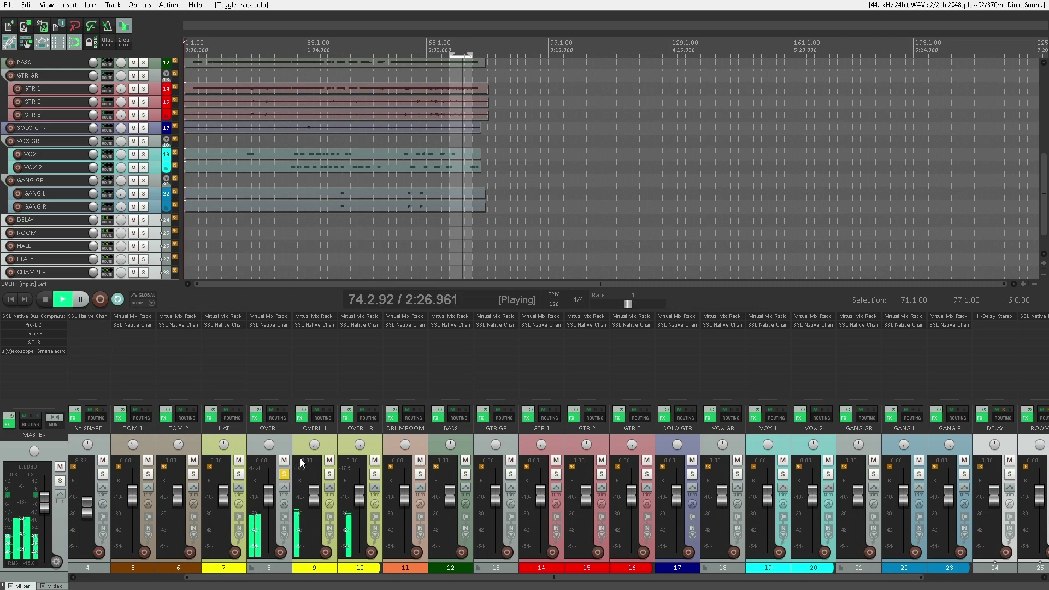
left_click(330, 474)
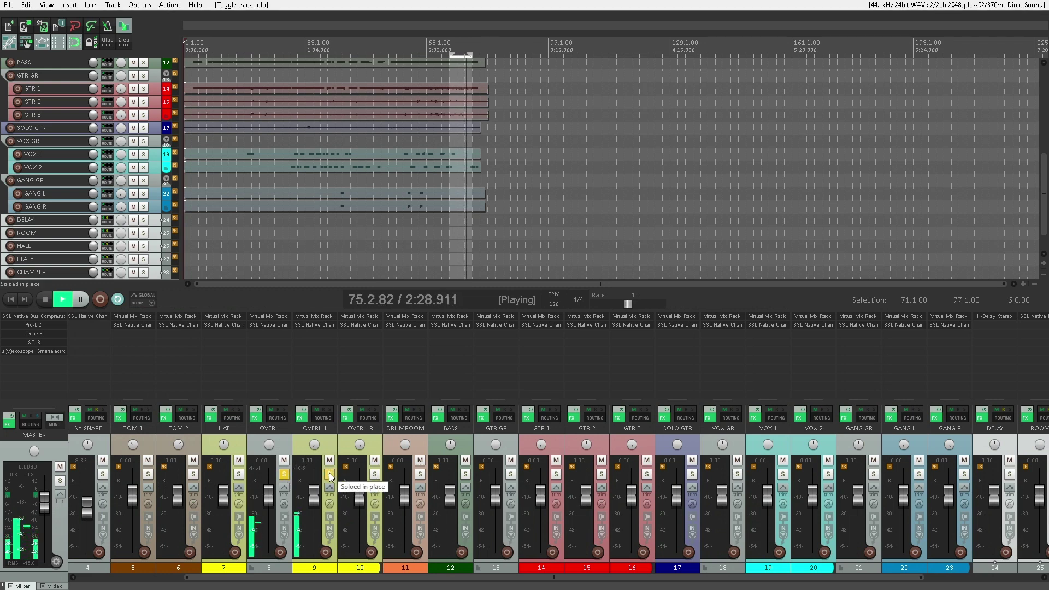
- Add a send from OVERH to DELAY, set it to Pre-Fader (Post-FX) at -24.63 dB, and mute the send
left_click(272, 418)
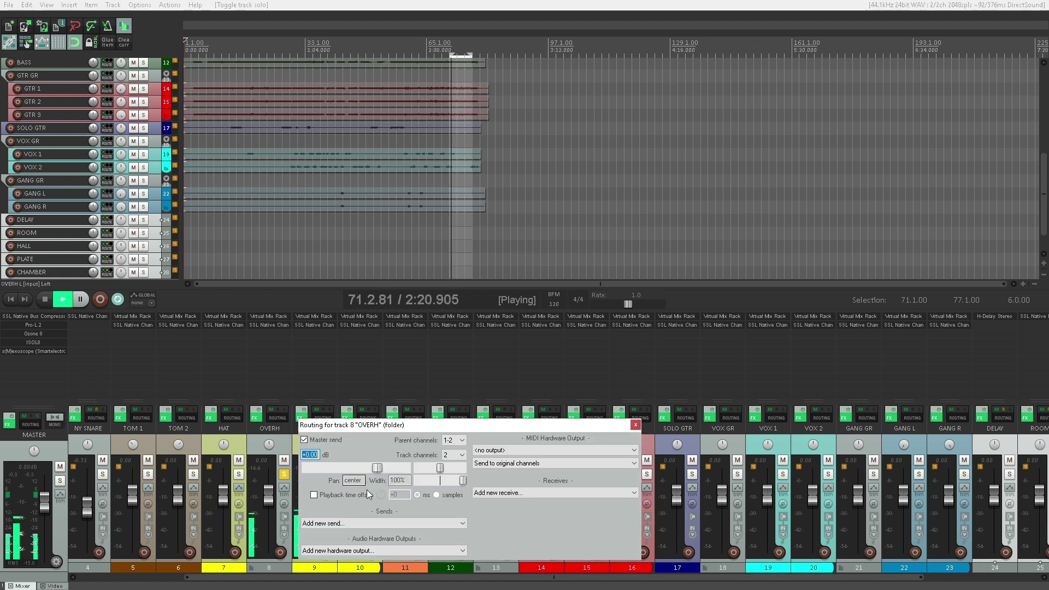
left_click(372, 524)
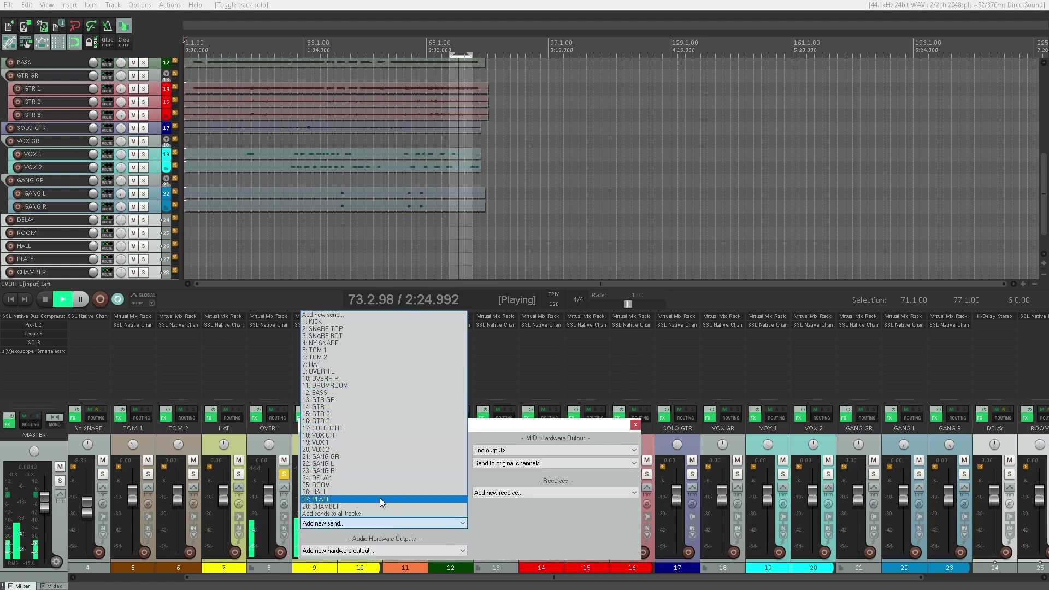
left_click(383, 478)
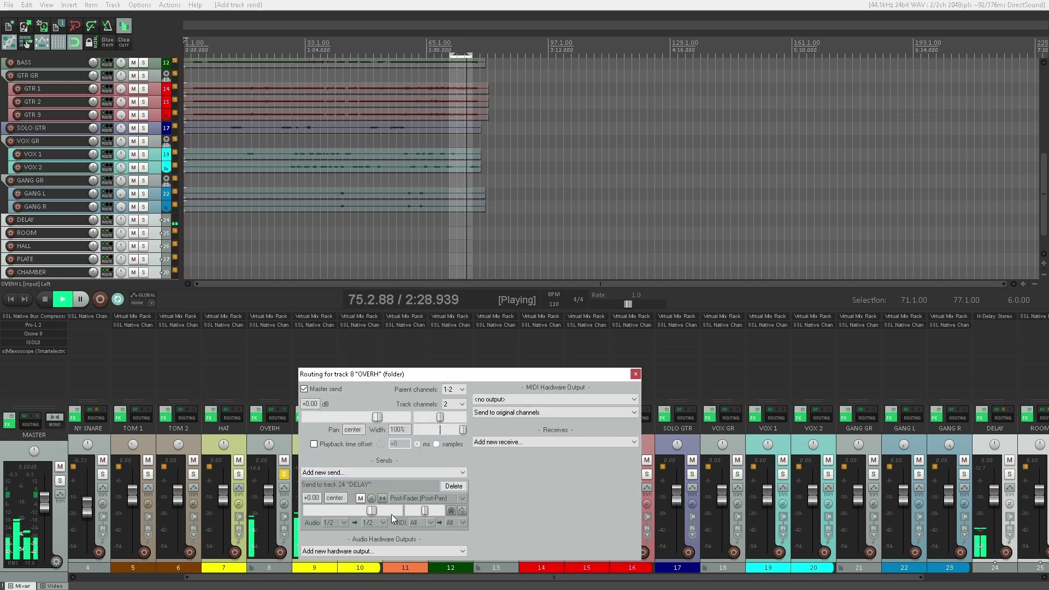
left_click(410, 497)
left_click(411, 523)
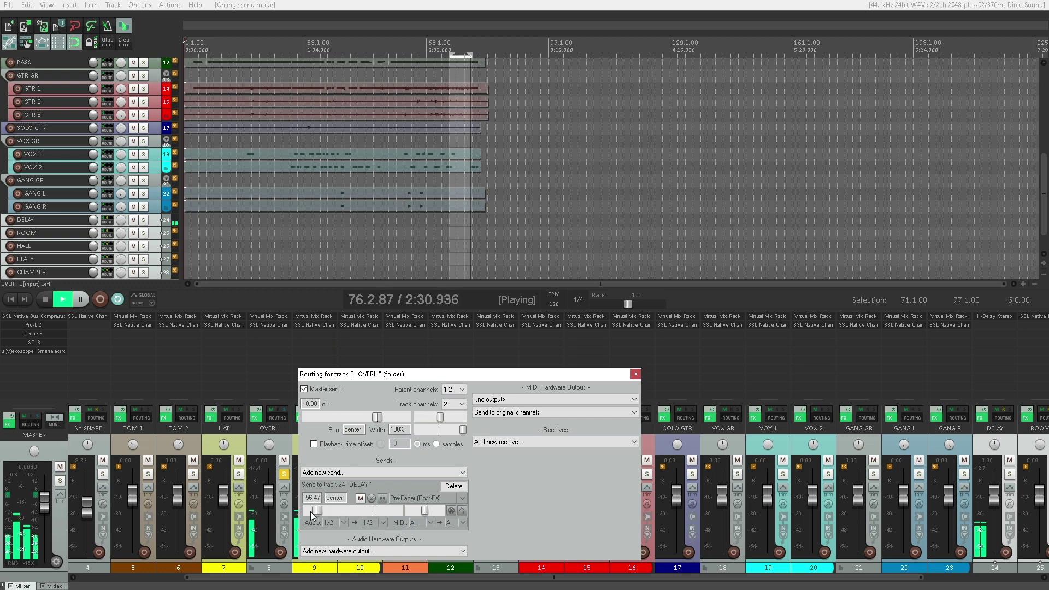
left_click_drag(313, 514, 323, 516)
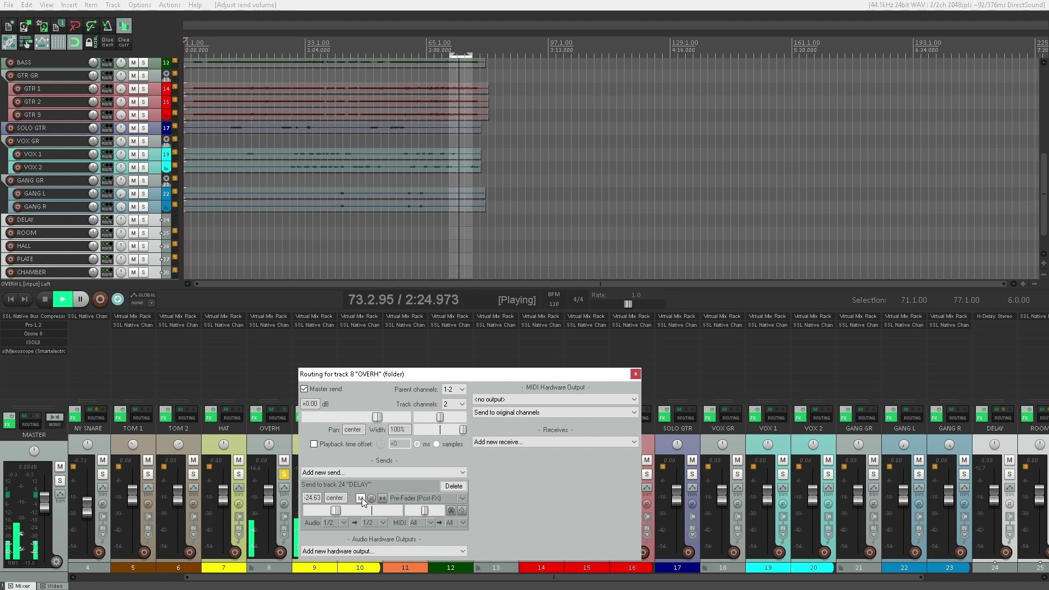
- Add a send from OVERH to ROOM, set it to Pre-Fader (Post-FX) at -13.33 dB, and mute the send
left_click(403, 471)
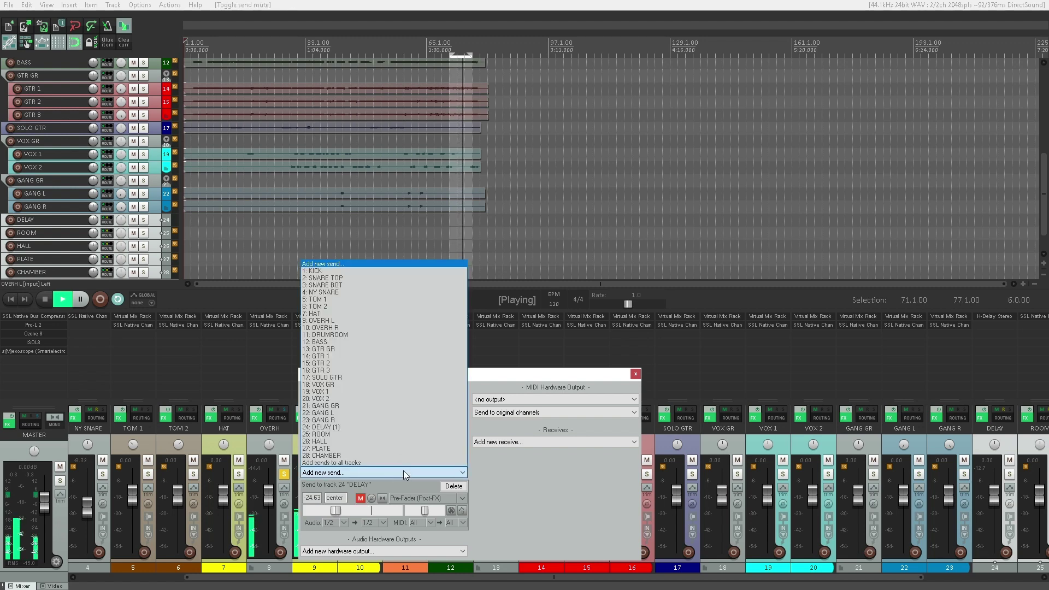
left_click(328, 435)
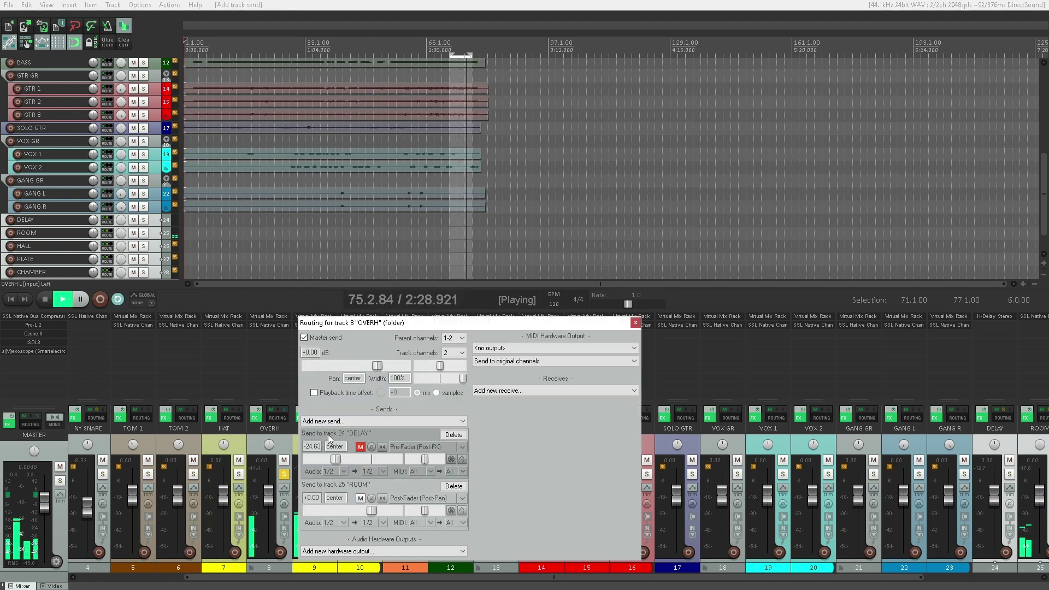
left_click(421, 498)
left_click(419, 522)
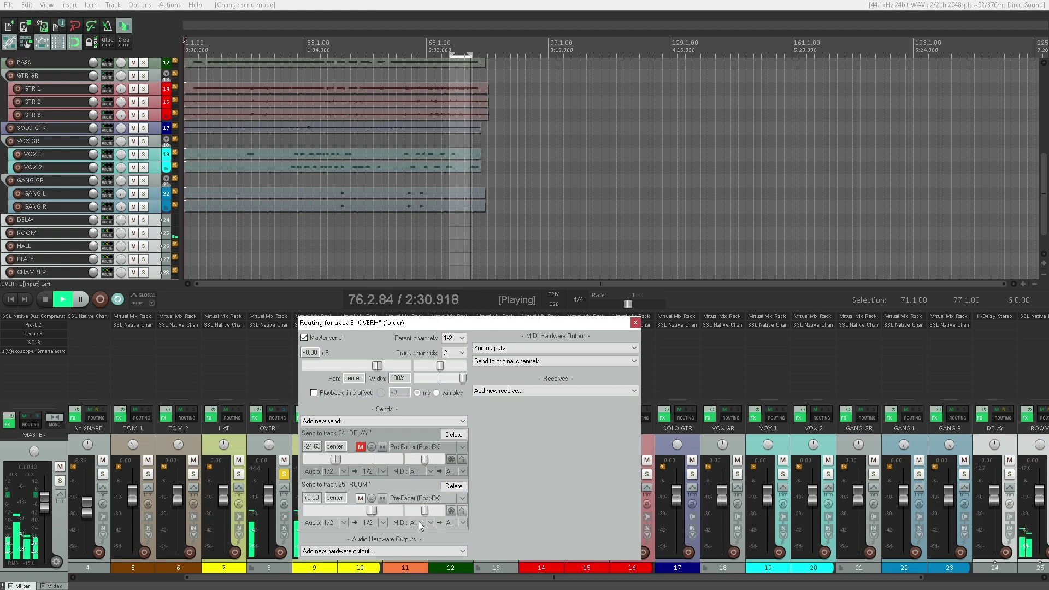
left_click_drag(372, 511, 349, 516)
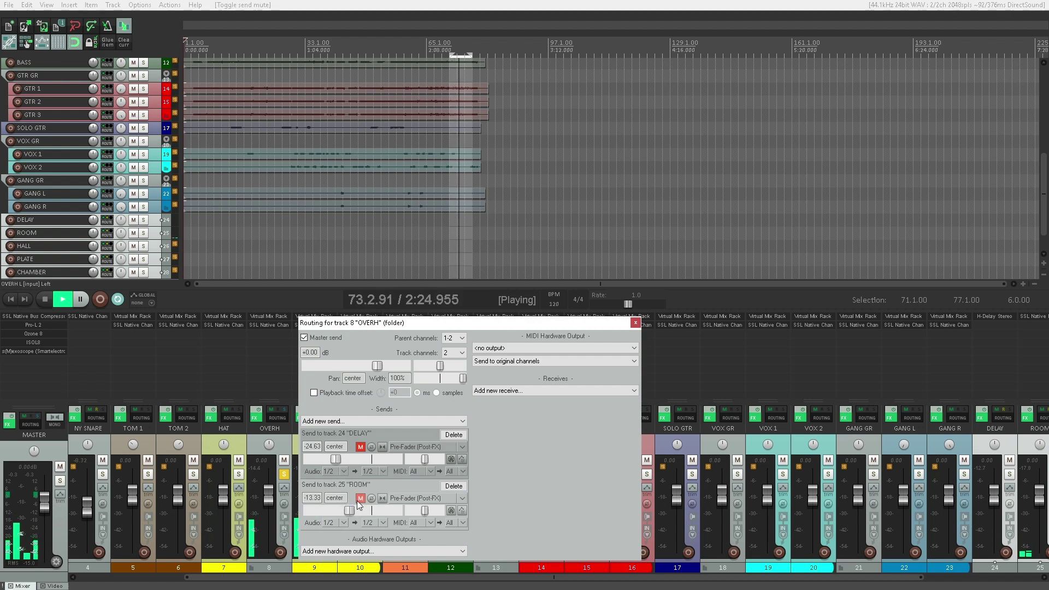
- Add a send from OVERH to HALL, set it to Pre-Fader (Post-FX) at -4.07 dB, and mute the send
left_click(361, 498)
left_click(385, 421)
left_click(324, 389)
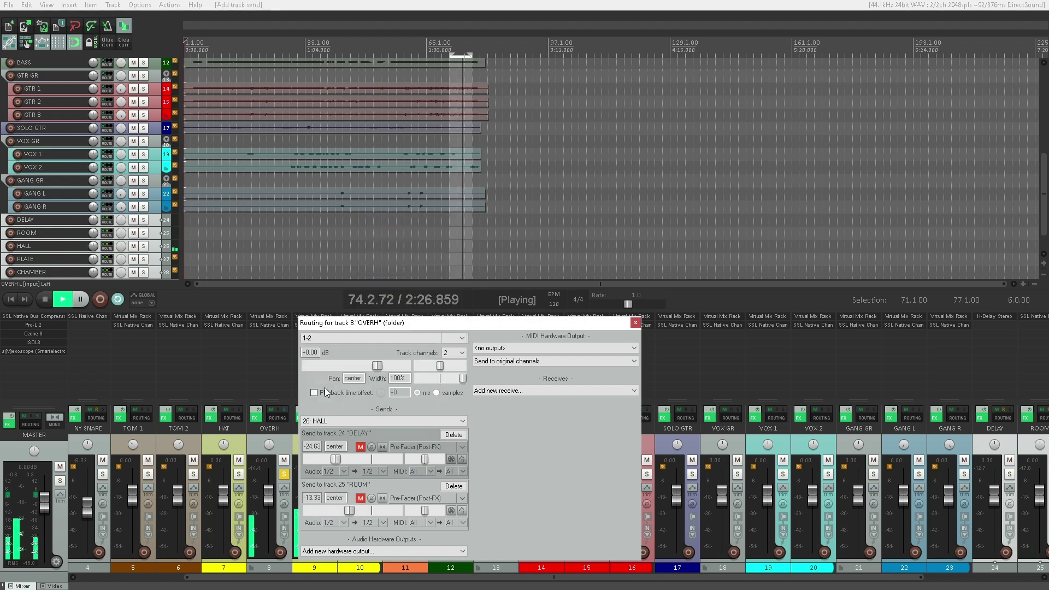
left_click(426, 498)
left_click(419, 522)
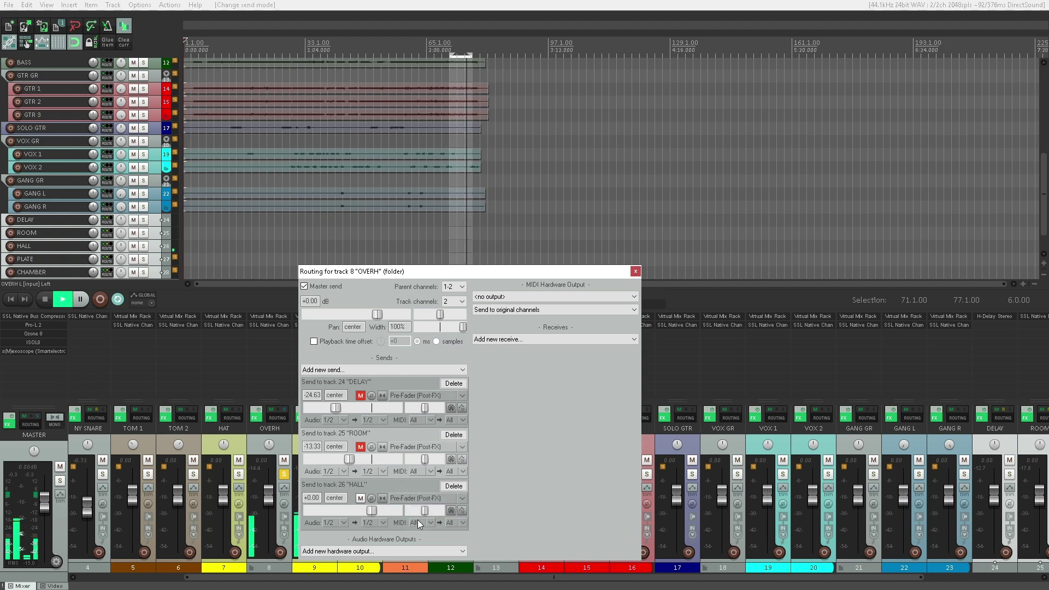
left_click_drag(282, 533, 365, 524)
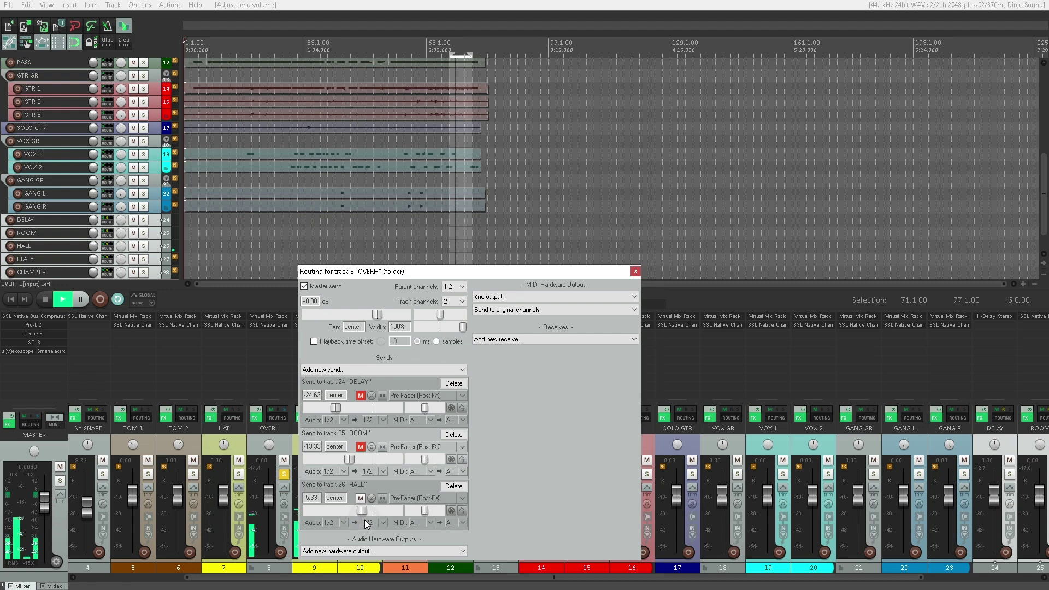
left_click(361, 498)
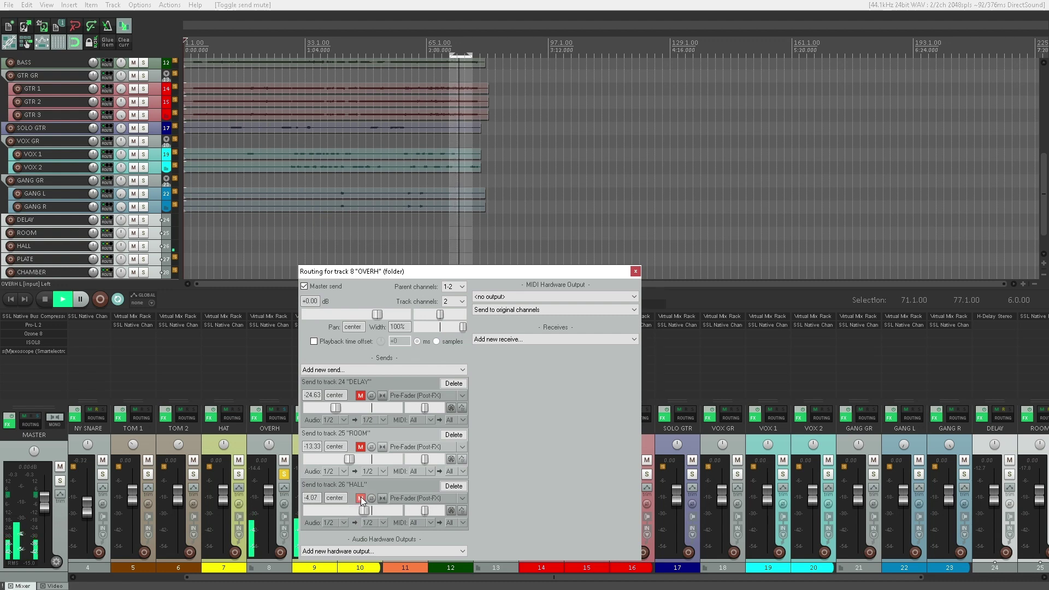
- Add a send from OVERH to PLATE, set it to Pre-Fader (Post-FX) at -11.82 dB, and mute the send
left_click(388, 369)
left_click(330, 569)
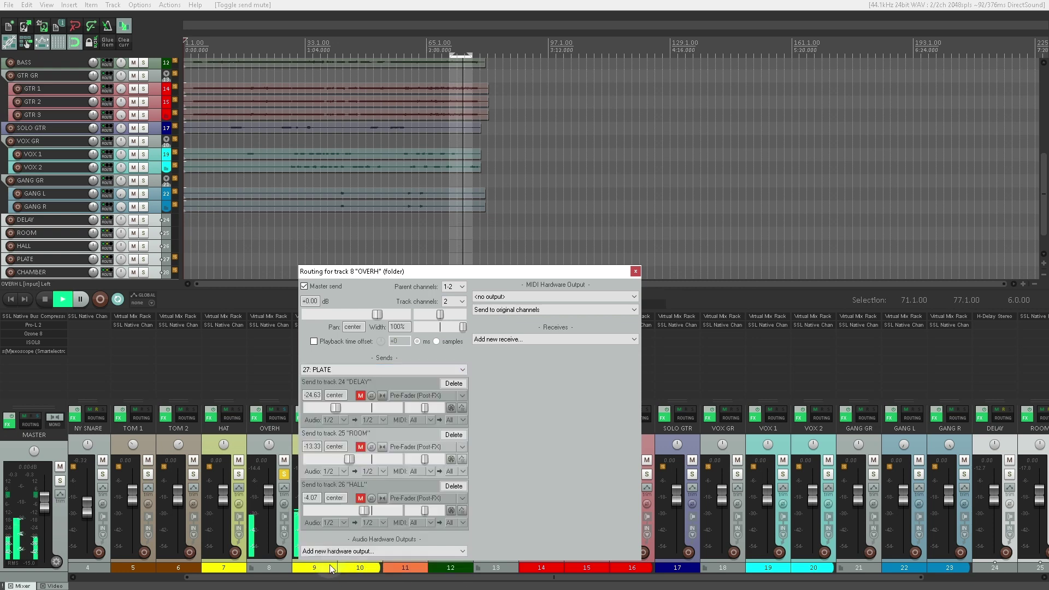
left_click(408, 499)
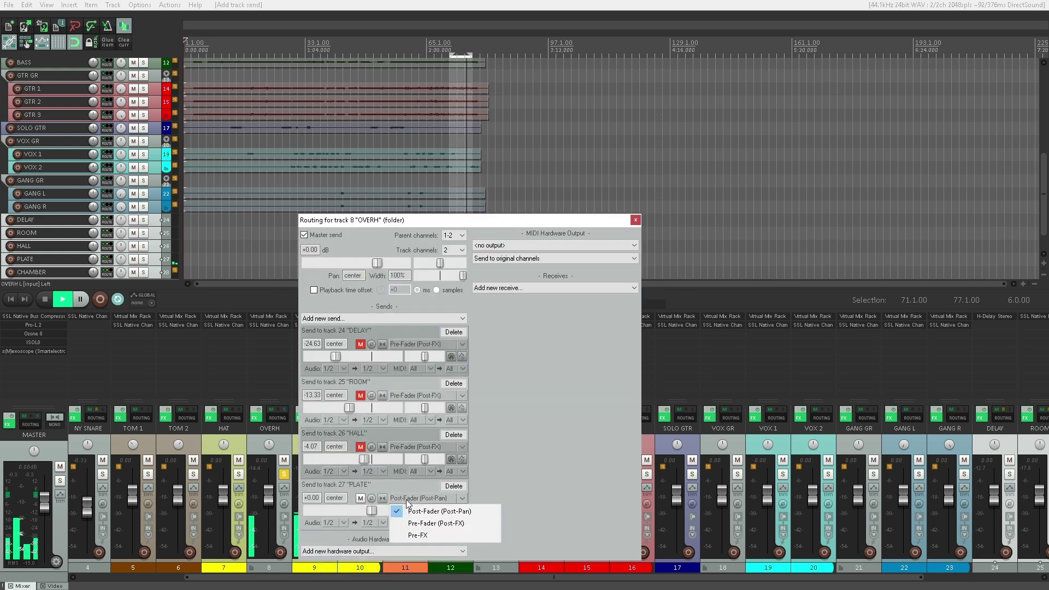
left_click(436, 524)
mouse_move(371, 511)
left_mouse_down()
mouse_move(321, 511)
mouse_move(355, 520)
left_mouse_up()
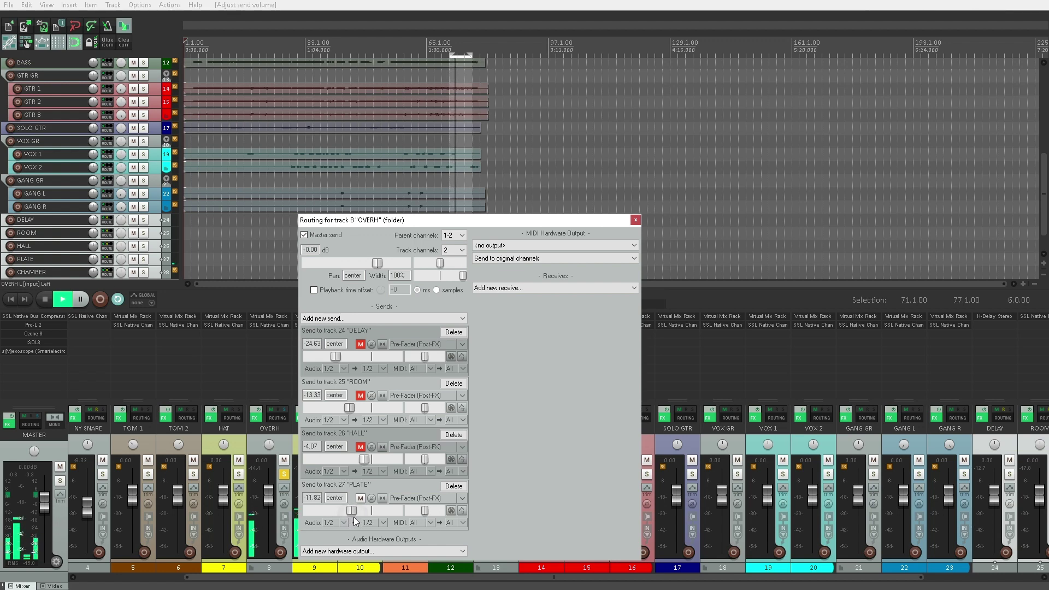
left_click(361, 499)
- Add a send from OVERH to CHAMBER and set it to Pre-Fader (Post-FX) at -6.30 dB, leaving the send unmuted
left_click(381, 319)
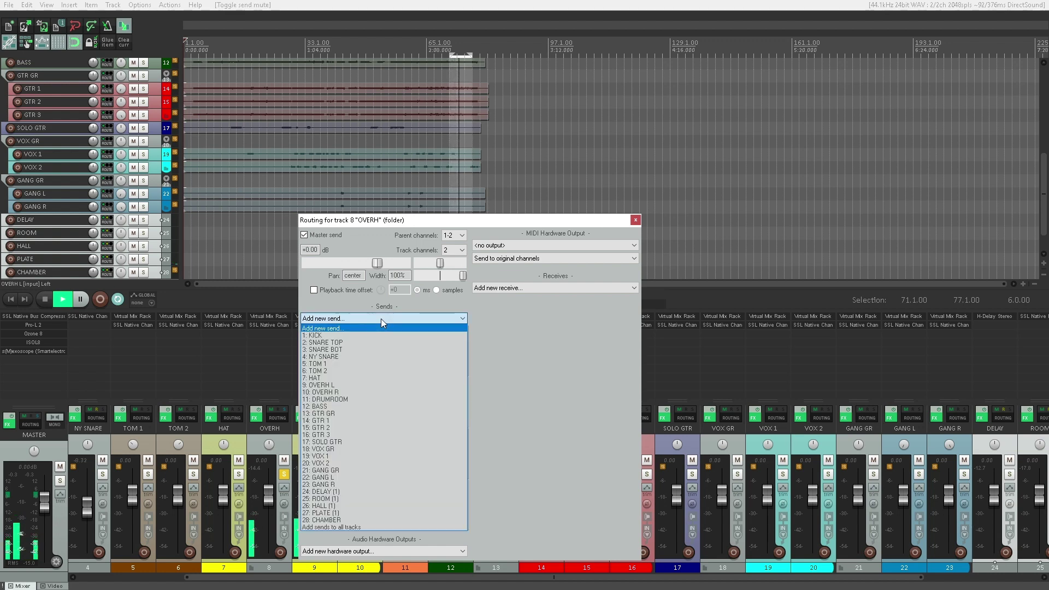
left_click(336, 517)
left_click(415, 499)
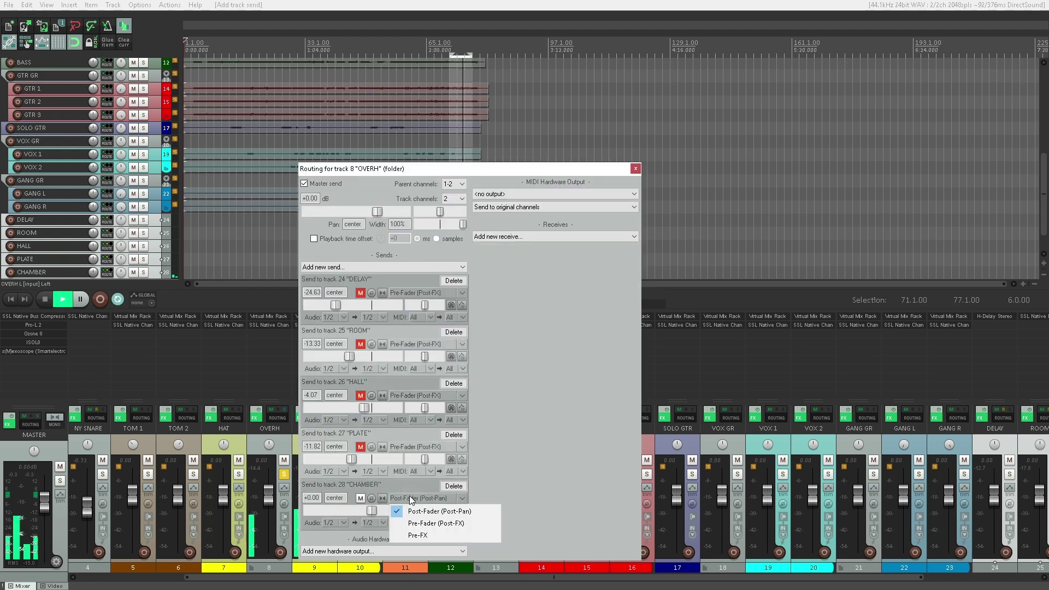
left_click(415, 520)
left_click_drag(372, 511, 278, 529)
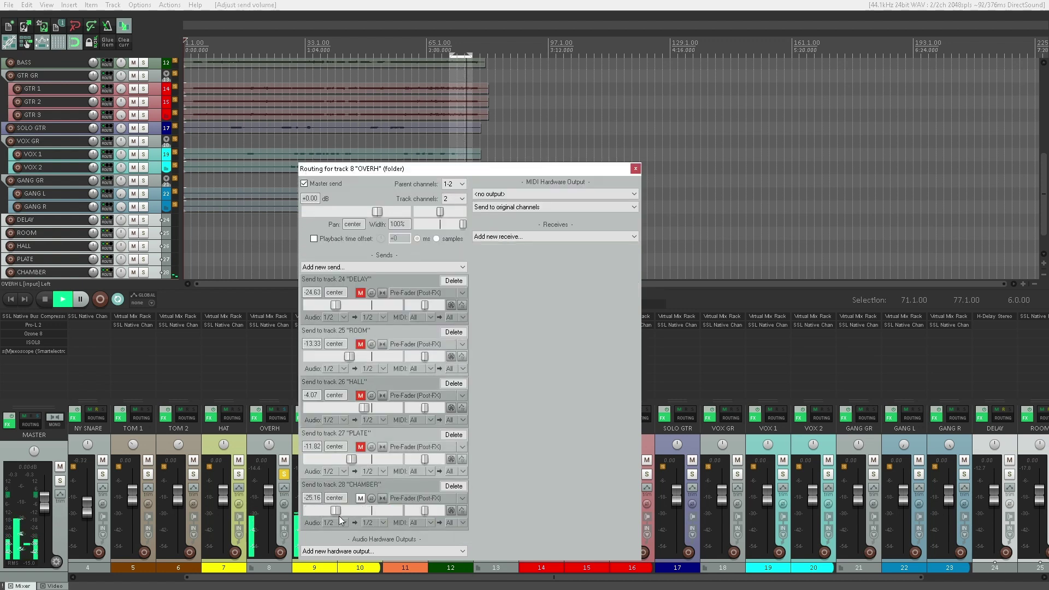
left_click_drag(349, 515, 361, 519)
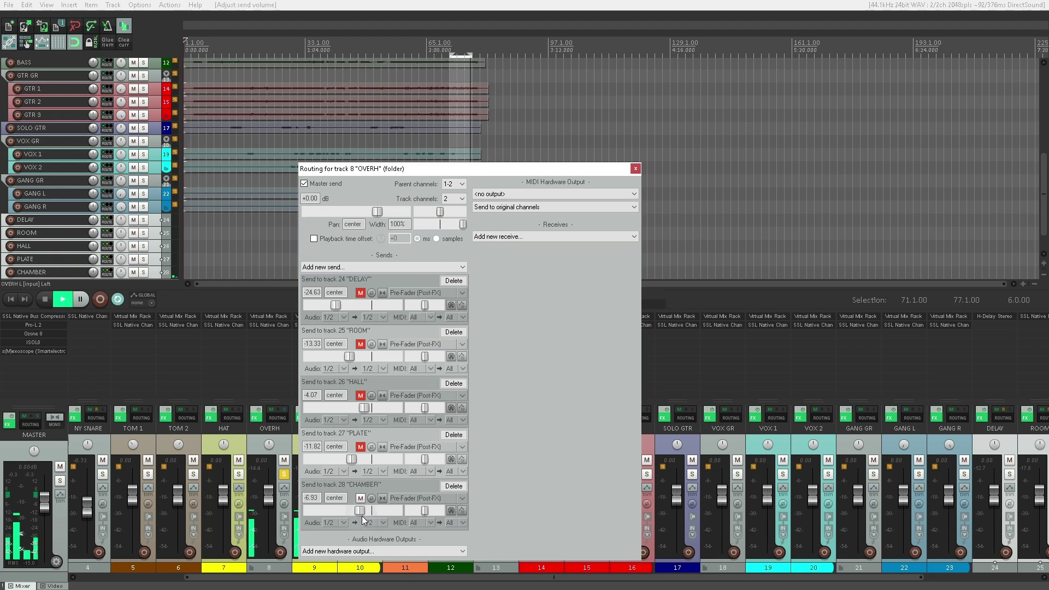
left_click(361, 499)
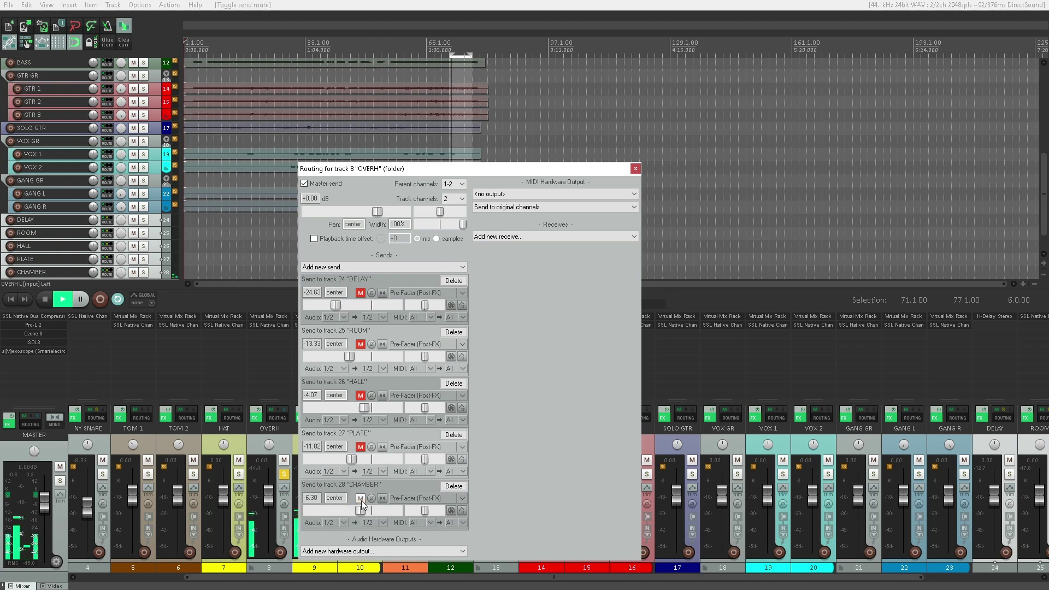
left_click(361, 498)
- Unmute OVERH's DELAY, ROOM, HALL and PLATE sends, close its routing, and unsolo OVERH L
left_click(360, 447)
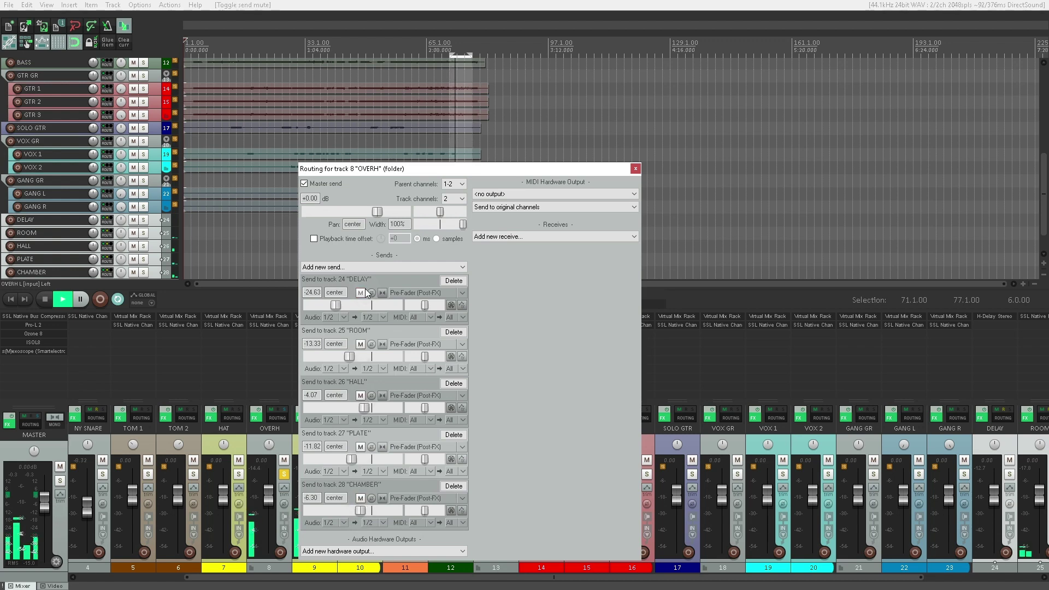
key("Escape")
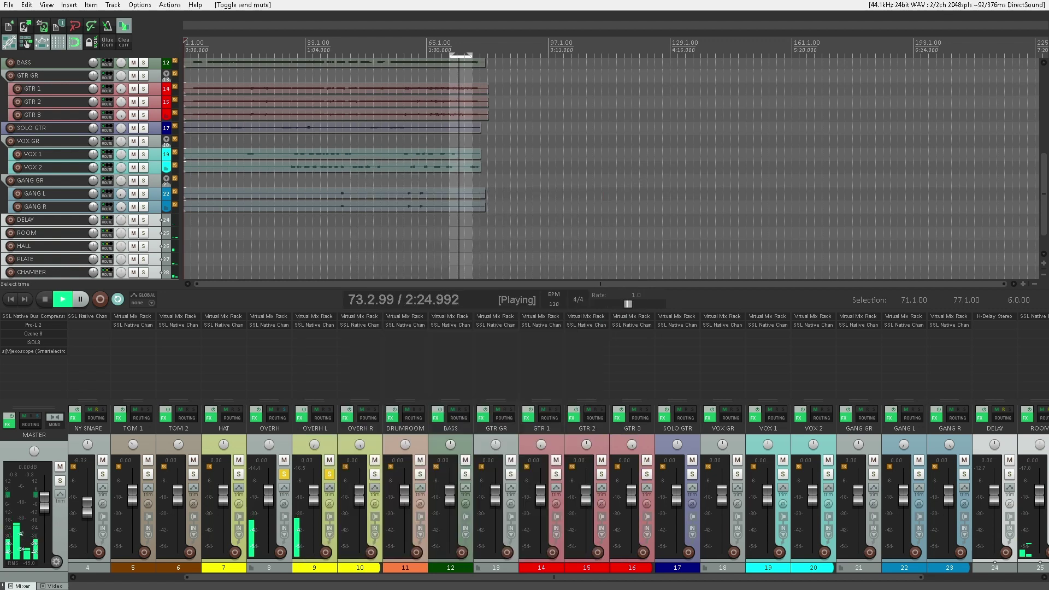
left_click(375, 475)
left_click(375, 475)
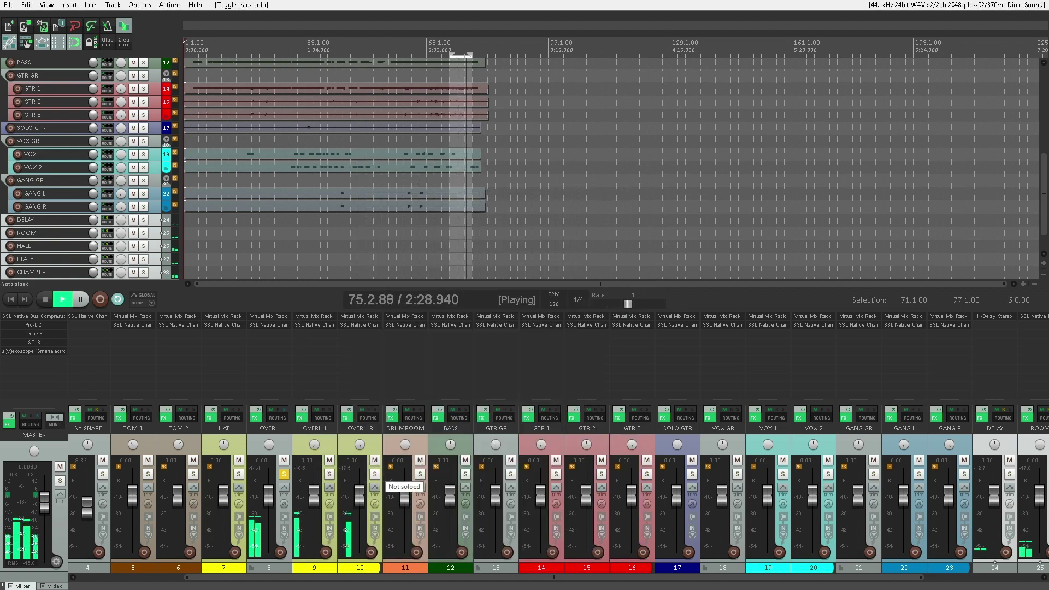
- Compare the soloed OVERH folder with the DELAY to CHAMBER tracks muted and unmuted, and unsolo all tracks
scroll(375, 475, "right", 3)
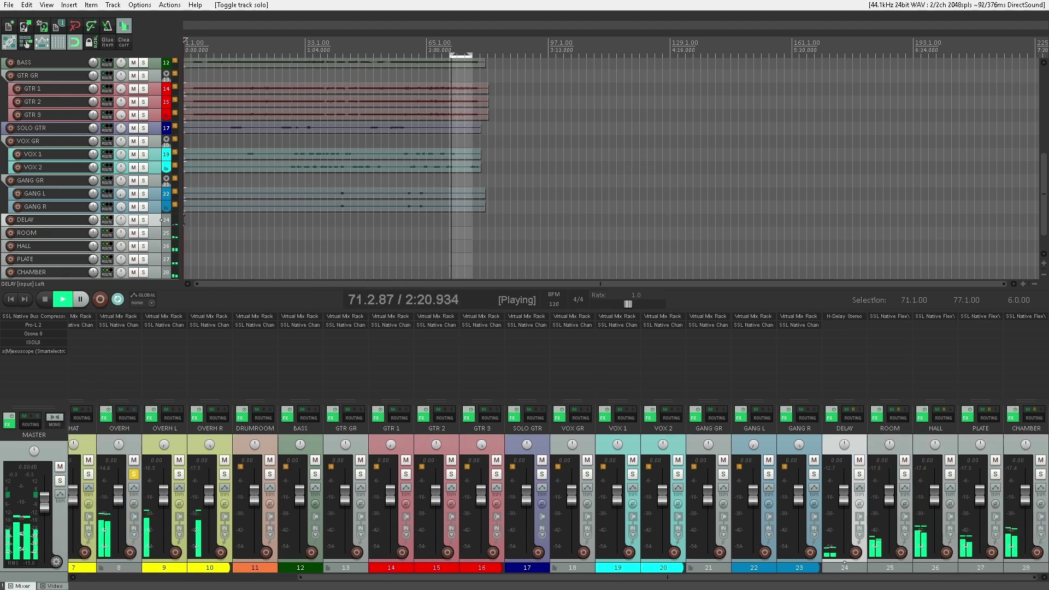
left_click(1040, 461)
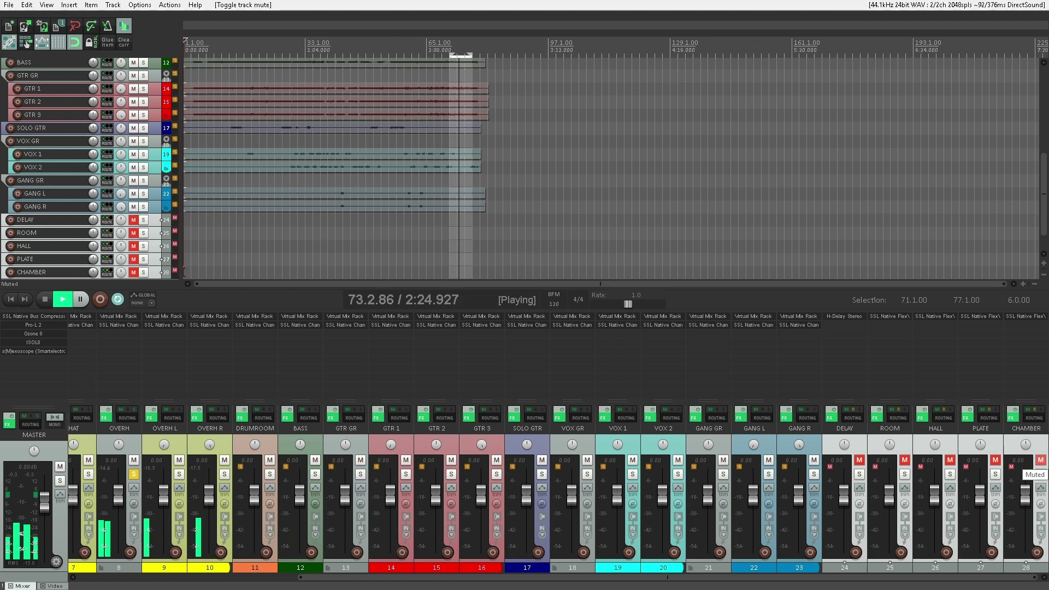
left_click(1040, 460)
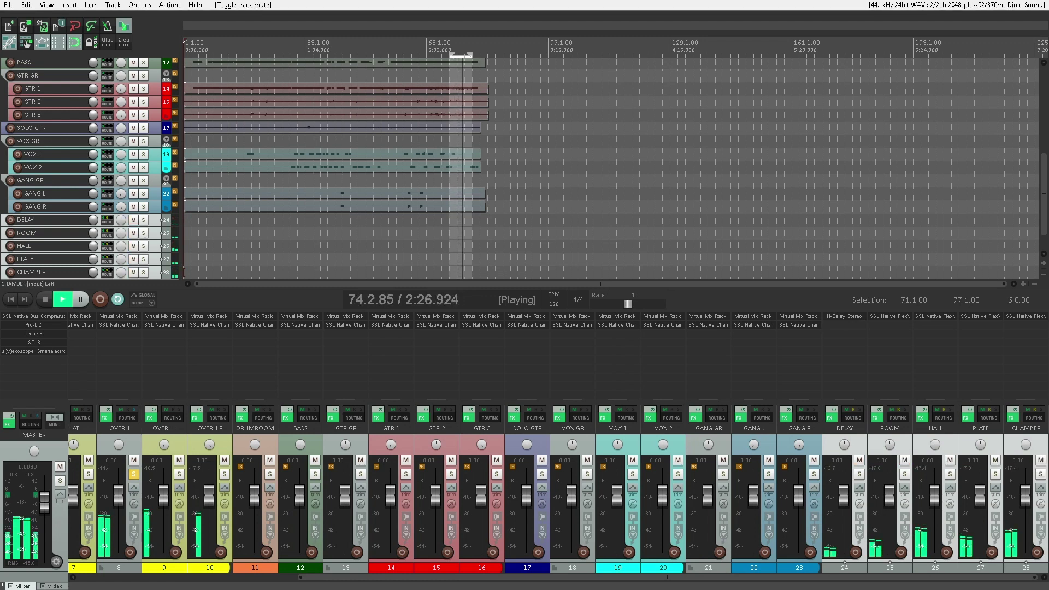
left_click(134, 475, "ctrl")
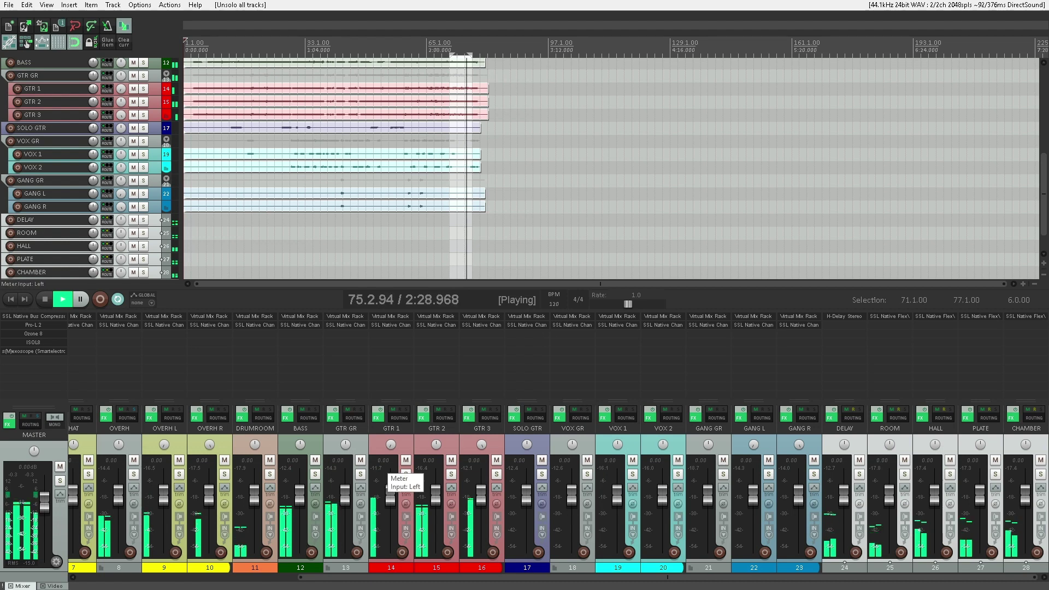
- Mute GTR GR and VOX GR to compare the remaining mix with the DELAY to CHAMBER tracks muted and unmuted, and unmute both groups
left_click(361, 460)
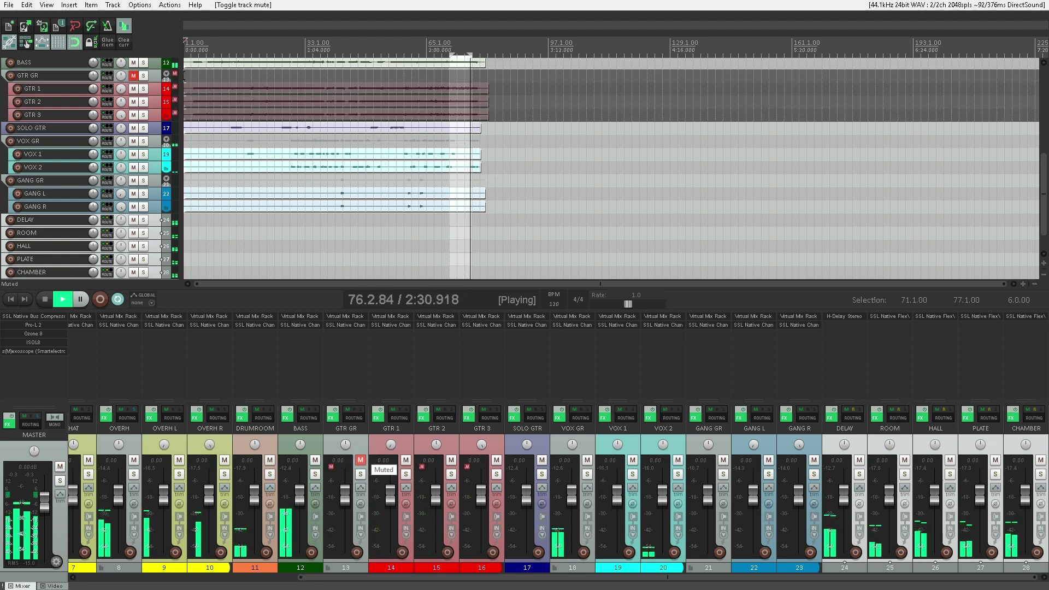
left_click(587, 460)
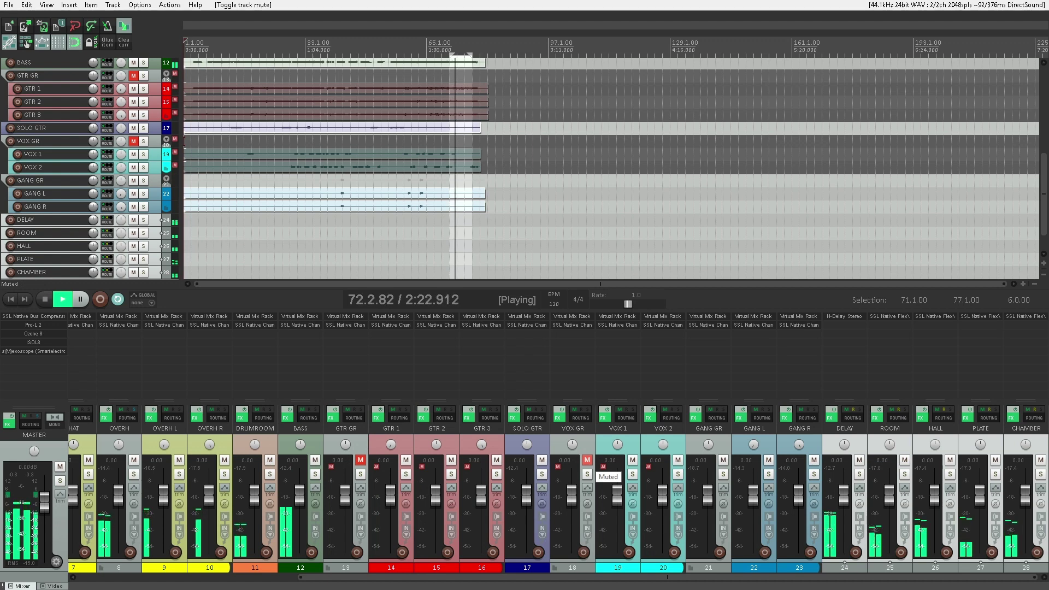
left_click(860, 461)
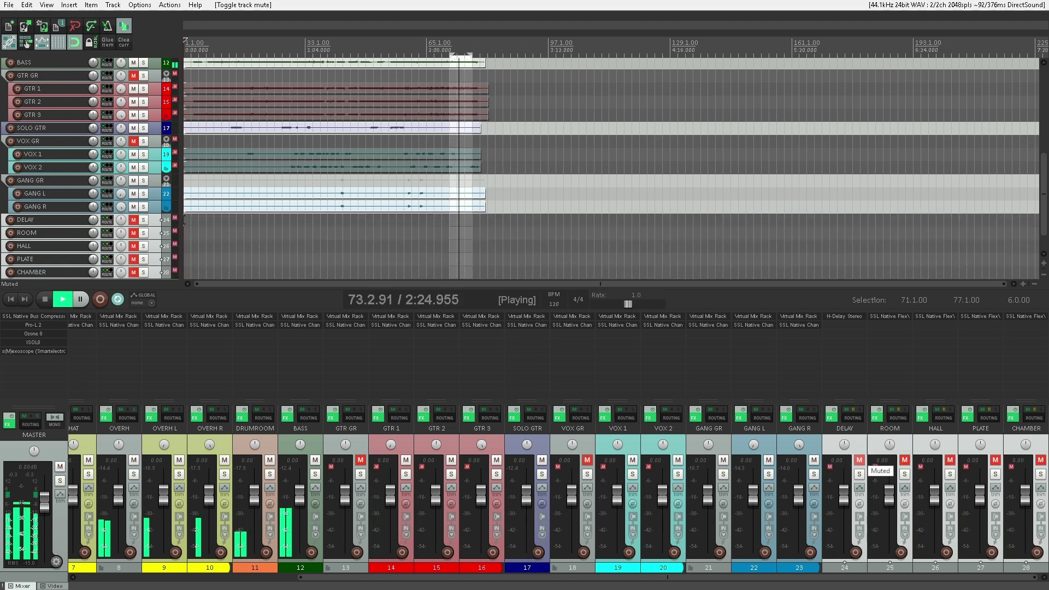
left_click(860, 460)
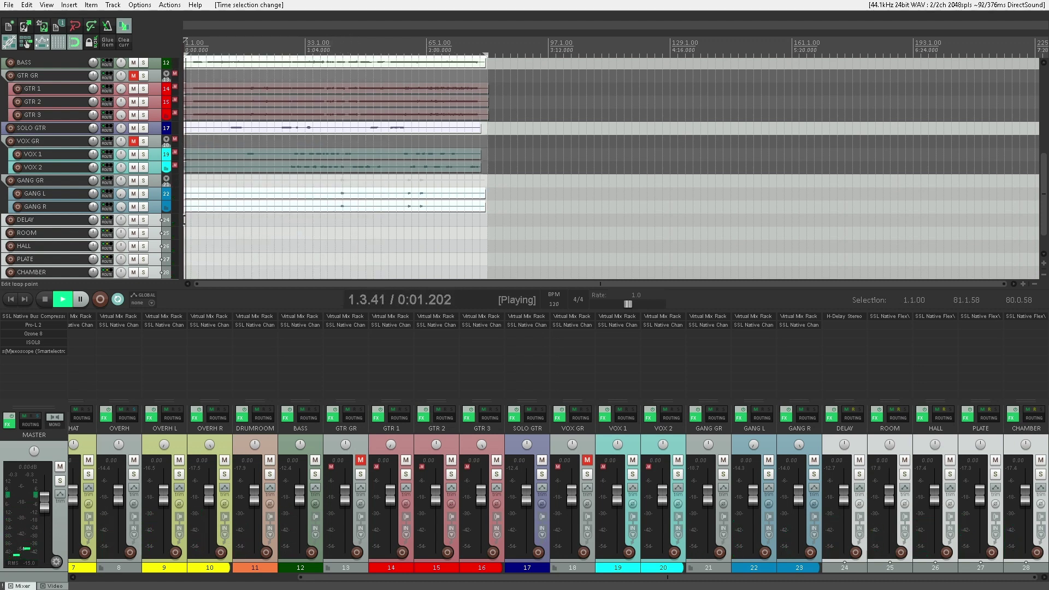
left_click(587, 460)
left_click(360, 461)
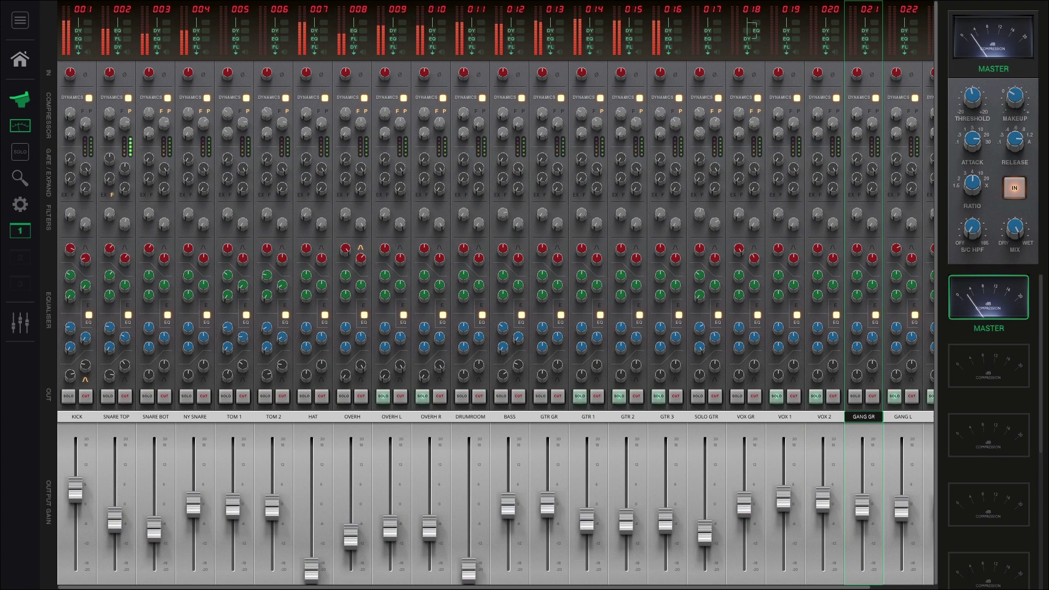
- In the SSL 360° mixer, adjust the high-frequency EQ gain on the KICK, TOM 2 and TOM 1 channels
left_click(64, 254)
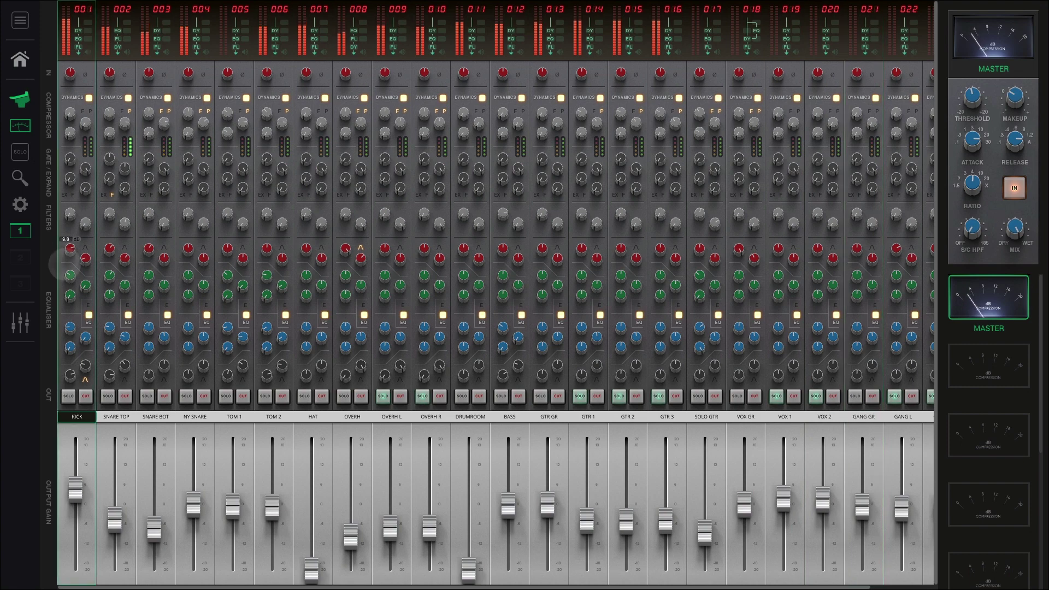
left_click_drag(63, 264, 61, 257)
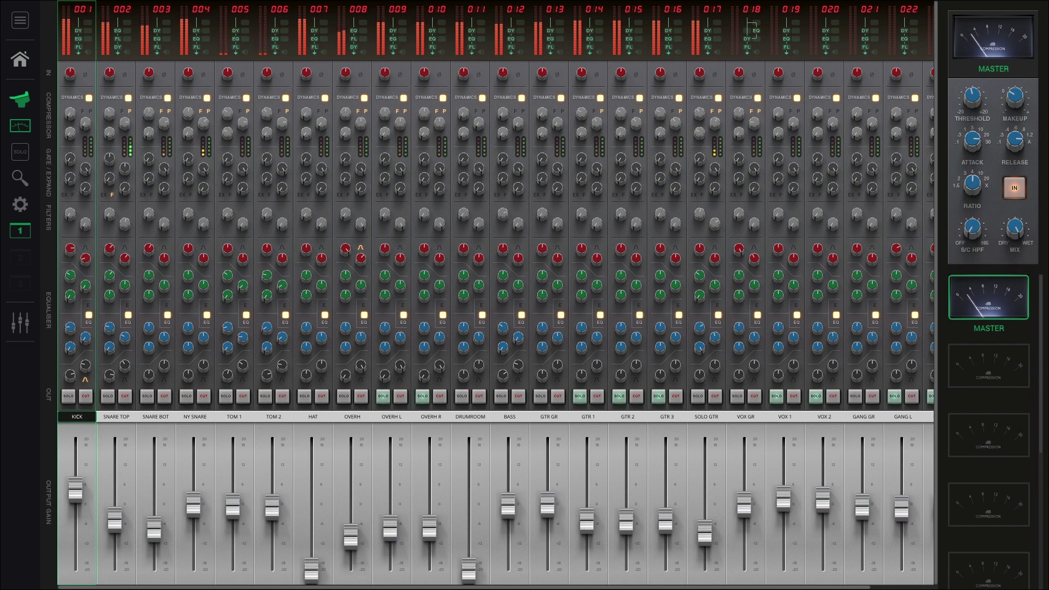
left_click_drag(63, 253, 62, 244)
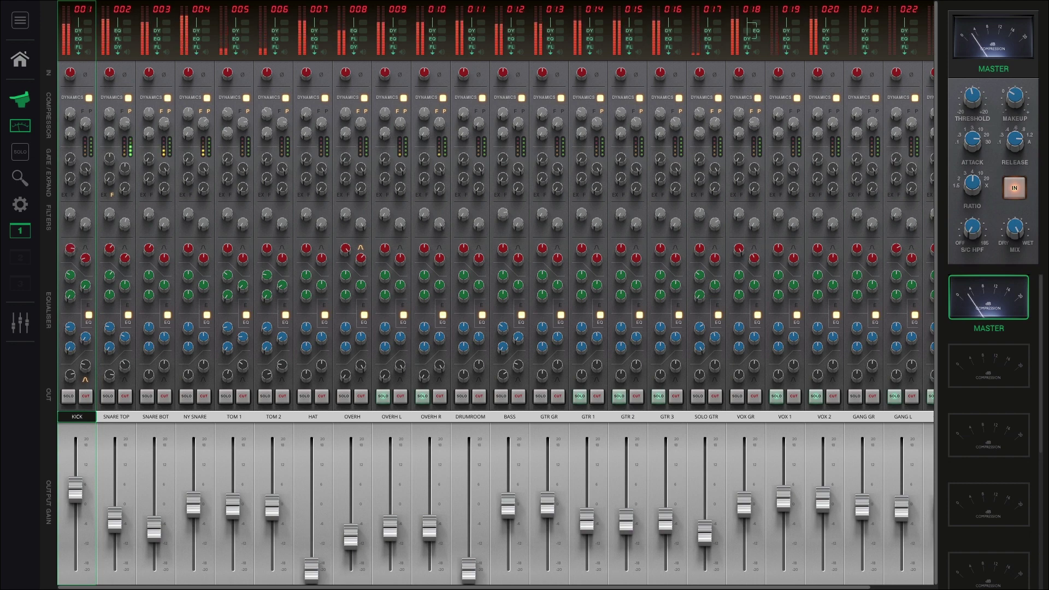
left_click_drag(267, 249, 228, 258)
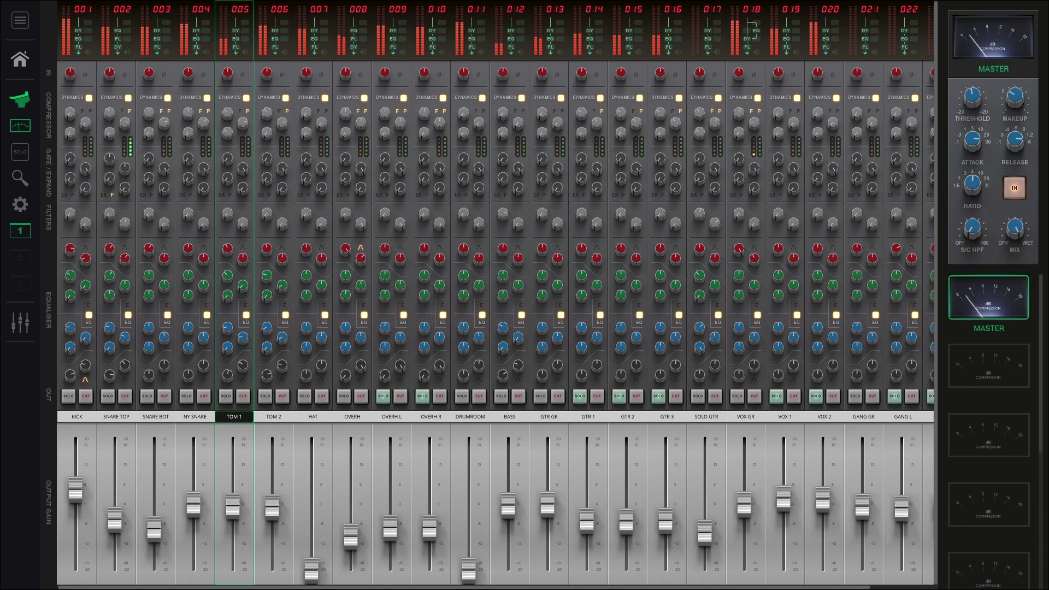
- Switch back to REAPER and set the time selection from bar 73 to bar 77
key("alt+Tab")
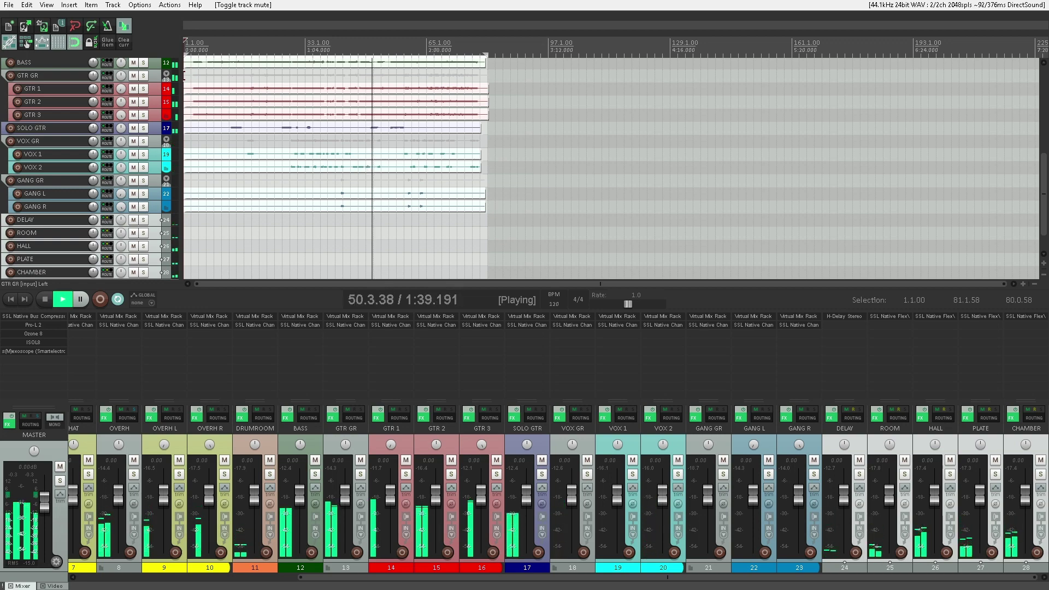
left_click(462, 41)
left_click_drag(463, 43, 472, 44)
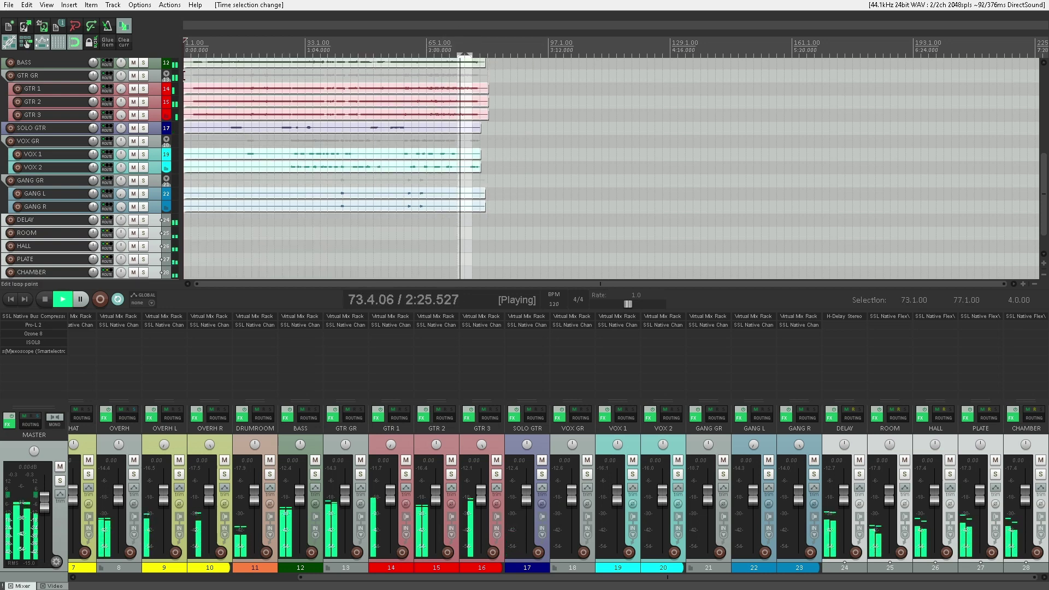
key("alt+Tab")
key("alt+Tab")
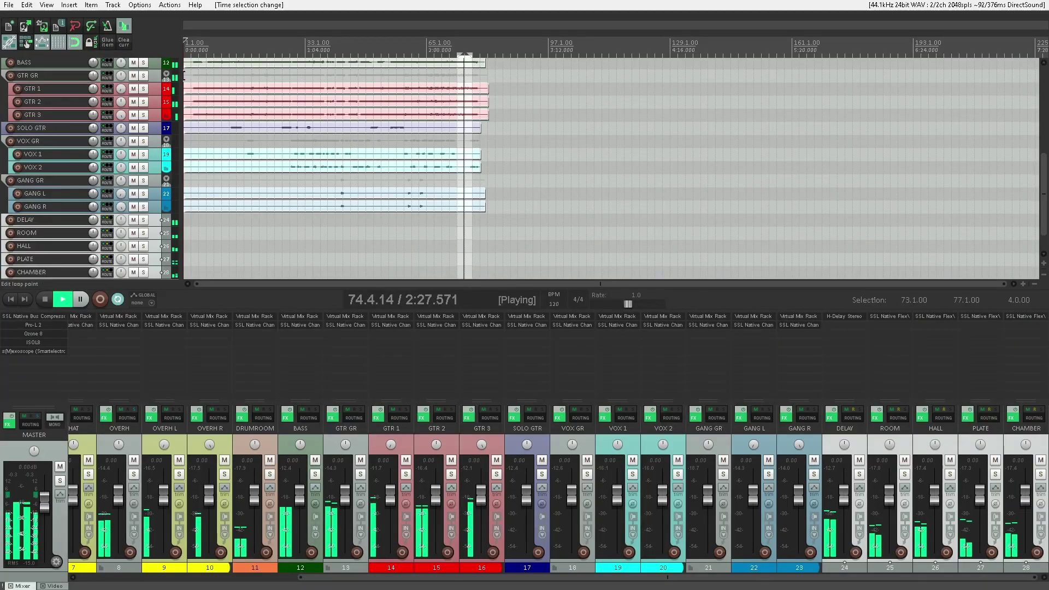
- Solo DRUMROOM and open its routing, and set its output gain to 0.2 dB in the SSL 360° mixer
left_click(270, 474)
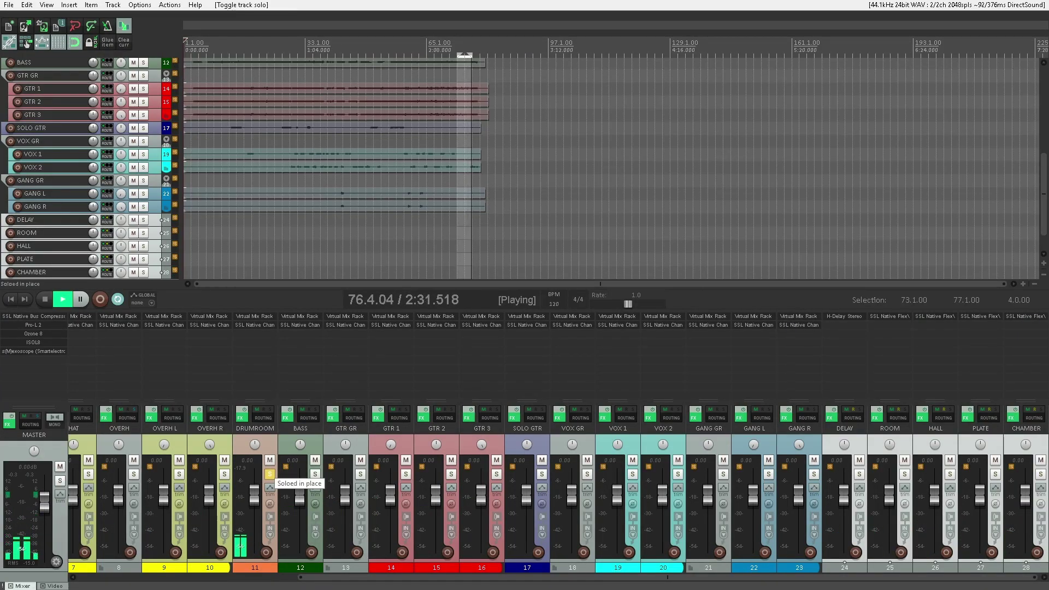
left_click(263, 419)
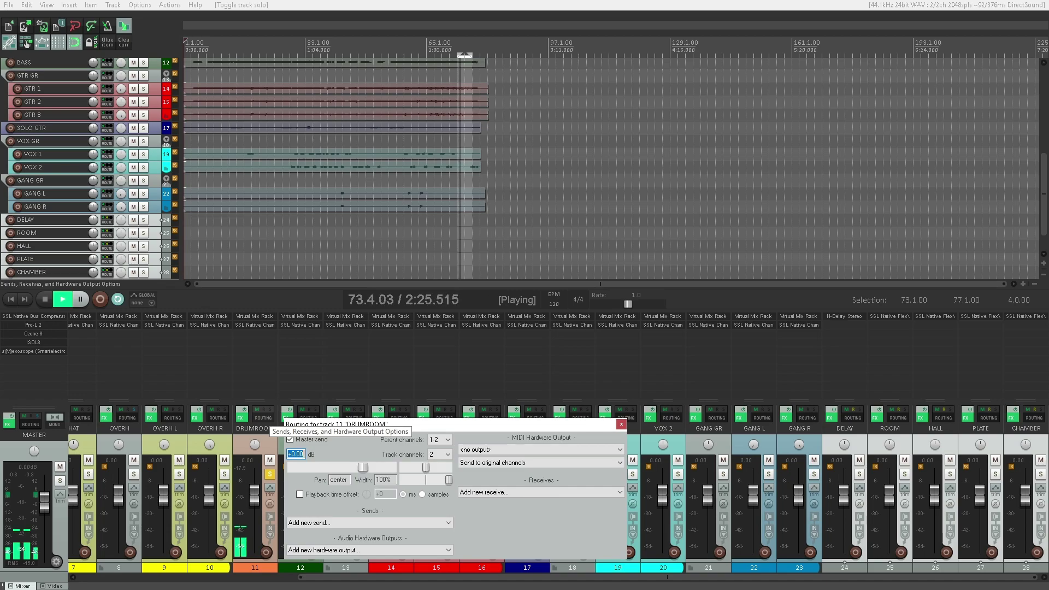
key("alt+Tab")
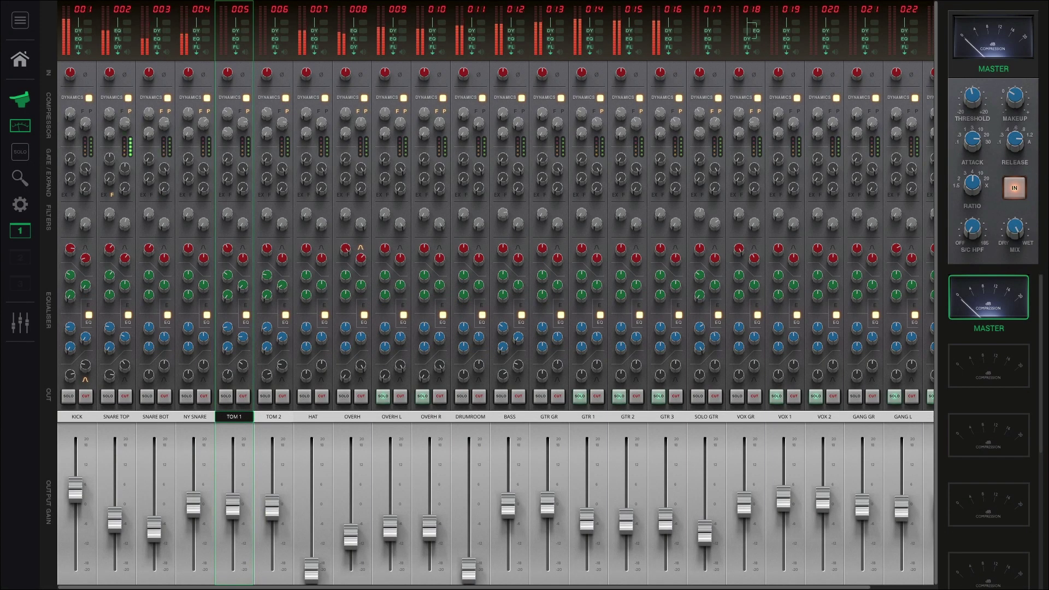
left_click_drag(469, 571, 469, 515)
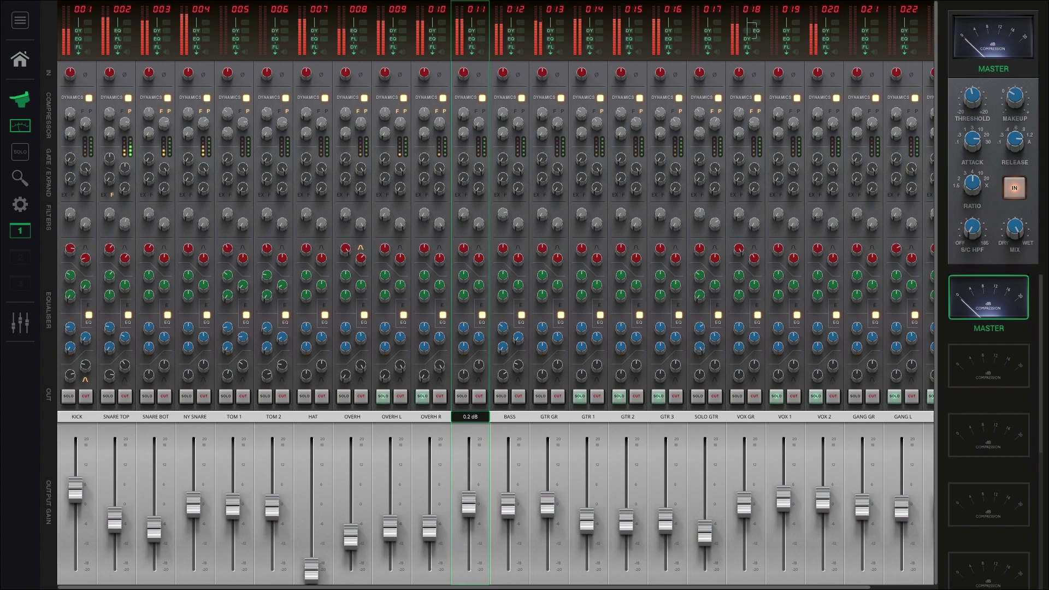
- Switch back to REAPER, add a Pre-Fader (Post-FX) send from DRUMROOM to DELAY at -12.96 dB and mute that send
key("alt+Tab")
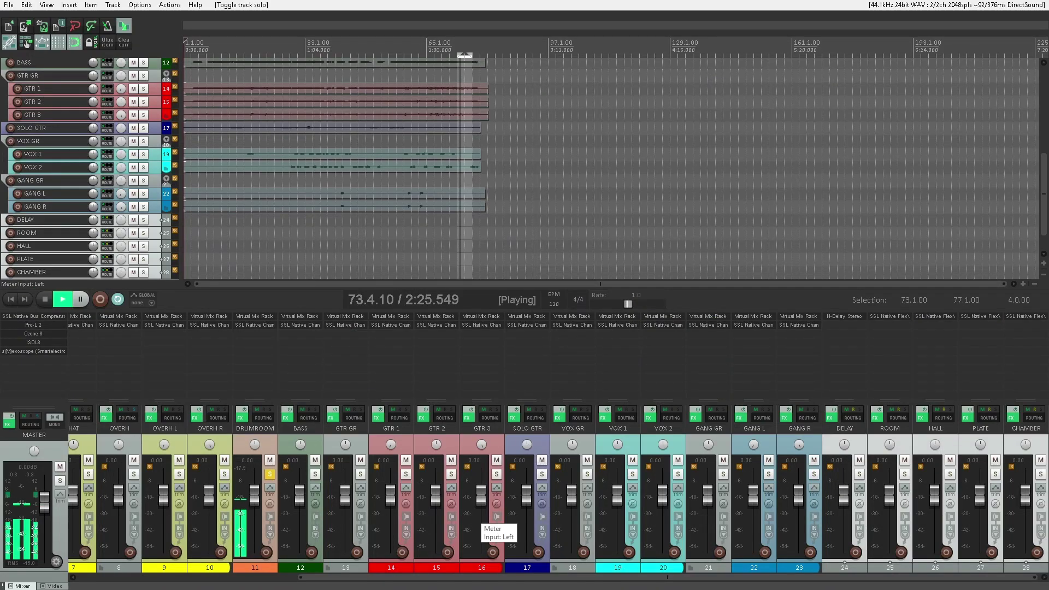
left_click(263, 418)
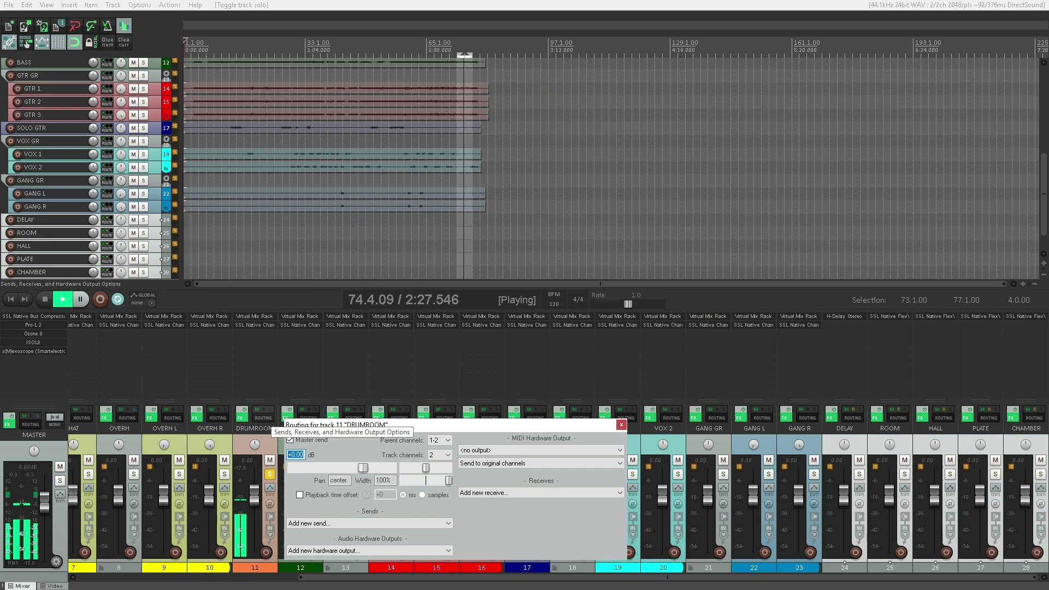
left_click(370, 523)
left_click(304, 478)
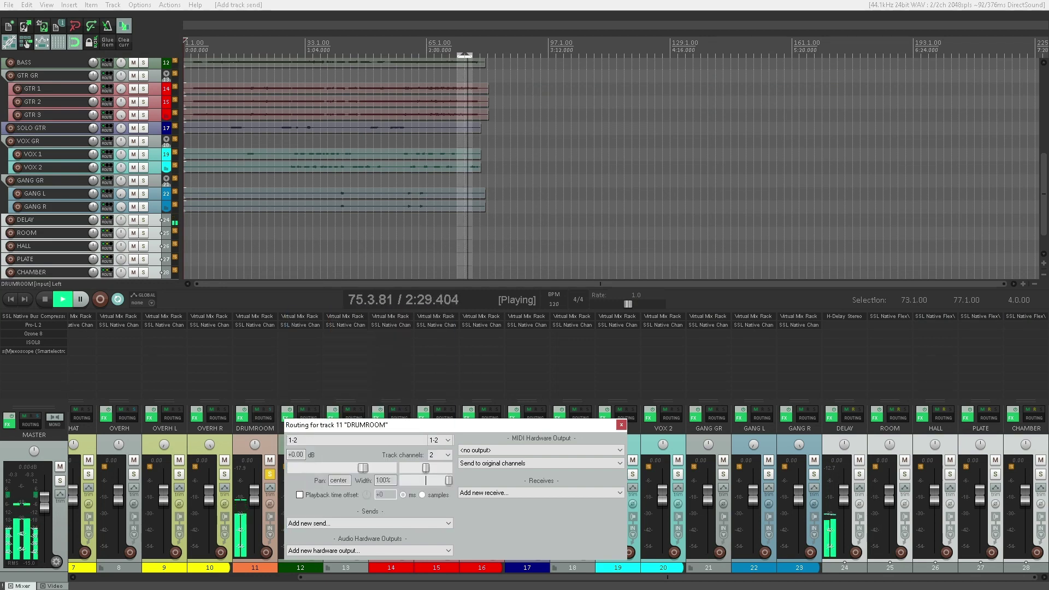
left_click(412, 498)
left_click(422, 523)
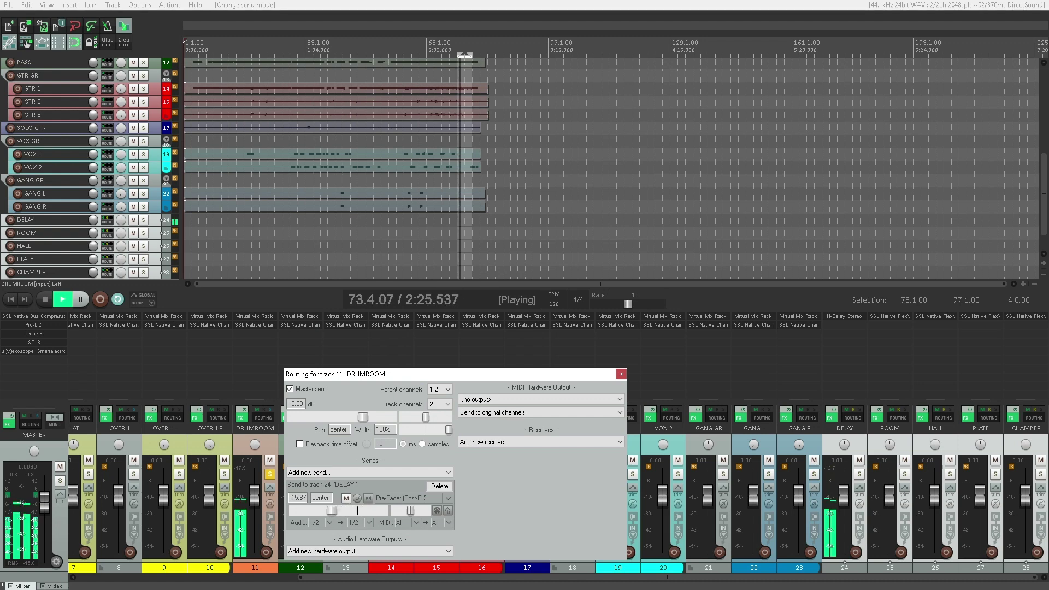
mouse_move(332, 511)
left_mouse_down()
mouse_move(300, 510)
mouse_move(319, 510)
left_mouse_up()
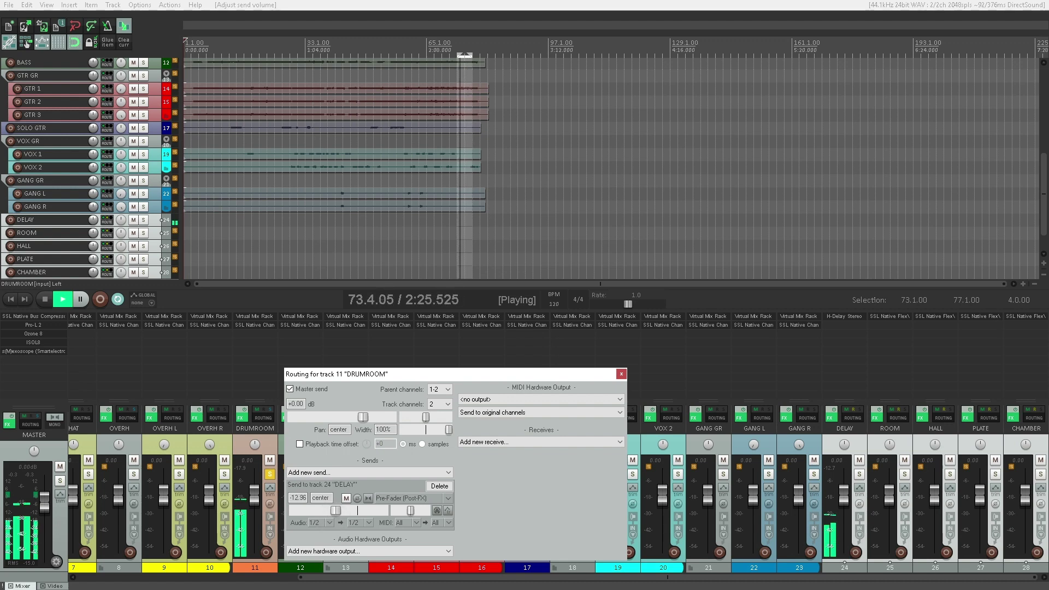
left_click(346, 498)
- Add a Pre-Fader (Post-FX) send from DRUMROOM to ROOM at -11.47 dB and mute that send
left_click(360, 472)
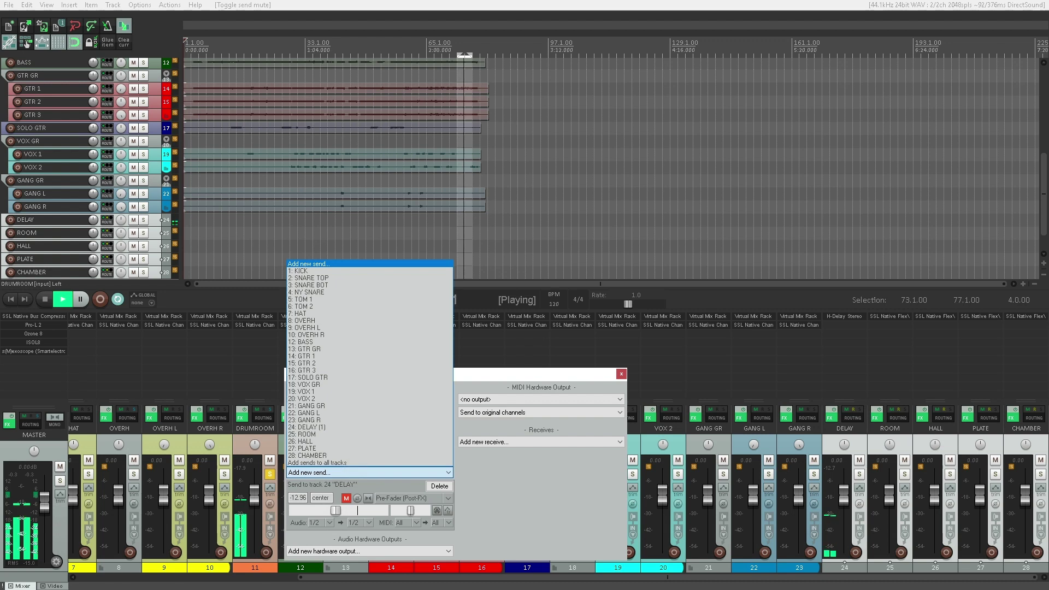
left_click(307, 434)
left_click(382, 499)
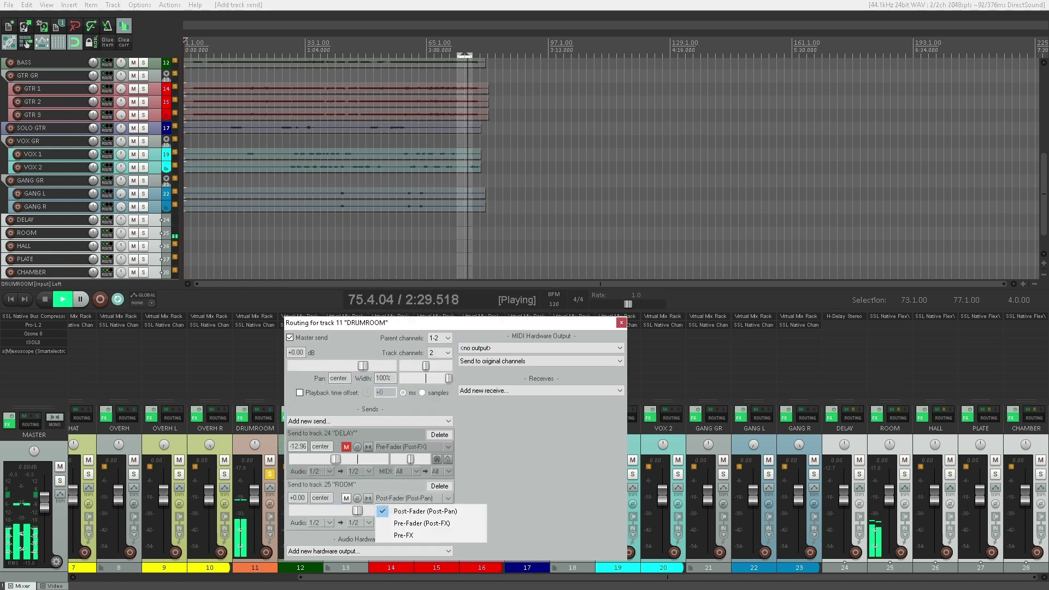
left_click(422, 524)
left_click_drag(357, 510, 310, 510)
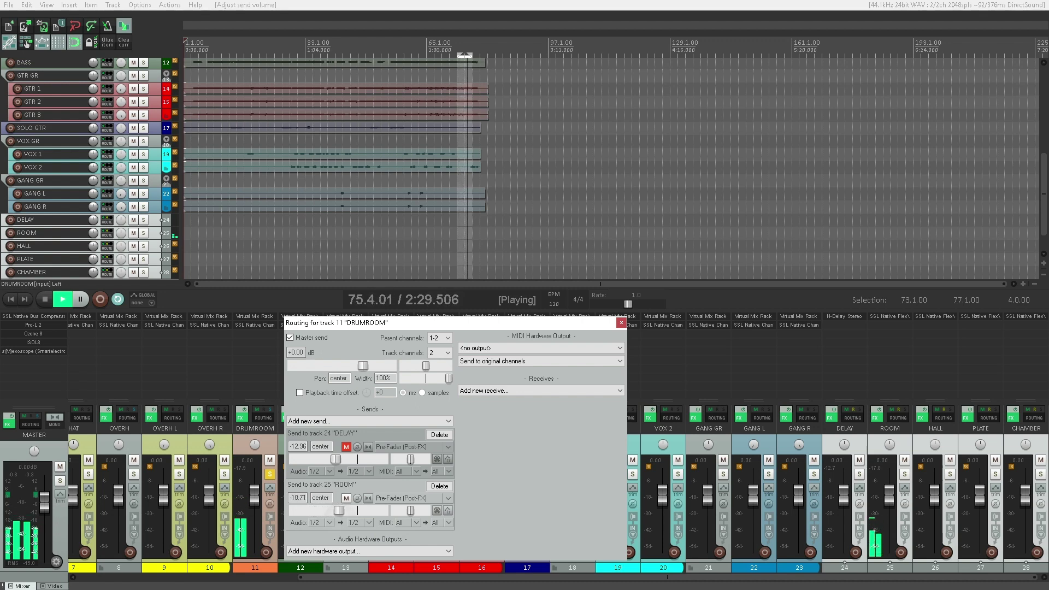
left_click_drag(339, 510, 338, 510)
- Add a Pre-Fader (Post-FX) send from DRUMROOM to HALL at -10.37 dB and mute that send
left_click(370, 421)
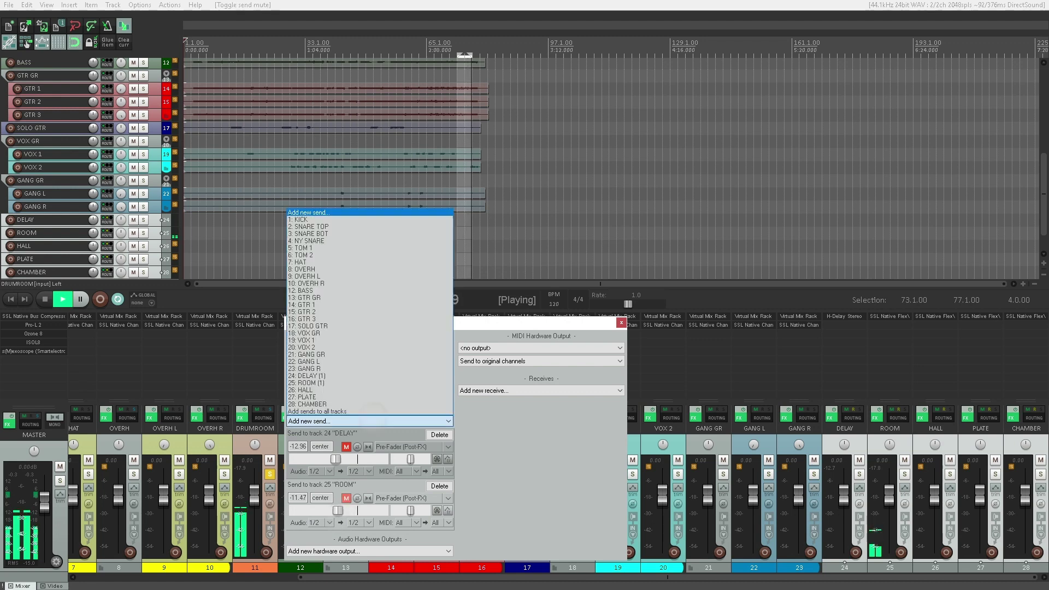
left_click(305, 389)
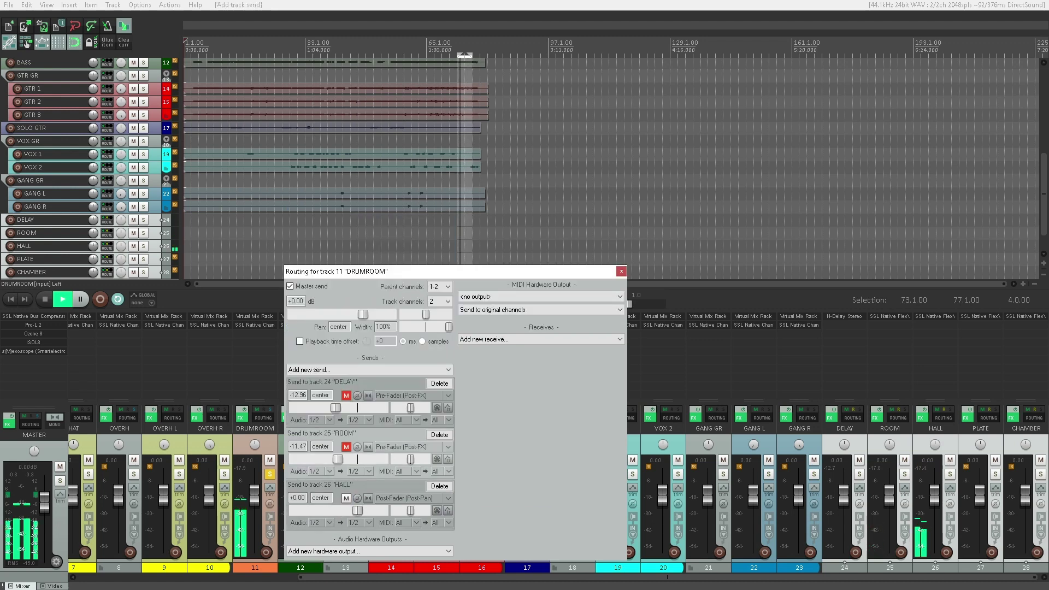
left_click(410, 498)
left_click(405, 523)
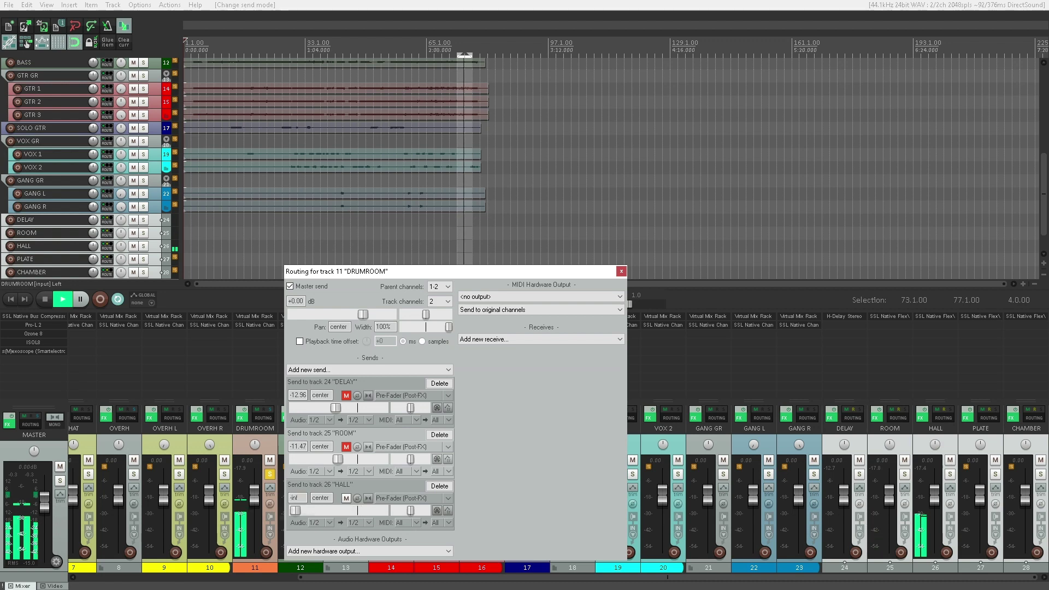
left_click_drag(295, 511, 326, 511)
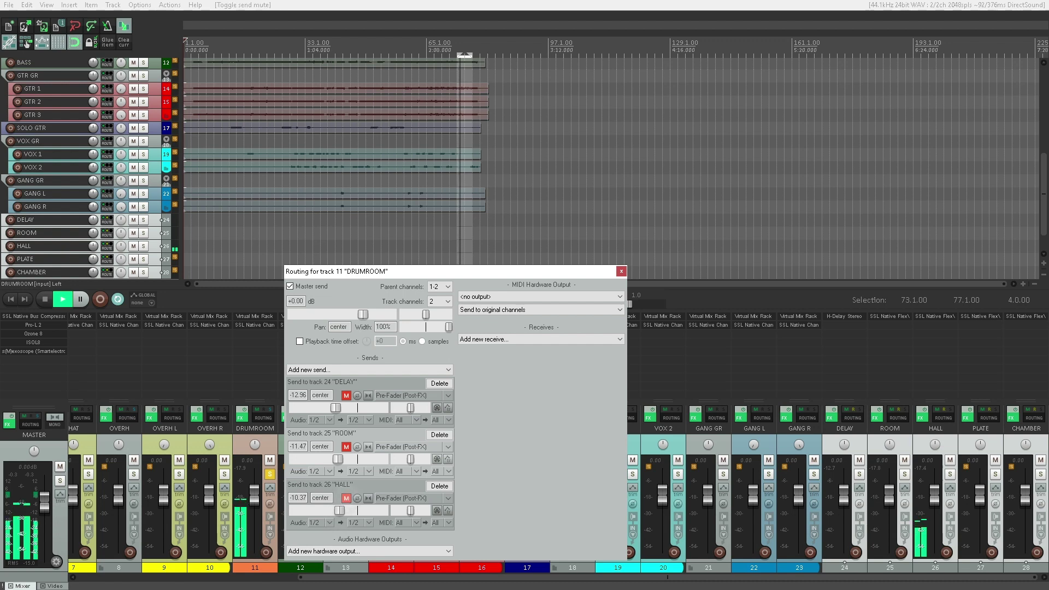
- Add a Pre-Fader (Post-FX) send from DRUMROOM to PLATE at -9.64 dB and mute that send
left_click(370, 370)
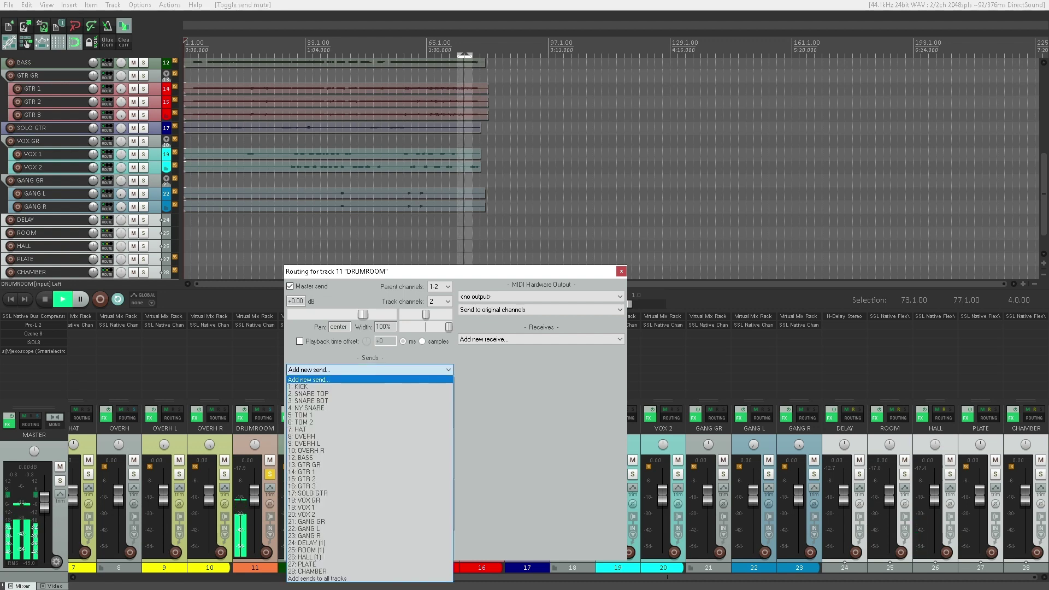
left_click(307, 564)
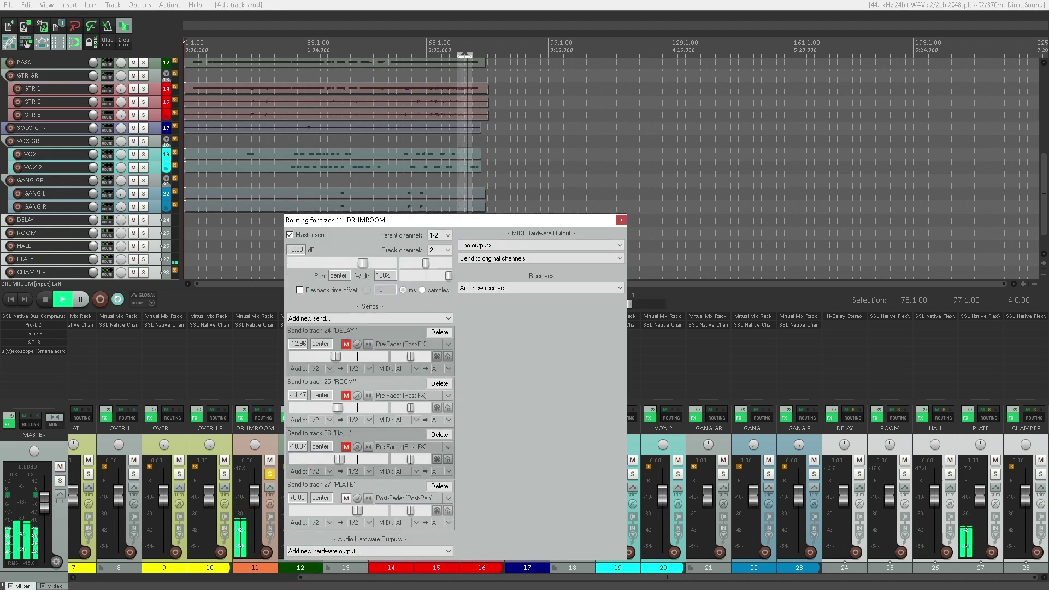
left_click(410, 498)
left_click(405, 524)
left_click_drag(295, 511, 322, 511)
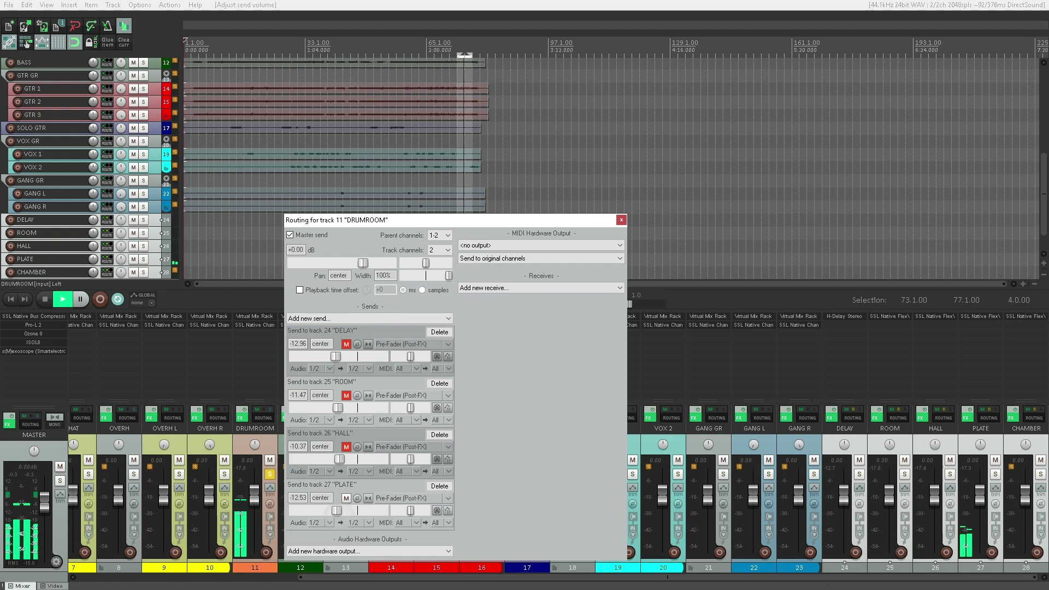
left_click_drag(339, 510, 341, 511)
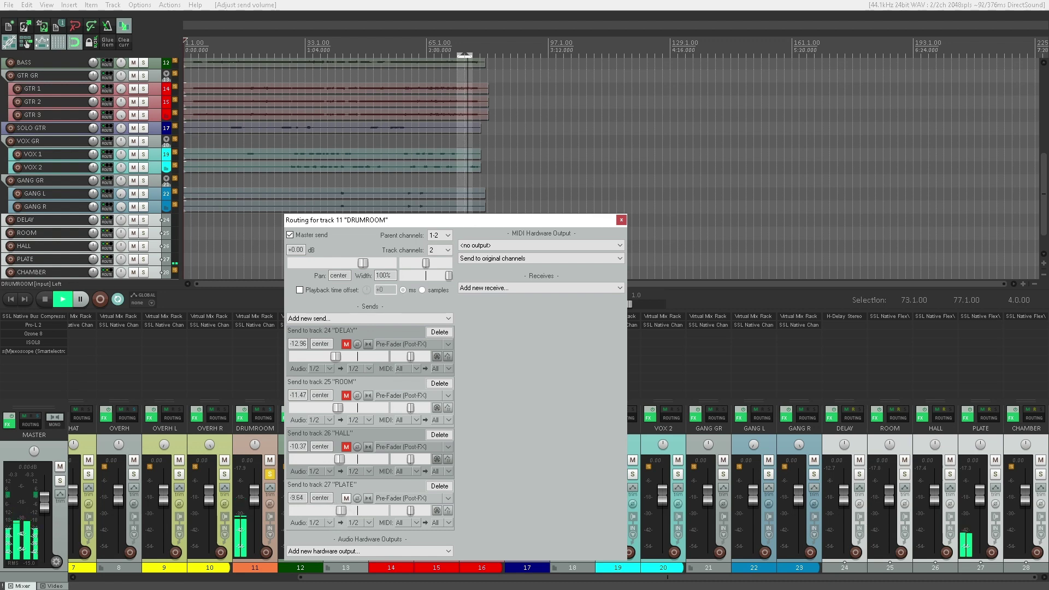
left_click(346, 499)
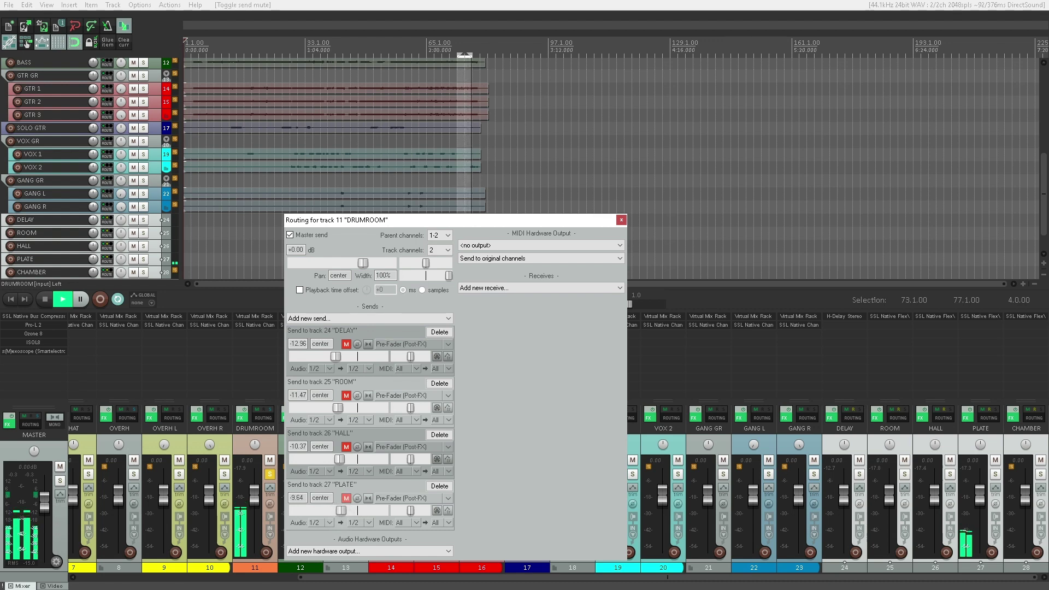
- Add a Pre-Fader (Post-FX) send from DRUMROOM to CHAMBER at -11.06 dB, and unmute the other DRUMROOM sends
left_click(370, 318)
left_click(307, 520)
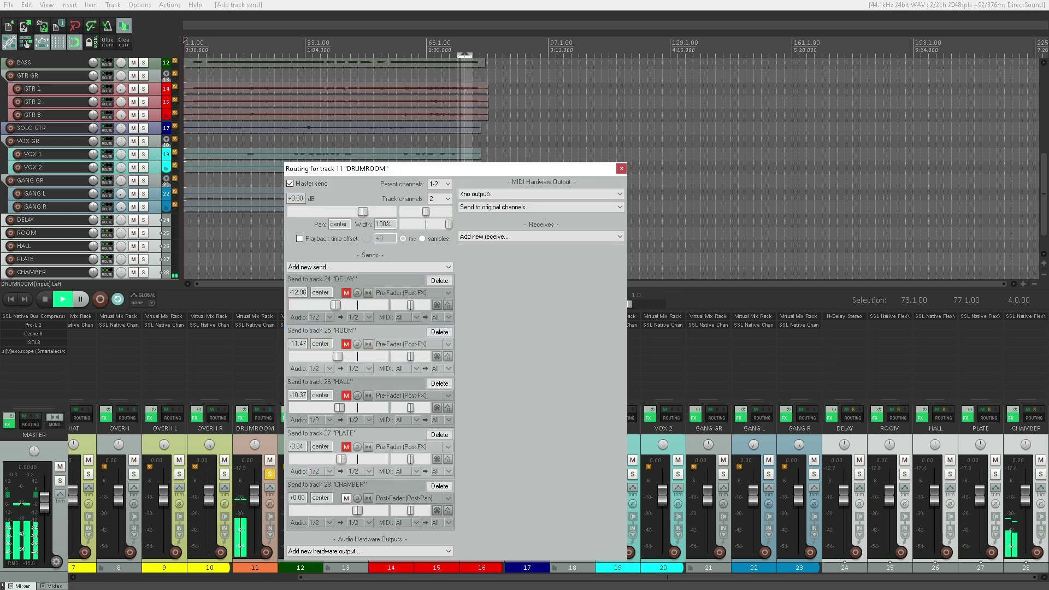
left_click(404, 498)
left_click(405, 523)
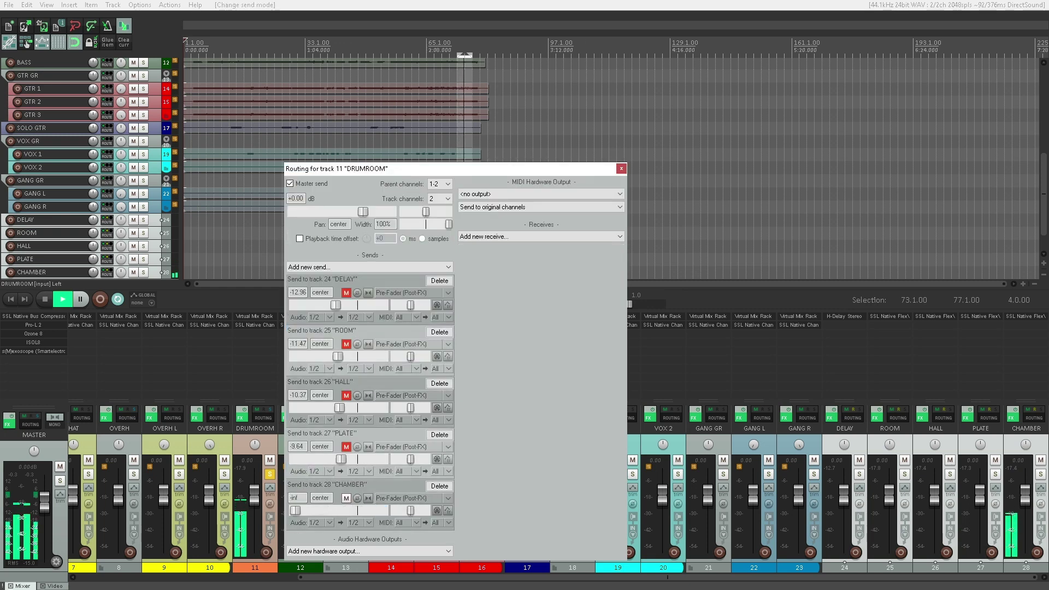
left_click_drag(295, 510, 336, 511)
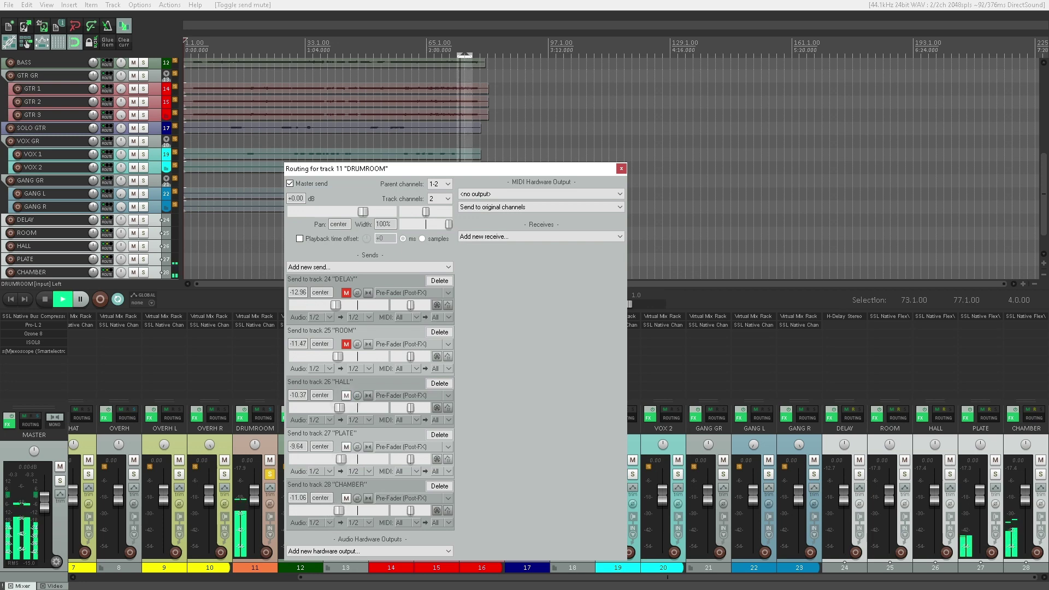
left_click(346, 293)
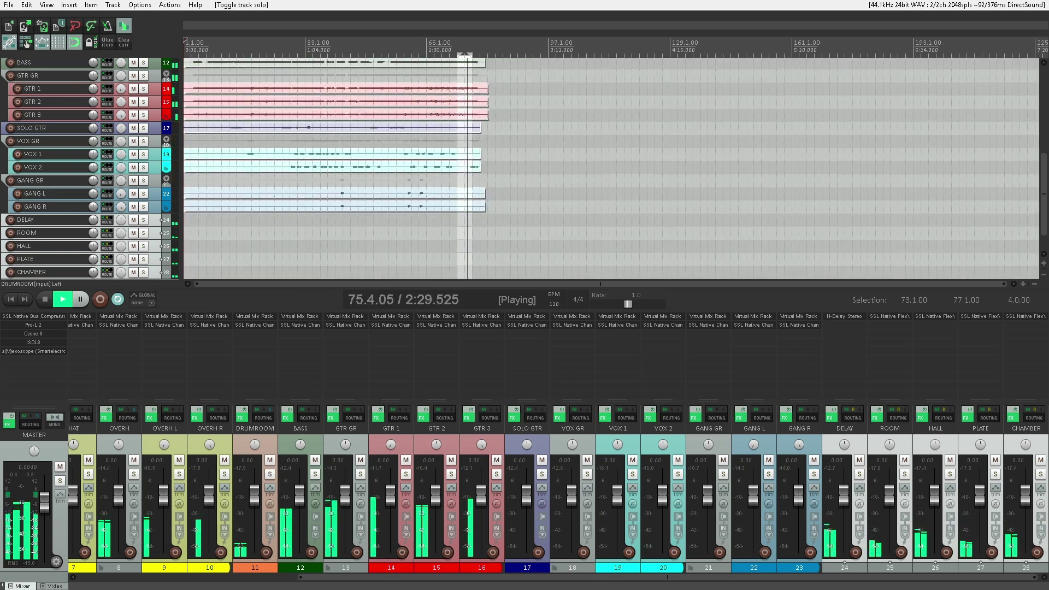
- Mute GTR GR and VOX GR and compare the remaining mix with DRUMROOM muted and unmuted
left_click(360, 460)
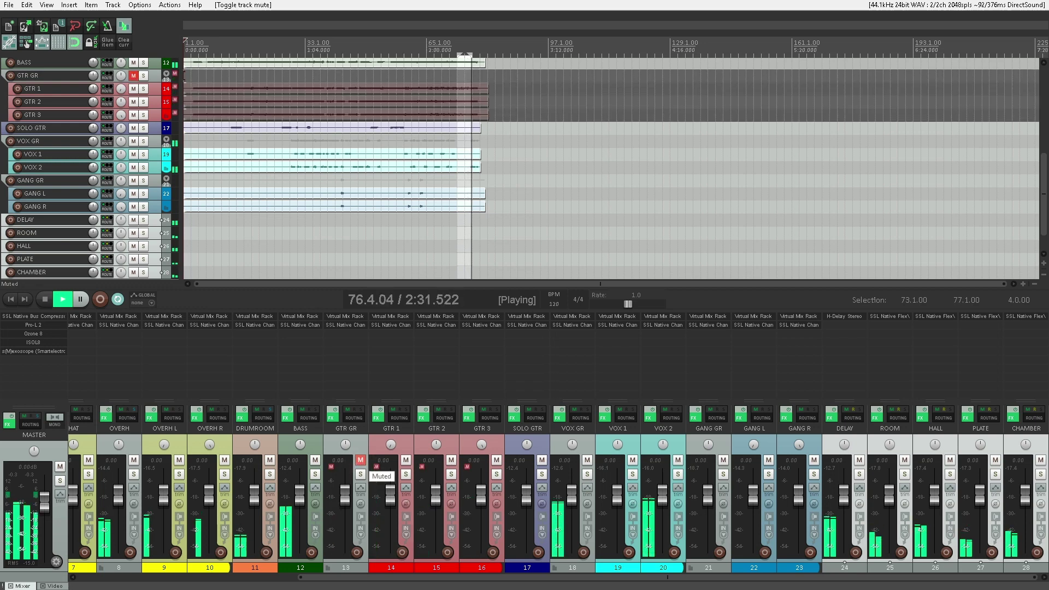
left_click(587, 460)
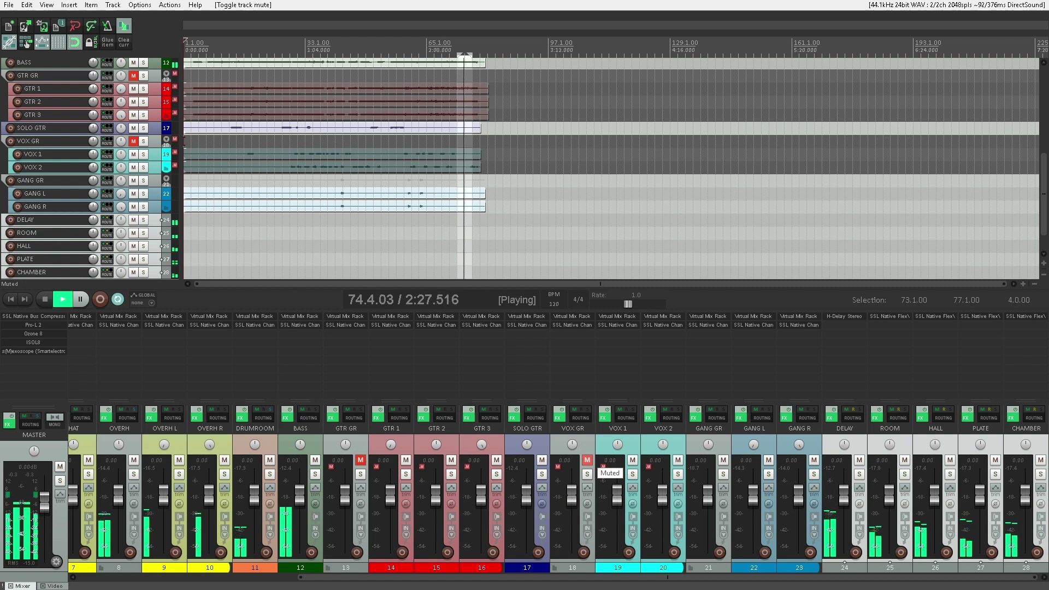
left_click(270, 460)
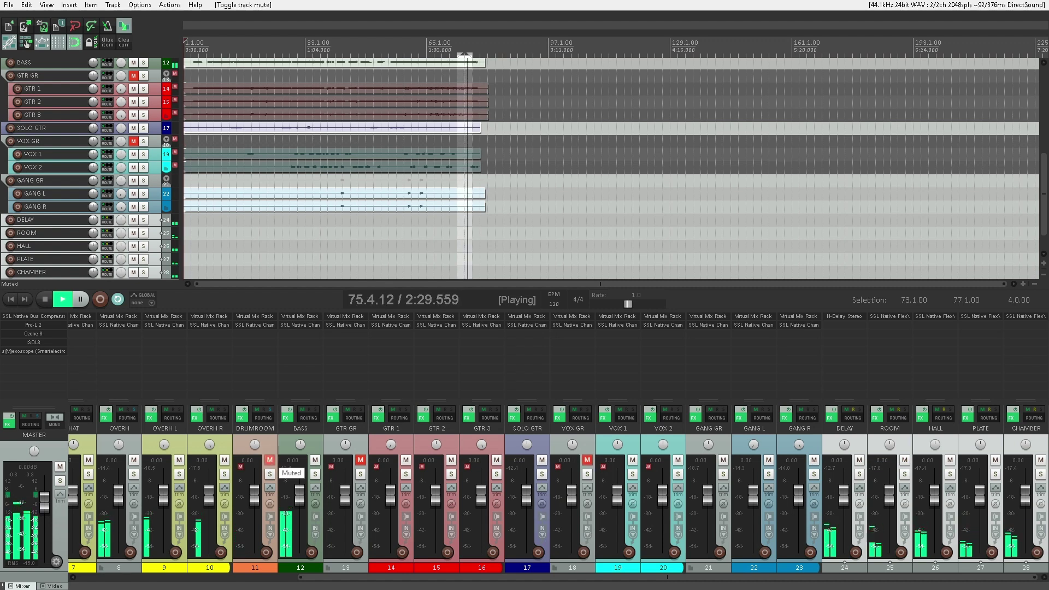
left_click(269, 460)
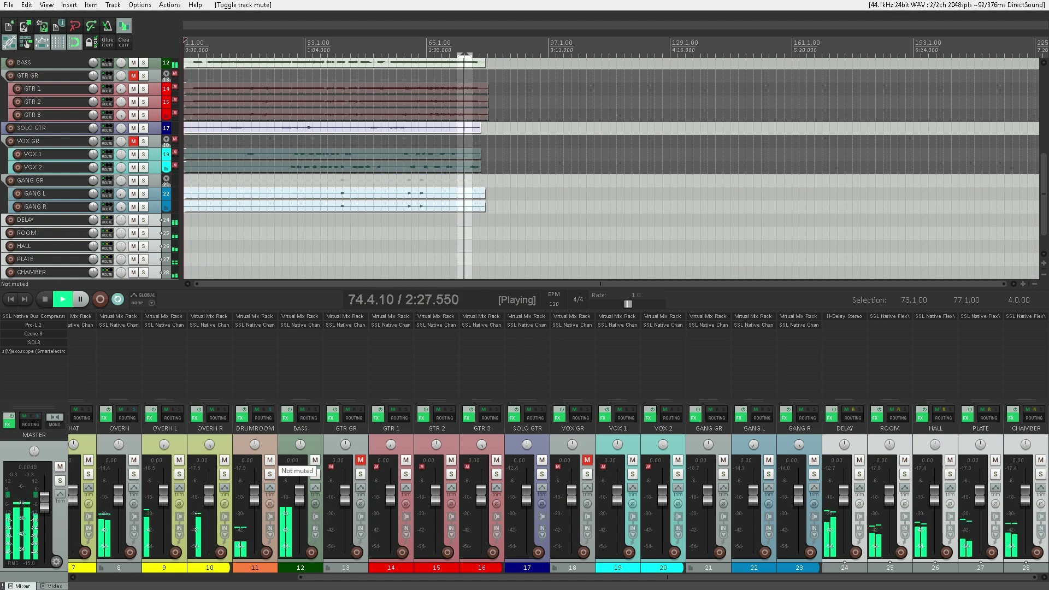
left_click(269, 461)
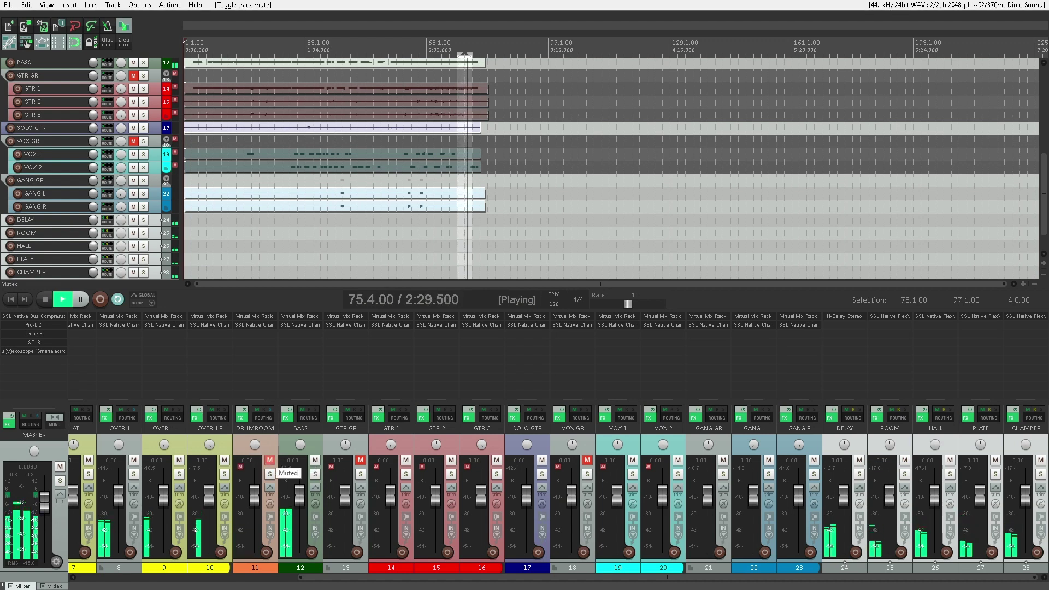
left_click(270, 461)
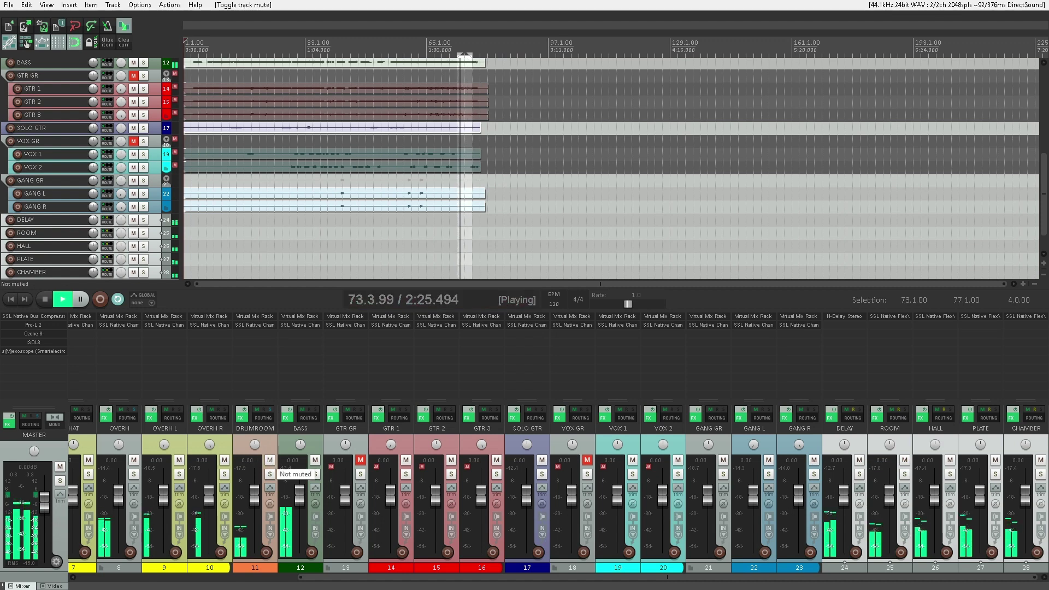
- Audition other song sections and, playing from about bar 29, compare the mix with DRUMROOM muted and unmuted
left_click(275, 48)
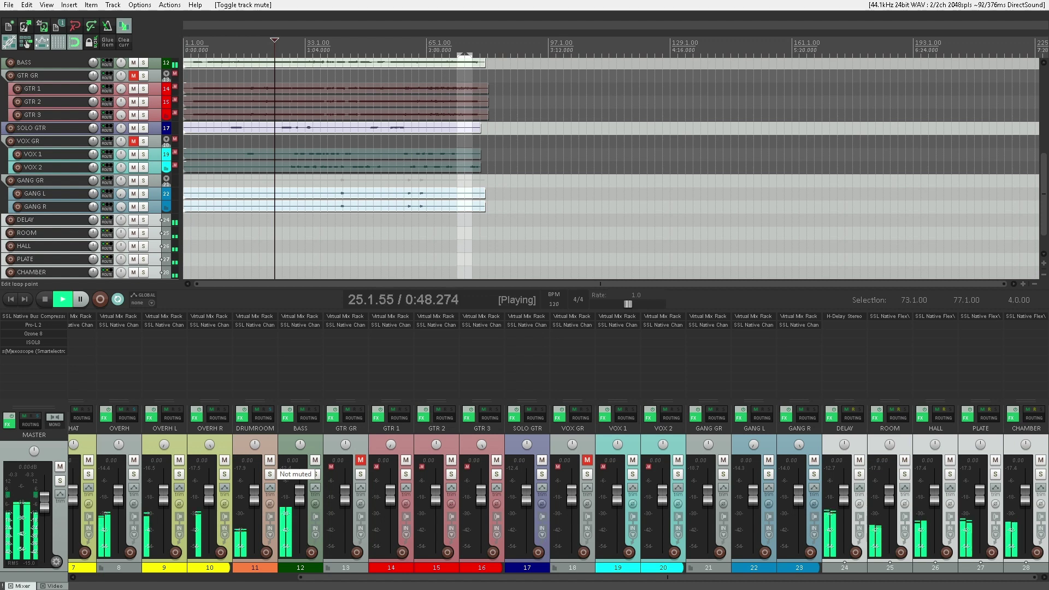
left_click(358, 48)
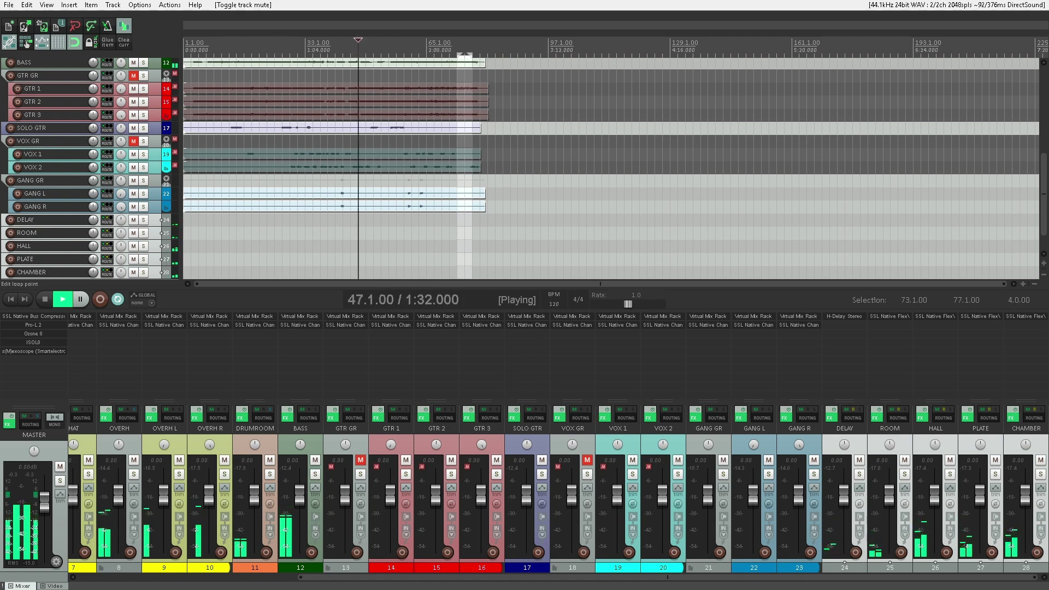
left_click(289, 48)
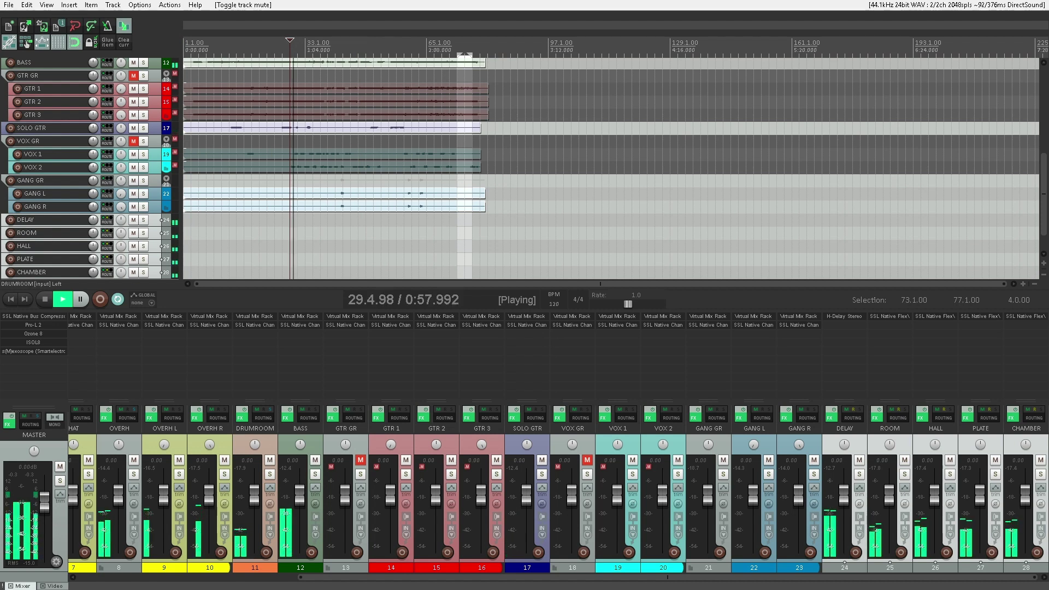
left_click(270, 461)
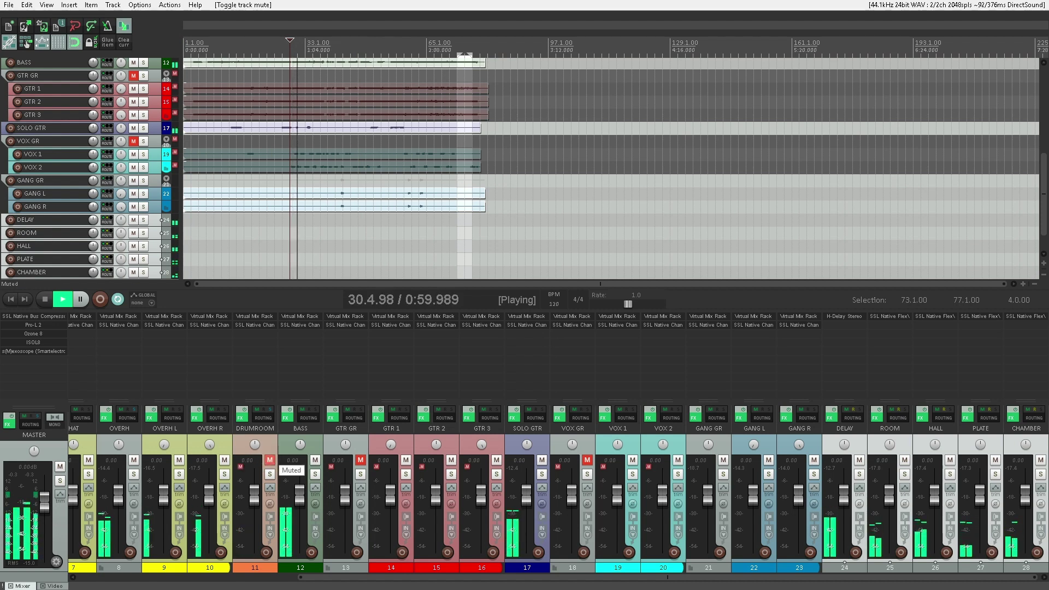
left_click(270, 461)
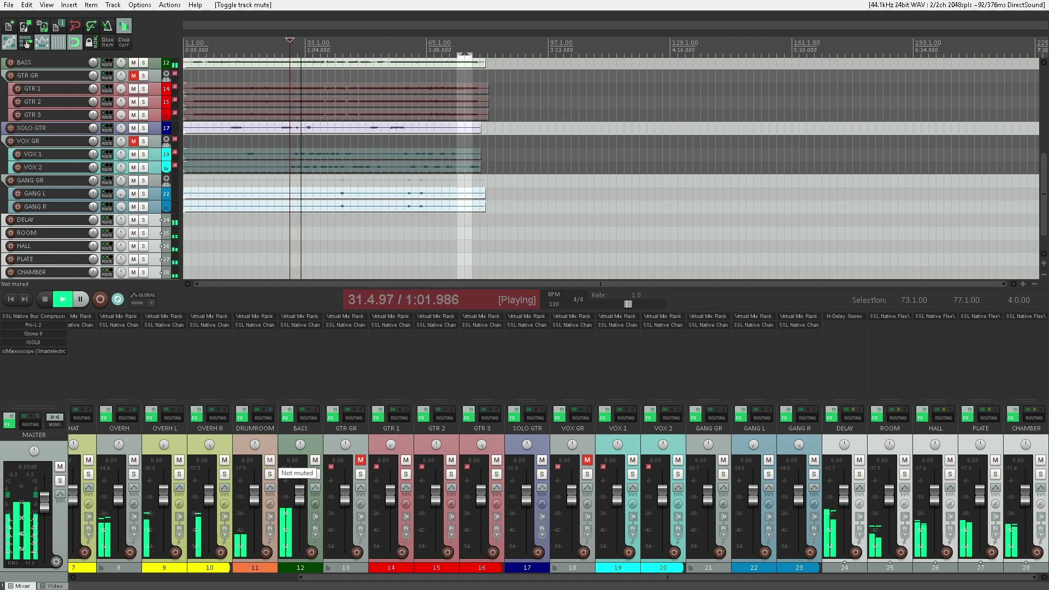
left_click(270, 461)
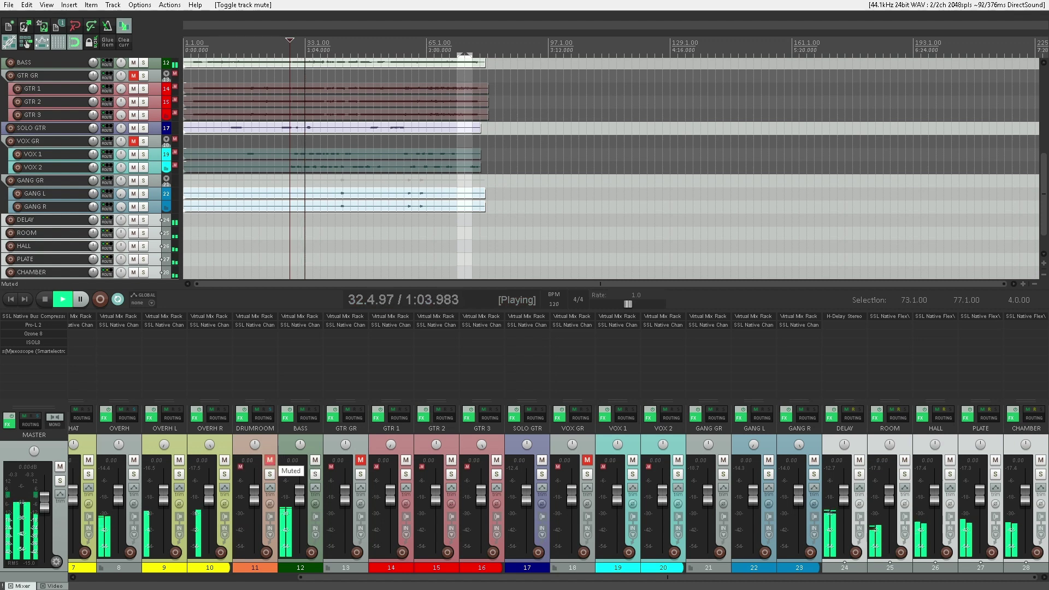
left_click(270, 461)
- Unmute GTR GR and clear the time selection from bar 73 to bar 77
left_click(362, 461)
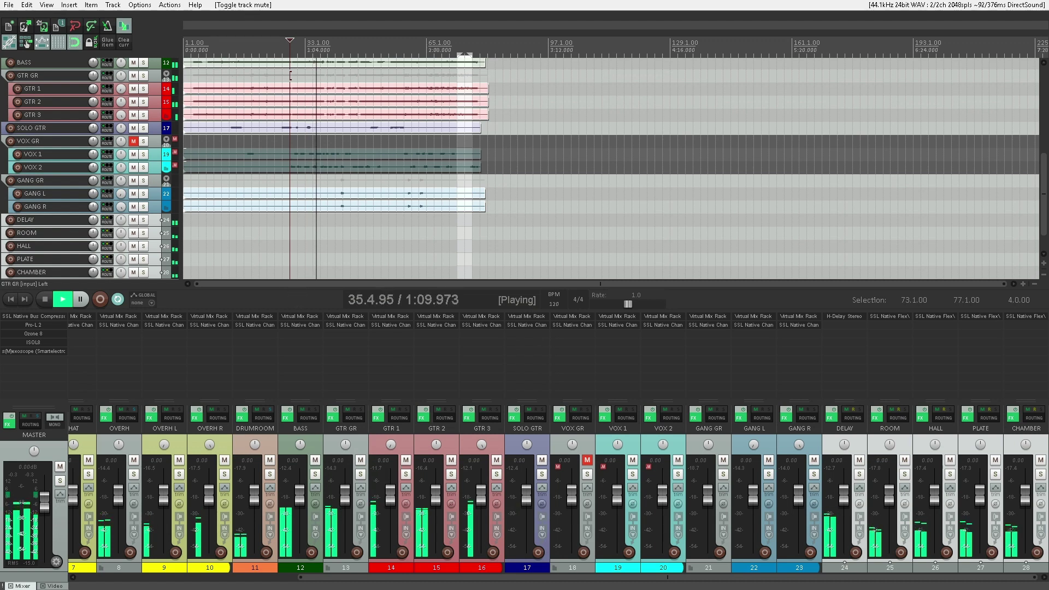
mouse_move(419, 50)
left_mouse_down()
mouse_move(435, 51)
mouse_move(419, 50)
left_mouse_up()
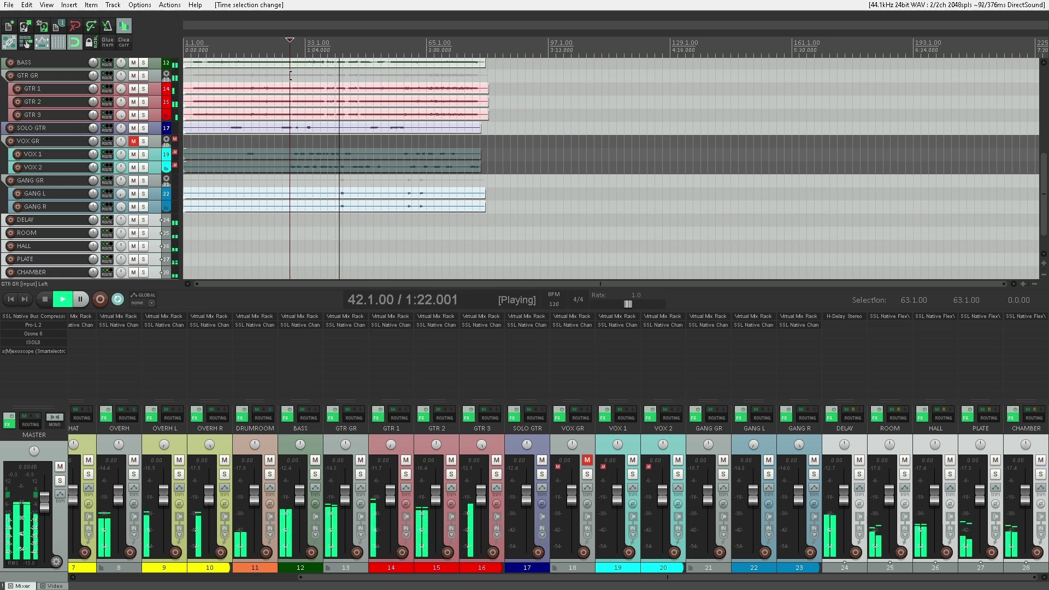
- Unmute VOX GR, and isolate SOLO GTR for looped playback from bar 27 to bar 29 with its track enlarged
left_click(587, 460)
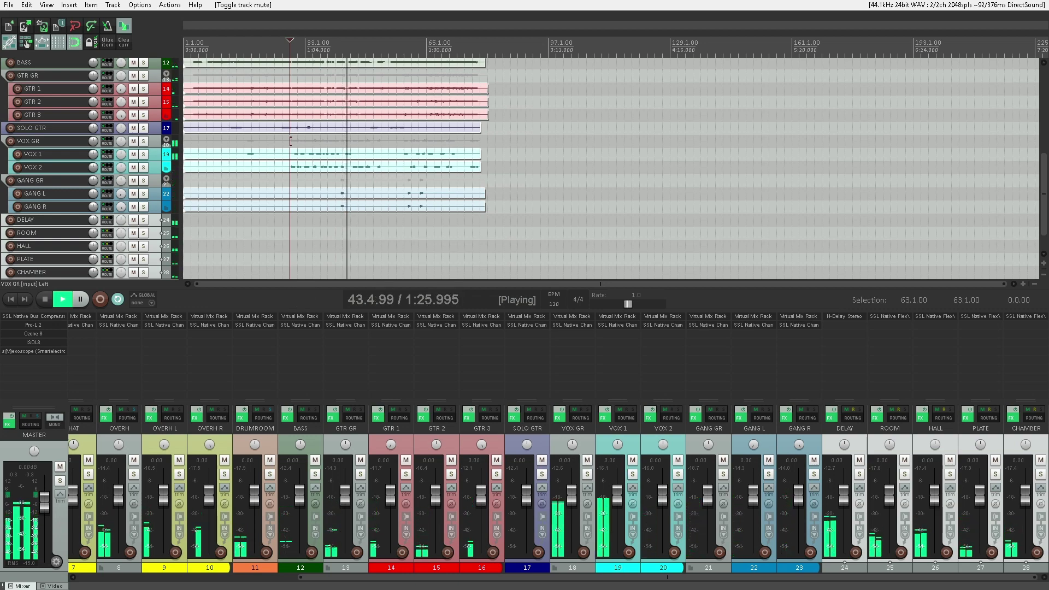
double_click(155, 128)
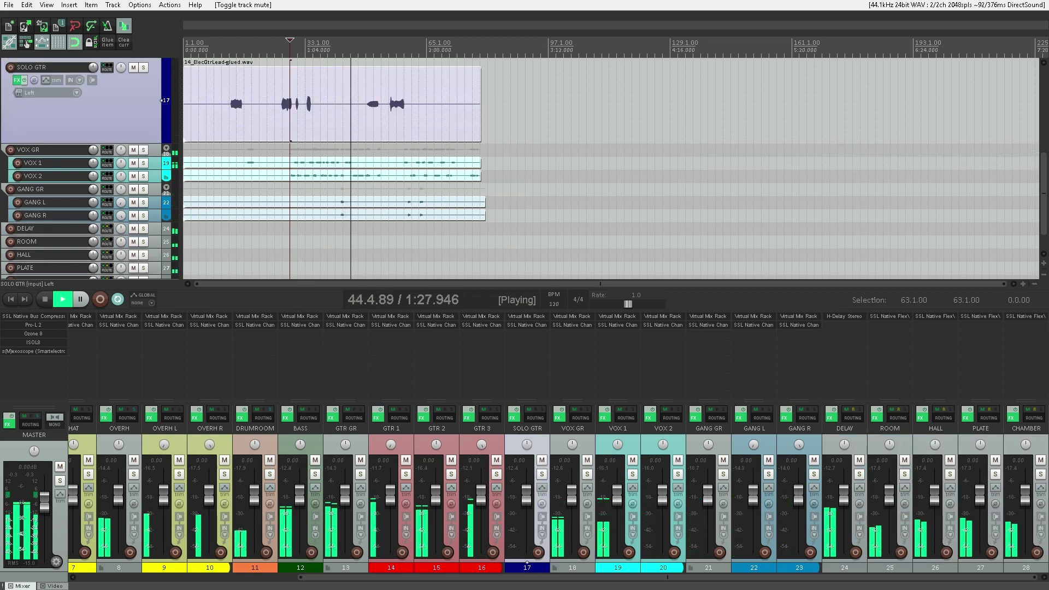
left_click_drag(283, 49, 291, 49)
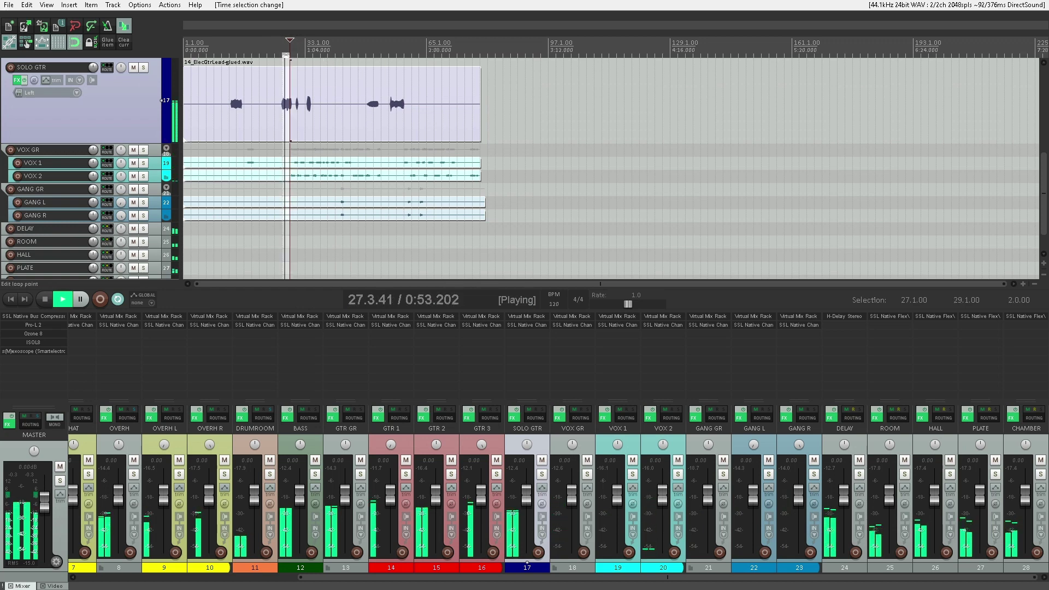
left_click(542, 474)
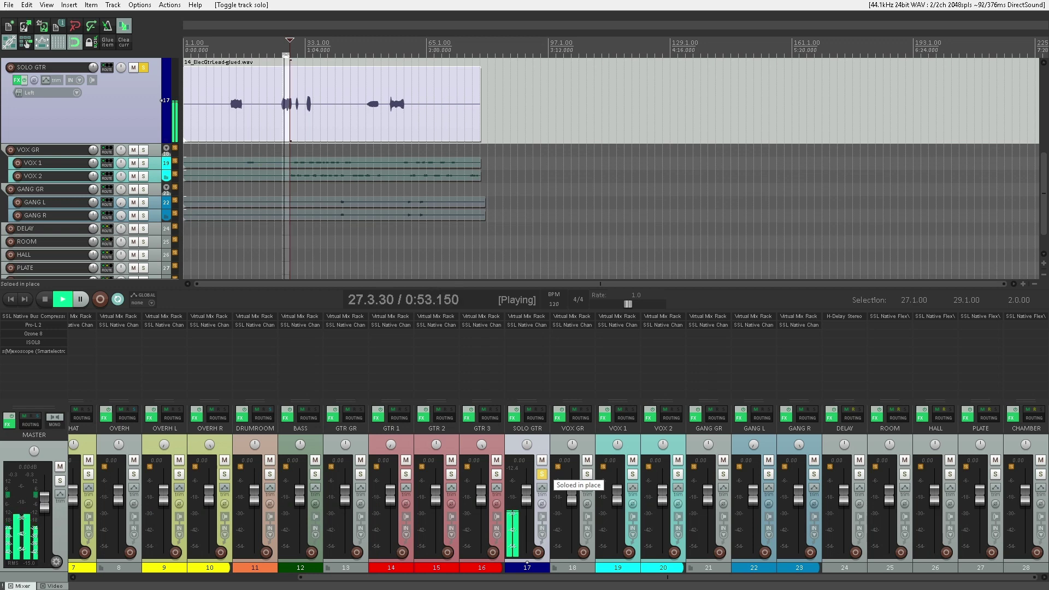
- Add a Pre-Fader (Post-FX) send from SOLO GTR to DELAY at -15.67 dB, and mute that send
left_click(535, 418)
left_click(639, 523)
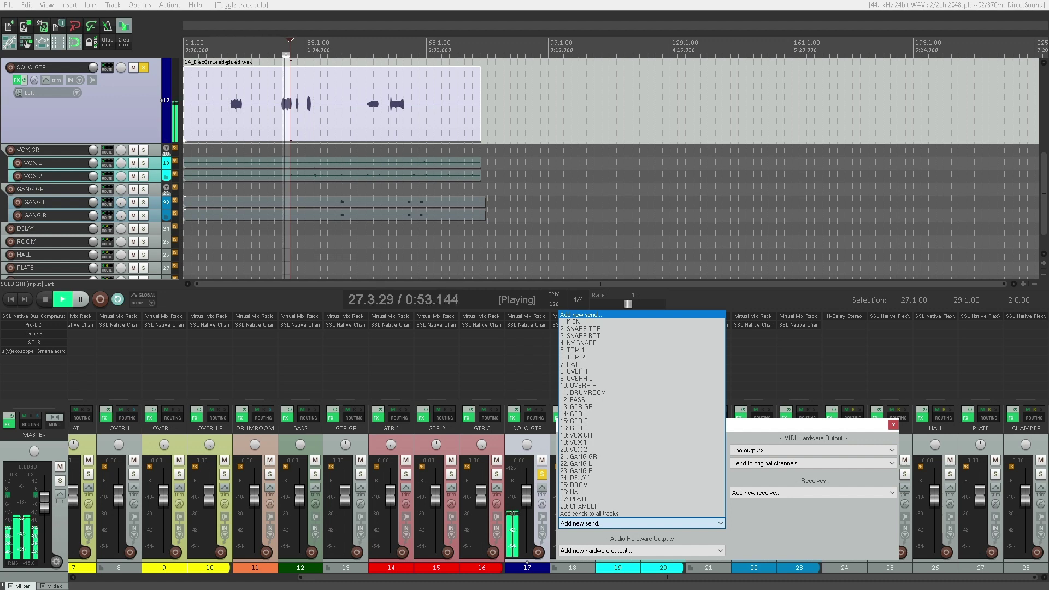
left_click(579, 478)
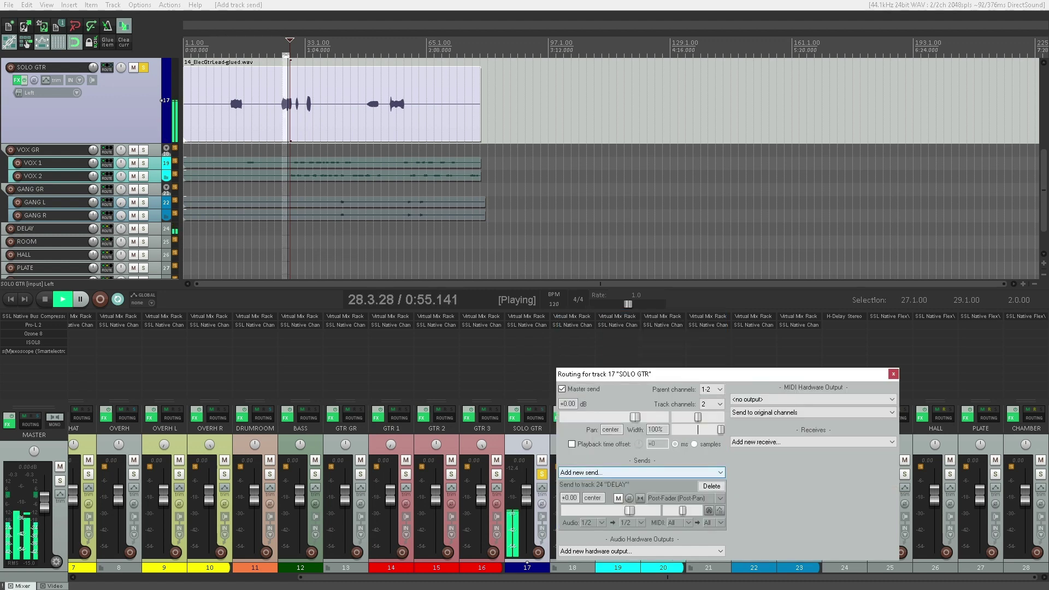
left_click(683, 498)
left_click(678, 523)
left_click_drag(630, 510, 568, 510)
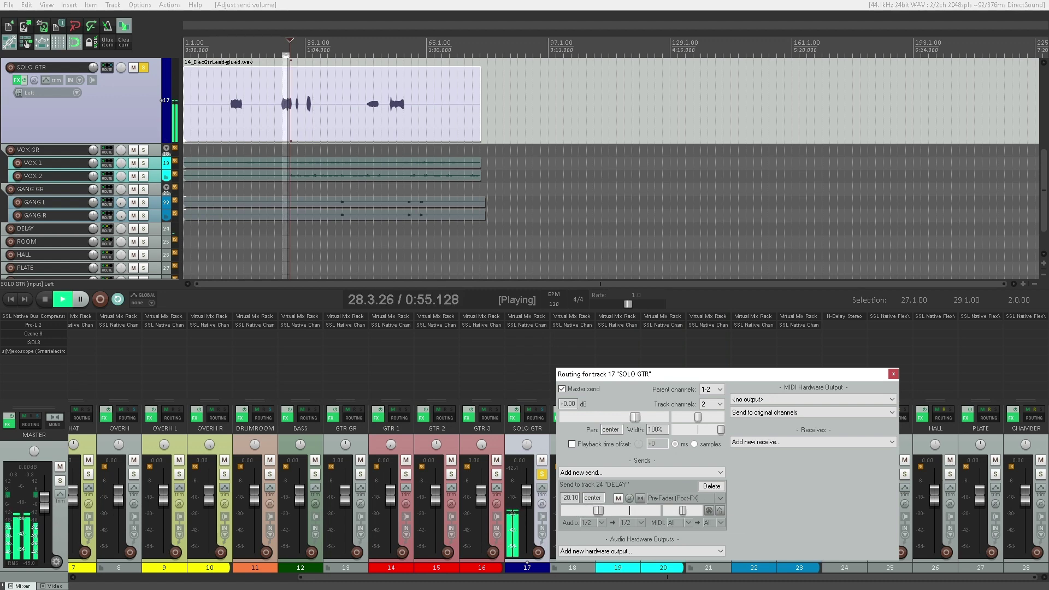
left_click_drag(599, 510, 603, 511)
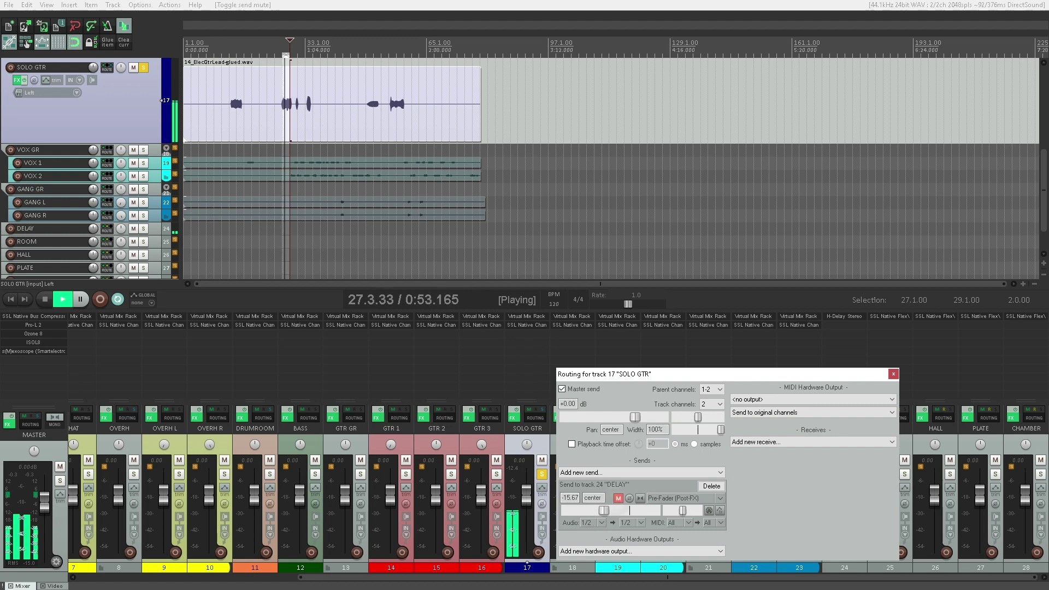
- Add a Pre-Fader (Post-FX) send from SOLO GTR to ROOM at -8.26 dB, and mute that send
left_click(639, 473)
left_click(578, 434)
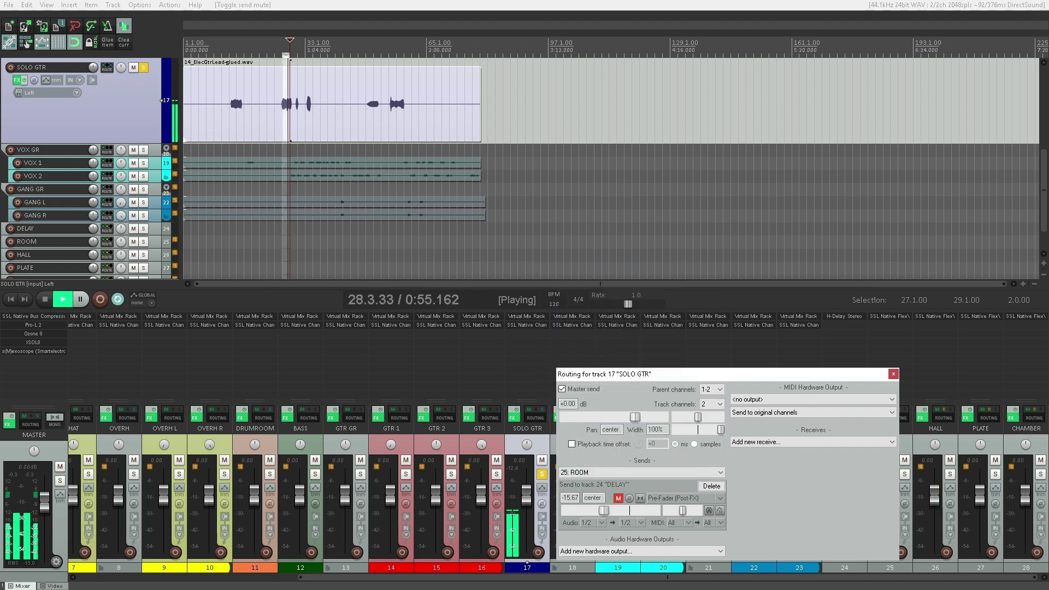
left_click(683, 498)
left_click(681, 523)
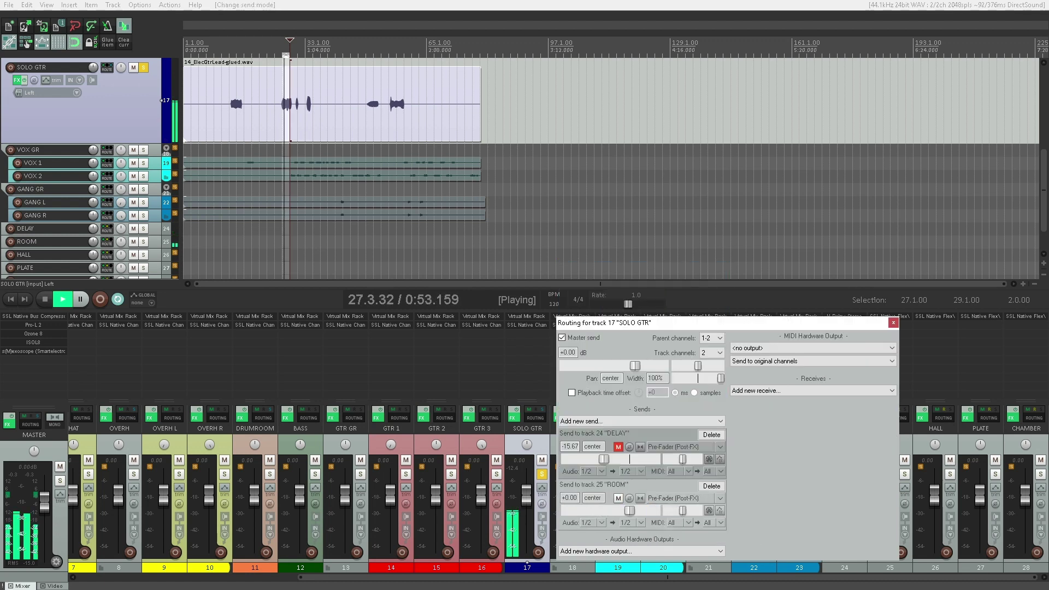
left_click_drag(584, 510, 567, 511)
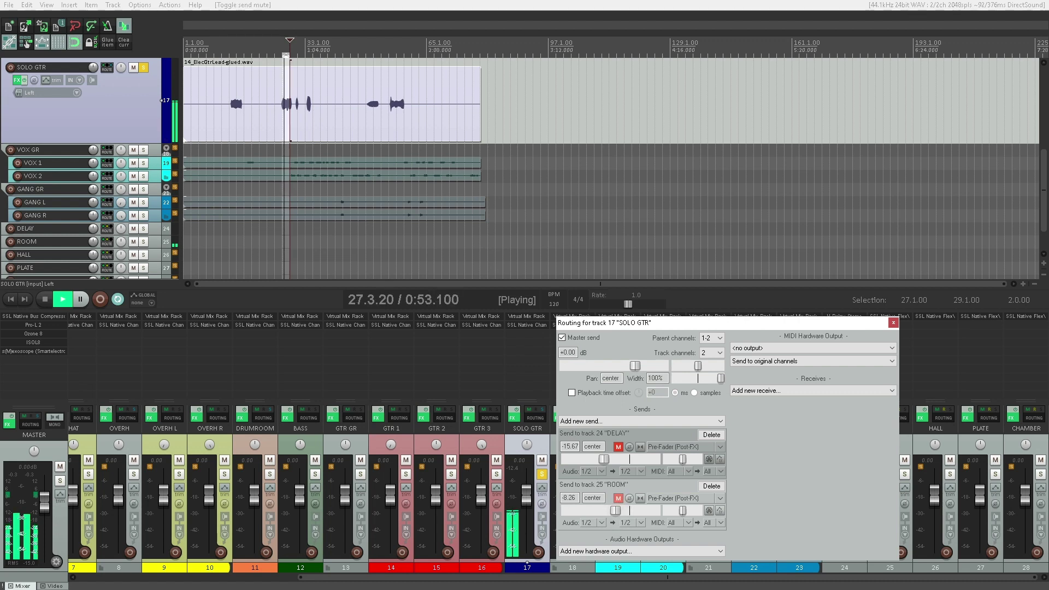
- Add a Pre-Fader (Post-FX) send from SOLO GTR to HALL at -11.82 dB, and mute that send
left_click(626, 421)
left_click(576, 390)
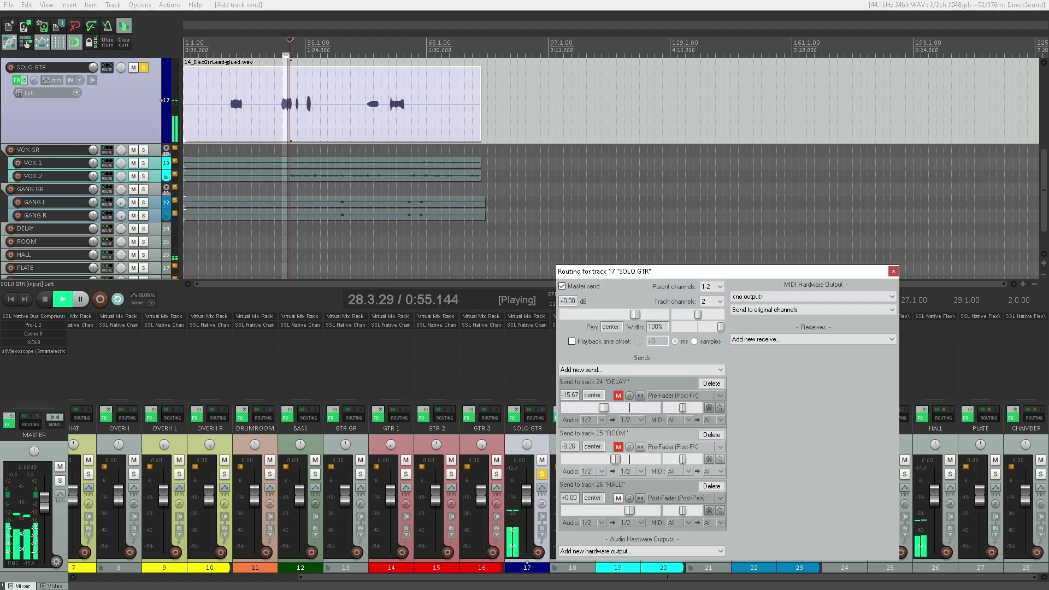
left_click(683, 498)
left_click(678, 523)
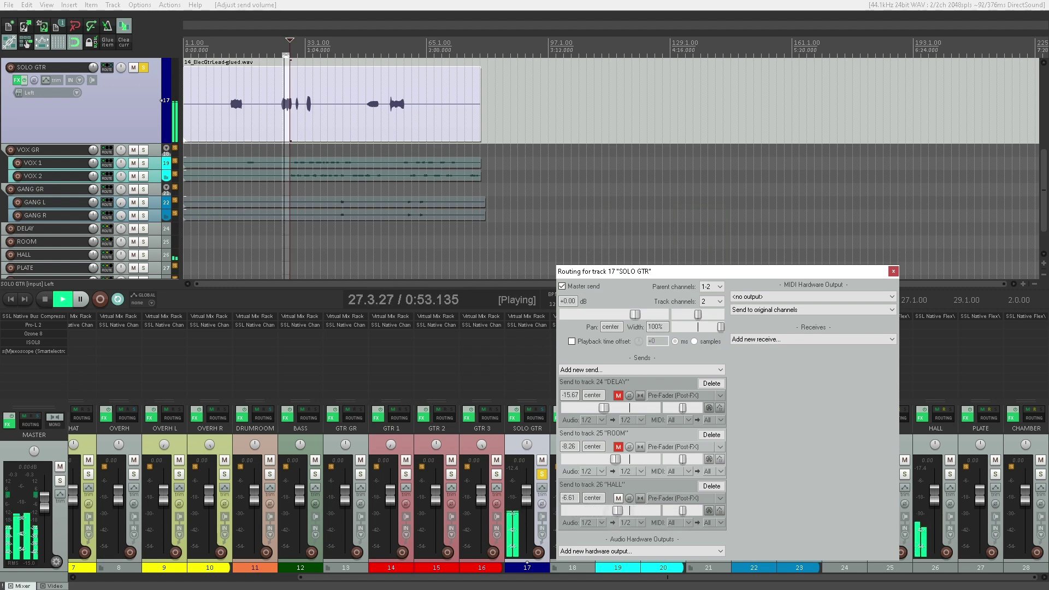
left_click_drag(605, 511, 604, 510)
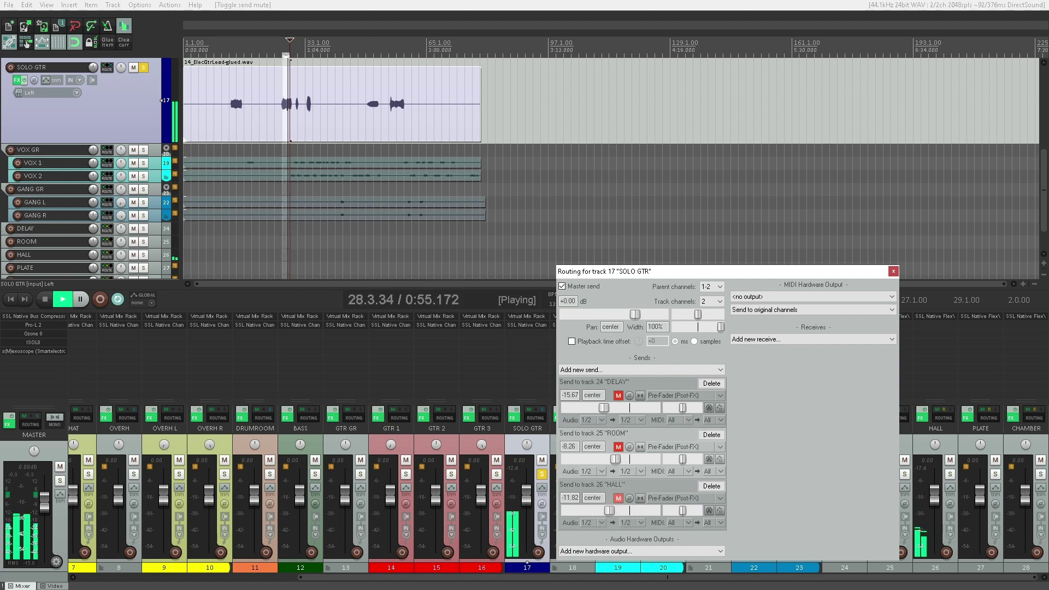
- Add a Pre-Fader (Post-FX) send from SOLO GTR to PLATE at -9.64 dB, and mute that send
left_click(626, 370)
left_click(579, 564)
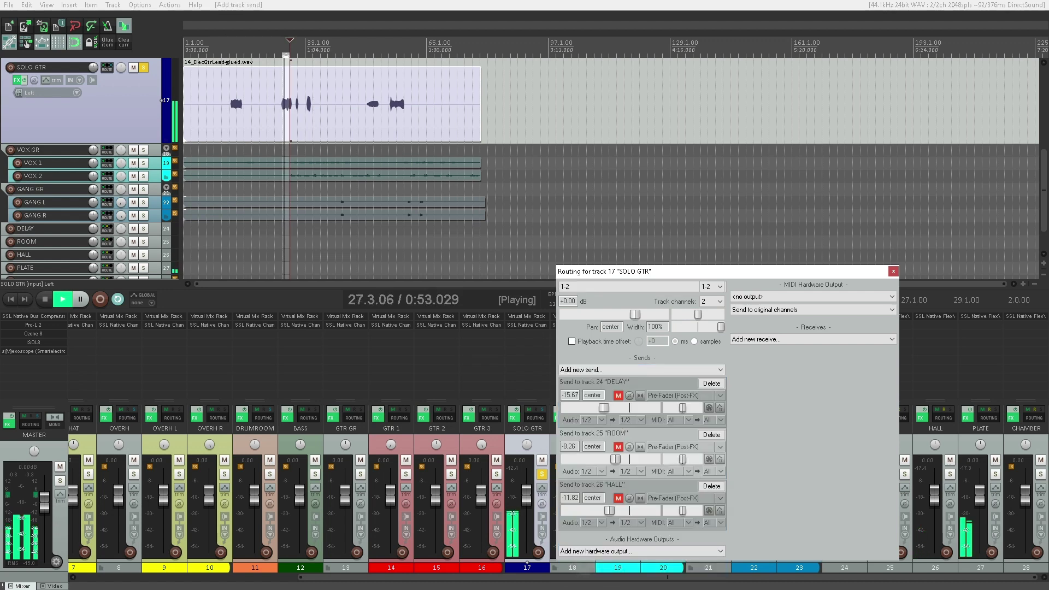
left_click(678, 498)
left_click(678, 523)
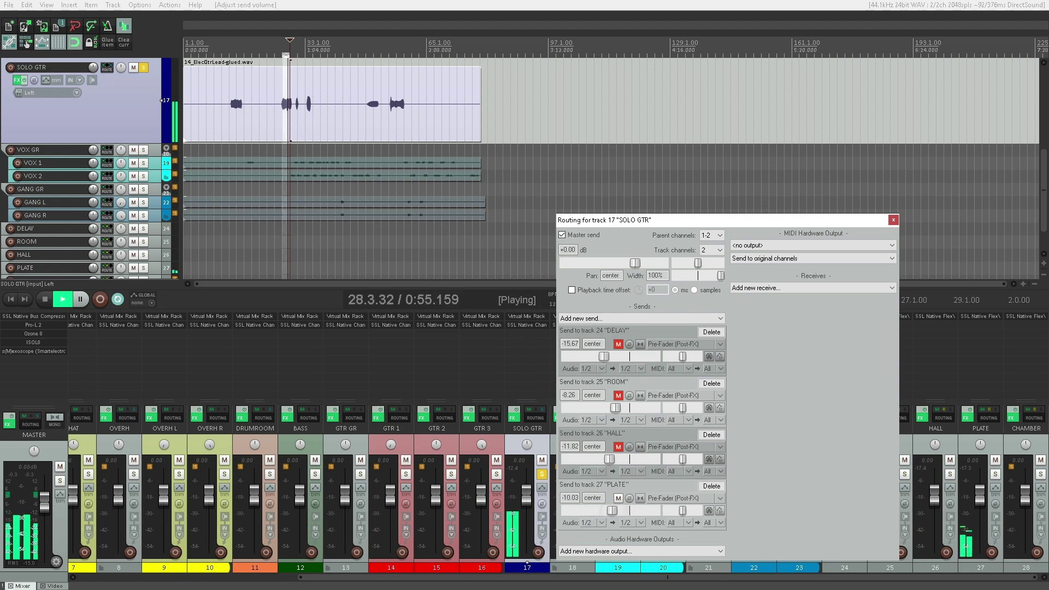
left_click(618, 499)
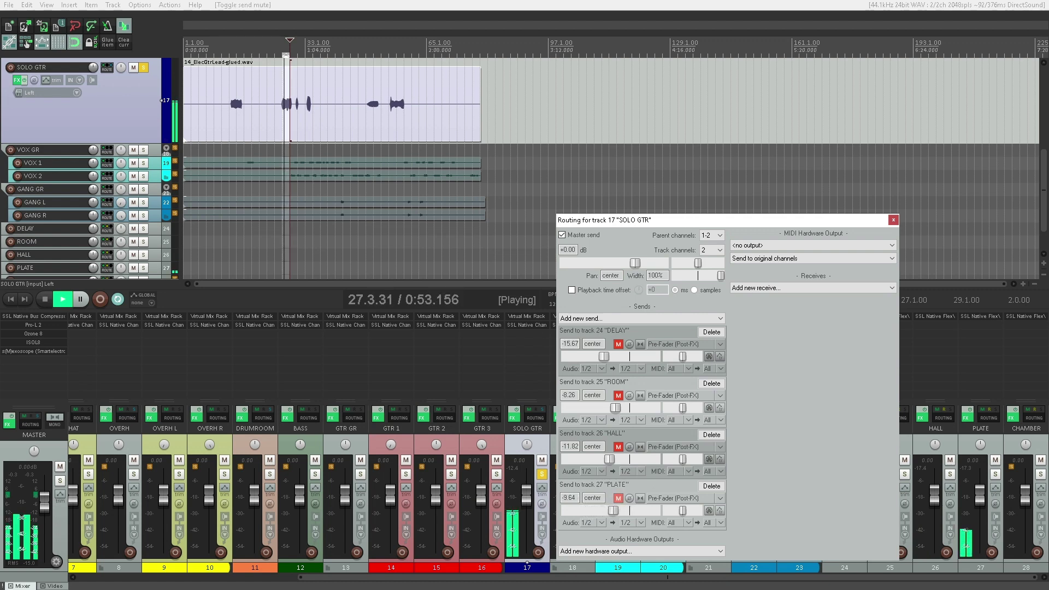
- Add a Pre-Fader (Post-FX) send from SOLO GTR to CHAMBER at -9.64 dB
left_click(635, 318)
left_click(580, 519)
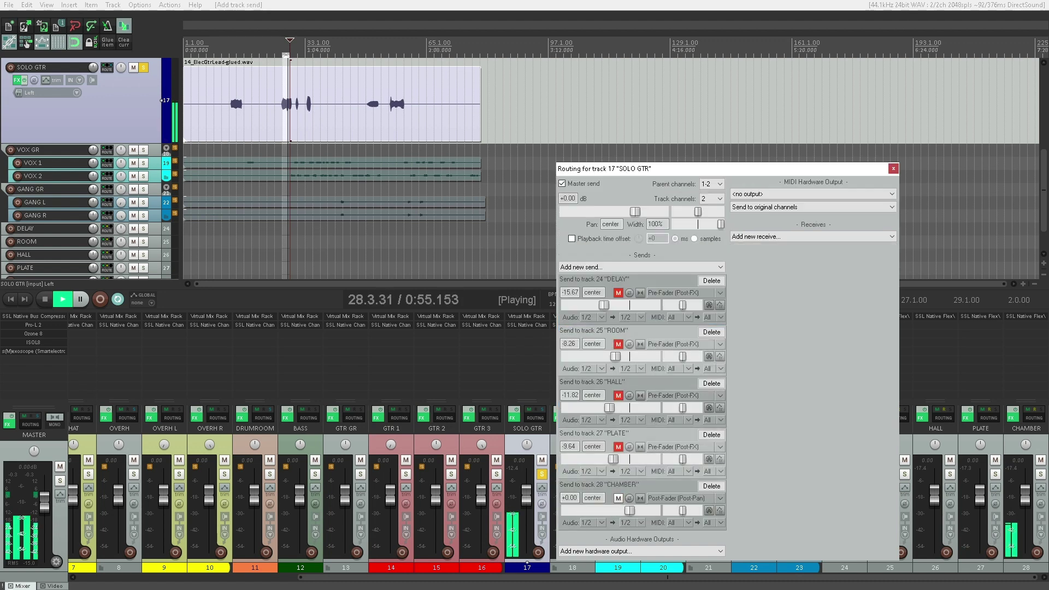
left_click(683, 498)
left_click(678, 523)
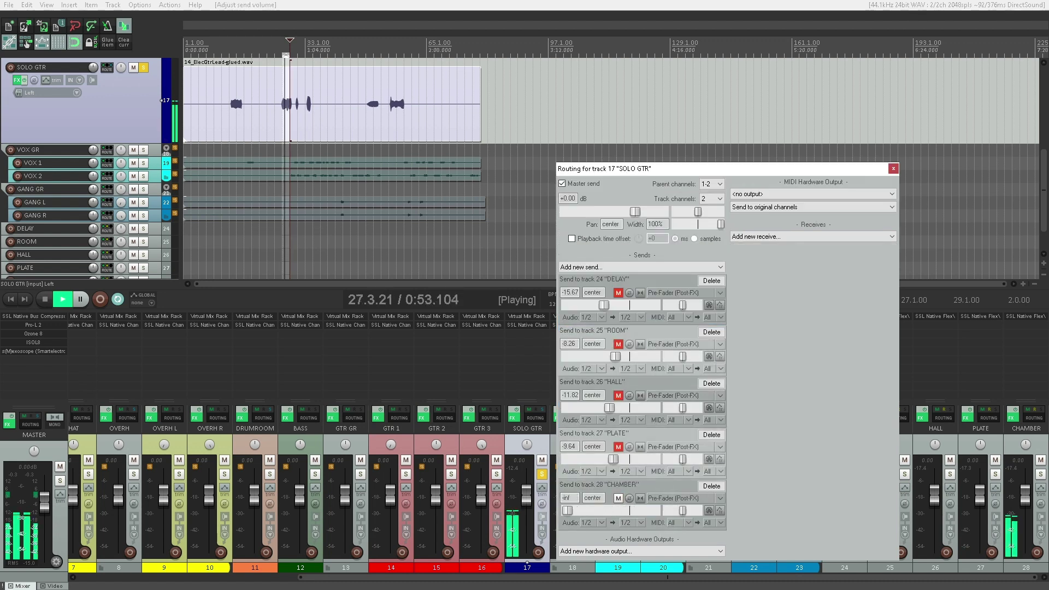
left_click_drag(585, 511, 601, 510)
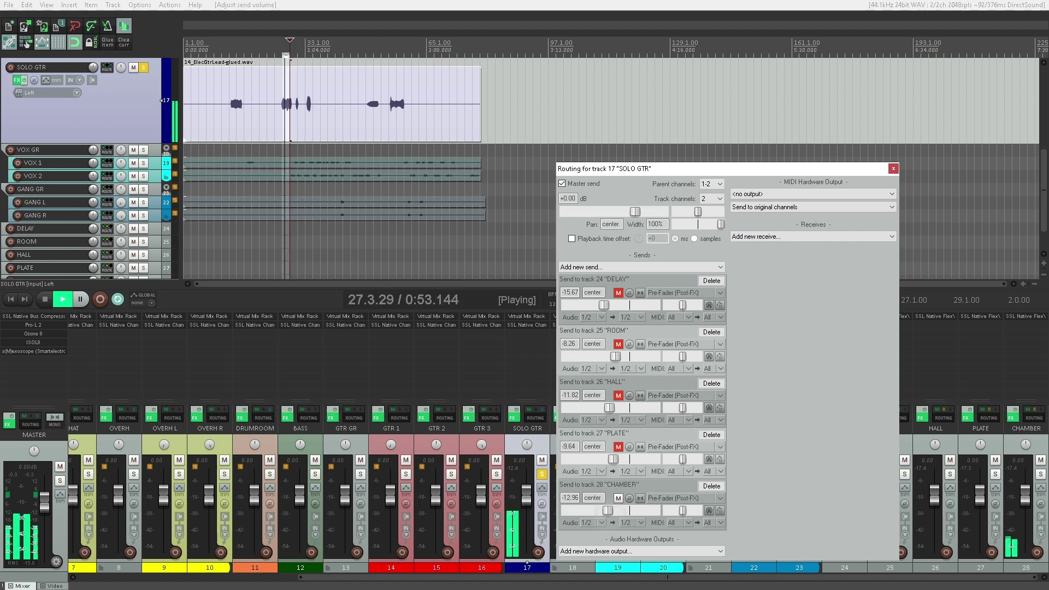
left_click_drag(613, 510, 613, 511)
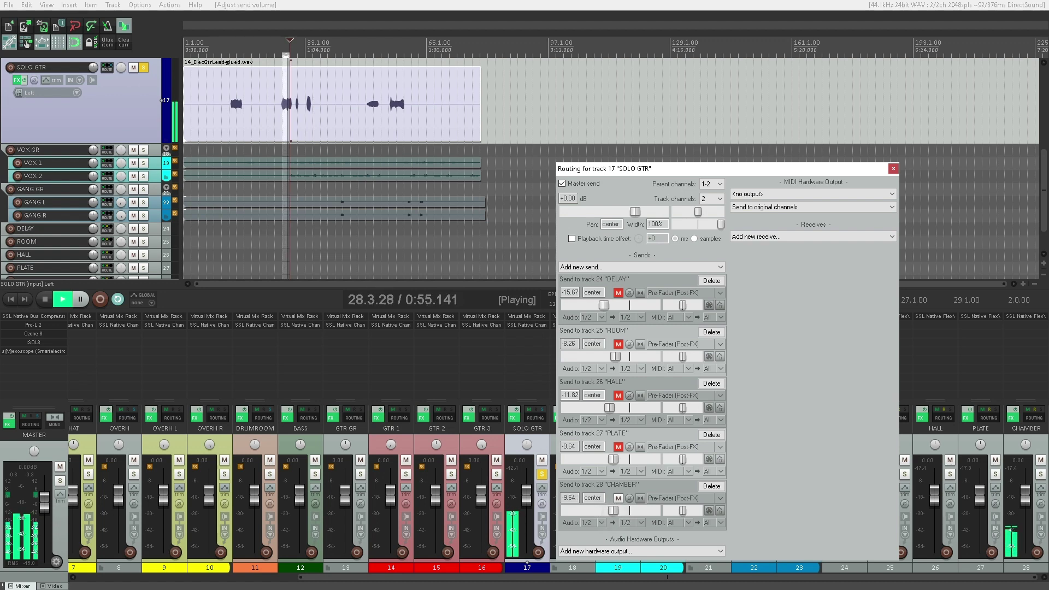
- Unmute SOLO GTR's PLATE, HALL, ROOM and DELAY sends, and unsolo the track to hear it in the full mix
left_click(619, 447)
left_click(619, 396)
left_click(619, 345)
left_click(619, 293)
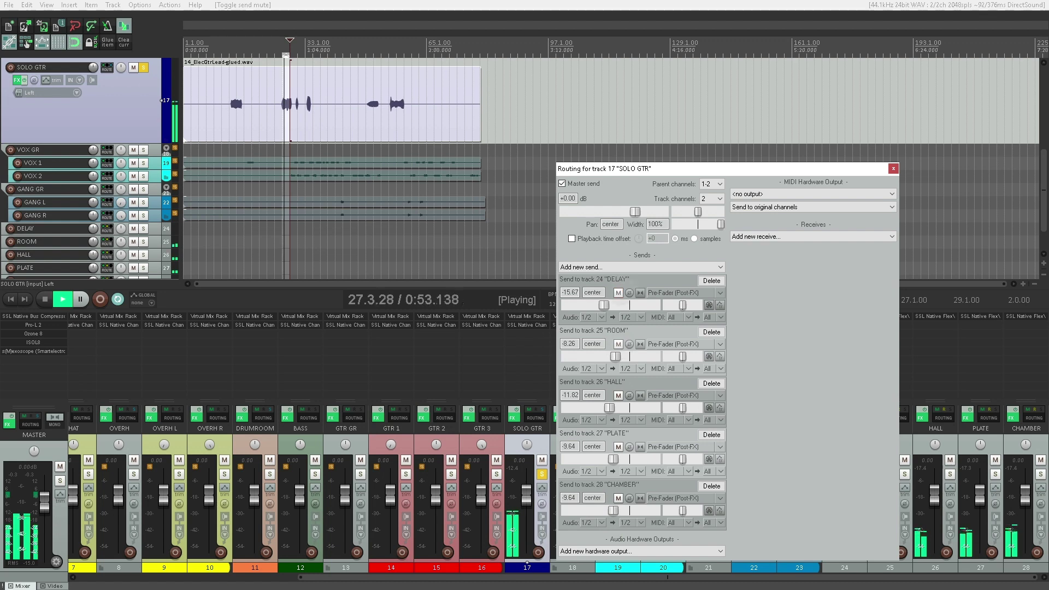
left_click(322, 297)
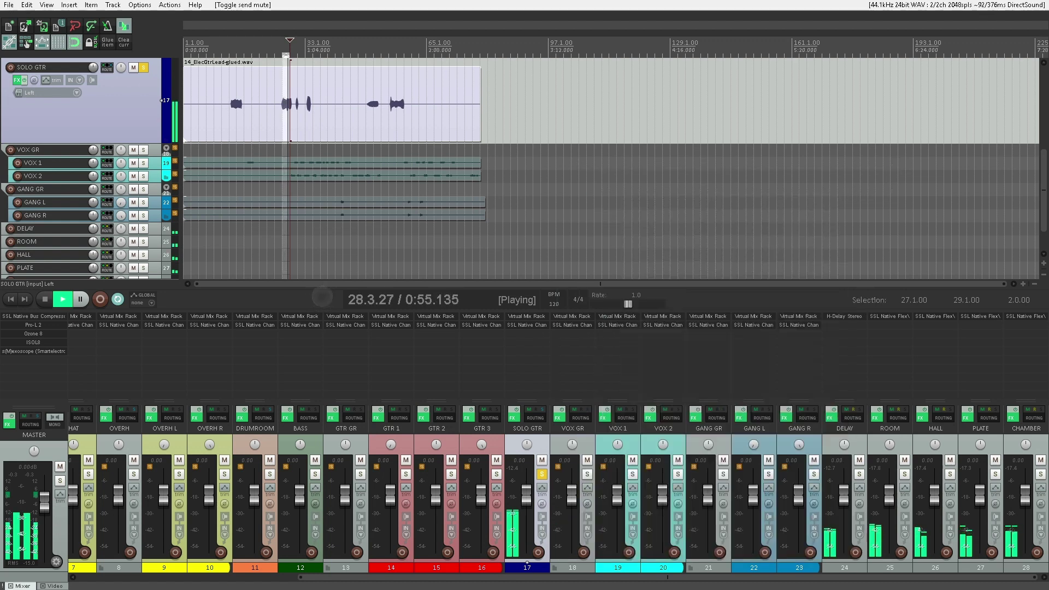
left_click(541, 473)
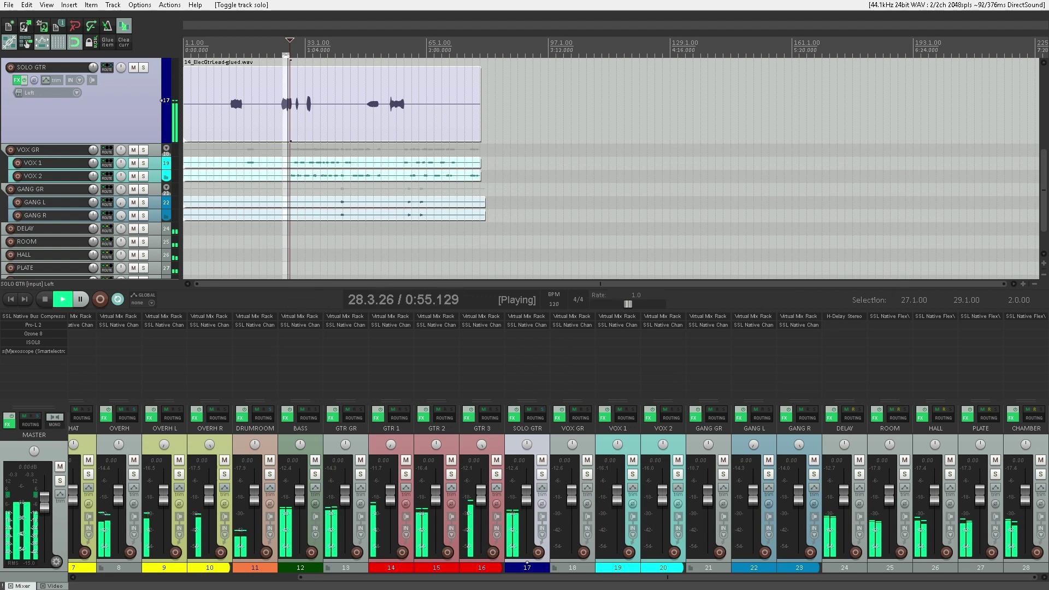
- While playing from about bar 13, collapse the SOLO GTR track and clear the time selection from bar 27 to bar 29
left_click(229, 41)
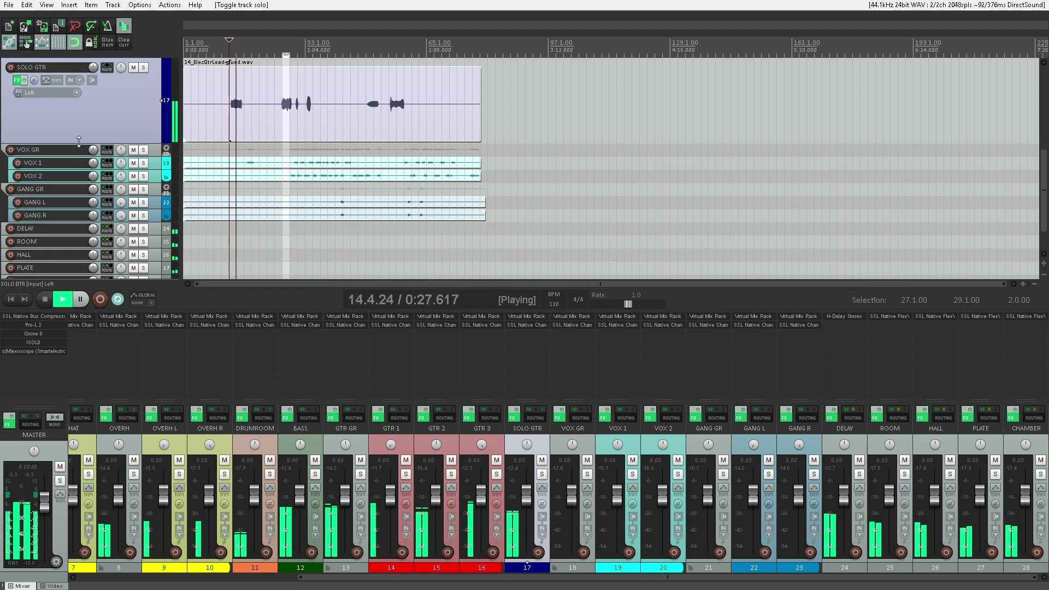
left_click_drag(79, 141, 79, 71)
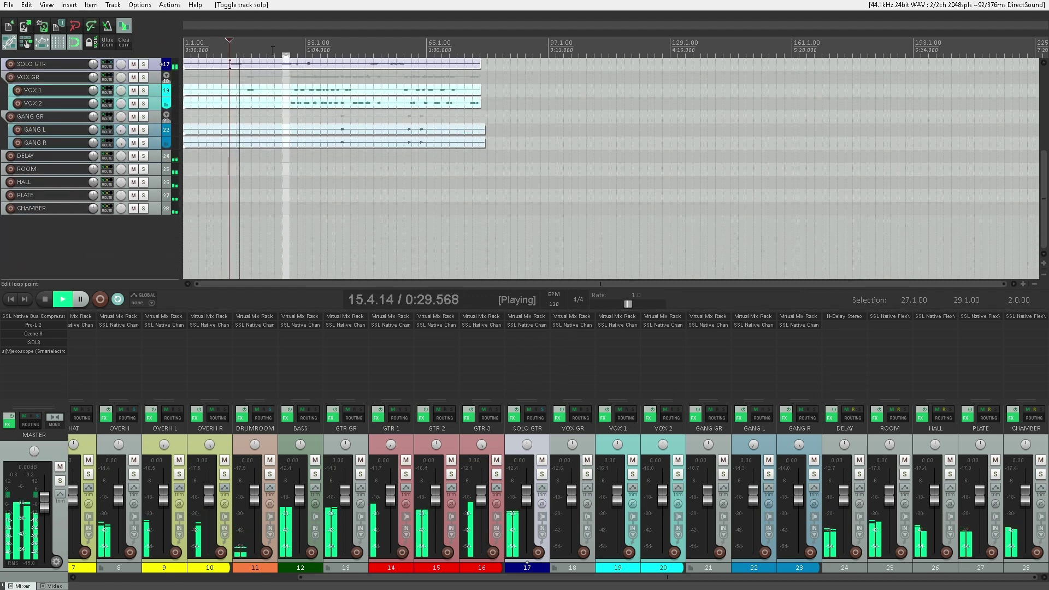
mouse_move(267, 51)
left_mouse_down()
mouse_move(282, 51)
mouse_move(268, 52)
left_mouse_up()
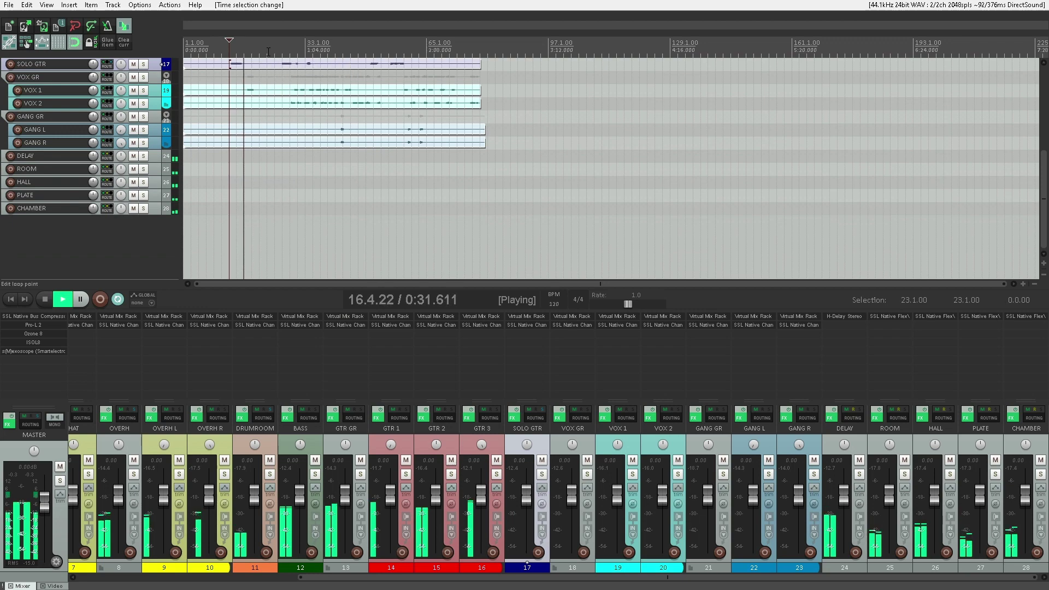
- Audition the solo guitar passages in the full mix from about bars 27, 33 and 50
left_click(283, 51)
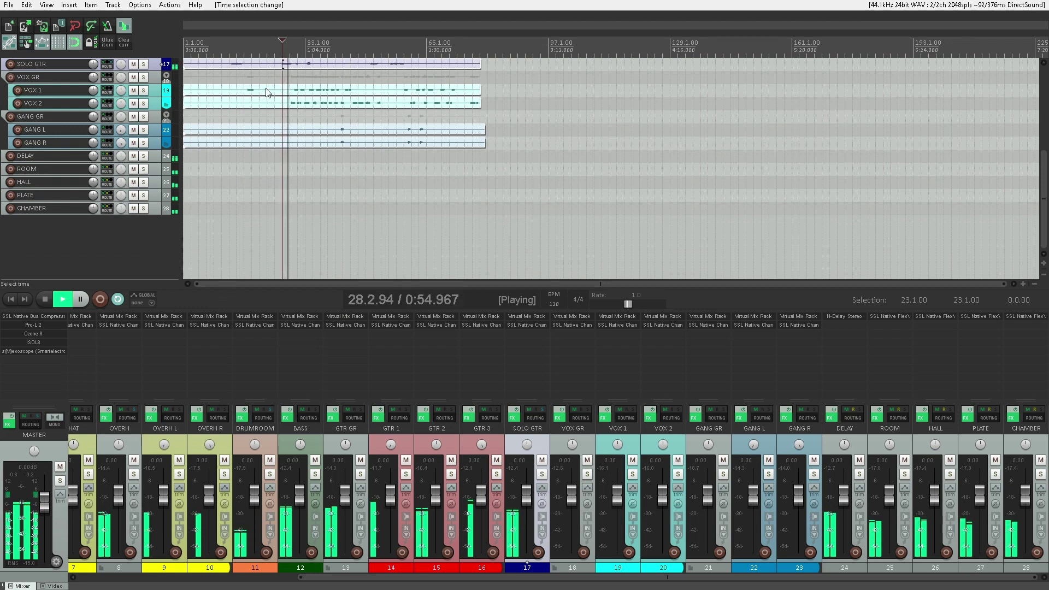
scroll(323, 106, "up", 2)
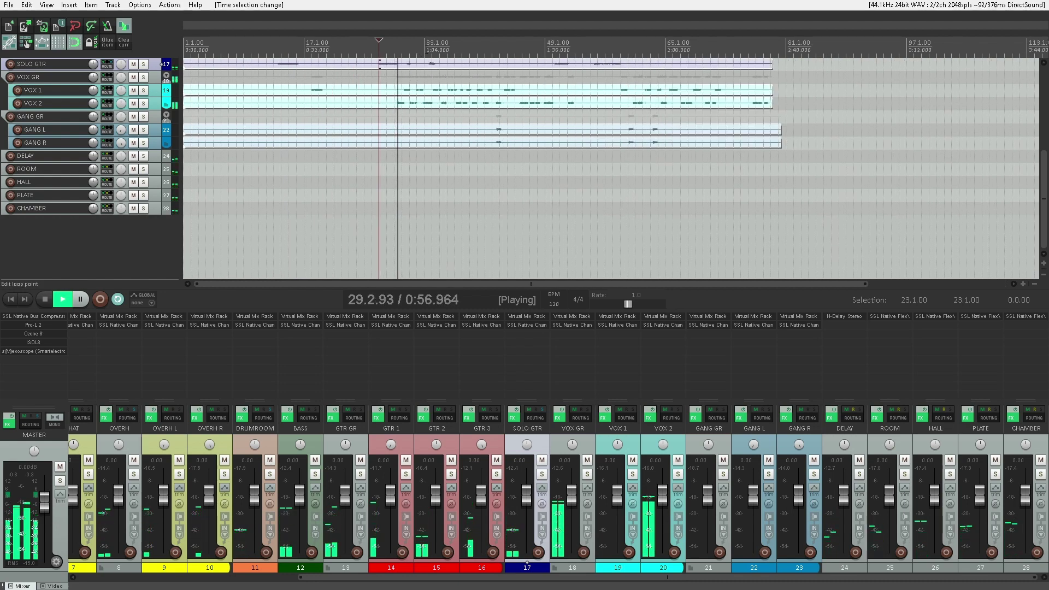
left_click(428, 49)
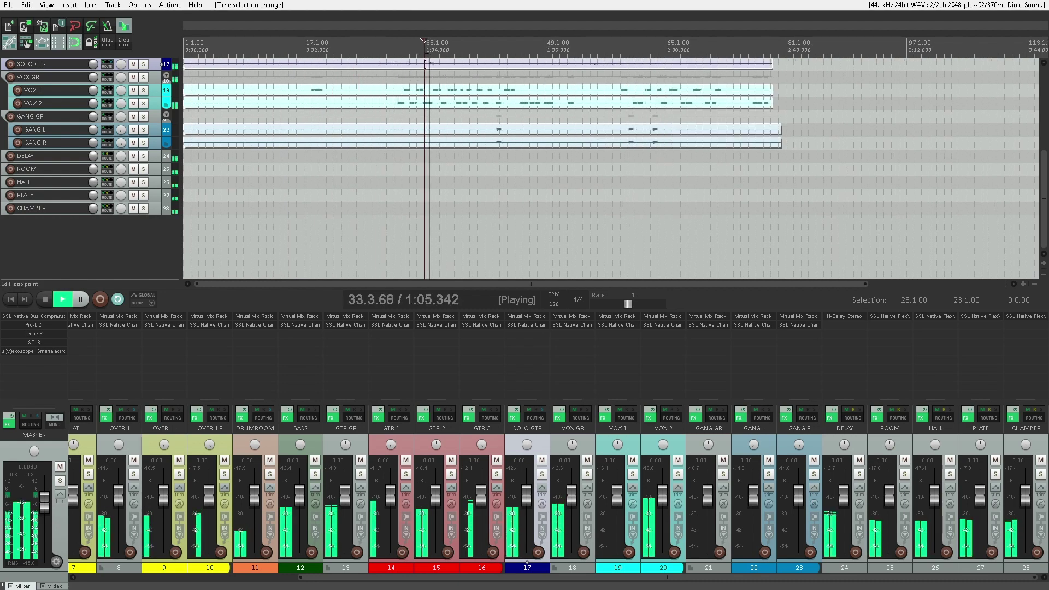
left_click(553, 47)
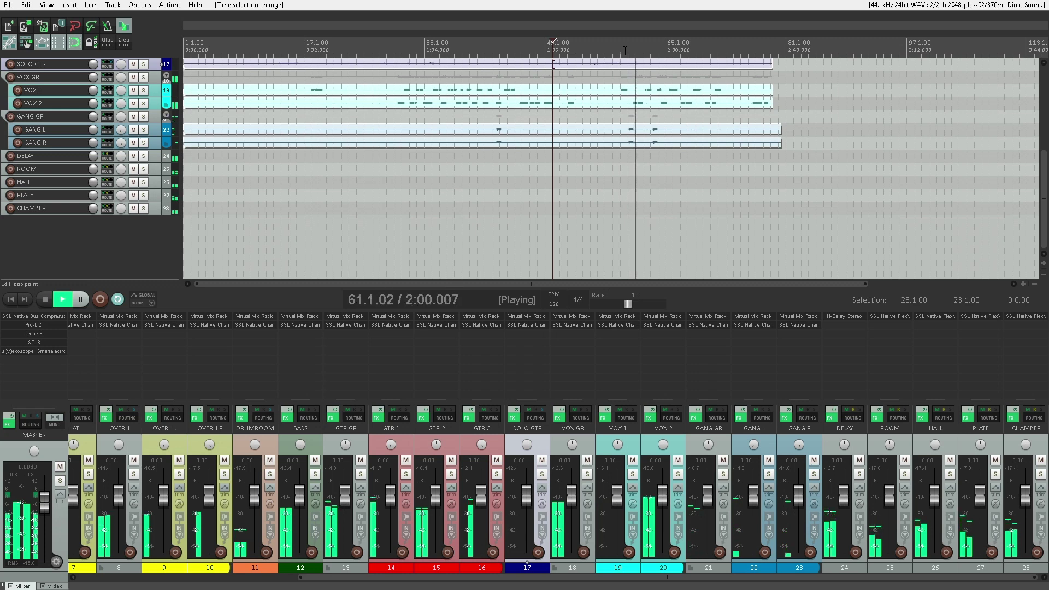
- Set the loop selection from bar 59 to bar 72 and solo the VOX GR track
left_click_drag(624, 51, 719, 45)
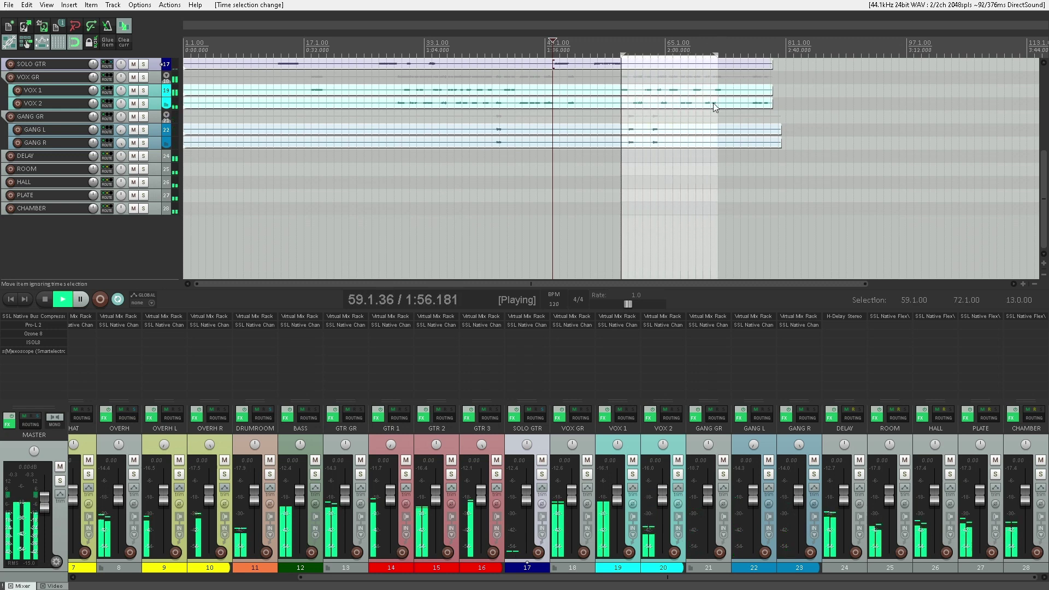
left_click(592, 473)
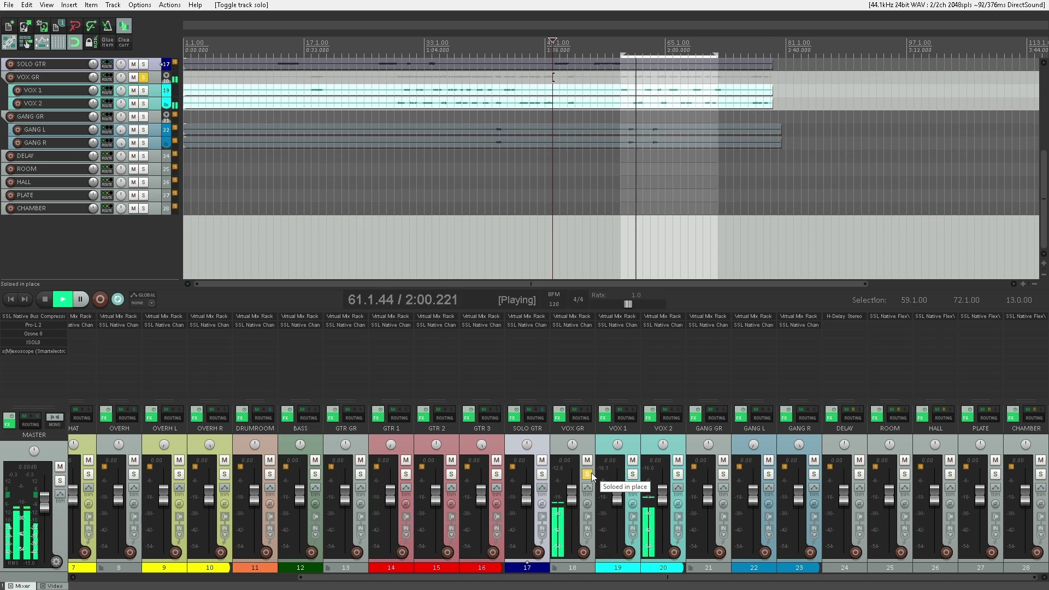
- Add a Pre-Fader (Post-FX) send from VOX GR to DELAY at -16.14 dB, and mute that send
left_click(582, 417)
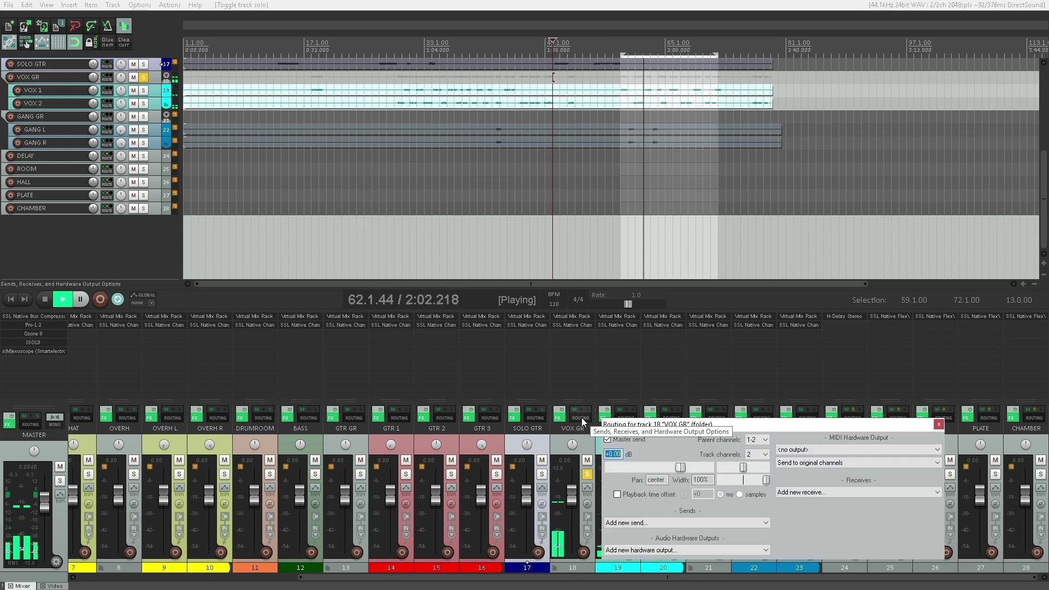
left_click(662, 521)
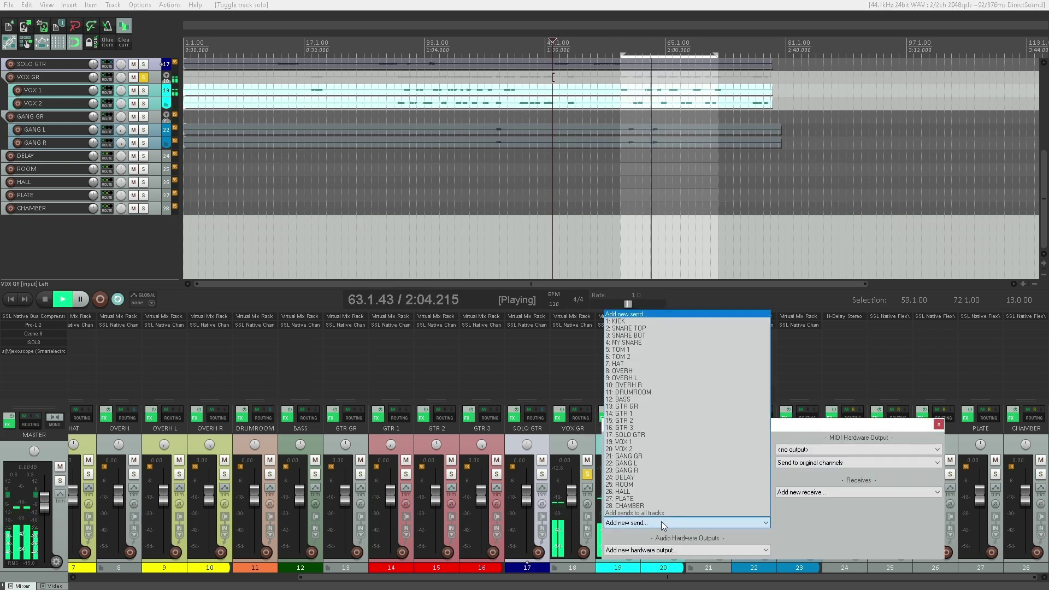
left_click(627, 476)
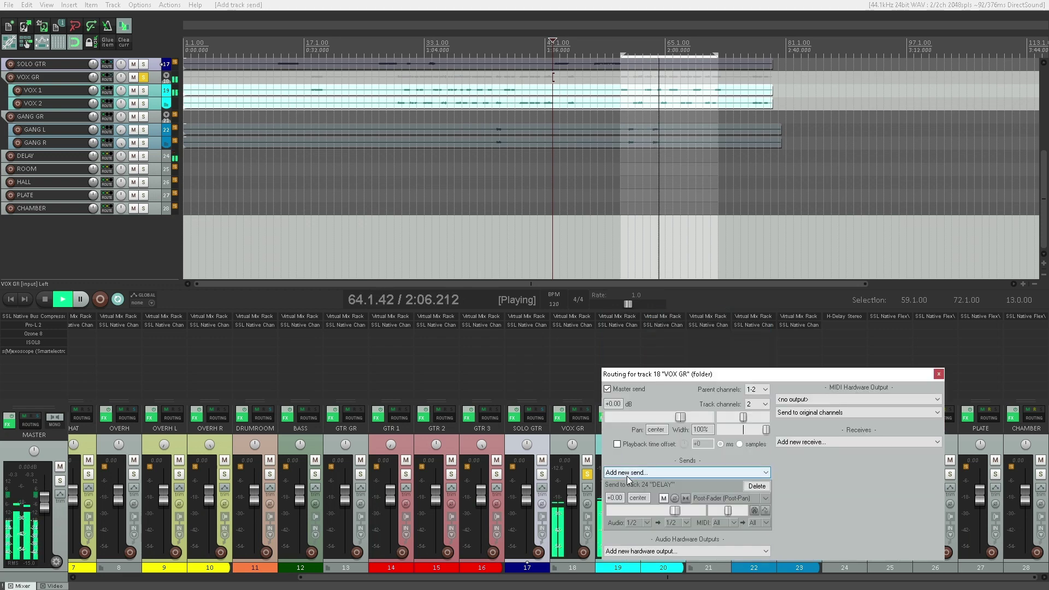
left_click(715, 498)
left_click(722, 518)
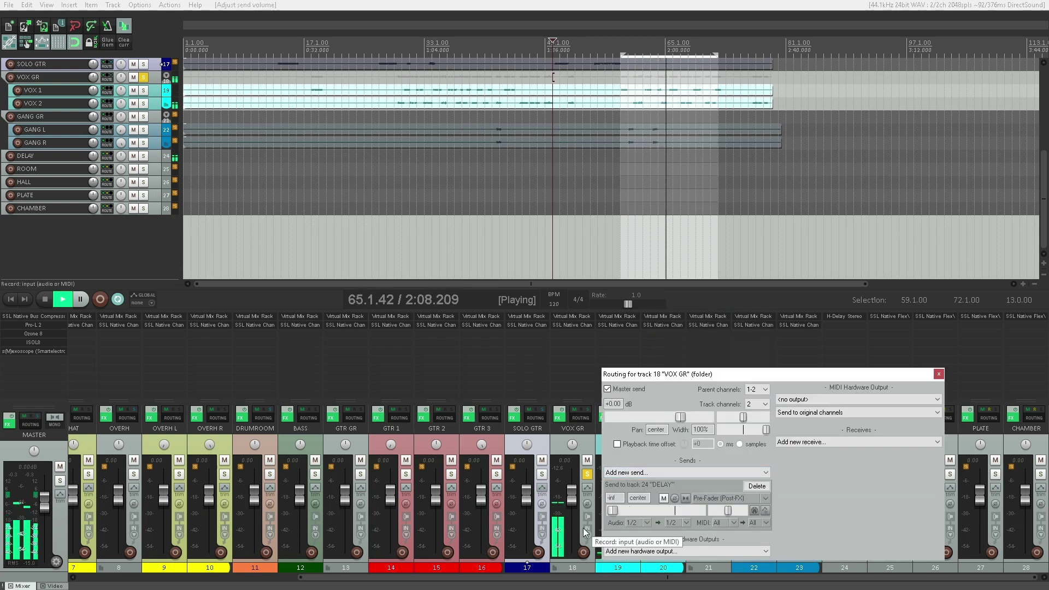
left_click_drag(676, 511, 652, 516)
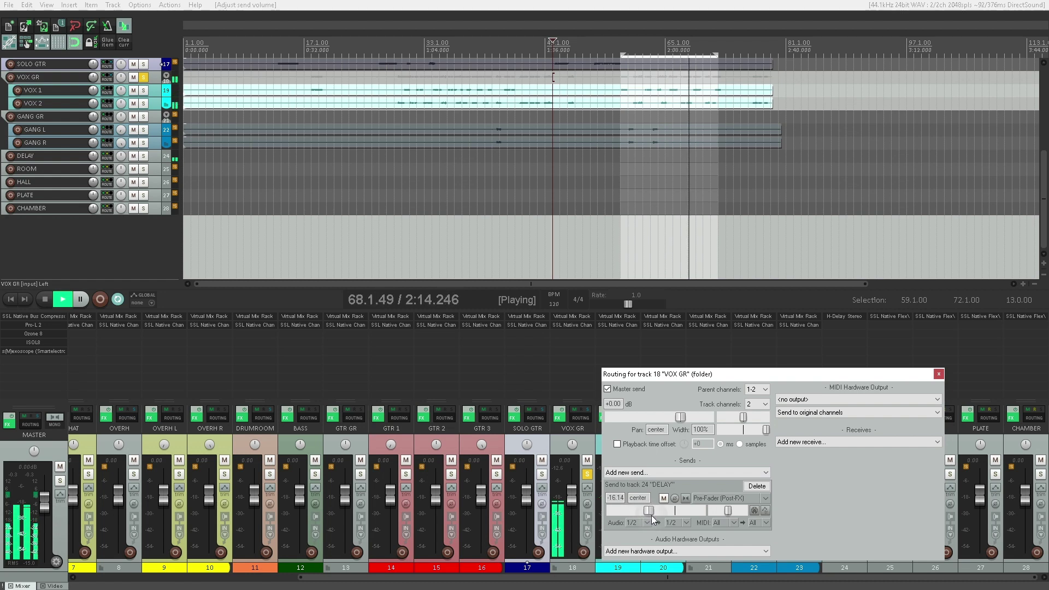
left_click(665, 498)
- Add a Pre-Fader (Post-FX) send from VOX GR to ROOM at -12.96 dB, and mute that send
left_click(667, 471)
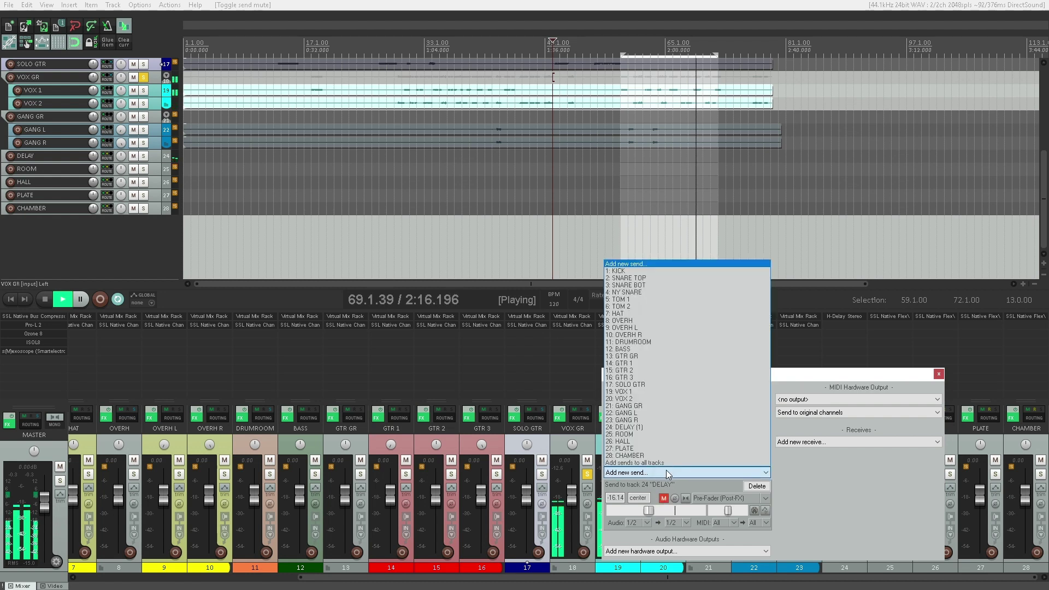
left_click(632, 434)
left_click(713, 498)
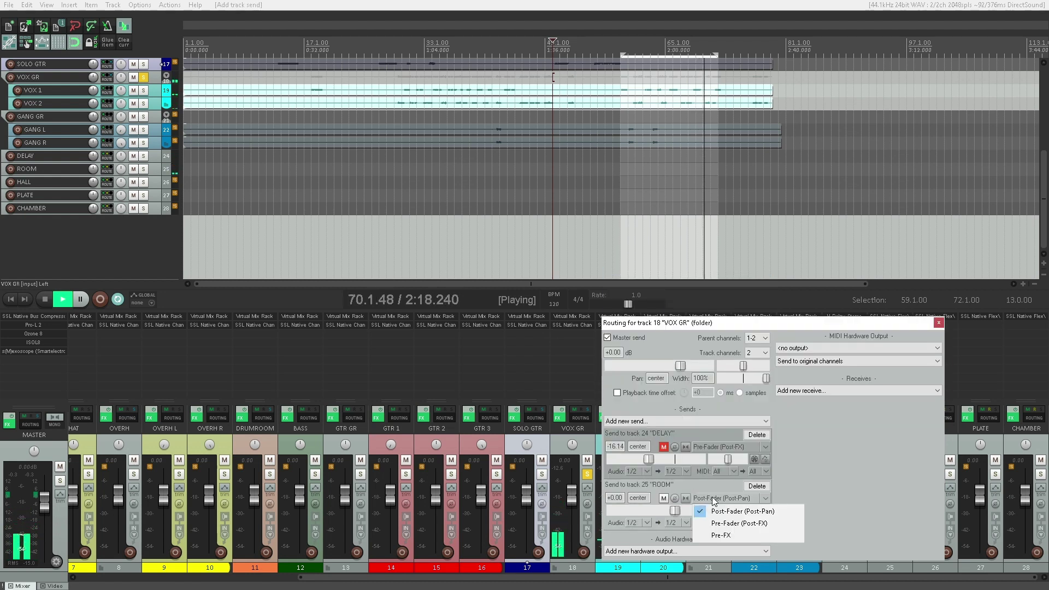
left_click(718, 521)
mouse_move(675, 510)
left_mouse_down()
mouse_move(588, 520)
mouse_move(657, 516)
left_mouse_up()
left_click(664, 499)
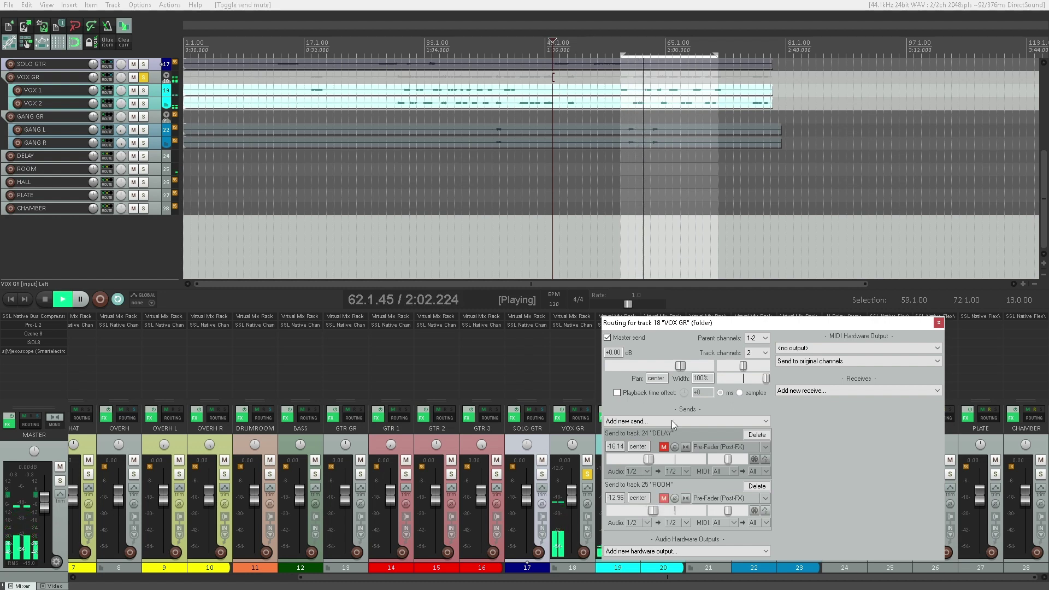
- Add a Pre-Fader (Post-FX) send from VOX GR to HALL at -11.82 dB, and mute that send
left_click(672, 421)
left_click(634, 390)
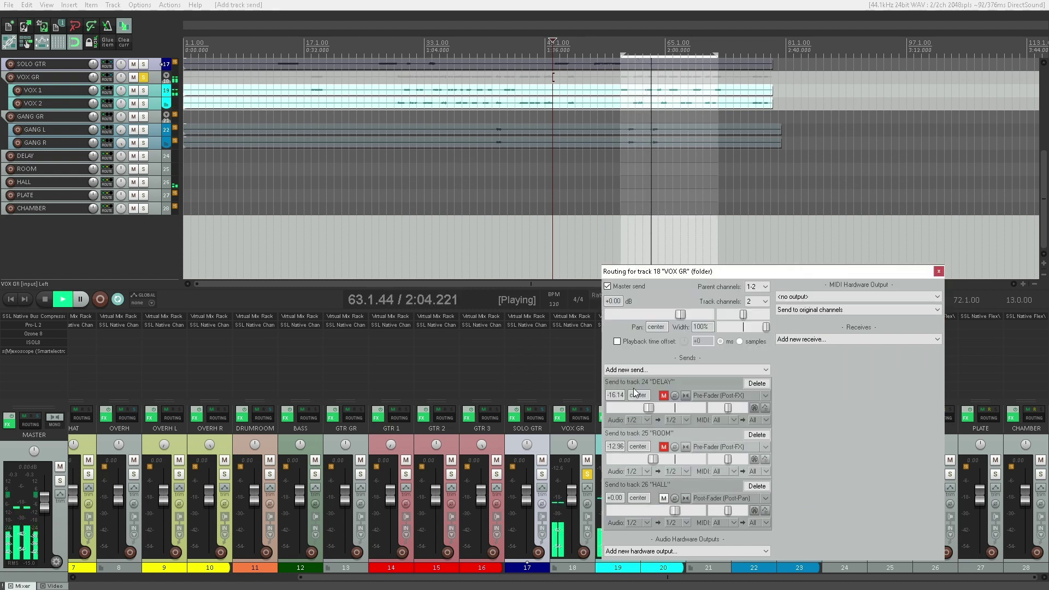
left_click(730, 498)
left_click(718, 520)
mouse_move(675, 510)
left_mouse_down()
mouse_move(623, 512)
mouse_move(655, 516)
left_mouse_up()
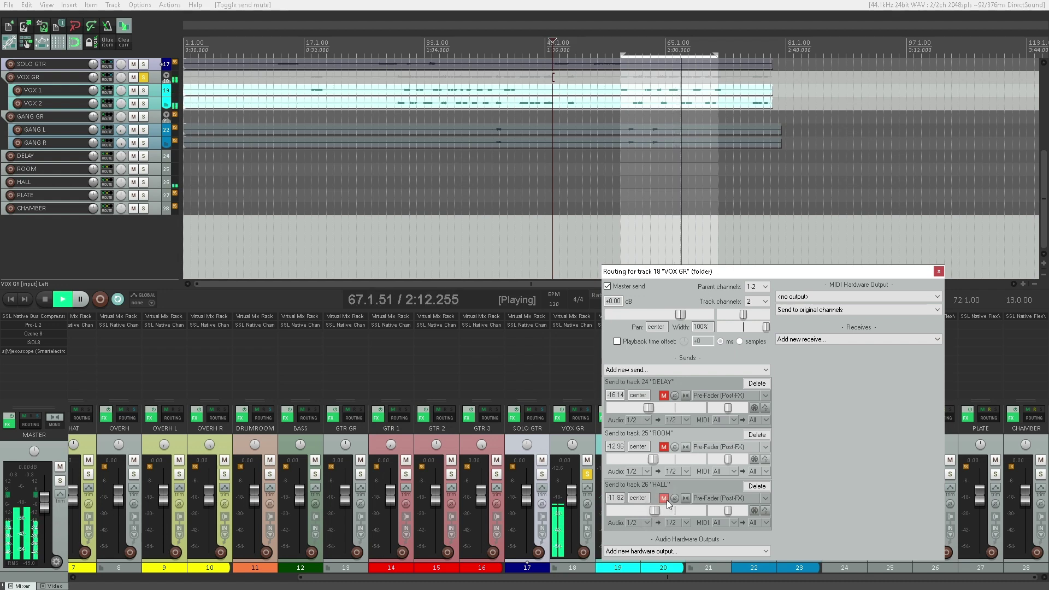
left_click(667, 500)
- Add a Pre-Fader (Post-FX) send from VOX GR to PLATE at -10.37 dB, and mute that send
left_click(675, 366)
left_click(622, 564)
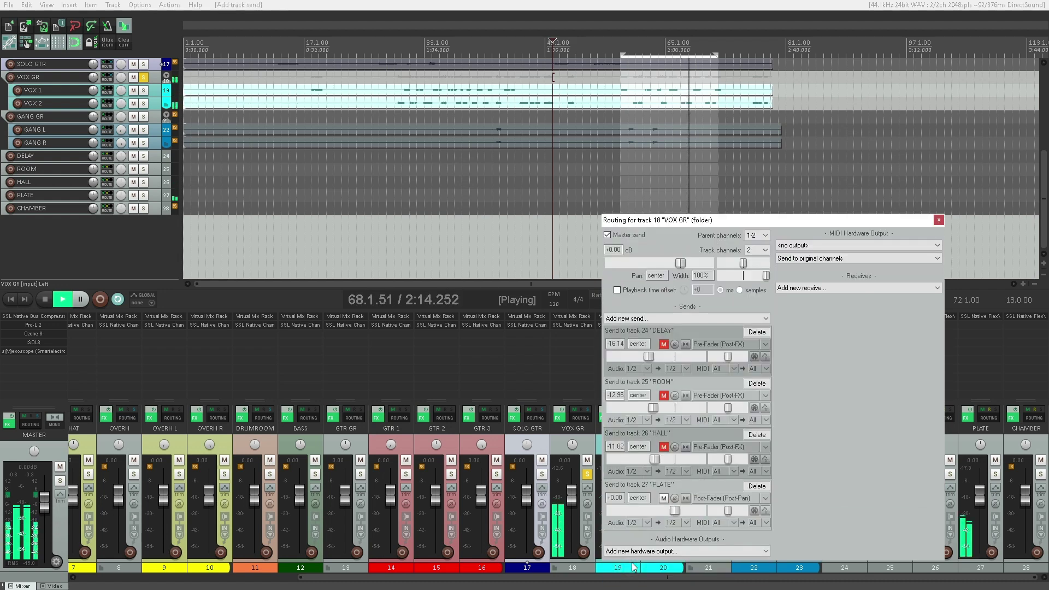
left_click(710, 498)
left_click(722, 524)
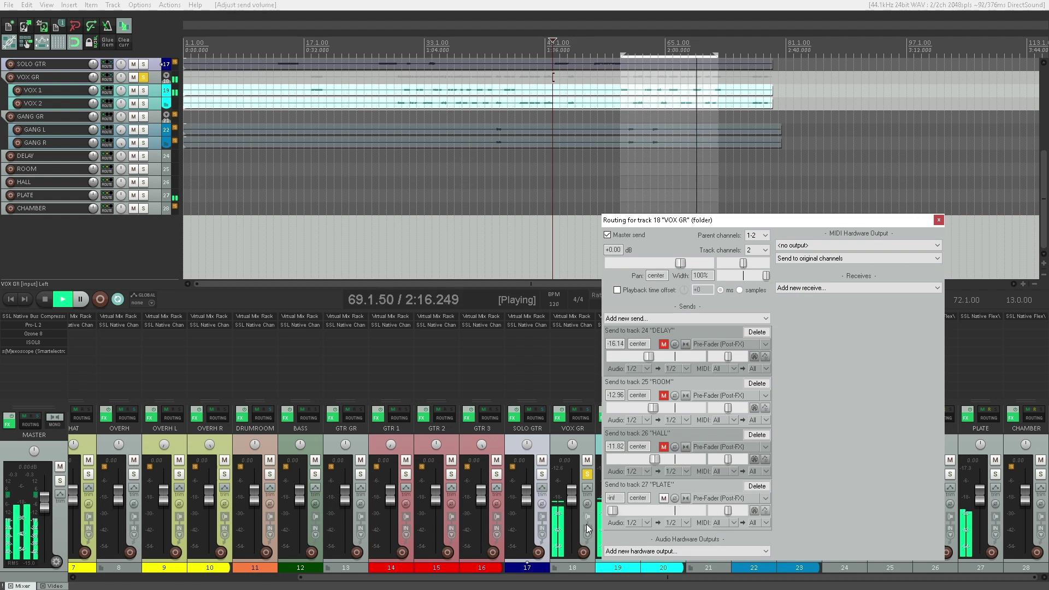
mouse_move(675, 510)
left_mouse_down()
mouse_move(618, 511)
mouse_move(658, 516)
left_mouse_up()
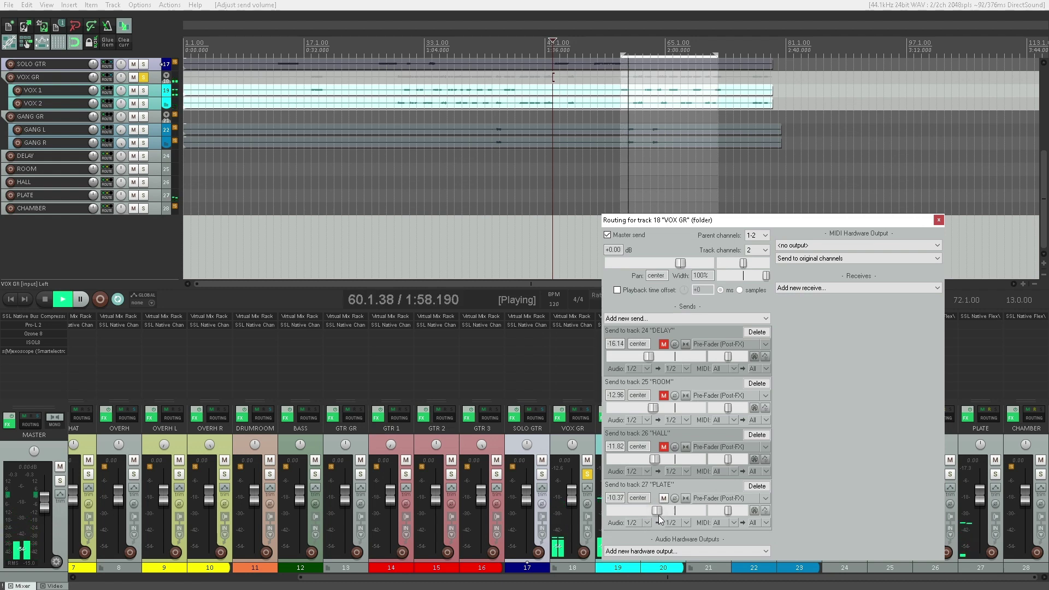
left_click(664, 498)
- Add a Pre-Fader (Post-FX) send from VOX GR to CHAMBER at -12.18 dB
left_click(678, 319)
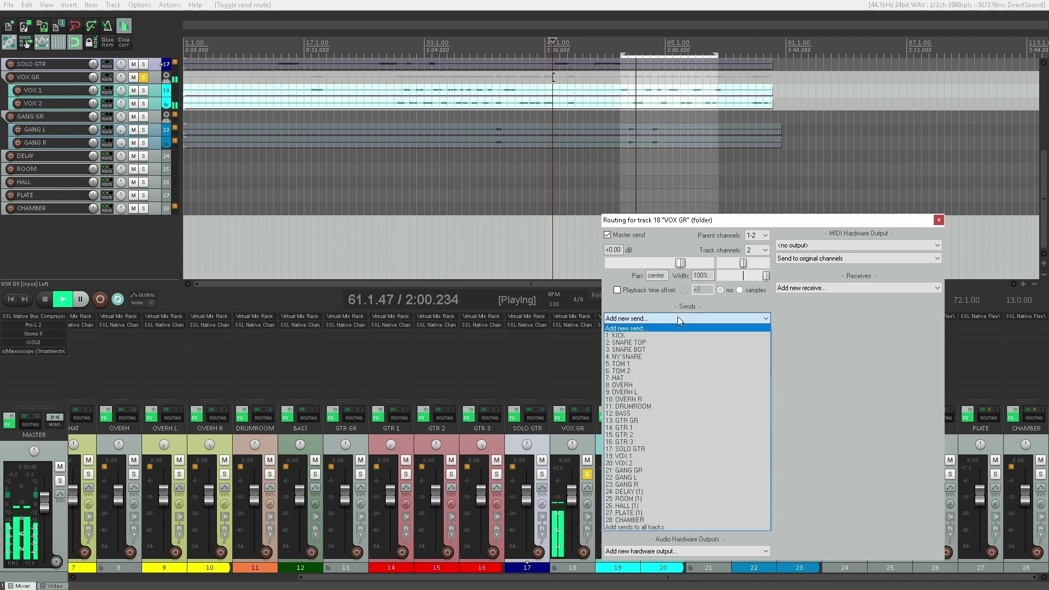
left_click(641, 519)
left_click(727, 498)
left_click(723, 521)
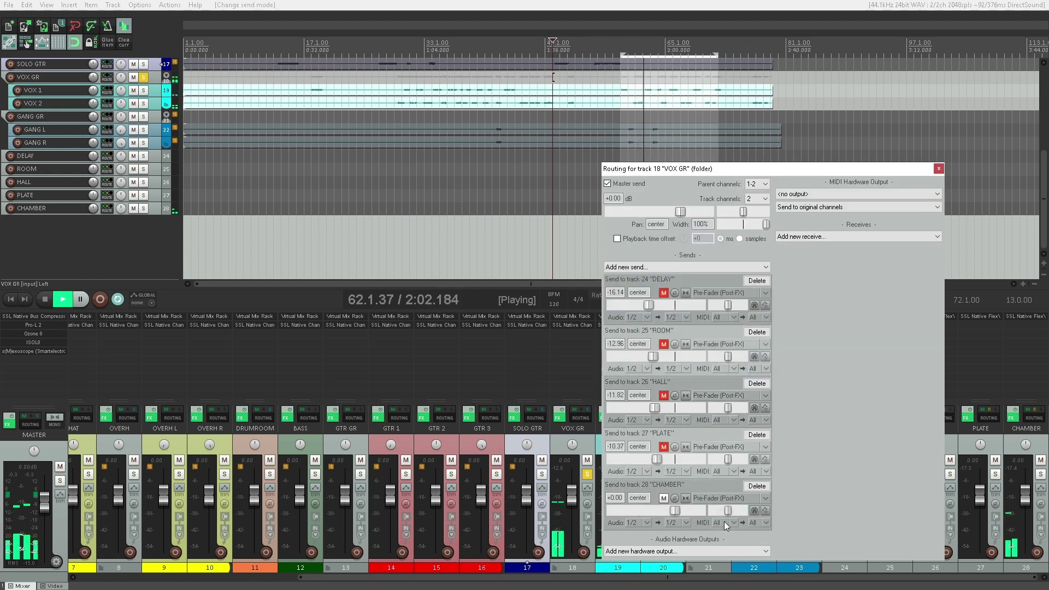
mouse_move(676, 510)
left_mouse_down()
mouse_move(597, 525)
mouse_move(655, 515)
left_mouse_up()
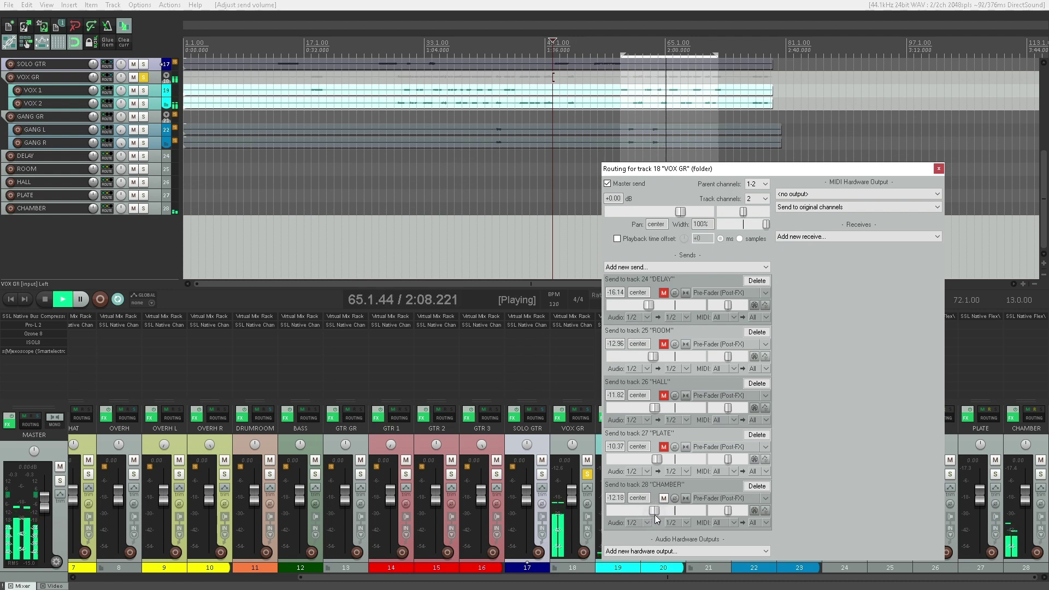
- Unmute VOX GR's PLATE, HALL, ROOM and DELAY sends, and unsolo the track to hear it in the full mix
left_click(663, 447)
left_click(663, 395)
left_click(663, 344)
left_click(666, 291)
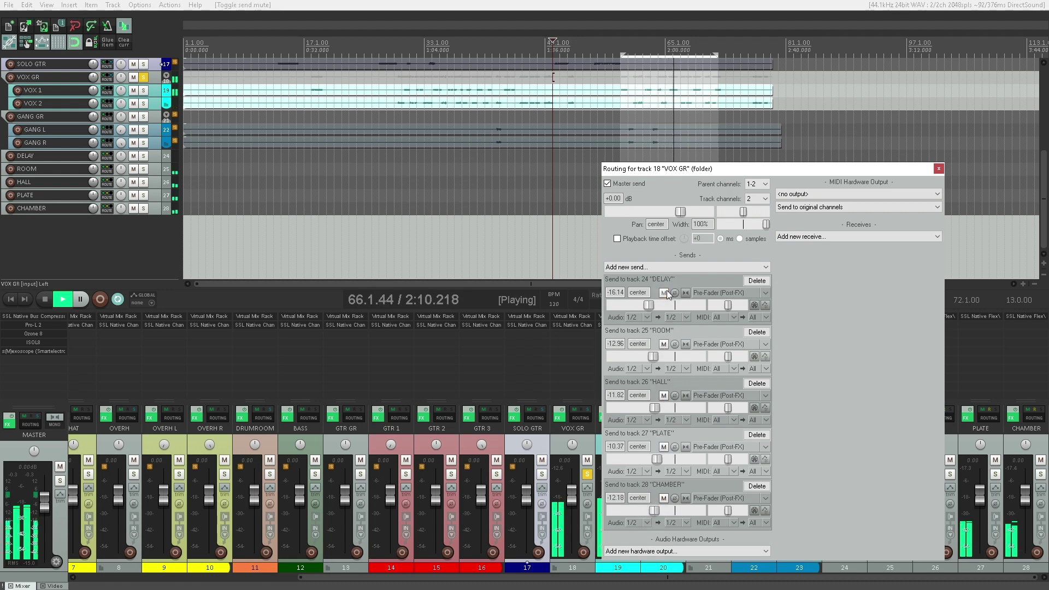
key("Escape")
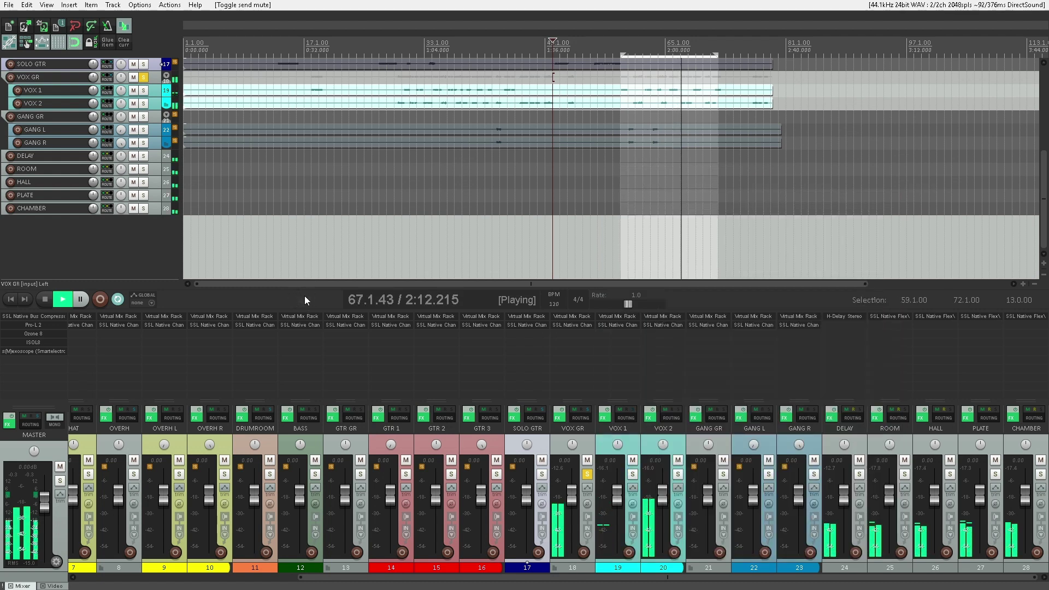
left_click(588, 474)
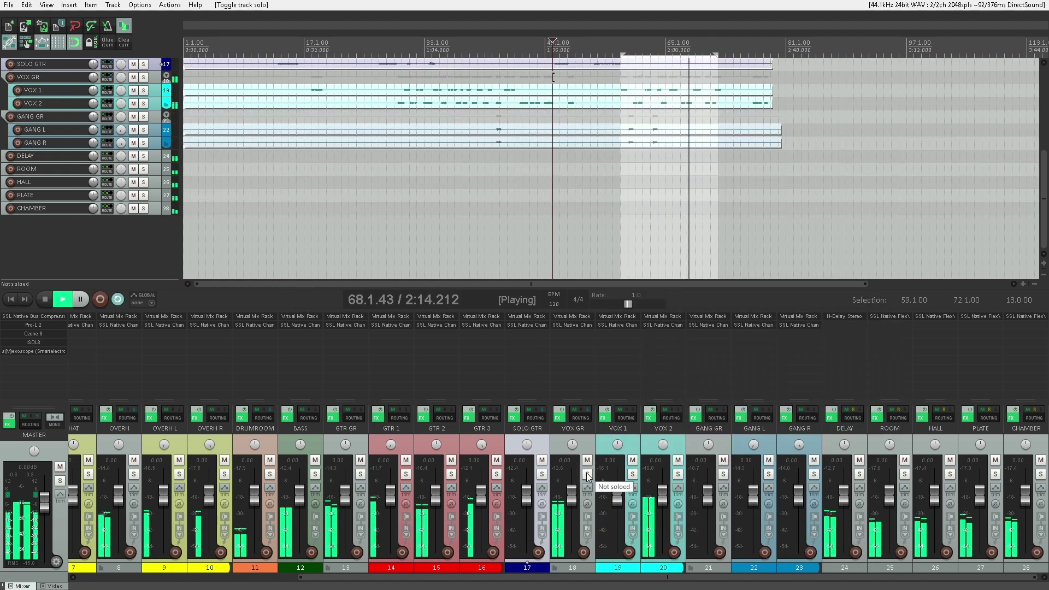
- With GTR GR temporarily muted, compare the mix with the DELAY, ROOM, HALL, PLATE and CHAMBER tracks muted and unmuted
left_click(360, 460)
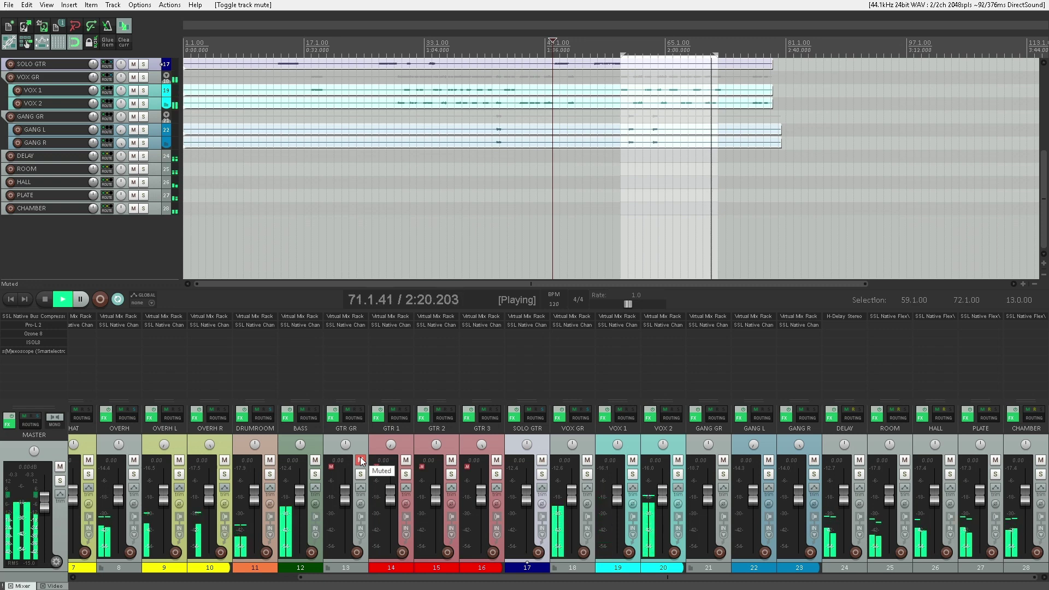
left_click(860, 448)
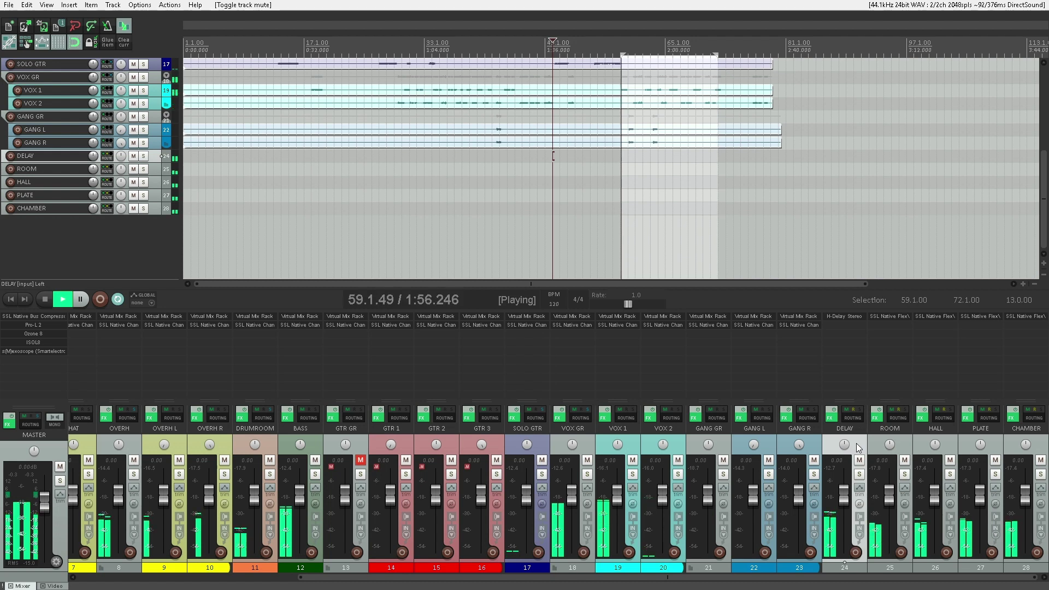
left_click(1044, 457, "shift")
left_click(1047, 464)
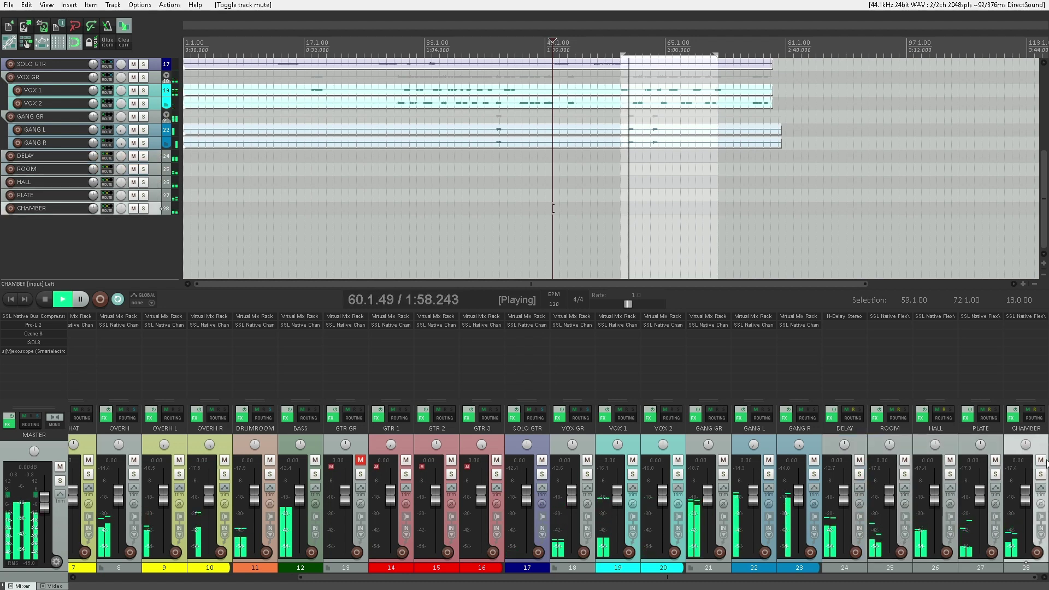
left_click(859, 447, "shift")
left_click(860, 461)
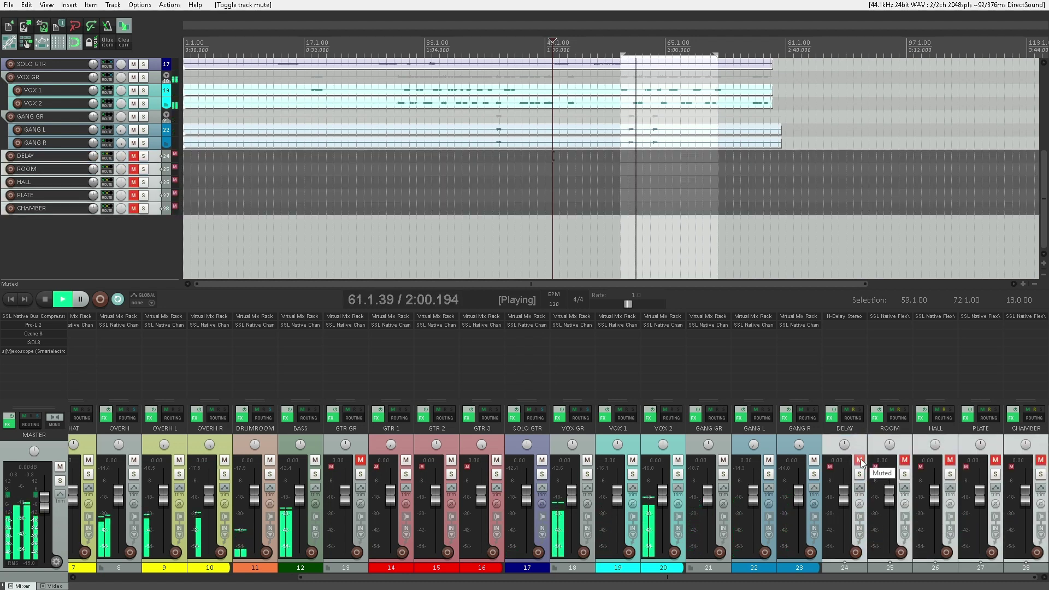
left_click(859, 461)
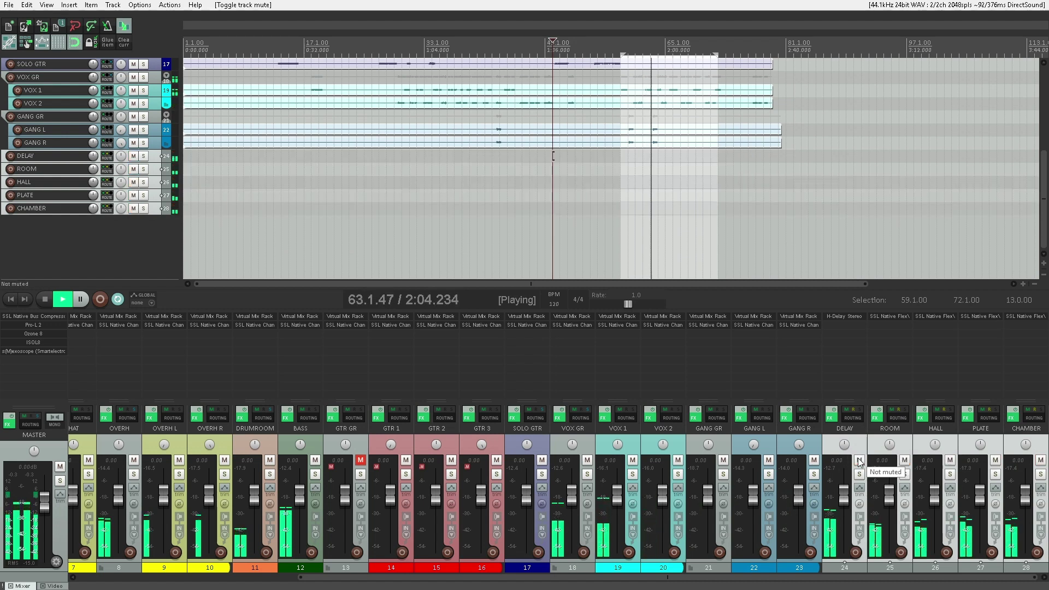
left_click(360, 461)
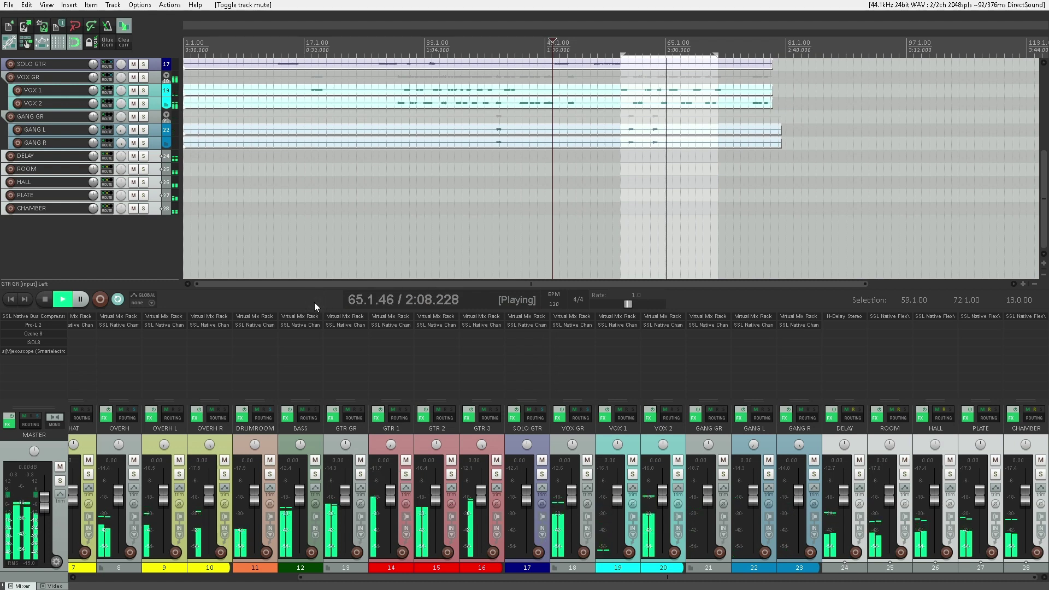
- Set the time selection to the whole song, from bar 1 to 81.1.58, and play it from the start
key("Home")
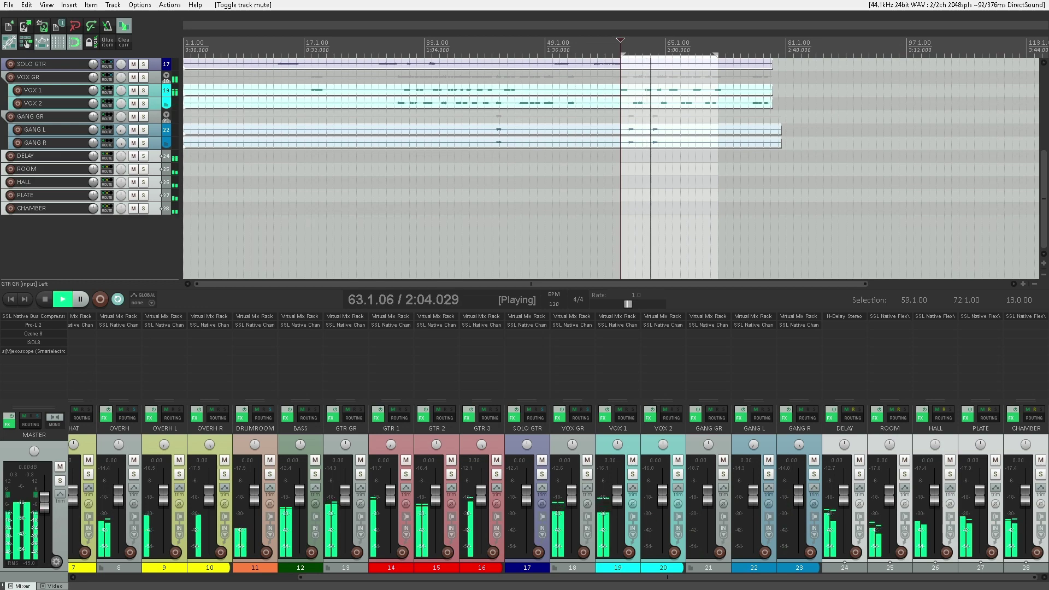
double_click(246, 47)
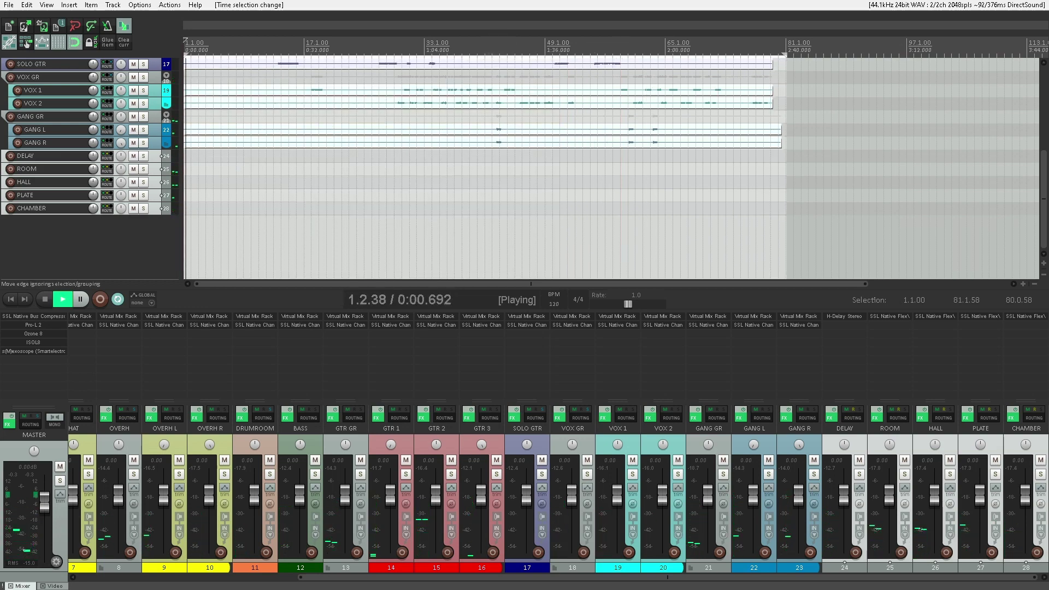
- Check the master's Pro-L 2 limiter and SSL Native Bus Compressor 2 while the song plays, and turn repeat off
left_click(33, 325)
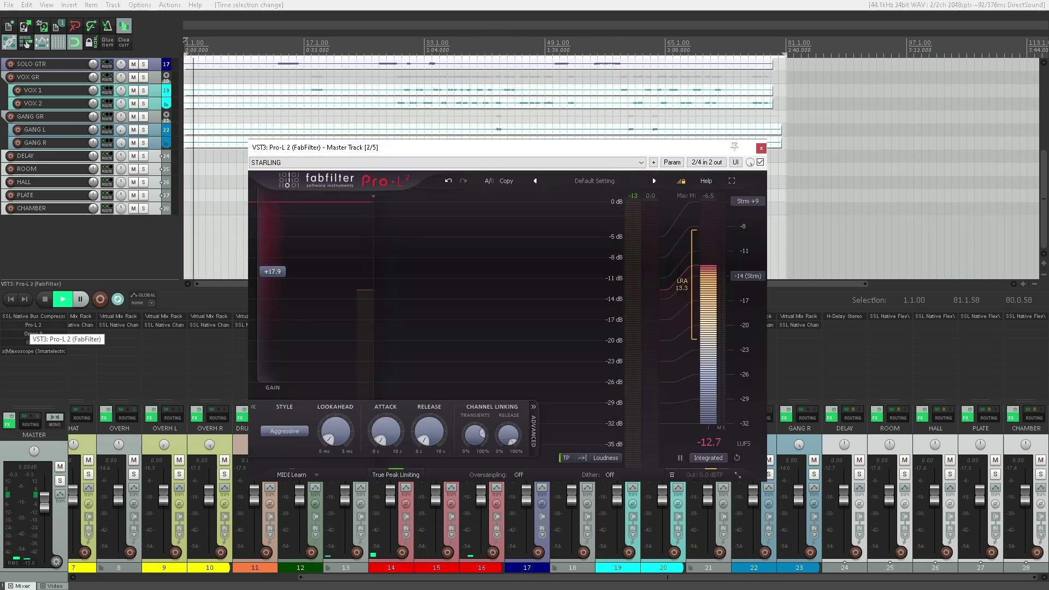
left_click(32, 316)
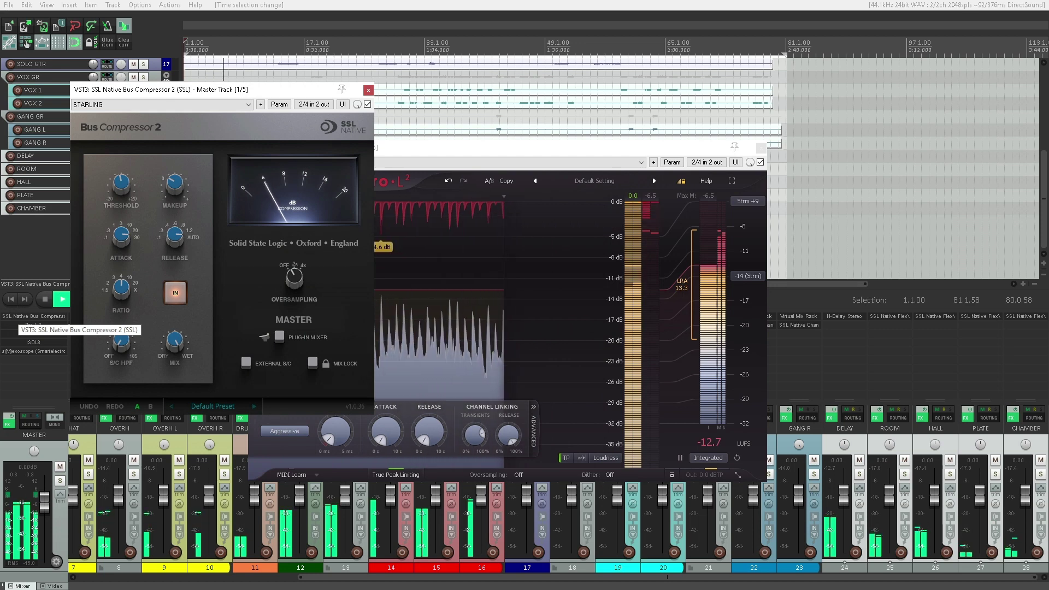
left_click(28, 317)
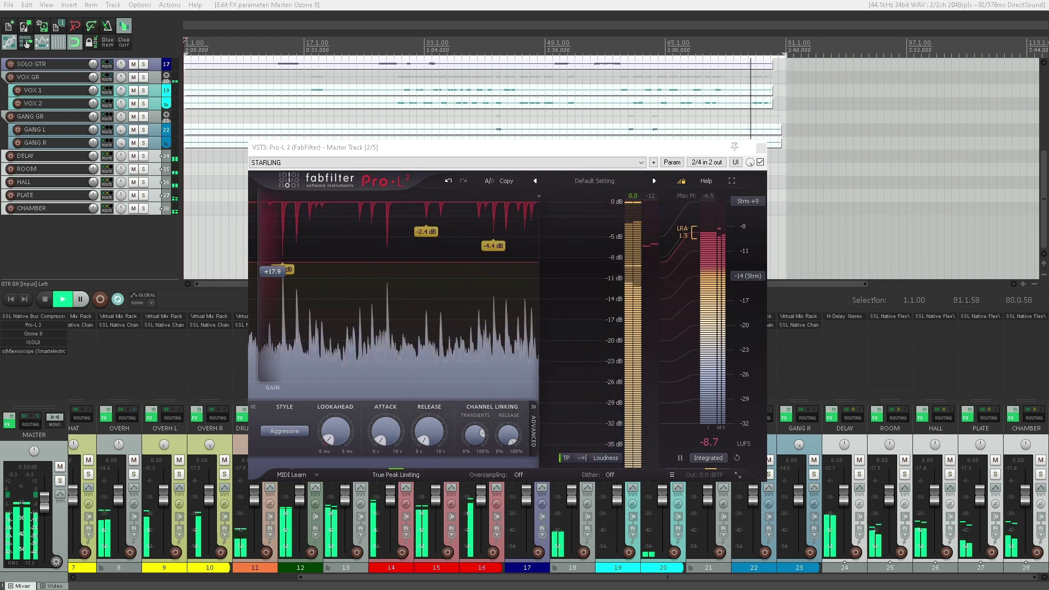
left_click(118, 301)
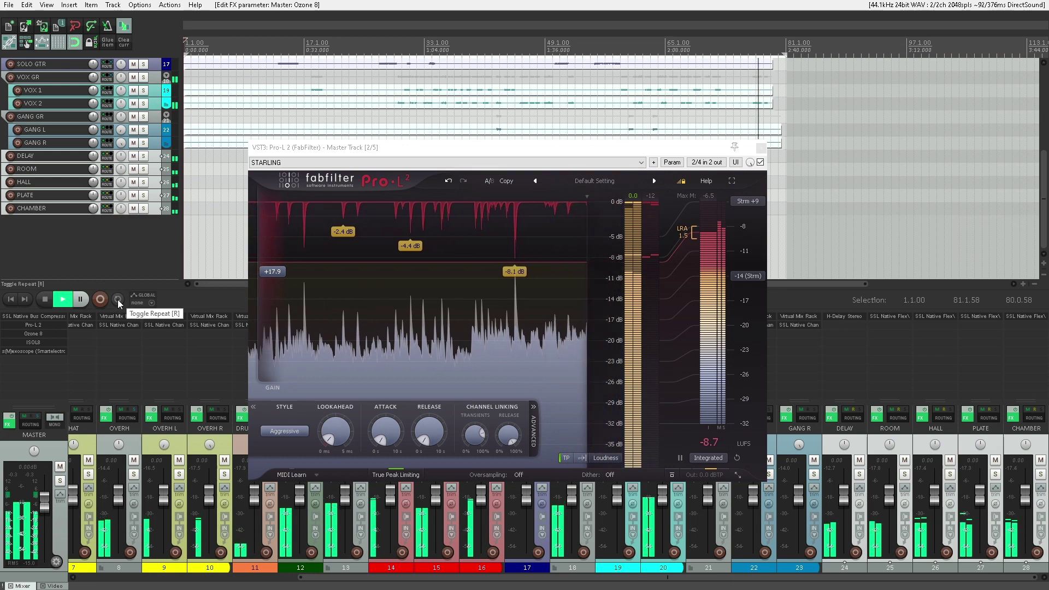